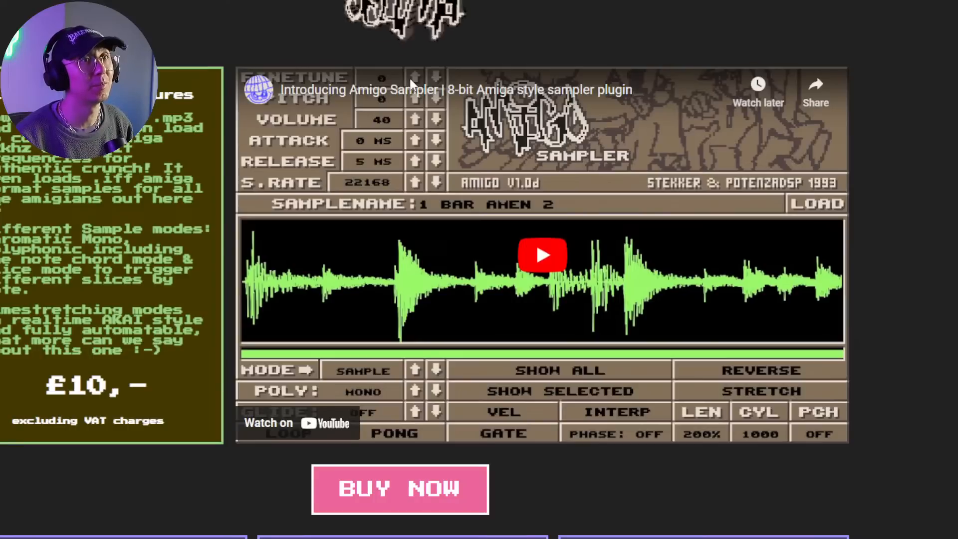
Switch to the Ableton Live session containing the Amigo sampler.
key(alt+Tab)
key(alt+Tab)
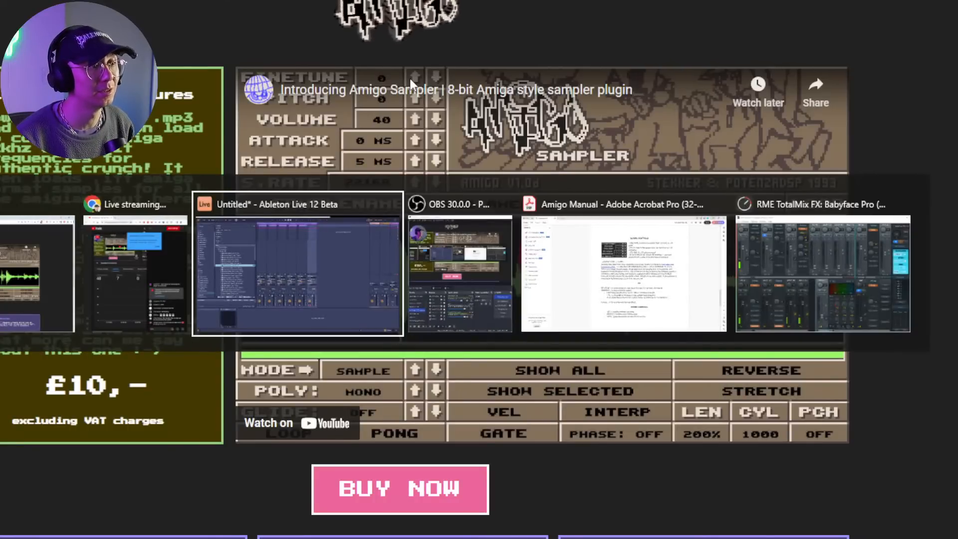
click(408, 112)
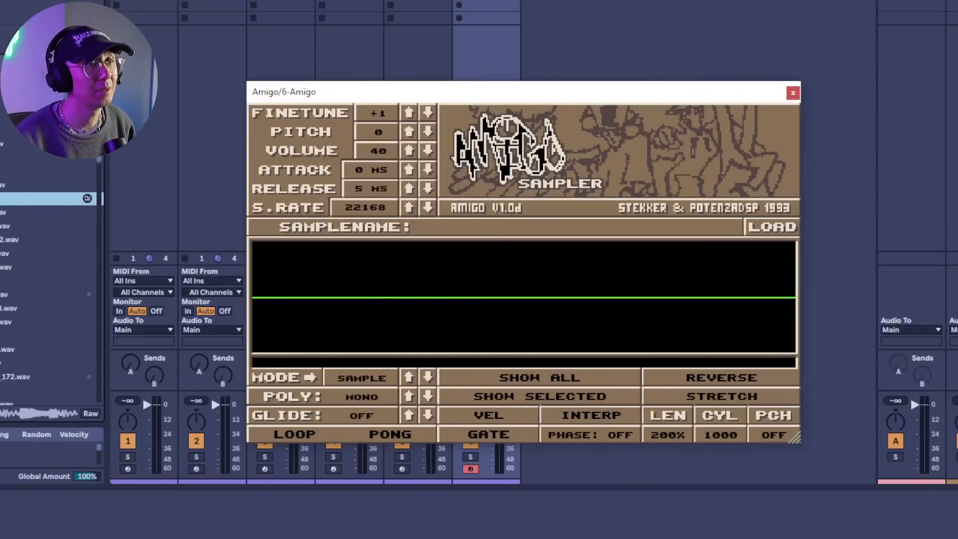
key(alt+Tab)
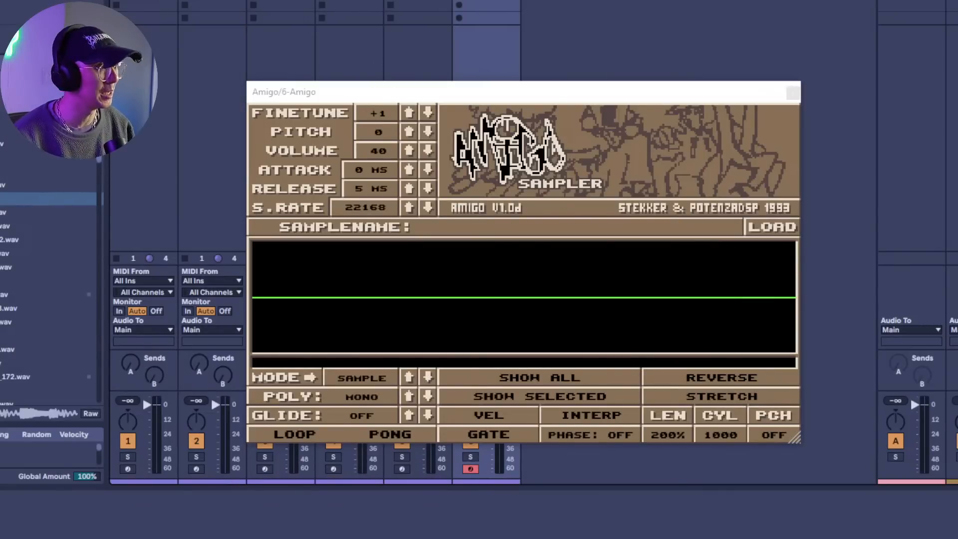
Audition several drum breaks in the browser and load AWAKE_NOW_BREAK_1_BAR_160 into the Amigo sampler.
click(30, 185)
click(30, 199)
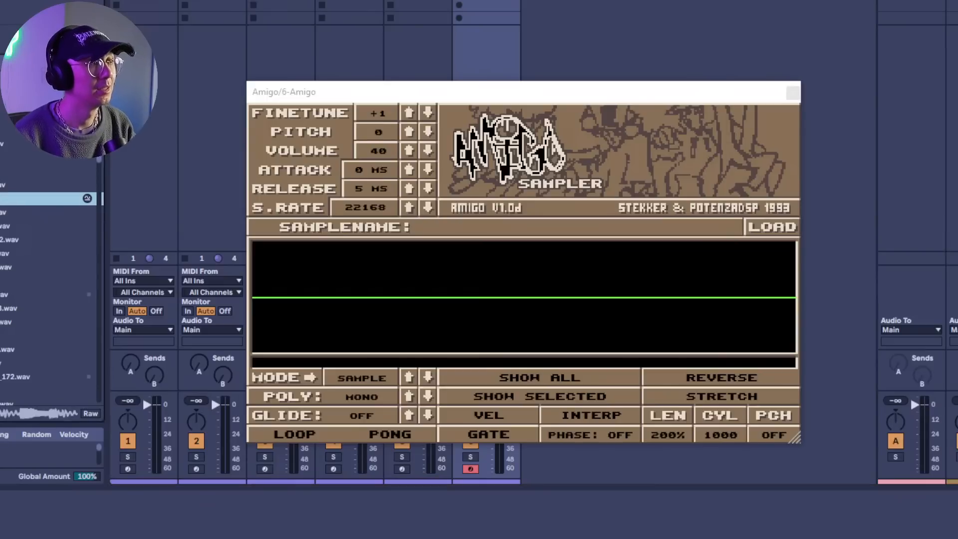
click(2, 102)
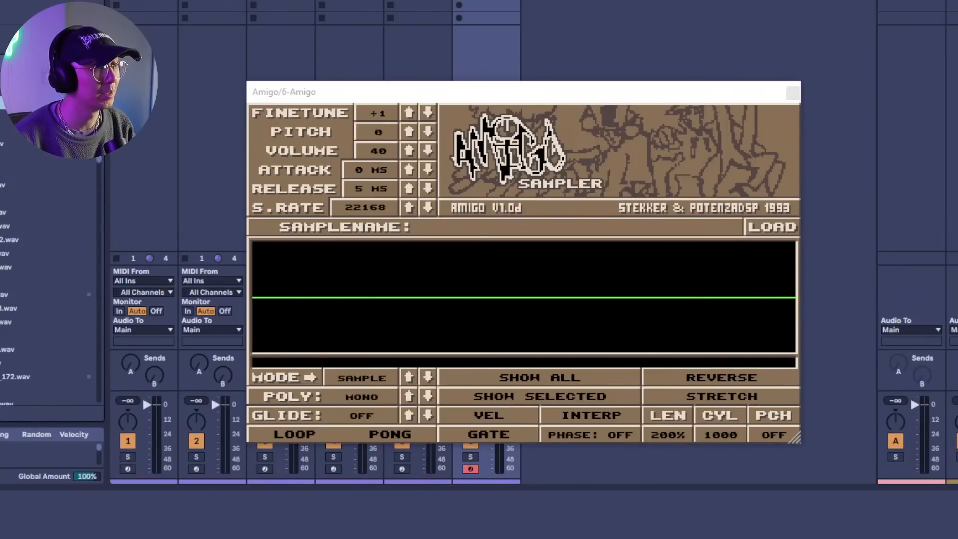
click(30, 199)
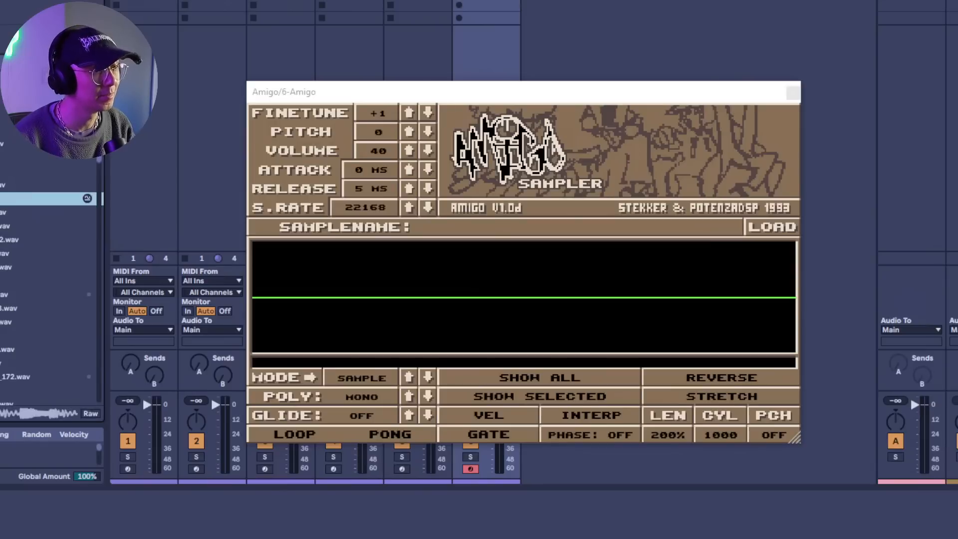
click(30, 212)
click(30, 185)
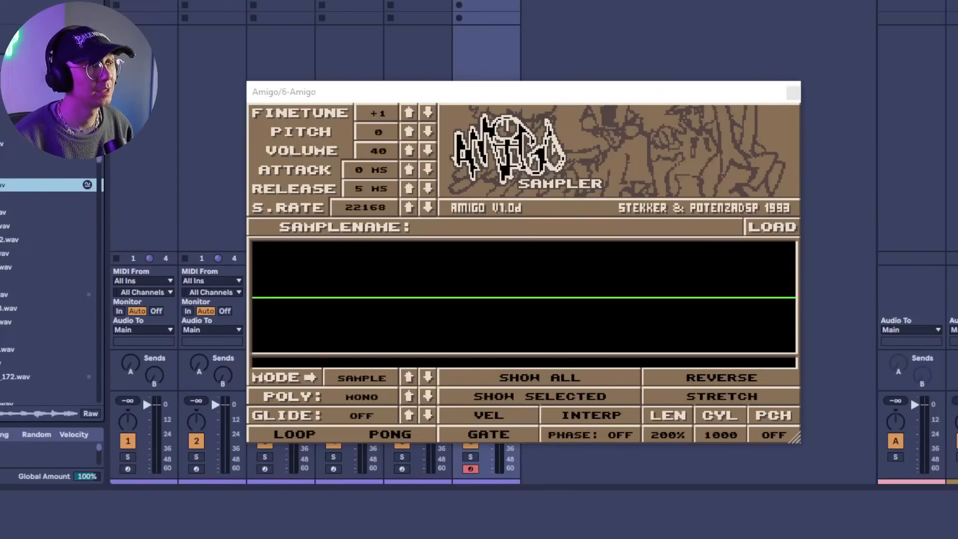
drag(30, 185, 391, 291)
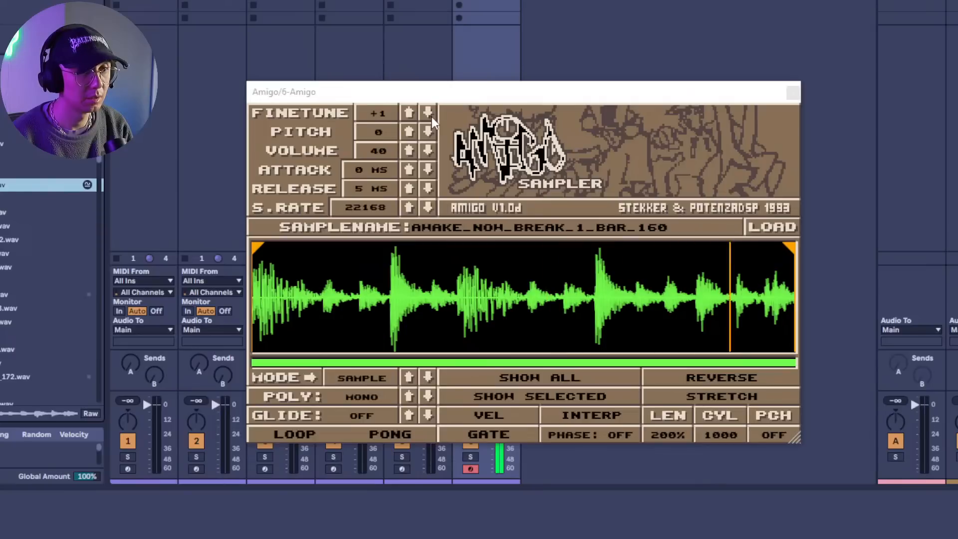
Lower the break's sample rate to 14778 and listen to the added crunch.
click(355, 210)
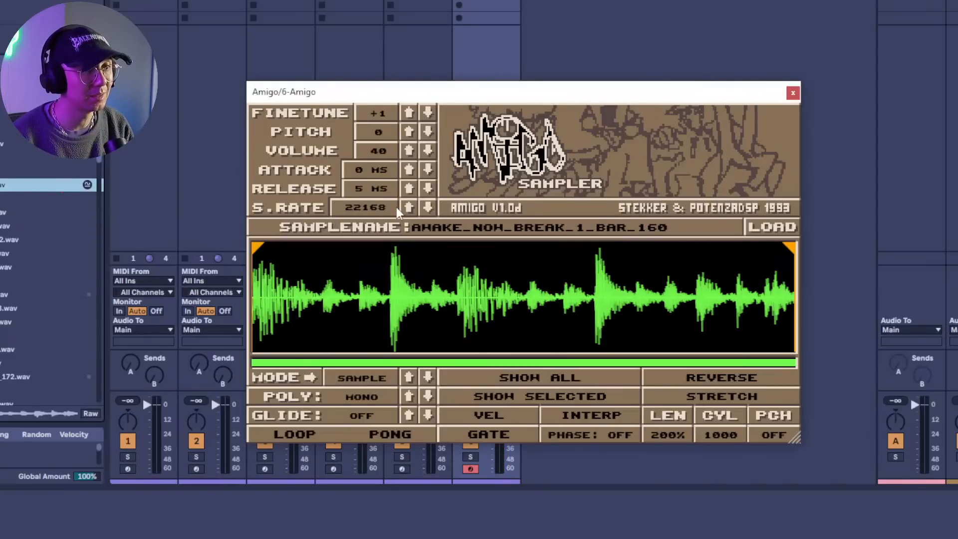
click(428, 208)
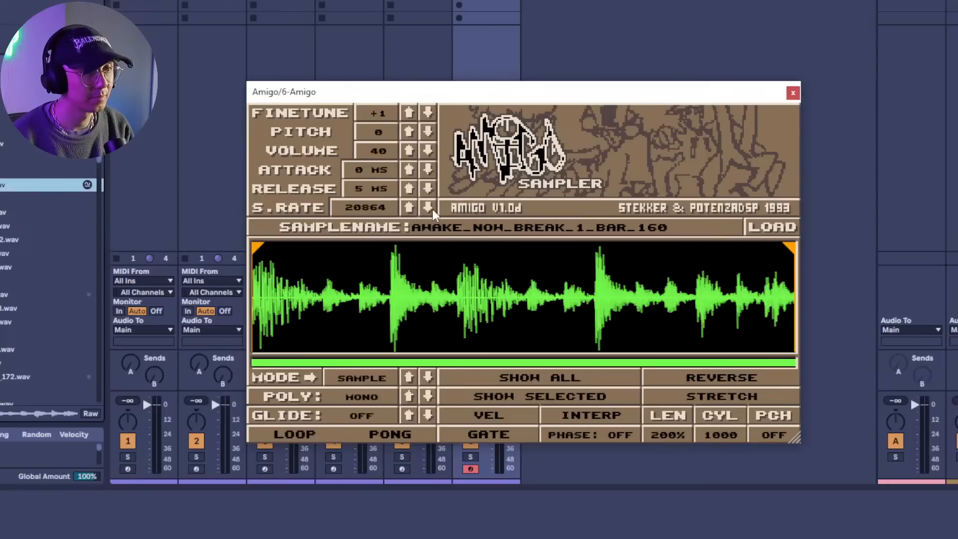
click(408, 206)
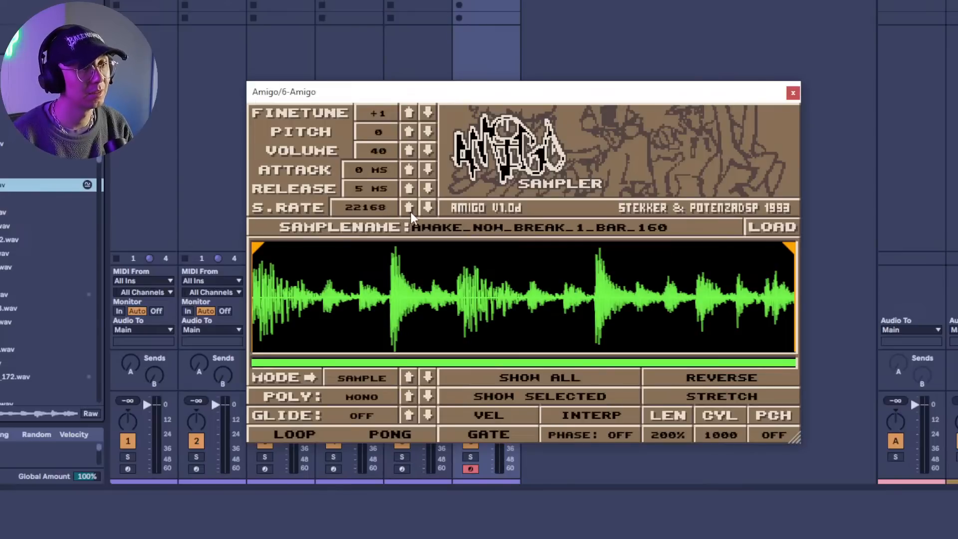
click(427, 207)
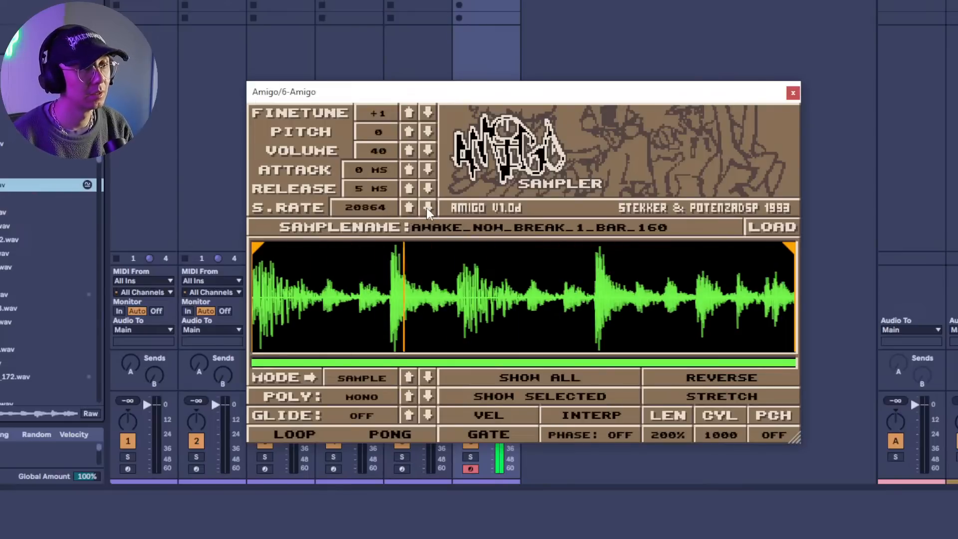
click(427, 208)
click(427, 208)
click(427, 207)
click(427, 208)
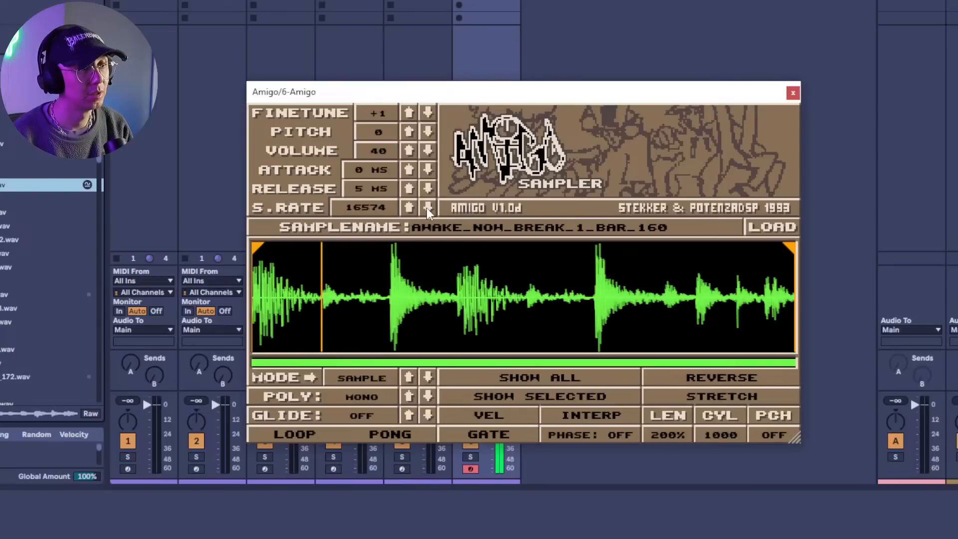
click(427, 208)
click(427, 207)
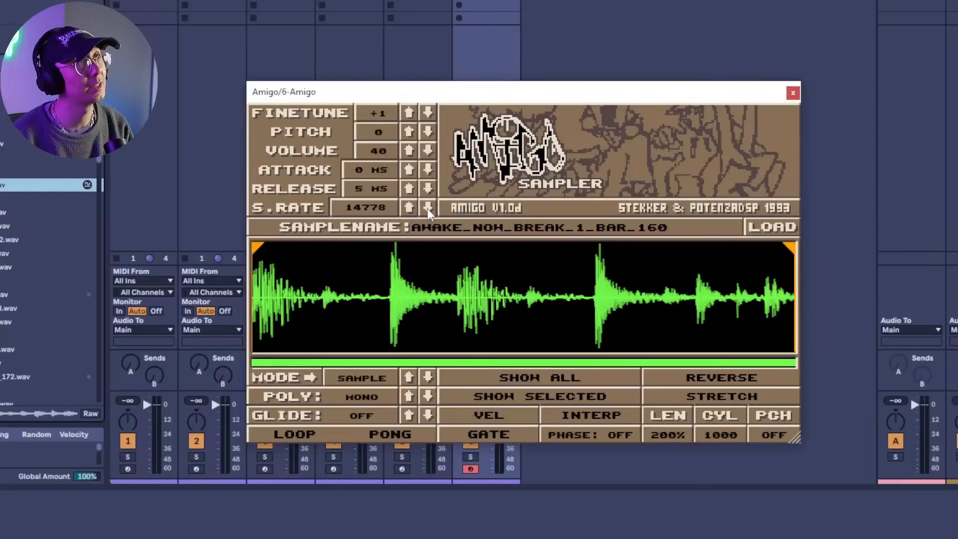
Reduce the sample rate further in stages to 6222, playing the break along the way.
click(427, 209)
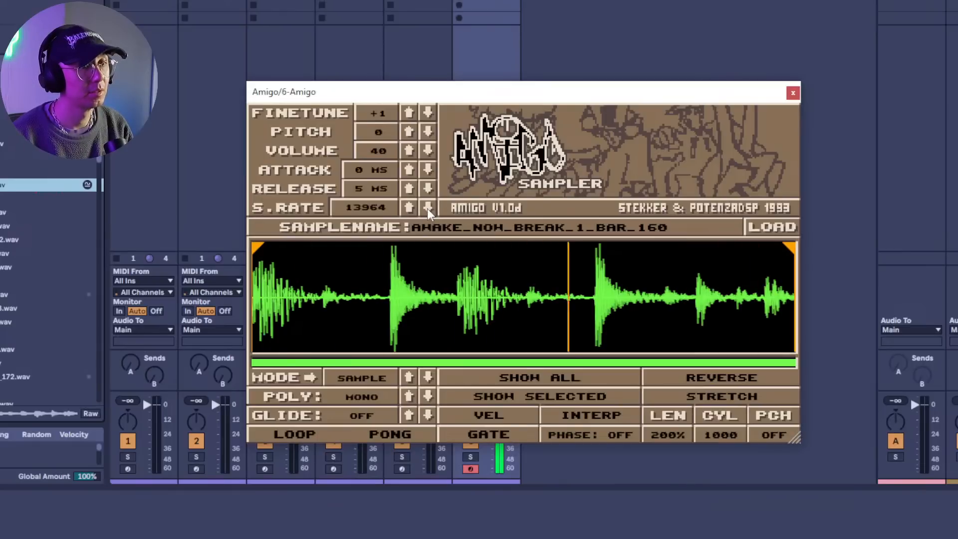
click(427, 209)
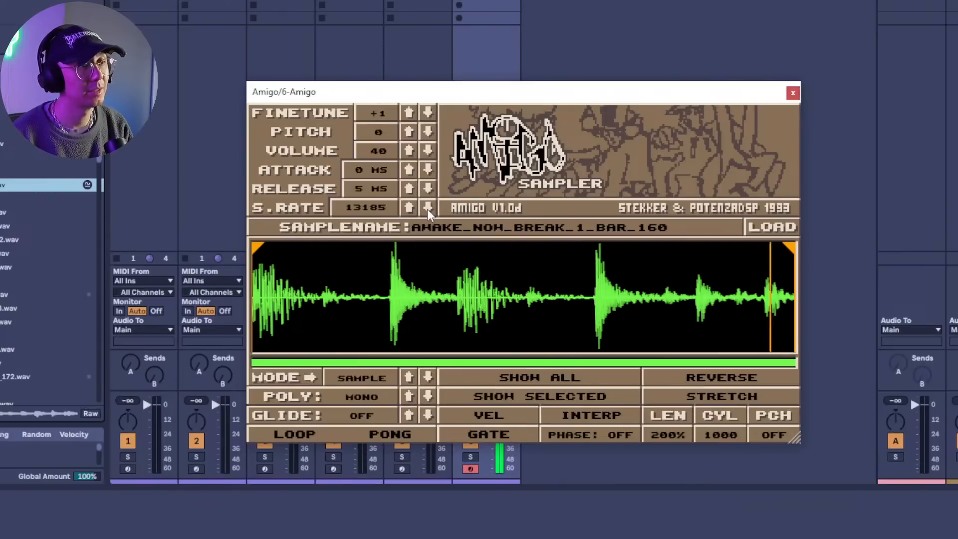
click(427, 208)
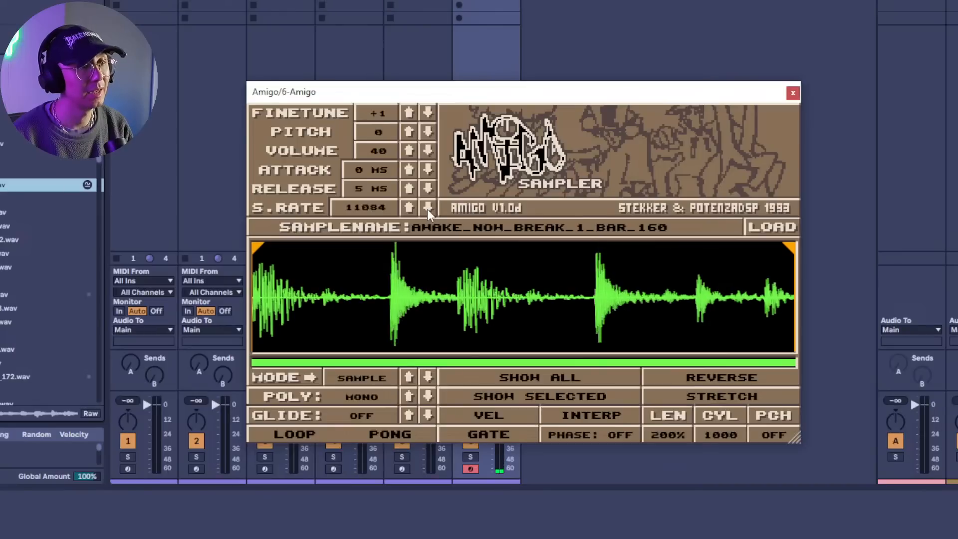
click(428, 208)
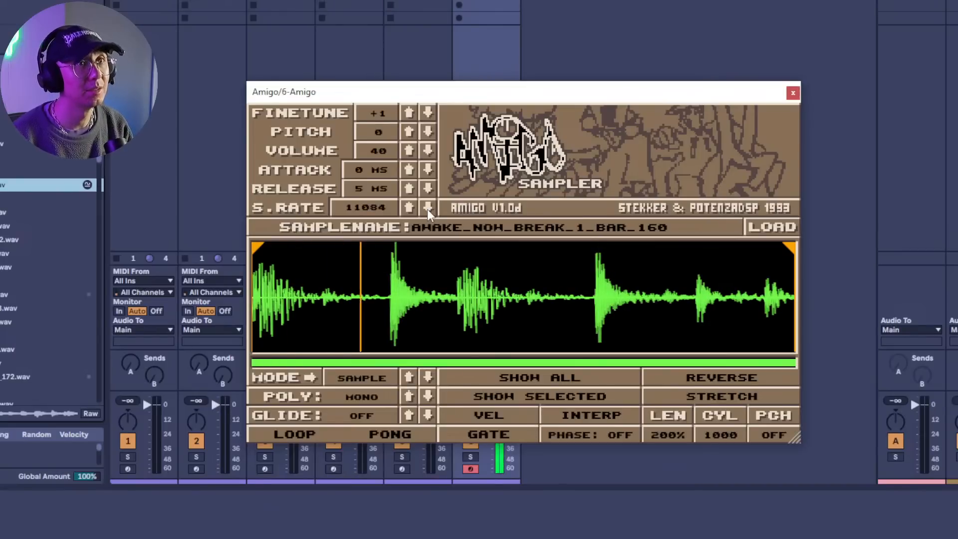
click(427, 208)
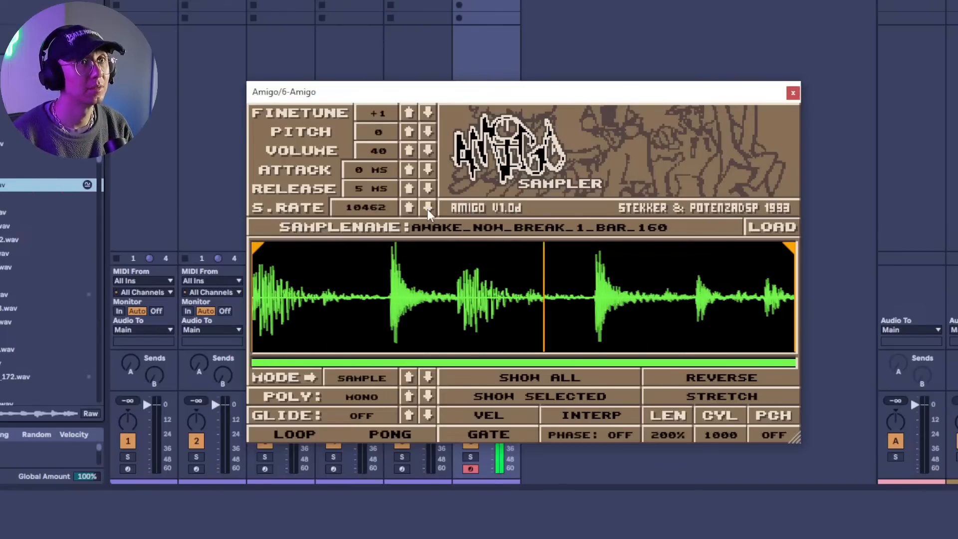
click(427, 208)
click(427, 209)
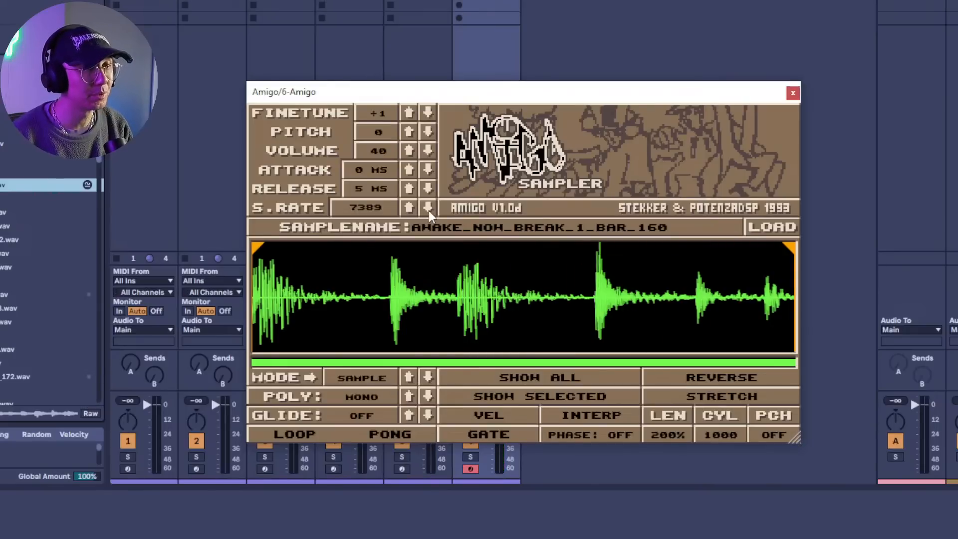
click(429, 210)
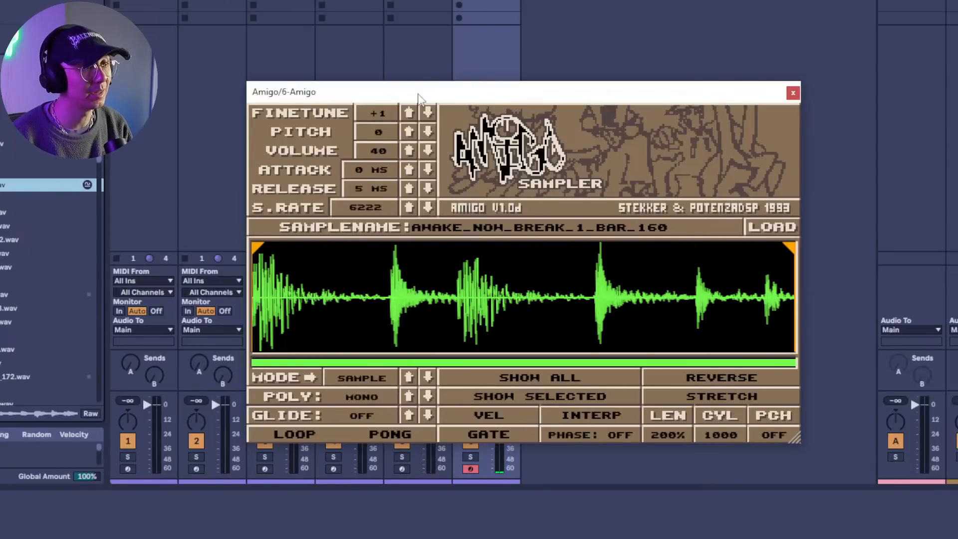
Shift the sampler window slightly and bring the sample rate down to 4143.
drag(418, 94, 420, 92)
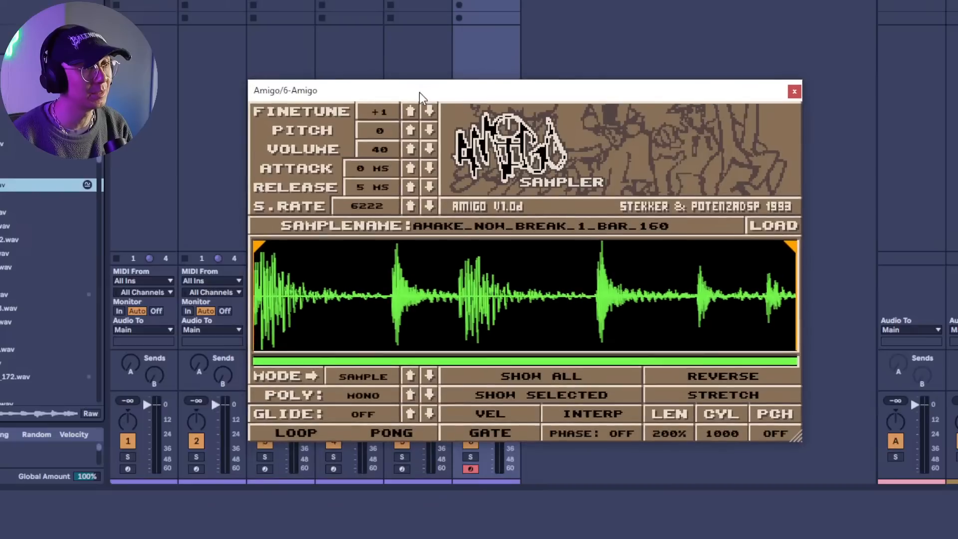
click(432, 207)
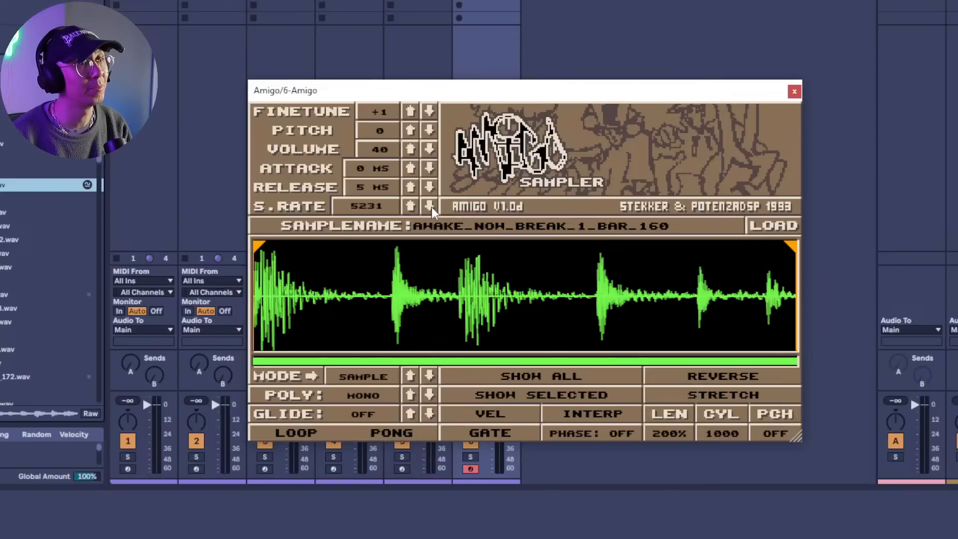
click(432, 207)
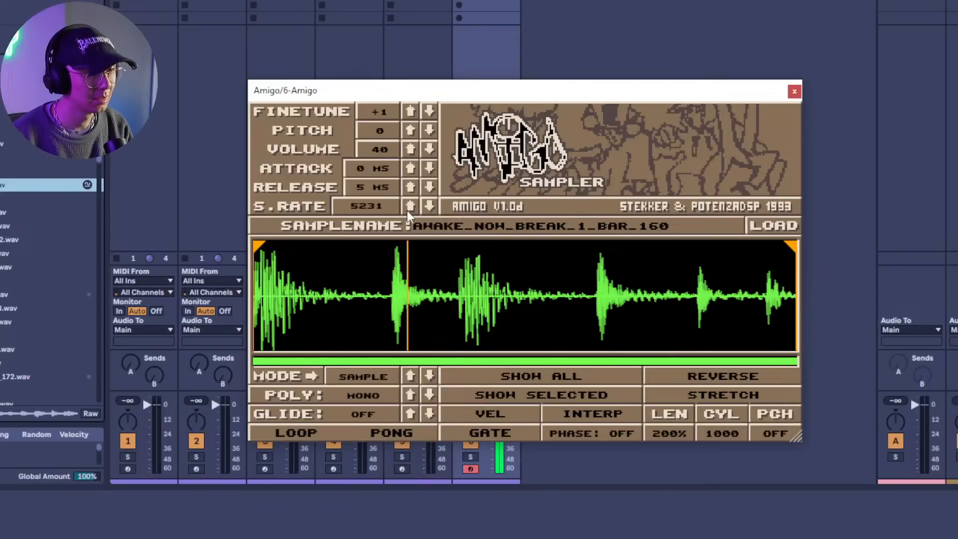
click(430, 208)
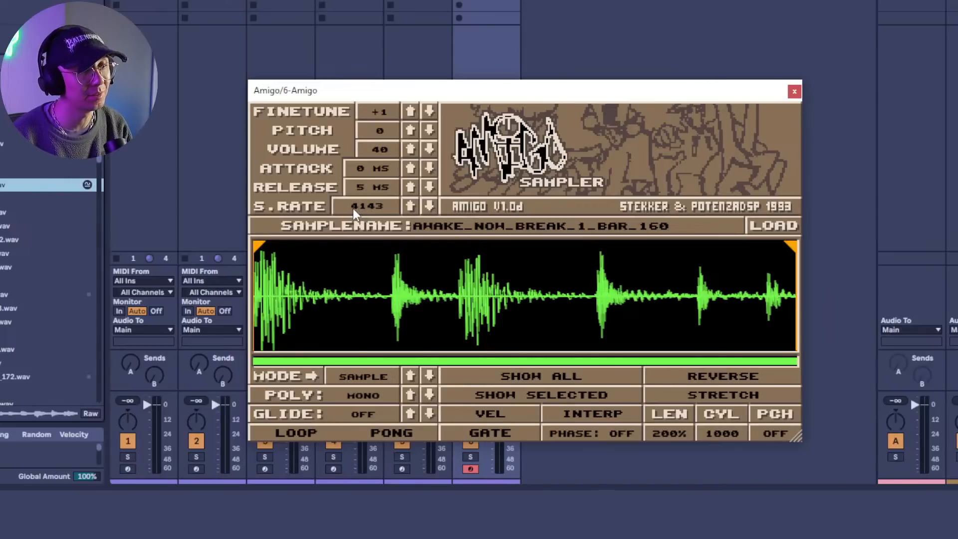
Raise the sample rate step by step to 22168 while playing the break.
click(409, 208)
click(408, 208)
click(409, 209)
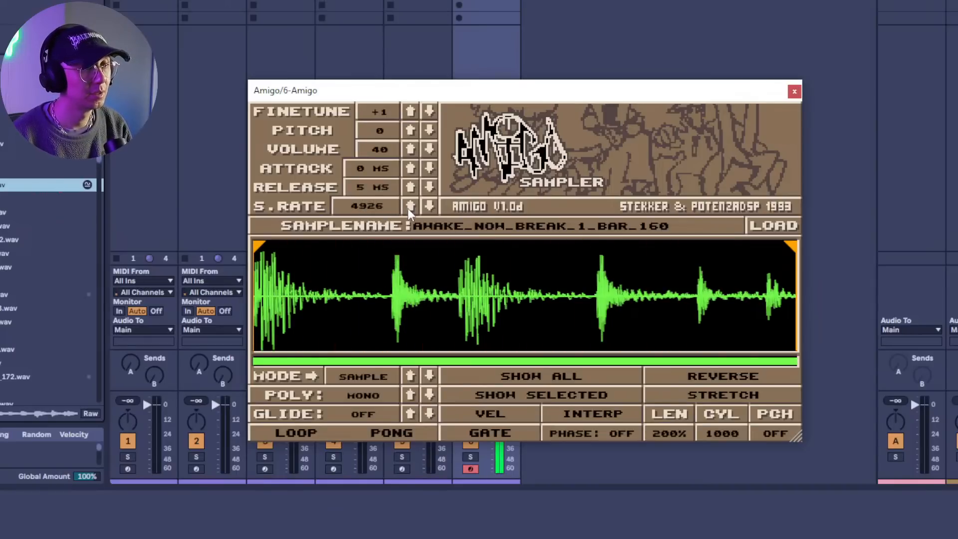
click(408, 208)
click(408, 208)
click(408, 209)
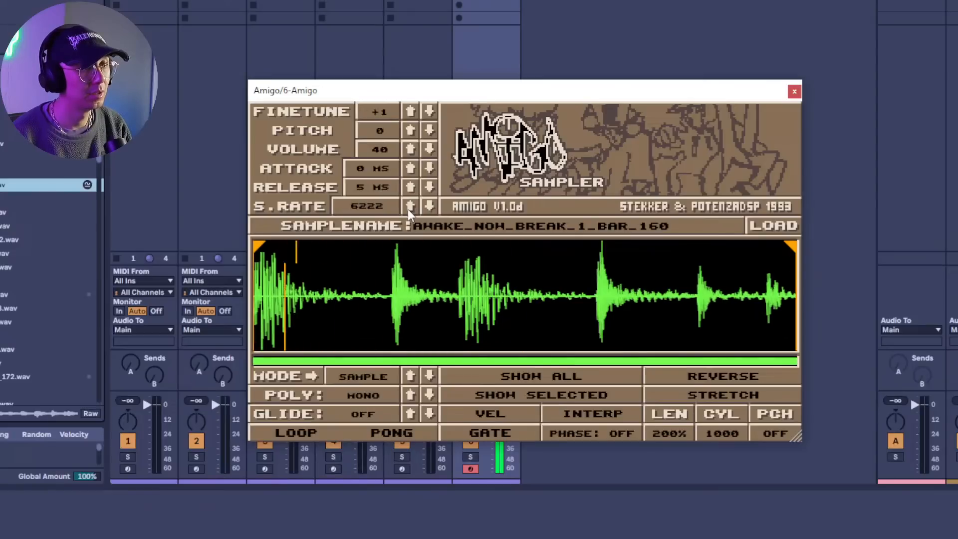
click(408, 208)
click(409, 208)
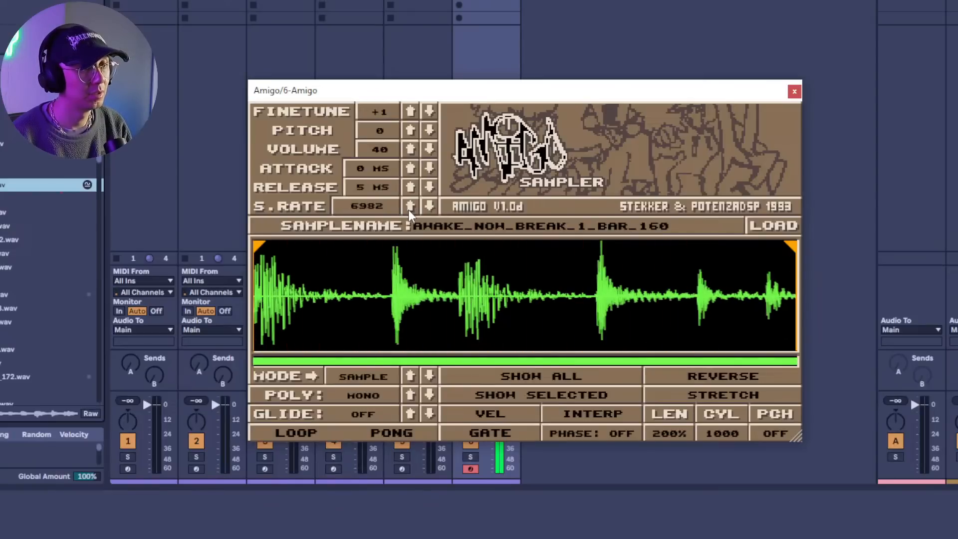
click(409, 209)
click(409, 210)
click(409, 210)
click(410, 210)
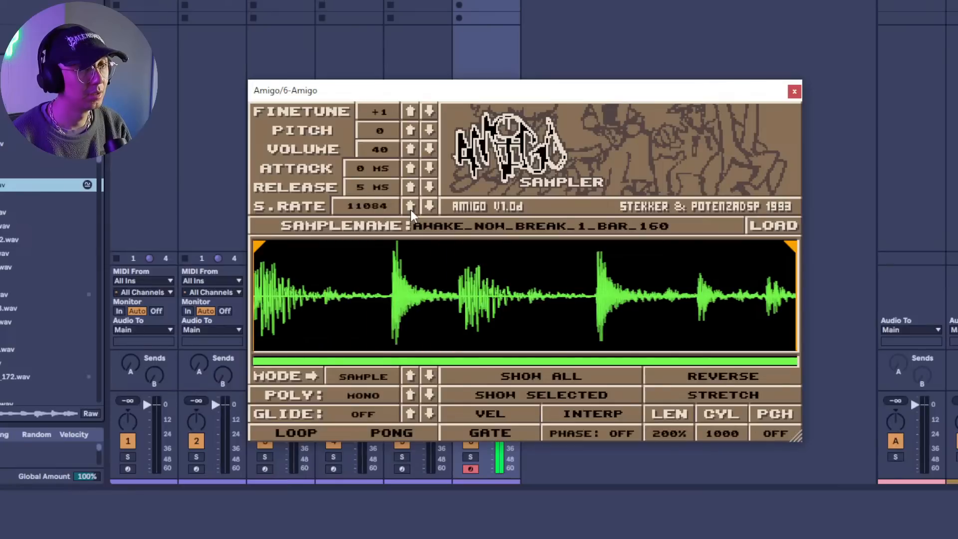
click(410, 210)
click(411, 210)
click(411, 209)
click(411, 210)
click(410, 210)
click(411, 209)
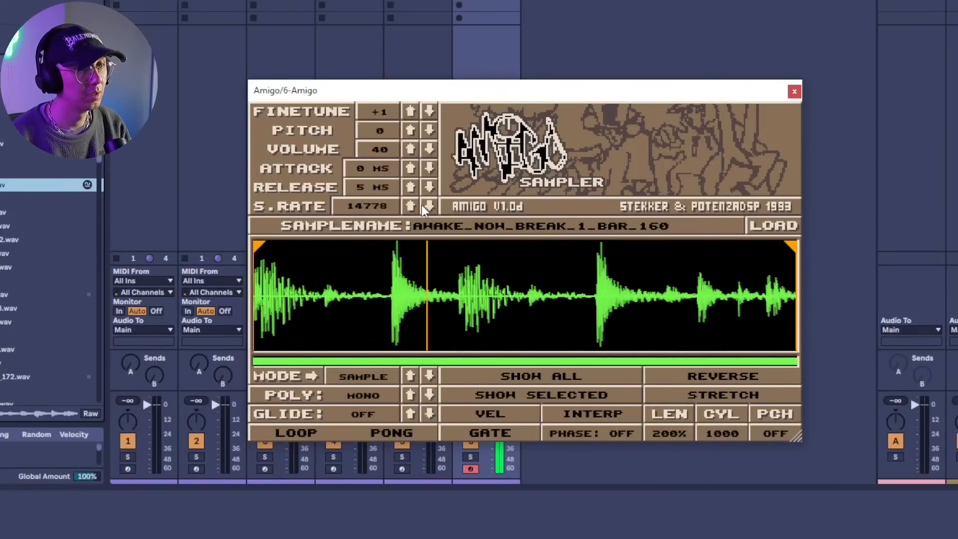
click(414, 204)
click(415, 205)
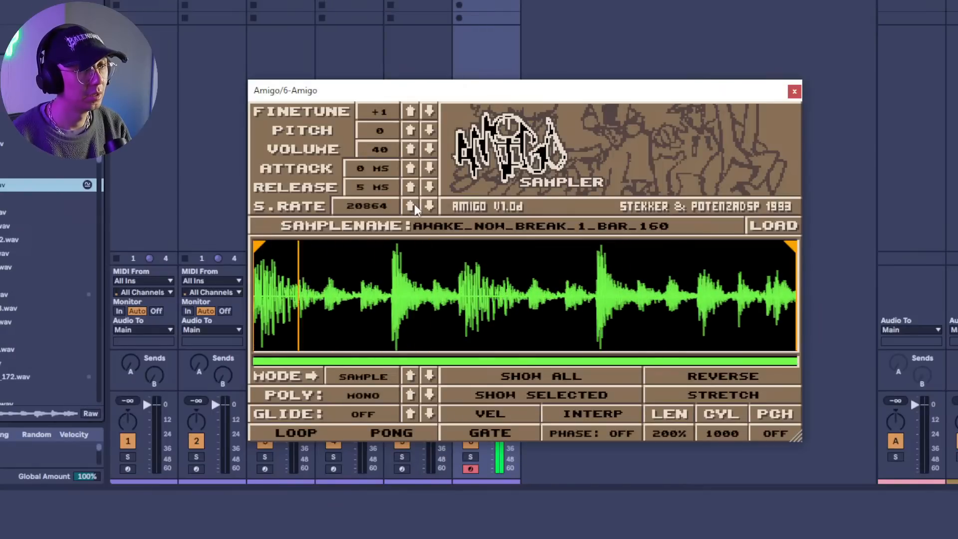
click(414, 205)
click(415, 205)
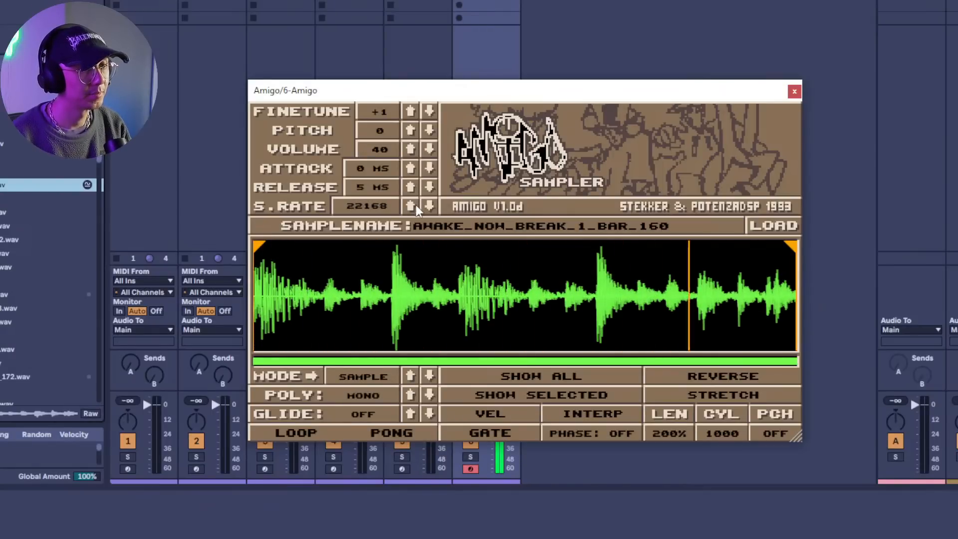
Preview the original break in the browser and compare it with the sampler's playback.
click(3, 171)
click(3, 185)
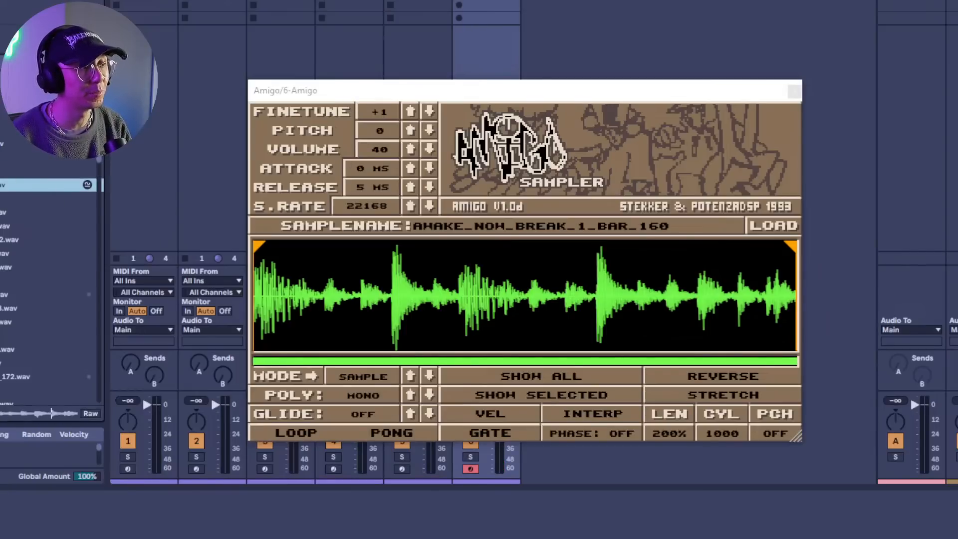
key(a)
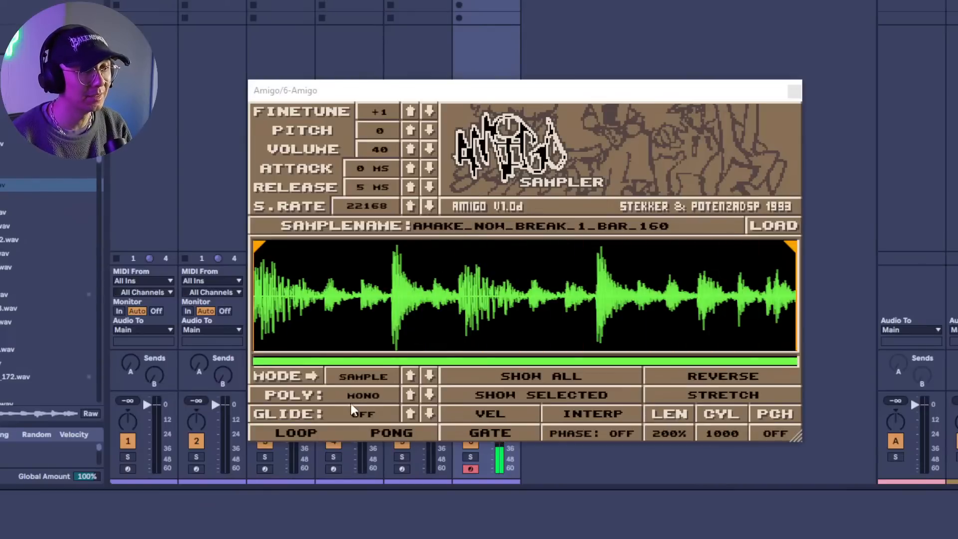
Set the sampler's playback mode to Slice.
click(352, 377)
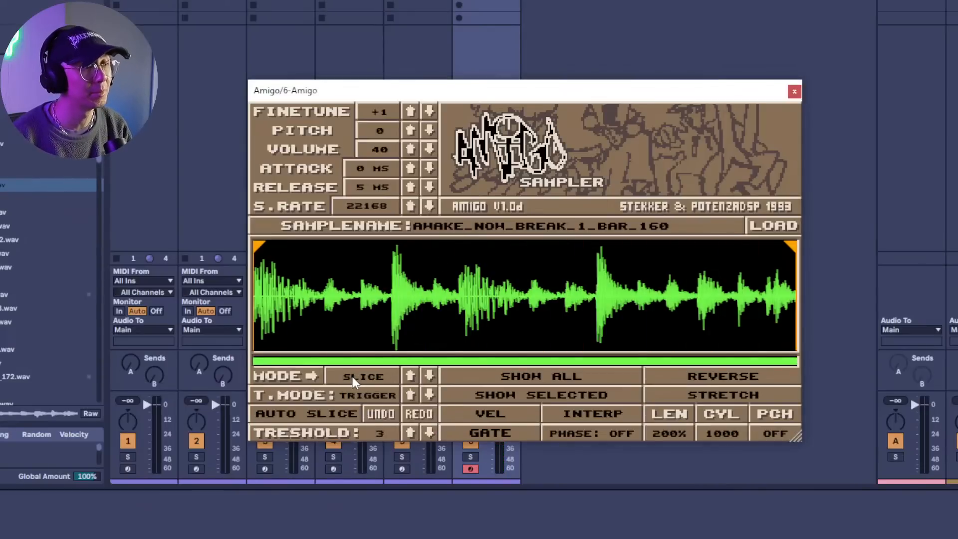
Raise the auto-slice threshold to 9.
click(372, 379)
click(371, 378)
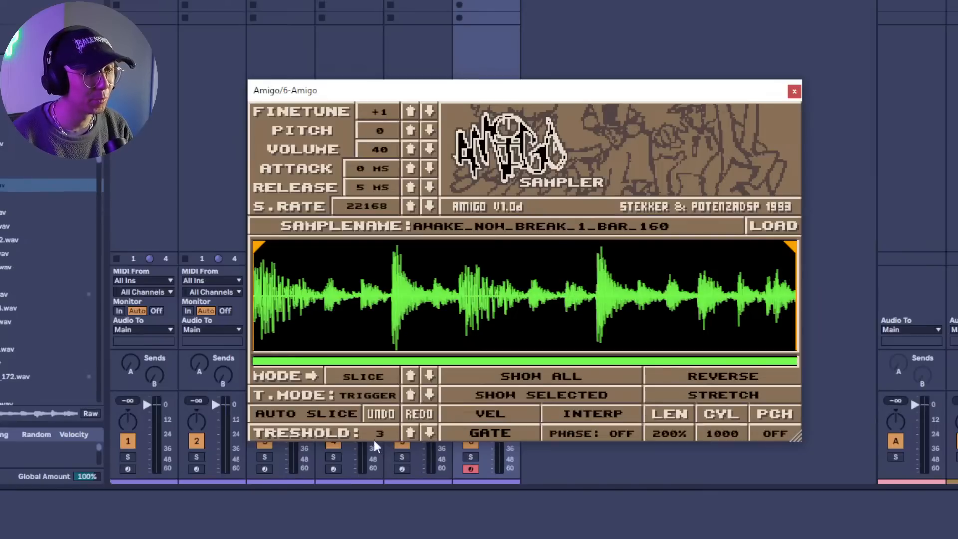
click(412, 432)
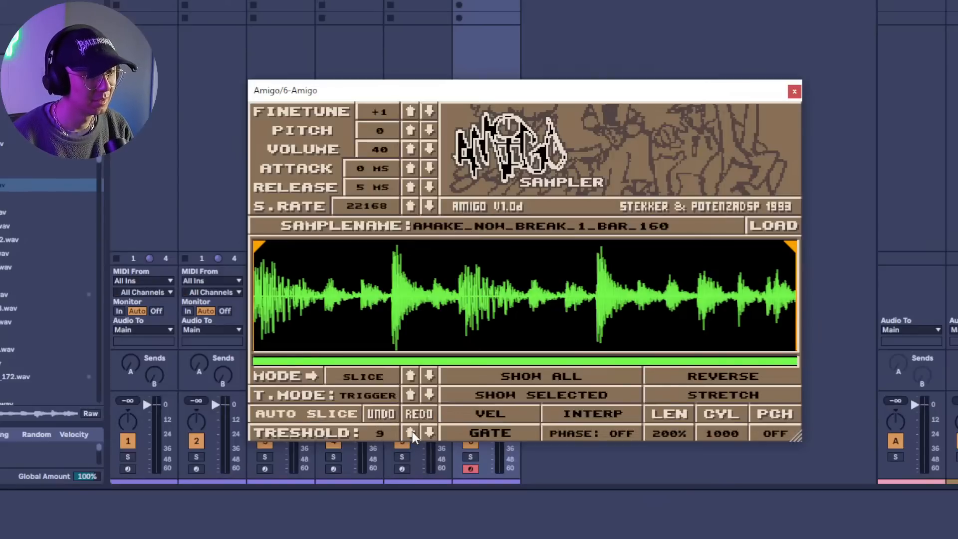
Auto-slice the break by lowering the threshold step by step to 1.
click(430, 432)
click(430, 433)
click(430, 432)
click(430, 433)
click(430, 432)
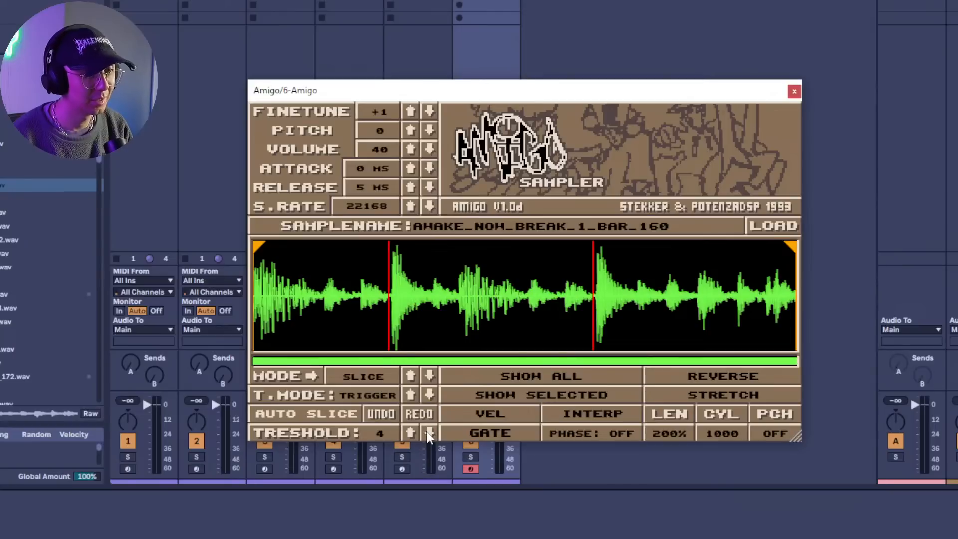
click(427, 432)
click(427, 433)
click(425, 432)
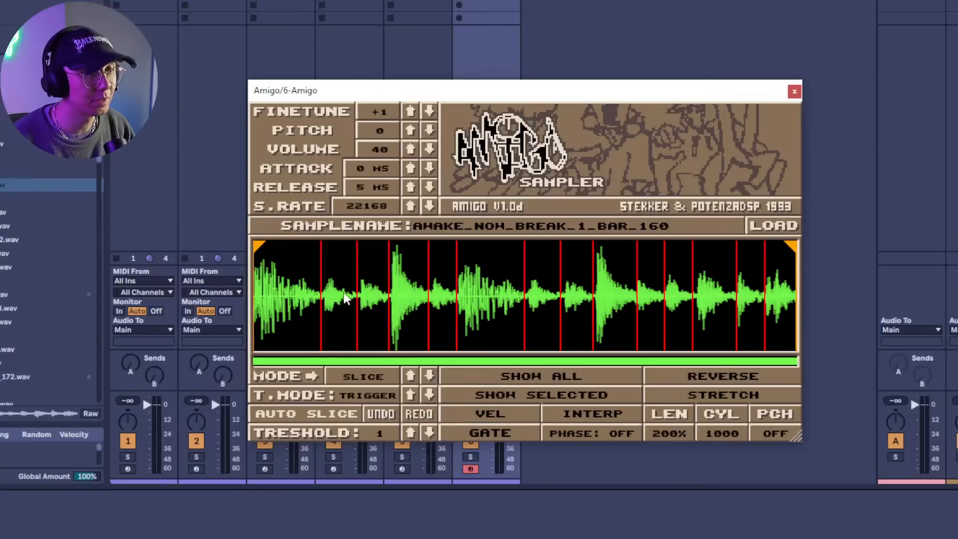
Examine up close how the first slice markers line up with the hits in the waveform.
drag(336, 297, 356, 262)
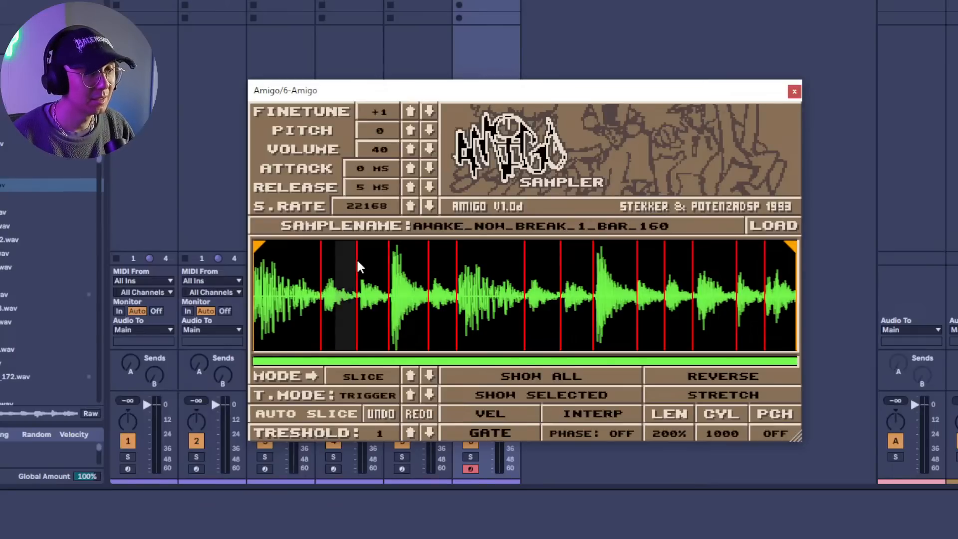
click(312, 292)
drag(296, 293, 349, 299)
scroll(305, 303, up, 3)
scroll(305, 304, up, 6)
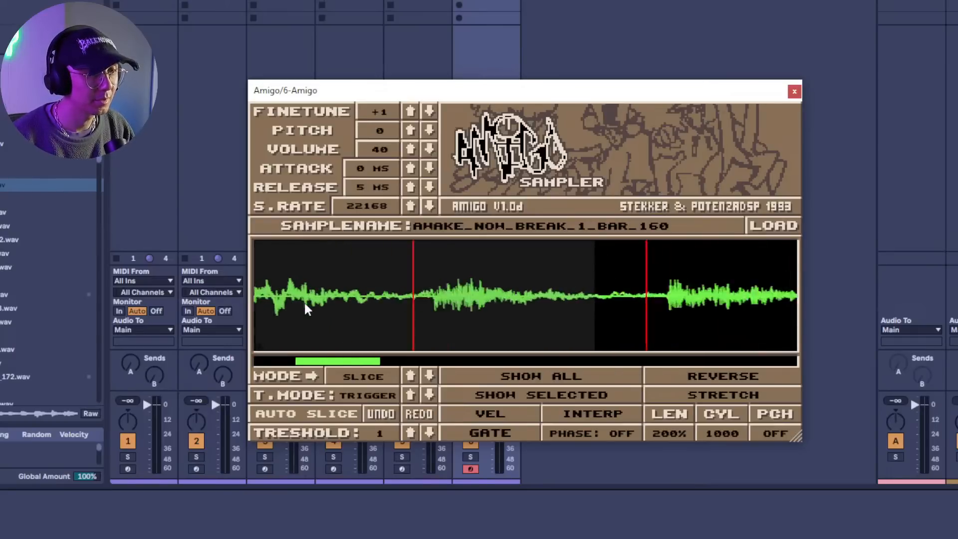
scroll(419, 295, down, 5)
scroll(285, 322, up, 5)
scroll(441, 312, down, 4)
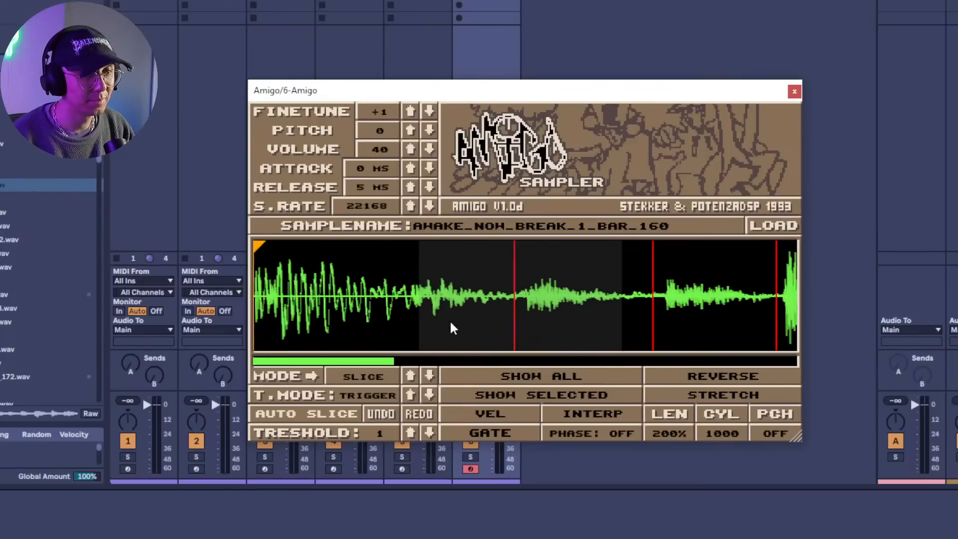
click(555, 299)
Replace the second slice marker with one placed right before the onset of its hit.
scroll(710, 303, up, 5)
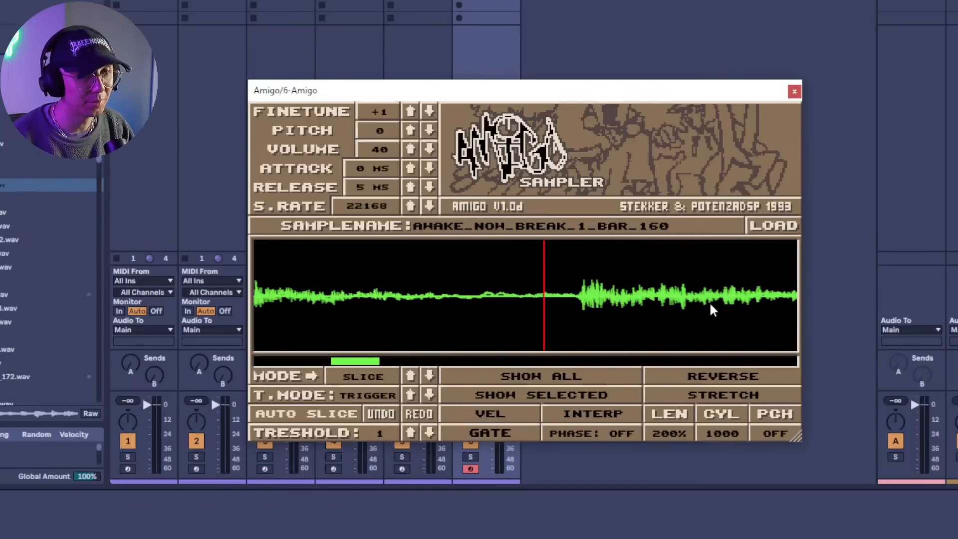
right_click(343, 298)
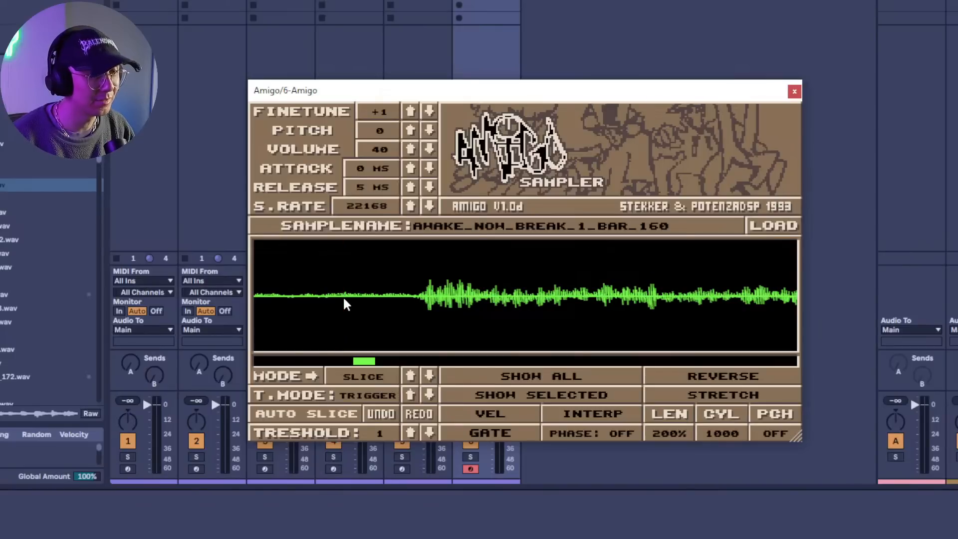
click(415, 296)
Add a slice marker right before the first snare's onset and remove the early third marker.
scroll(462, 304, down, 4)
scroll(546, 304, up, 6)
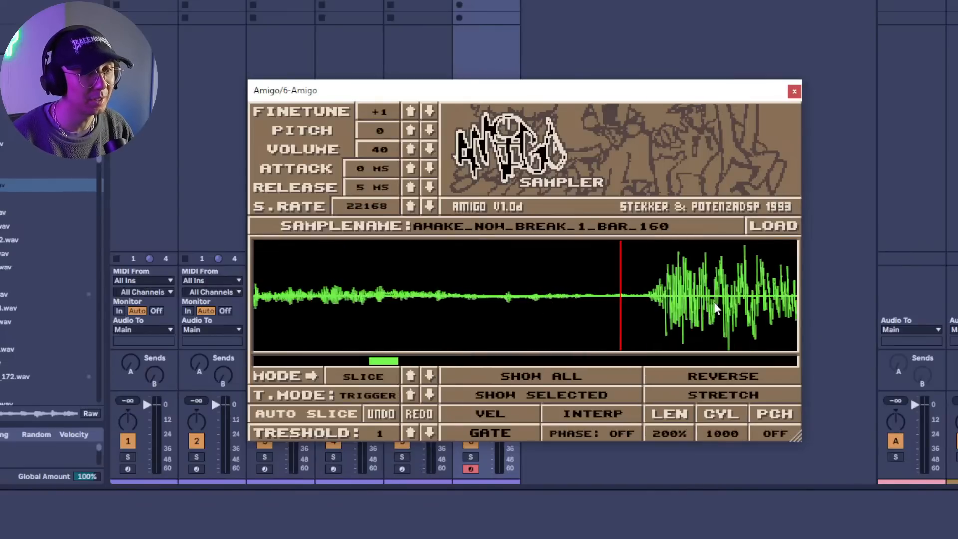
click(504, 299)
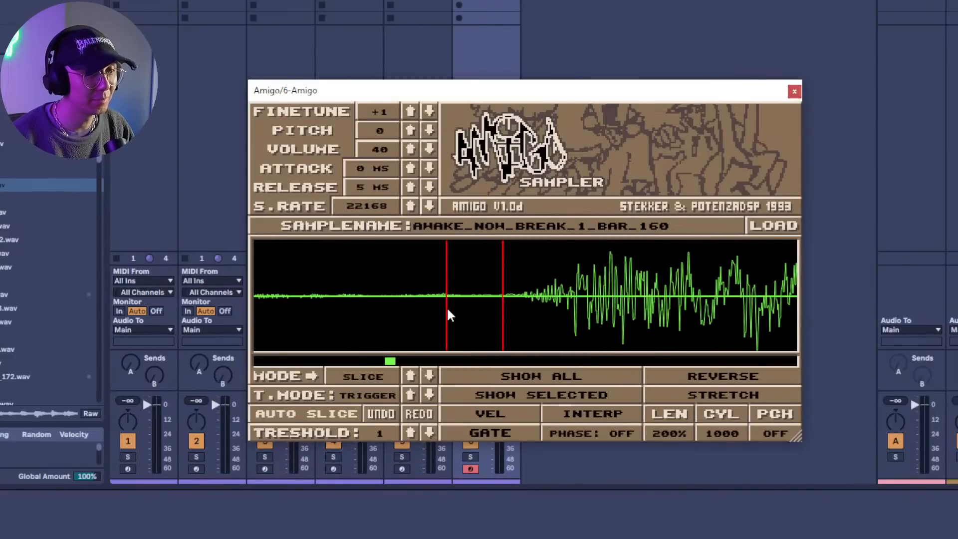
right_click(447, 307)
Replace the fourth slice marker, just after the first snare, with one closer to its hit's onset.
scroll(442, 307, down, 4)
scroll(549, 295, up, 2)
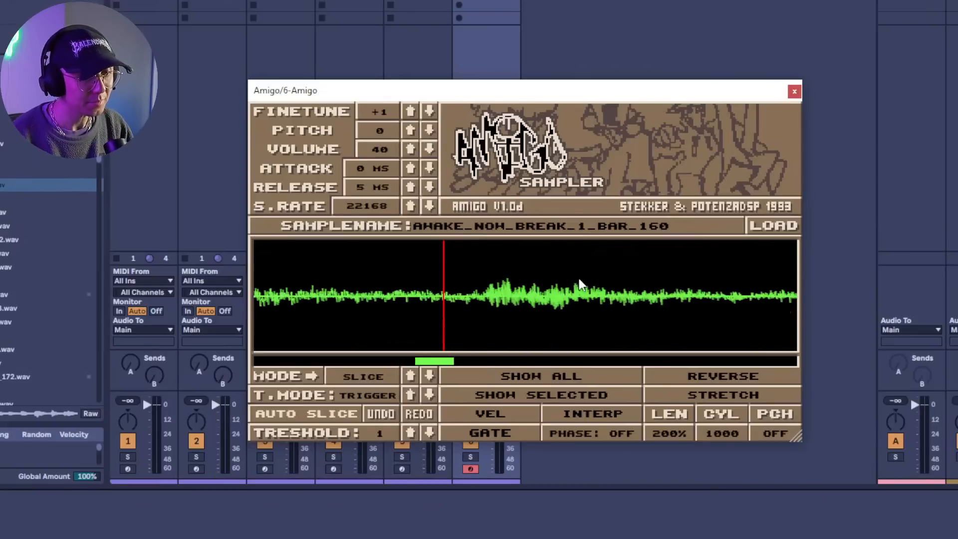
scroll(369, 292, up, 3)
click(506, 299)
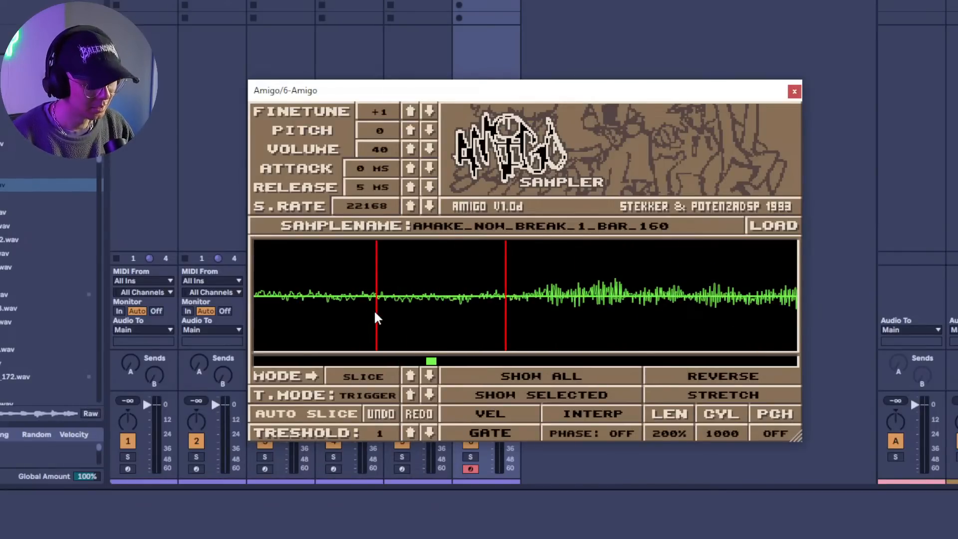
right_click(375, 313)
Replace the fifth slice marker with one tight against the onset of the loud hit following it.
scroll(375, 313, down, 3)
scroll(534, 296, up, 2)
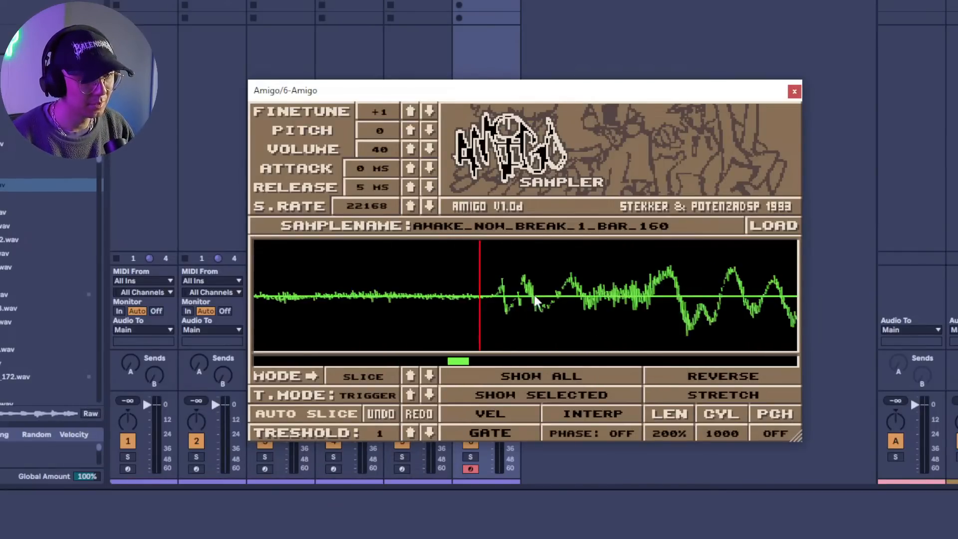
scroll(534, 295, up, 3)
click(443, 303)
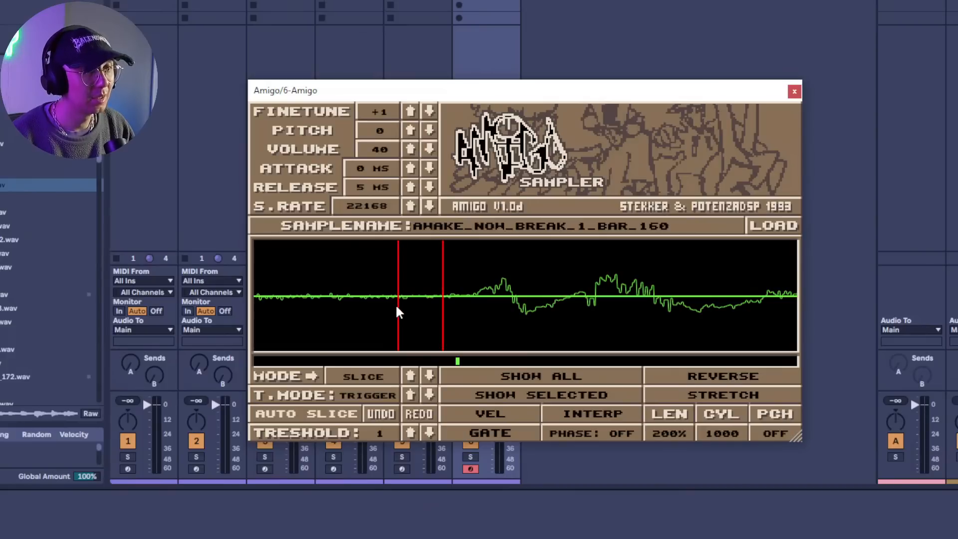
right_click(397, 307)
Replace the sixth slice marker, near the middle of the break, with one slightly closer to its hit.
scroll(396, 307, down, 4)
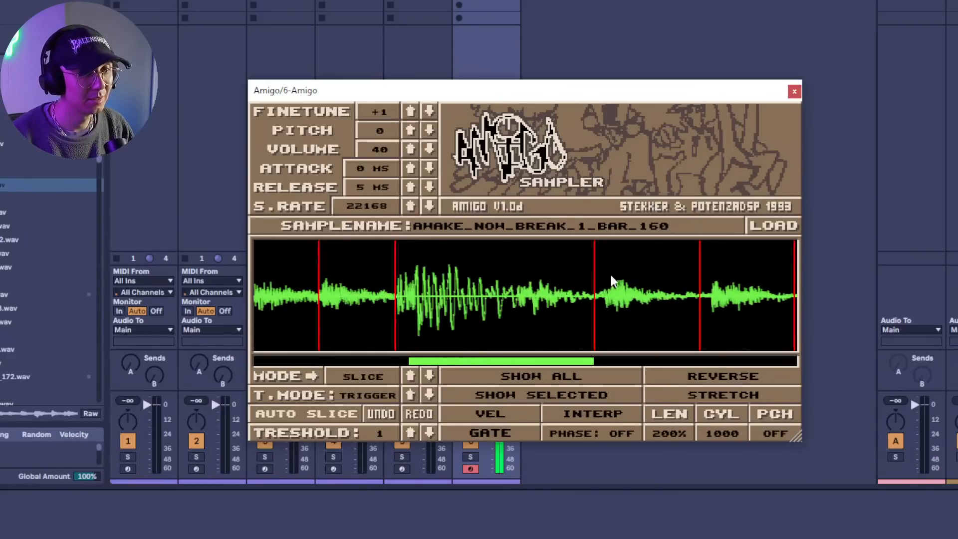
scroll(613, 280, up, 5)
scroll(401, 313, down, 1)
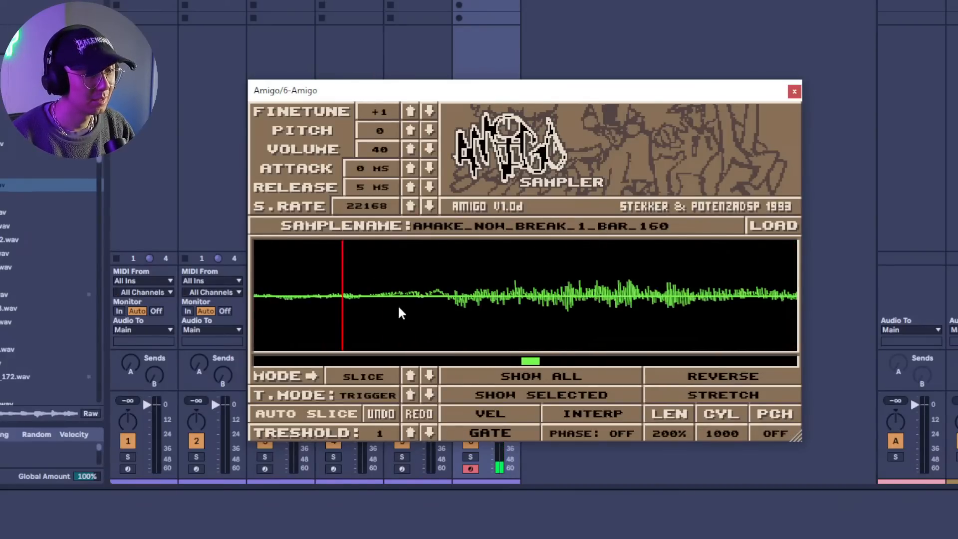
click(364, 301)
right_click(343, 305)
Replace the seventh slice marker, before the second loud snare, with one directly at its quiet hit's onset.
scroll(342, 306, down, 3)
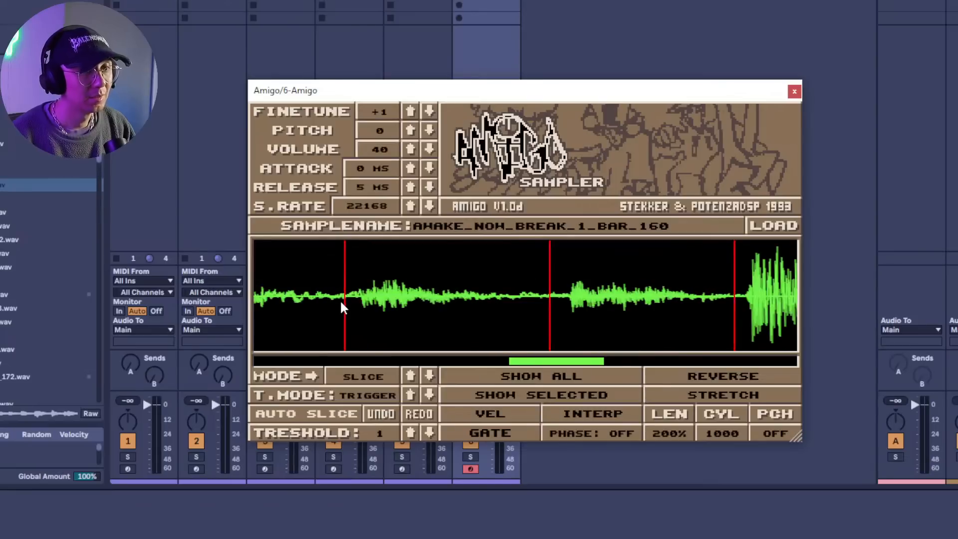
scroll(375, 304, up, 4)
scroll(403, 304, down, 2)
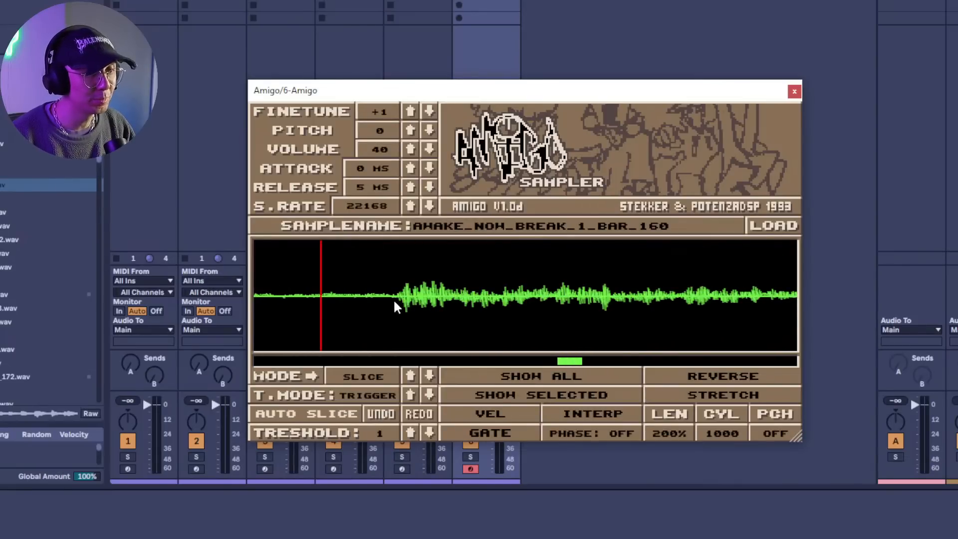
click(394, 302)
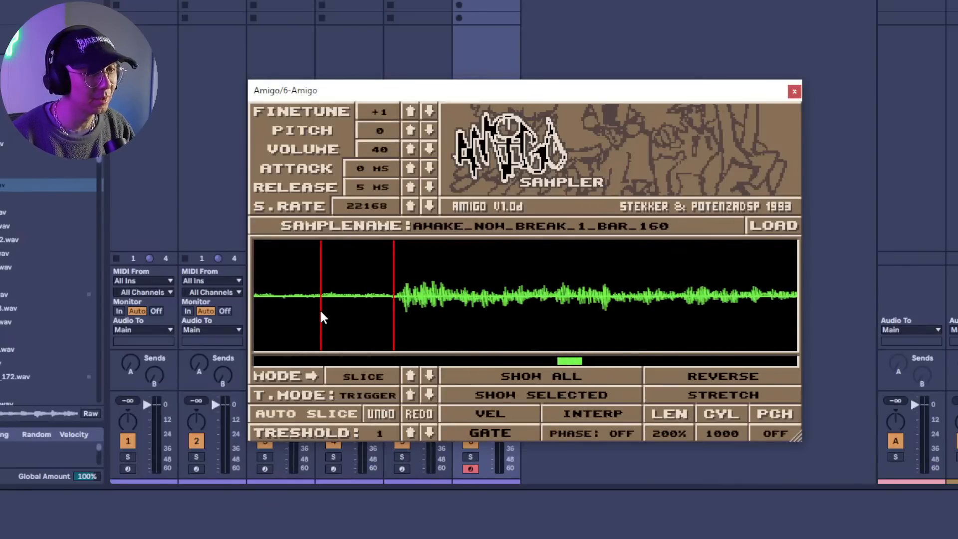
right_click(320, 309)
Replace the eighth slice marker with one right before the second loud snare's onset.
scroll(352, 317, down, 1)
scroll(349, 304, up, 4)
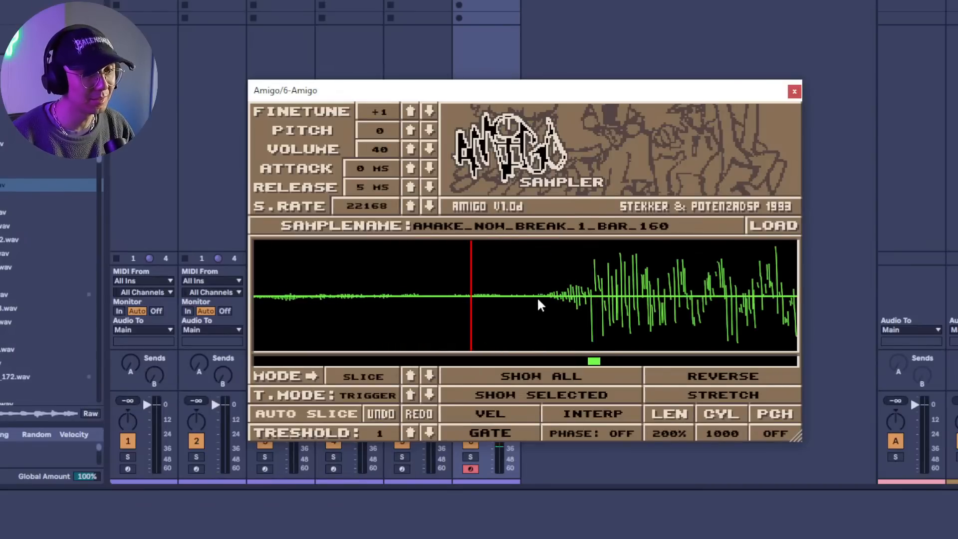
click(528, 301)
right_click(472, 308)
Move the ninth slice marker, just after the second snare, earlier to the start of its hit.
scroll(452, 311, down, 3)
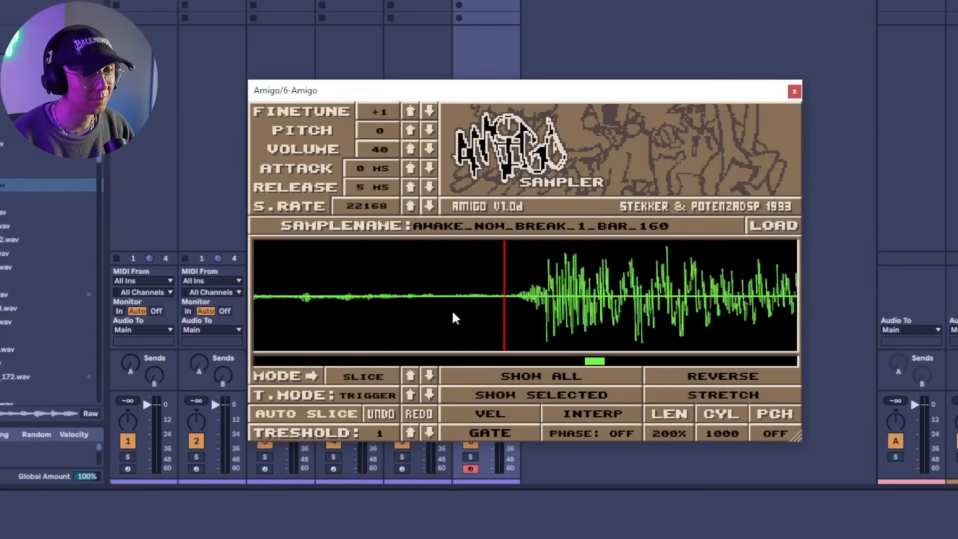
scroll(693, 306, up, 3)
scroll(543, 313, up, 2)
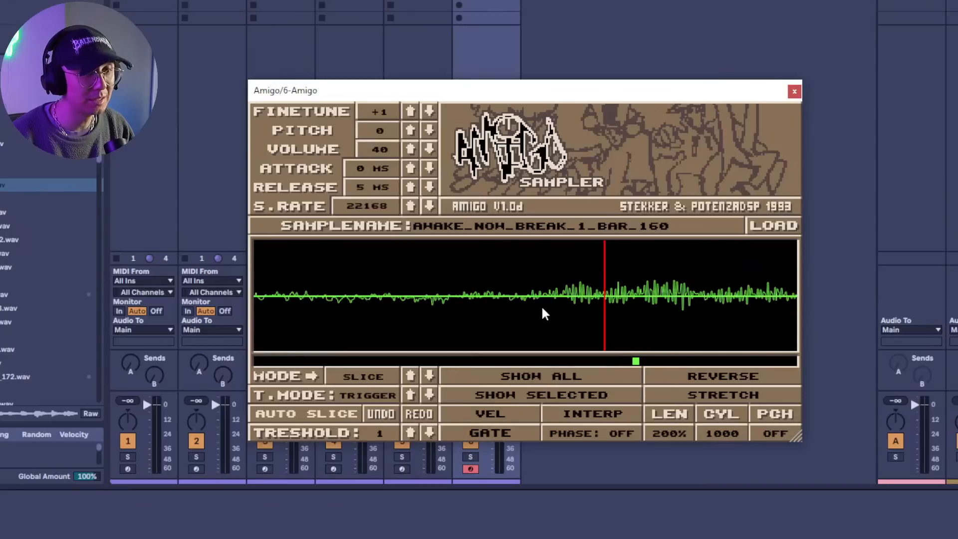
mouse_move(602, 304)
mouse_down()
mouse_move(520, 304)
mouse_move(528, 302)
mouse_up()
Nudge the tenth slice marker slightly earlier so it sits before its hit's onset.
scroll(449, 309, down, 3)
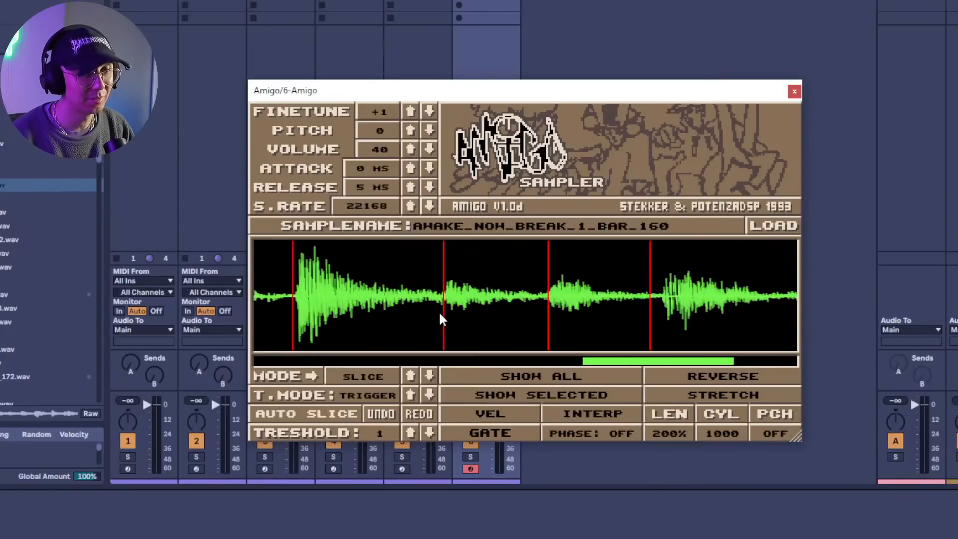
scroll(592, 301, up, 3)
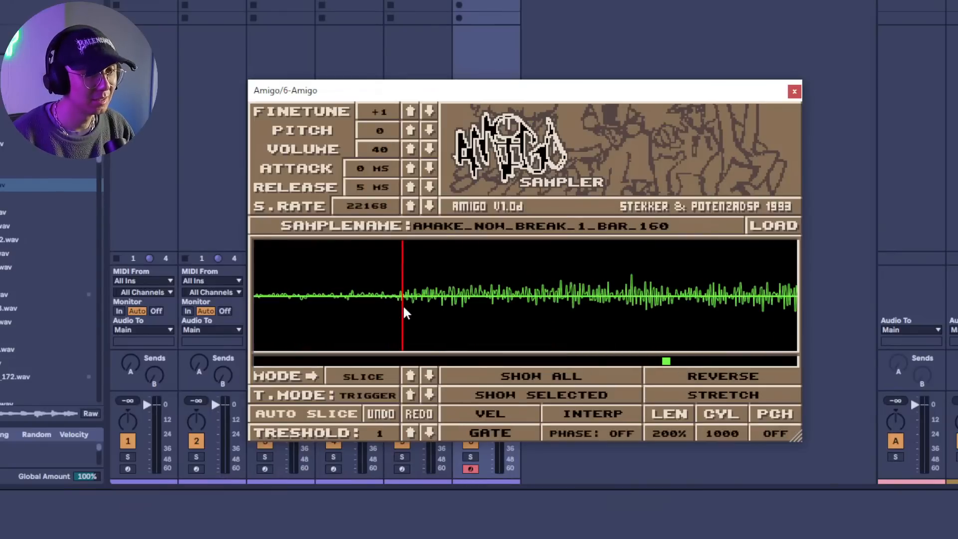
drag(403, 313, 390, 312)
Nudge the last slice marker slightly earlier to its hit's onset and check its placement against the full waveform.
scroll(389, 312, down, 3)
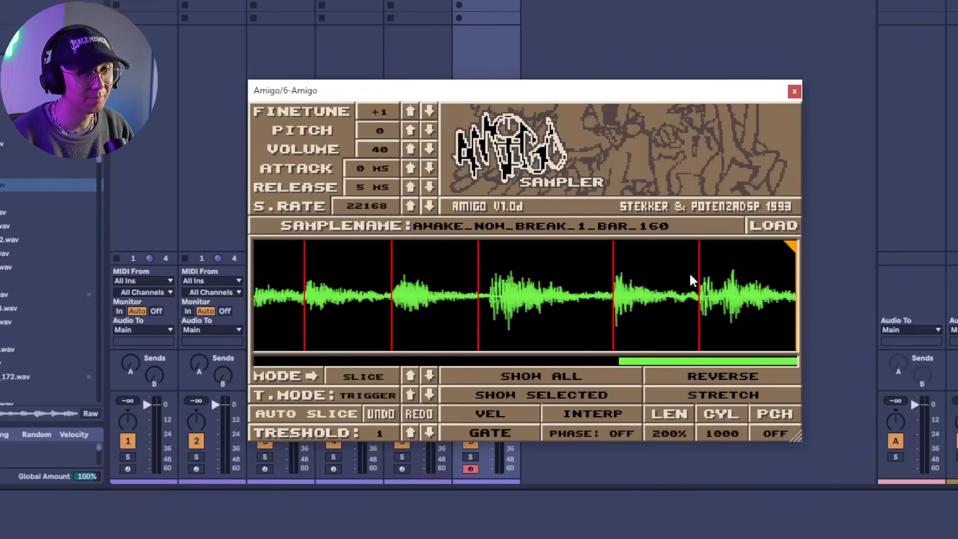
scroll(666, 294, down, 3)
scroll(739, 294, up, 3)
scroll(554, 327, down, 3)
scroll(789, 302, up, 3)
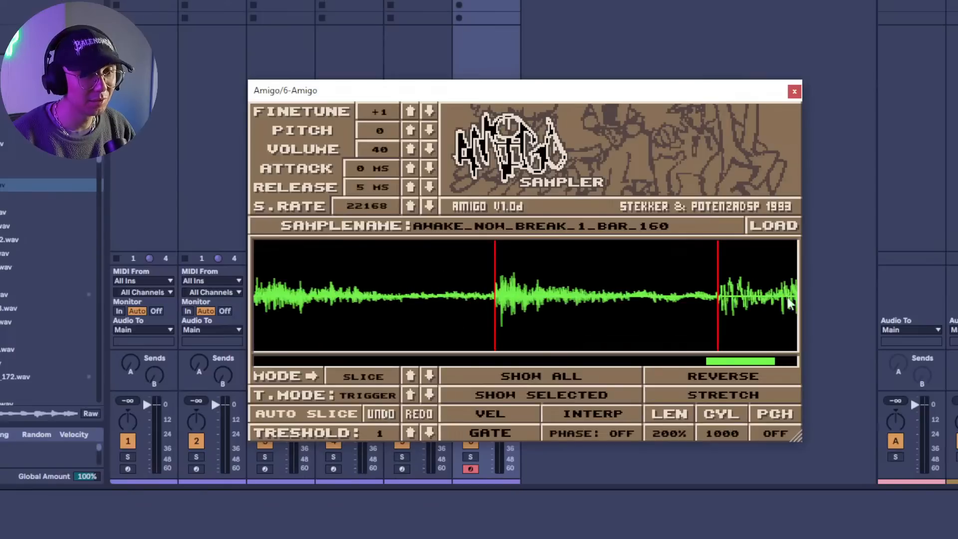
scroll(756, 301, up, 3)
scroll(609, 309, up, 3)
scroll(481, 309, down, 3)
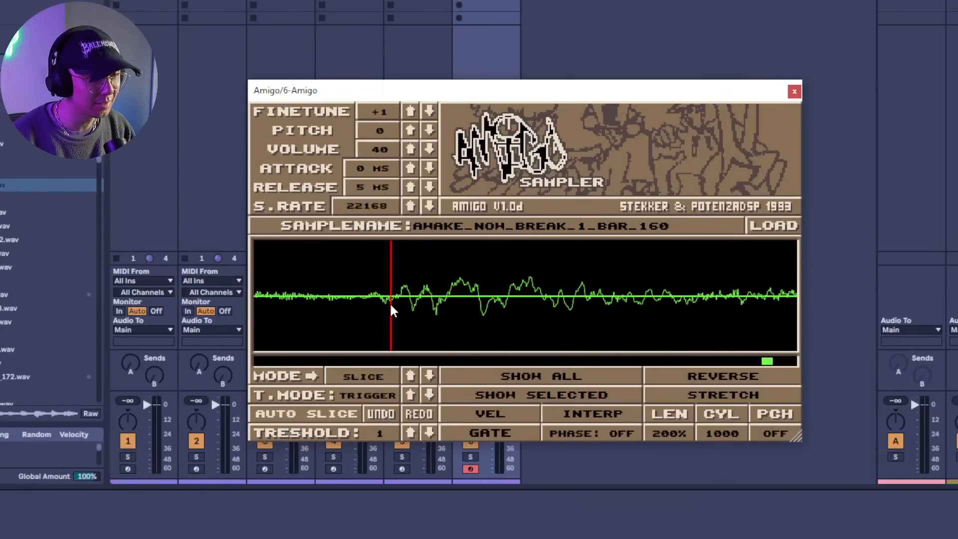
drag(390, 303, 366, 302)
scroll(563, 295, down, 3)
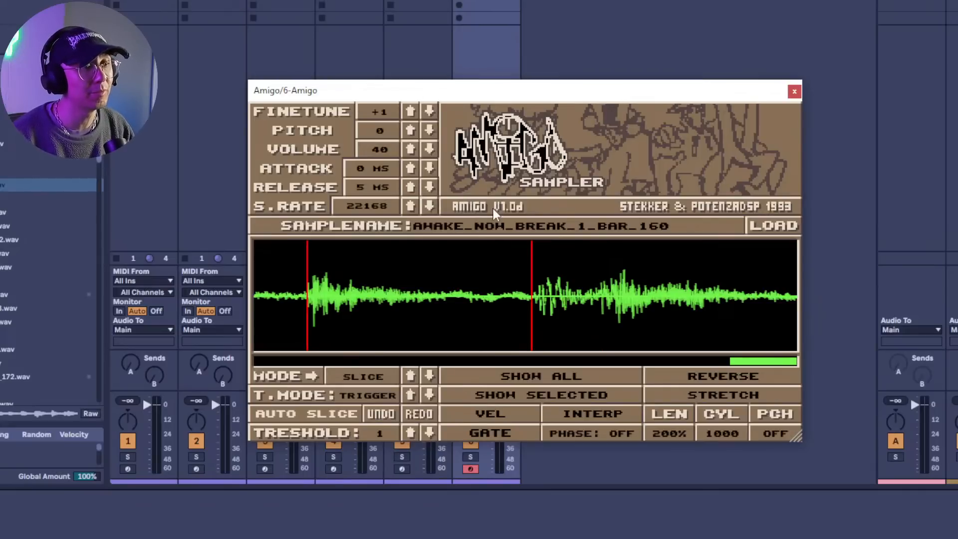
scroll(641, 248, down, 3)
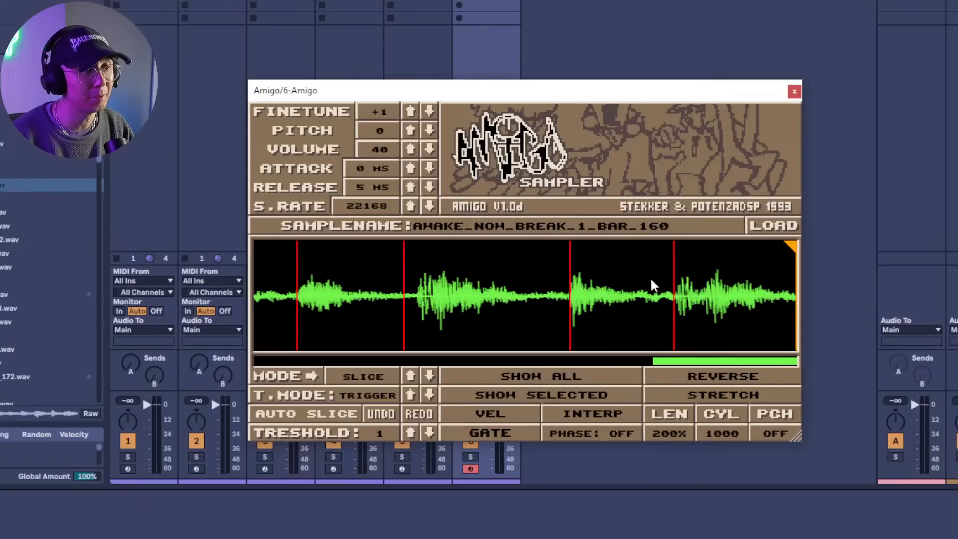
scroll(679, 310, up, 5)
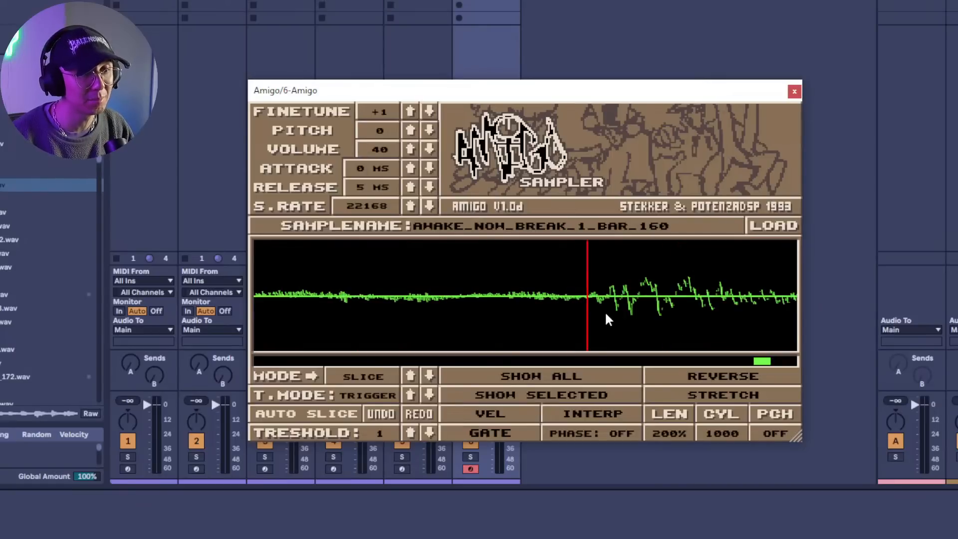
scroll(605, 313, down, 6)
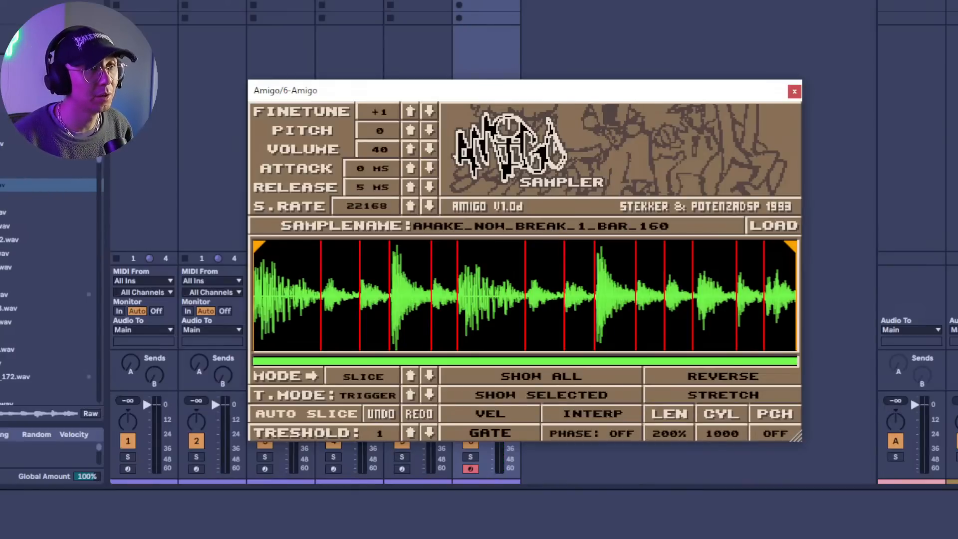
Create an empty MIDI clip on track 6 and close the sampler window to reveal the note editor.
double_click(487, 4)
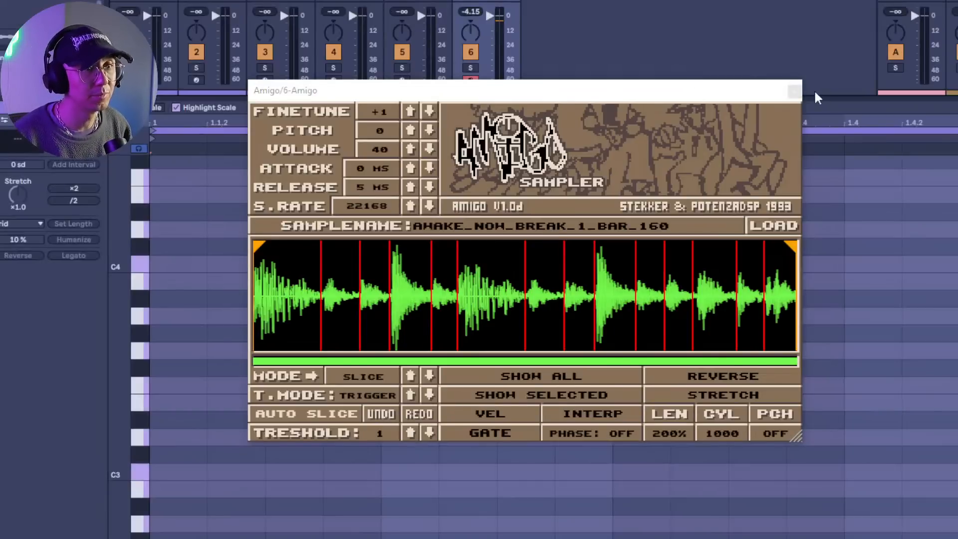
drag(745, 92, 807, 38)
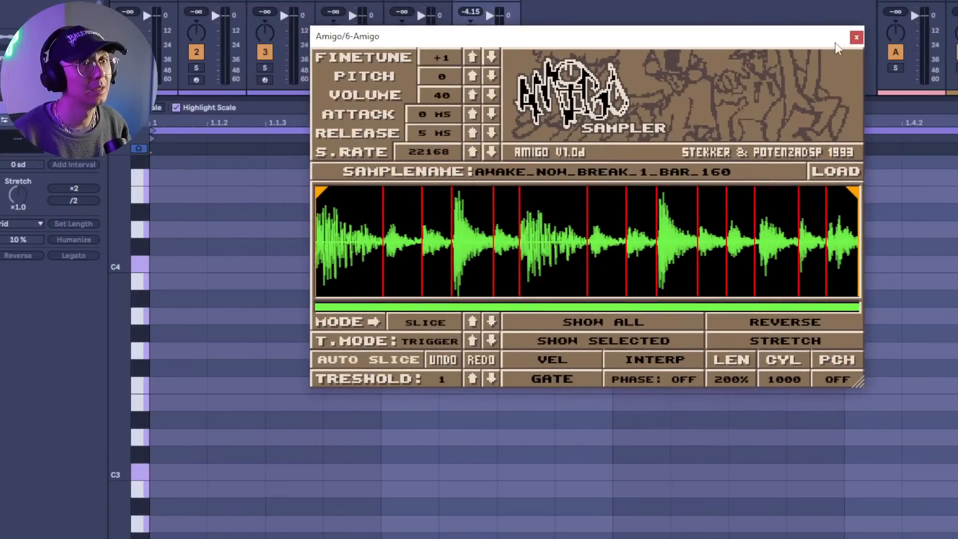
click(856, 37)
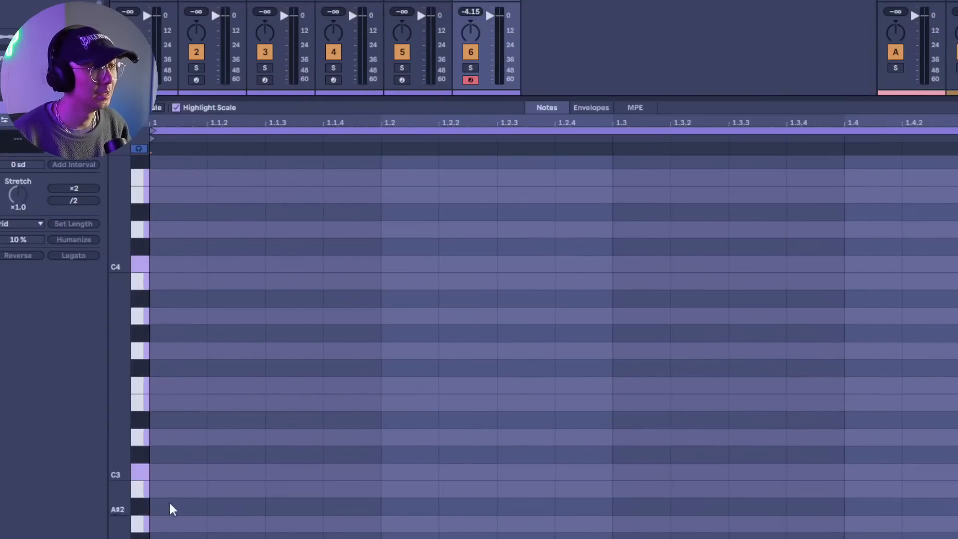
Enter an eighth-note C3 at the clip's start, followed by sixteenth notes C#3 at 1.1.3 and D3 at 1.1.4.
double_click(178, 472)
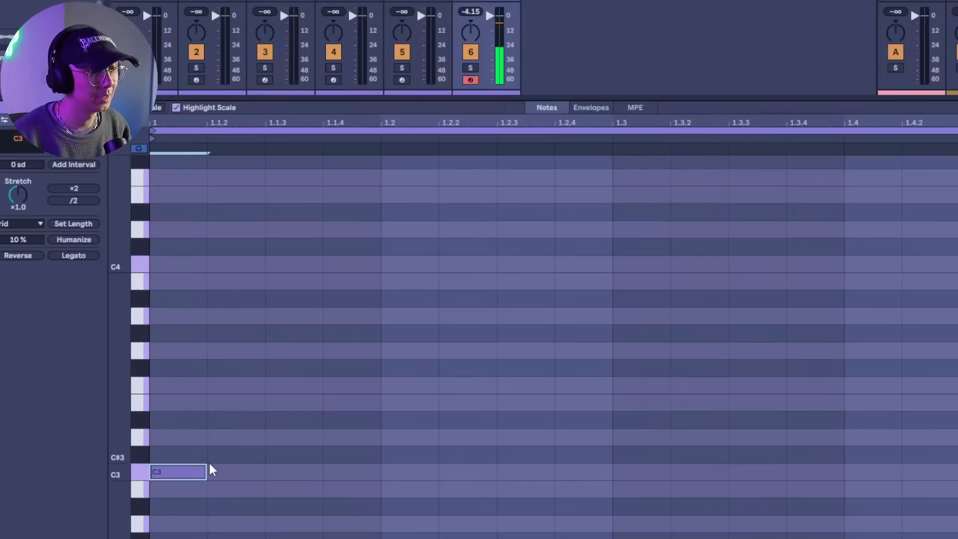
drag(206, 471, 265, 472)
double_click(302, 455)
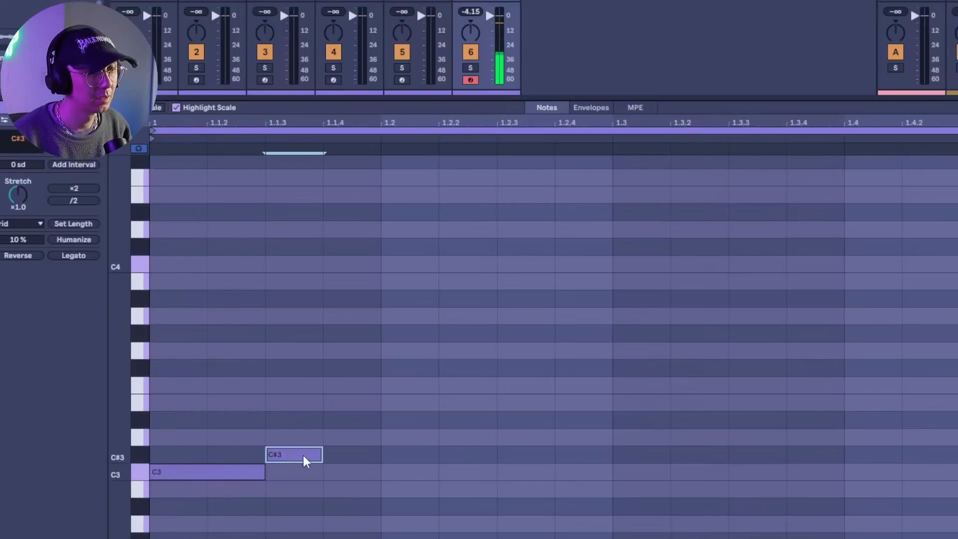
drag(321, 457, 382, 456)
double_click(459, 438)
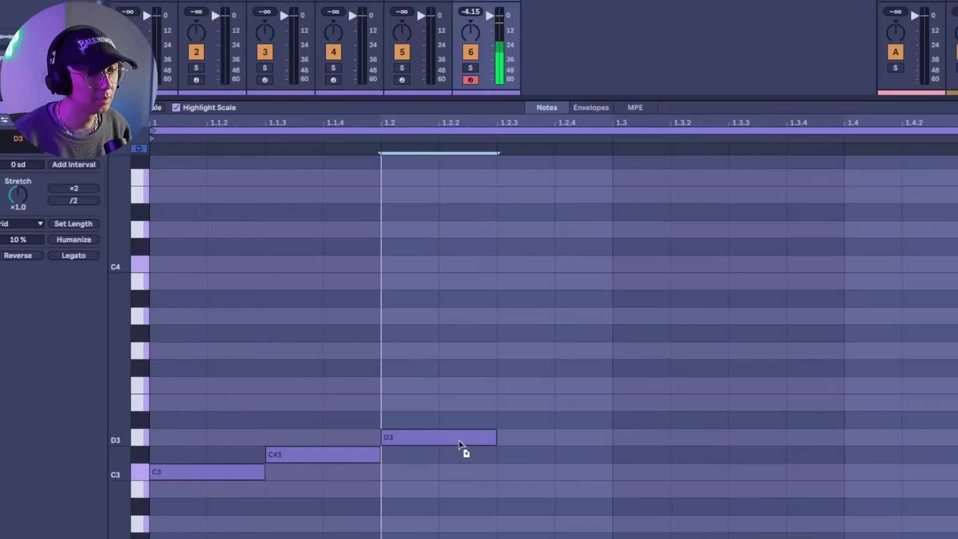
drag(446, 440, 384, 444)
drag(425, 375, 330, 457)
Add D#3 at 1.2 and E3 at 1.2.2, trimming D#3 to a sixteenth note so it ends where E3 starts.
double_click(390, 422)
drag(436, 423, 518, 424)
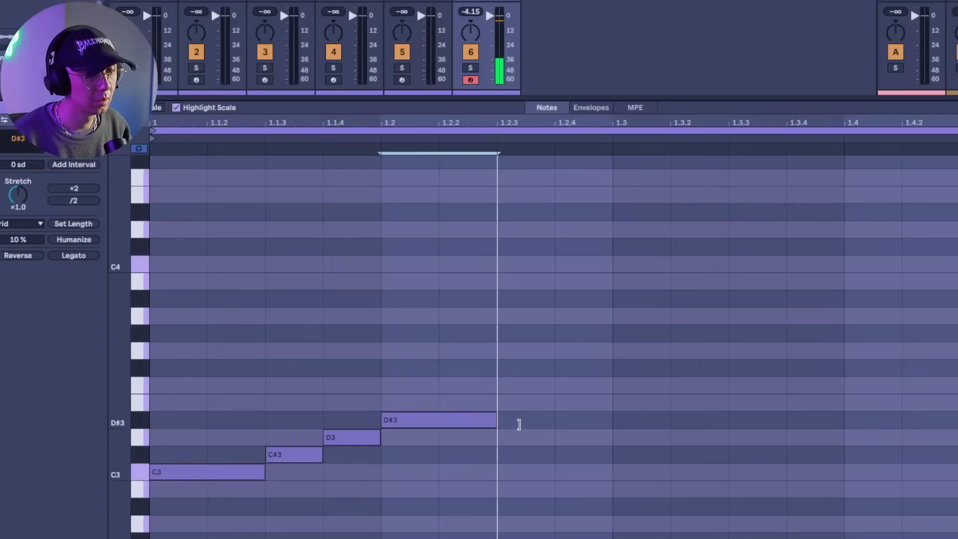
double_click(483, 408)
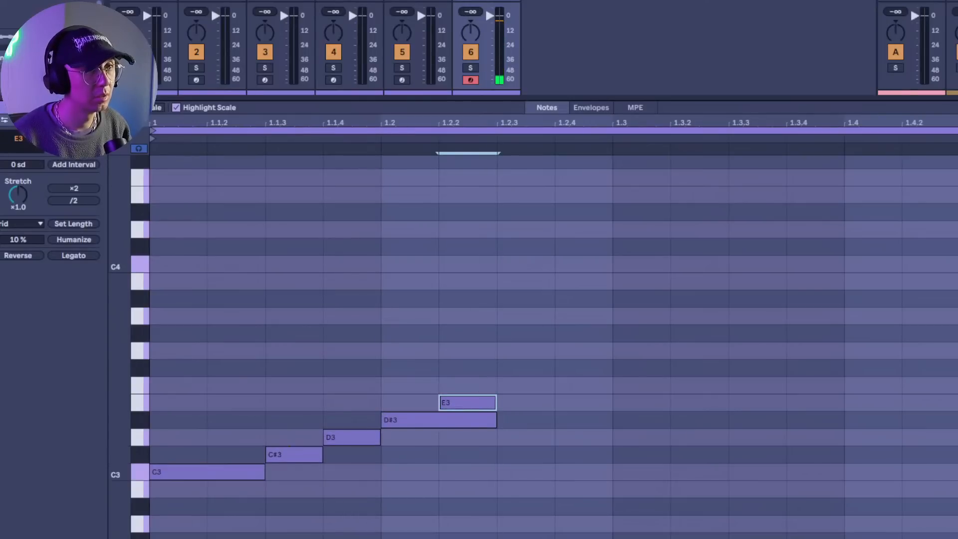
key(space)
drag(496, 422, 435, 422)
Continue the ascending slice sequence with sixteenth notes F3 at 1.2.3, F#3 at 1.2.4 and G3 at 1.3.
double_click(524, 386)
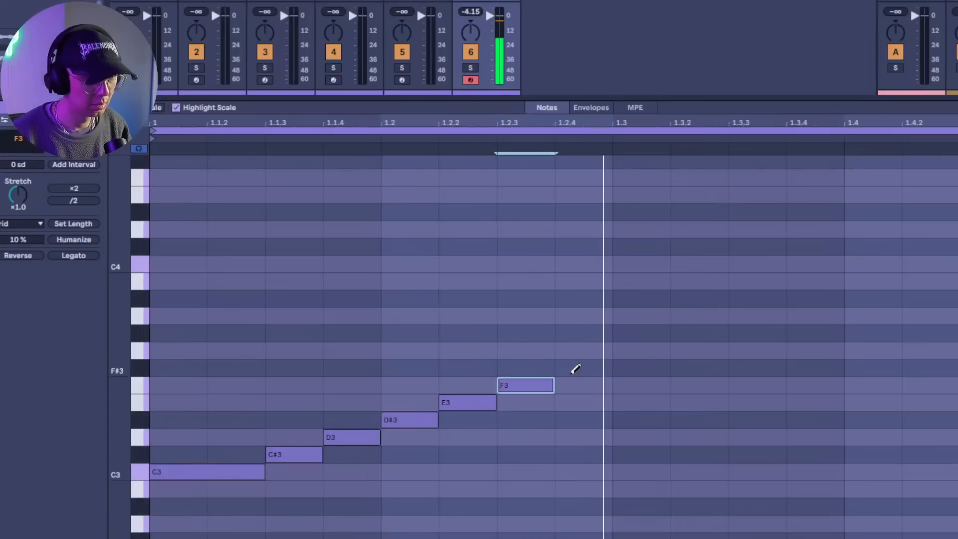
double_click(577, 368)
double_click(640, 351)
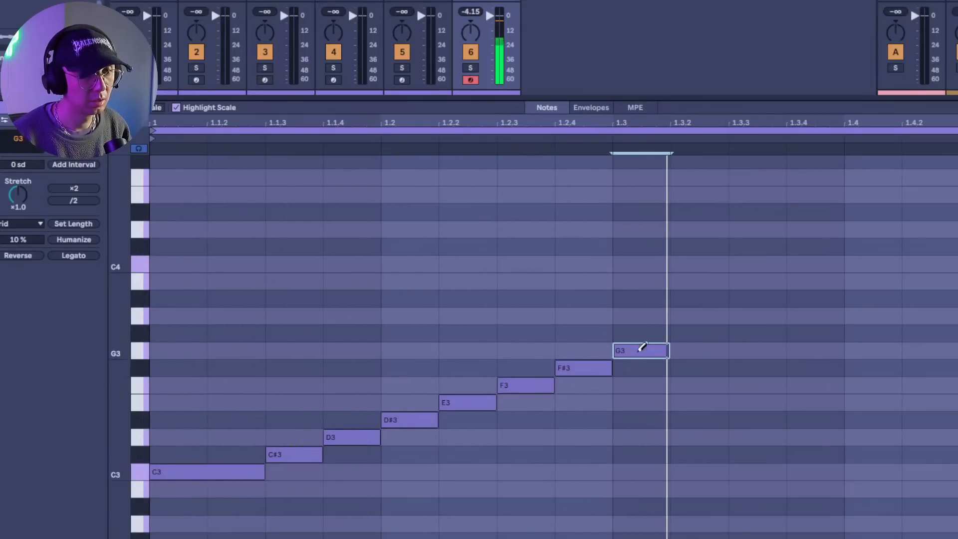
Shift the last two notes one sixteenth later, placing F#3 at 1.3 and G3 at 1.3.2.
click(610, 367)
click(631, 367)
click(650, 352)
click(691, 347)
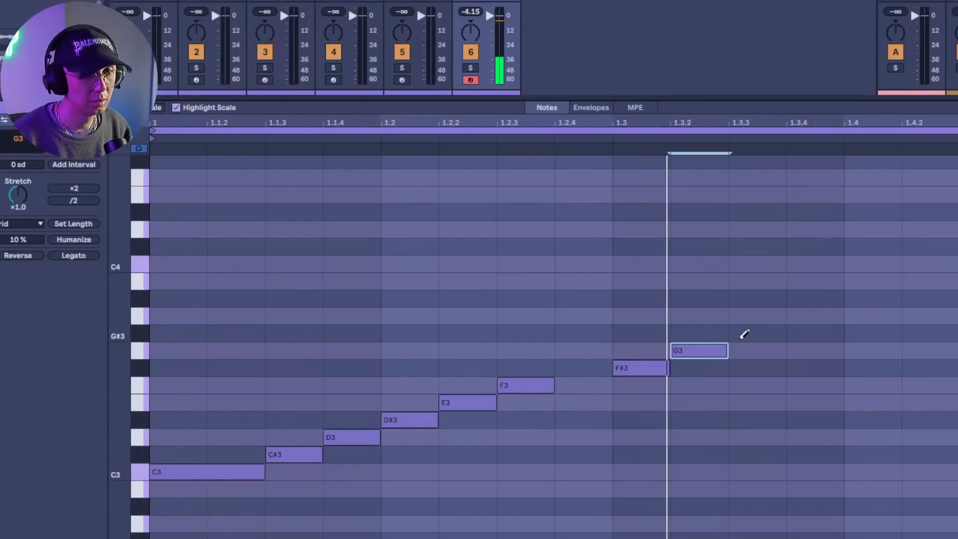
Add sixteenth notes G#3 at 1.3.3, A3 at 1.3.4, A#3 at 1.4 and B3 at 1.4.2.
click(745, 333)
click(811, 316)
click(871, 299)
click(927, 281)
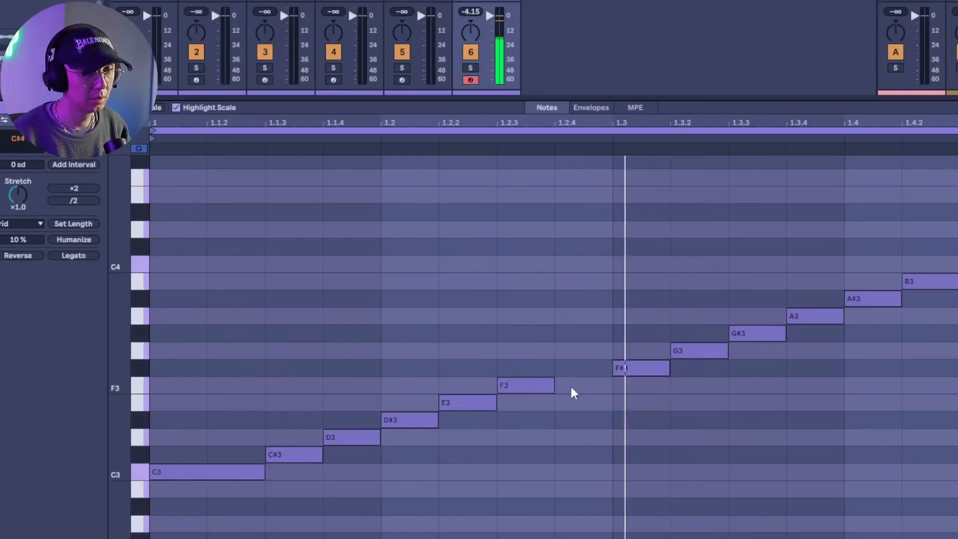
Extend the F3 note to 1.3 to fill the gap before F#3 and play the sequence back.
drag(555, 385, 610, 384)
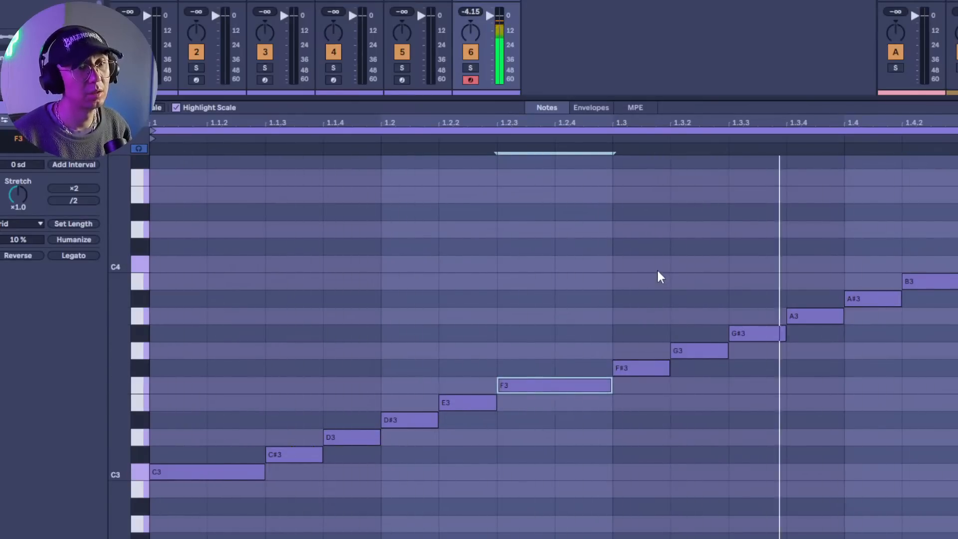
key(space)
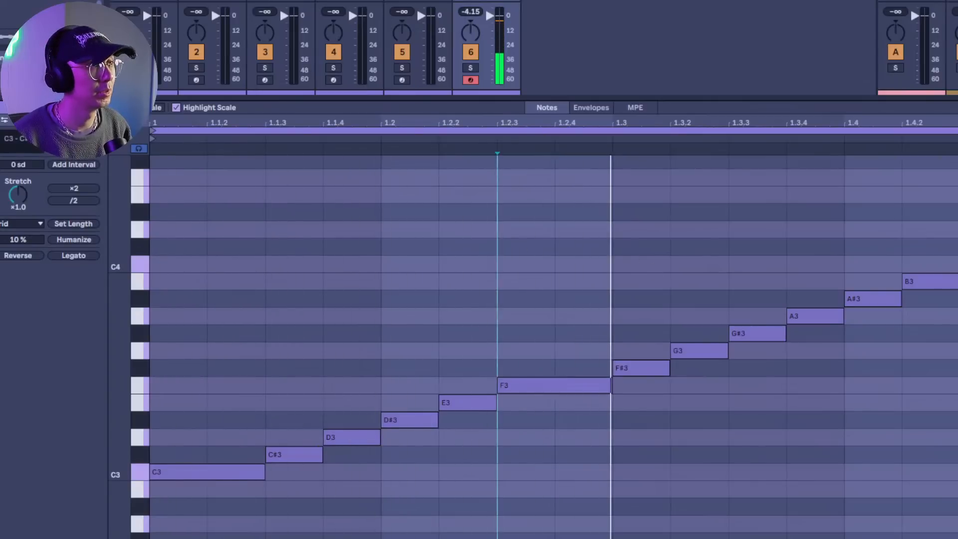
key(space)
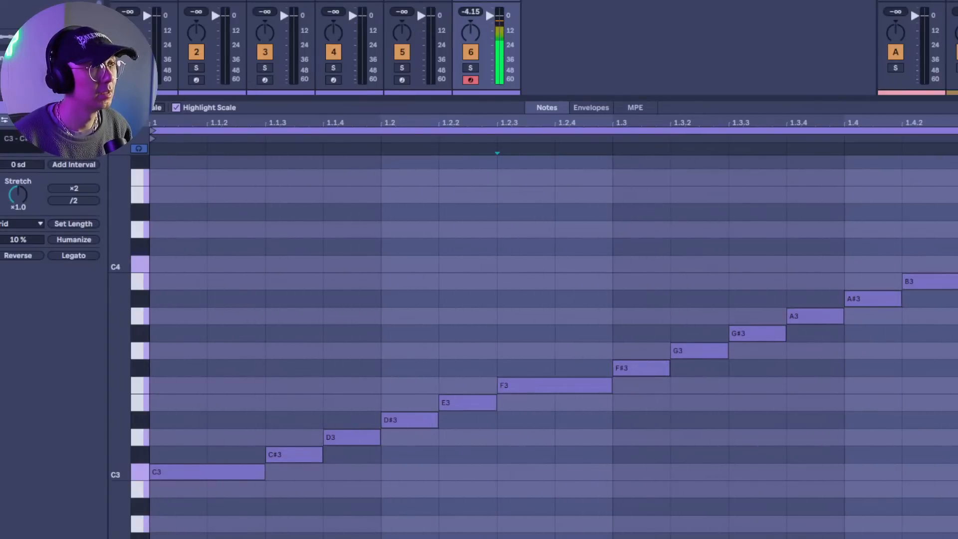
Hide the note editor, reopen the Amigo sampler window and set its trigger mode to THRU.
key(shift+Tab)
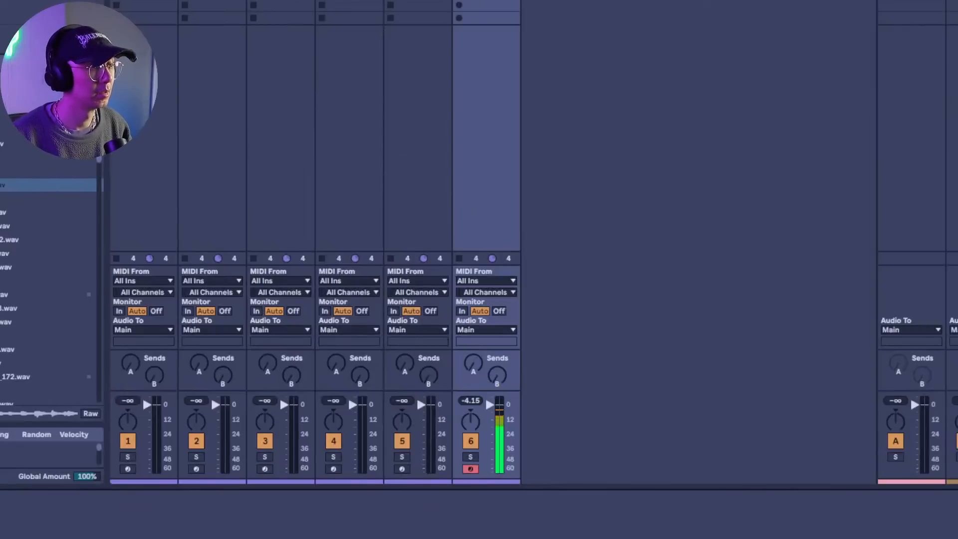
key(ctrl+alt+p)
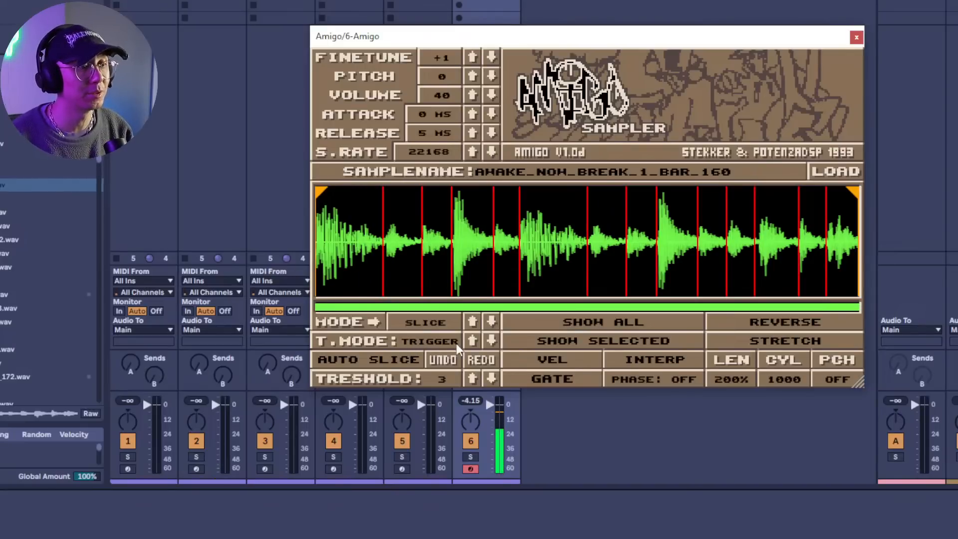
click(472, 341)
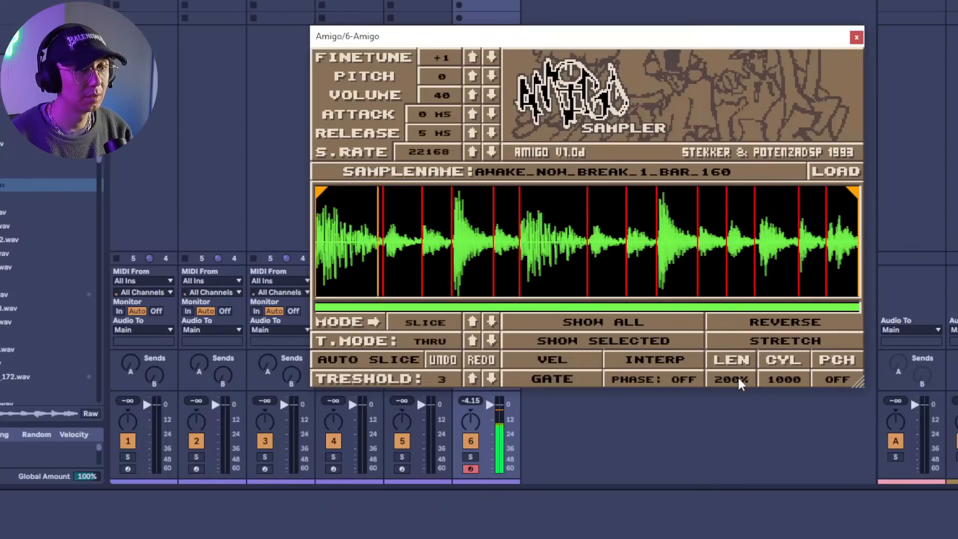
Try sampler stretch lengths from 435% down to 195% and settle on 275%.
mouse_move(740, 378)
mouse_down()
mouse_move(747, 233)
mouse_move(767, 278)
mouse_up()
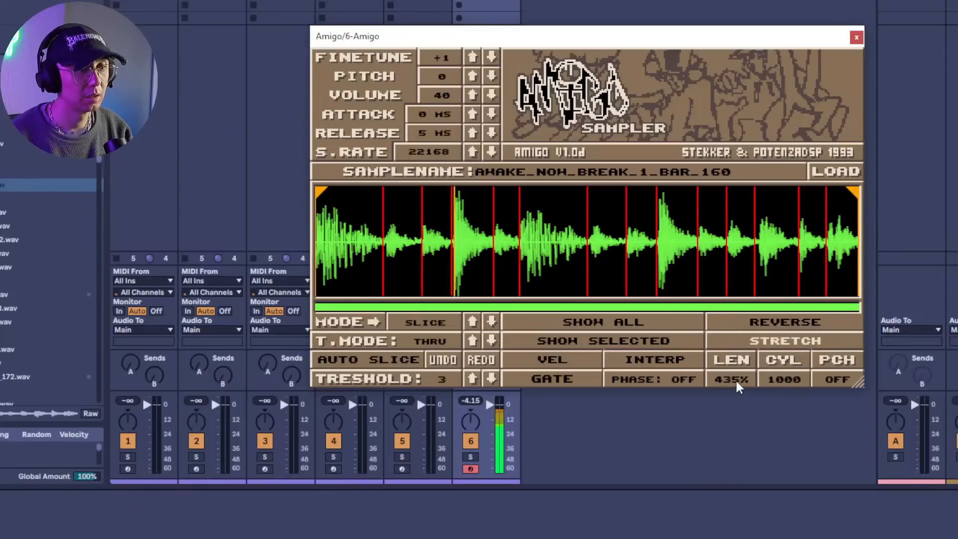
scroll(739, 387, down, 10)
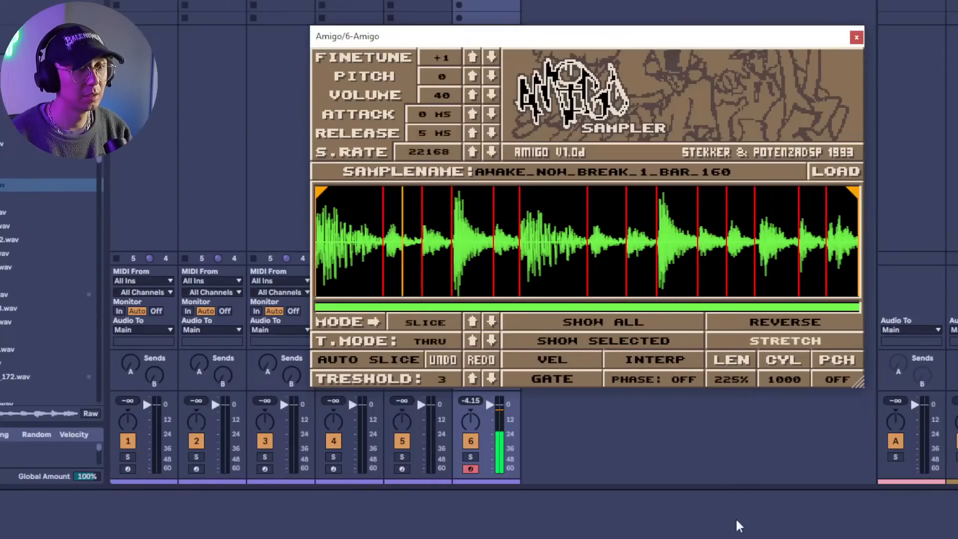
scroll(739, 386, up, 3)
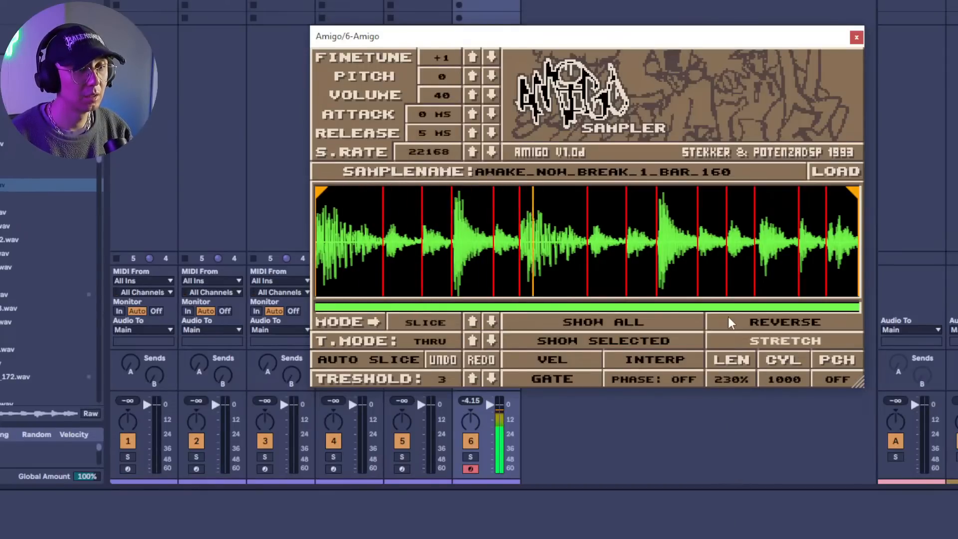
scroll(740, 387, up, 3)
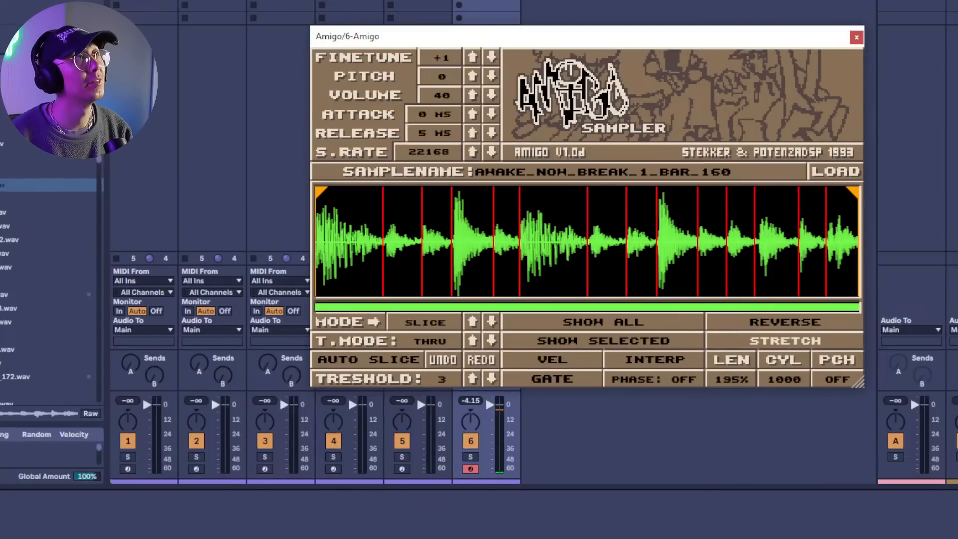
drag(504, 37, 462, 71)
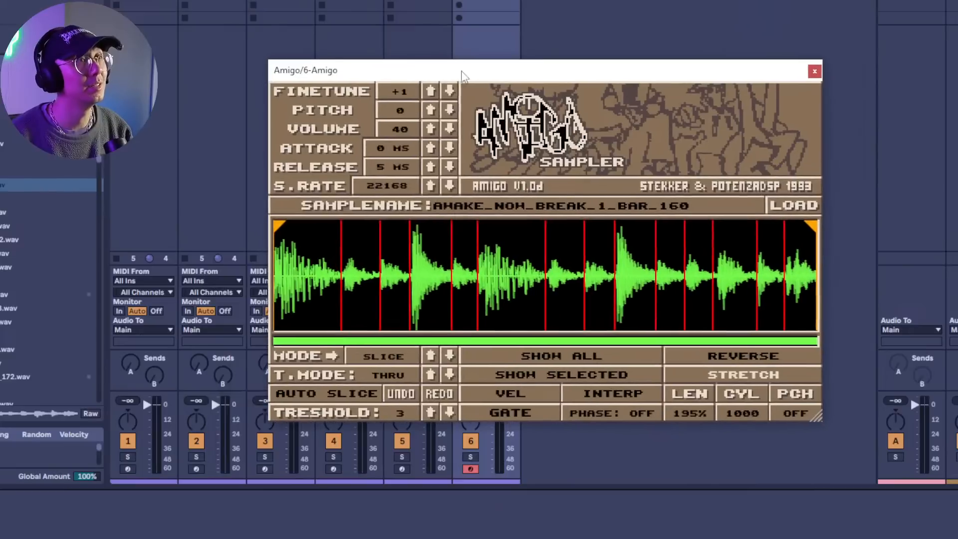
drag(700, 417, 700, 371)
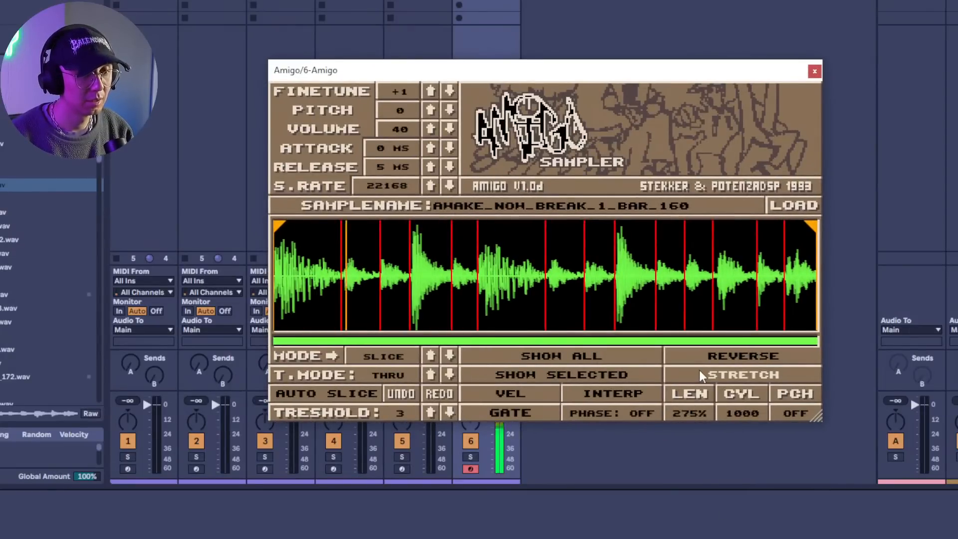
Lower the stretch cycle value through 410 to 110 and return the trigger mode to TRIGGER.
drag(749, 424, 754, 247)
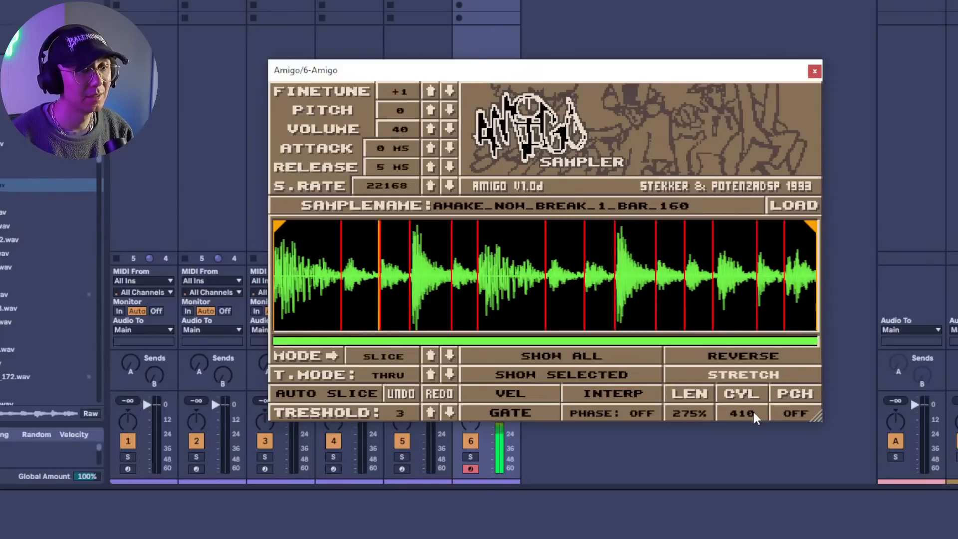
drag(753, 409, 752, 538)
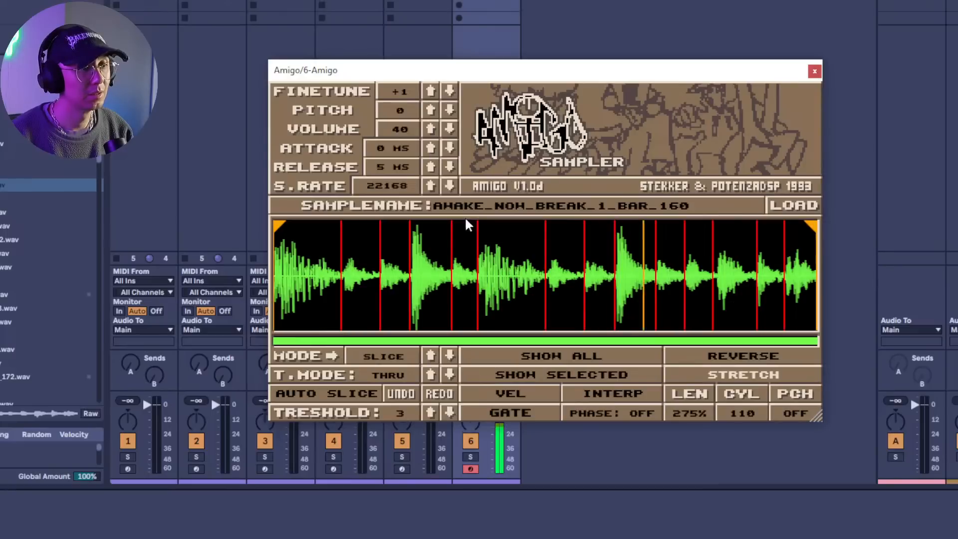
click(400, 378)
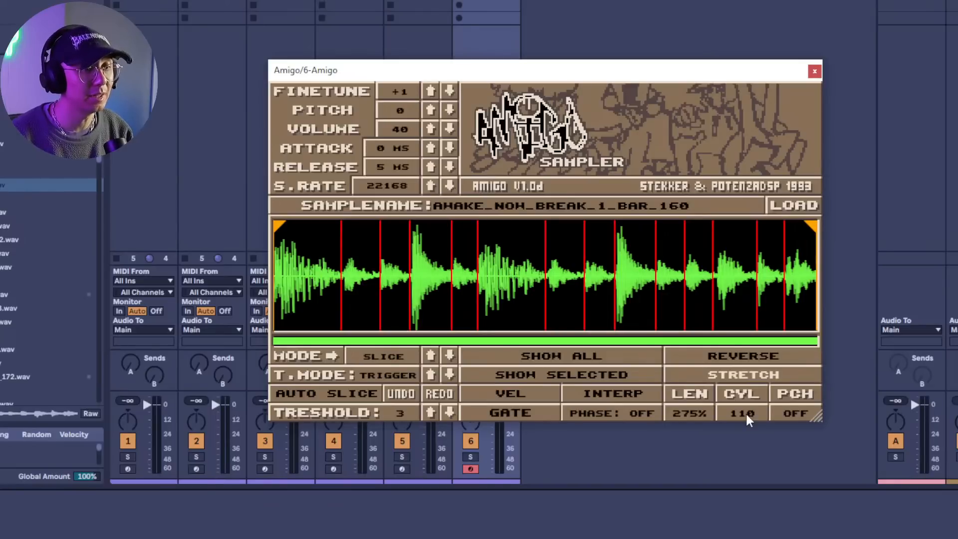
Raise the stretch cycle value through 1230 to 2000 and switch the PCH option on.
drag(745, 412, 750, 516)
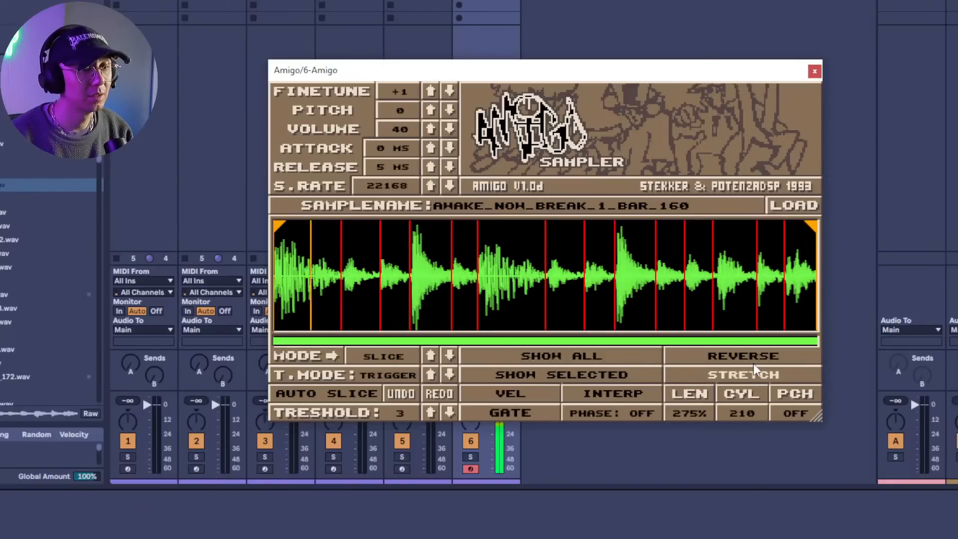
drag(754, 365, 747, 0)
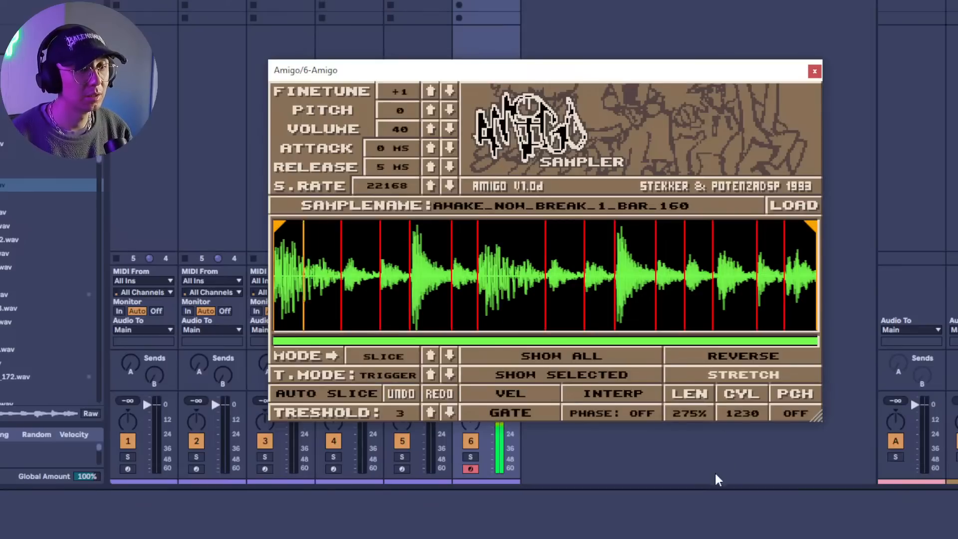
drag(755, 413, 766, 0)
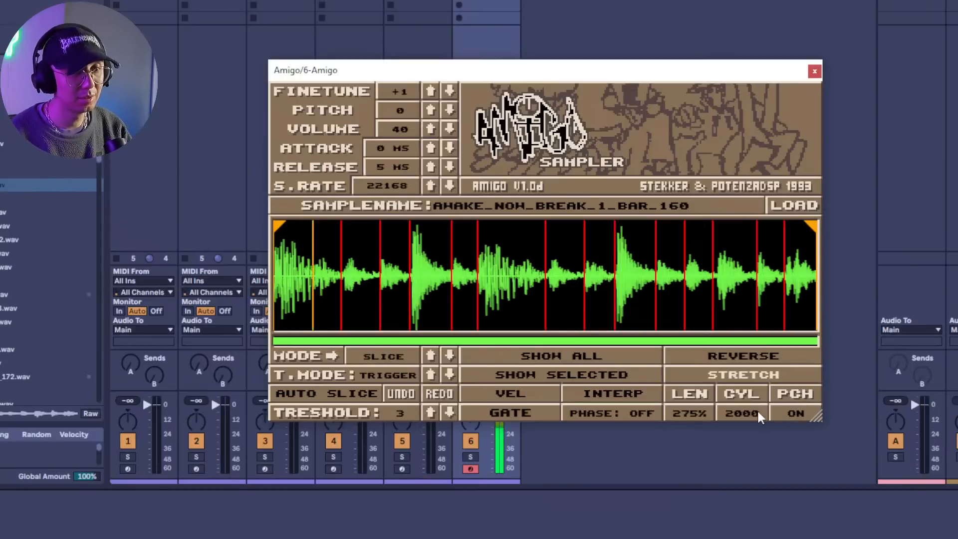
Lower the stretch cycle value to 020, bring it back up to 170 and set the stretch length to 355%.
drag(758, 412, 760, 538)
drag(735, 414, 742, 538)
drag(723, 412, 720, 538)
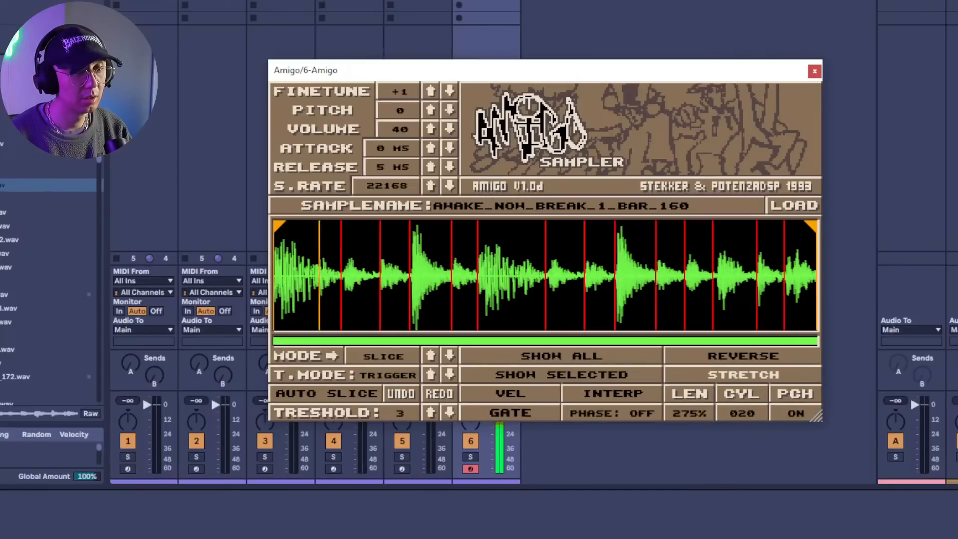
drag(743, 412, 752, 344)
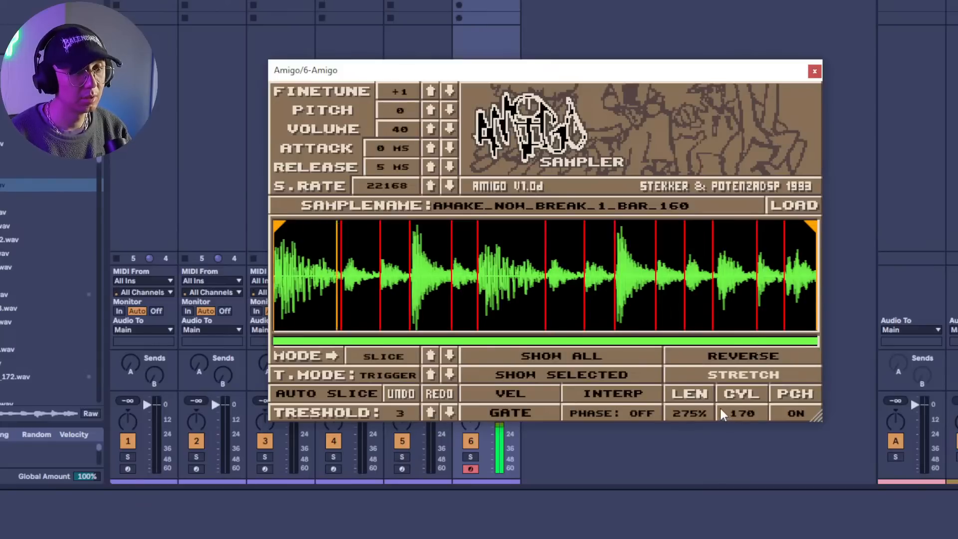
drag(694, 412, 736, 370)
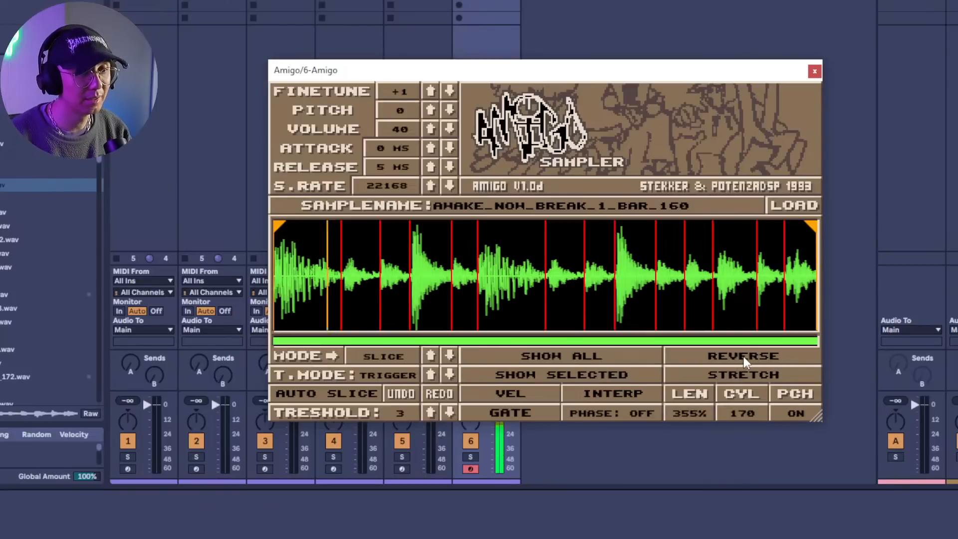
Try the Reverse and Gate playback options on the sliced break.
click(744, 357)
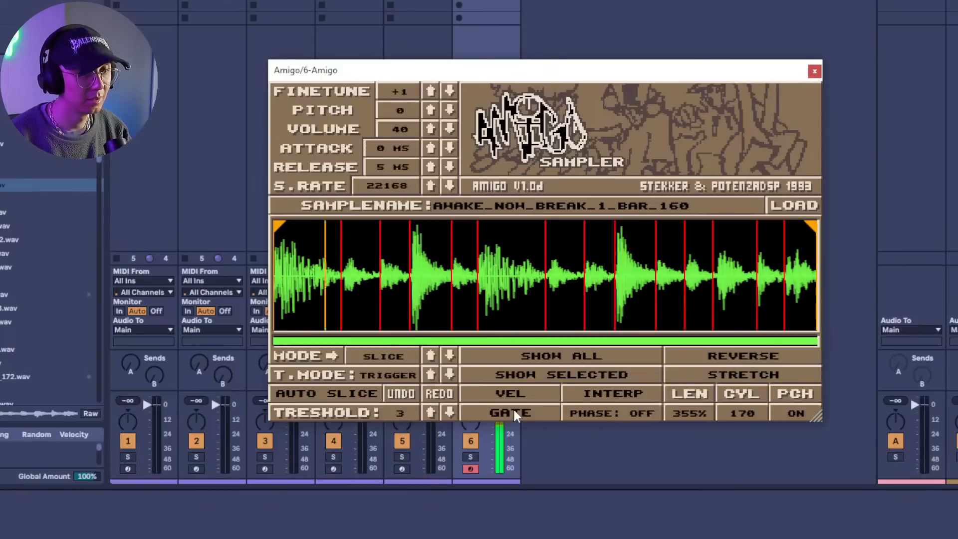
click(536, 412)
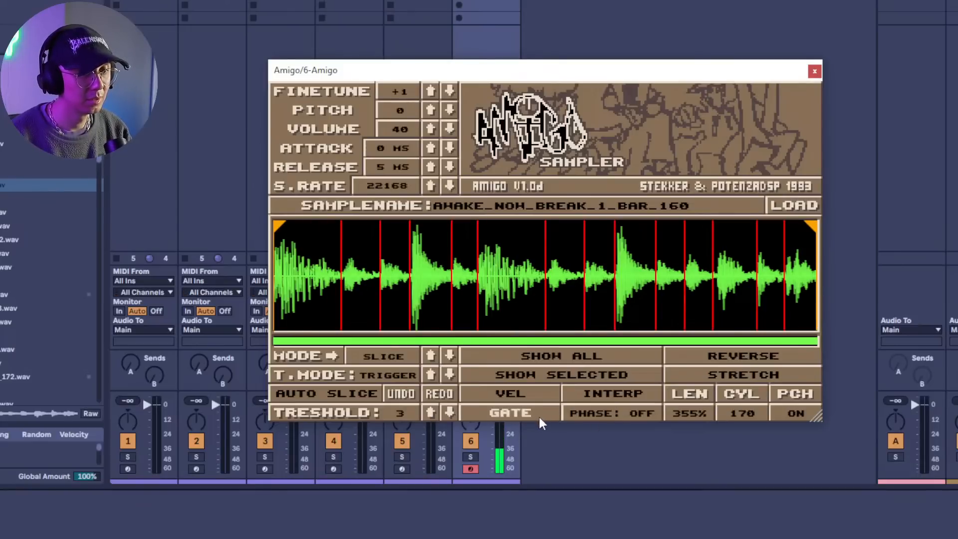
Try the sampler's phase setting at 1.8 and off, and raise it to 30.0.
click(636, 413)
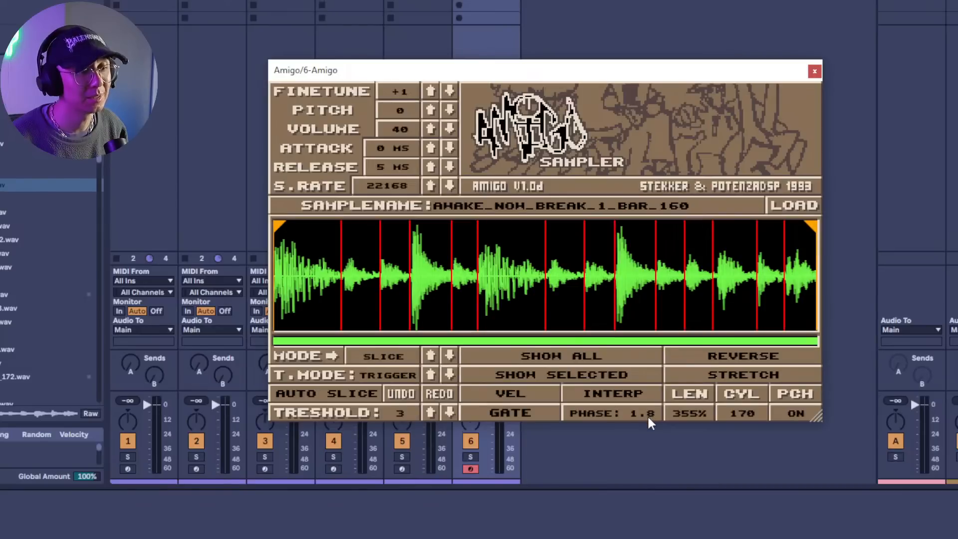
mouse_move(648, 414)
mouse_down()
mouse_move(652, 438)
mouse_move(651, 401)
mouse_up()
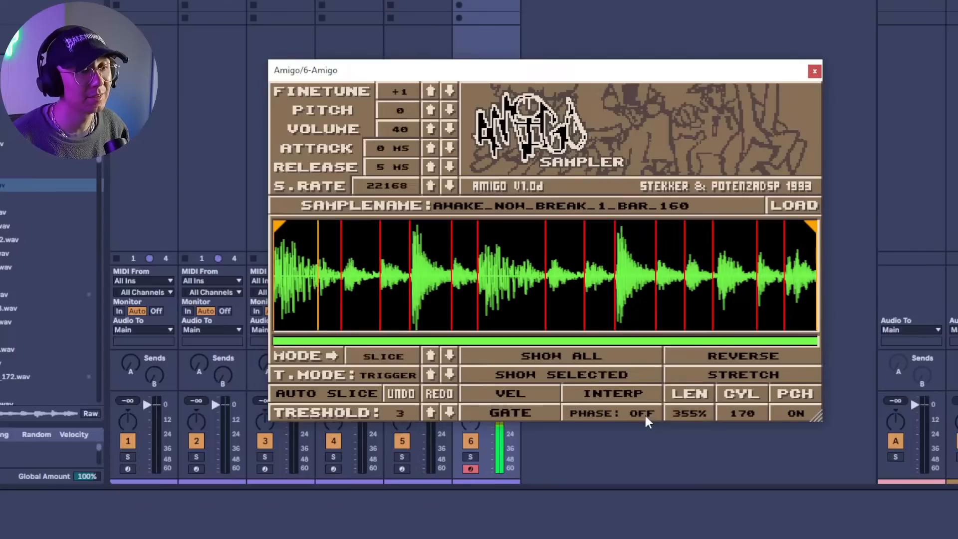
drag(645, 414, 642, 213)
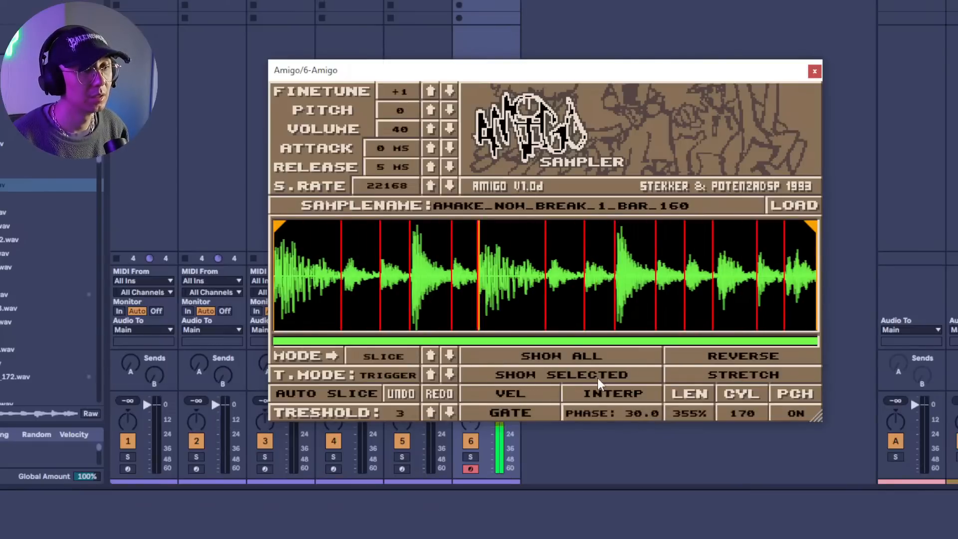
Turn the sampler's phase setting off and try the Gate option.
drag(637, 415, 508, 451)
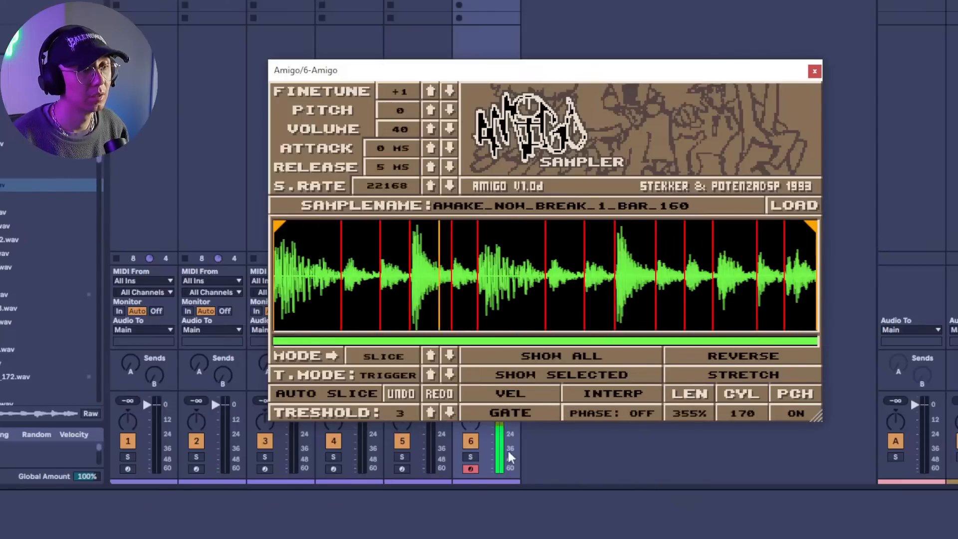
drag(570, 414, 641, 454)
click(523, 412)
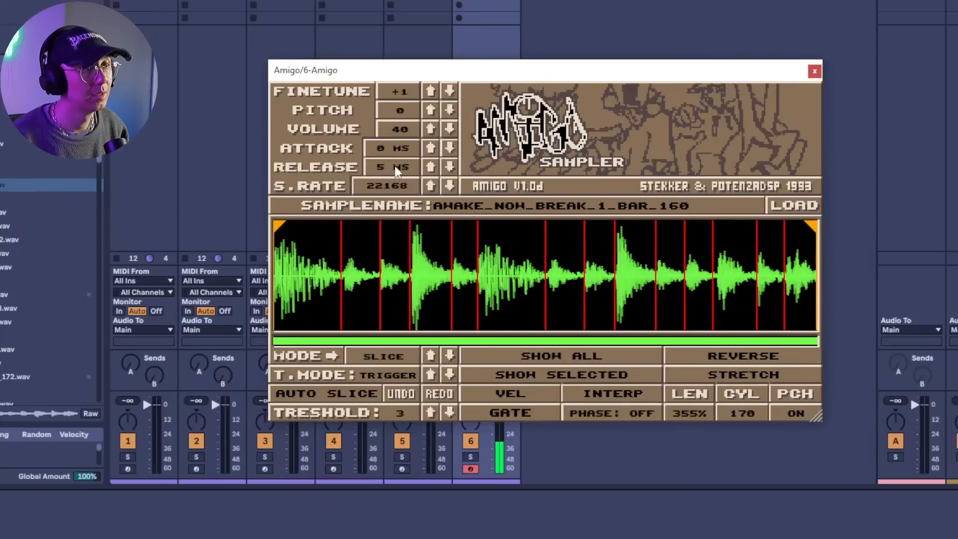
Shorten all the MIDI notes with the sampler's release at 0 ms, and raise the release to 4.80 s.
drag(389, 145, 406, 184)
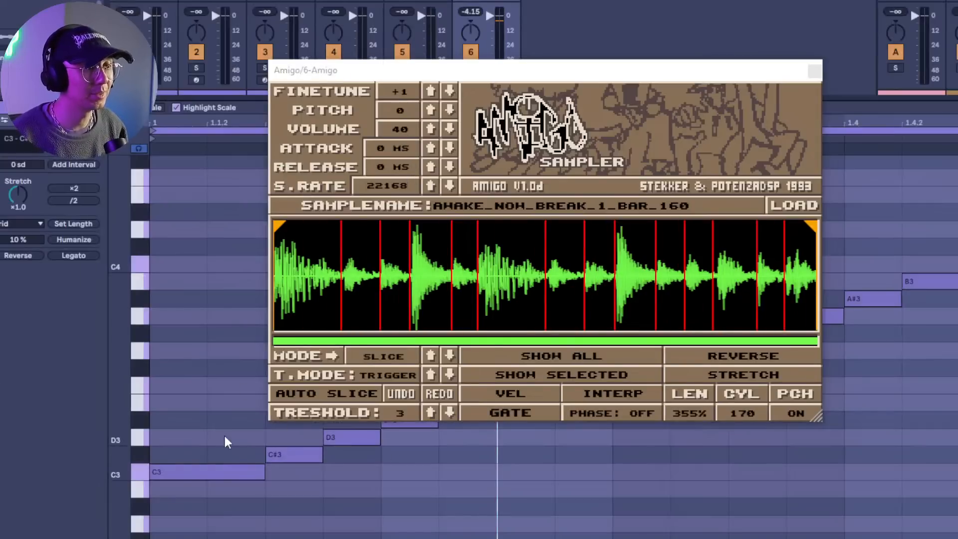
drag(541, 79, 533, 0)
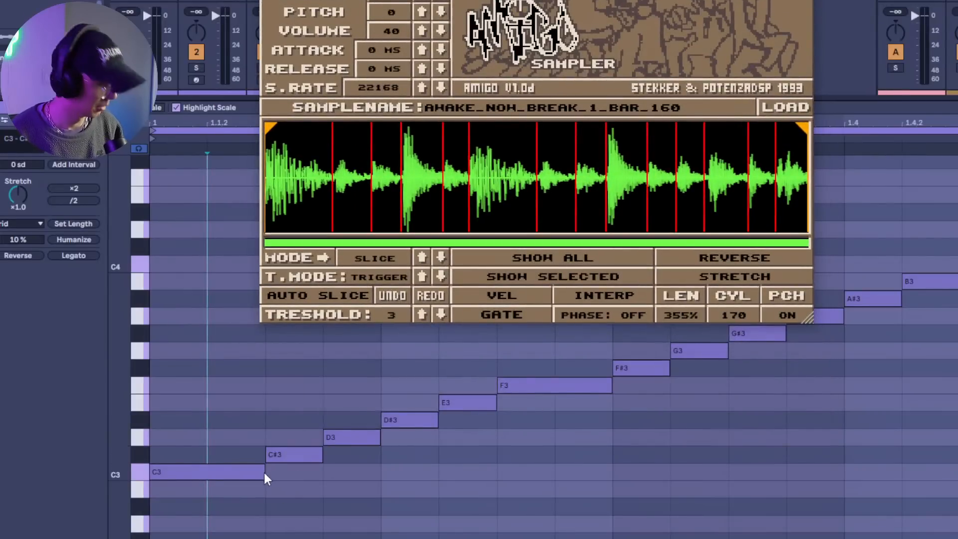
drag(265, 472, 243, 477)
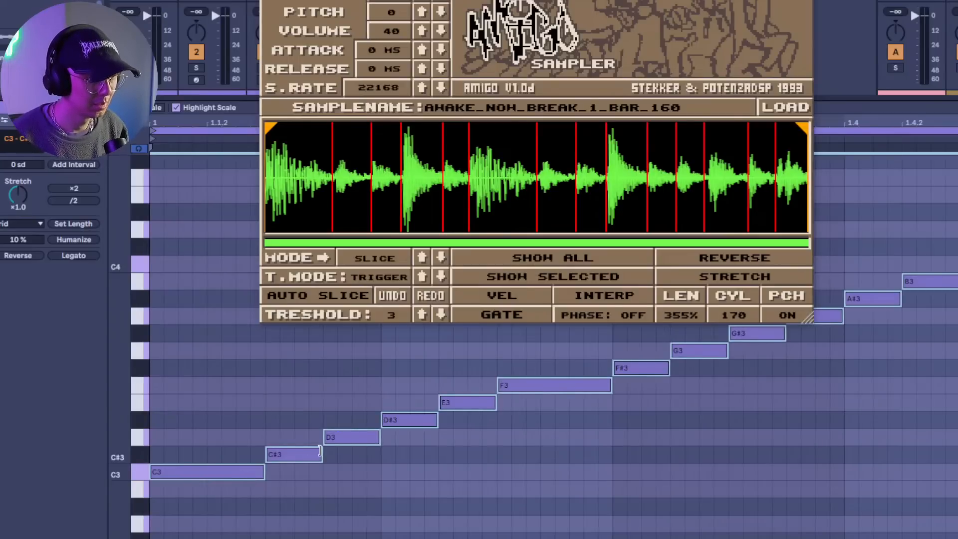
drag(322, 451, 279, 449)
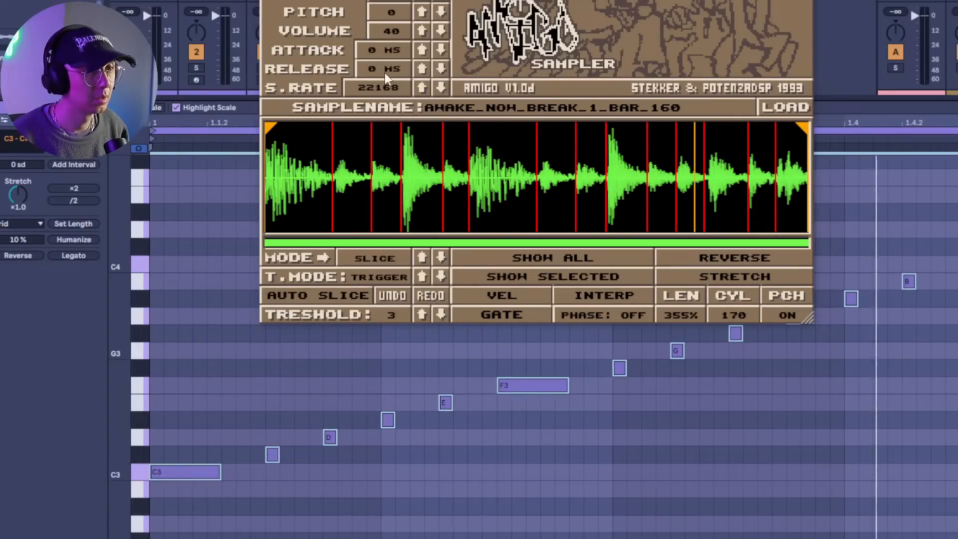
mouse_move(384, 73)
mouse_down()
mouse_move(382, 17)
mouse_move(420, 1)
mouse_move(422, 45)
mouse_up()
Open the sampler's palette editor and move the plugin window down so the colour controls are fully visible.
click(520, 20)
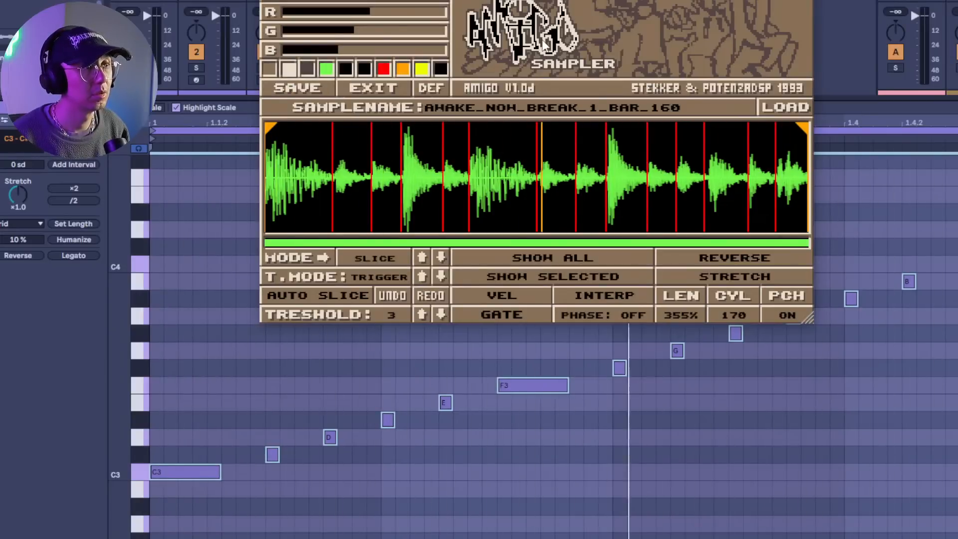
click(520, 20)
click(520, 20)
drag(518, 0, 523, 44)
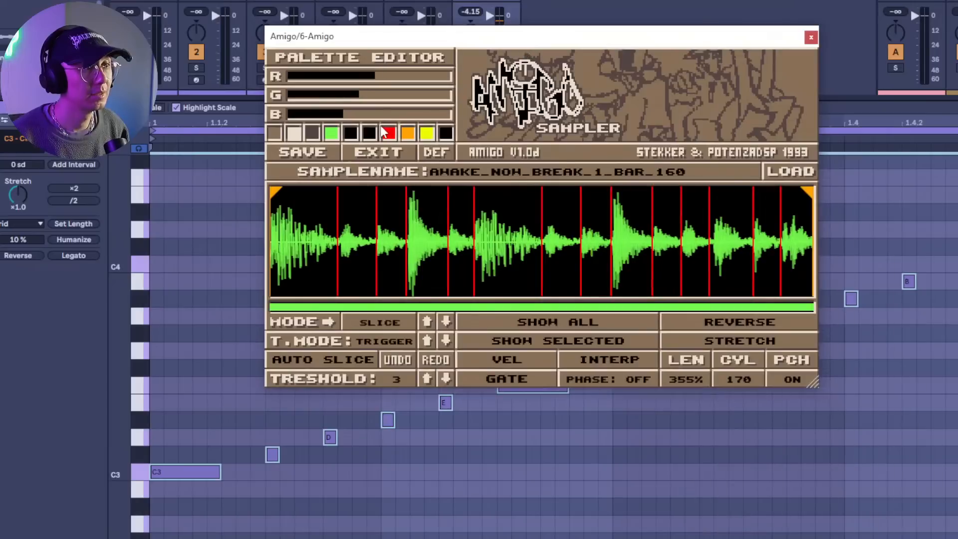
Mix the interface background through salmon red, green and blue to a grey-blue by adjusting its red, green and blue levels.
drag(378, 76, 451, 67)
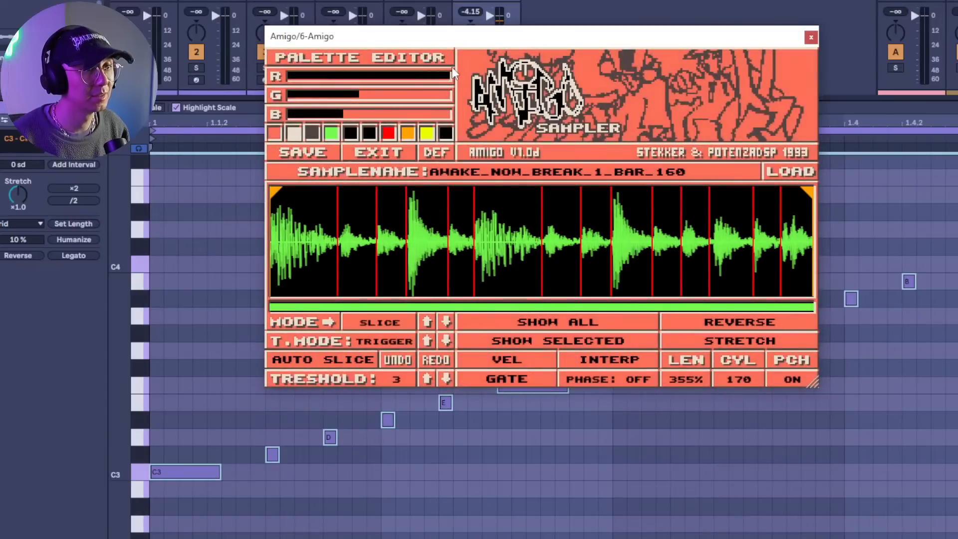
drag(354, 100, 295, 74)
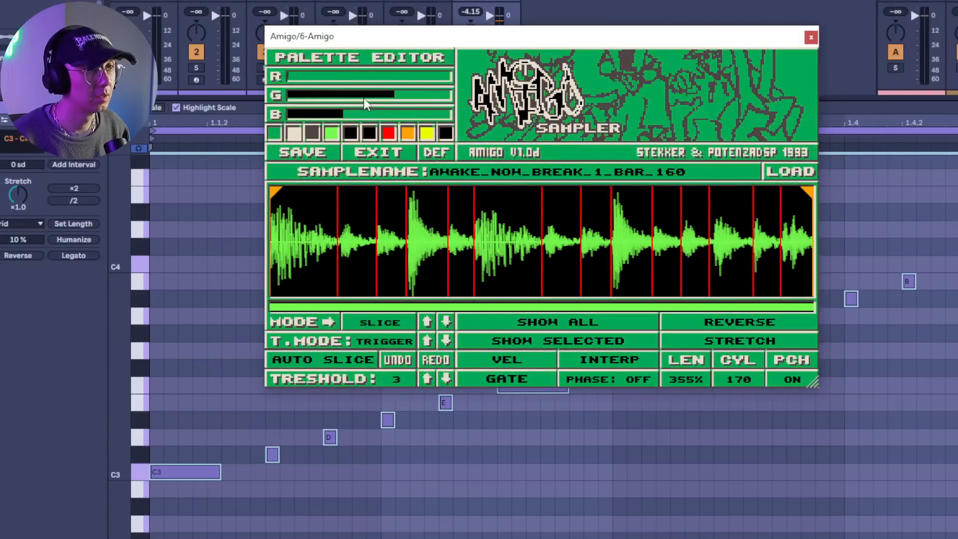
drag(366, 103, 435, 116)
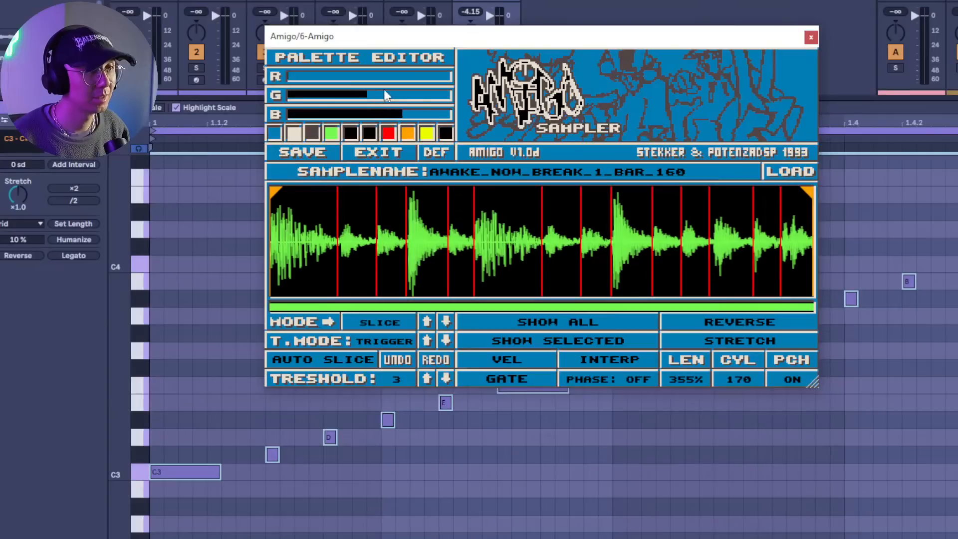
drag(430, 96, 385, 103)
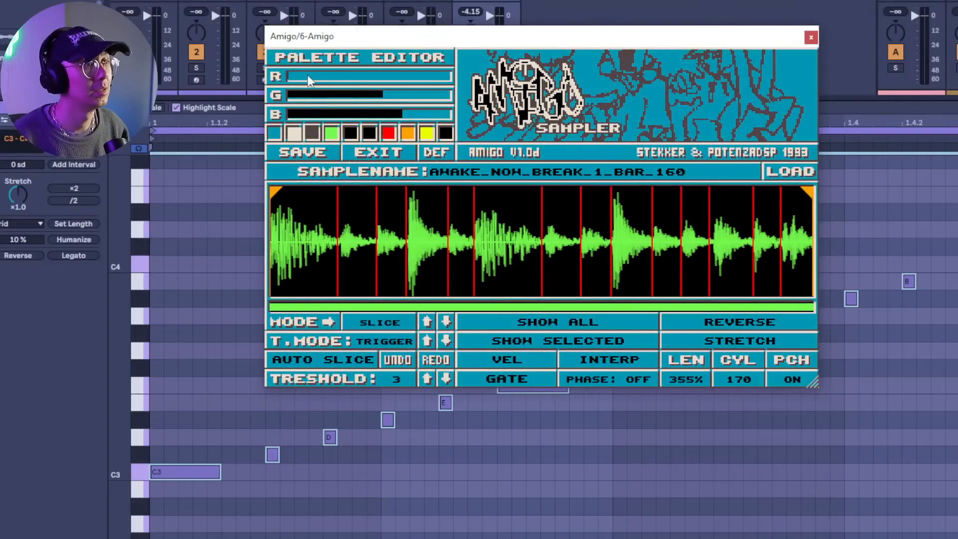
drag(307, 76, 361, 82)
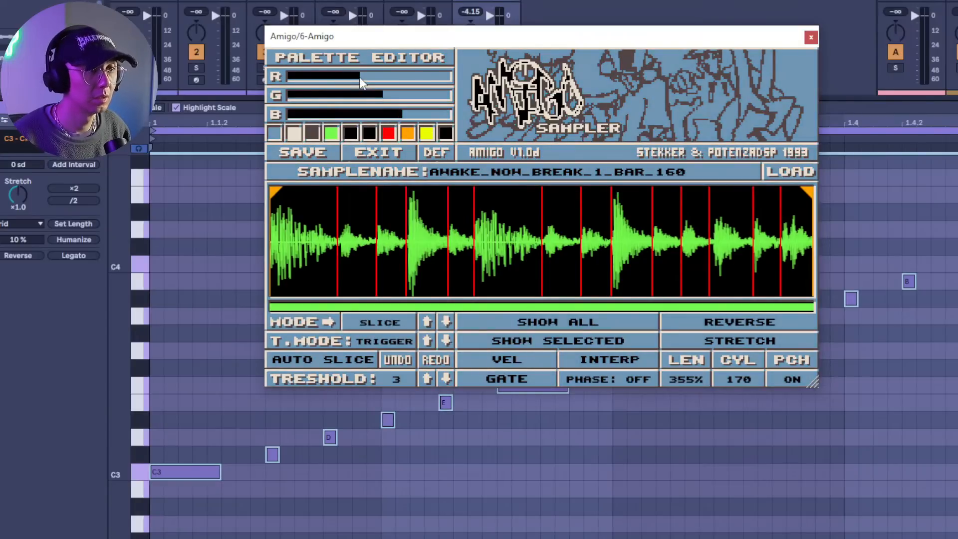
Lower the blue level of the interface background to make it olive green and exit the palette editor.
drag(373, 37, 354, 72)
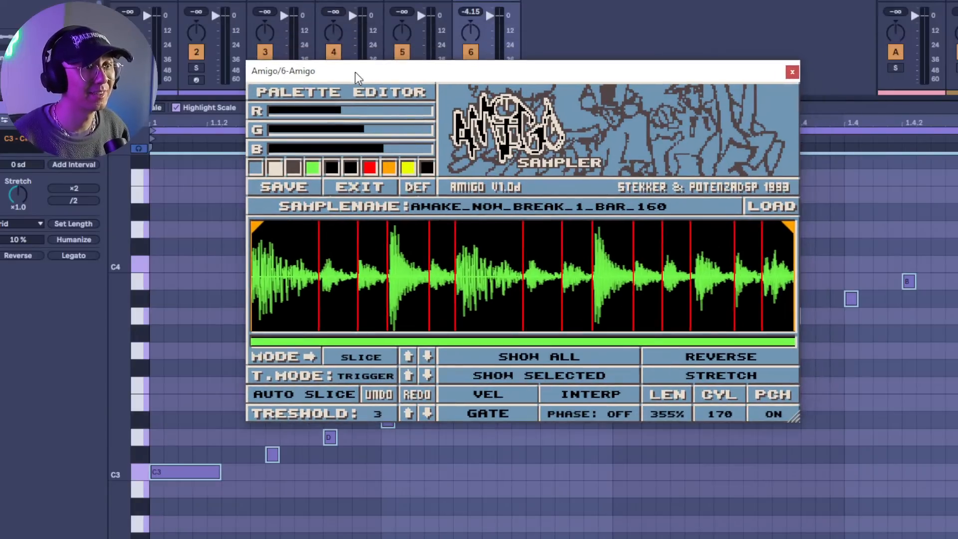
drag(346, 107, 338, 104)
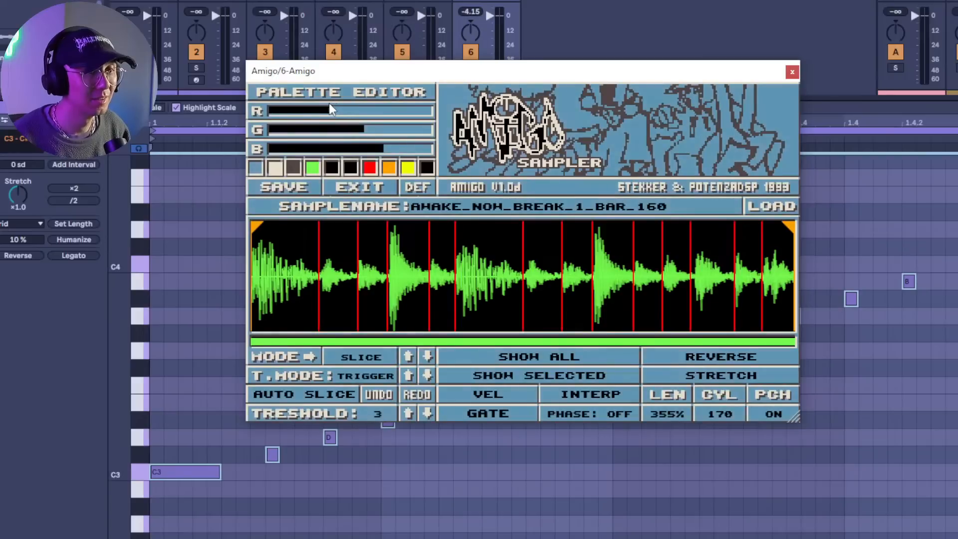
key(space)
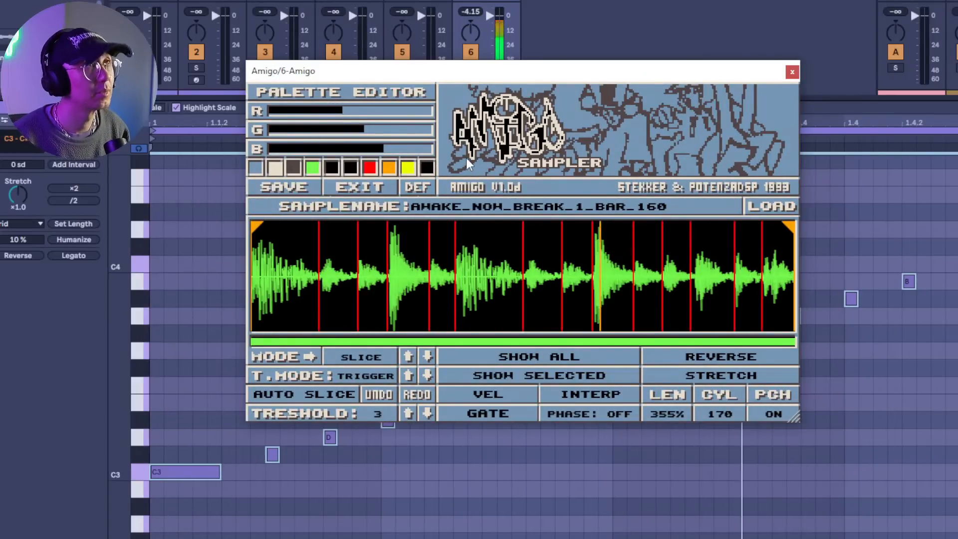
drag(385, 149, 322, 168)
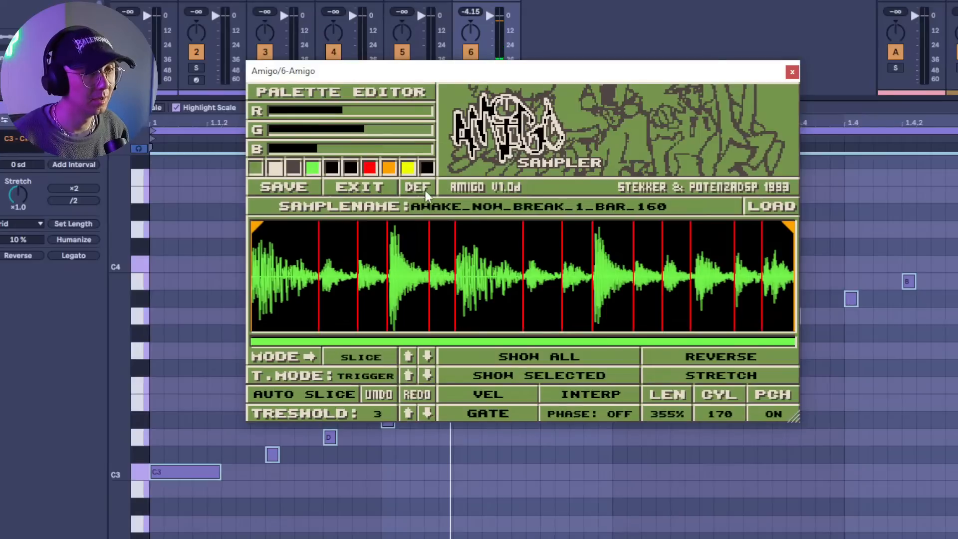
click(343, 187)
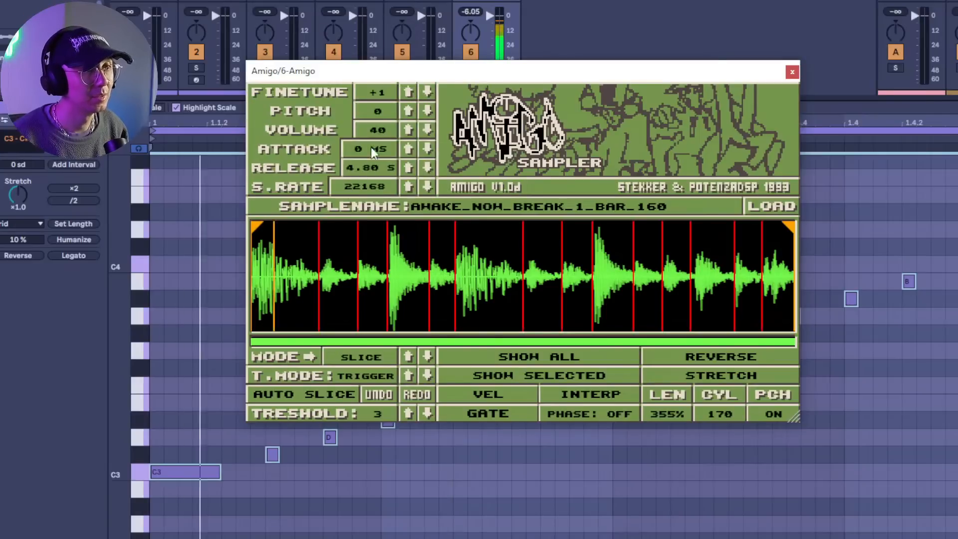
Try reopening and closing the palette editor.
click(508, 190)
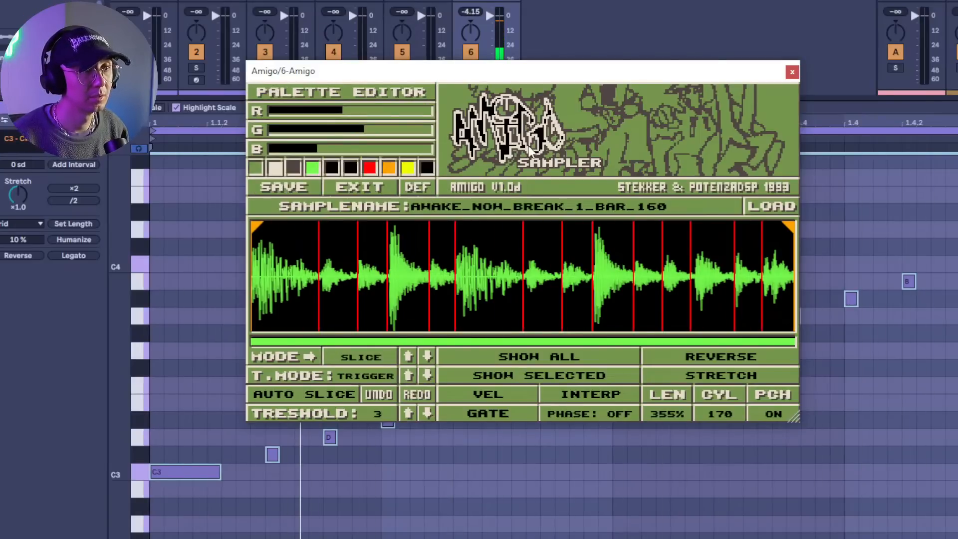
click(508, 191)
click(514, 186)
click(514, 186)
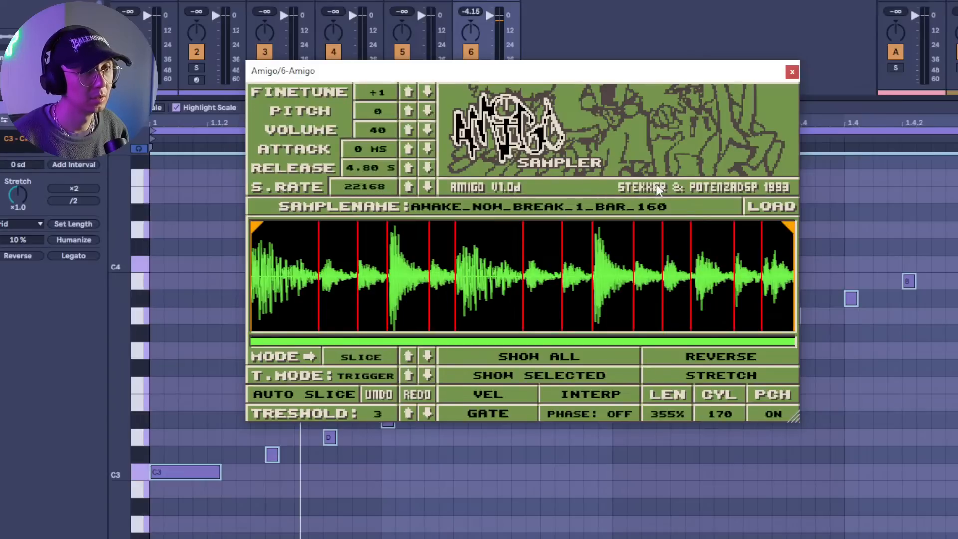
click(628, 193)
click(695, 189)
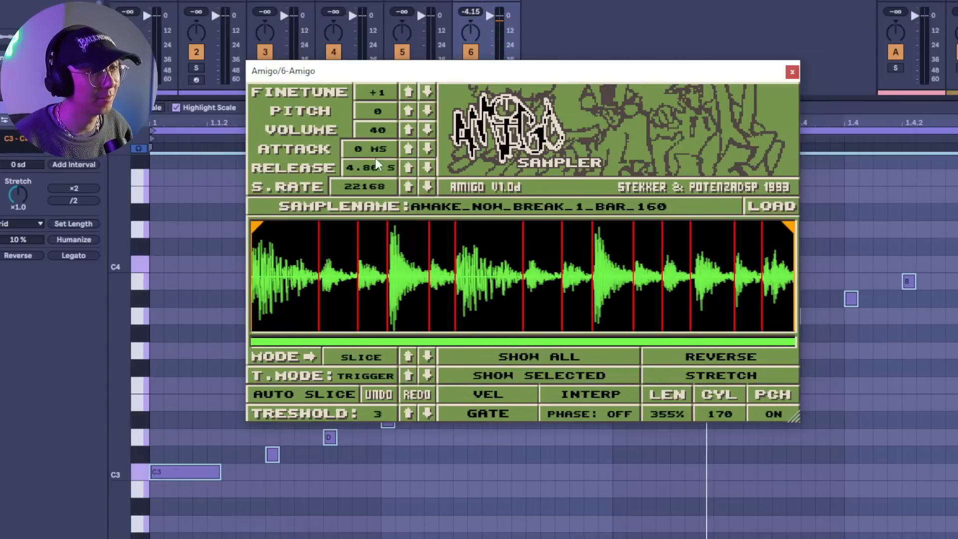
Try the sampler's release at 0 ms and 0.46 s.
drag(379, 167, 376, 218)
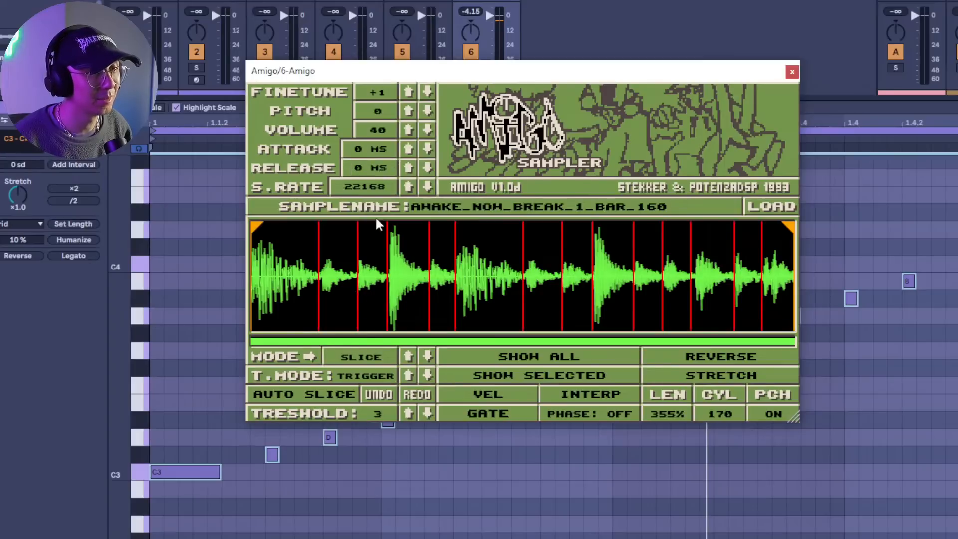
drag(385, 171, 389, 165)
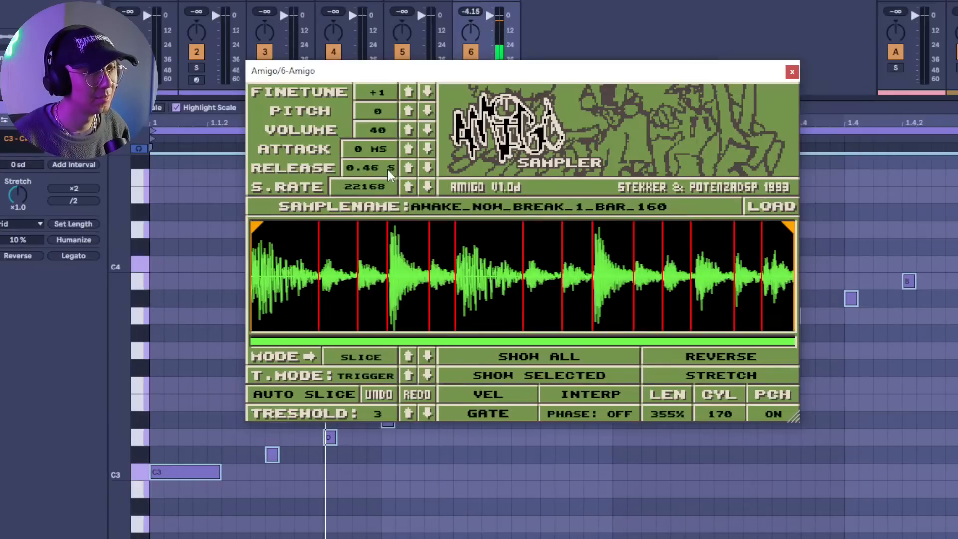
Check the attack and release entry in the Amigo manual, return to Ableton Live and switch Gate on.
key(alt+Tab)
key(alt+Tab)
key(alt+Tab)
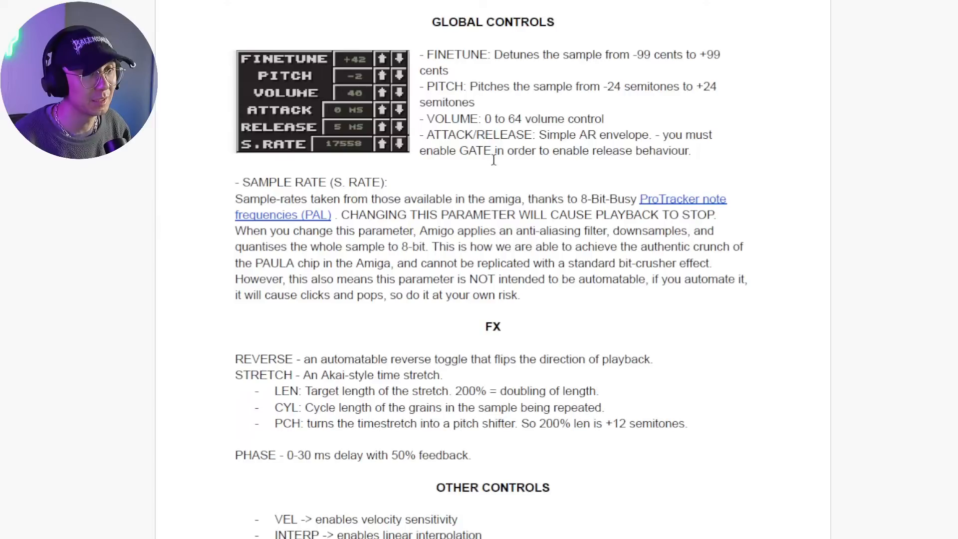
key(alt+Tab)
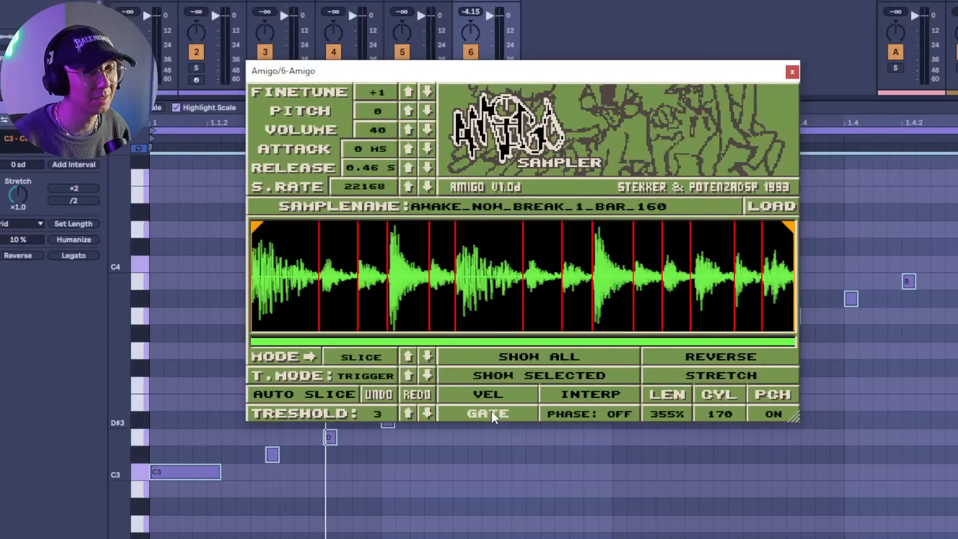
Play the clip, drop the release to 0 ms and raise it gradually to 28 ms.
key(space)
drag(385, 167, 385, 212)
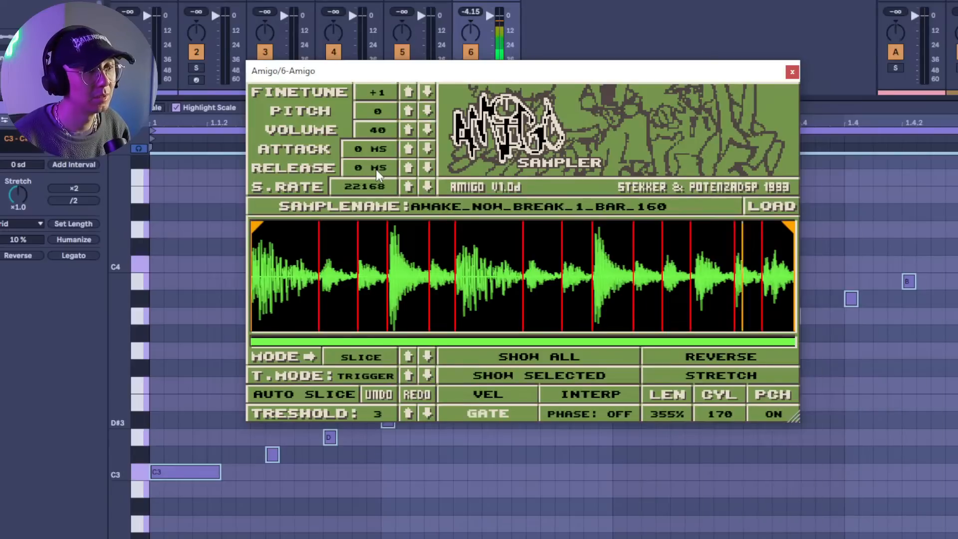
click(409, 169)
click(409, 169)
click(410, 169)
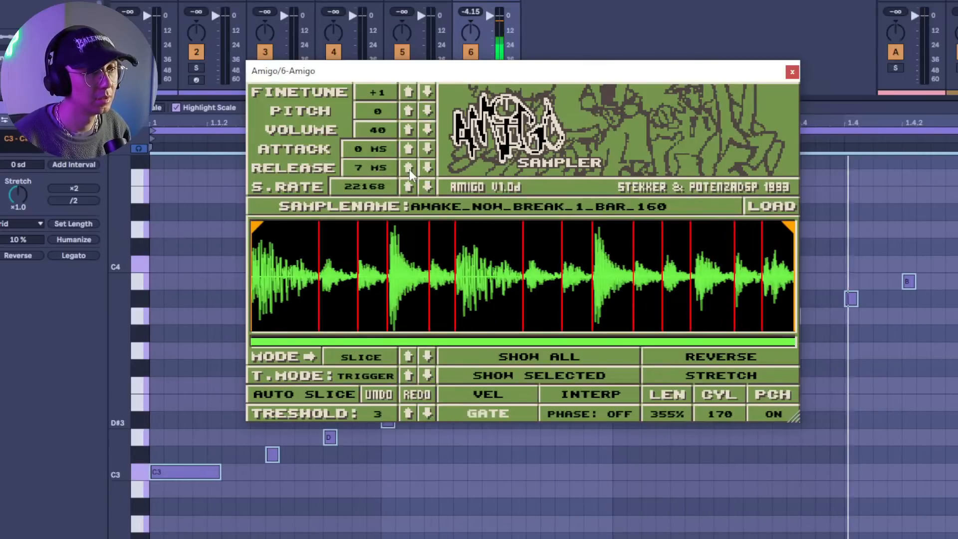
click(409, 169)
click(410, 169)
click(409, 169)
click(409, 170)
click(410, 169)
click(409, 170)
click(410, 169)
click(409, 169)
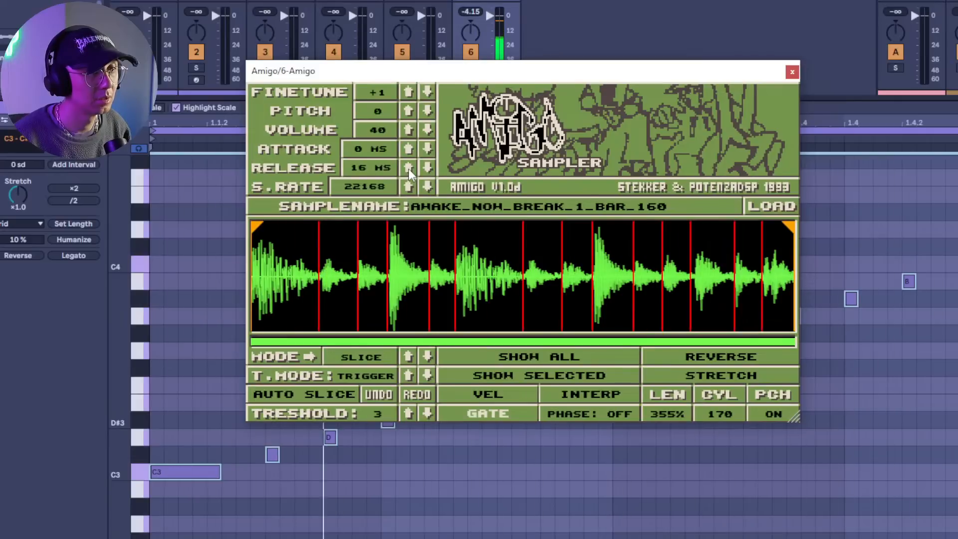
click(408, 169)
click(408, 169)
click(409, 168)
click(408, 169)
click(408, 168)
click(409, 168)
click(409, 168)
click(409, 169)
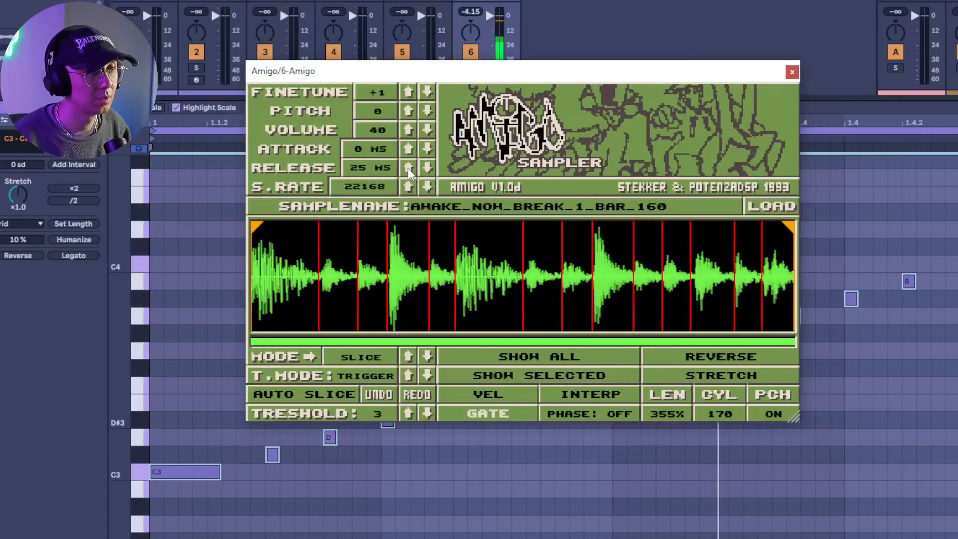
click(408, 169)
click(408, 168)
Try the attack at 13 ms and a changed volume, bringing them back to 0 ms and 40.
click(409, 147)
click(409, 148)
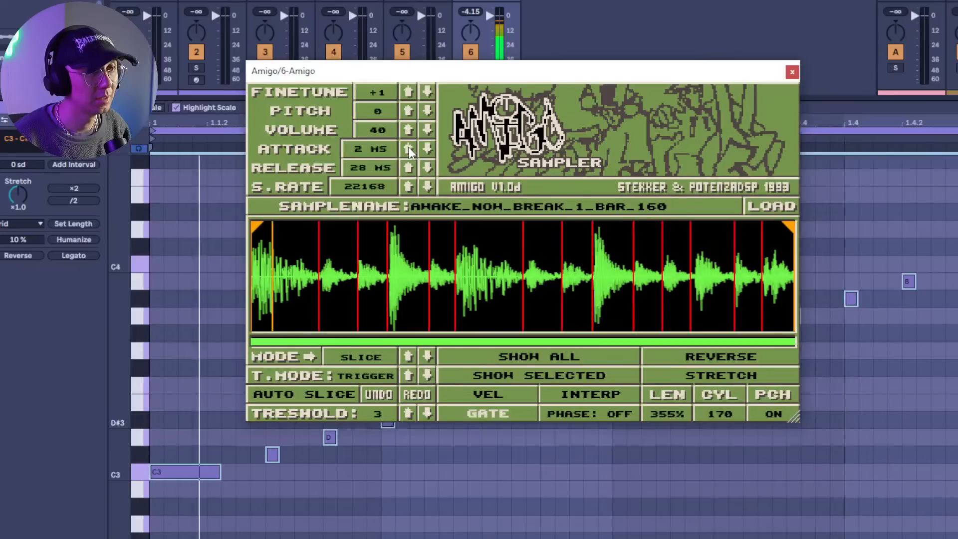
click(409, 148)
click(409, 147)
click(408, 148)
click(408, 147)
click(408, 148)
click(408, 148)
click(409, 148)
click(408, 148)
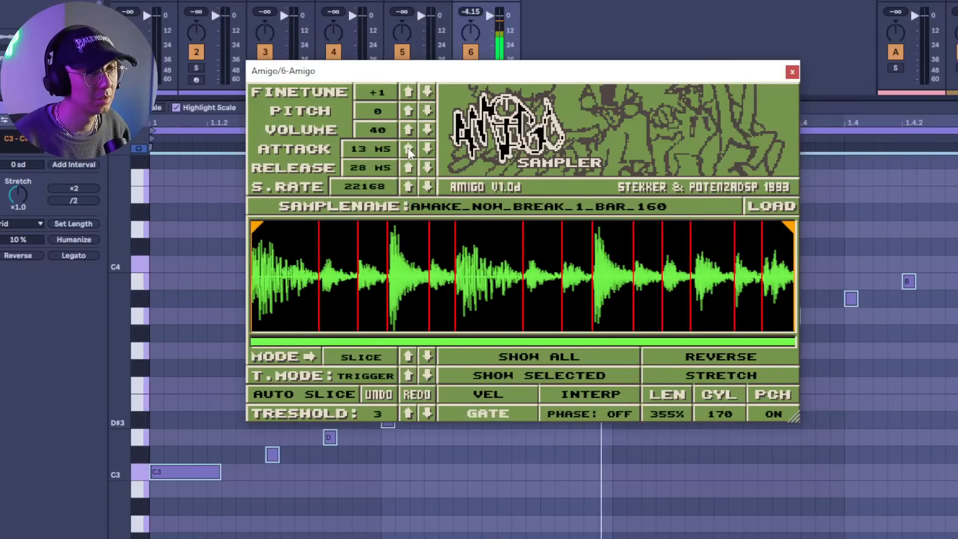
click(408, 147)
click(427, 149)
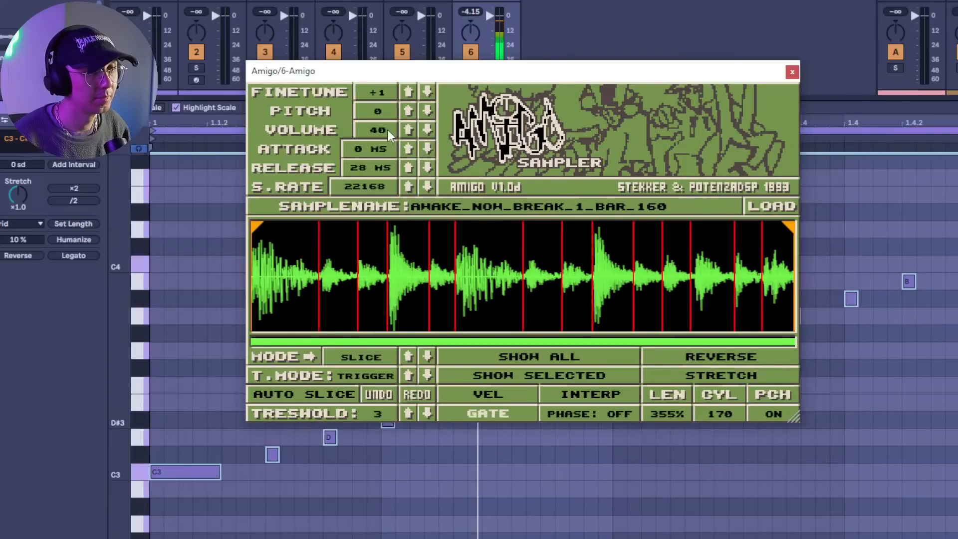
drag(387, 130, 407, 148)
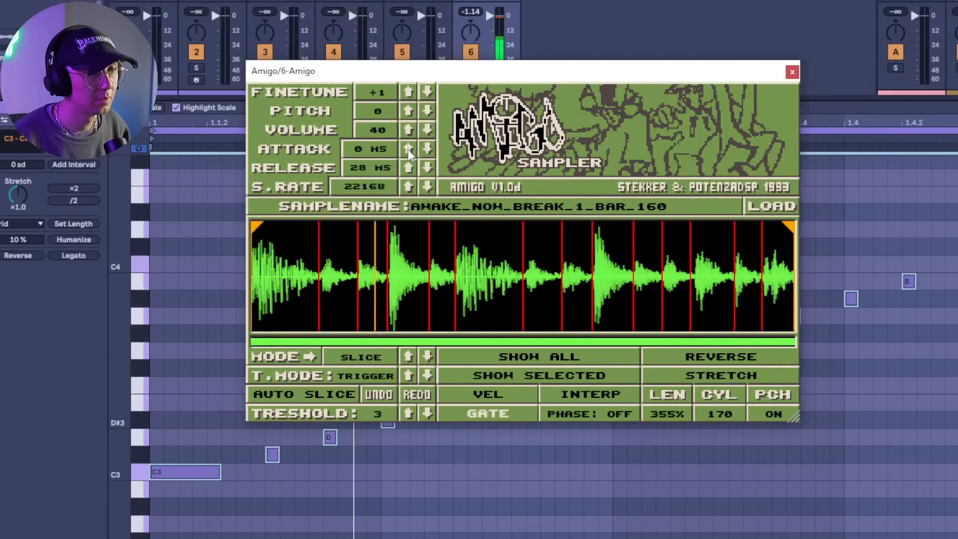
Close the sampler window and shorten all notes in the clip together by a small amount.
click(792, 72)
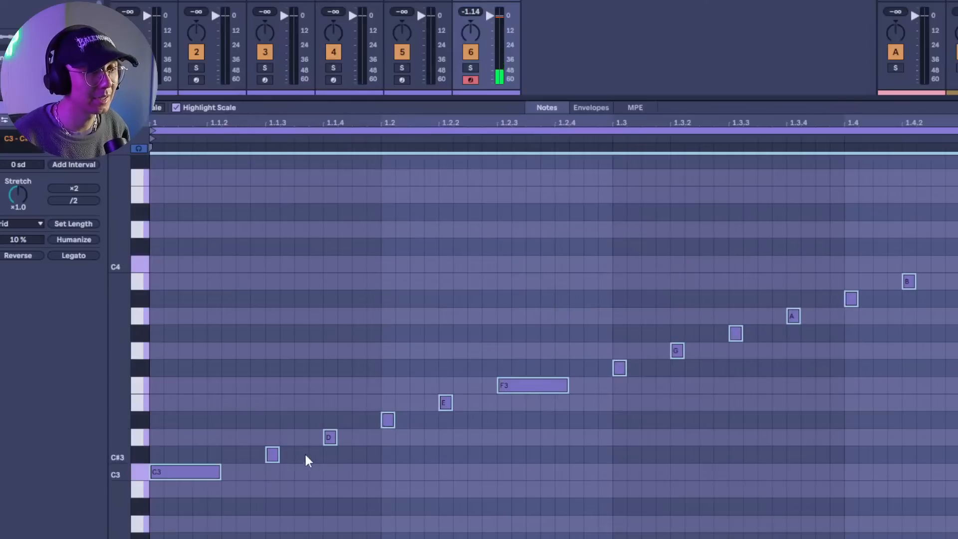
click(280, 452)
key(ctrl+a)
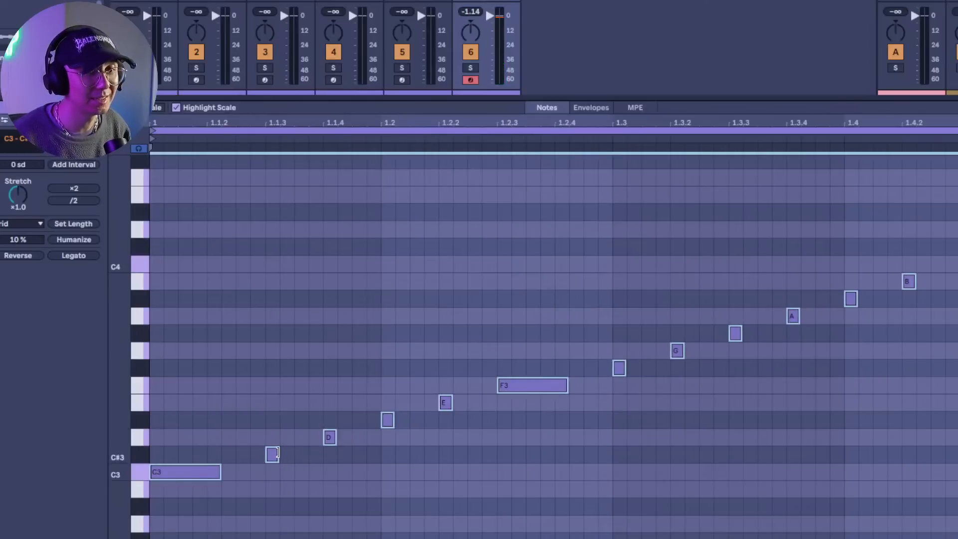
drag(276, 454, 270, 453)
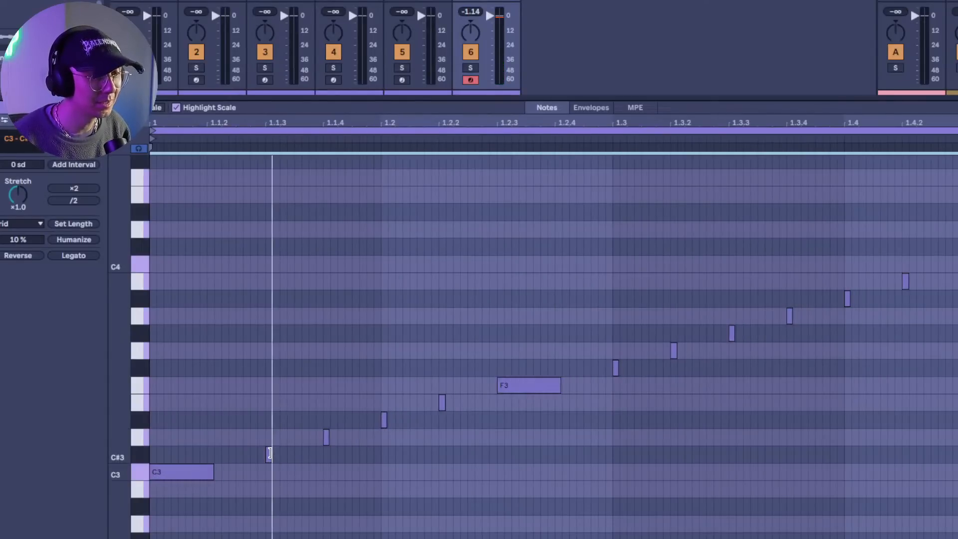
Reopen the sampler, play the clip and raise the release gradually to 63 ms.
key(shift+Tab)
key(shift+Tab)
key(shift+Tab)
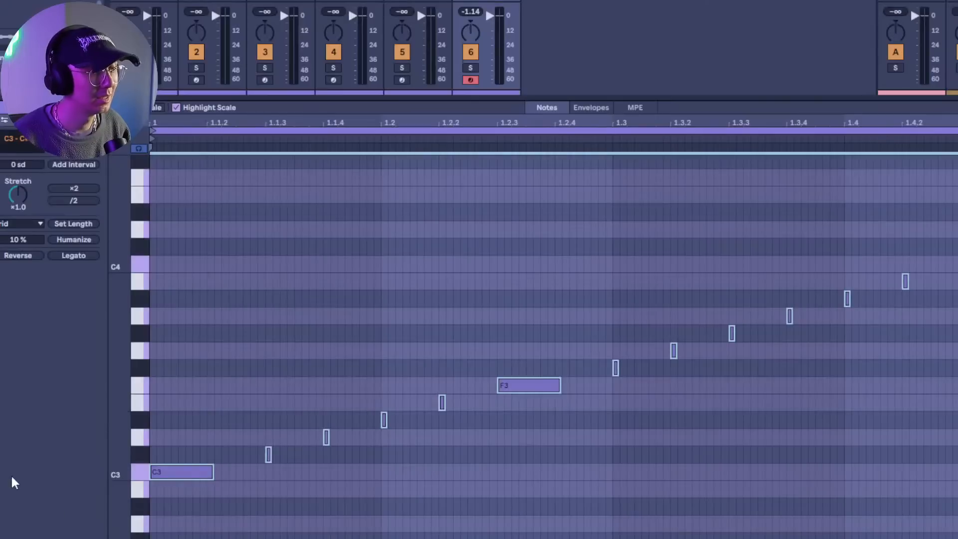
key(ctrl+alt+p)
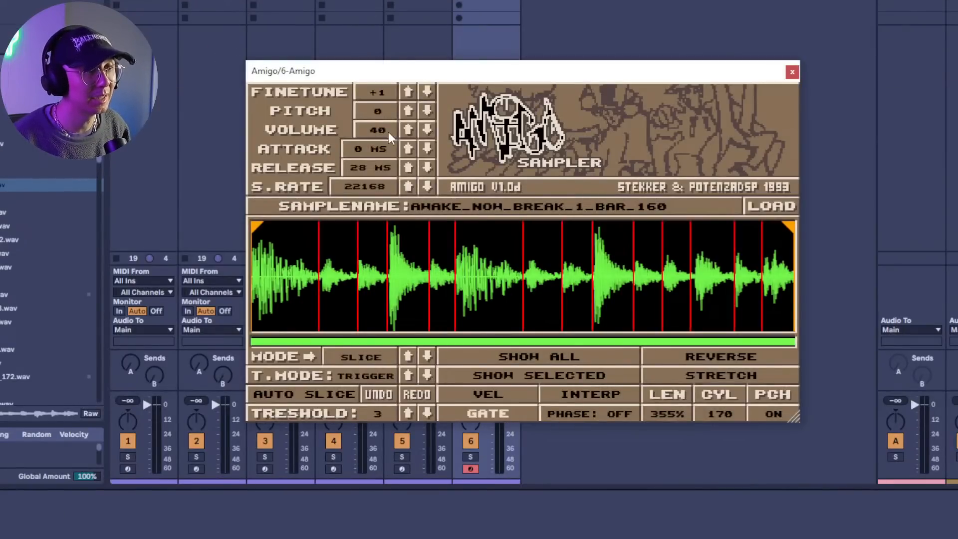
key(space)
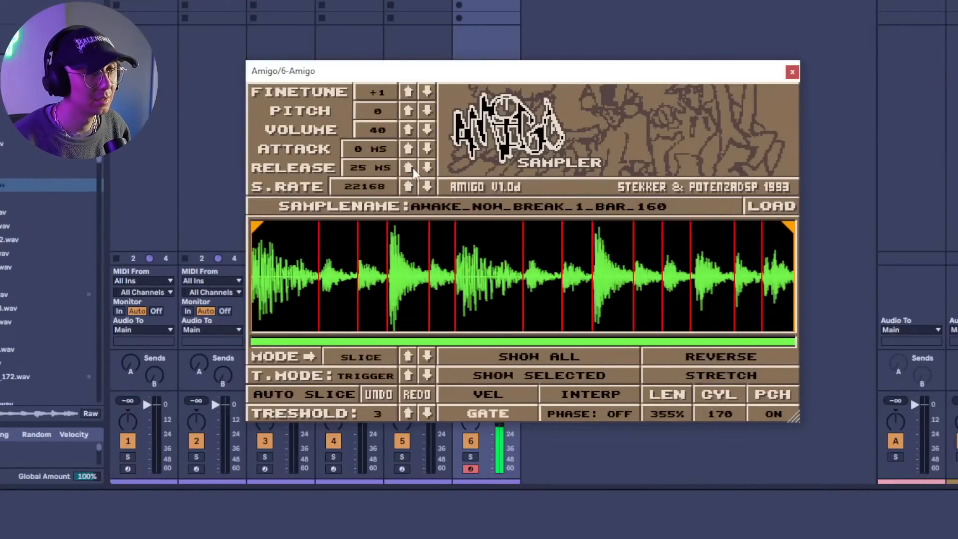
click(408, 167)
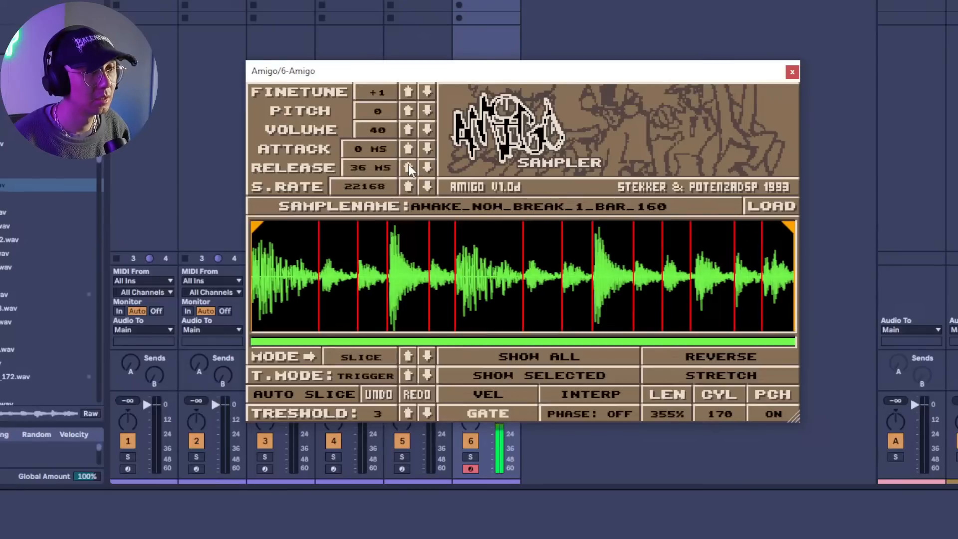
click(409, 168)
click(409, 168)
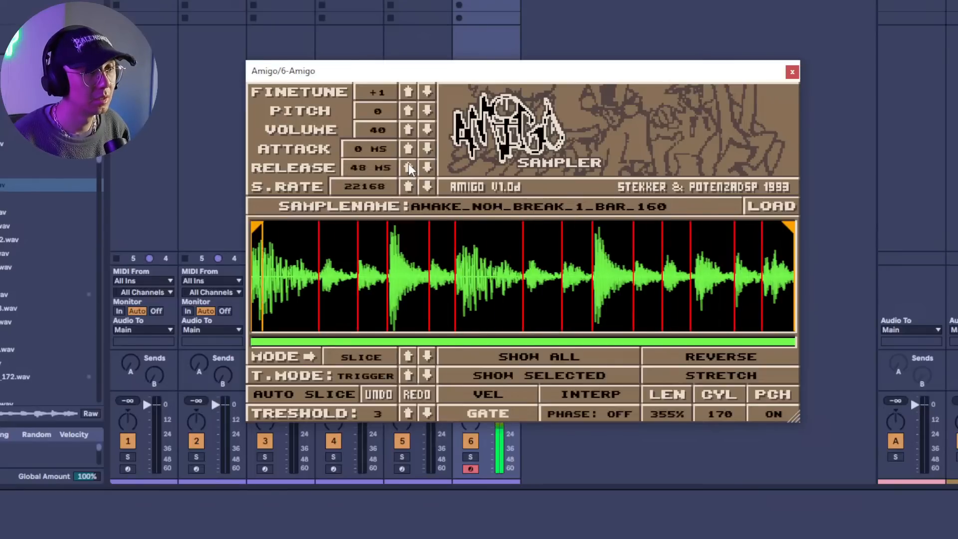
click(408, 168)
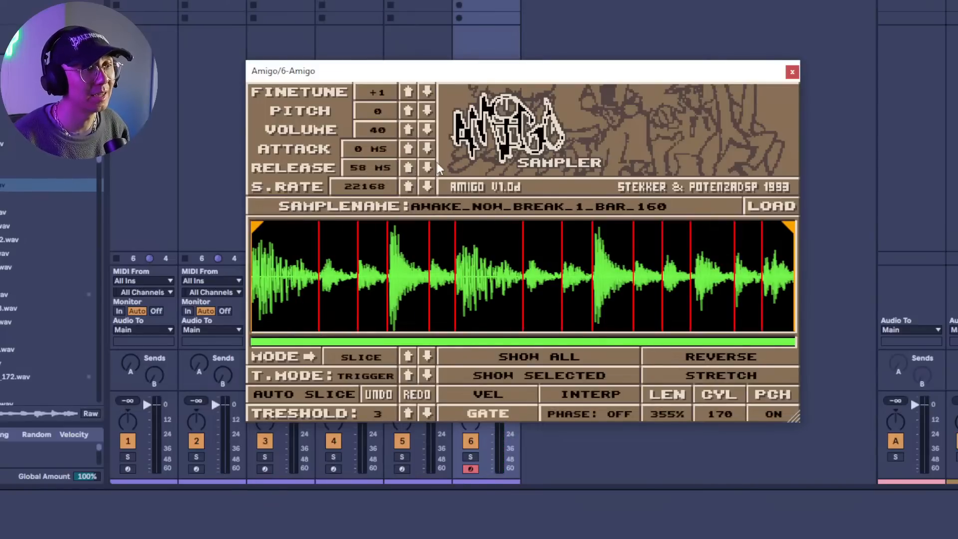
click(409, 167)
click(409, 168)
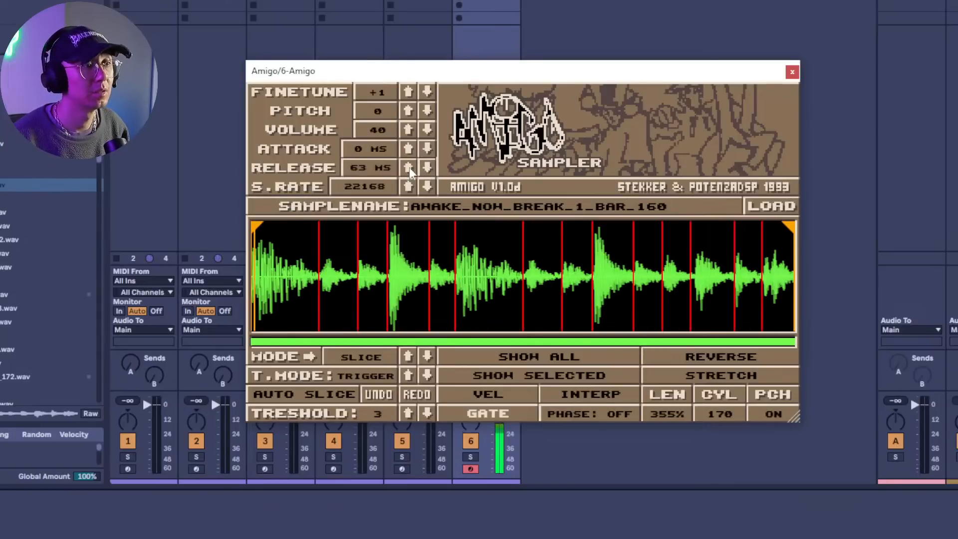
click(409, 166)
Try the sampler's pitch at +3, bring it back to 0 and set Finetune to 0.
click(408, 110)
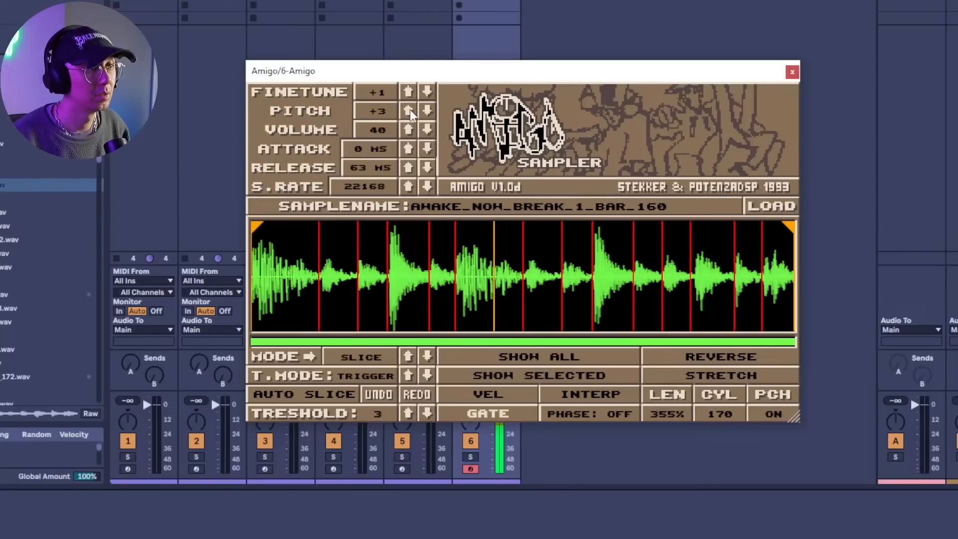
click(408, 111)
click(409, 111)
click(426, 116)
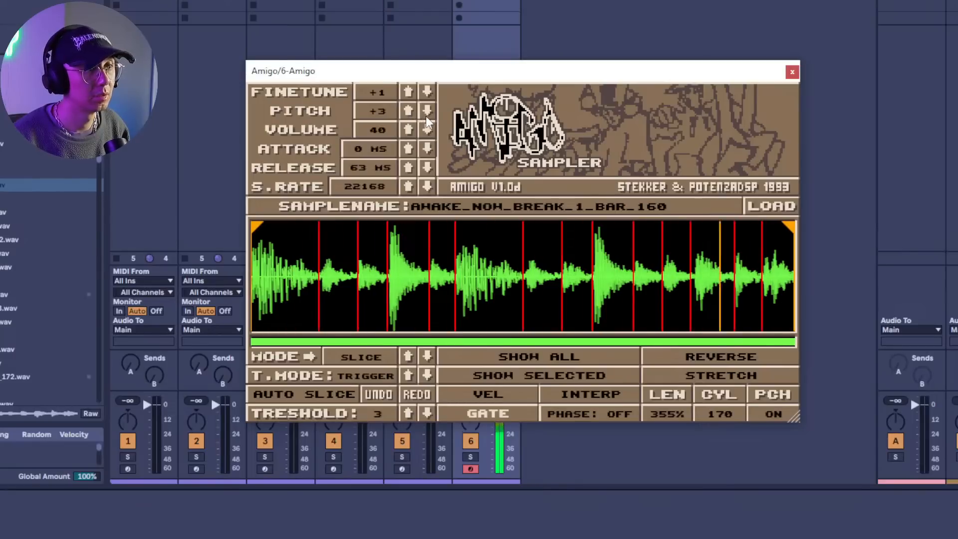
click(426, 115)
click(427, 115)
click(426, 115)
click(409, 112)
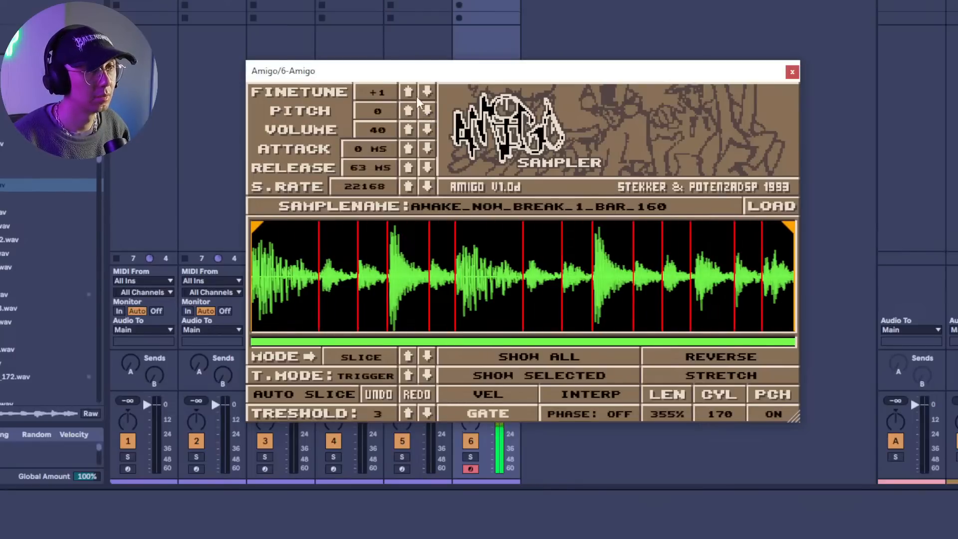
click(430, 93)
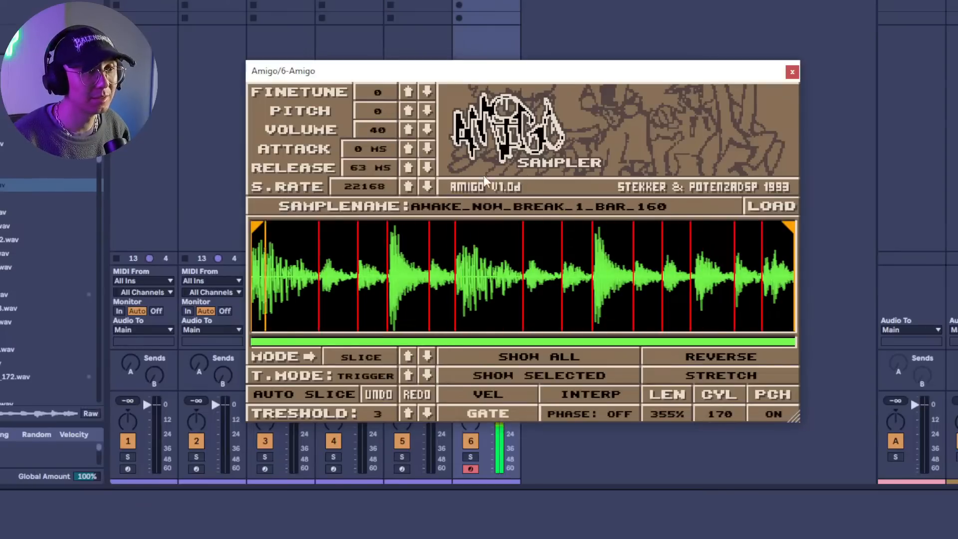
Close the sampler, apply Legato to all notes in the clip and play it.
click(795, 74)
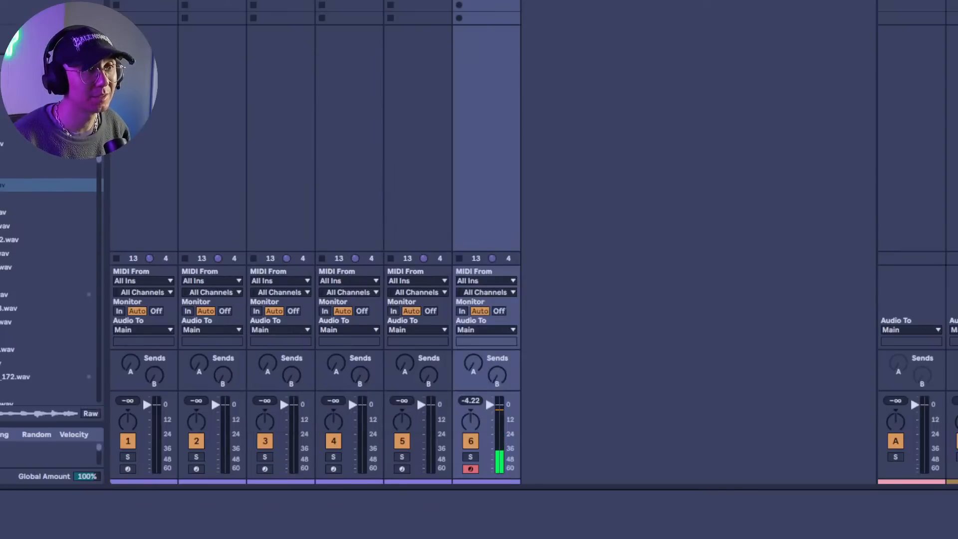
click(315, 313)
key(ctrl+a)
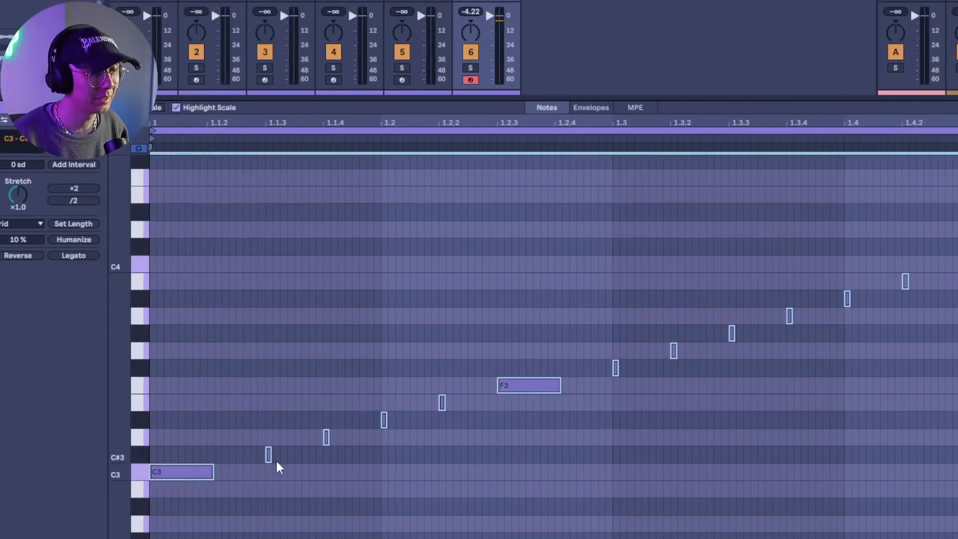
key(ctrl+l)
key(ctrl+a)
key(space)
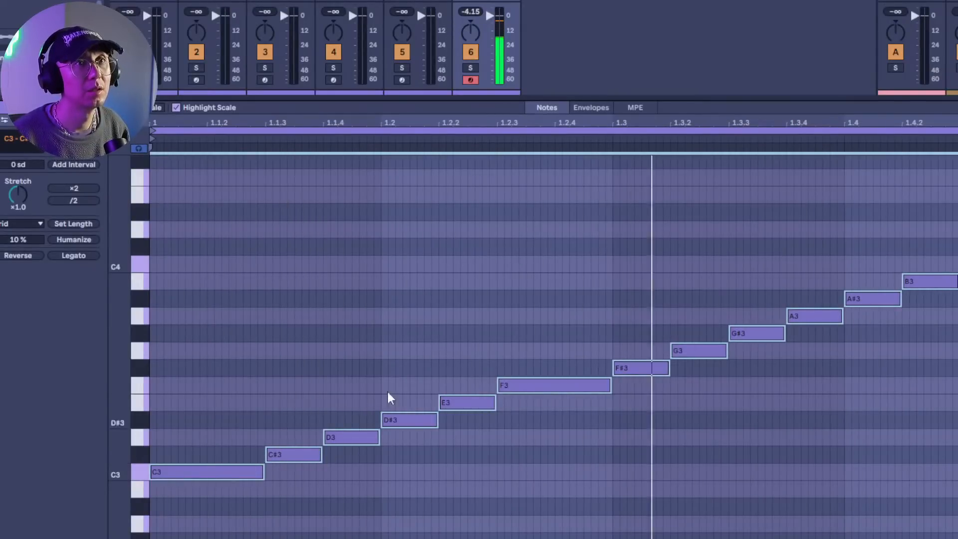
Duplicate the one-bar pattern into a second bar and delete the F3 note in the first bar.
click(489, 233)
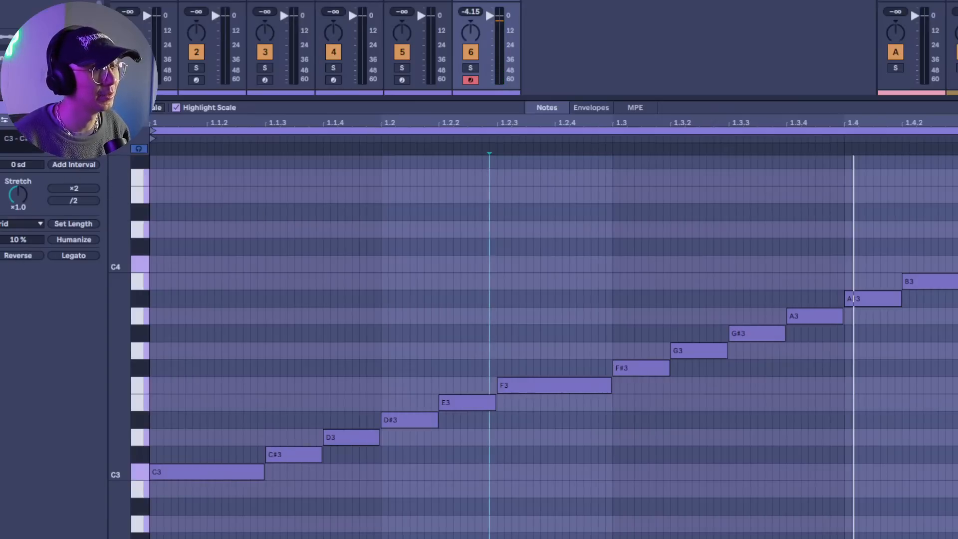
key(ctrl+d)
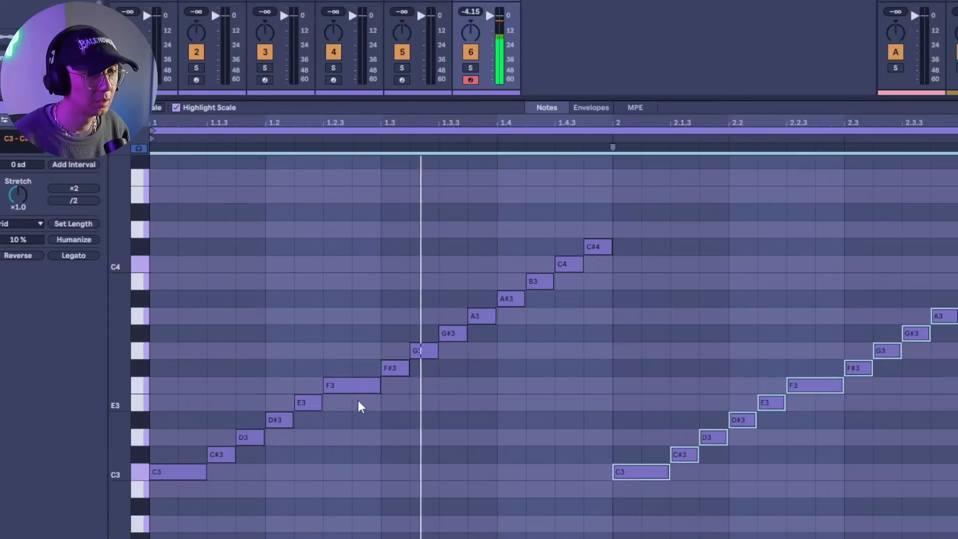
drag(346, 453, 354, 378)
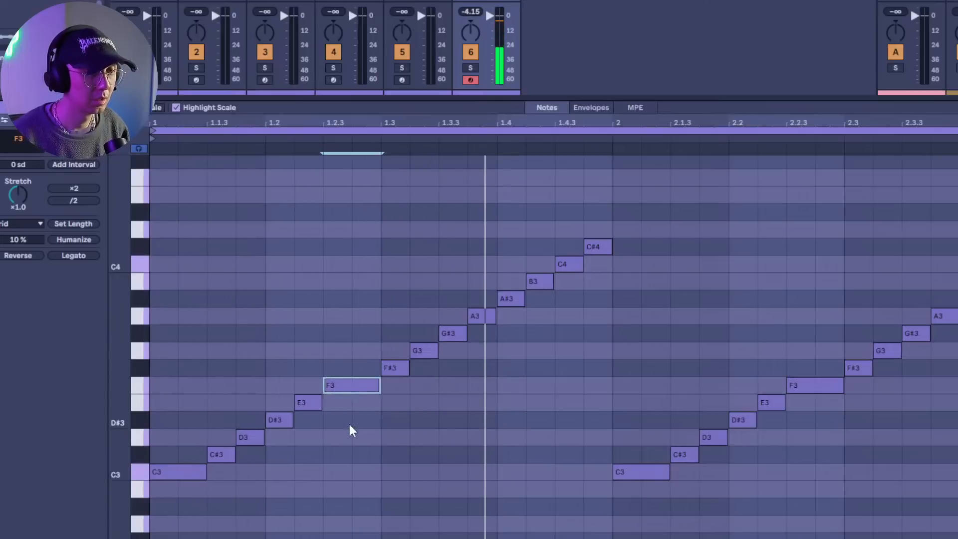
key(Delete)
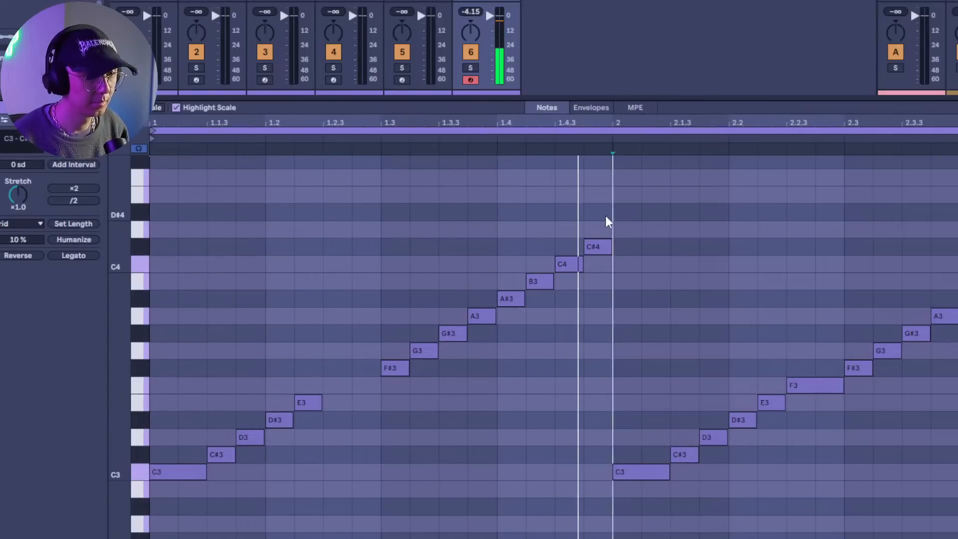
Shift the first bar's G#3 to C#4 run back to 1.2.3 and place the F#3 and G3 pair at 1.4 and 1.4.3.
drag(606, 219, 501, 372)
key(Left)
key(Left)
key(Left)
key(Left)
key(ctrl+d)
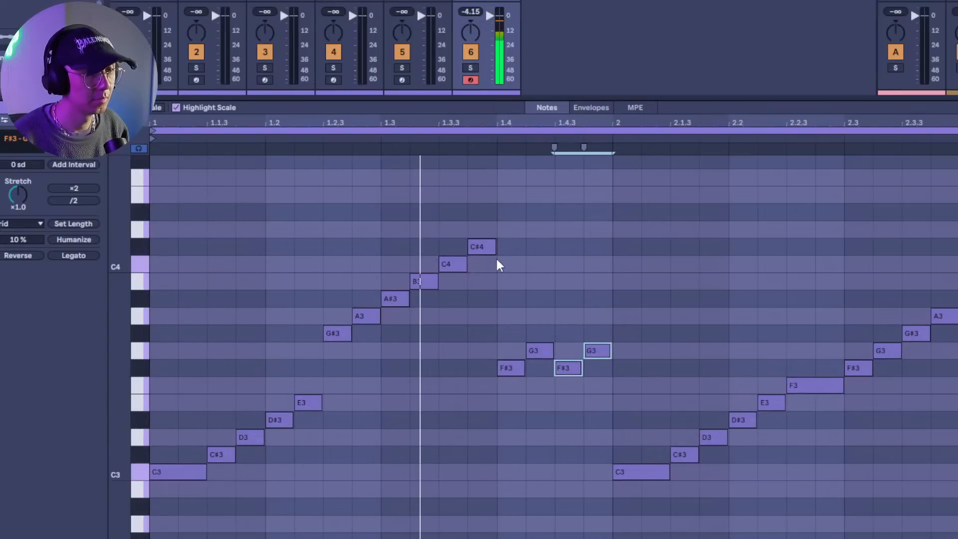
Delete the first bar's G#3 and A3 notes and move the A#3 to C#4 run back to 1.2.3.
drag(355, 287, 330, 352)
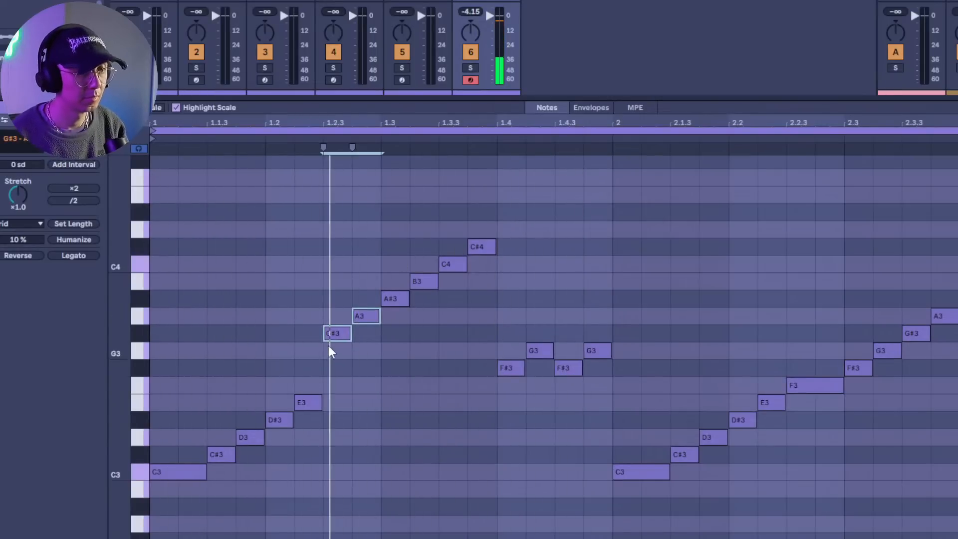
key(Delete)
drag(400, 334, 526, 231)
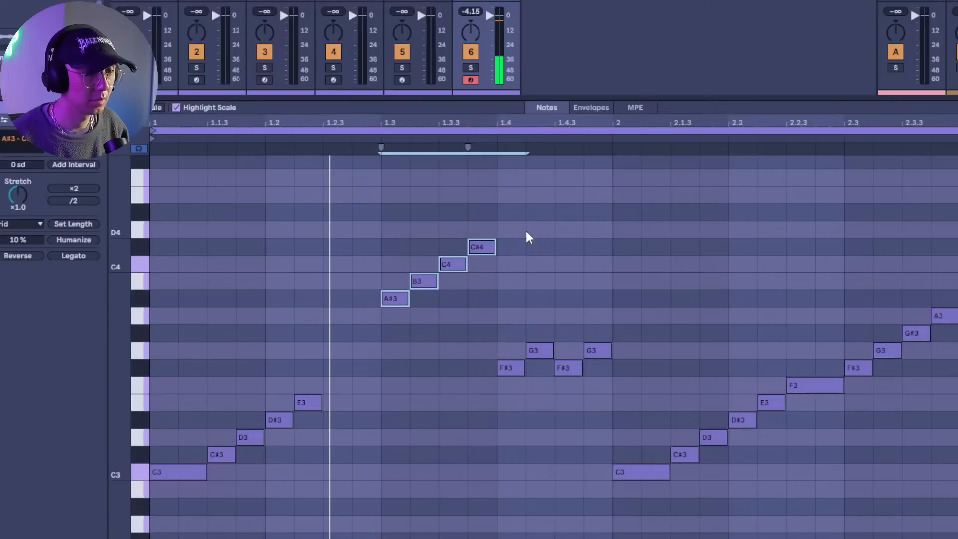
key(Left)
key(Left)
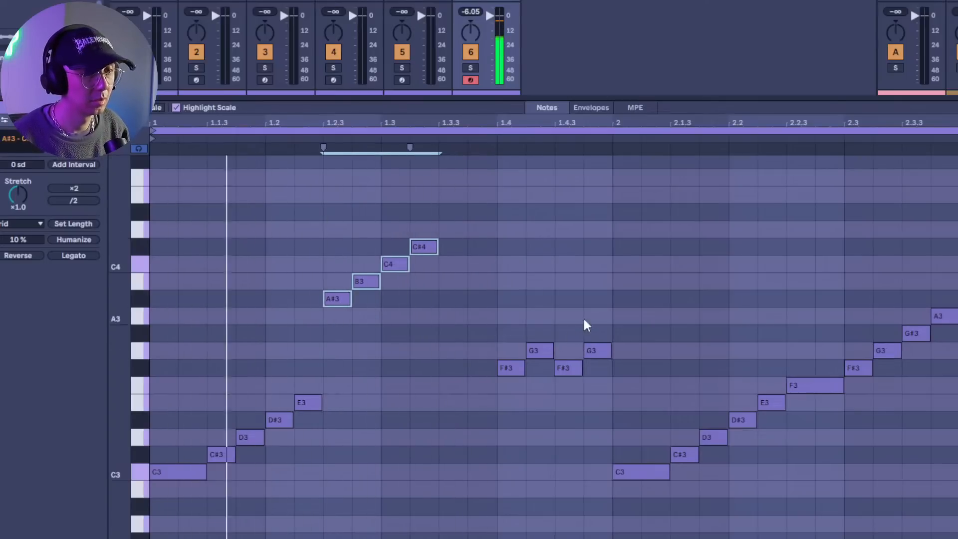
Place a D#3 and E3 pair at 1.3.3 and transpose the four notes from 1.4 up to alternating A#3 and B3.
drag(330, 385, 467, 427)
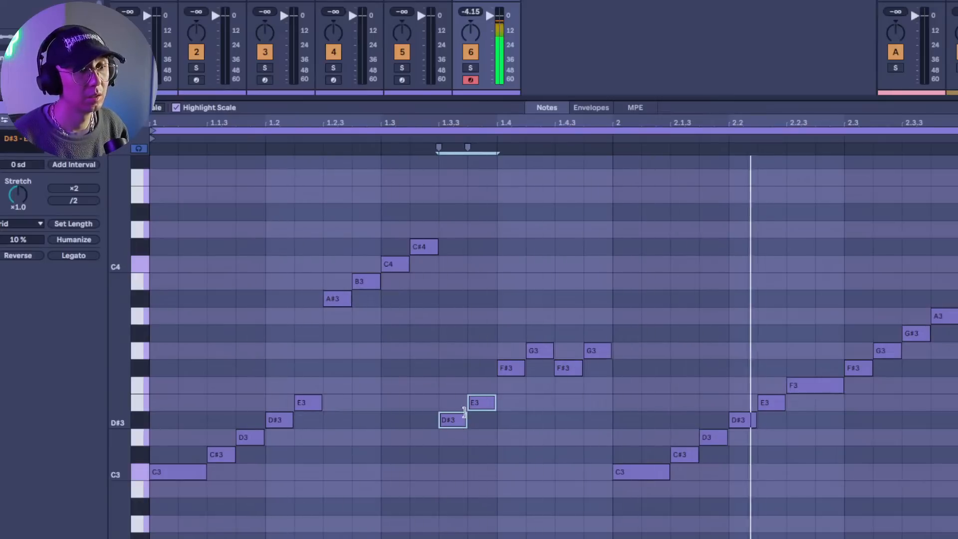
drag(618, 294, 516, 303)
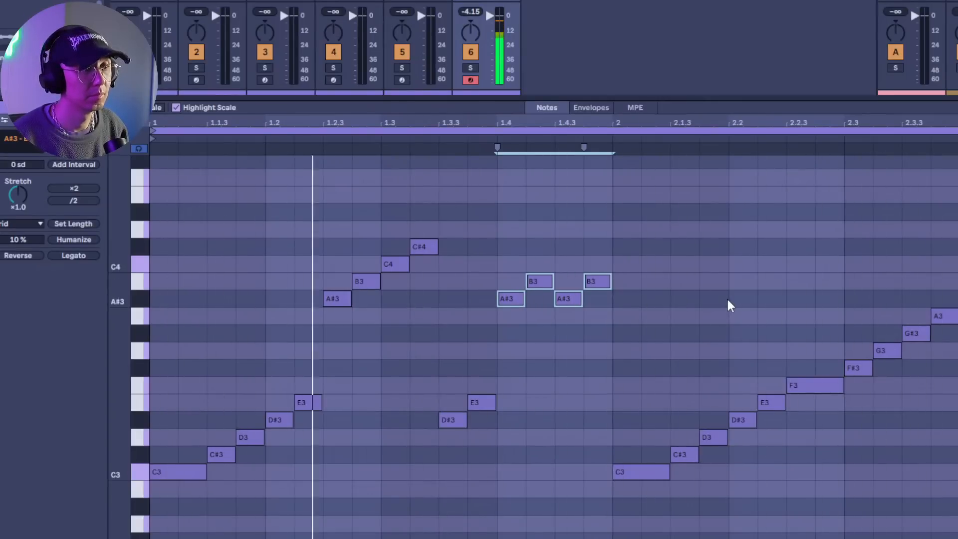
click(475, 351)
key(ctrl+a)
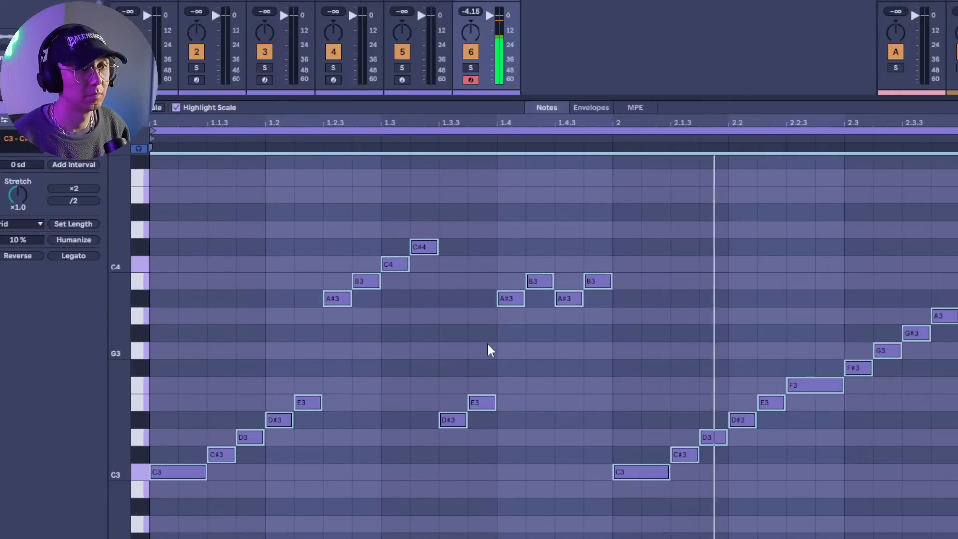
click(496, 347)
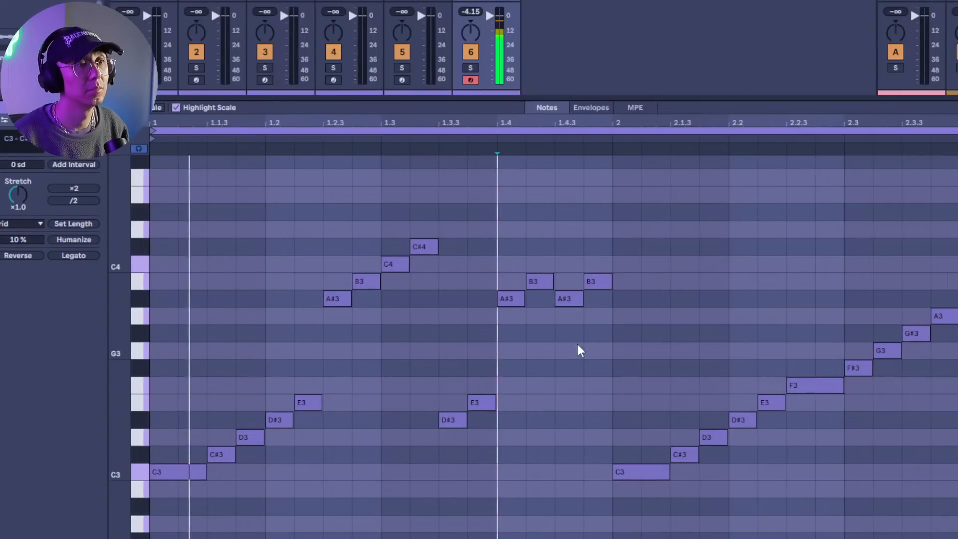
Add another Amigo sampler on a new track and load the BRK_NEW YORK_1 BAR_159 BPM sample into it.
key(shift+Tab)
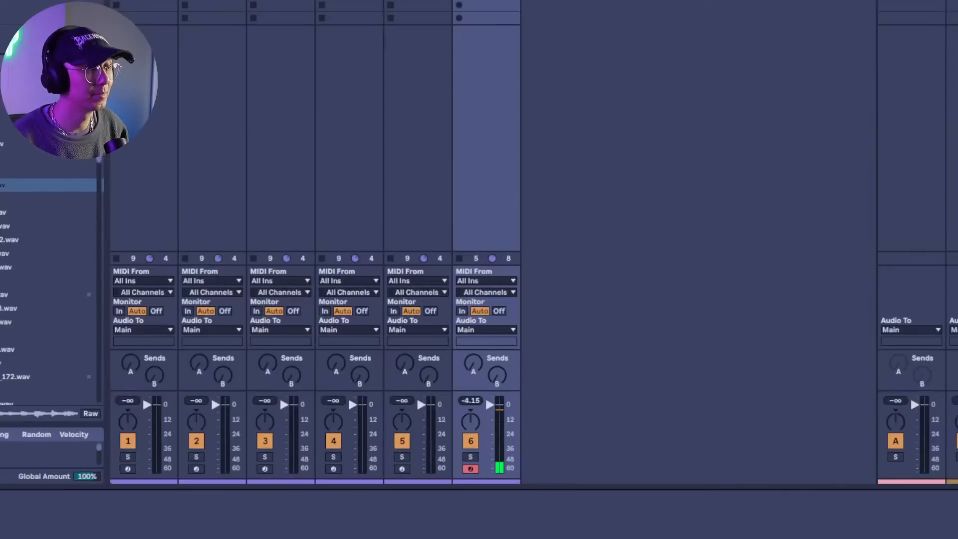
key(ctrl+alt+p)
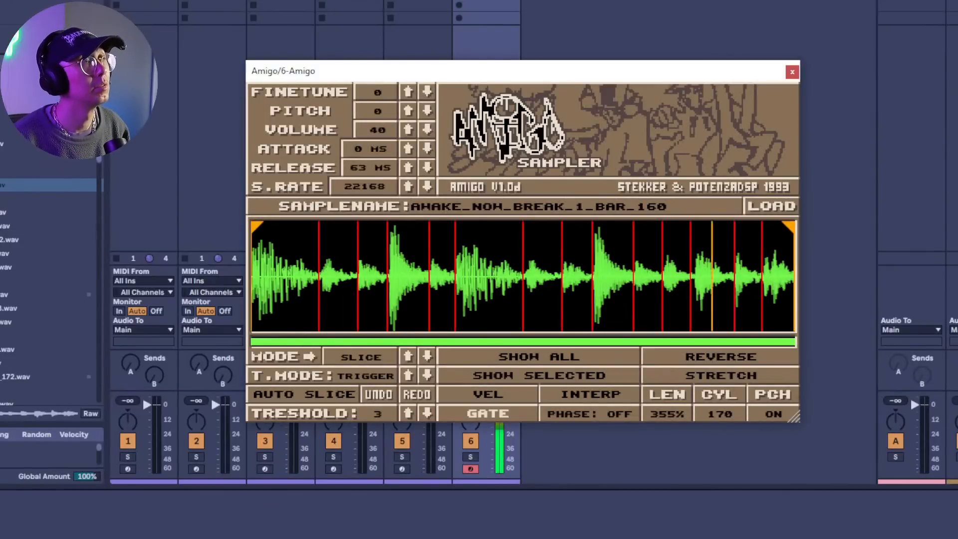
click(795, 73)
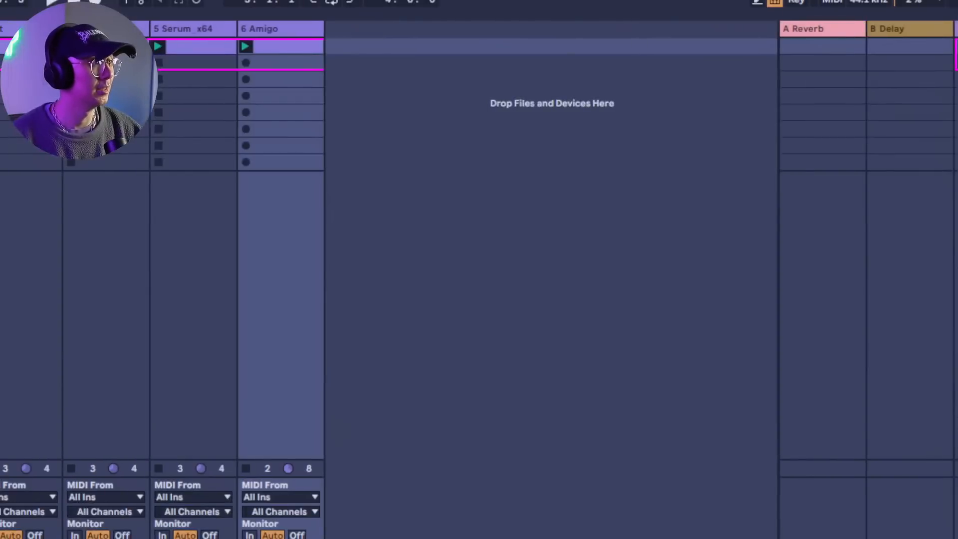
drag(0, 199, 401, 131)
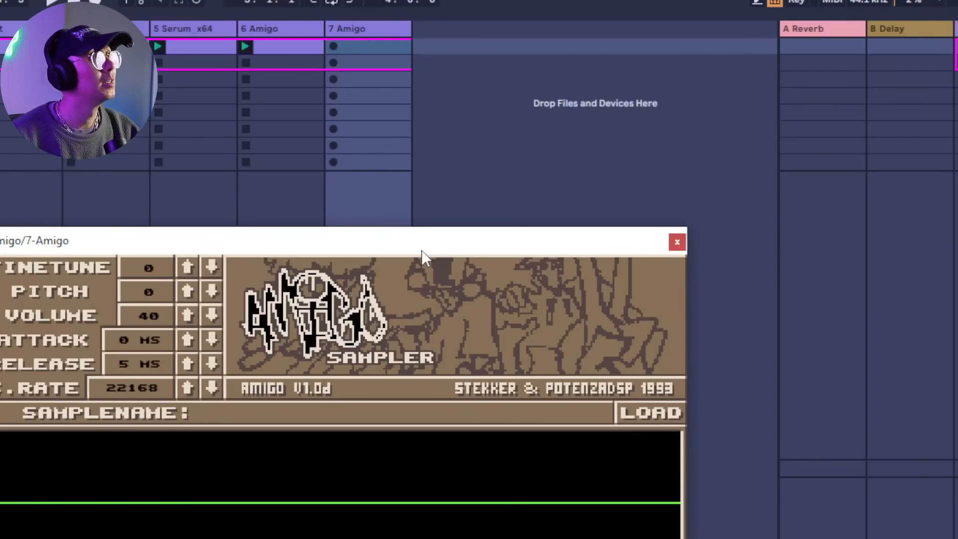
drag(452, 251, 667, 59)
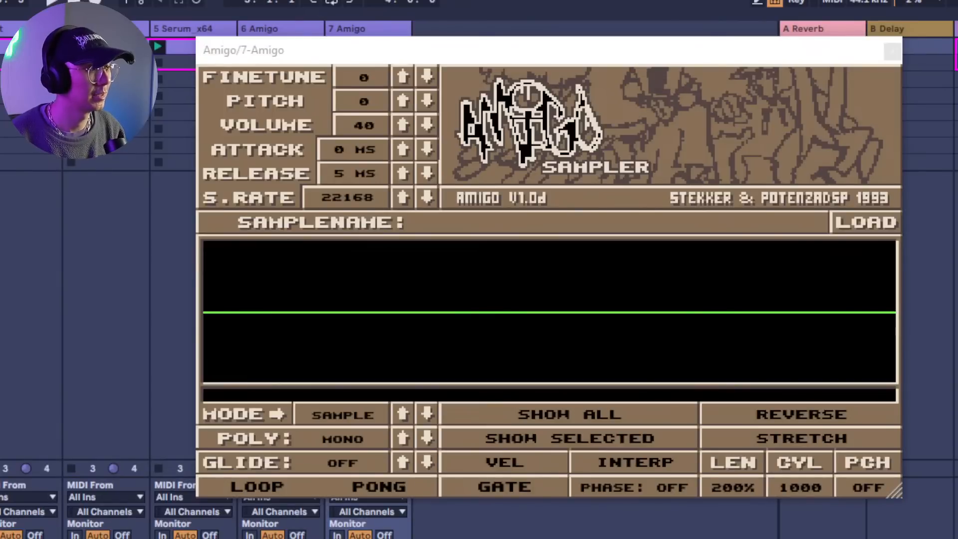
drag(1, 424, 396, 352)
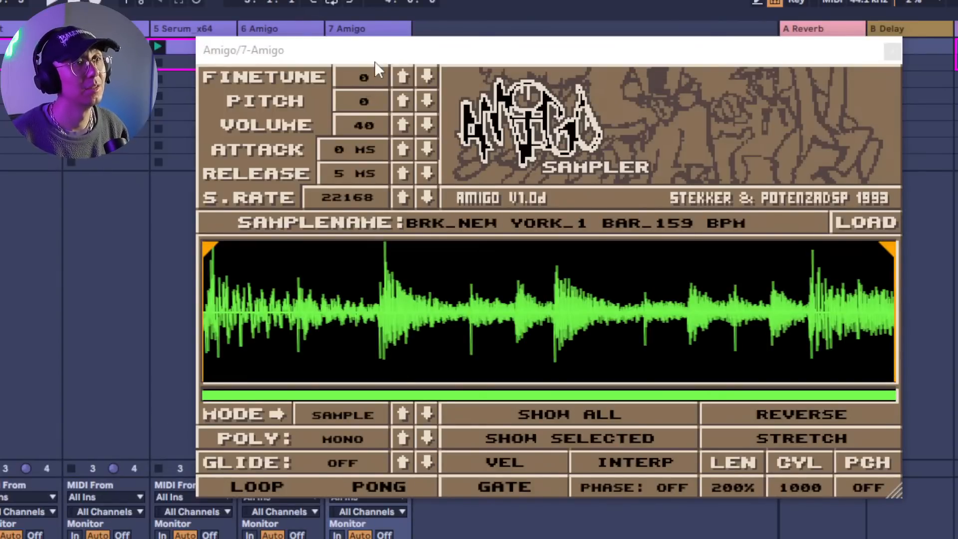
Switch the track 7 Amigo sampler to SLICE mode and lower the slicing threshold to 1.
drag(375, 61, 139, 223)
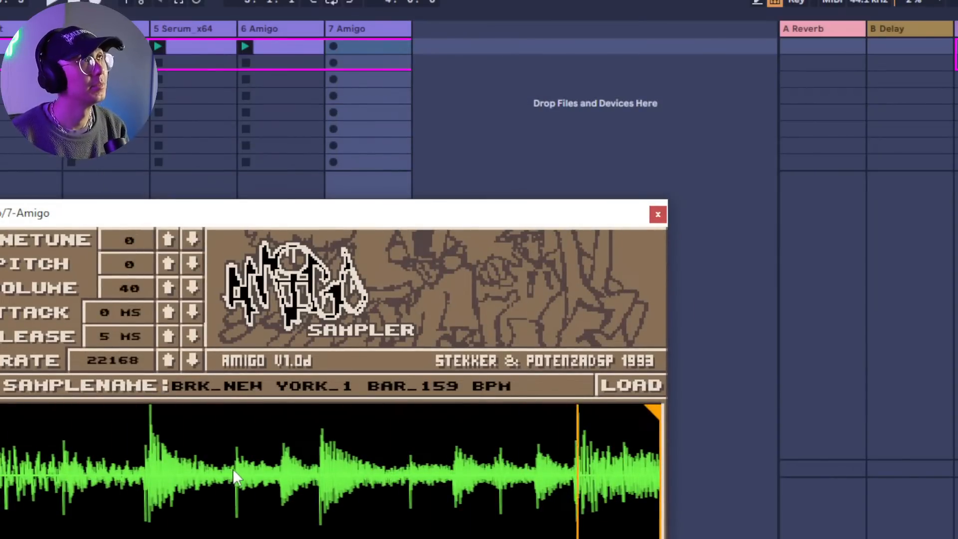
drag(301, 221, 550, 37)
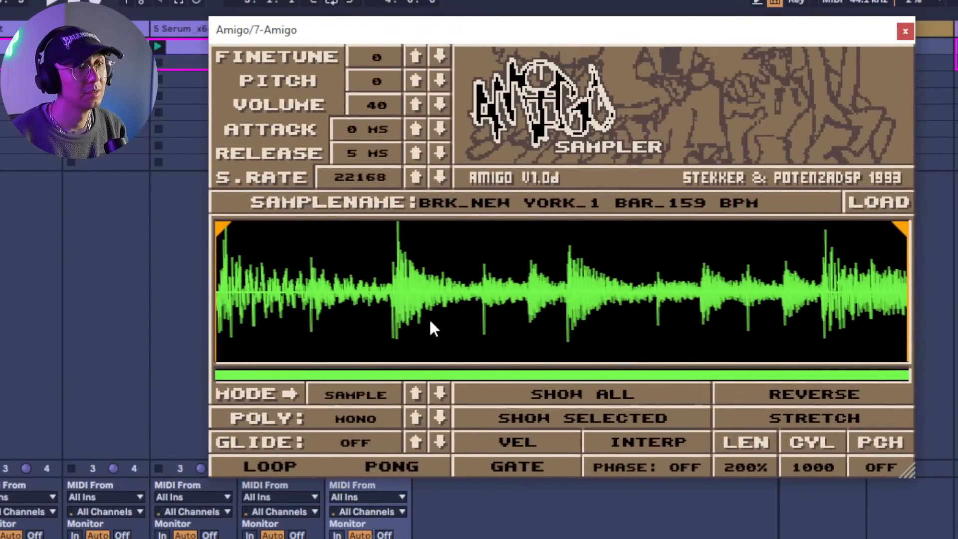
click(374, 390)
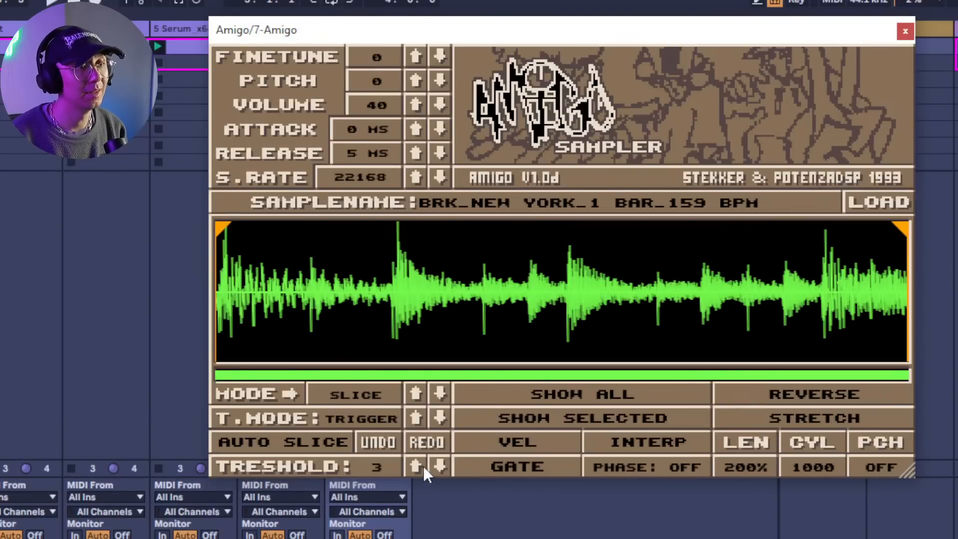
click(438, 467)
click(437, 466)
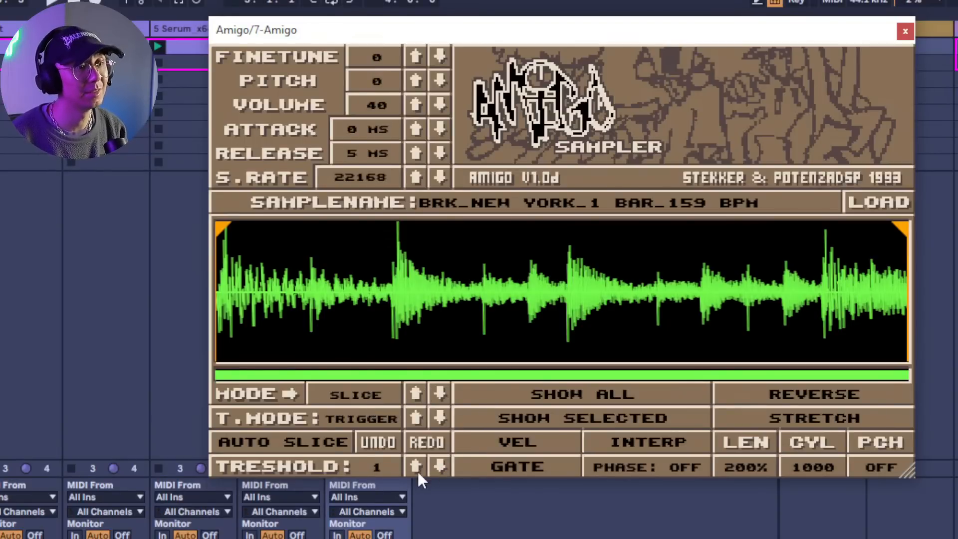
click(419, 467)
click(433, 465)
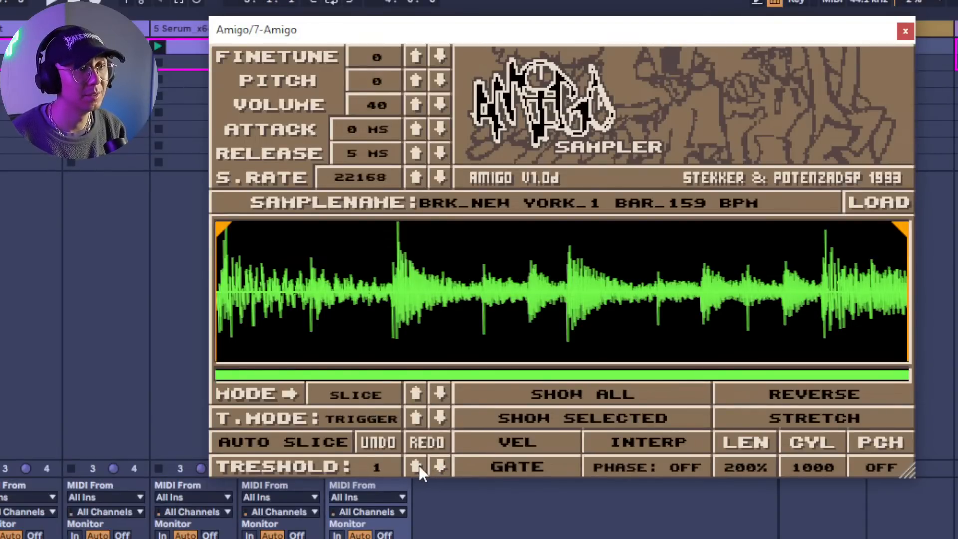
Raise the slicing threshold to 9 and auto-slice the New York break.
click(419, 465)
click(419, 465)
click(418, 466)
click(418, 465)
click(418, 465)
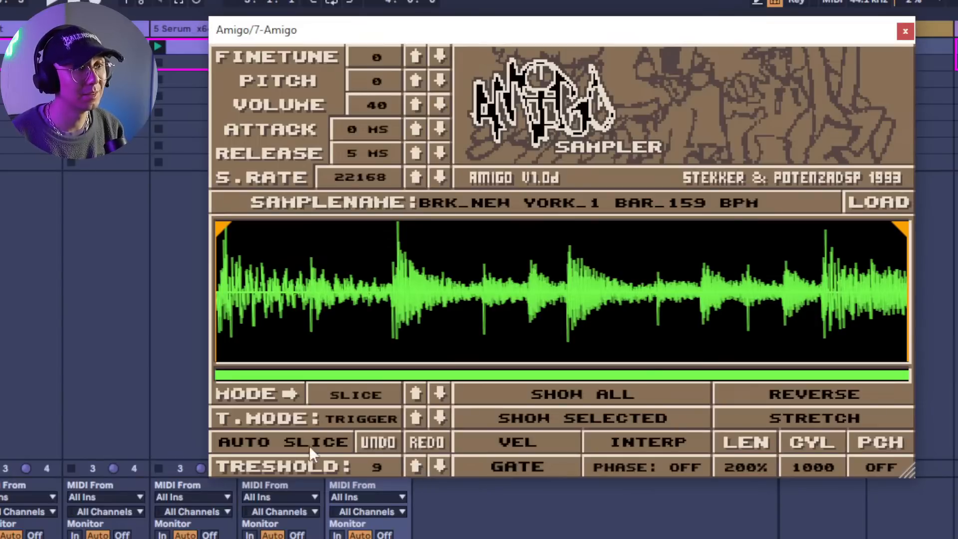
click(293, 439)
Lower the auto-slice threshold to 1 to cut the break into more slices.
click(435, 463)
click(435, 462)
click(435, 462)
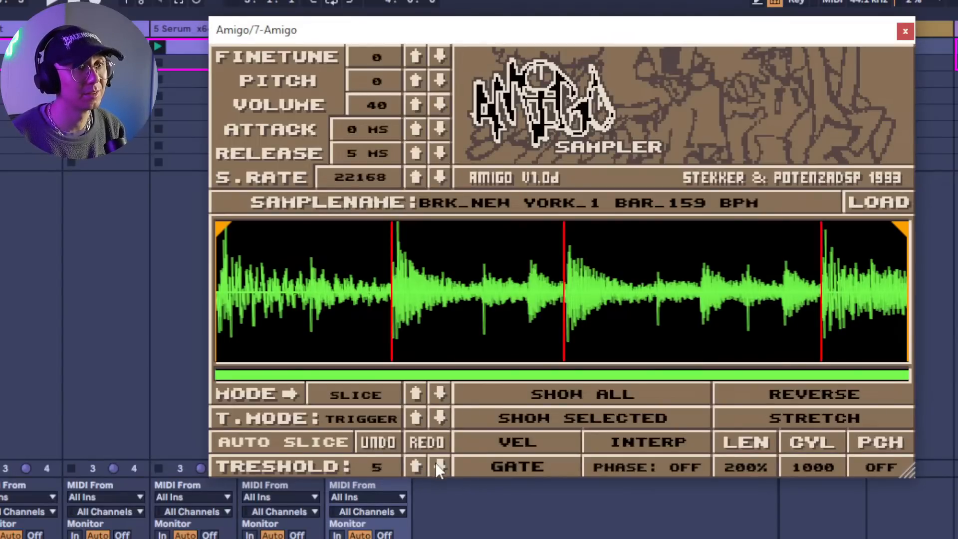
click(436, 462)
click(435, 462)
click(436, 463)
click(435, 463)
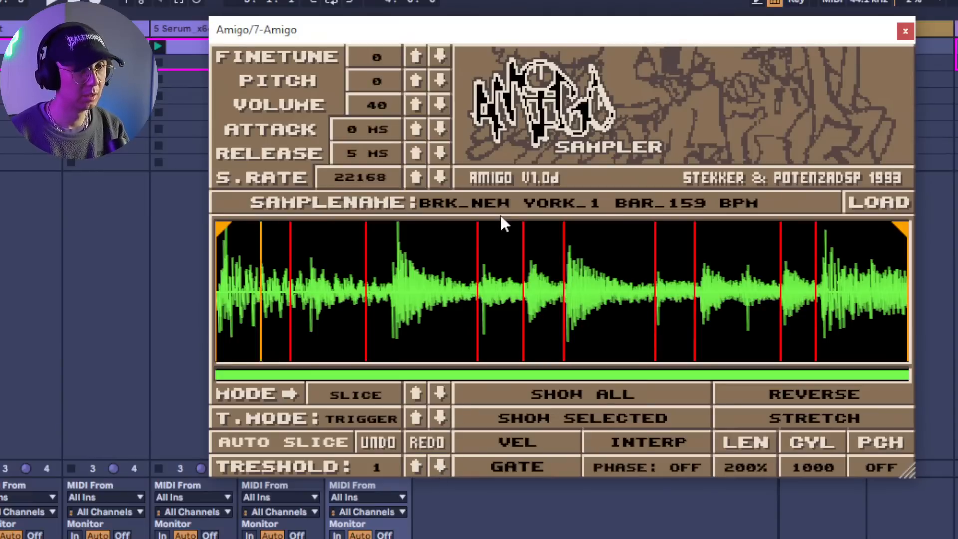
Add a slice marker just before the break's second hit and delete the misplaced marker ahead of it.
scroll(310, 313, up, 5)
scroll(361, 289, down, 4)
scroll(304, 301, up, 7)
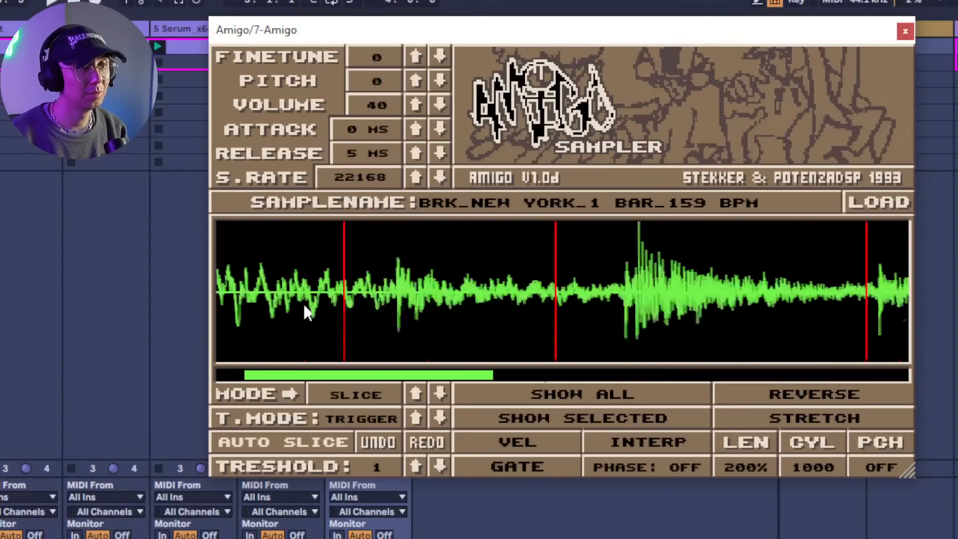
click(546, 305)
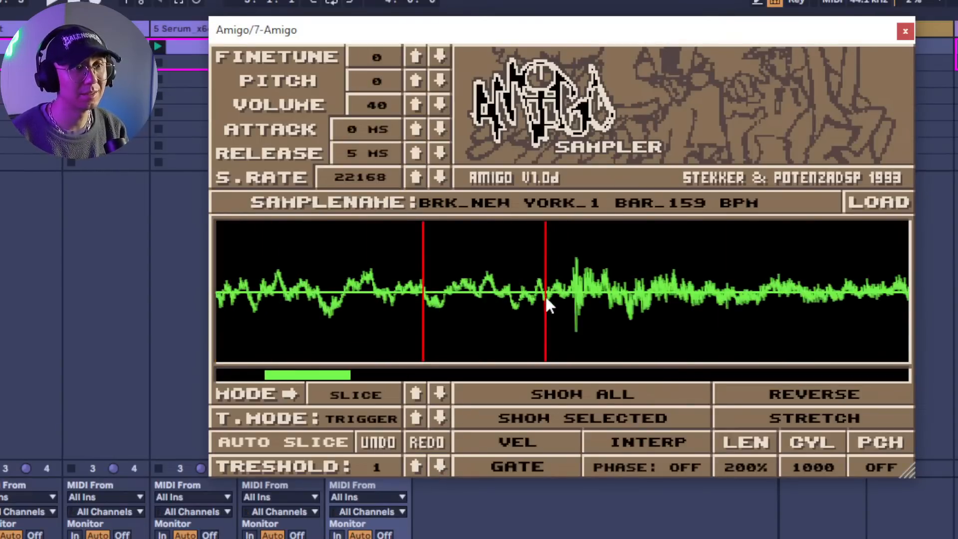
right_click(422, 307)
scroll(423, 305, down, 4)
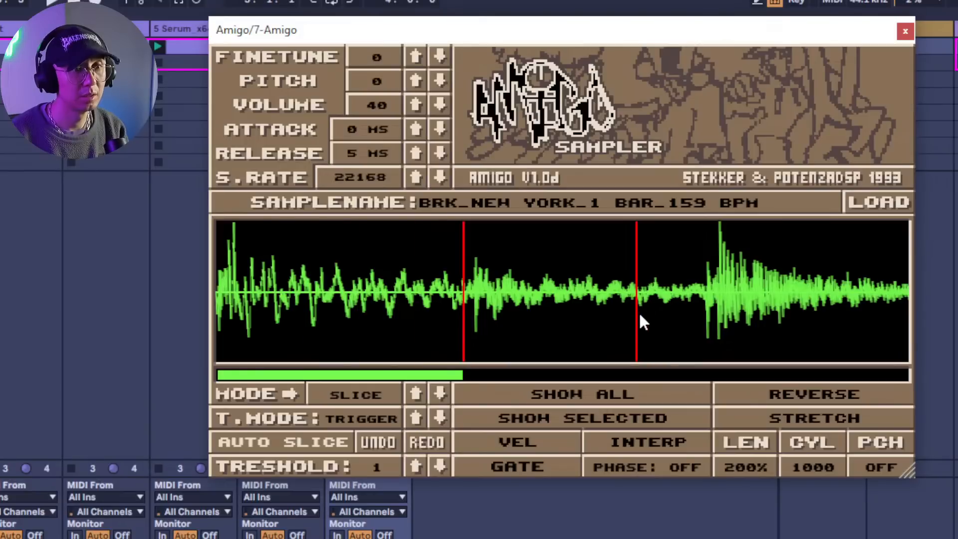
Move the next slice marker forward to the exact onset of the third hit.
drag(640, 316, 696, 316)
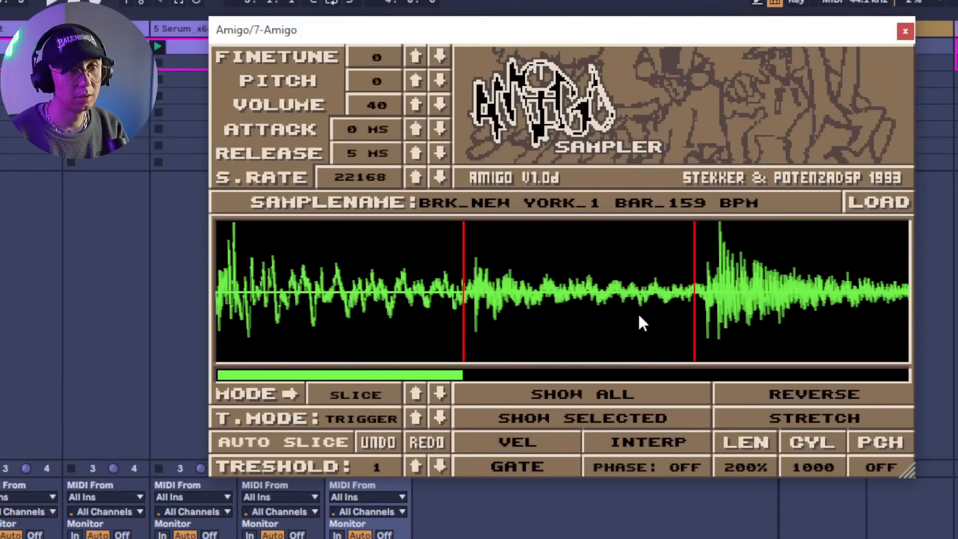
scroll(574, 327, down, 3)
scroll(454, 302, up, 5)
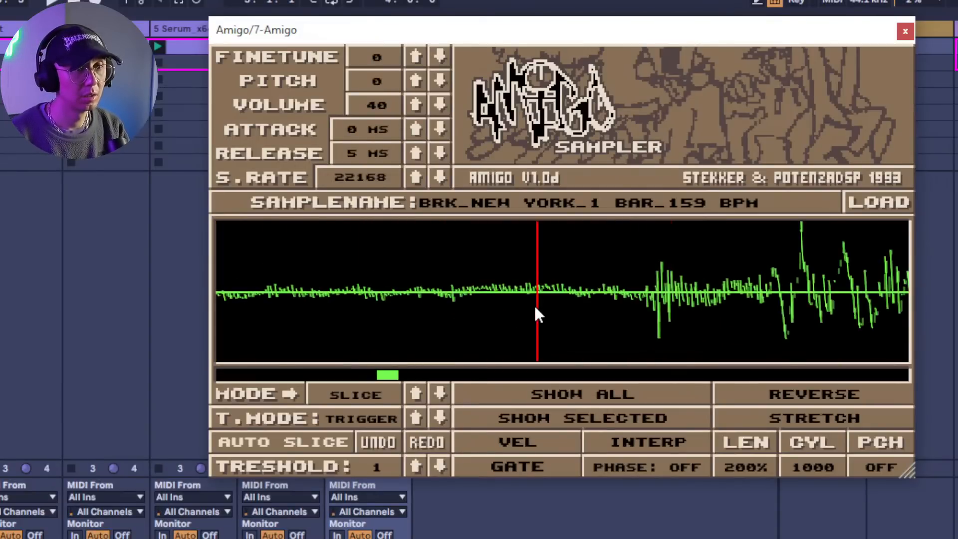
drag(538, 314, 637, 310)
scroll(522, 322, down, 4)
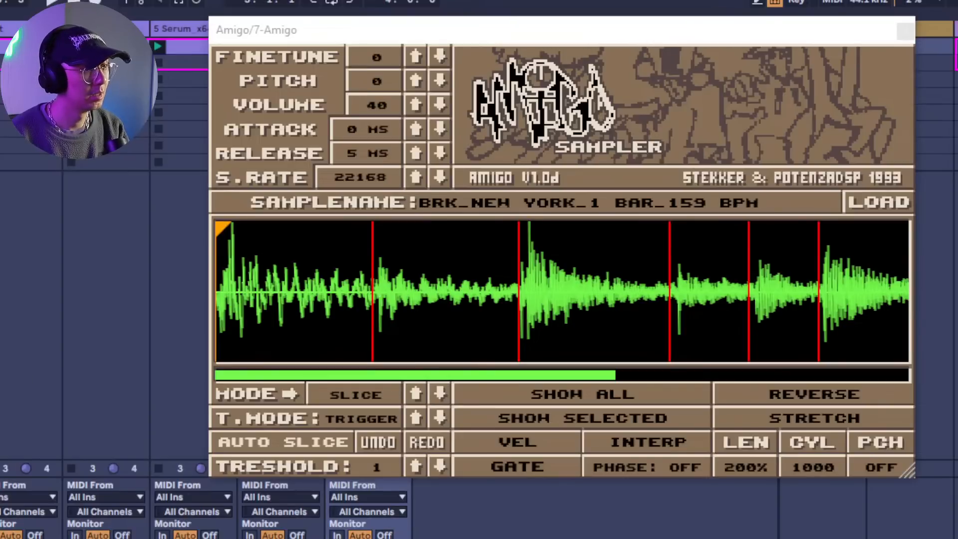
drag(2, 225, 292, 320)
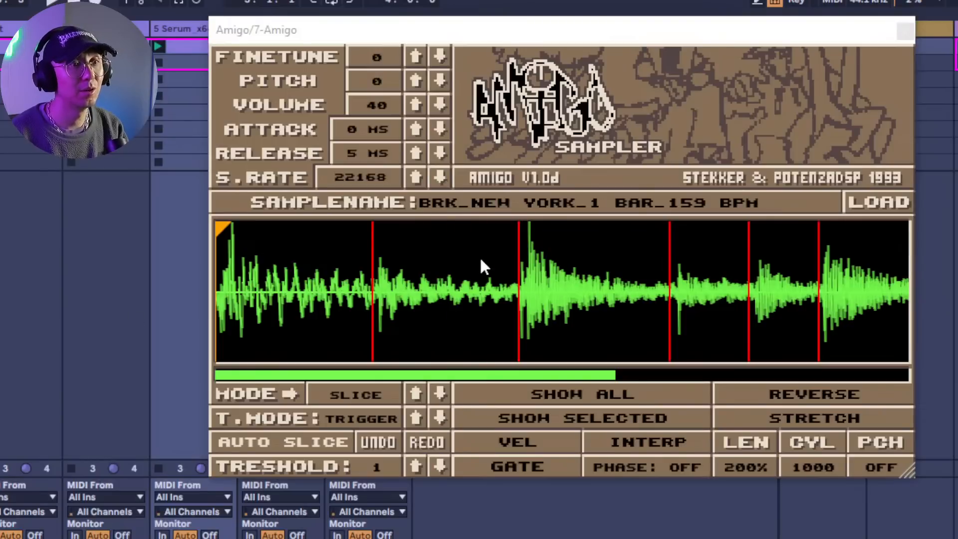
mouse_move(414, 41)
mouse_down()
mouse_move(250, 94)
mouse_move(423, 86)
mouse_move(409, 85)
mouse_move(405, 44)
mouse_up()
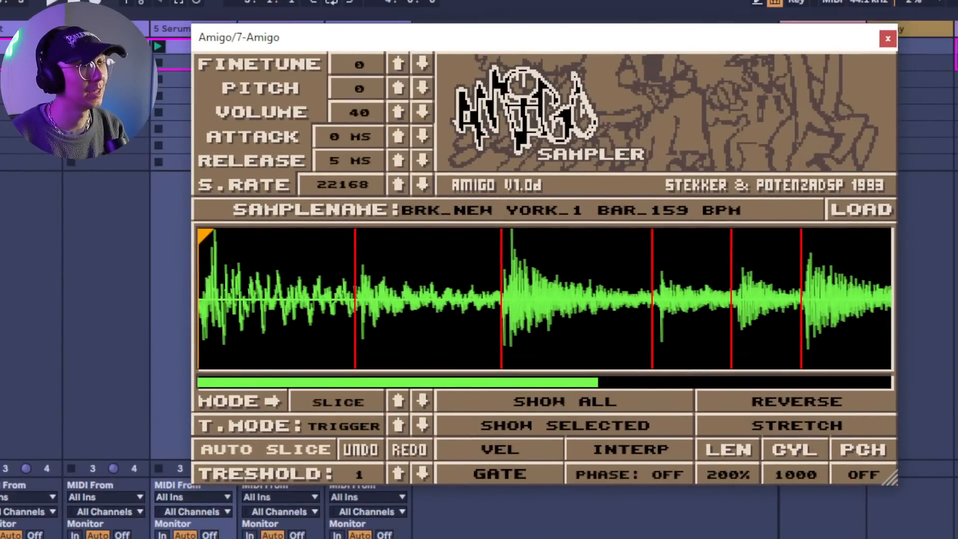
drag(2, 384, 368, 314)
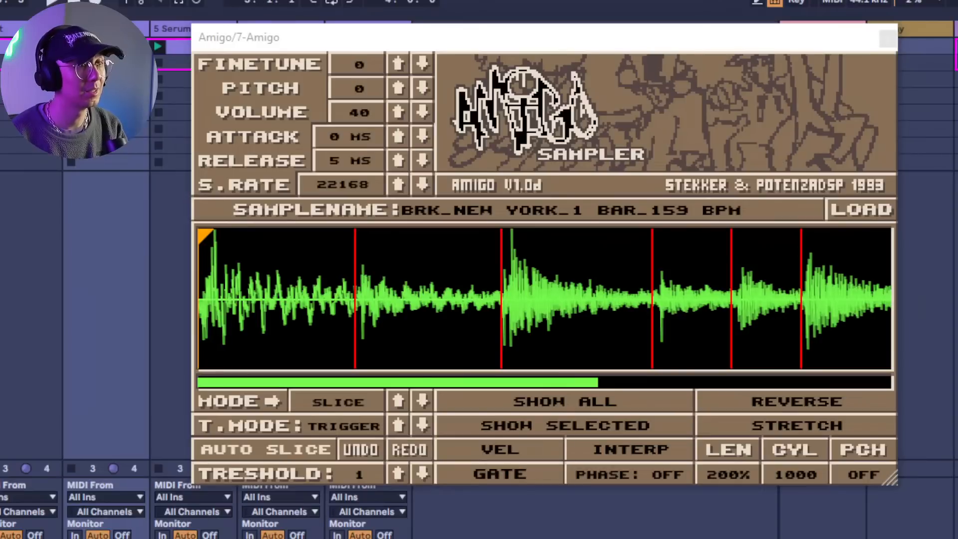
Shift the slice markers of the fourth, fifth and sixth hits forward so each sits at its hit's onset.
scroll(665, 299, up, 6)
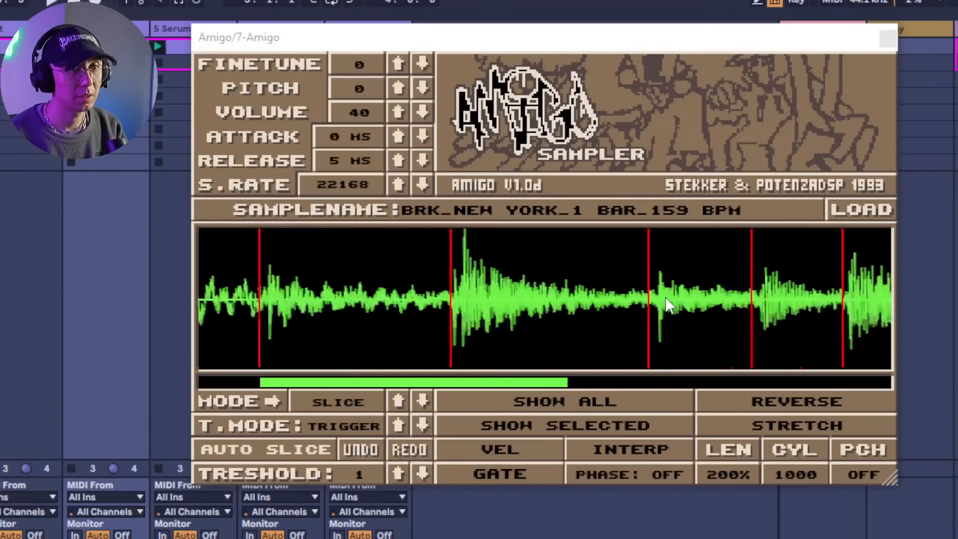
scroll(665, 298, down, 2)
scroll(647, 322, up, 2)
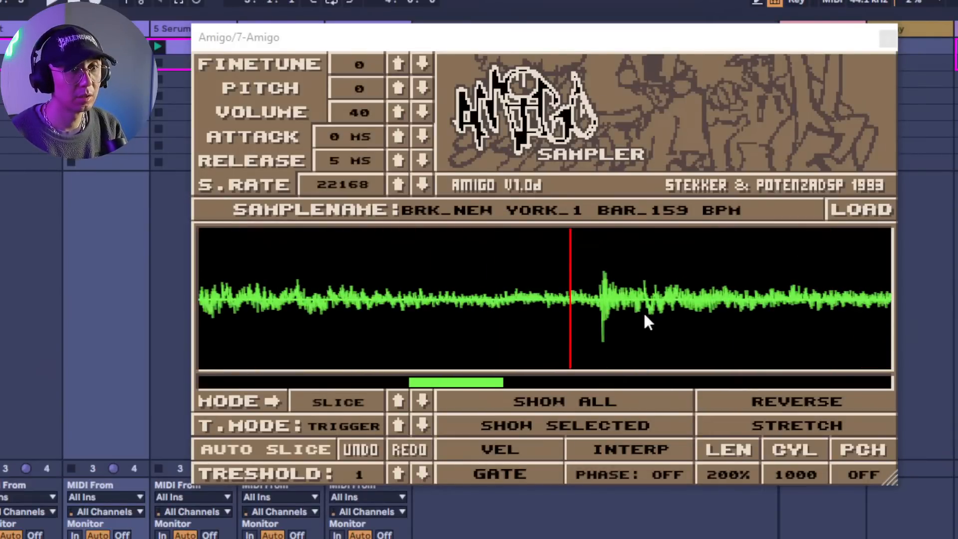
drag(572, 322, 595, 321)
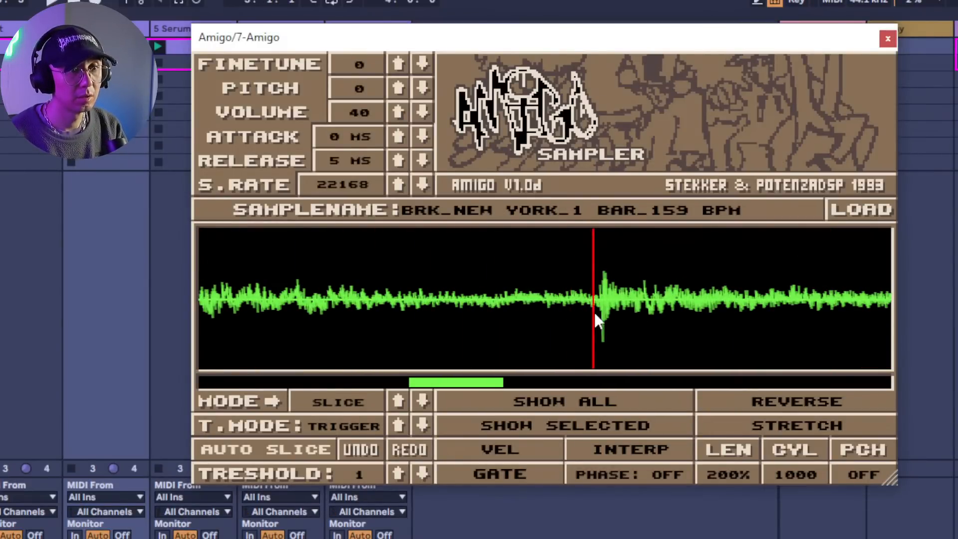
scroll(490, 336, down, 3)
scroll(592, 319, up, 3)
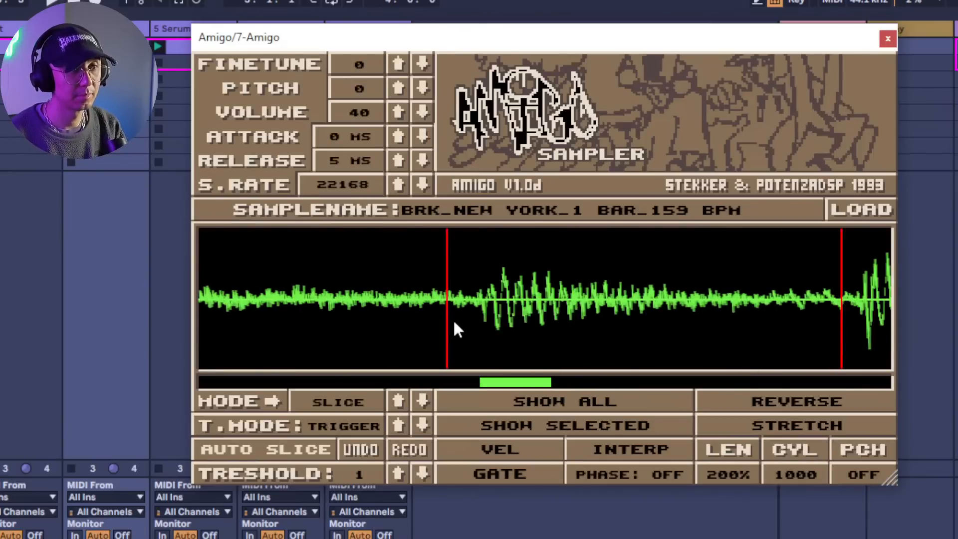
drag(455, 324, 474, 322)
scroll(609, 303, up, 5)
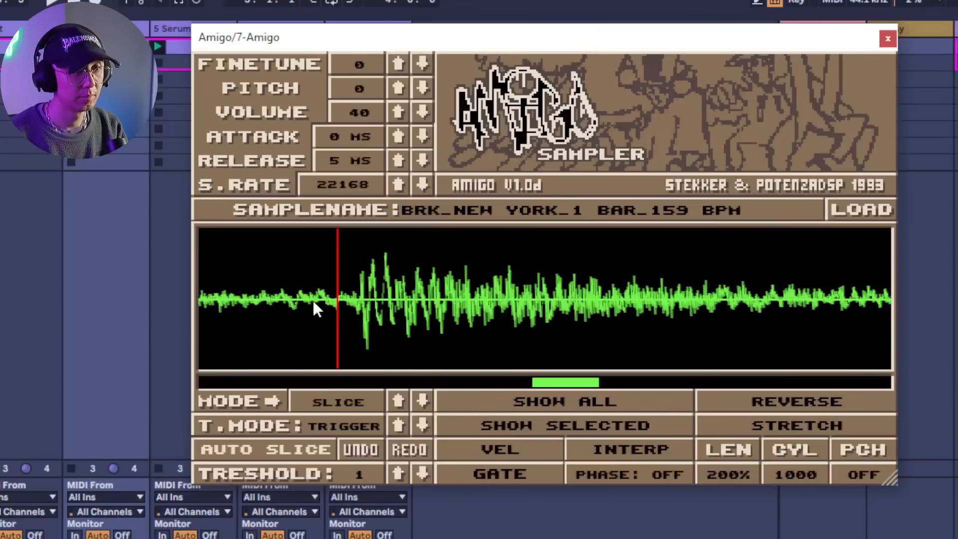
drag(337, 303, 349, 305)
scroll(322, 308, down, 5)
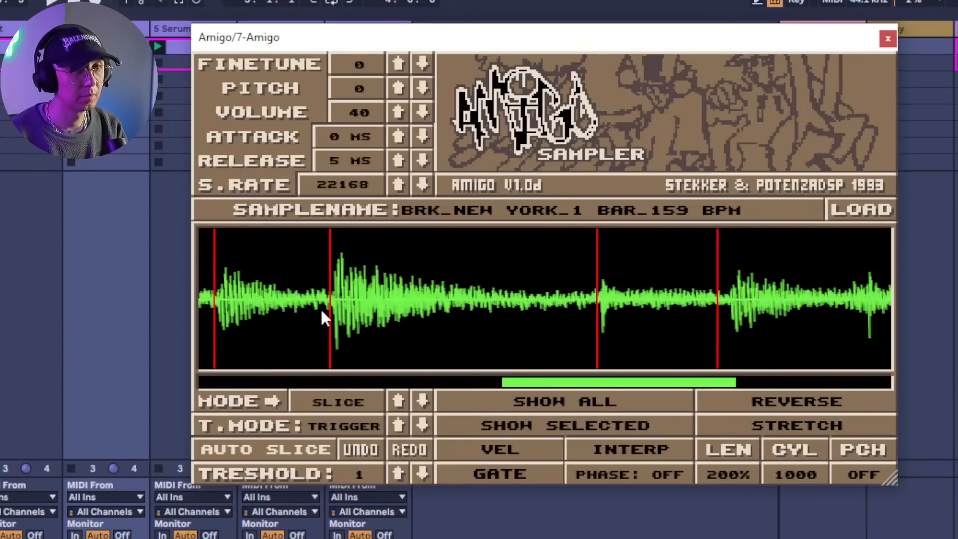
Check the seventh hit's slice marker and move the eighth hit's marker forward to its onset.
scroll(614, 310, up, 4)
scroll(607, 313, up, 4)
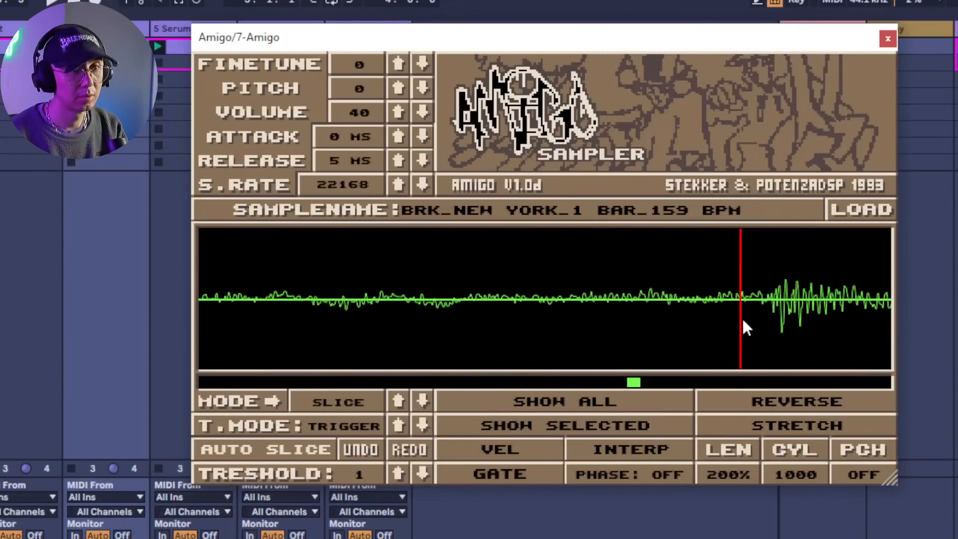
scroll(655, 328, down, 5)
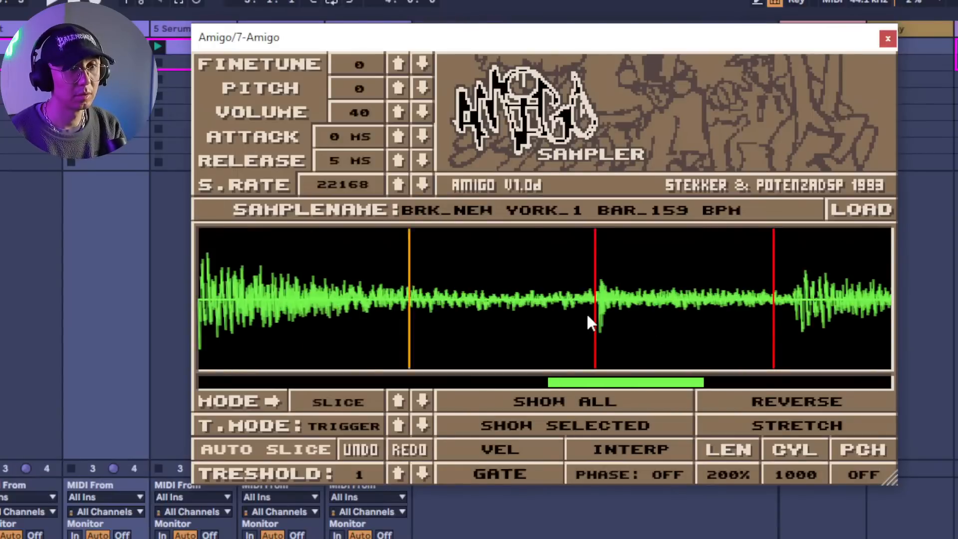
scroll(819, 272, up, 5)
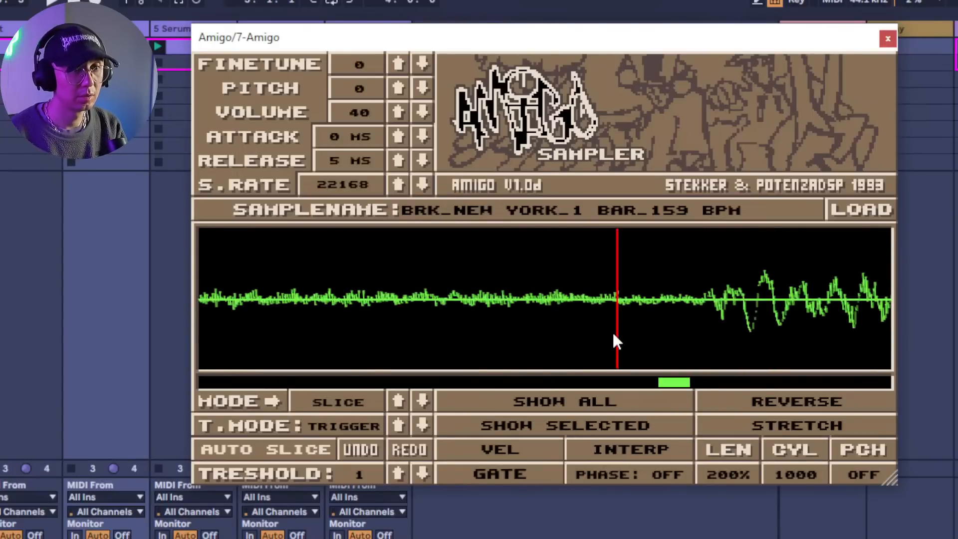
drag(677, 330, 702, 328)
scroll(569, 337, down, 2)
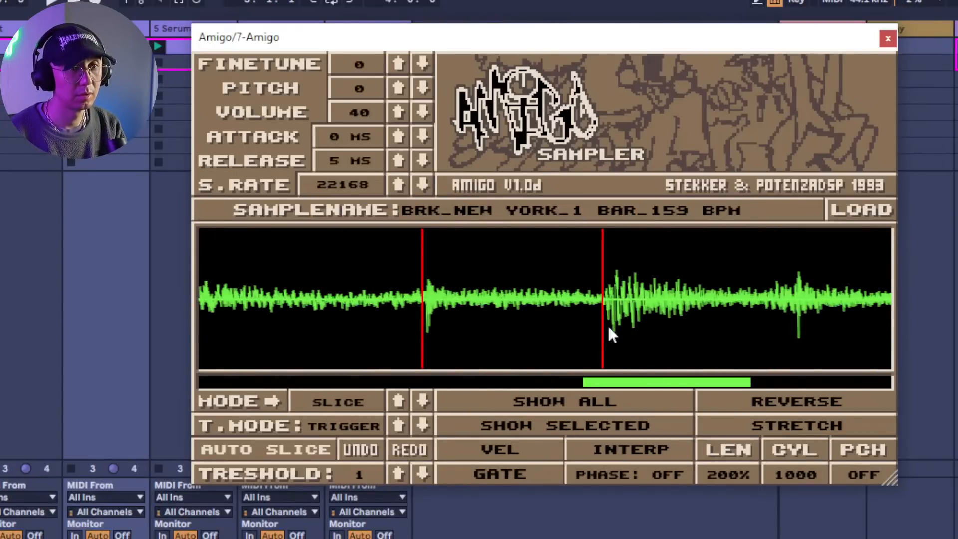
Add a slice marker at the unsliced ninth hit and nudge it slightly earlier.
scroll(654, 324, down, 4)
scroll(648, 315, up, 5)
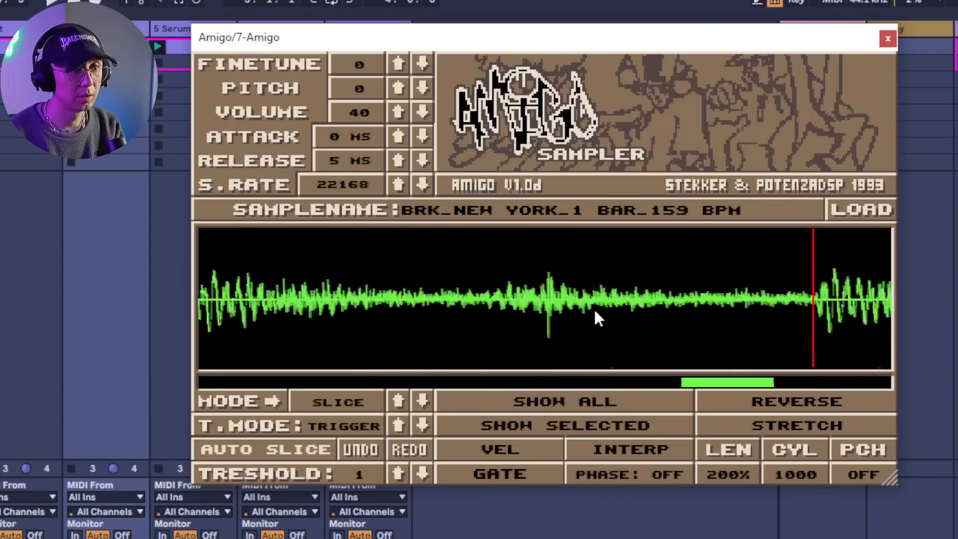
click(388, 304)
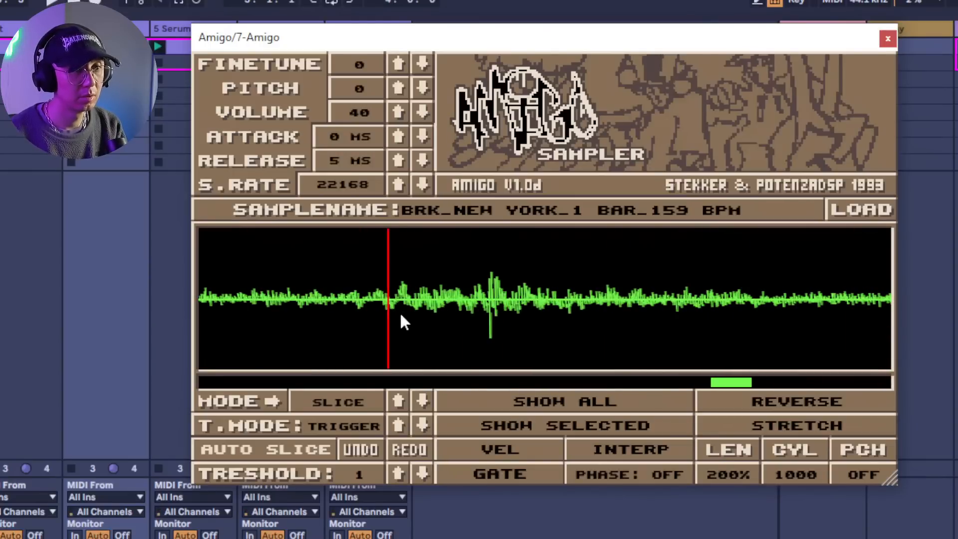
mouse_move(388, 314)
mouse_down()
mouse_move(457, 319)
mouse_move(372, 315)
mouse_up()
scroll(399, 301, down, 3)
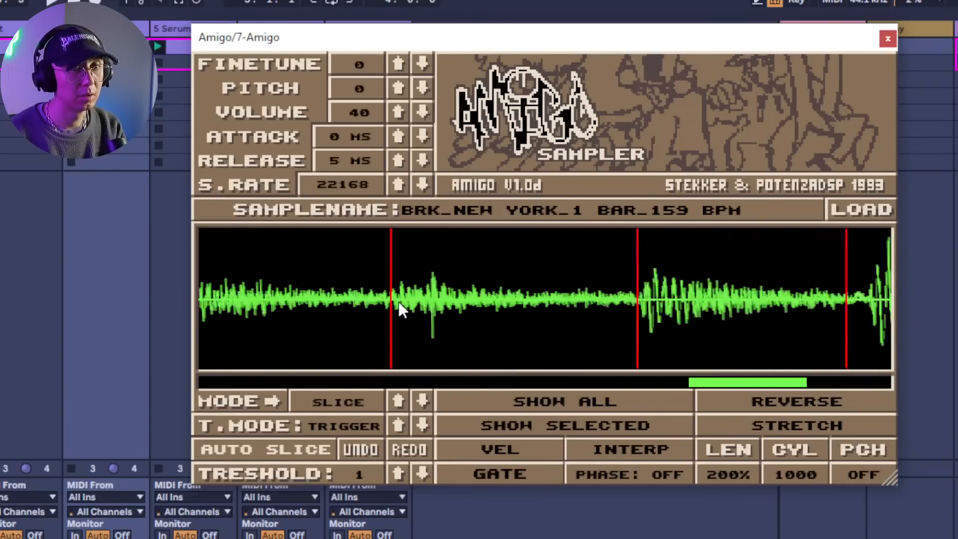
Move the last slice marker forward to the onset of the final hit and close the sampler window.
scroll(565, 313, up, 3)
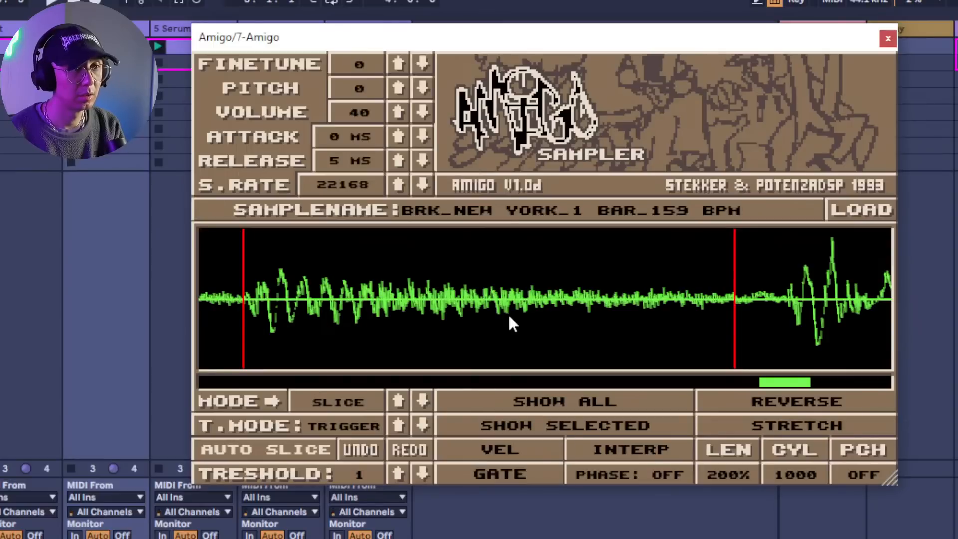
scroll(574, 302, down, 2)
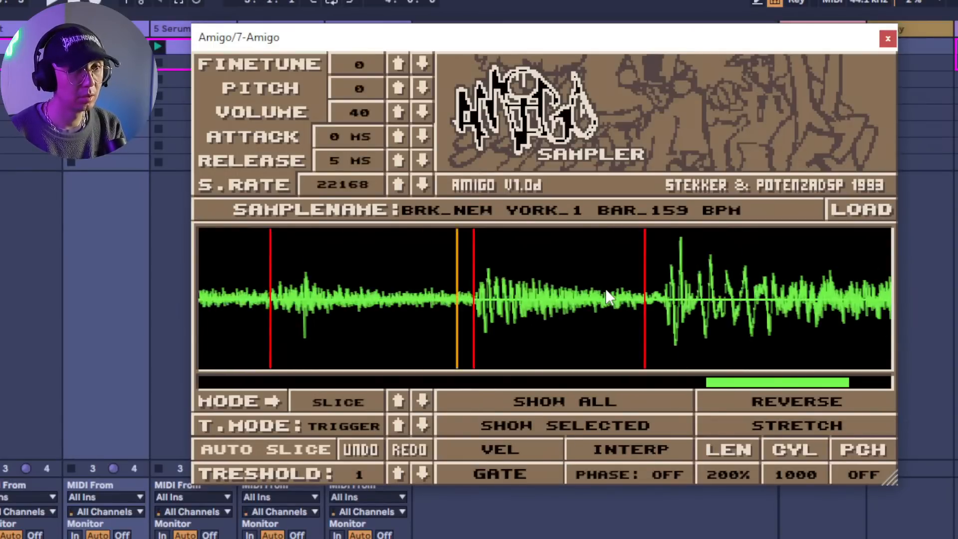
scroll(759, 303, up, 4)
drag(478, 312, 556, 324)
scroll(488, 309, down, 4)
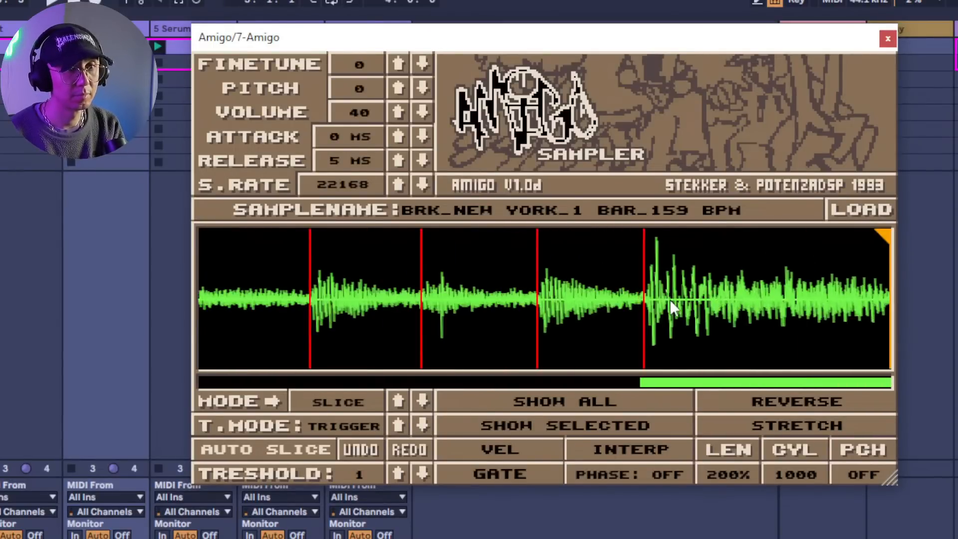
scroll(670, 300, down, 2)
scroll(672, 308, down, 2)
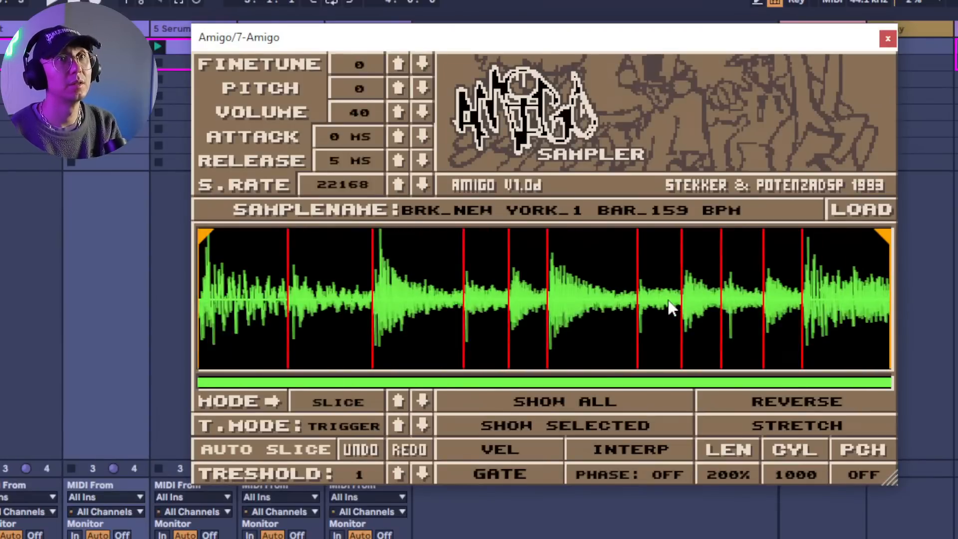
click(888, 35)
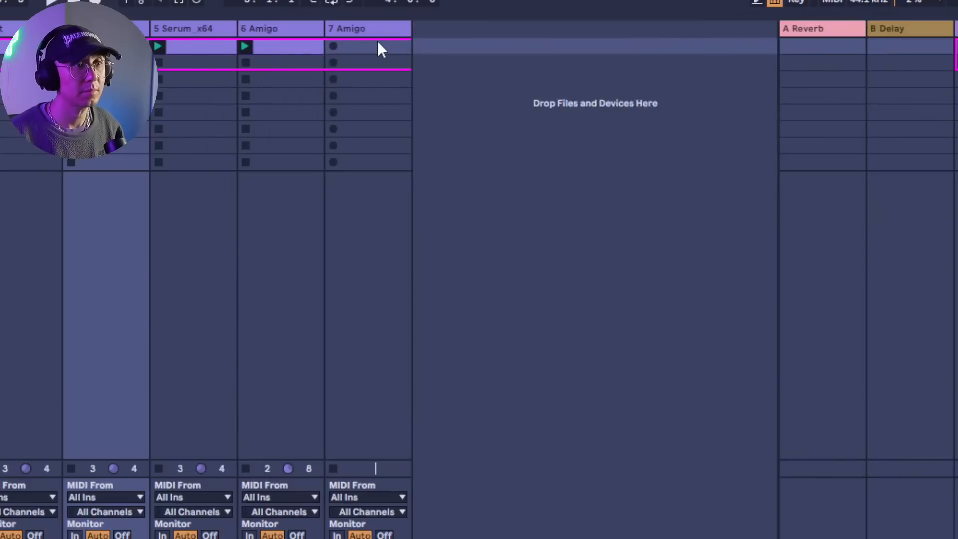
Create a MIDI clip in the first slot of the 7 Amigo track, launch it and solo the track.
double_click(378, 45)
click(333, 46)
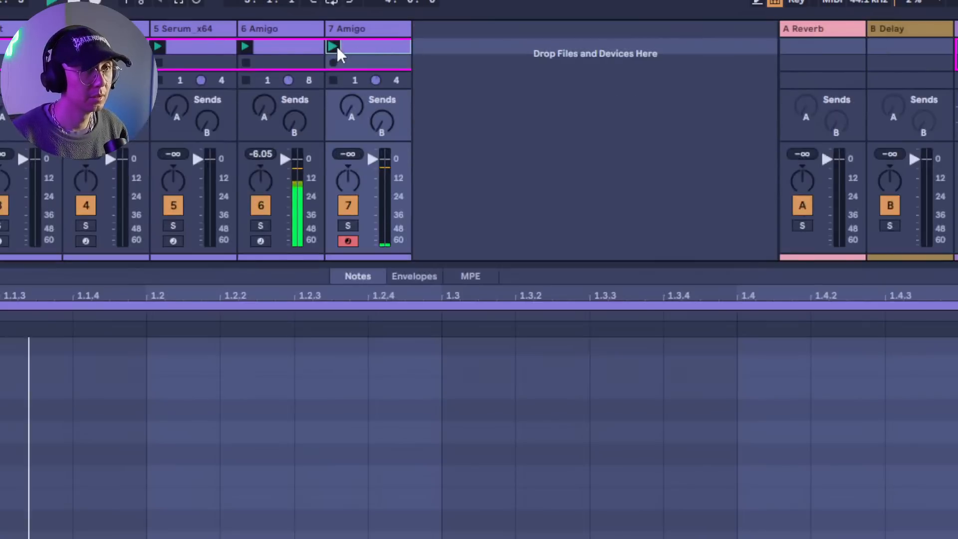
click(348, 227)
Add an eighth-note C3 and C#3 pair on the first beat and duplicate it across all four beats of bar 1.
scroll(479, 434, down, 2)
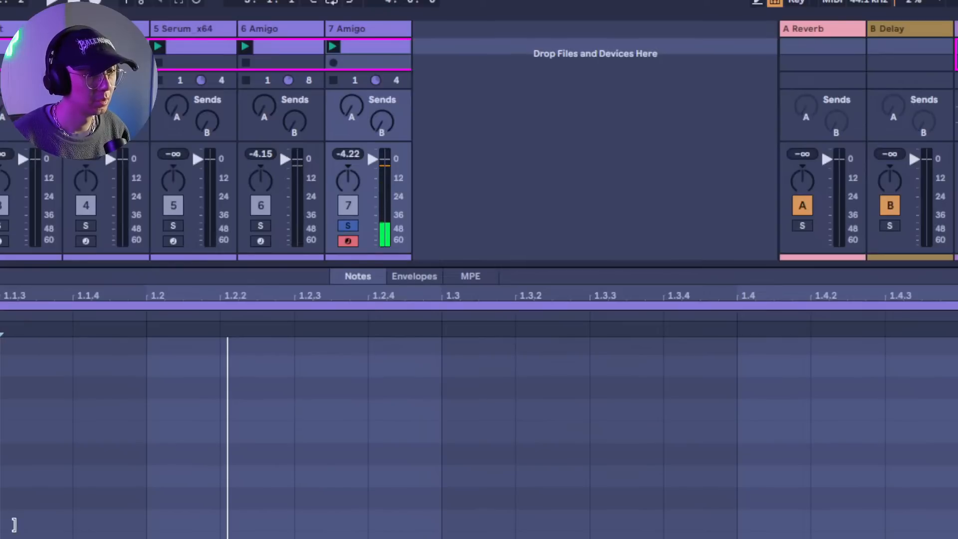
double_click(18, 520)
drag(39, 523, 43, 506)
drag(90, 416, 1, 521)
key(ctrl+d)
key(space)
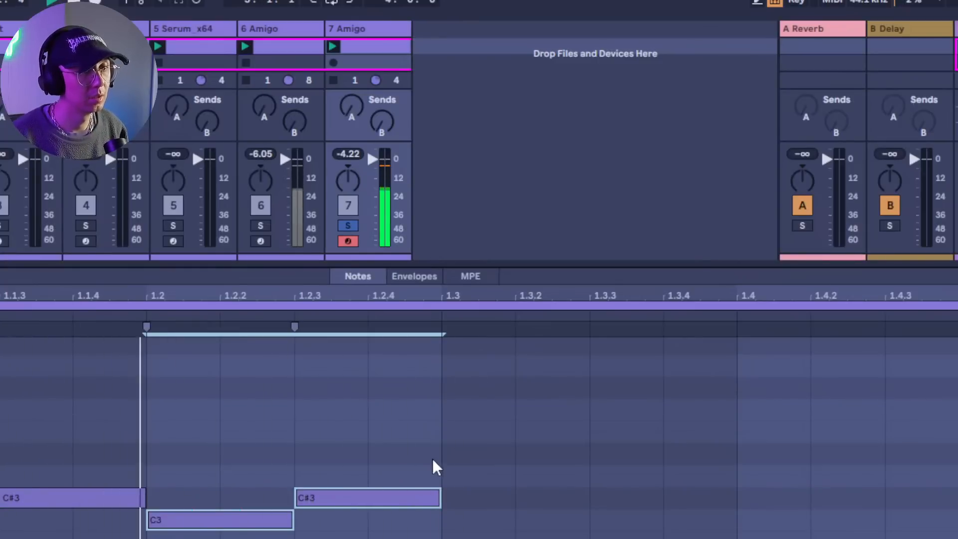
key(ctrl+d)
key(ctrl+d)
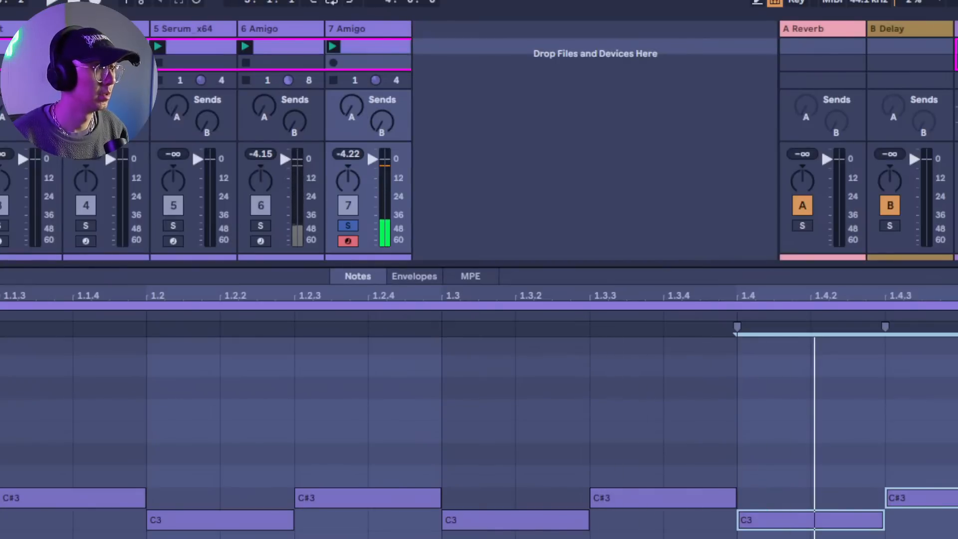
Replace beat four's pair with D3 and D#3, add a sixteenth-note E3 ending the bar, and shorten D#3 to meet it.
click(1, 219)
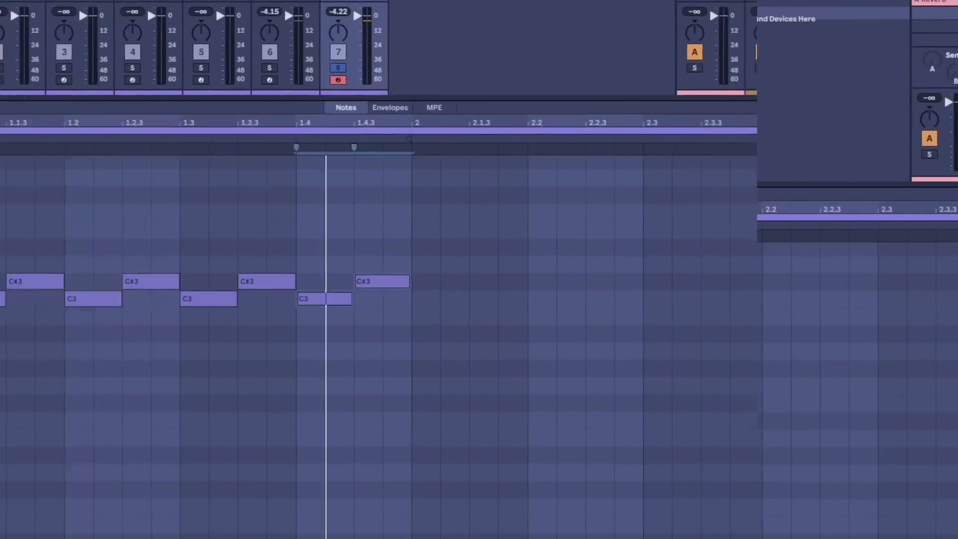
click(587, 307)
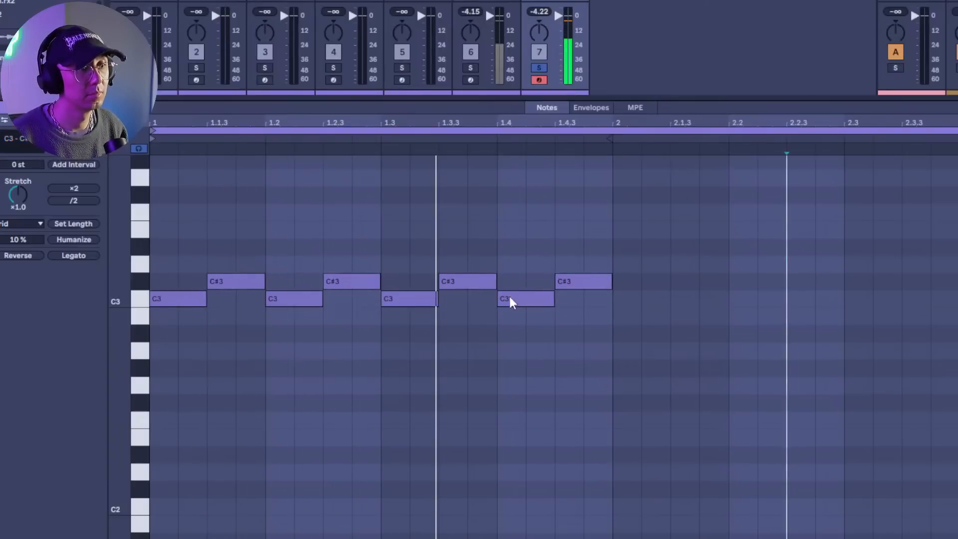
drag(511, 302, 573, 255)
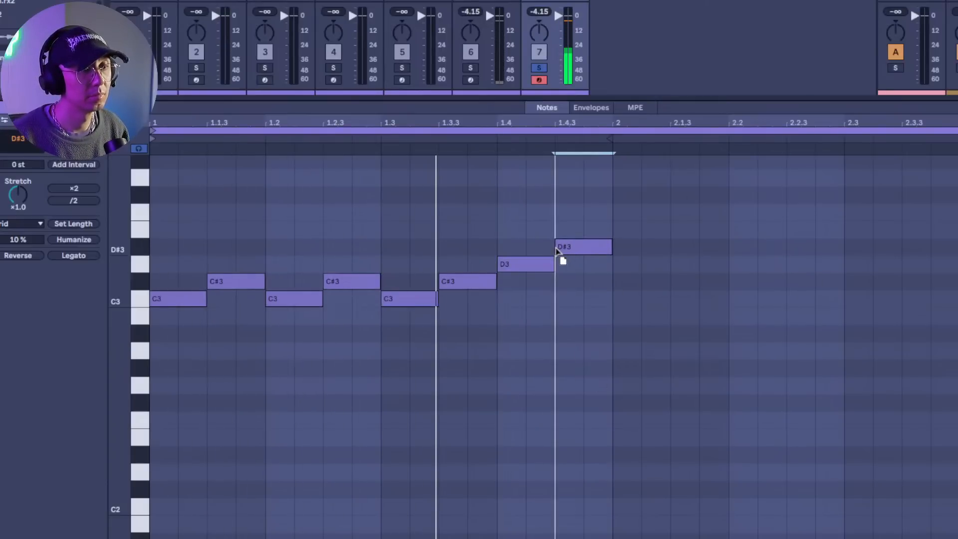
double_click(592, 230)
click(635, 249)
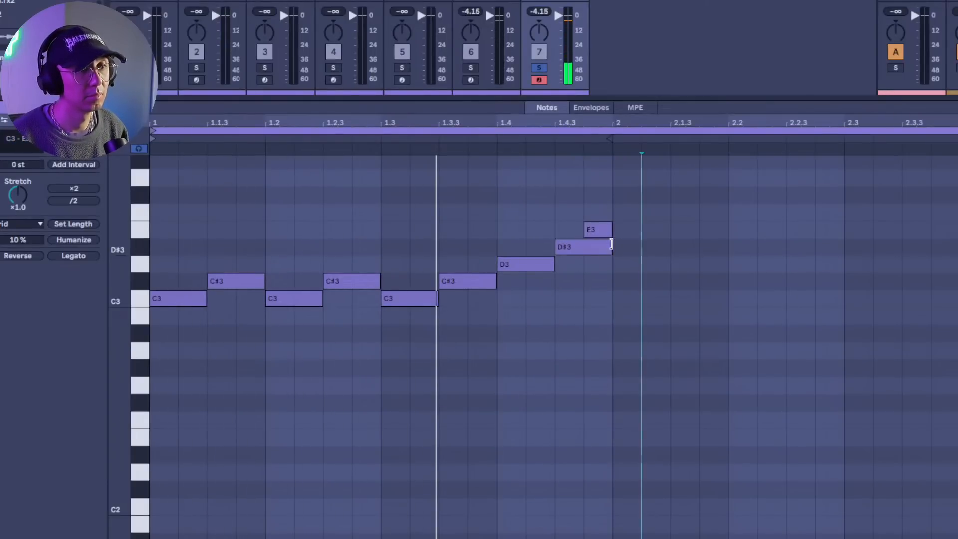
drag(612, 244, 584, 245)
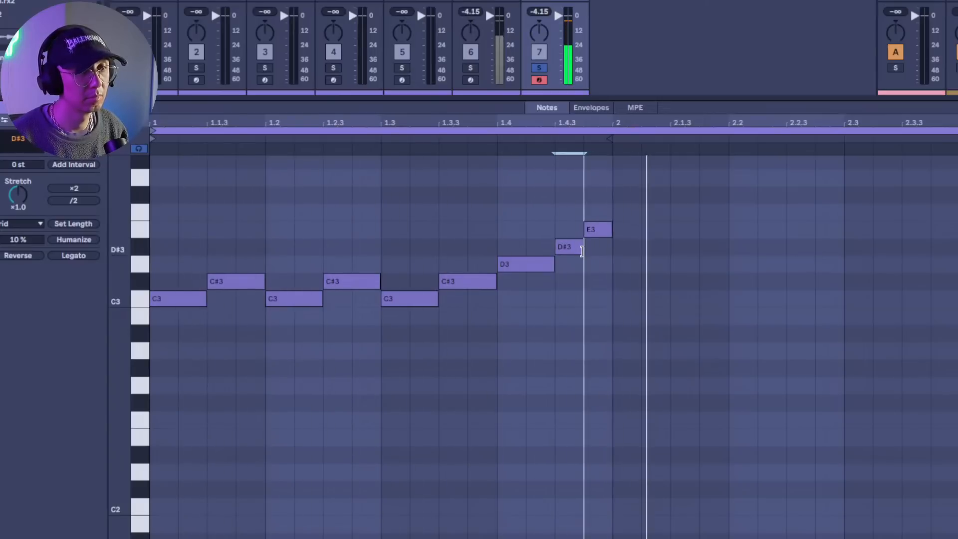
Add F3 and F#3 at the start of bar 2, with F3 an eighth long and F#3 a sixteenth at 2.1.3.
key(b)
click(627, 212)
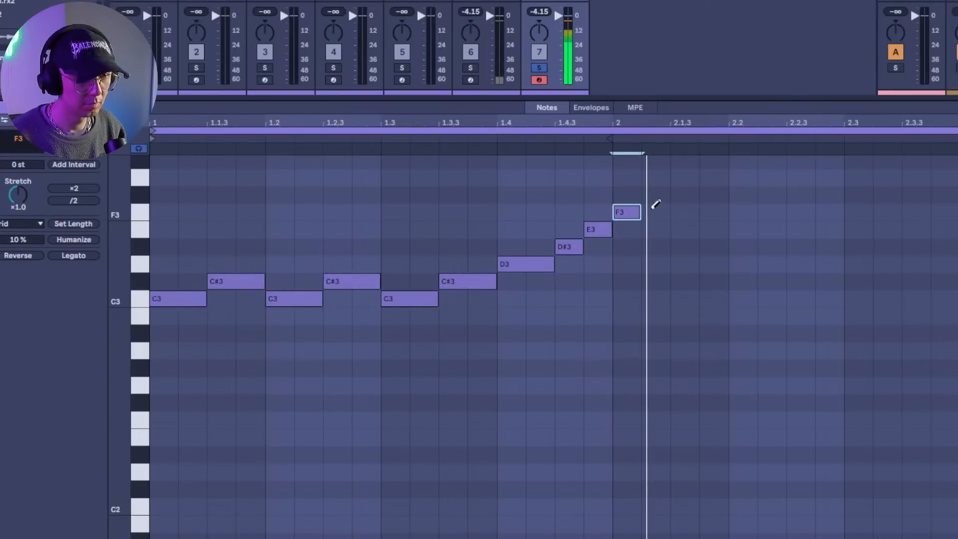
click(656, 196)
scroll(653, 349, up, 3)
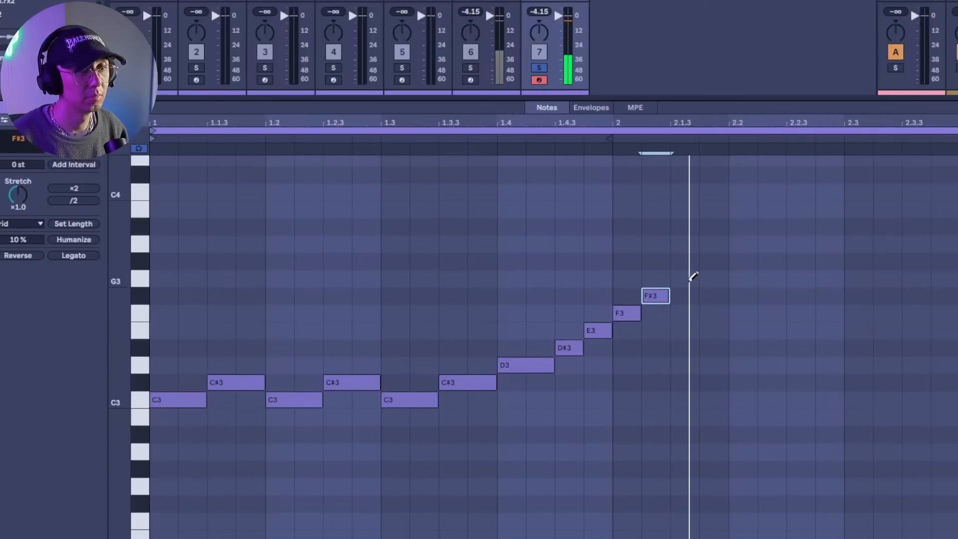
key(b)
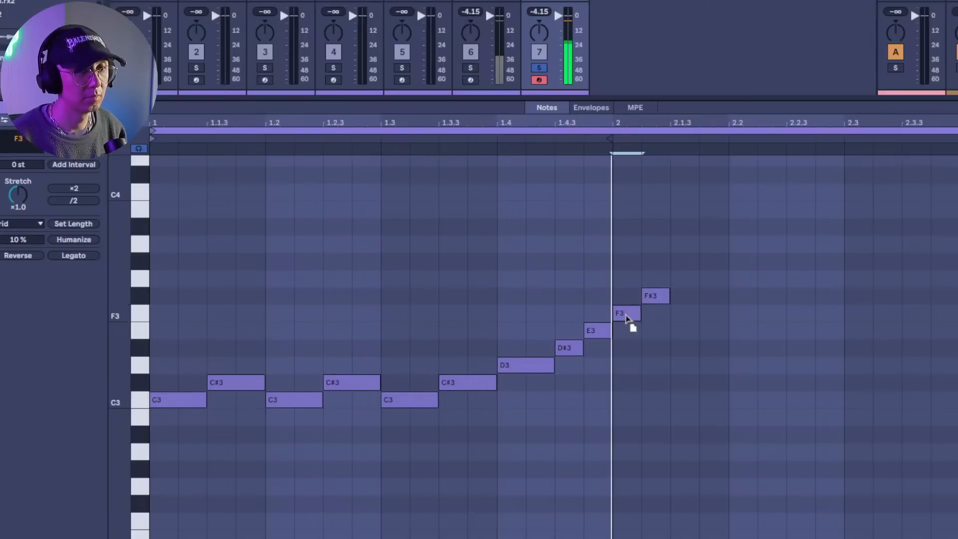
drag(640, 313, 690, 298)
Continue the ascending run with sixteenth-note G3, G#3 and A3 from 2.1.4, discarding the extra A#3, and play the clip.
double_click(714, 280)
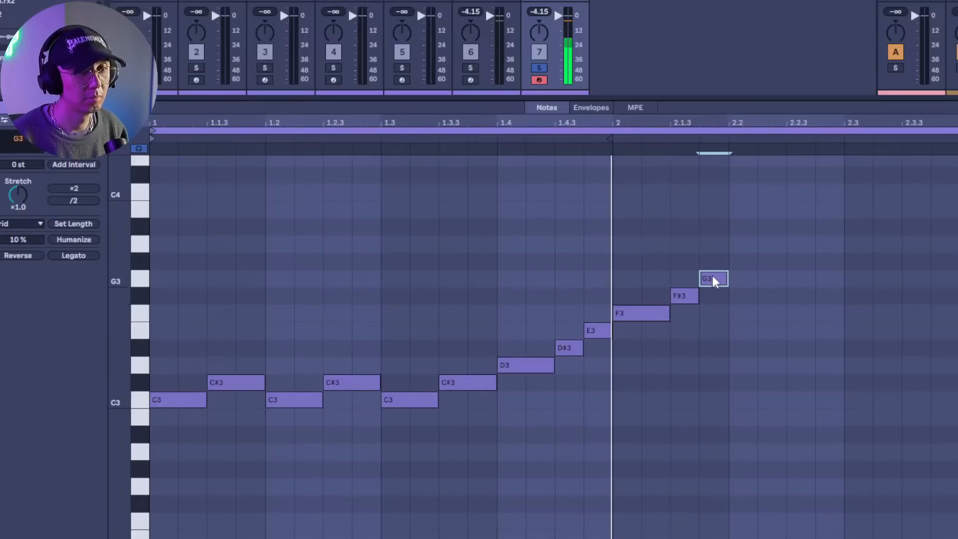
double_click(751, 244)
drag(752, 244, 779, 245)
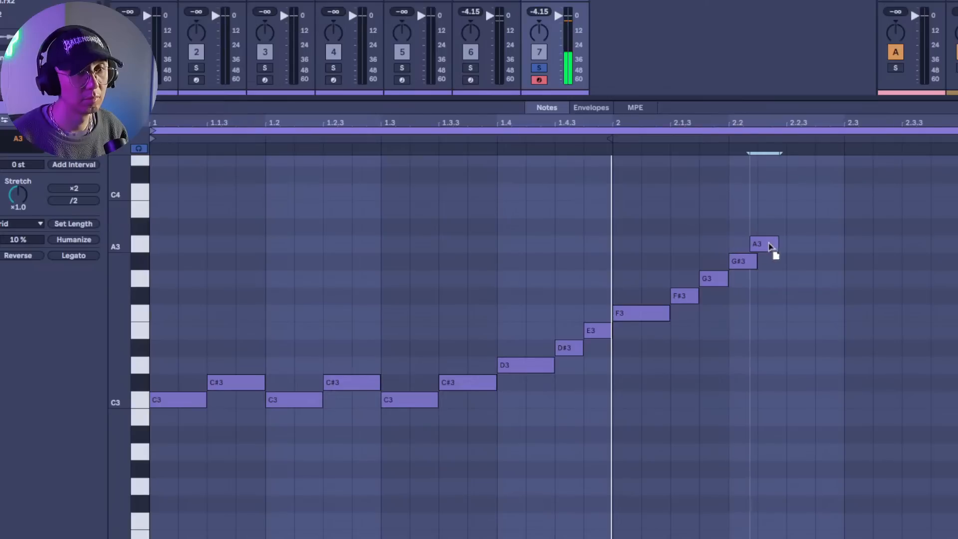
click(801, 225)
drag(818, 220, 677, 218)
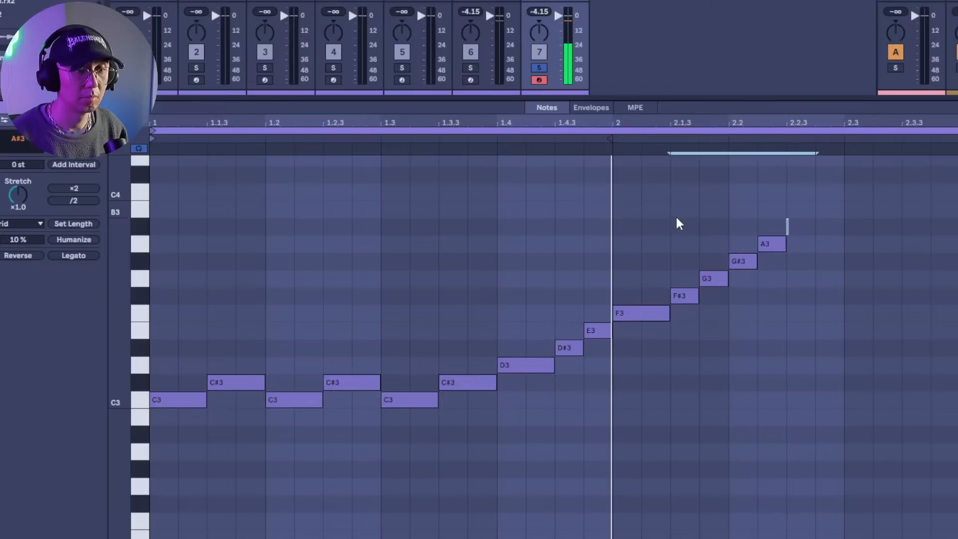
key(space)
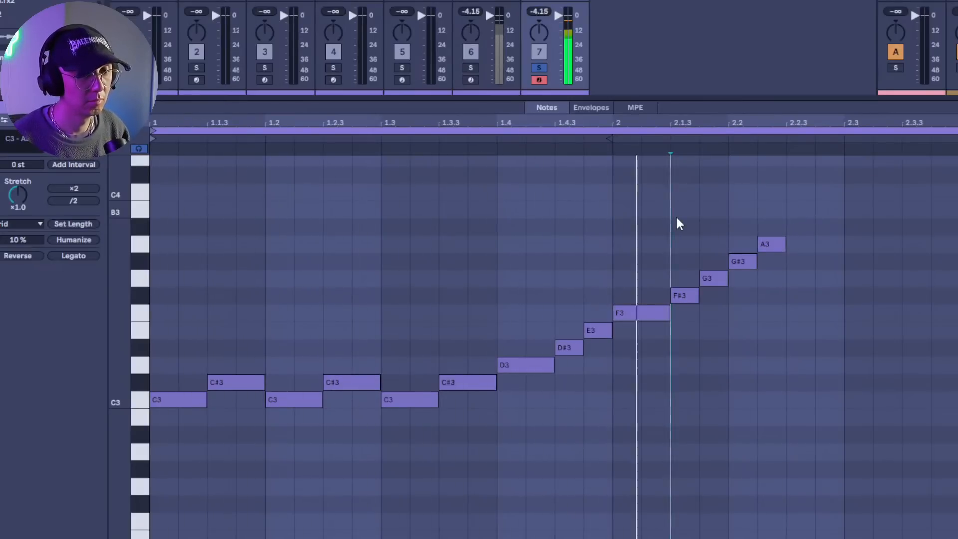
Duplicate the F3 to A3 run and shift the copy earlier so it starts at 2.2.3, directly after the original.
drag(840, 209, 652, 319)
key(ctrl+d)
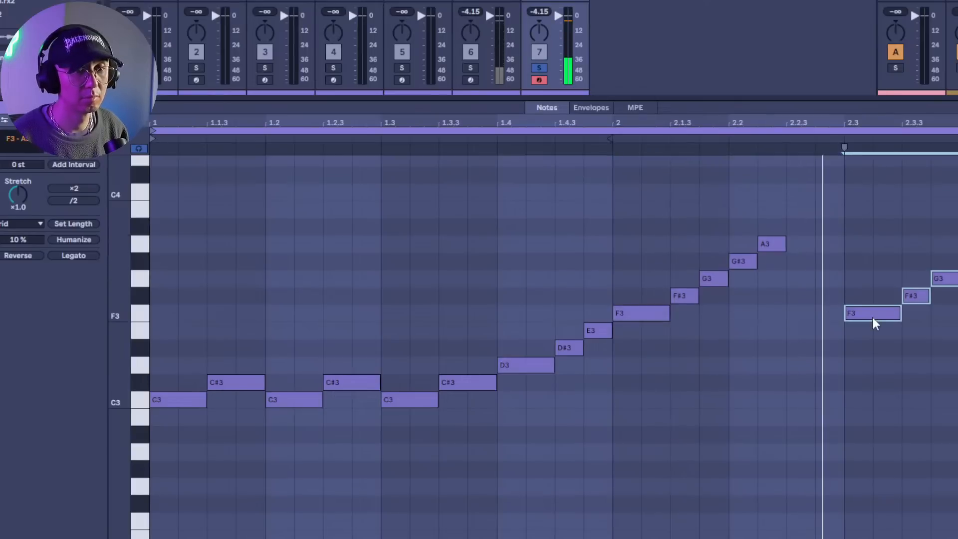
key(Left)
key(Left)
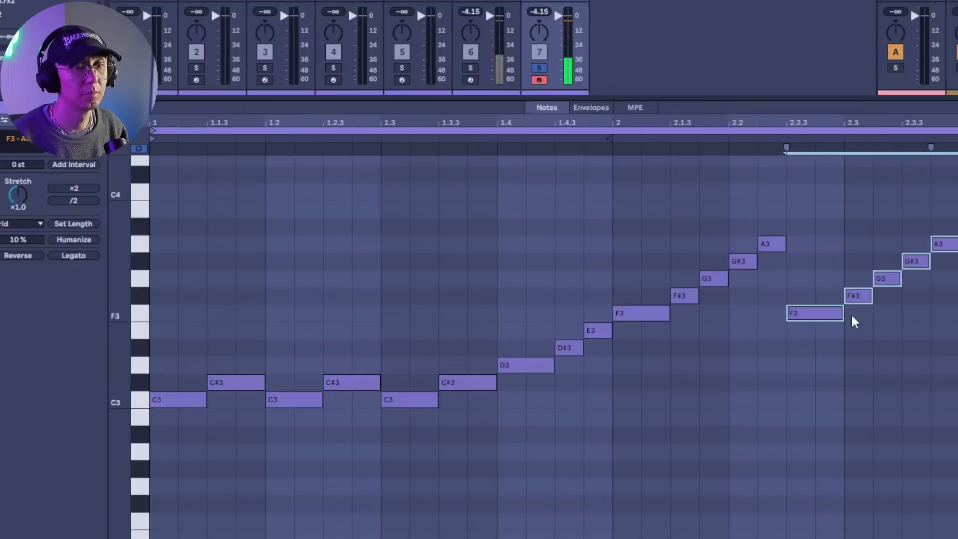
click(813, 317)
drag(813, 317, 957, 317)
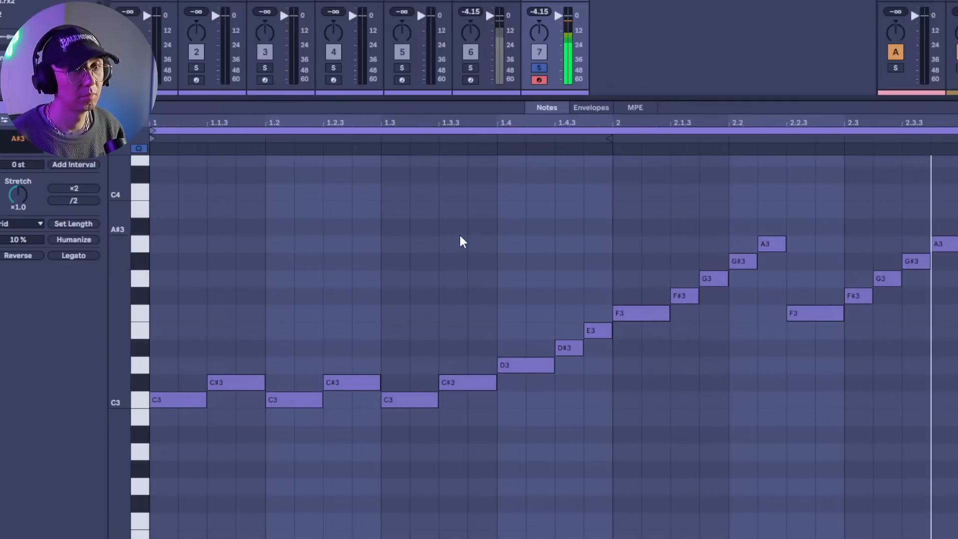
Audition the resequenced break together with the other tracks and soloed, and stop playback.
click(539, 69)
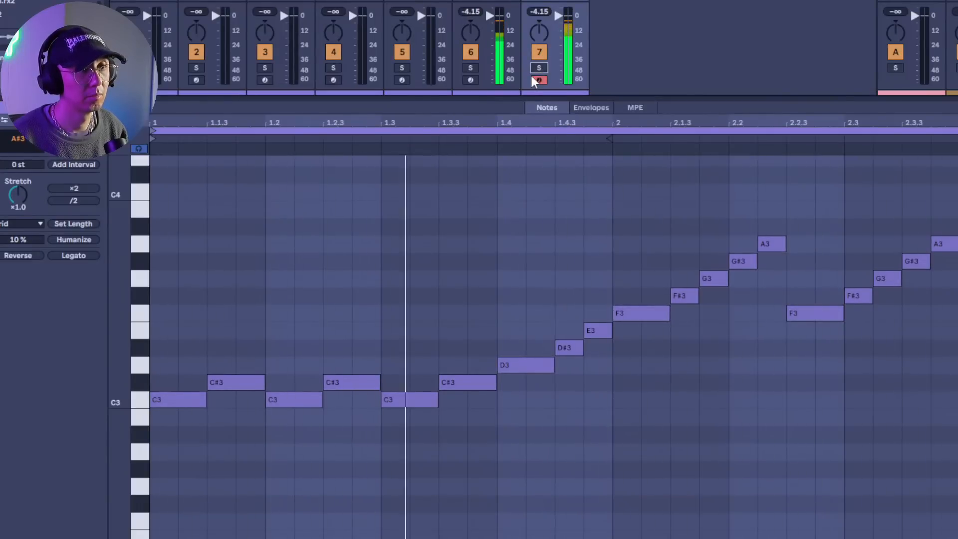
click(539, 68)
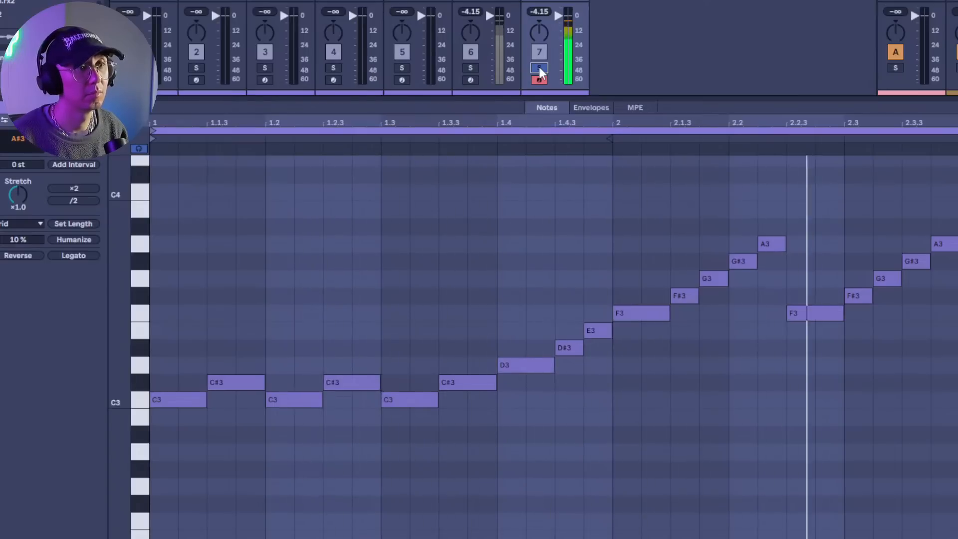
key(space)
click(422, 203)
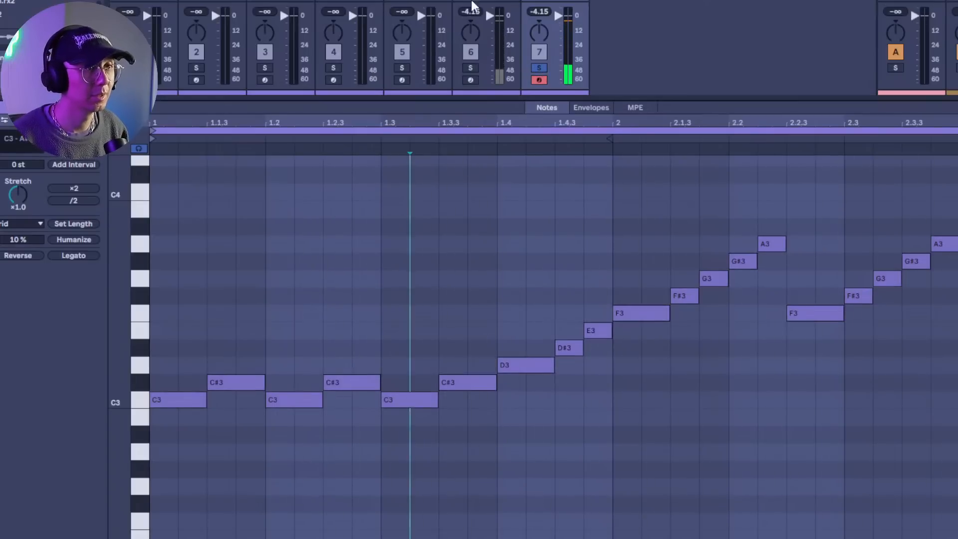
Open track 7's Amigo sampler window, move it to the middle of the session view and play the clip.
click(539, 0)
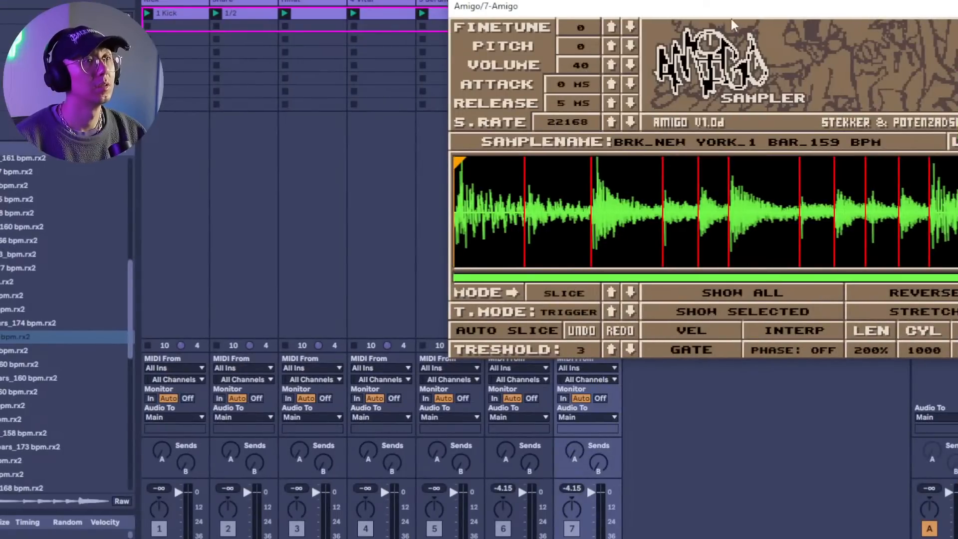
drag(734, 8, 544, 120)
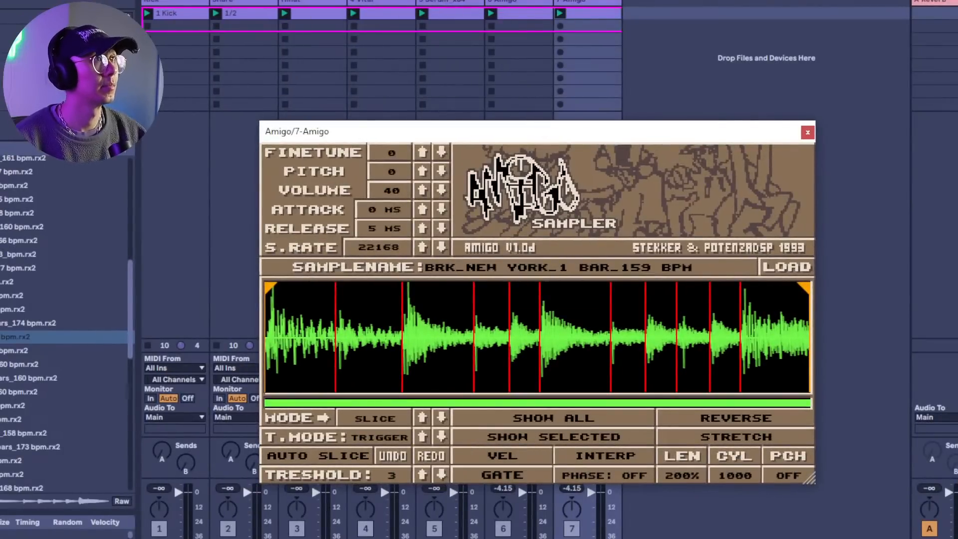
click(379, 483)
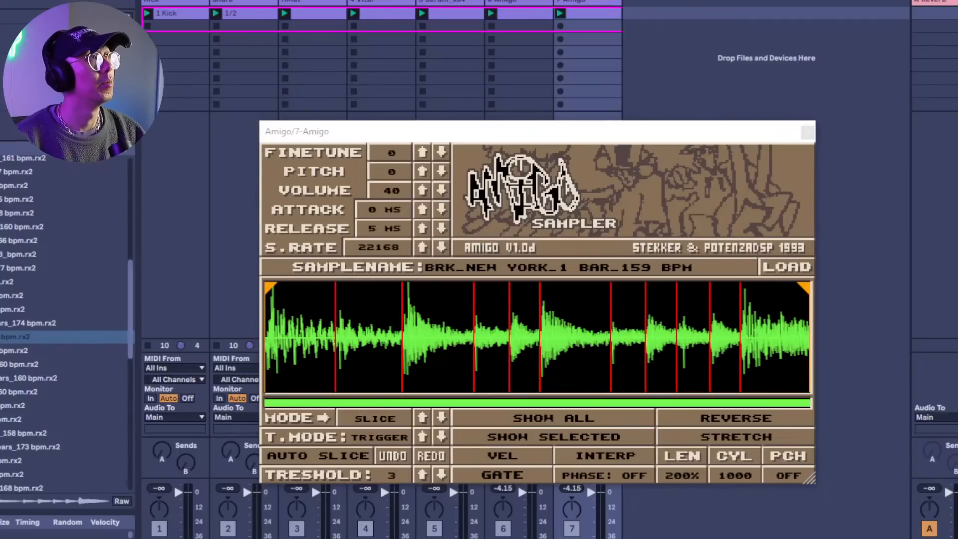
click(734, 42)
key(space)
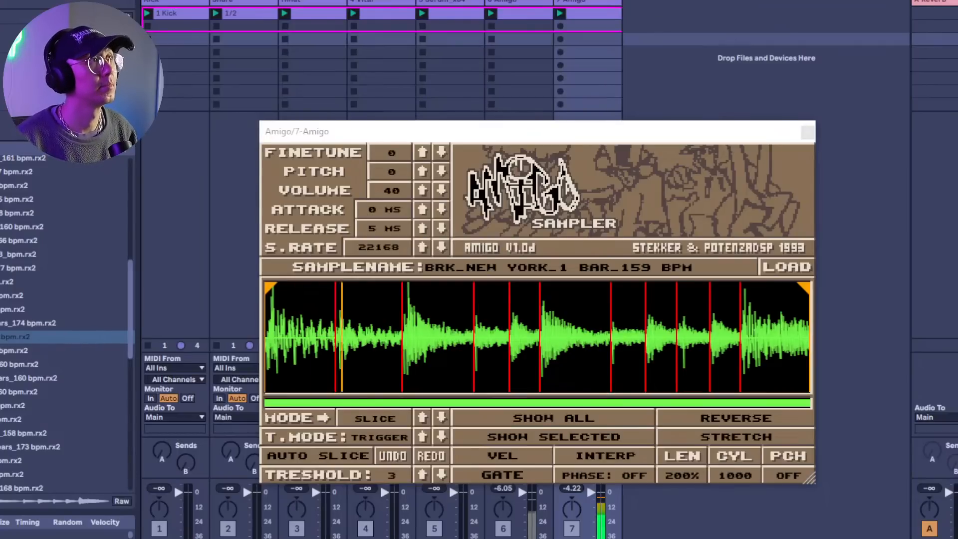
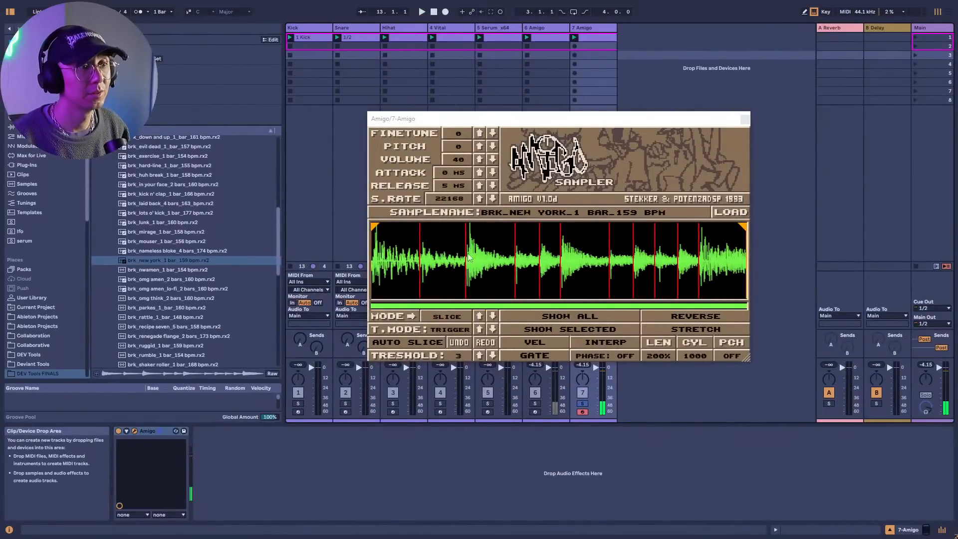
Sweep the sample rate down to 10462 and back up to 19704 during playback, and close the sampler window.
click(492, 199)
key(space)
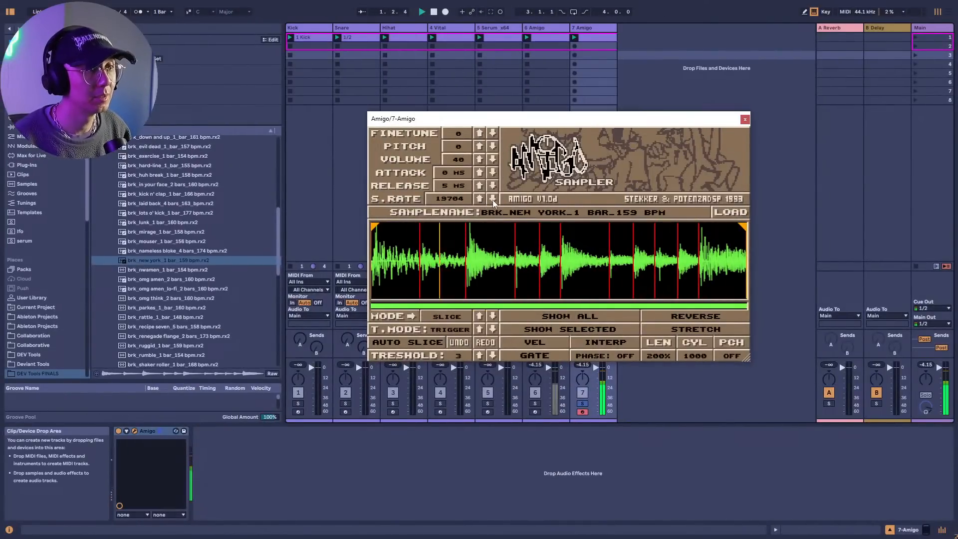
click(493, 199)
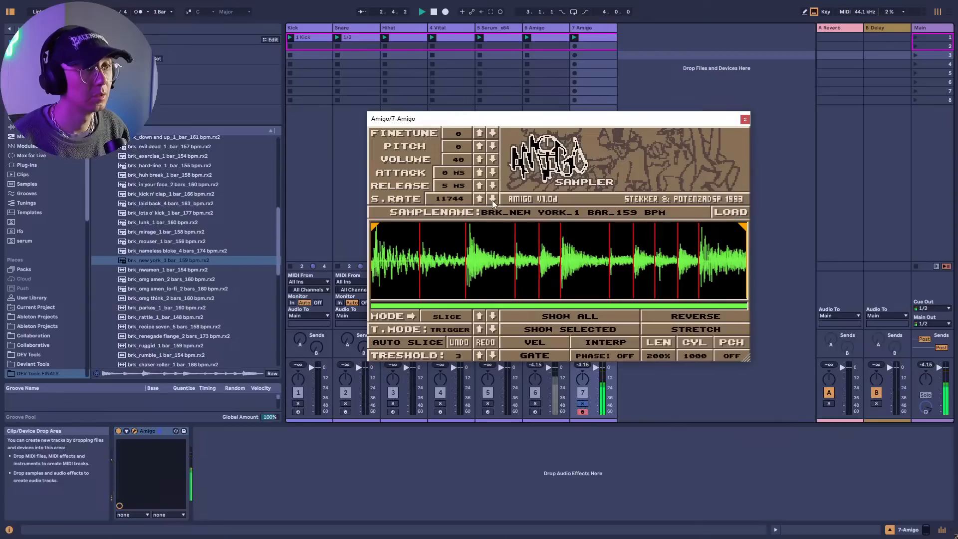
click(492, 199)
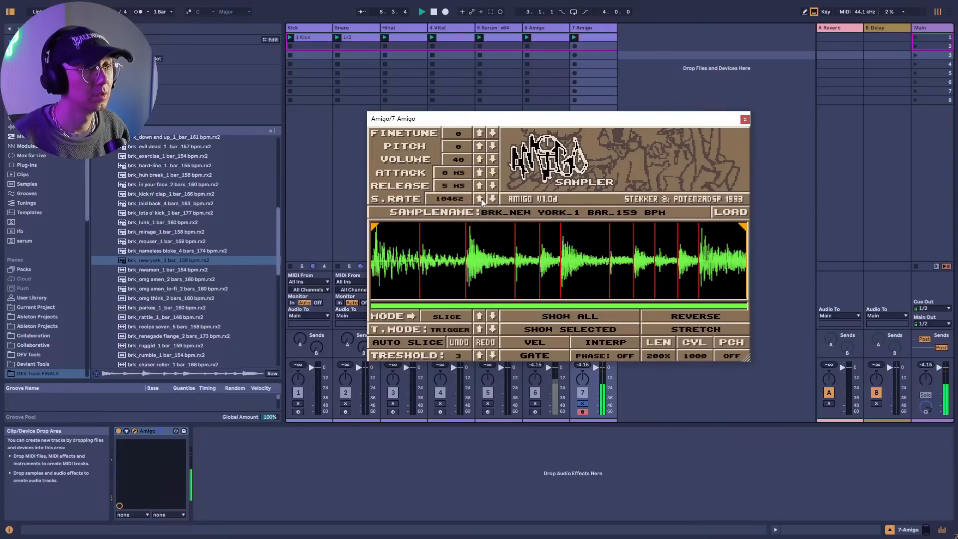
click(480, 199)
click(480, 199)
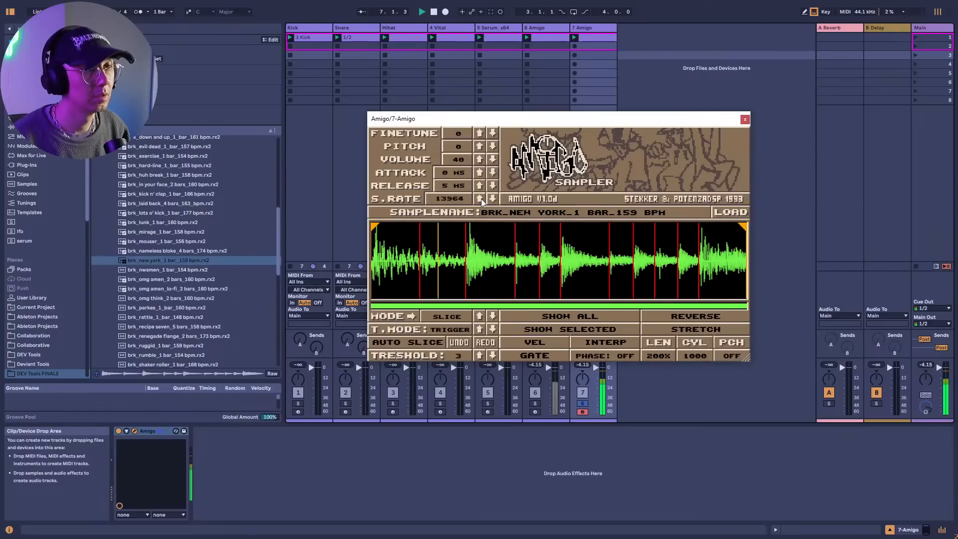
click(480, 199)
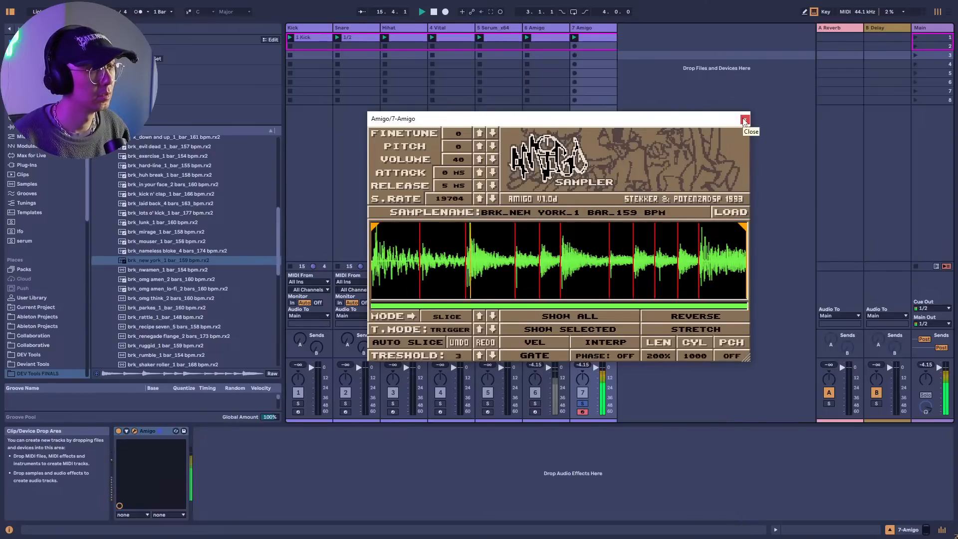
click(745, 120)
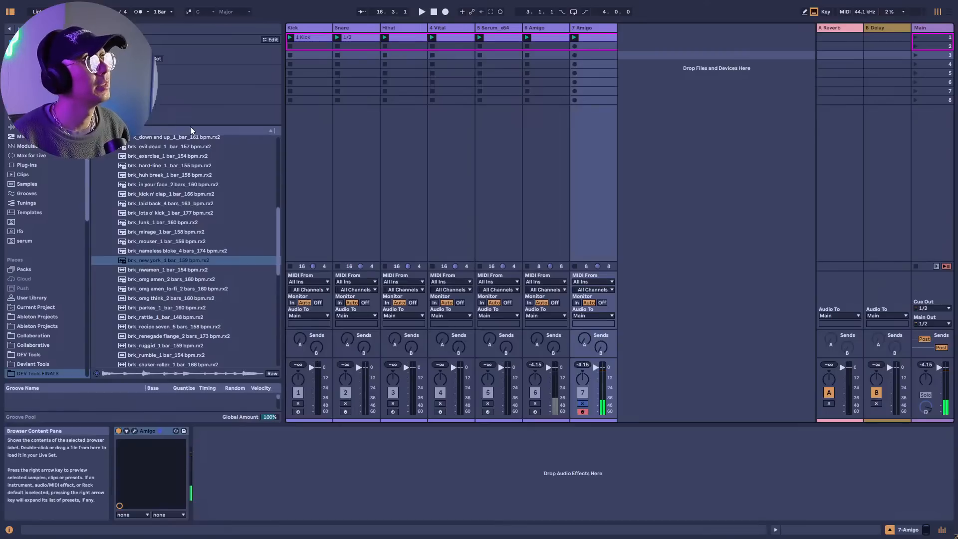
Open track 7's Amigo sampler window, search all browser content for "pro q" and add Pro-Q 3 after Amigo on the track.
click(135, 432)
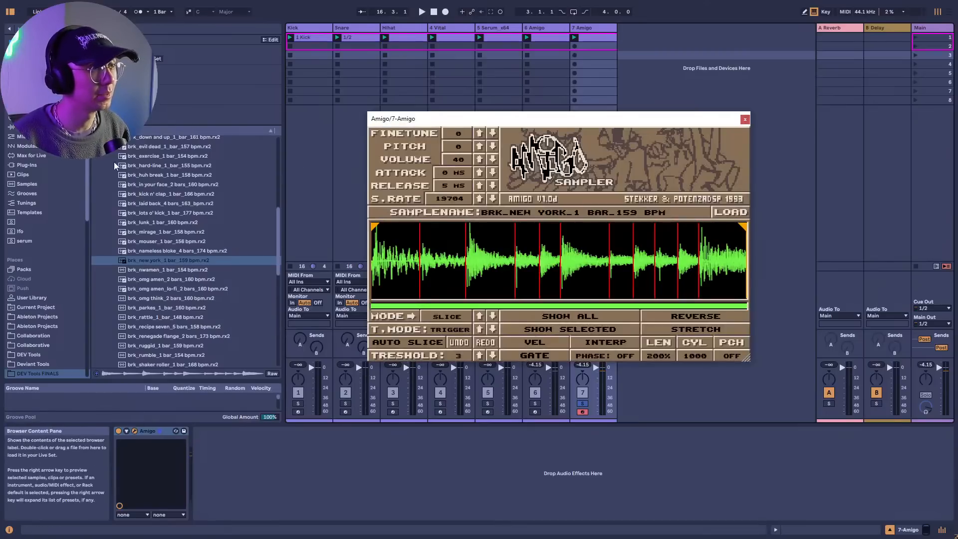
scroll(43, 244, up, 3)
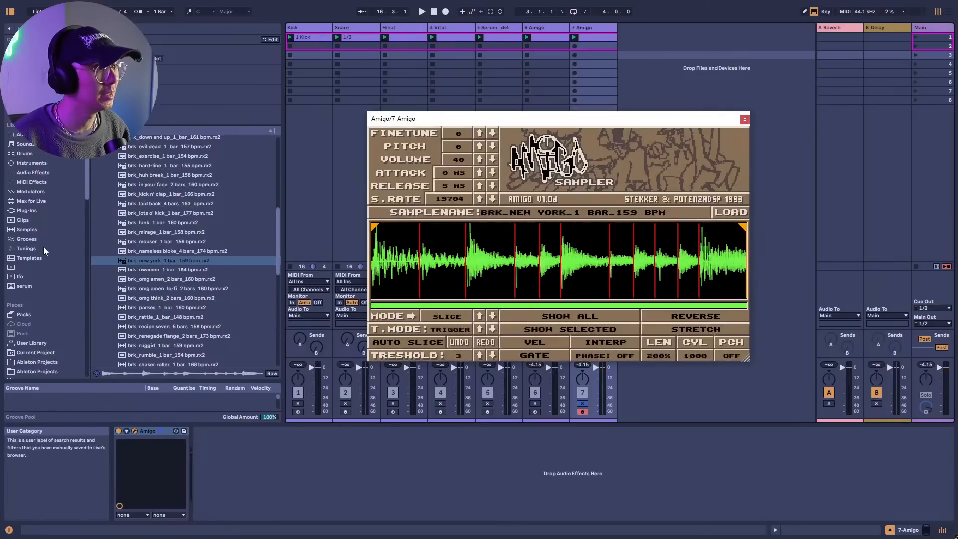
click(49, 170)
click(20, 134)
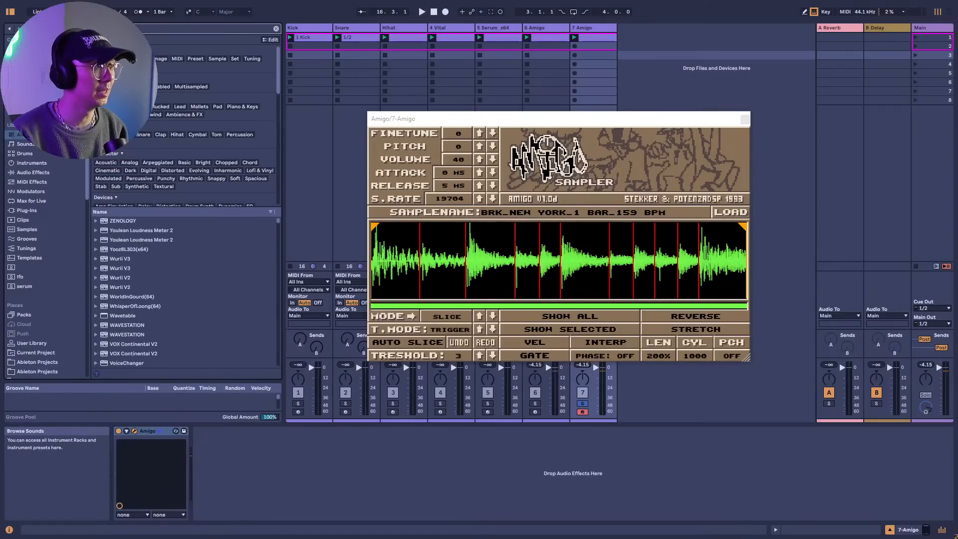
text(pro q)
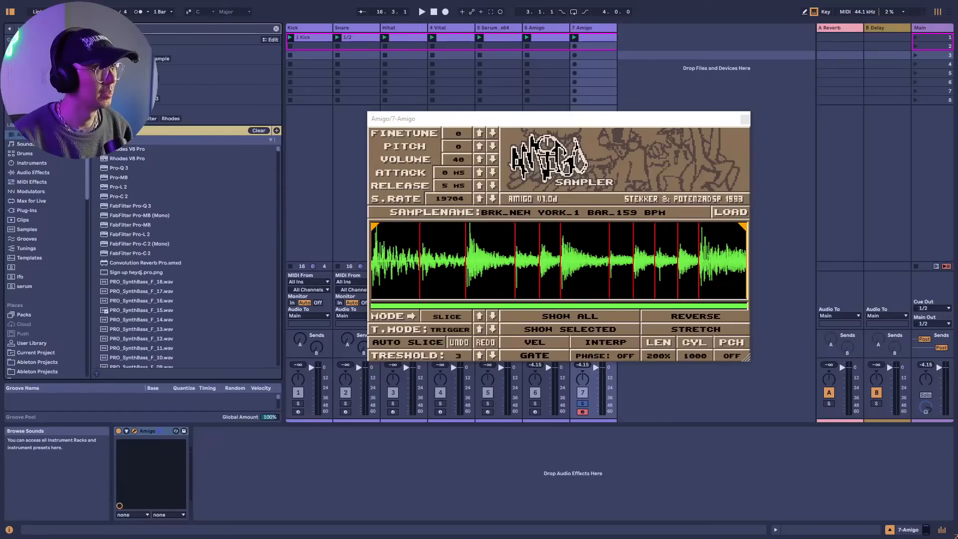
drag(129, 150, 284, 452)
During playback, add Pro-Q 3 bell boosts at about 1060 Hz, 4.2 kHz and 13.1 kHz (+6.3 dB), and close the EQ window.
key(space)
drag(571, 242, 768, 192)
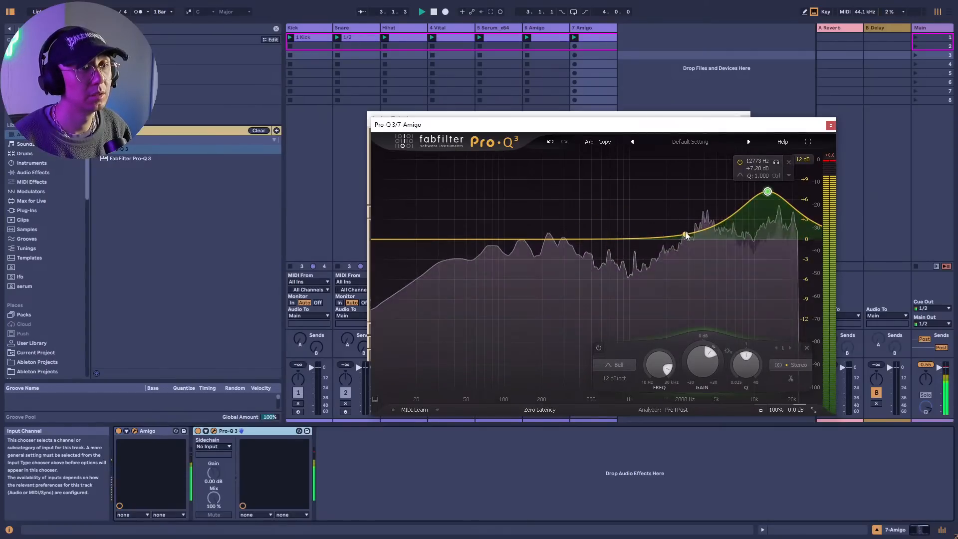
drag(687, 235, 632, 229)
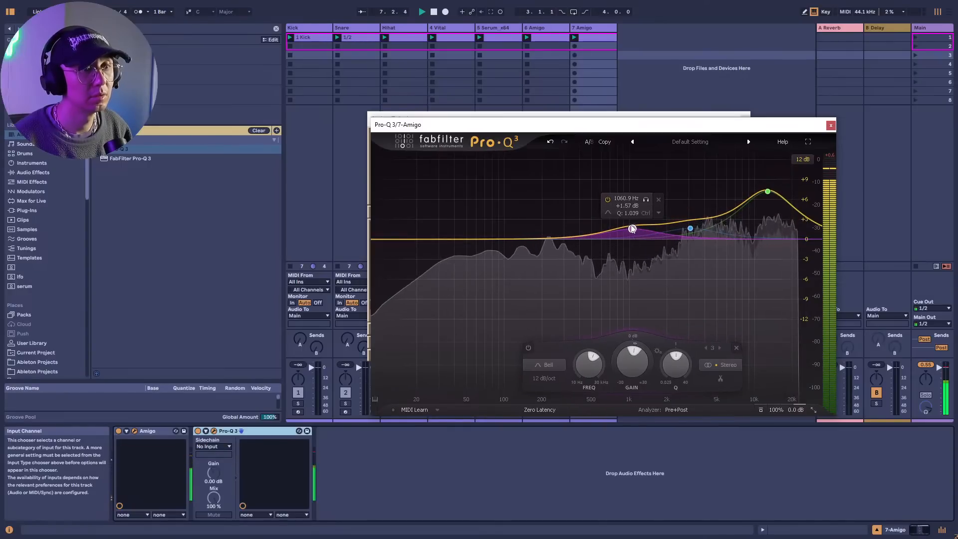
mouse_move(690, 229)
mouse_down()
mouse_move(692, 214)
mouse_move(706, 233)
mouse_up()
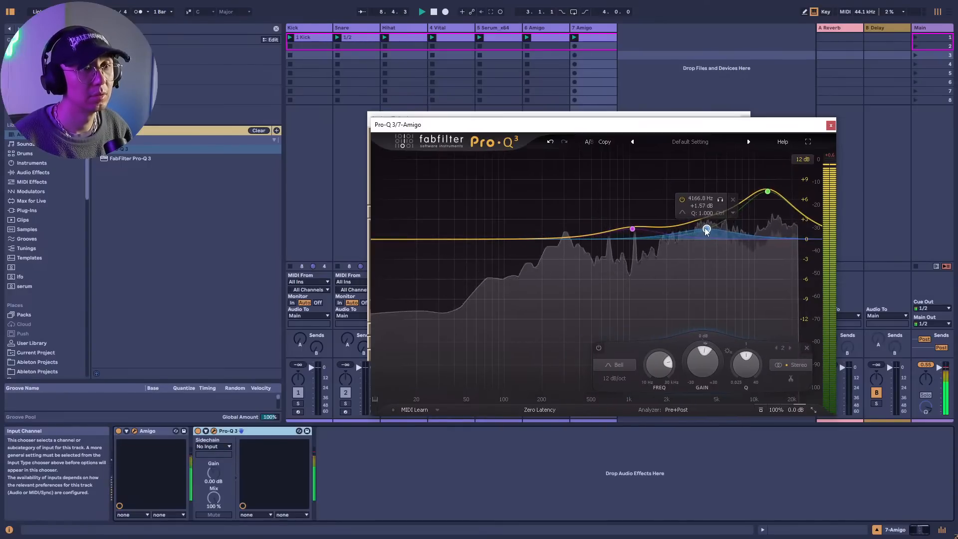
click(769, 194)
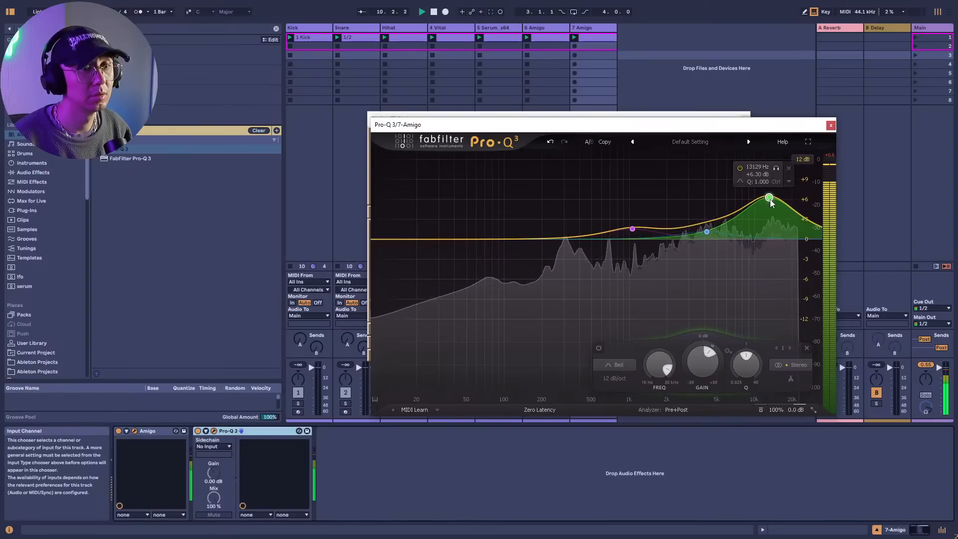
click(831, 125)
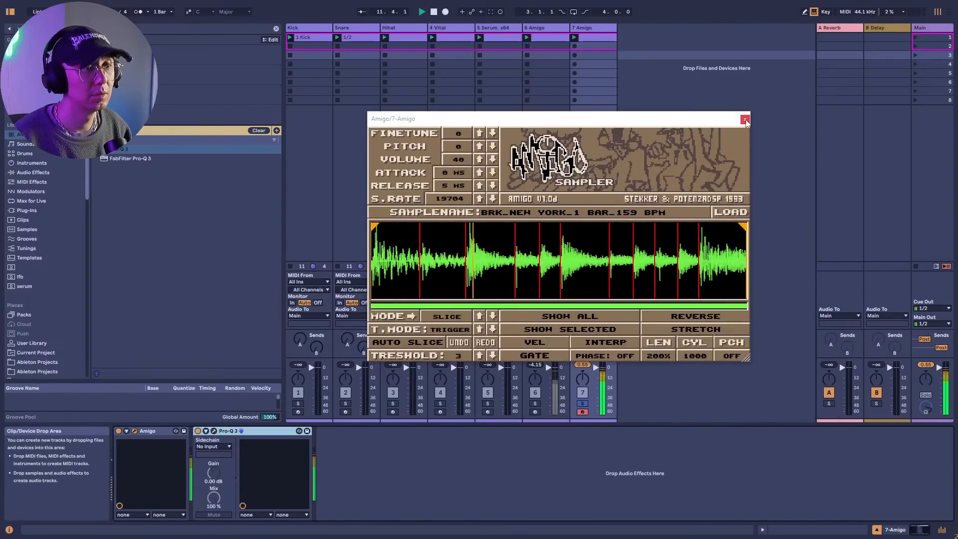
Compare the break with Pro-Q 3 bypassed and active, set Amigo's sample rate to 20864, and close the sampler window.
click(482, 199)
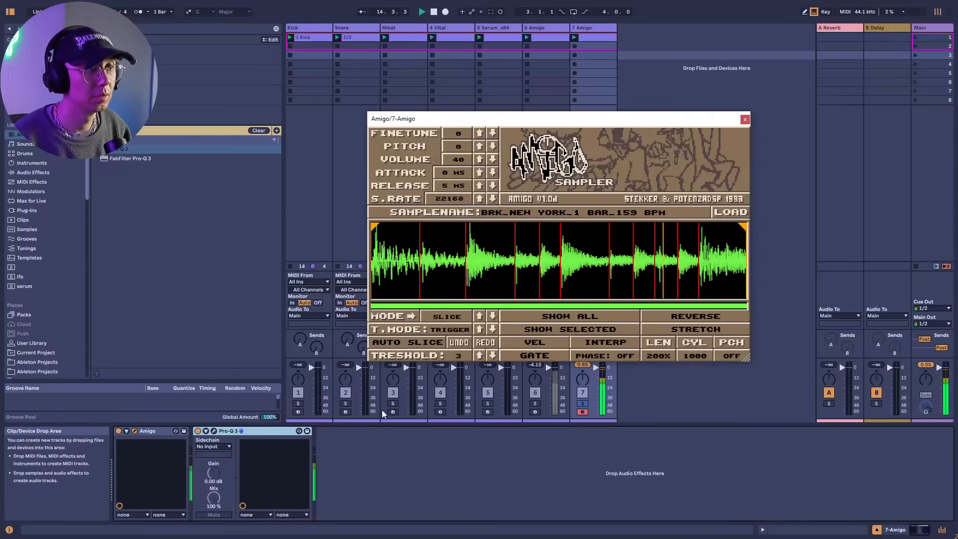
click(198, 431)
click(199, 432)
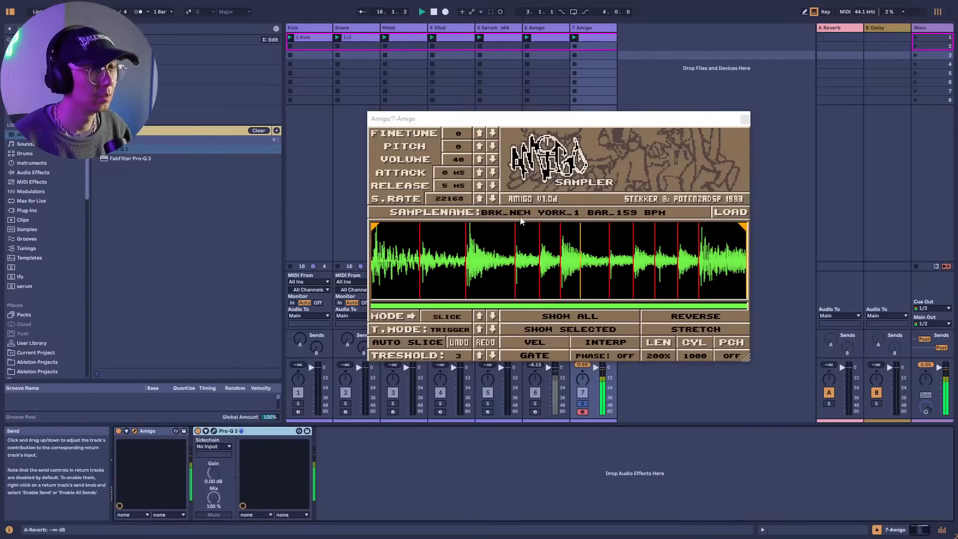
click(493, 199)
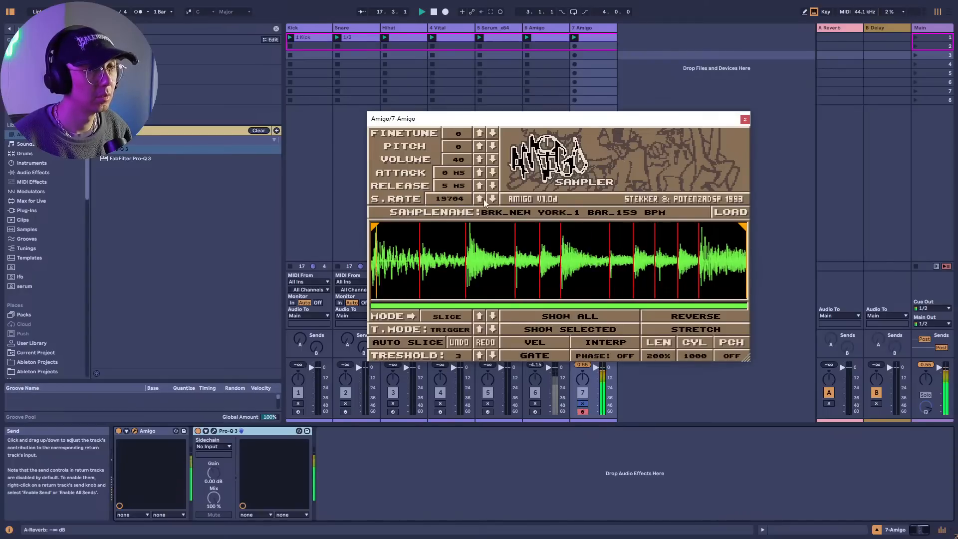
click(482, 199)
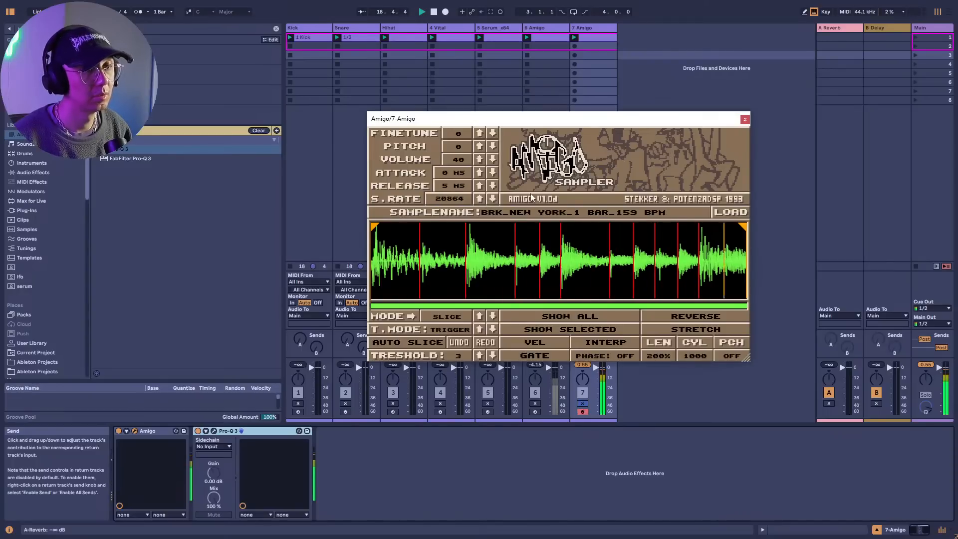
click(745, 120)
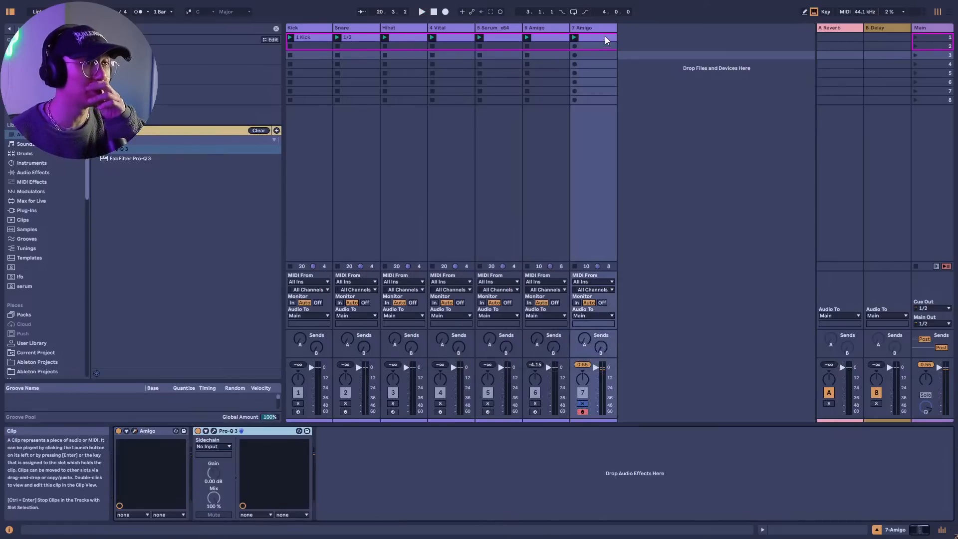
Open track 7's clip in the MIDI note editor.
double_click(605, 36)
click(394, 270)
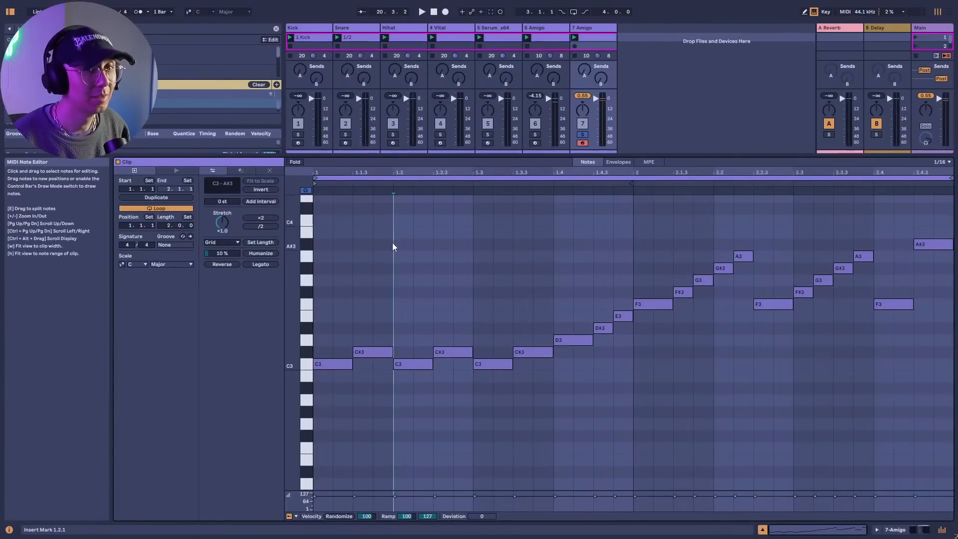
click(345, 230)
Save the Live Set in the DnB folder under the name 2024-03-24jungle.
key(ctrl+s)
key(Escape)
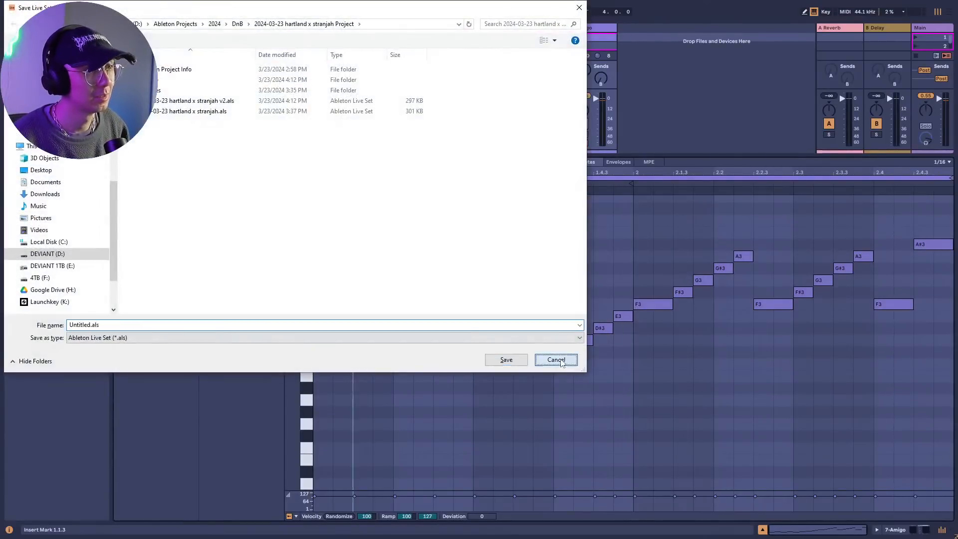
key(ctrl+s)
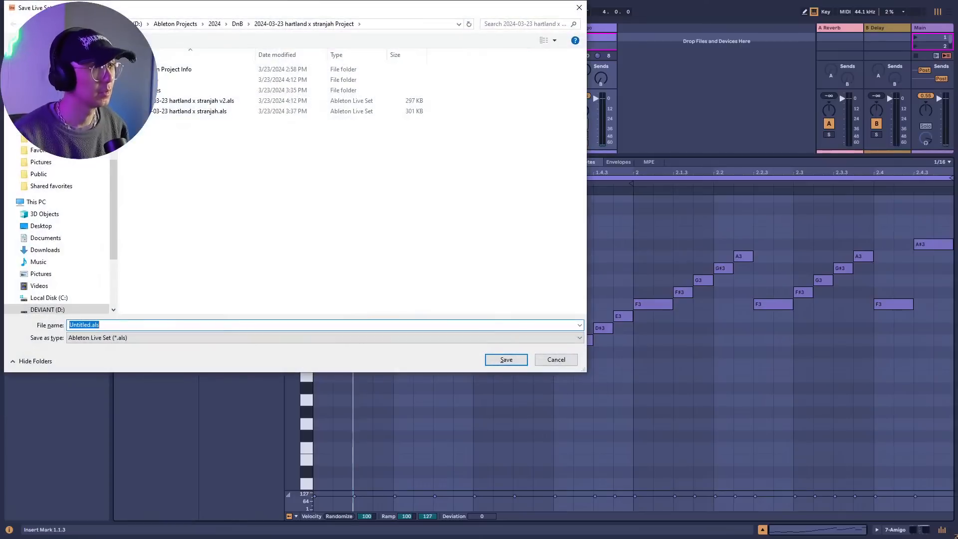
click(237, 24)
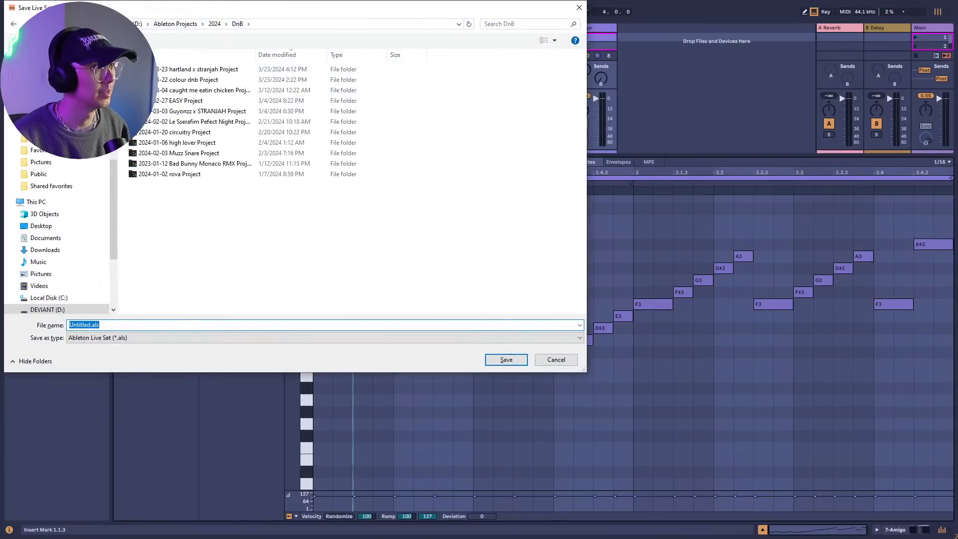
text(2024-)
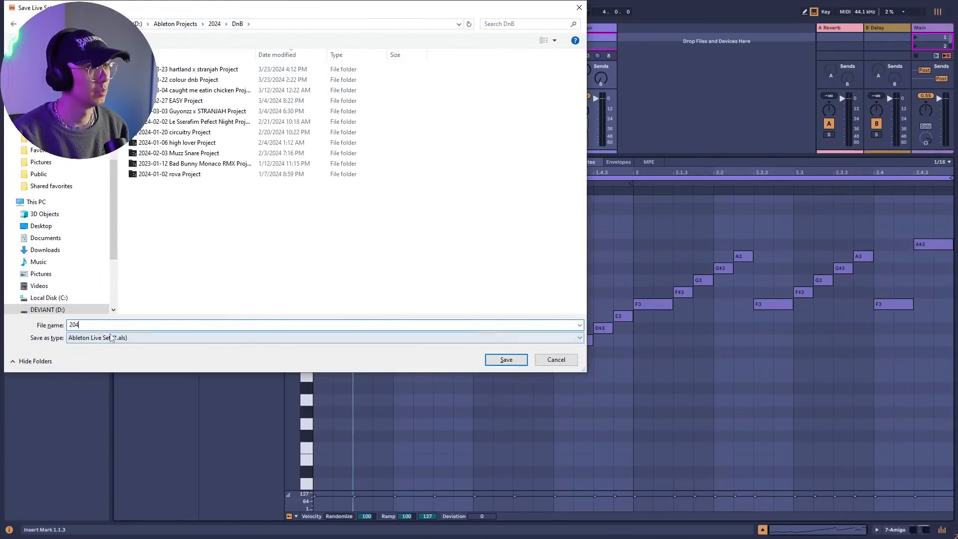
text(03-)
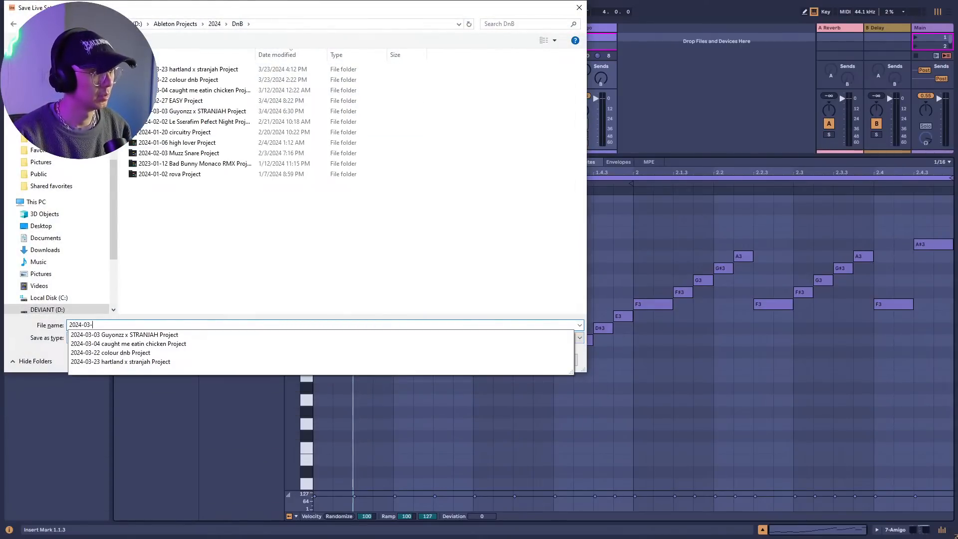
text(24jungle)
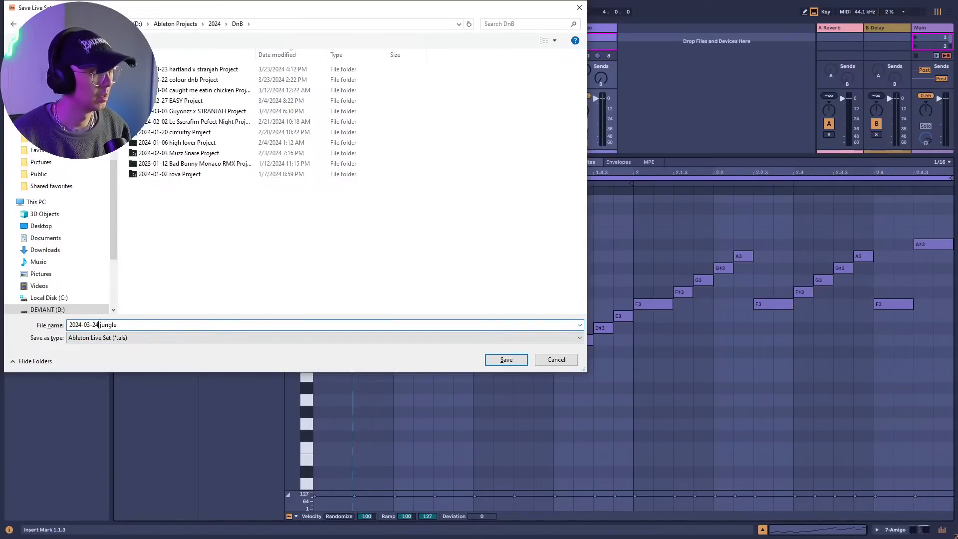
key(Return)
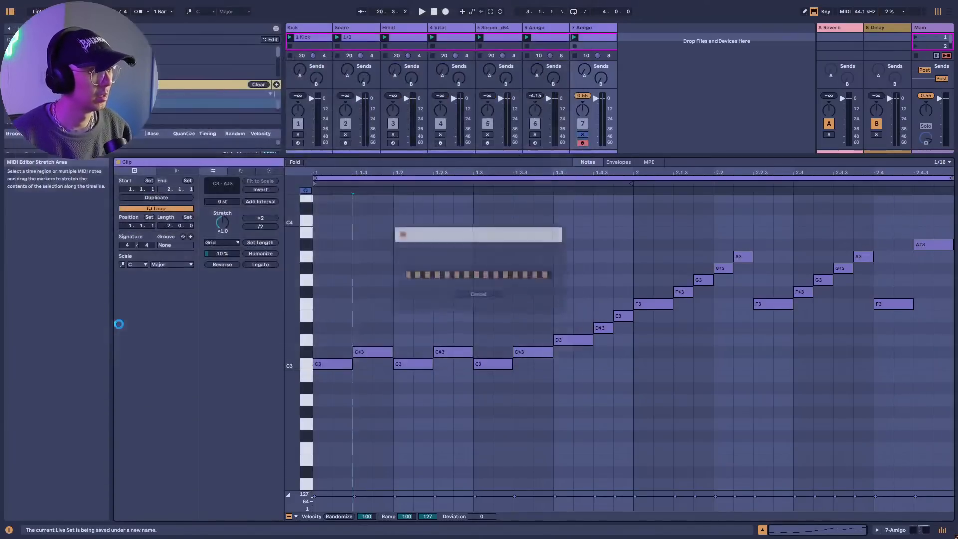
Audition track 7's break and duplicate the clip contents to make it four bars long.
click(506, 268)
key(space)
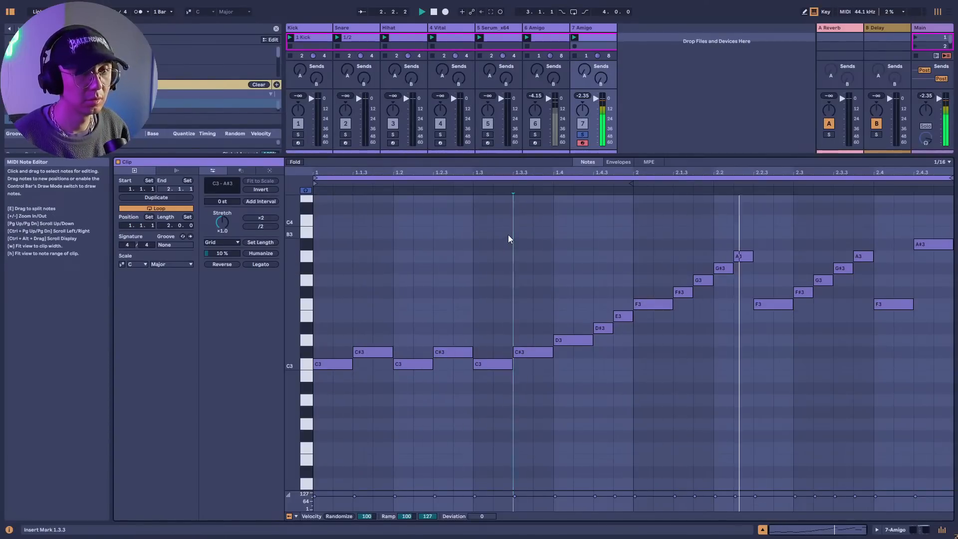
key(space)
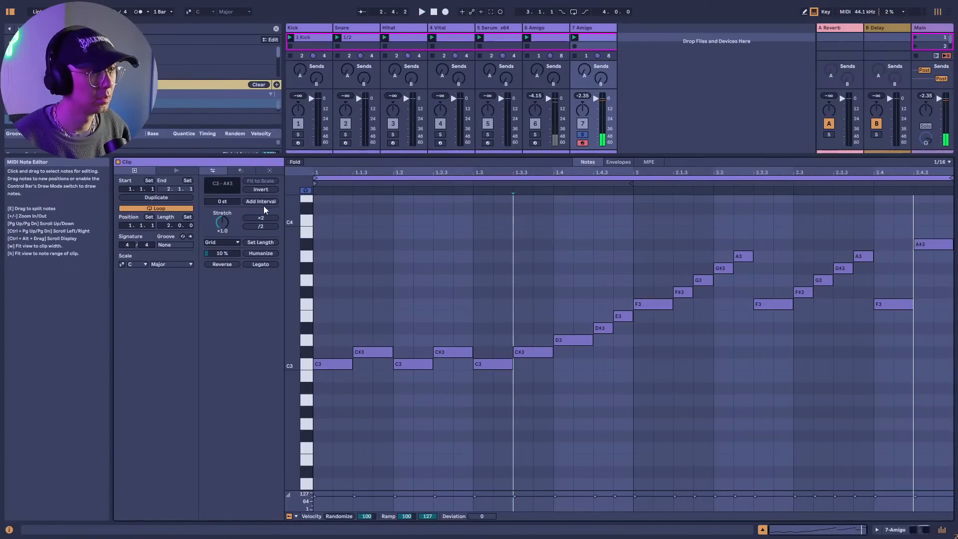
click(165, 199)
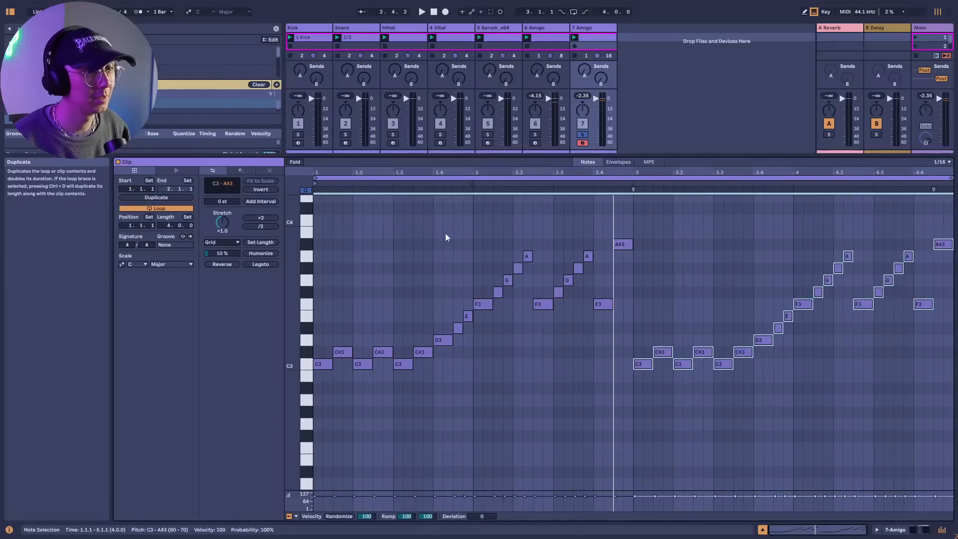
Play into the duplicated bars and delete all their notes from 3.2.3 to the end of the clip.
click(734, 250)
key(space)
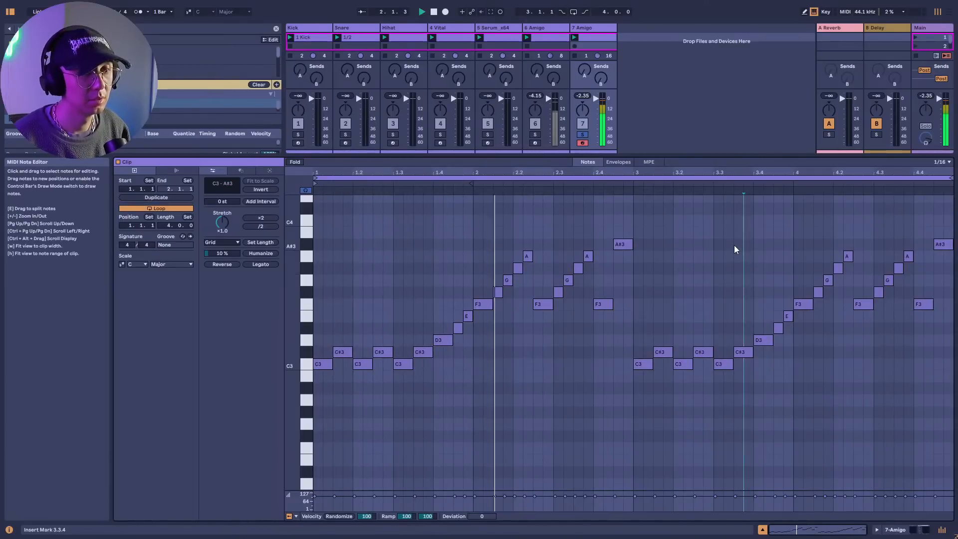
key(space)
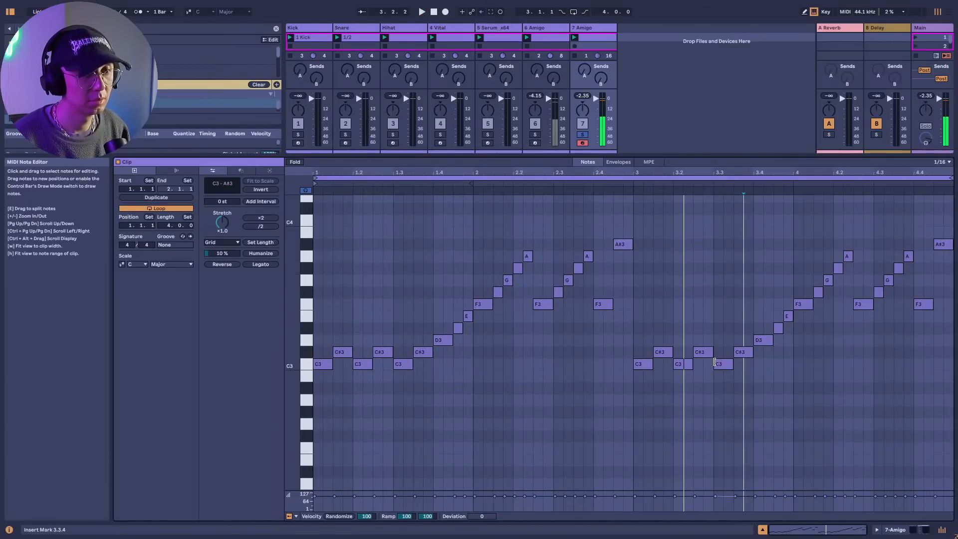
click(708, 353)
key(Delete)
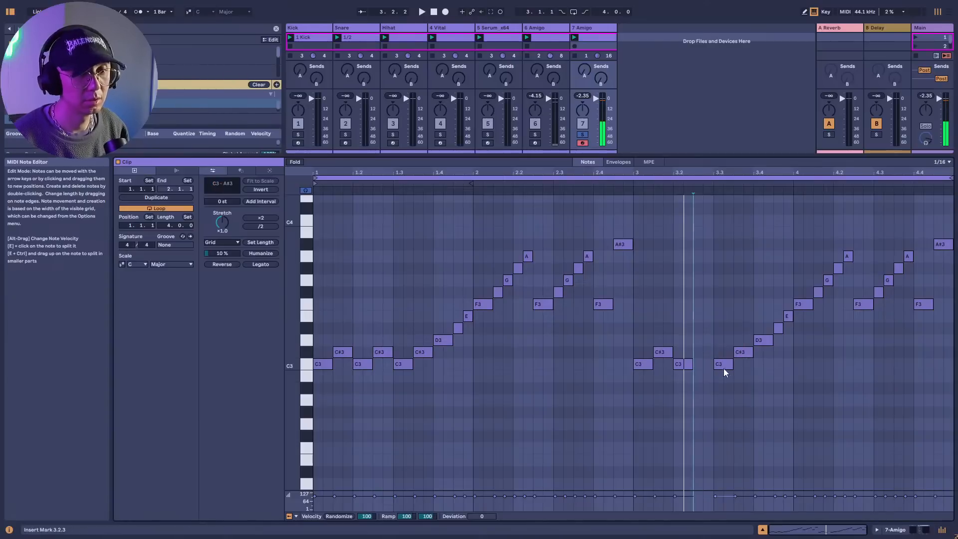
drag(718, 384, 953, 202)
key(Delete)
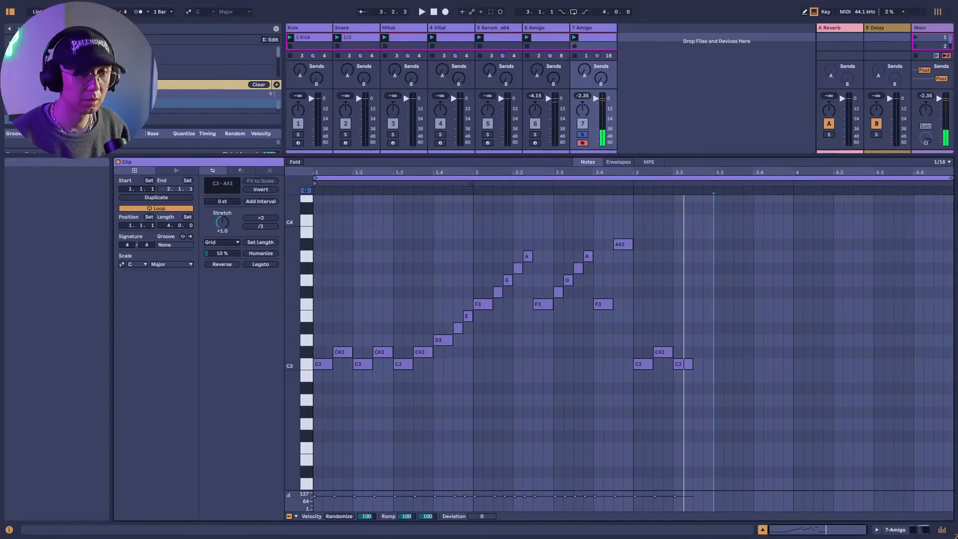
Add an ascending D3, D#3, E3, F3 run from 3.2.3, with D3 and F3 two sixteenths long and the others one.
double_click(698, 352)
mouse_move(702, 351)
mouse_down()
mouse_move(720, 352)
mouse_move(713, 340)
mouse_up()
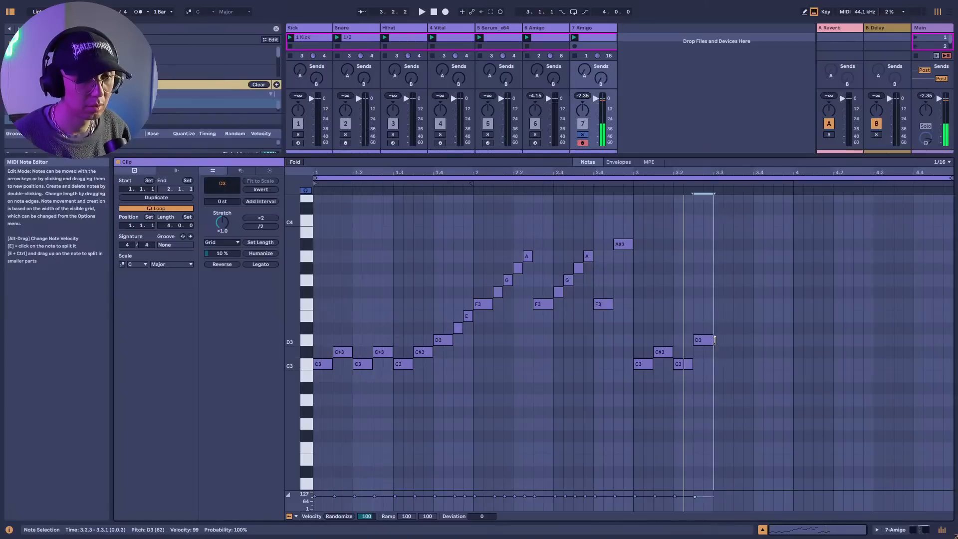
double_click(719, 328)
double_click(728, 316)
double_click(739, 304)
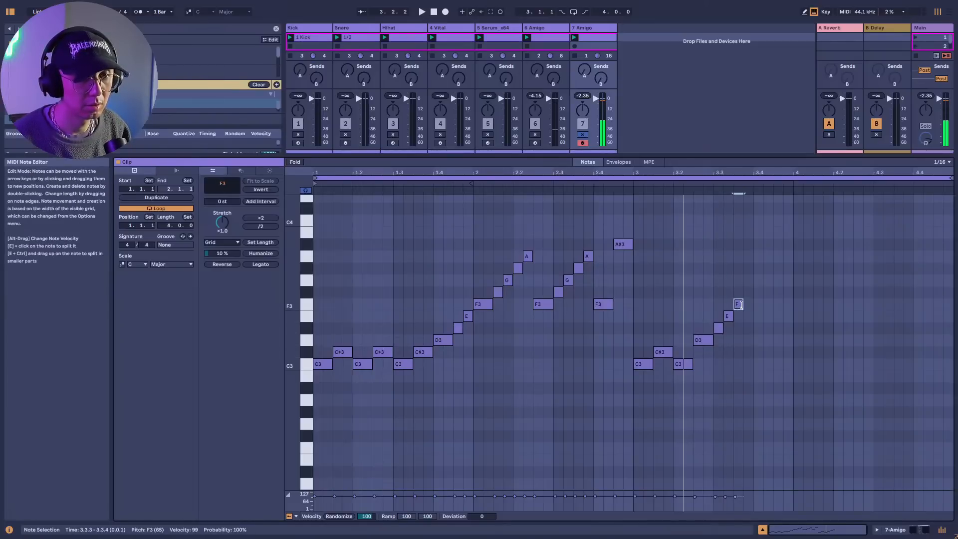
drag(743, 305, 753, 305)
Audition the new run and move the clip's start marker to 3.1.1.
key(space)
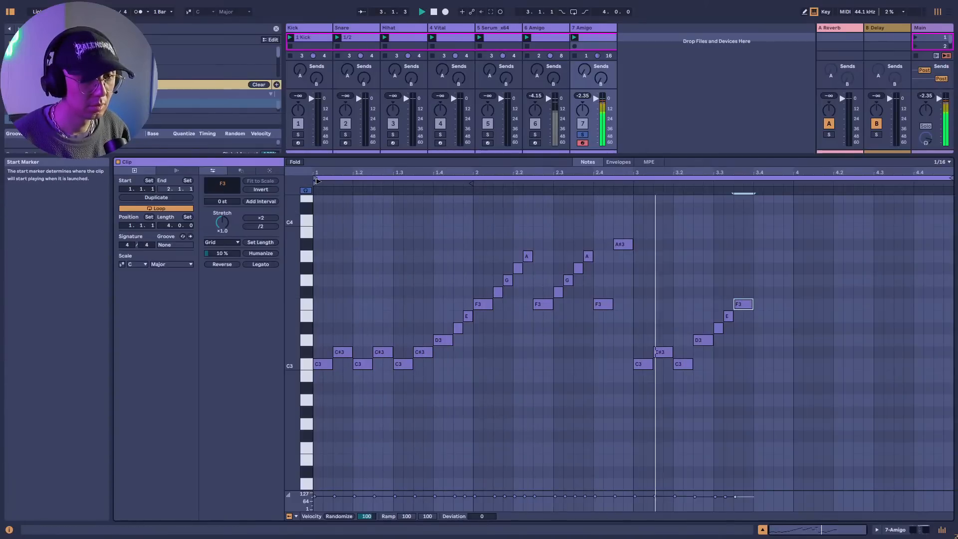
key(space)
drag(316, 183, 638, 180)
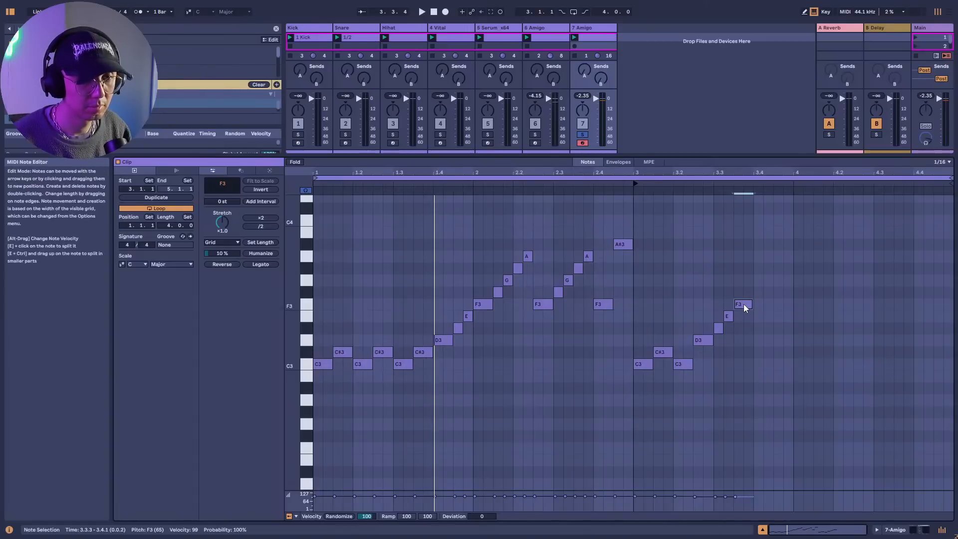
Add C3, C#3 and D3 from 3.4.1, duplicate the three notes to start at 4.1.3, and audition the result.
ctrl+drag(743, 307, 764, 368)
key(ctrl+d)
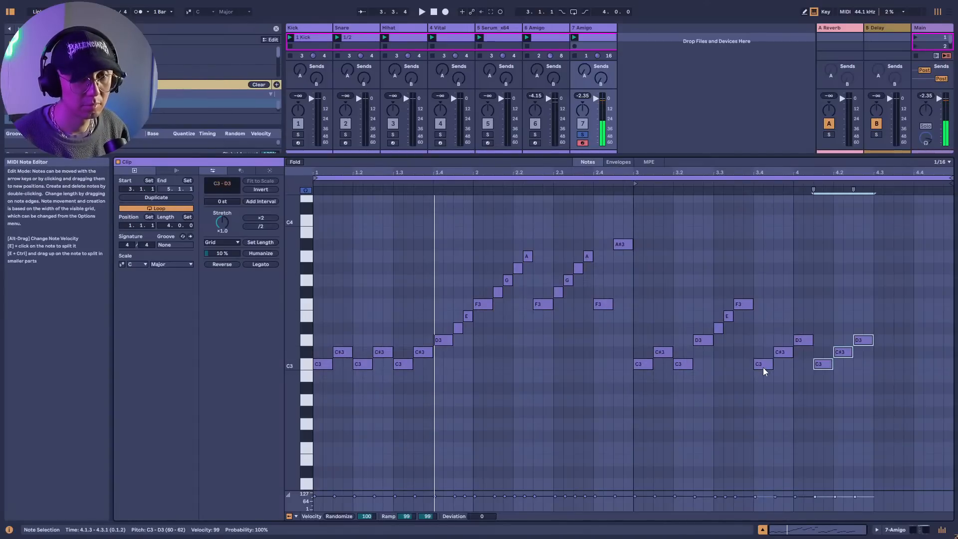
key(space)
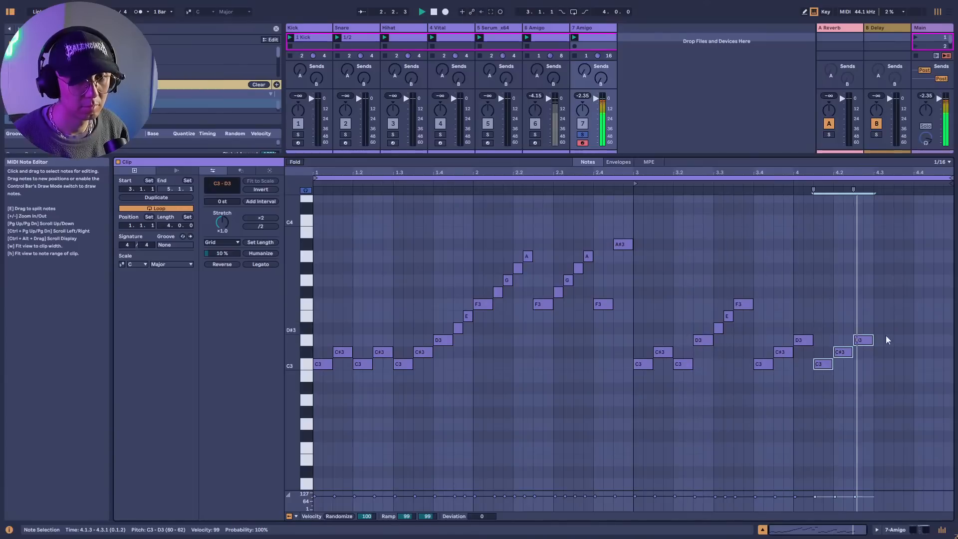
key(space)
Add consecutive sixteenth notes D#3, E3, F#3, G3, G#3, A3 and C4 from 4.3.1 to 4.4.3.
double_click(878, 316)
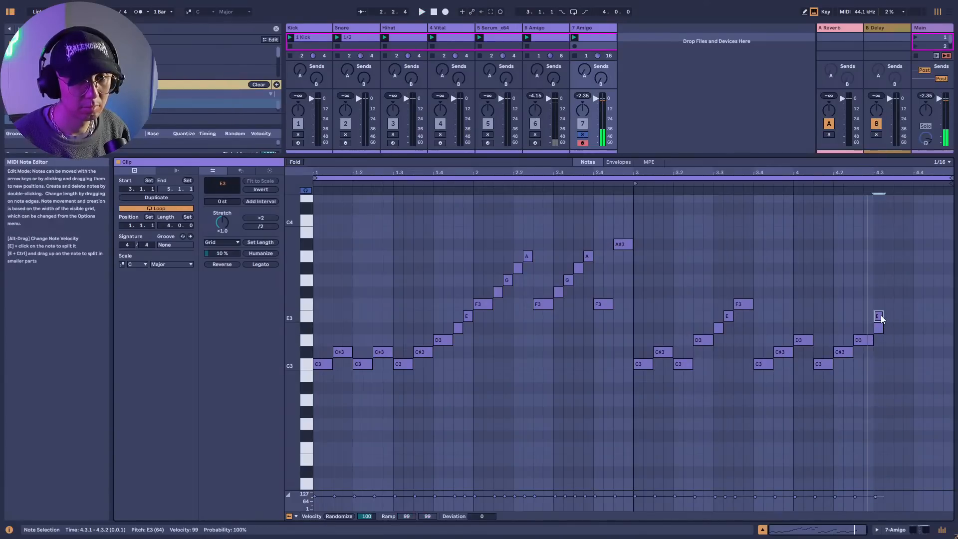
drag(877, 317, 900, 292)
double_click(898, 303)
click(909, 286)
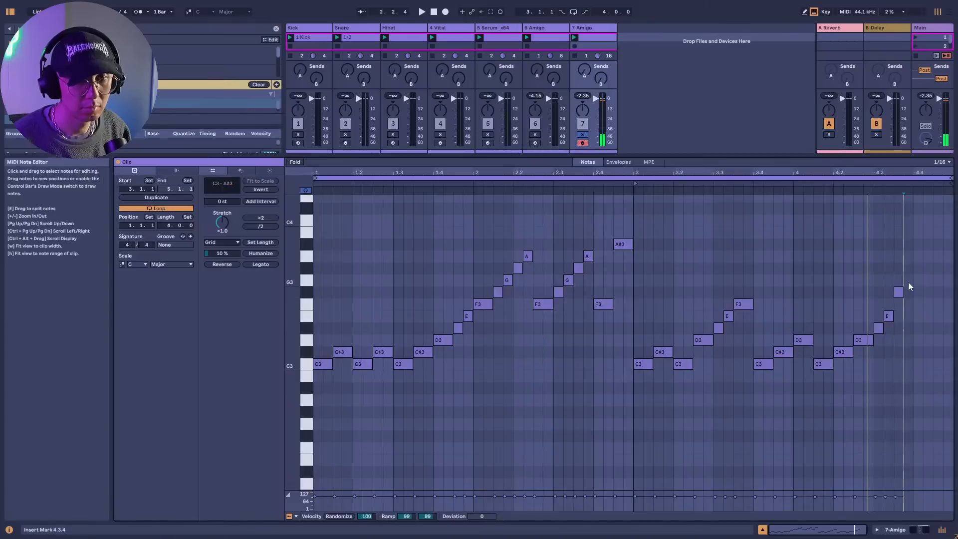
double_click(908, 281)
double_click(919, 269)
double_click(930, 257)
double_click(938, 222)
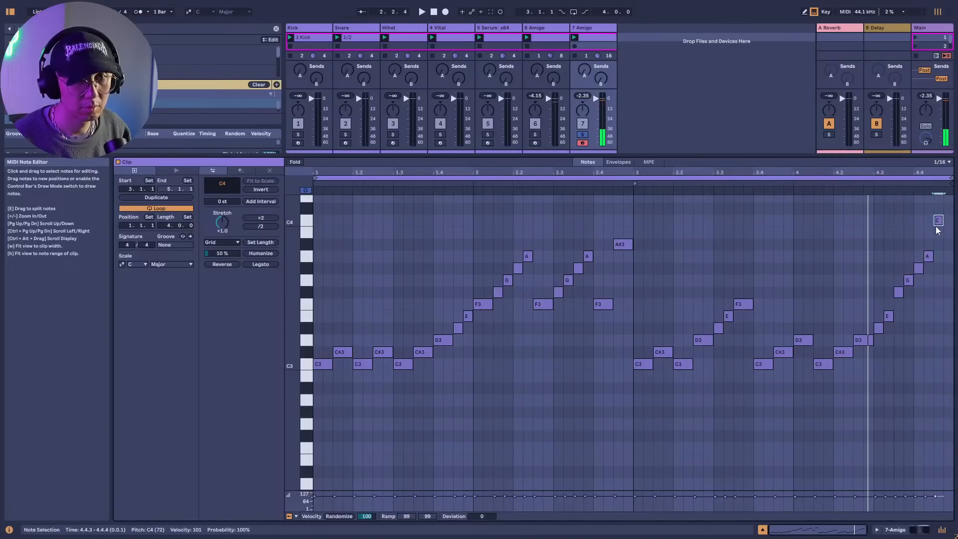
Extend the clip's last note to the end of bar 4 at A#3 and set the clip's start marker to 1.1.1.
key(shift+Right)
key(Down)
key(Down)
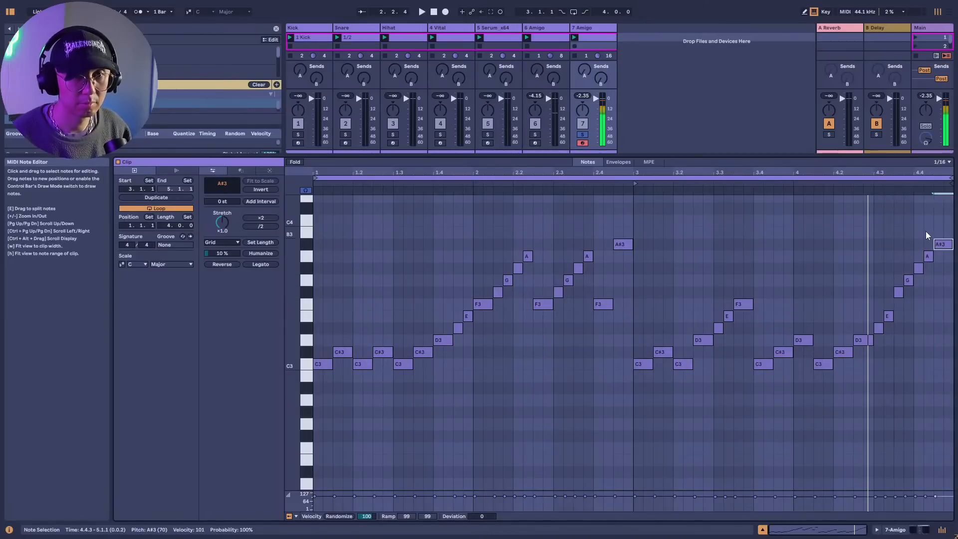
key(space)
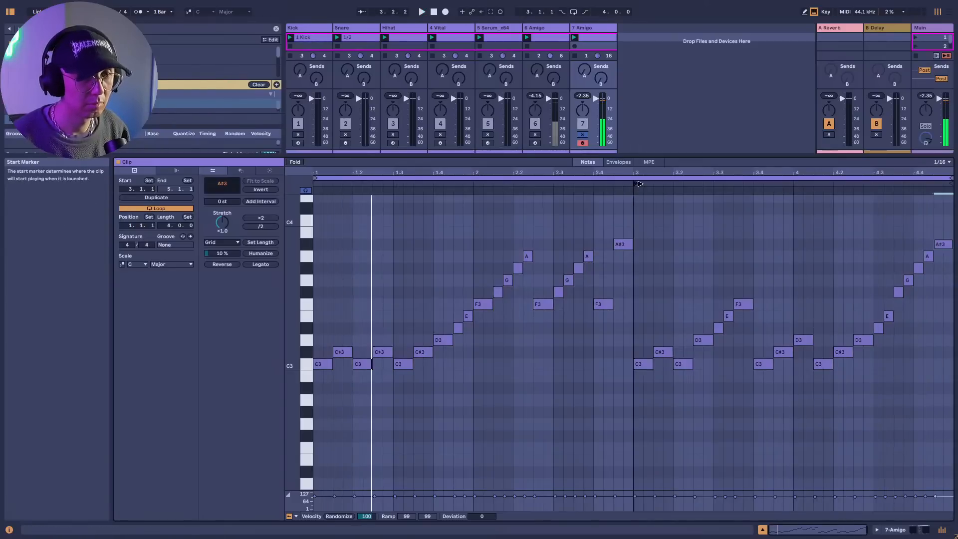
drag(640, 184, 317, 184)
key(space)
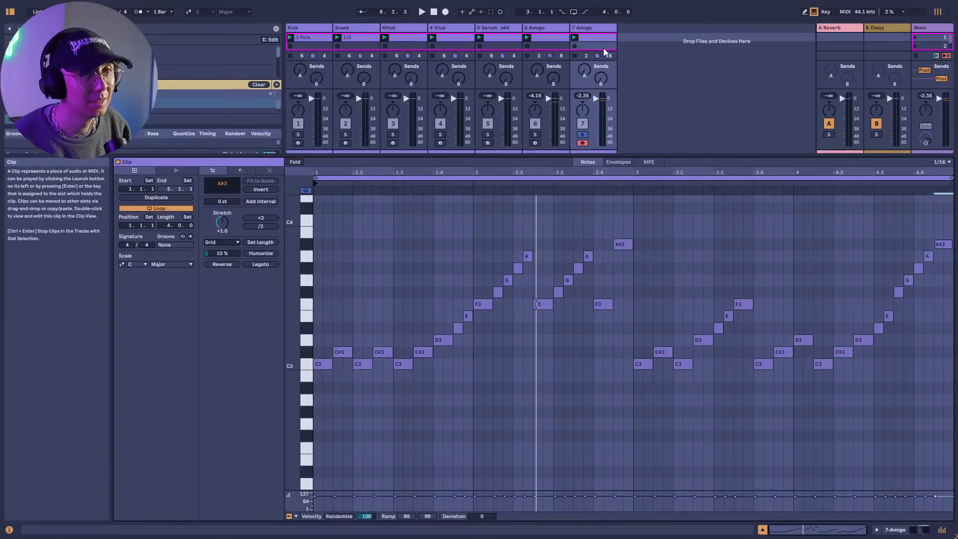
Open the Amigo sampler plug-in window on the 7 Amigo track.
click(595, 28)
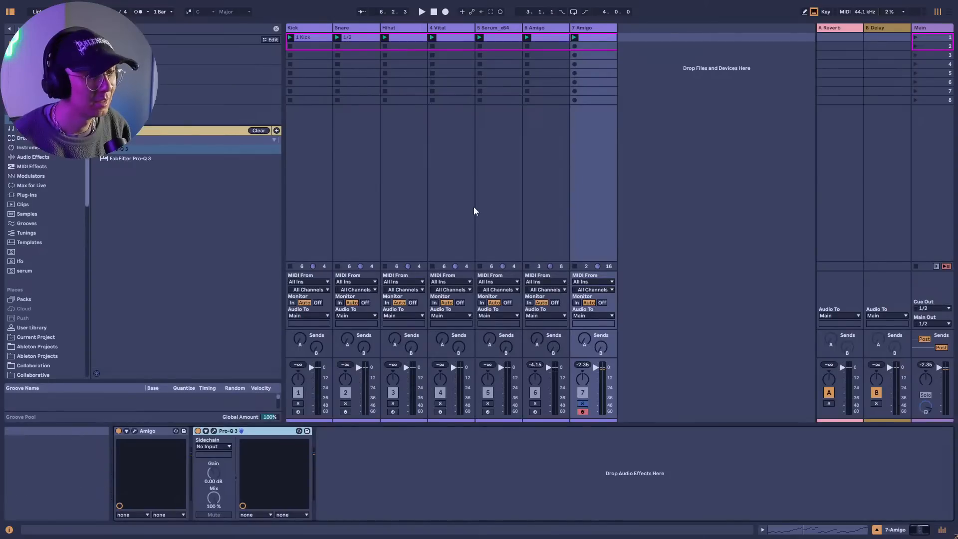
click(135, 431)
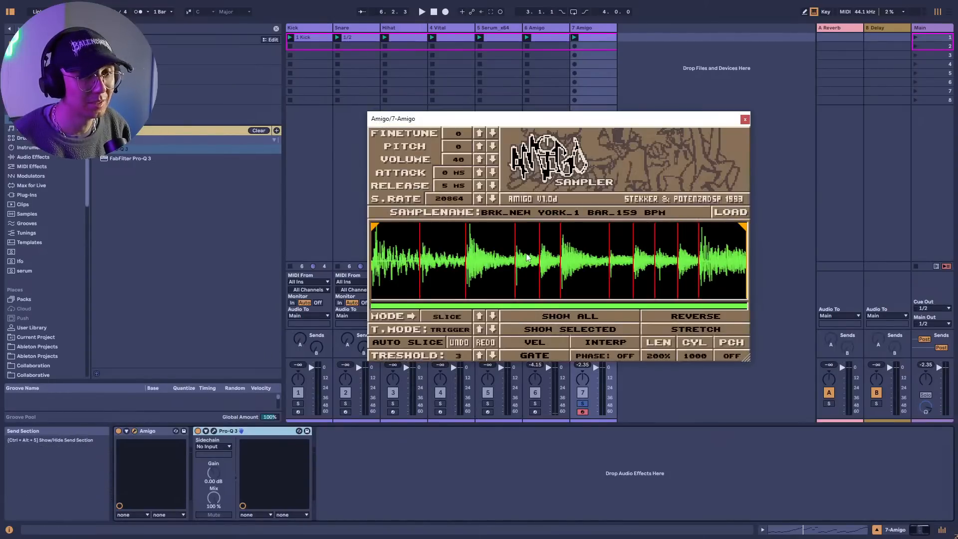
drag(644, 123, 642, 130)
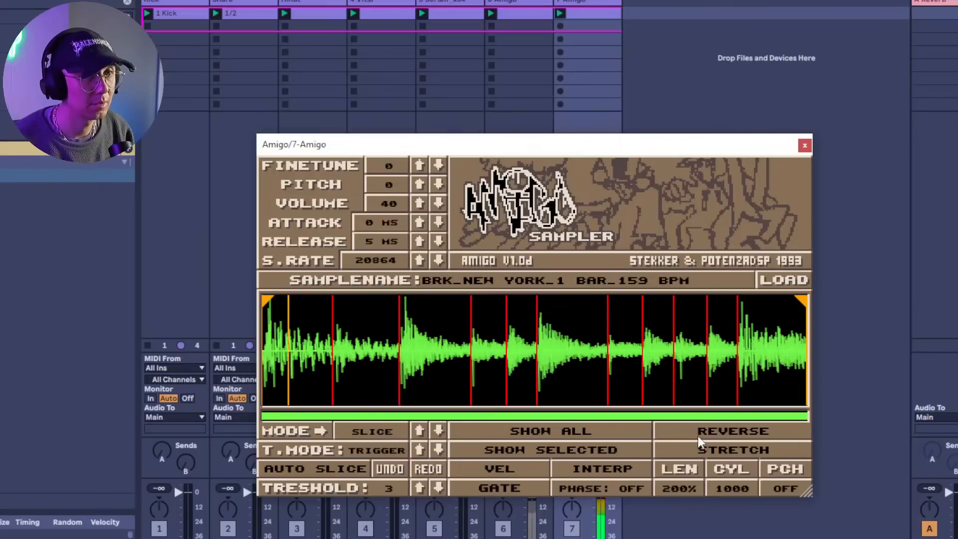
Raise the sampler's stretch length to 785% and bring it down to 710%.
drag(688, 481, 691, 305)
drag(695, 254, 697, 195)
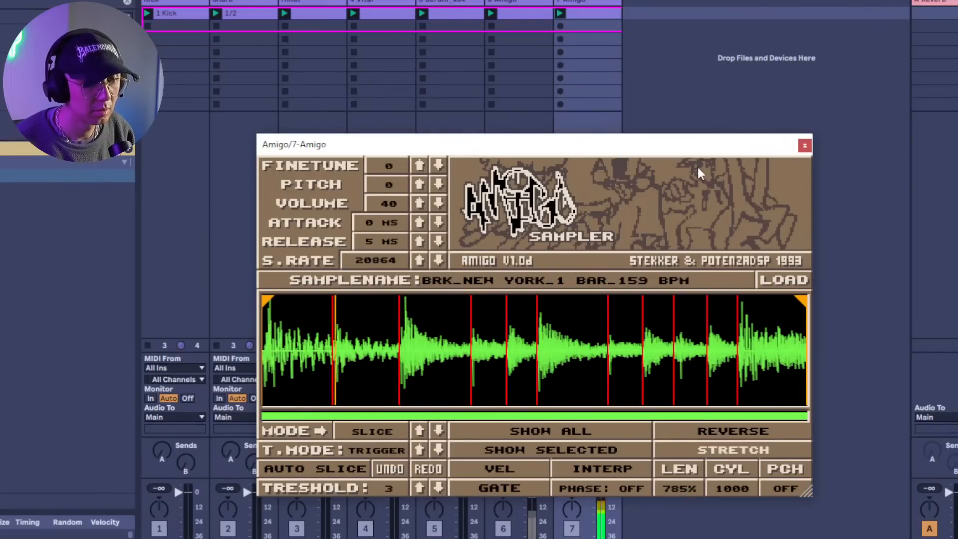
mouse_move(686, 490)
mouse_down()
mouse_move(681, 327)
mouse_move(683, 492)
mouse_up()
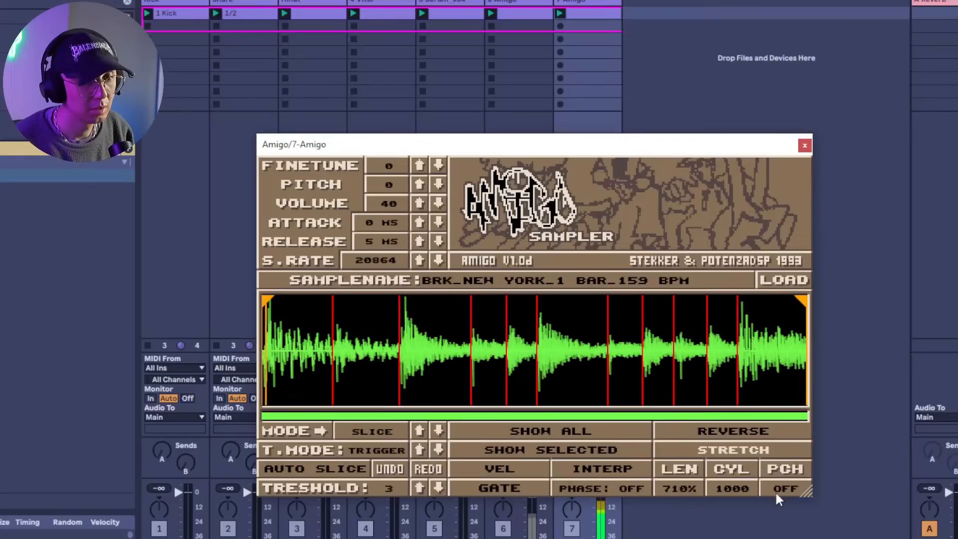
Try the sampler's stretch PCH option on and off, with the stretch length set to 410%.
click(779, 489)
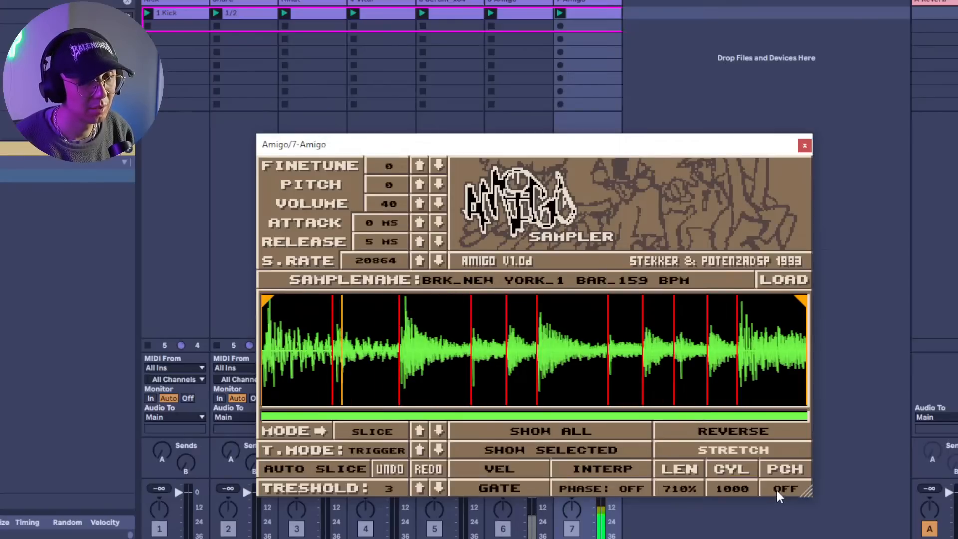
click(779, 490)
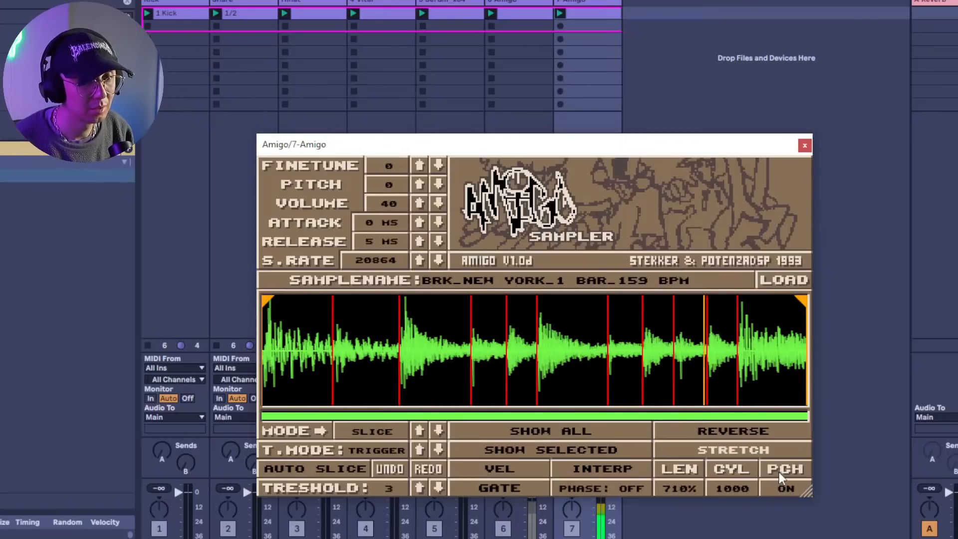
click(781, 491)
drag(704, 487, 704, 534)
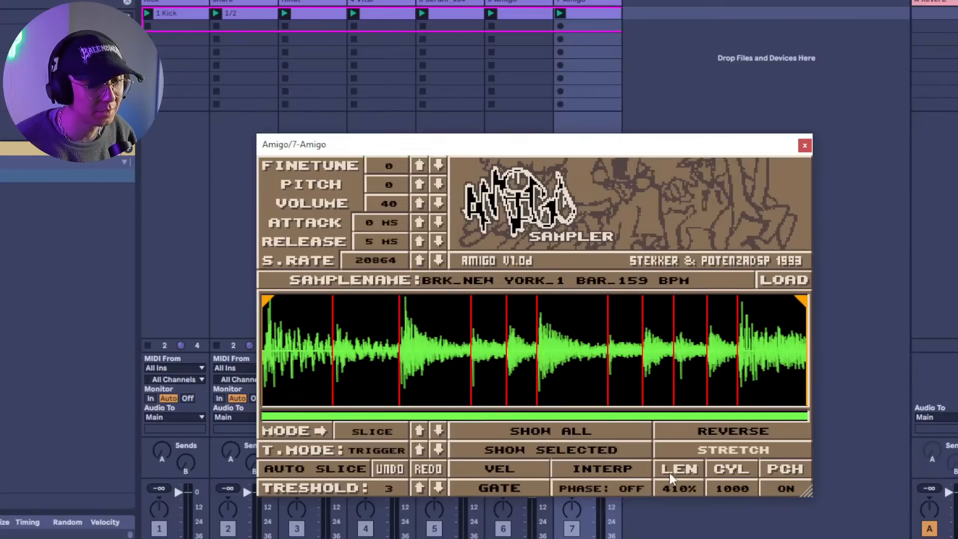
click(803, 488)
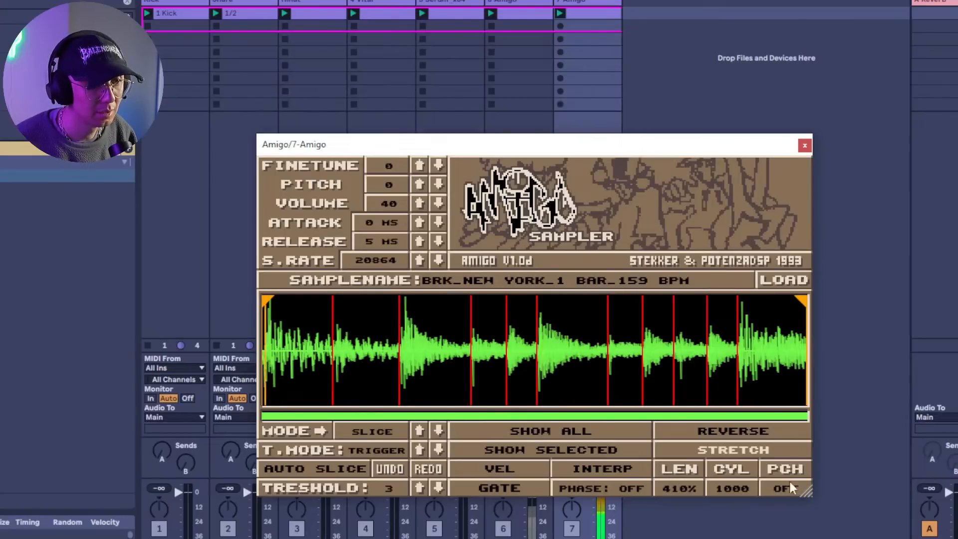
Raise the sampler's pitch to +16.
click(420, 184)
click(420, 184)
click(421, 184)
click(421, 184)
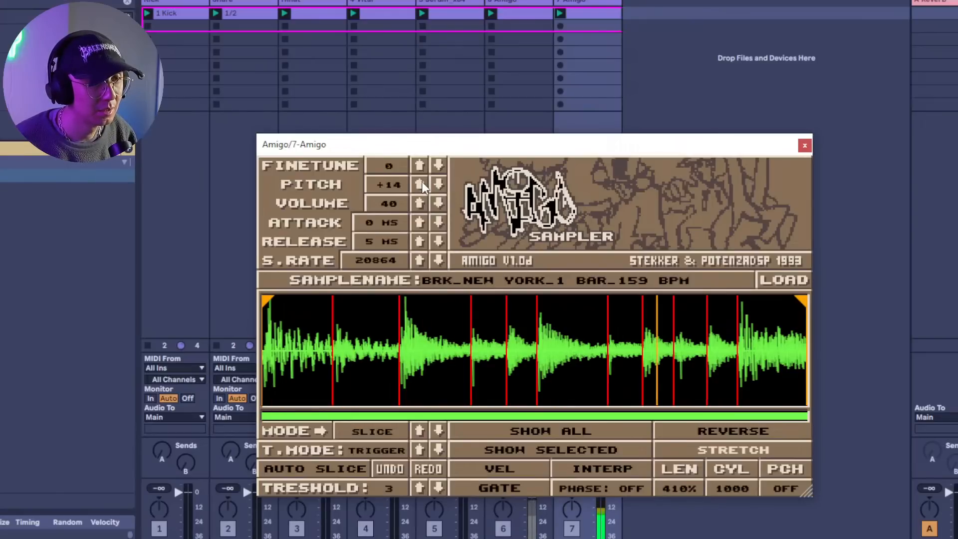
click(420, 184)
click(421, 184)
click(421, 184)
click(437, 184)
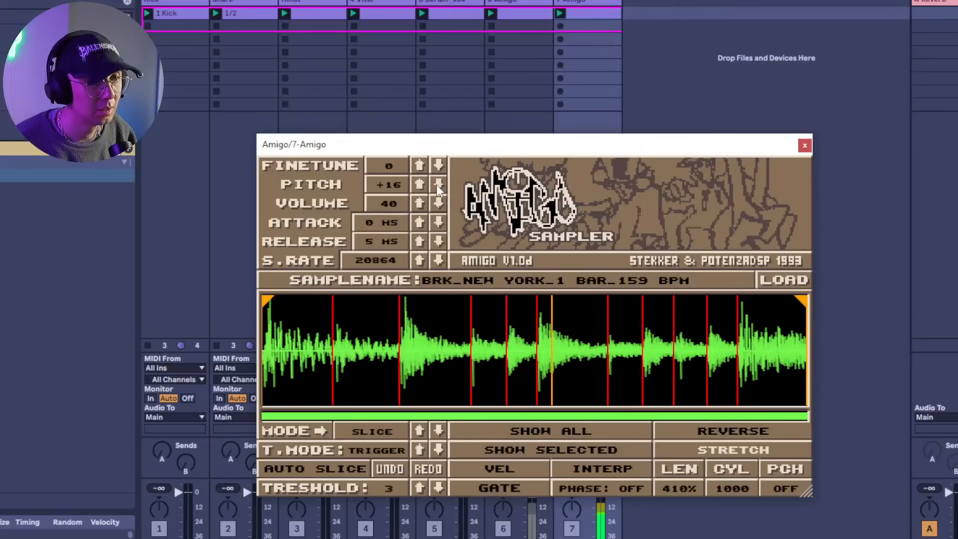
Lower the sampler's pitch to 0 and set the stretch length to 100%.
click(437, 185)
click(437, 184)
click(438, 185)
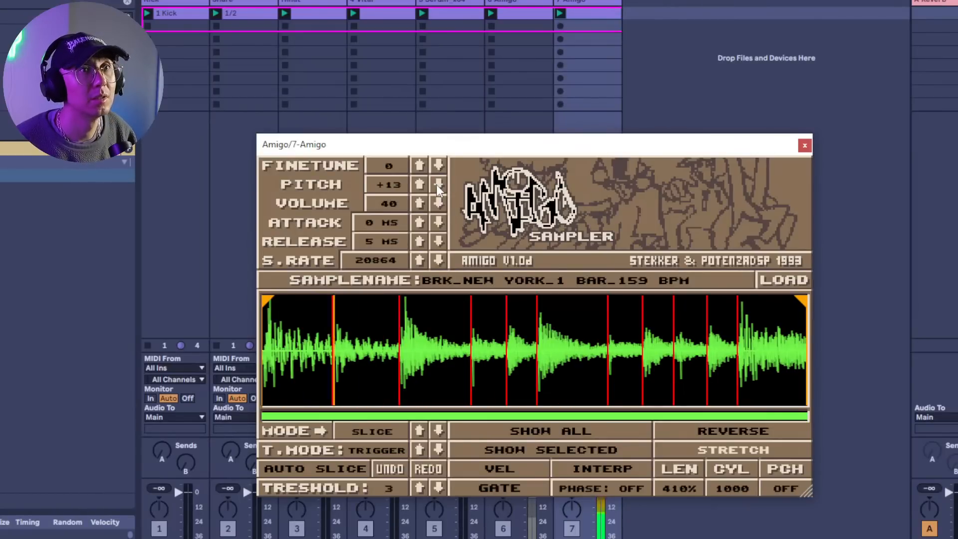
click(437, 185)
click(437, 184)
click(437, 185)
click(438, 185)
click(437, 185)
click(437, 185)
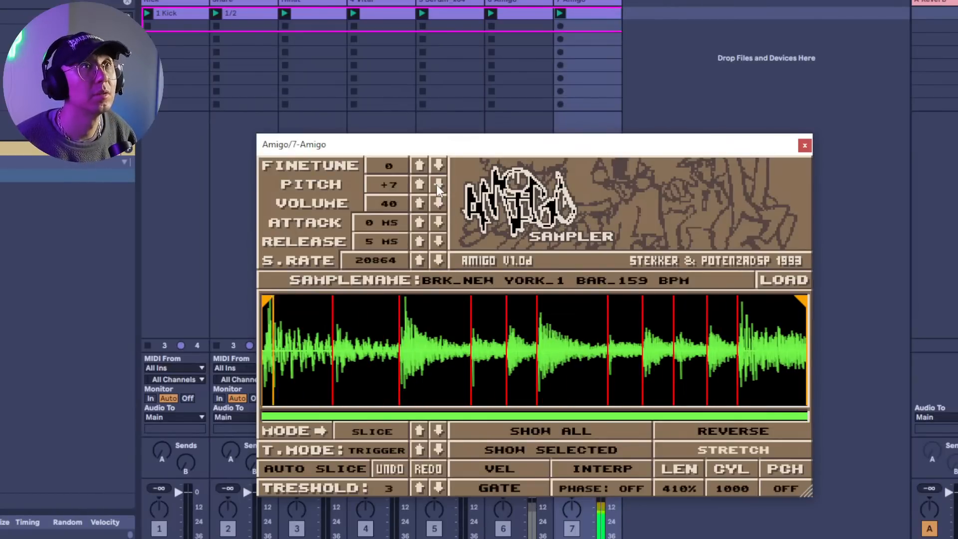
click(438, 184)
click(437, 185)
click(438, 184)
click(437, 184)
click(437, 184)
click(437, 185)
click(437, 184)
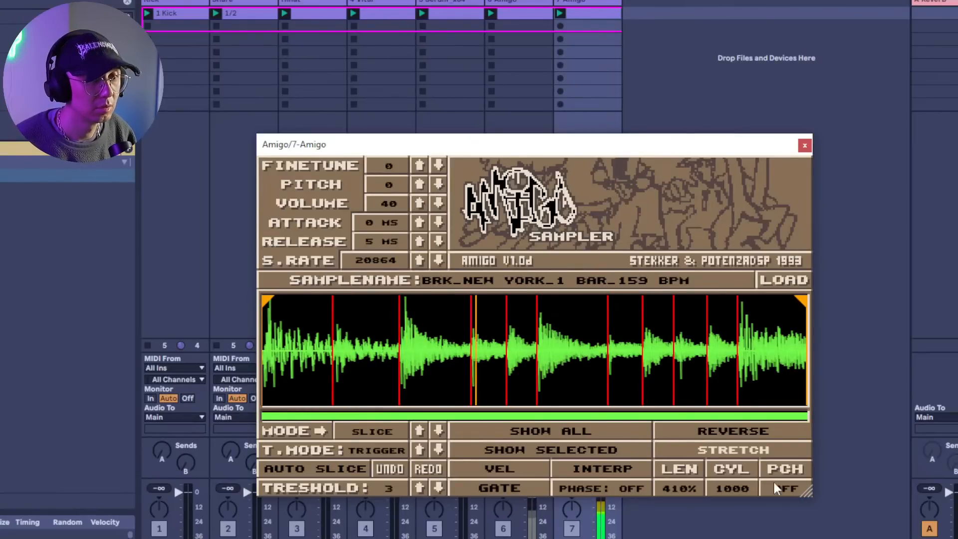
mouse_move(672, 487)
mouse_down()
mouse_move(672, 529)
mouse_move(684, 225)
mouse_move(682, 498)
mouse_move(681, 145)
mouse_move(681, 499)
mouse_up()
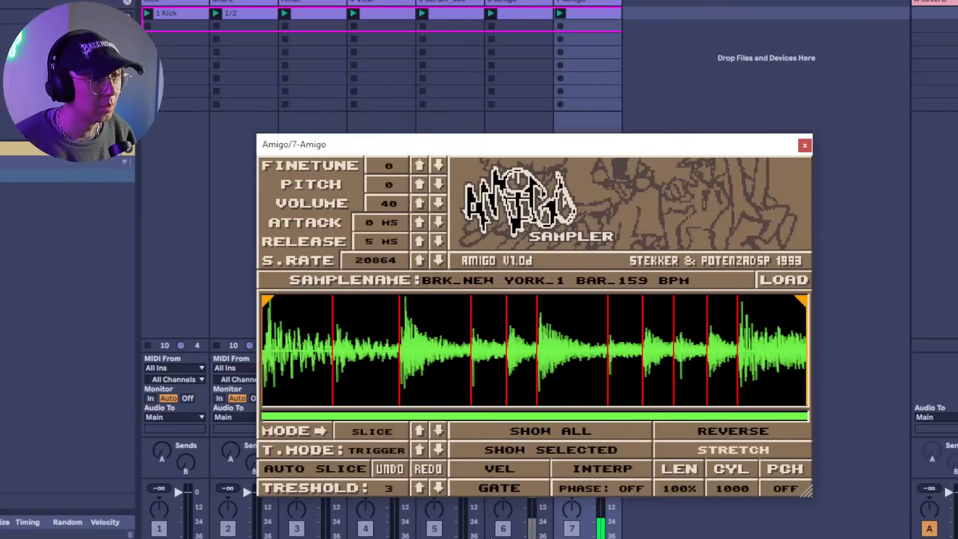
Copy the 7 Amigo session clip and switch to the Arrangement View, returning playback to the arrangement.
click(614, 15)
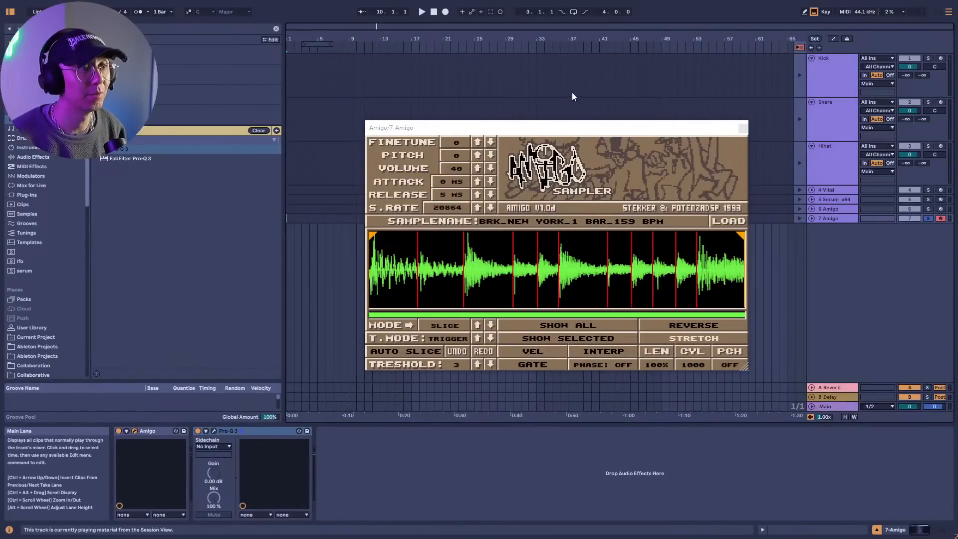
drag(571, 132, 682, 306)
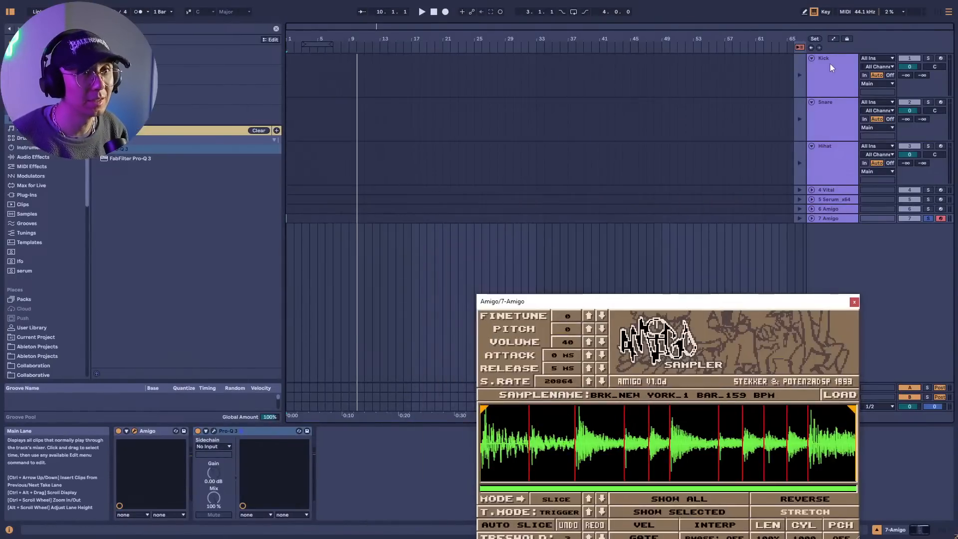
click(799, 47)
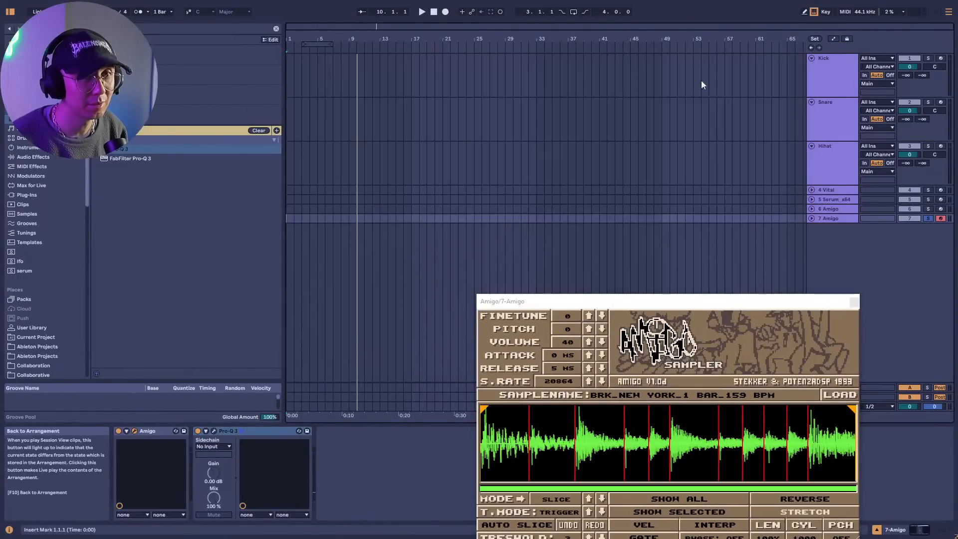
Place the break clip on the 7 Amigo track from bar 17 to bar 33 and loop that range.
double_click(417, 219)
drag(442, 218, 533, 216)
key(ctrl+l)
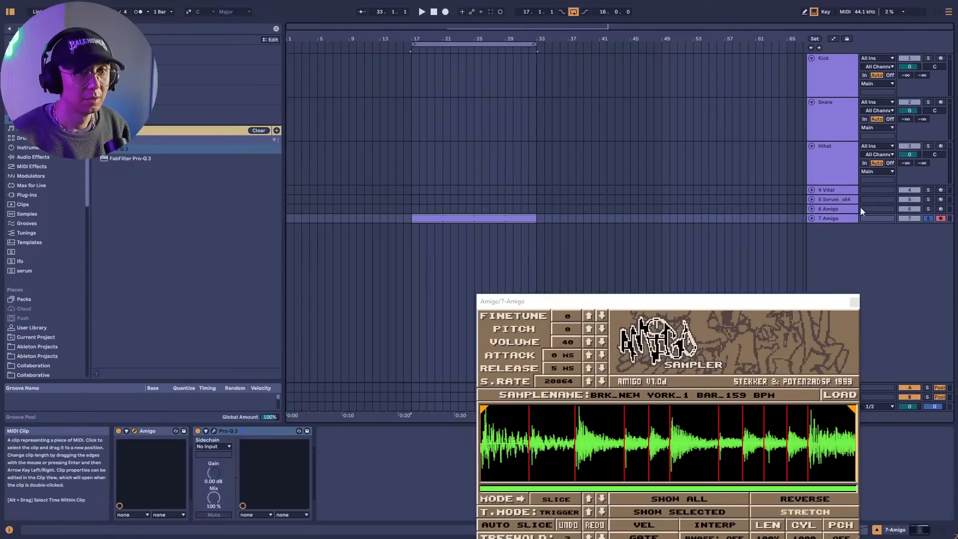
Unfold the 7 Amigo track and play back the looped clip.
click(812, 219)
key(space)
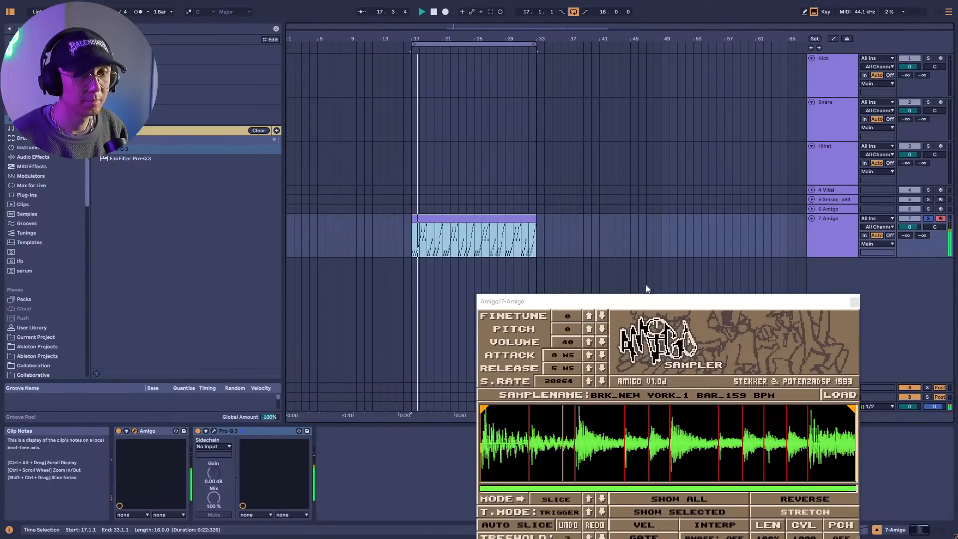
drag(647, 303, 719, 104)
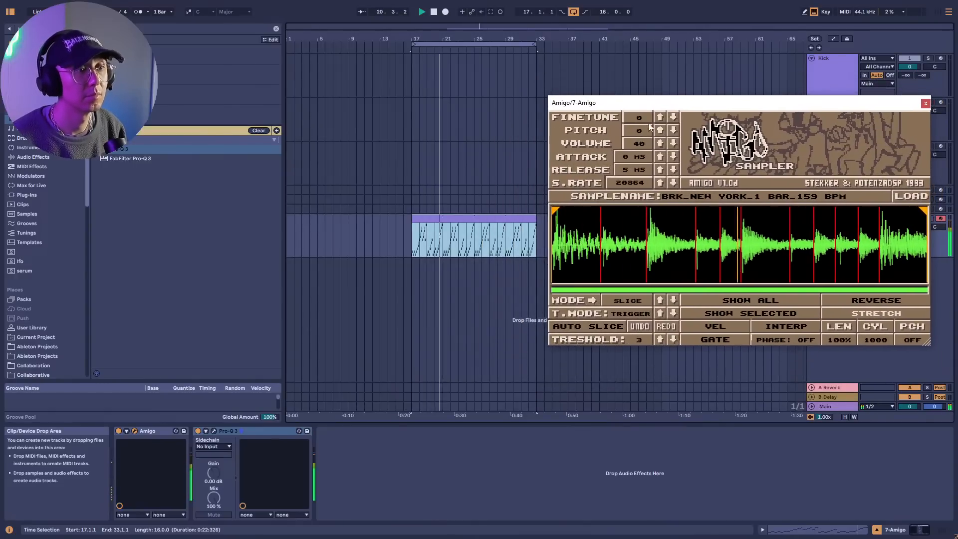
key(space)
Widen the arrangement grid to 2/1 and show the tracks' automation envelopes.
drag(456, 40, 396, 115)
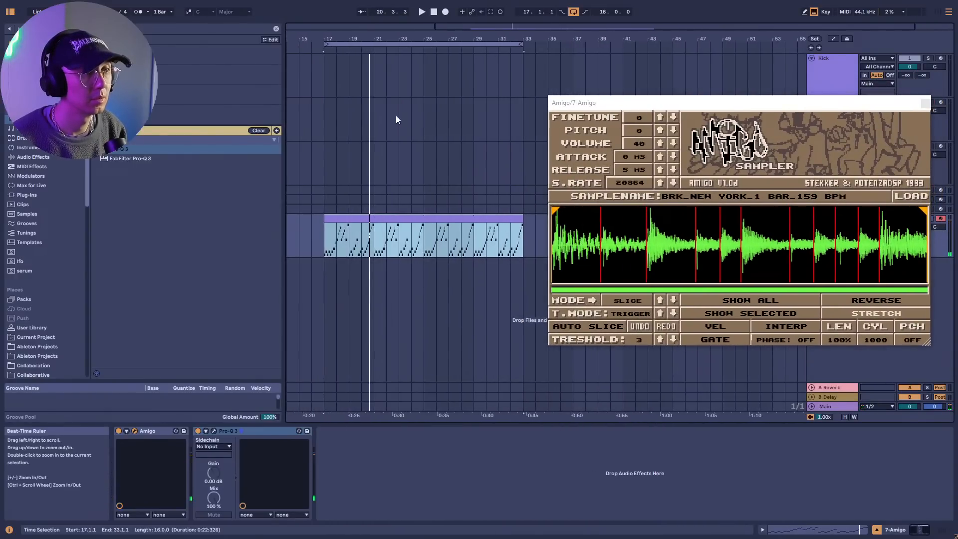
key(ctrl+2)
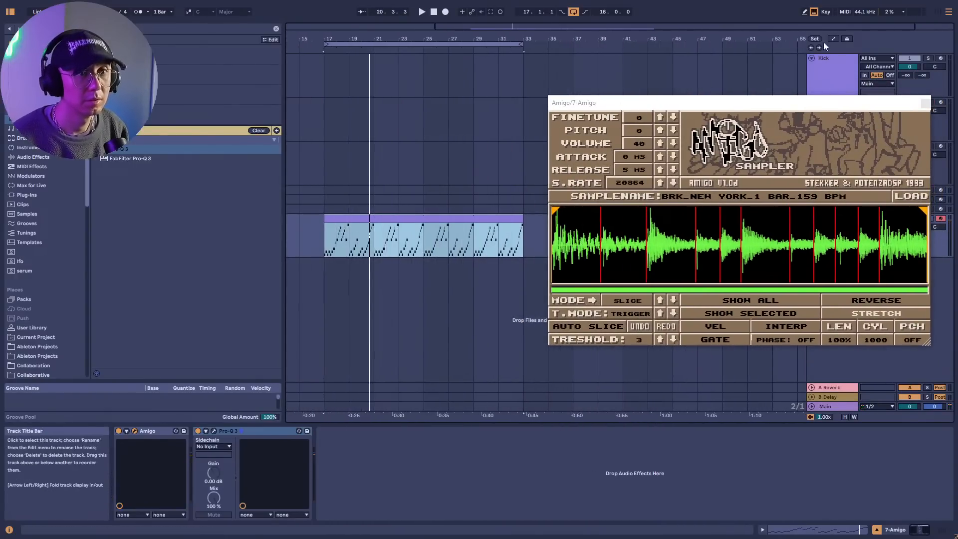
click(834, 38)
click(697, 106)
drag(697, 106, 616, 255)
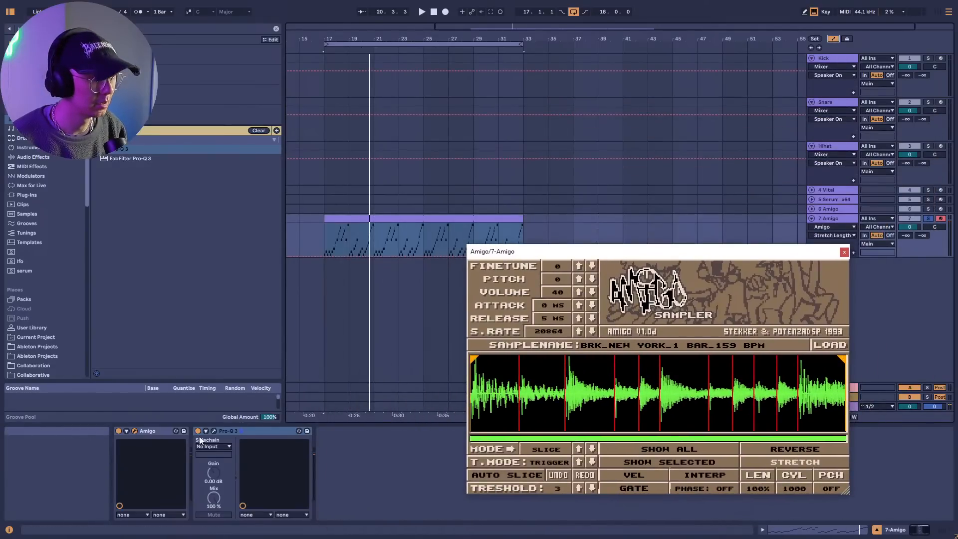
click(126, 431)
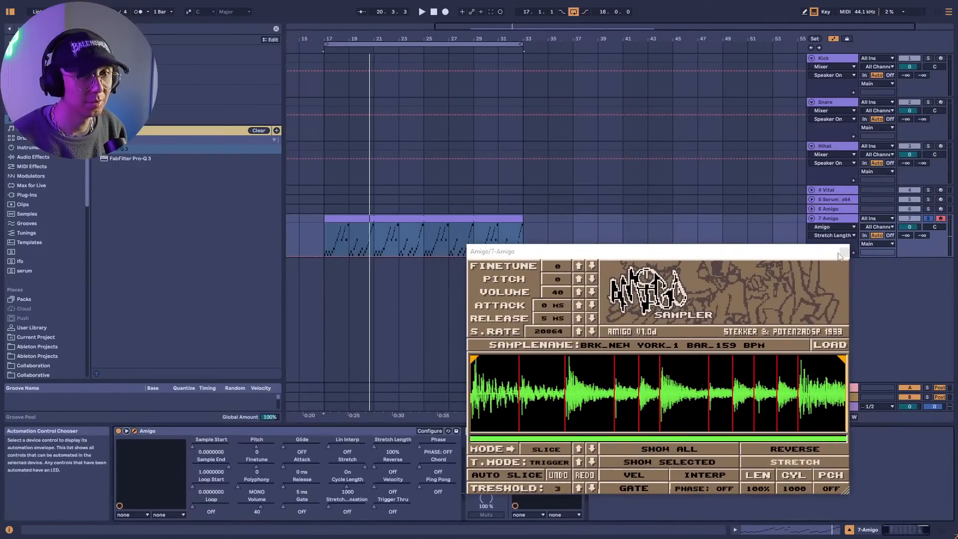
drag(819, 256, 825, 270)
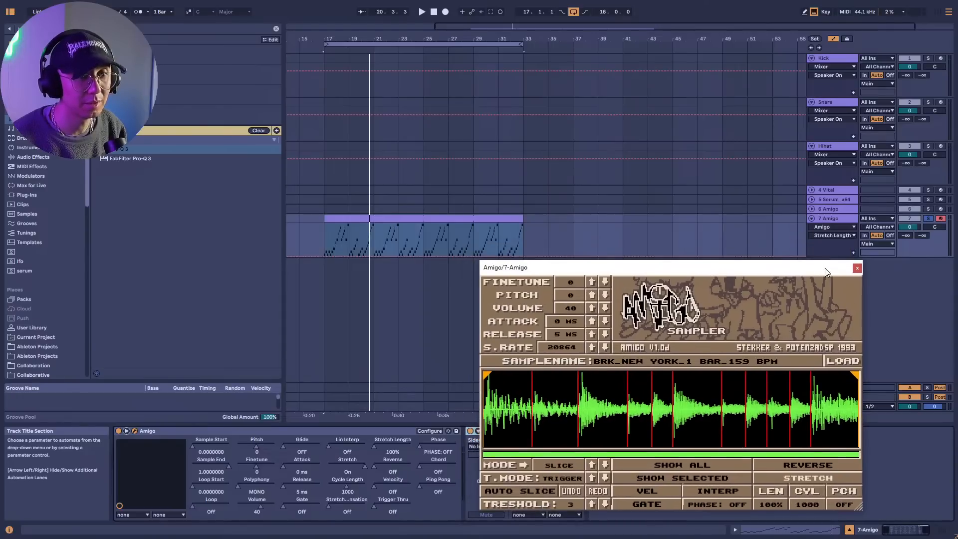
click(789, 478)
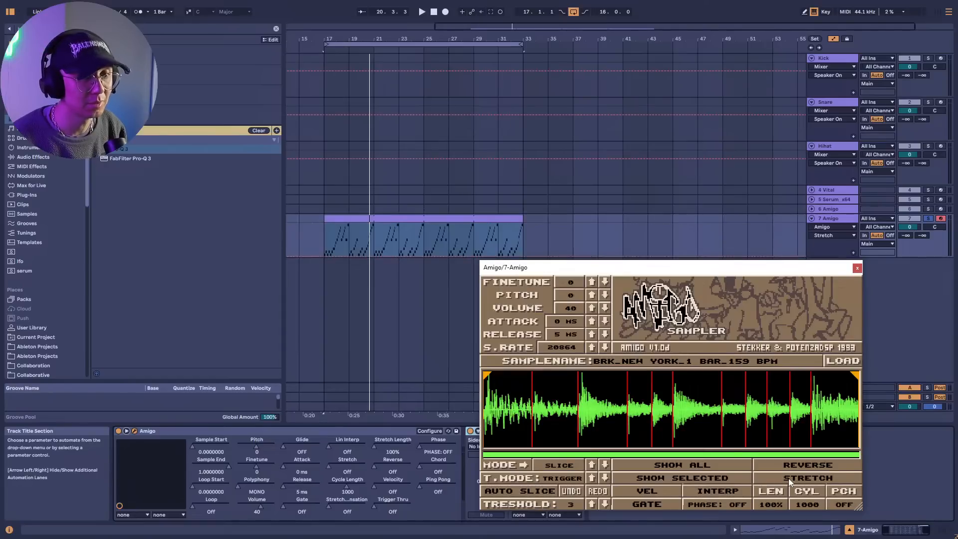
Draw a short automation step that turns Amigo's Stretch on at 17.4.1 in the 7 Amigo track.
key(space)
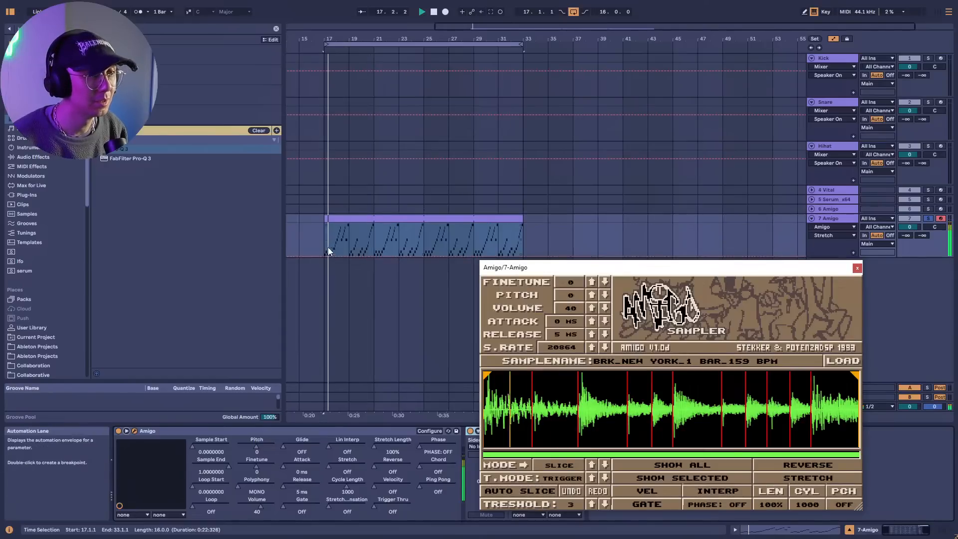
drag(329, 39, 386, 115)
key(space)
key(space)
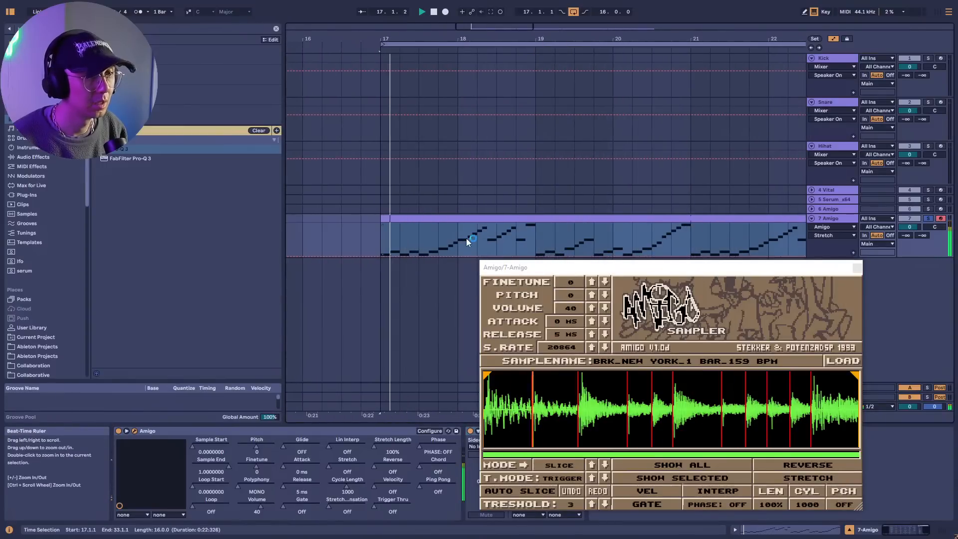
key(space)
click(440, 242)
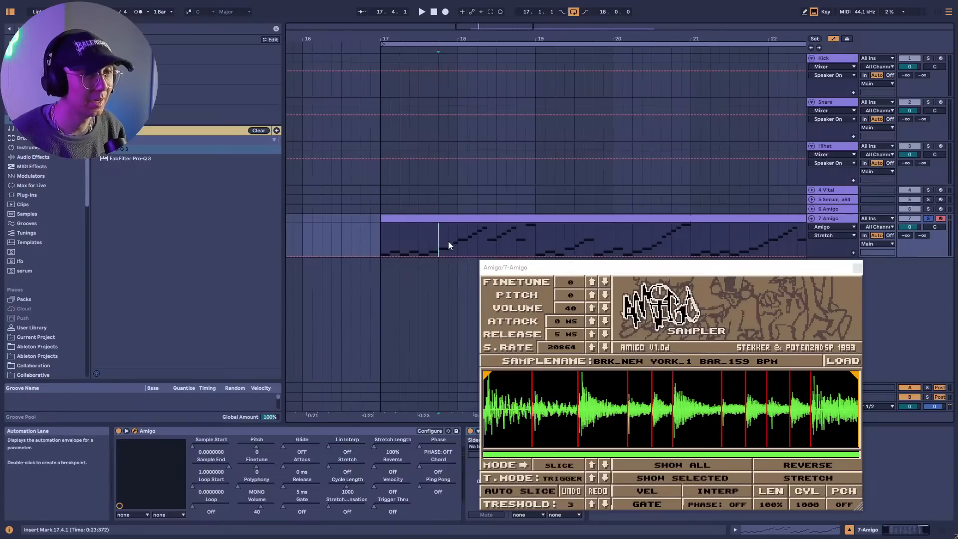
key(b)
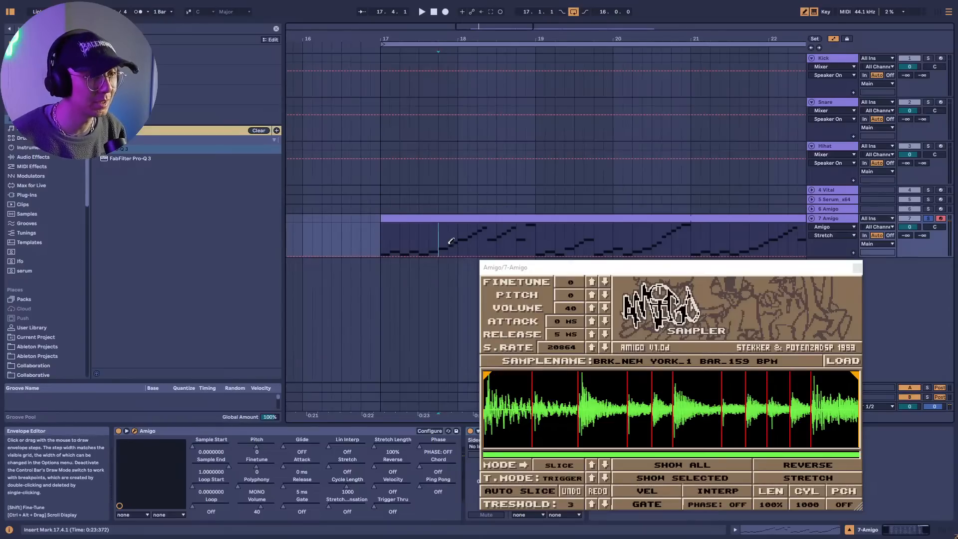
click(446, 240)
Play back the start of the break clip repeatedly to check the Stretch automation.
key(space)
key(space)
key(space)
key(space)
key(space)
key(space)
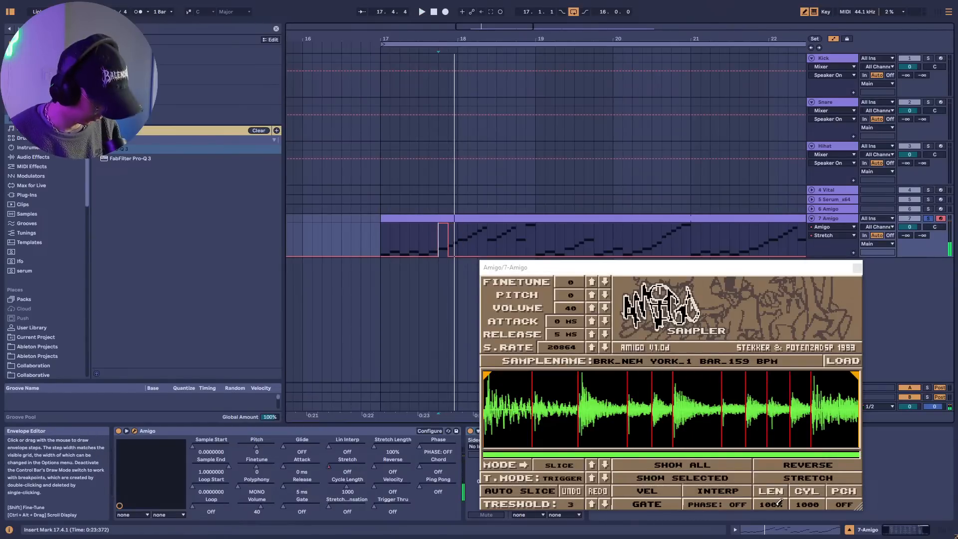
Set Amigo's Stretch Length to 480% and place its automation in a separate lane under the 7 Amigo track.
drag(777, 505, 783, 362)
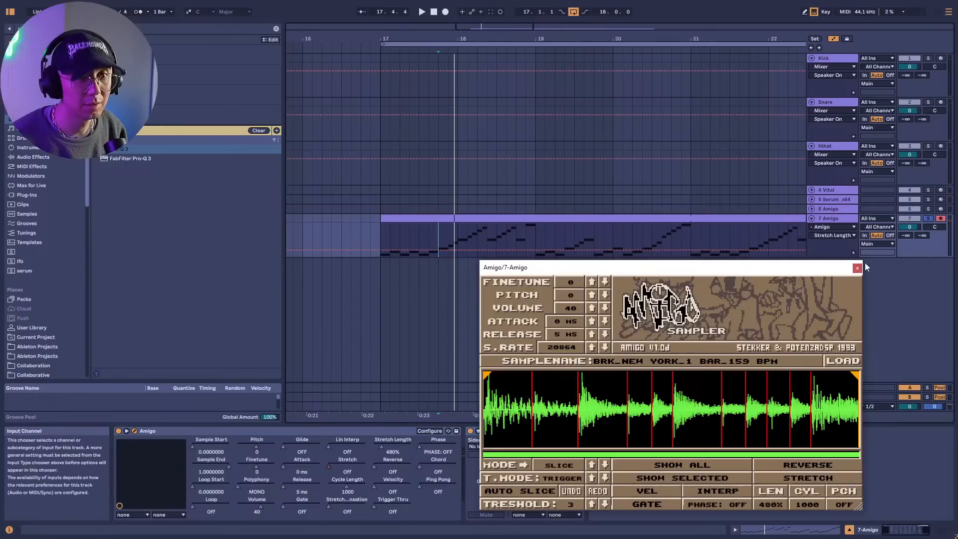
click(854, 252)
click(843, 228)
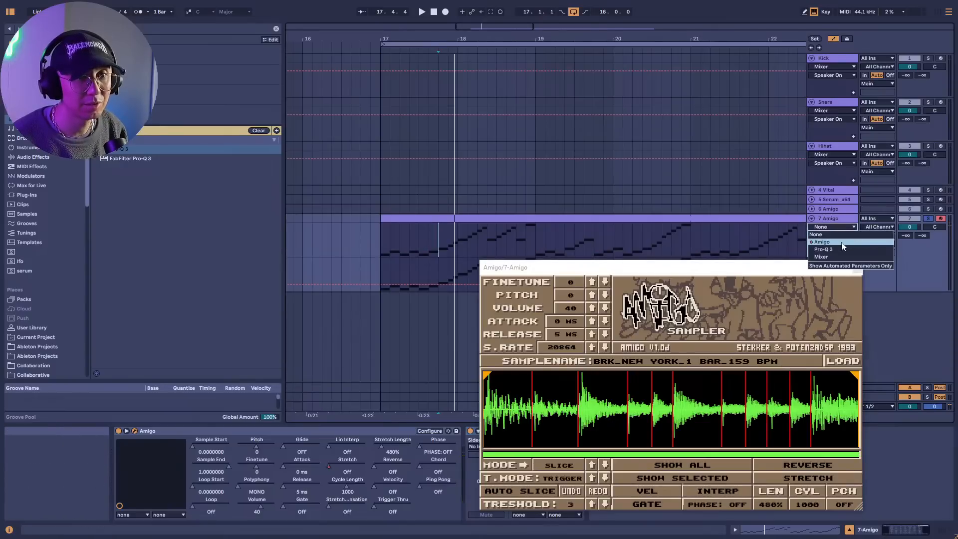
click(842, 242)
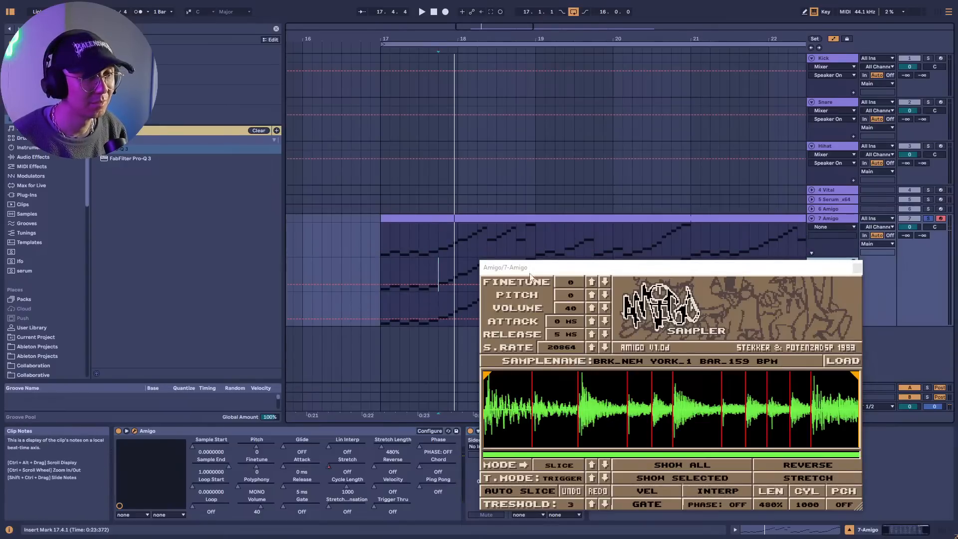
Move the Amigo window clear of the 7 Amigo automation lanes and remove the duplicate Stretch Length lane.
click(727, 272)
drag(734, 273, 633, 12)
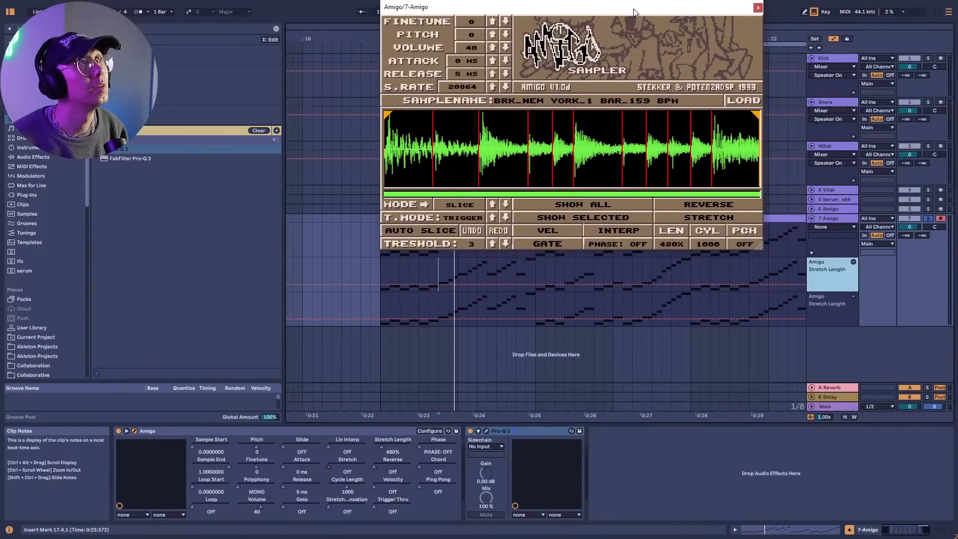
click(838, 276)
click(854, 263)
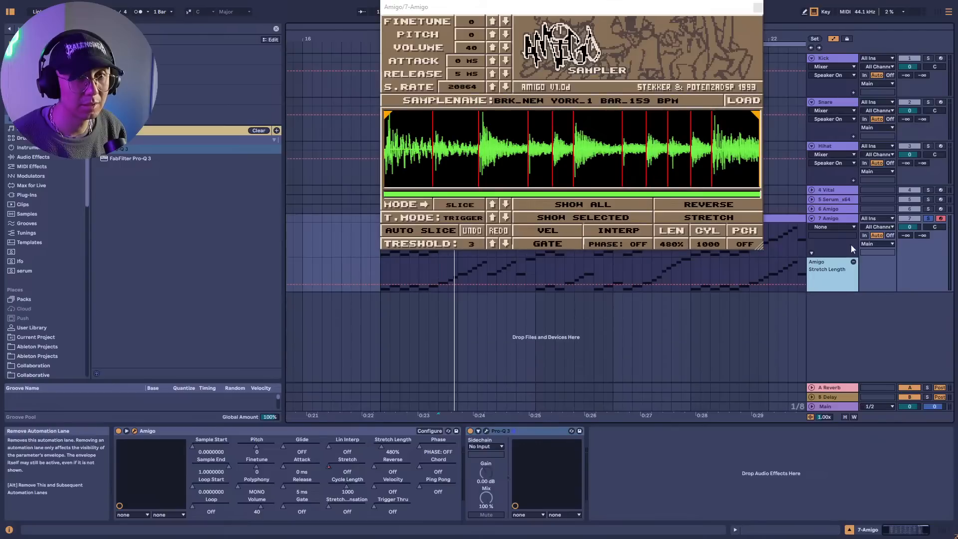
Show Amigo's Stretch automation in a lane of its own above the Stretch Length lane.
click(845, 228)
click(847, 241)
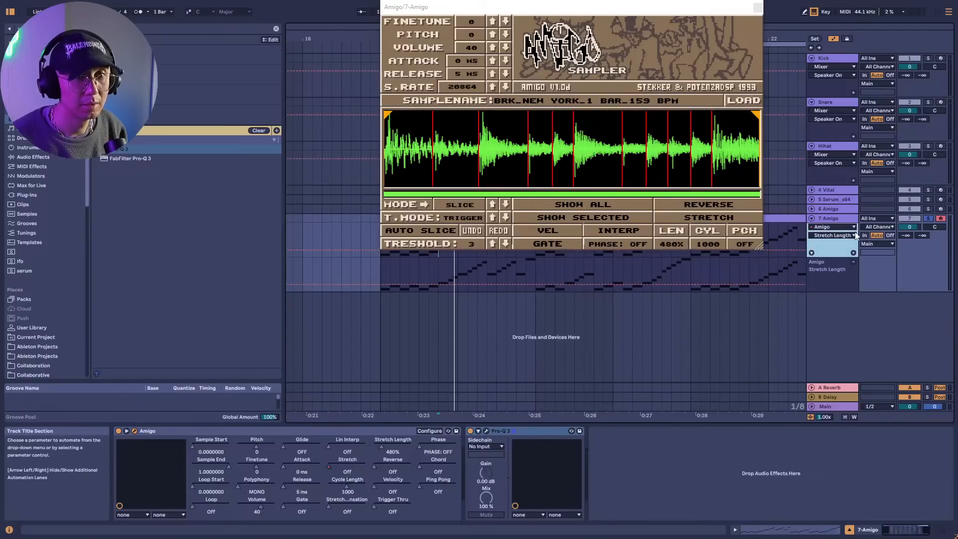
click(847, 239)
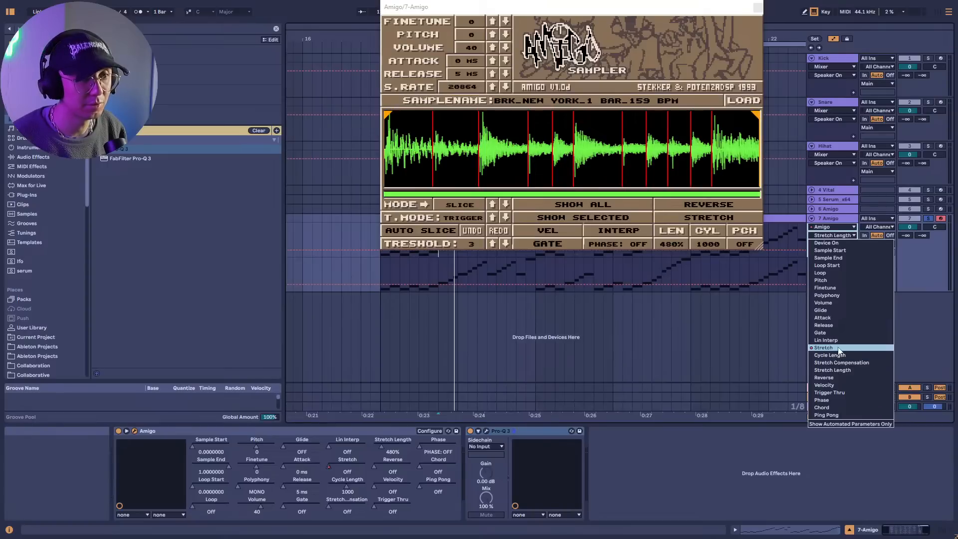
click(824, 348)
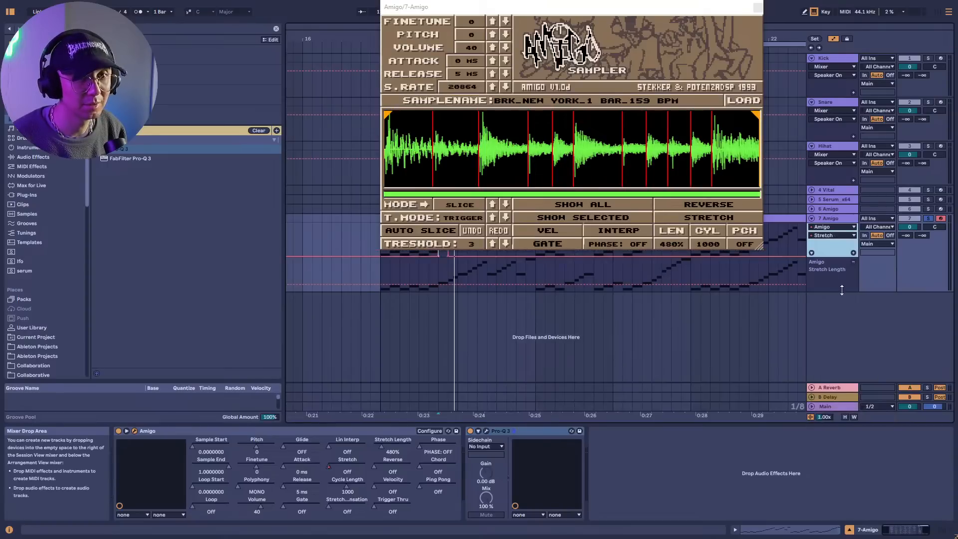
click(852, 256)
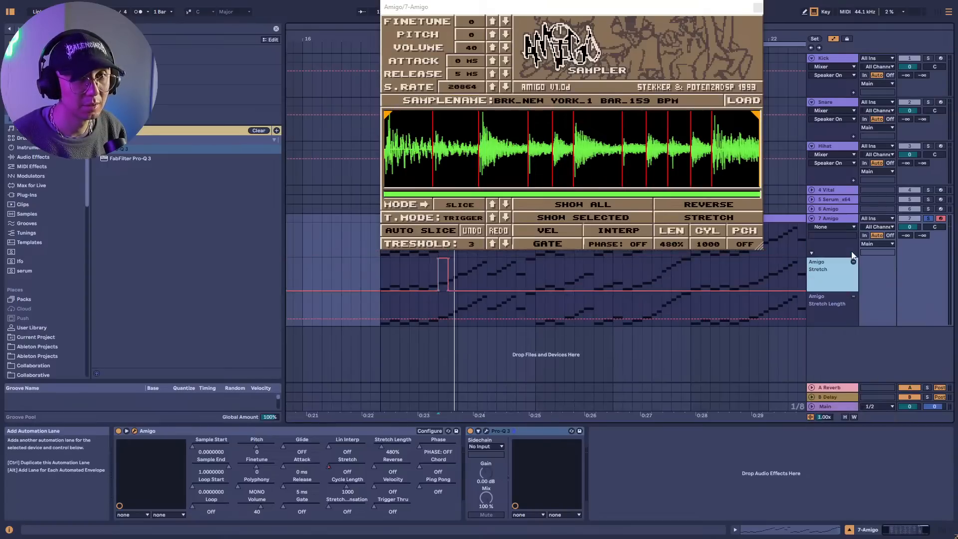
Draw a Stretch Length automation step of 2000% at 17.4.1 and audition it from 17.1.1.
click(440, 304)
click(378, 308)
key(space)
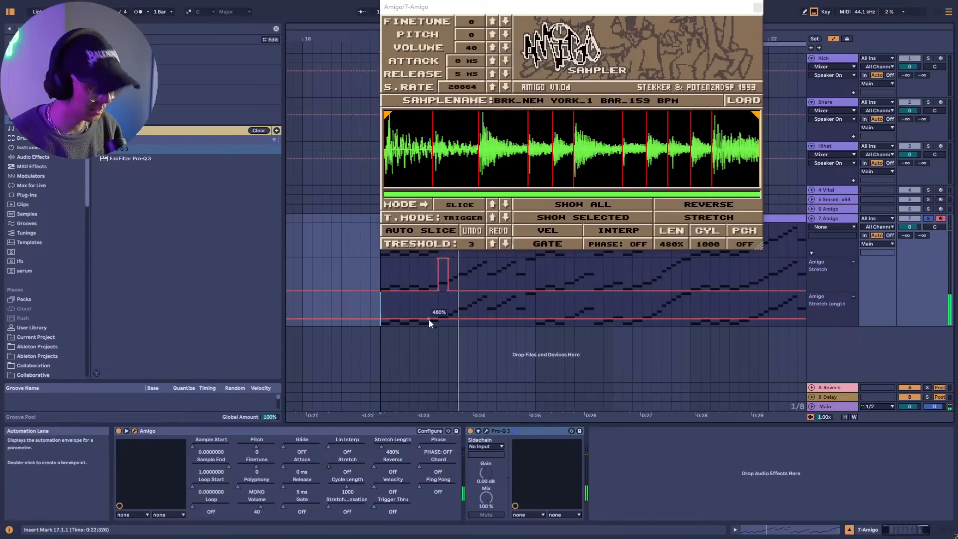
key(b)
key(space)
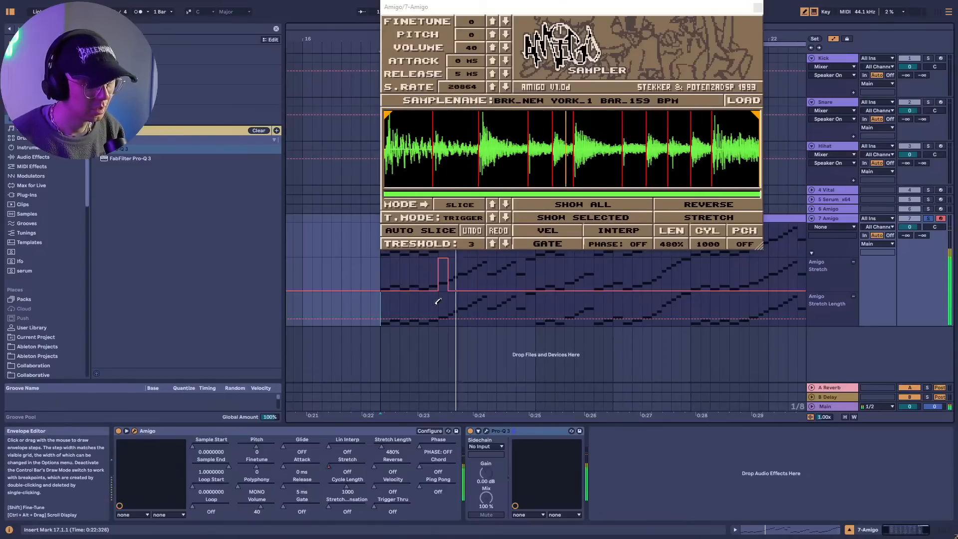
click(442, 293)
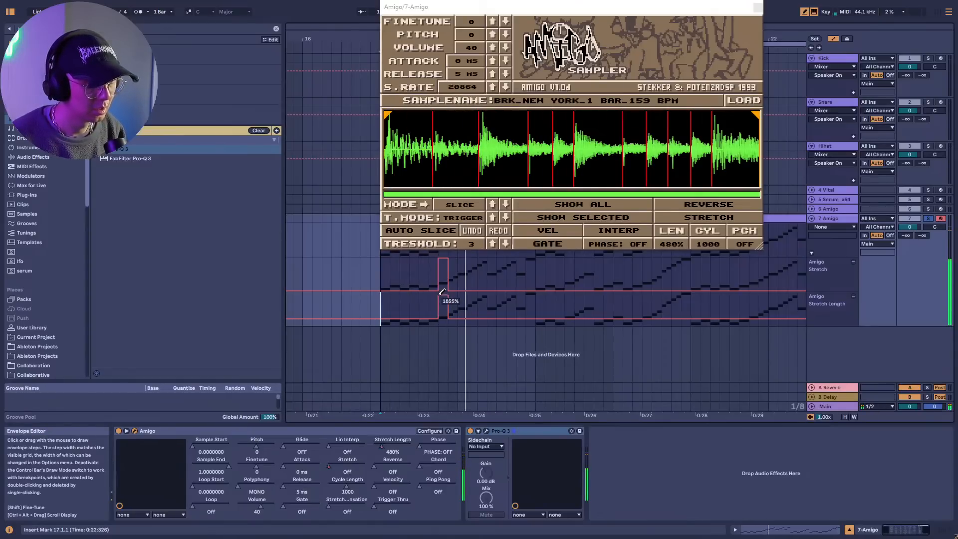
drag(440, 294, 436, 291)
key(space)
key(space)
click(436, 318)
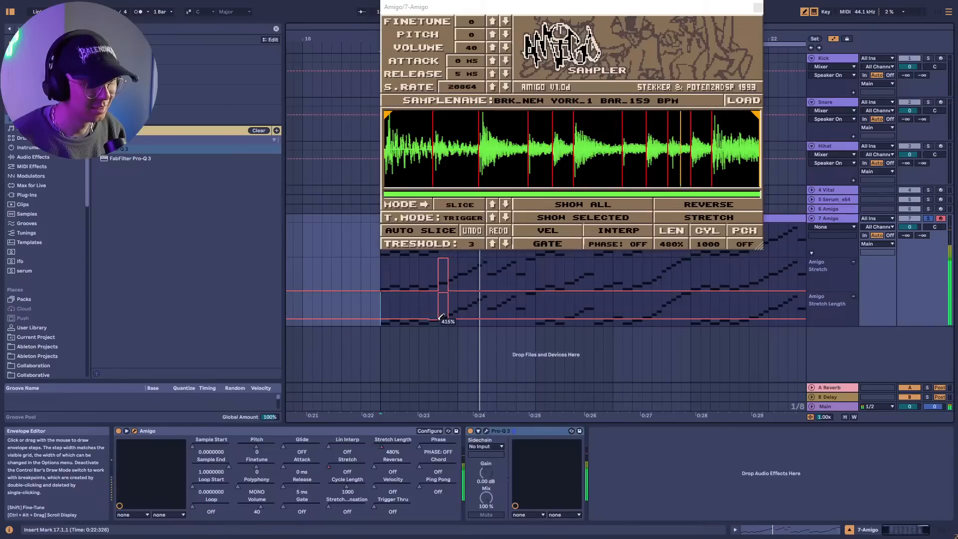
key(space)
key(space)
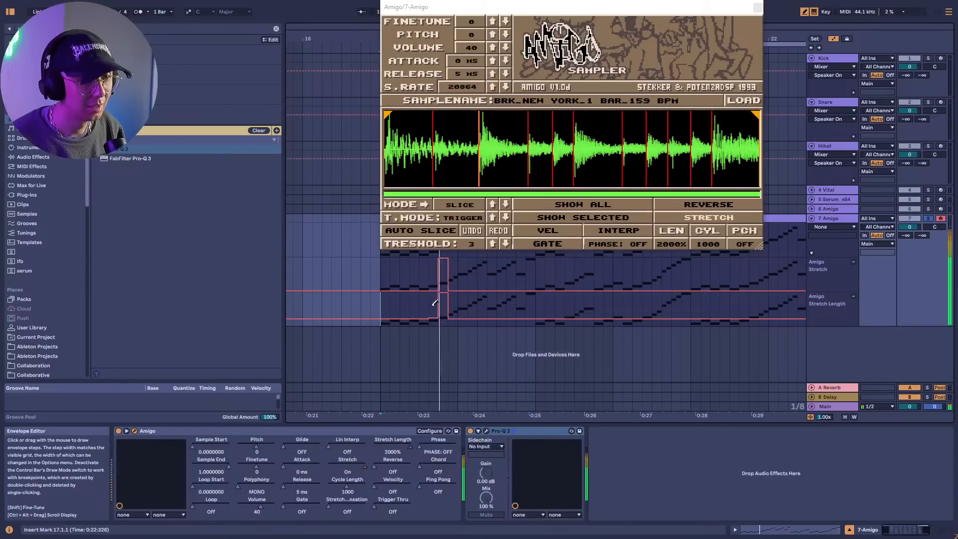
Extend the Stretch-on automation step to 18.1.1 and play the clip back from its start.
key(space)
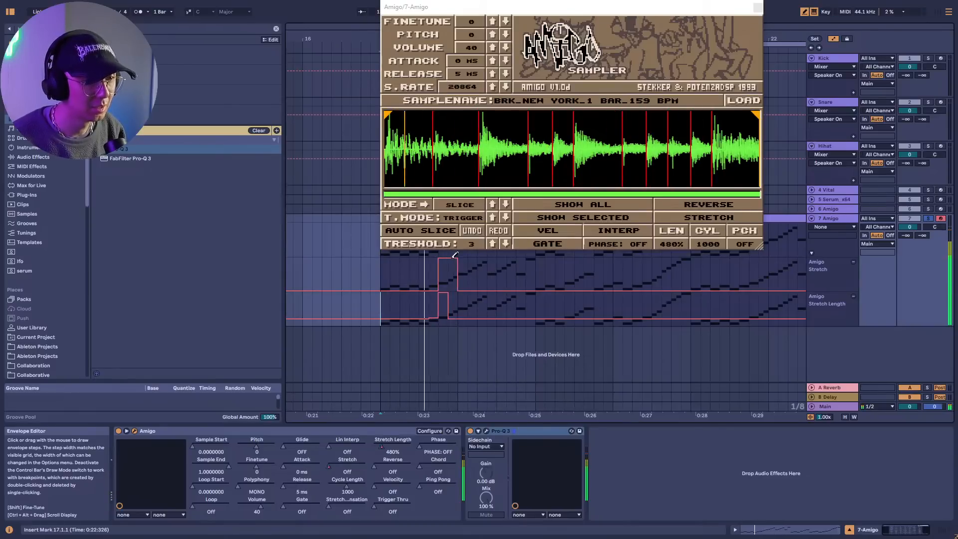
key(space)
key(space)
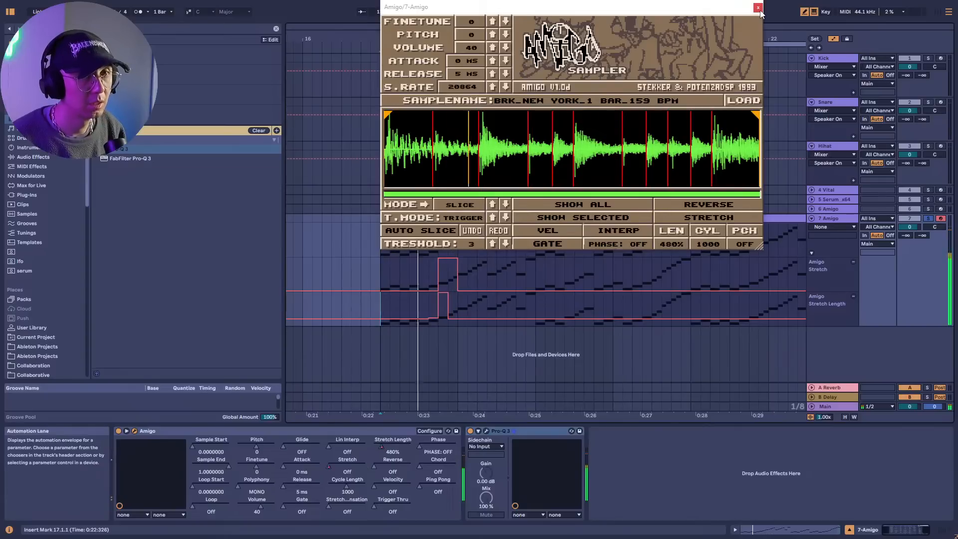
key(space)
key(space)
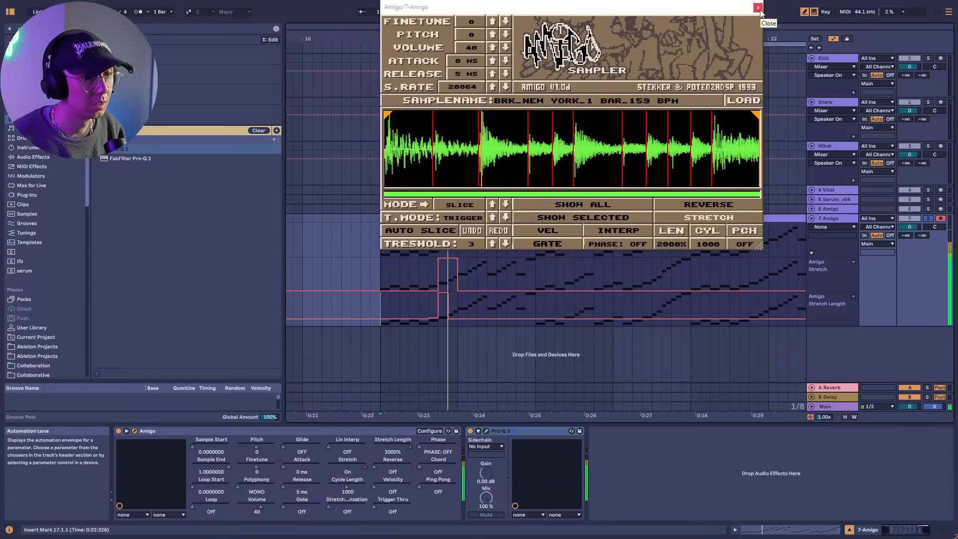
Close the Amigo window, open the break clip's notes and deactivate the D#3 and E3 notes ending the first bar.
click(758, 8)
double_click(444, 220)
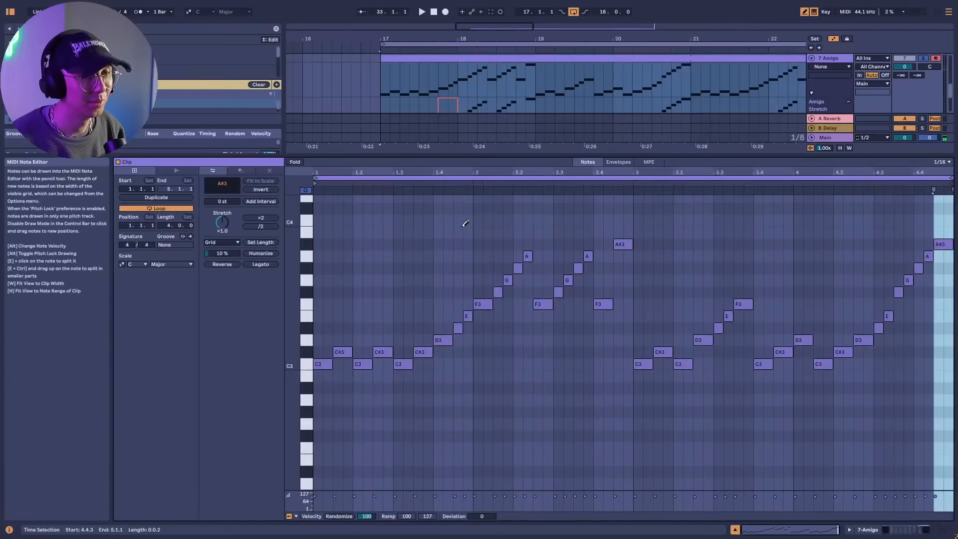
key(b)
key(space)
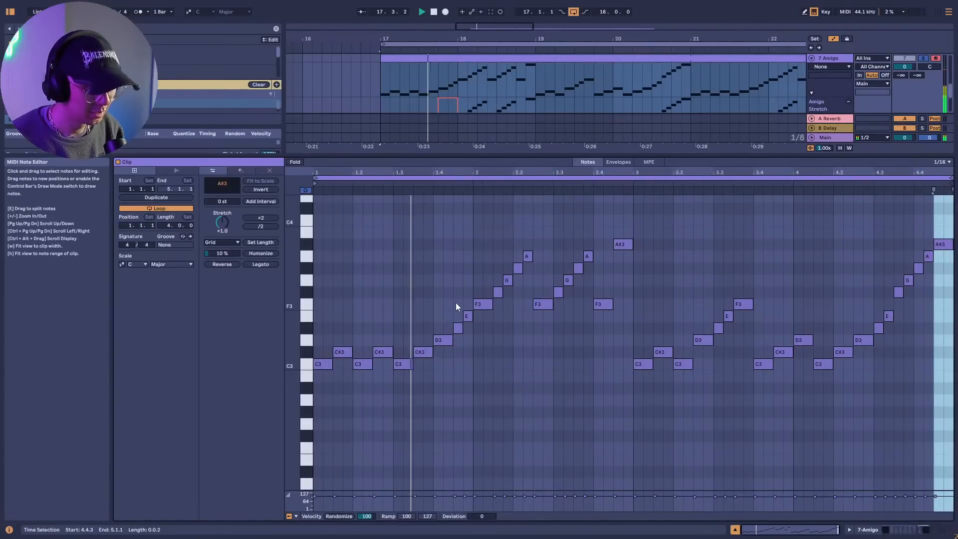
drag(446, 306, 466, 328)
key(0)
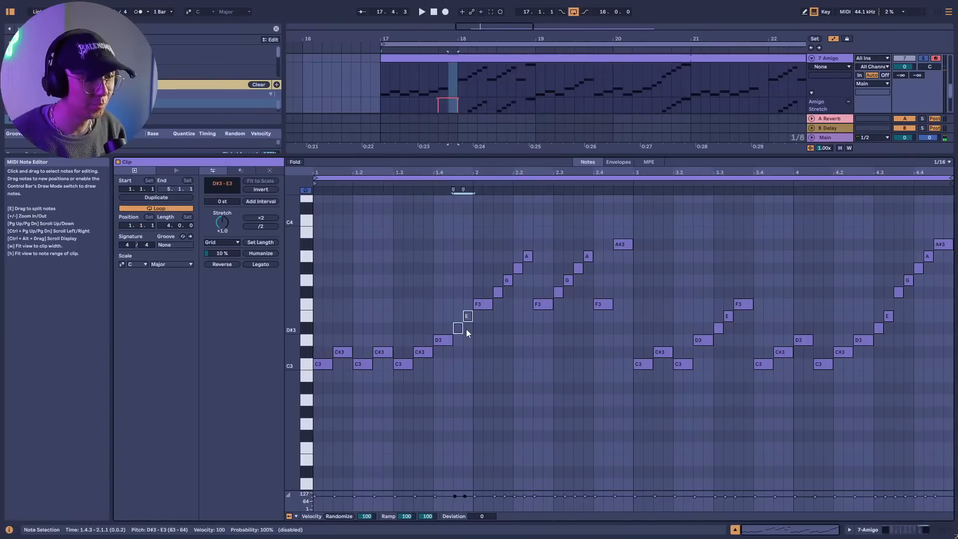
Lengthen the D3 note at 1.4.1 to end at 2.1.1, then return to the device view and play back.
drag(453, 342, 469, 343)
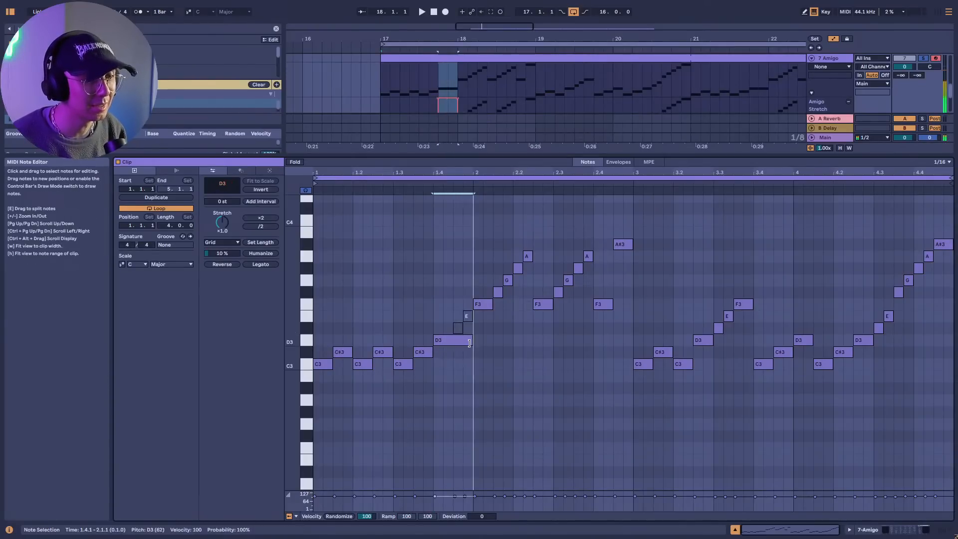
key(shift+Tab)
key(space)
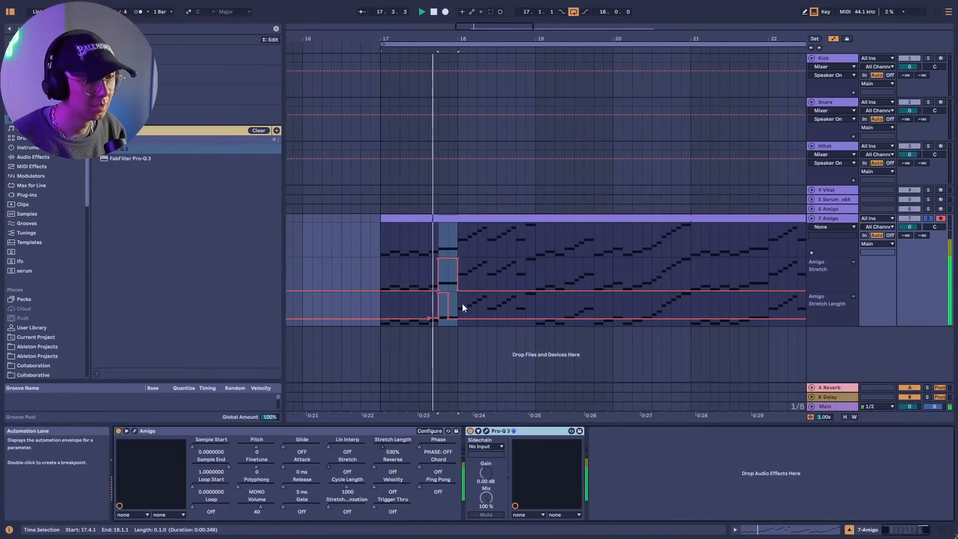
Extend the raised Stretch Length automation step to 18.1.1, audition it and reopen the Amigo window.
key(b)
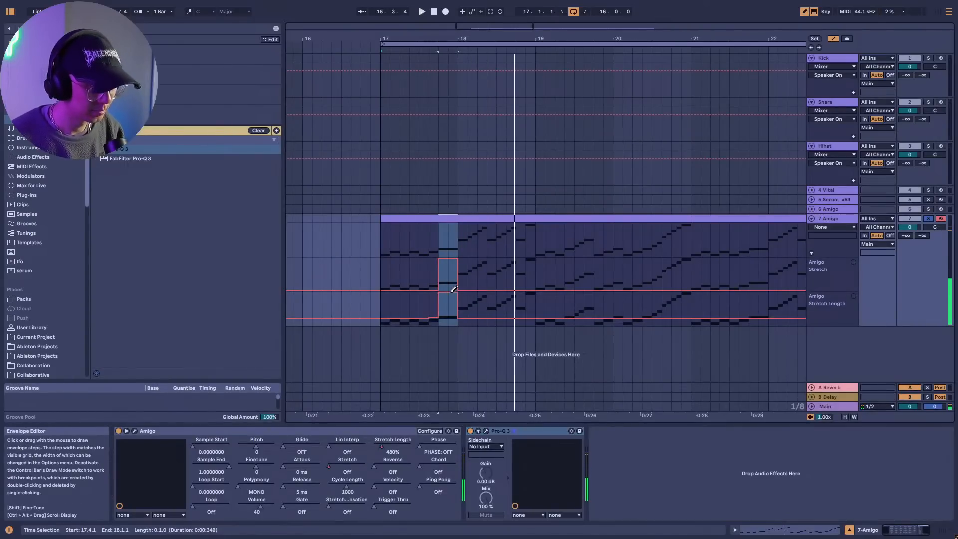
click(453, 292)
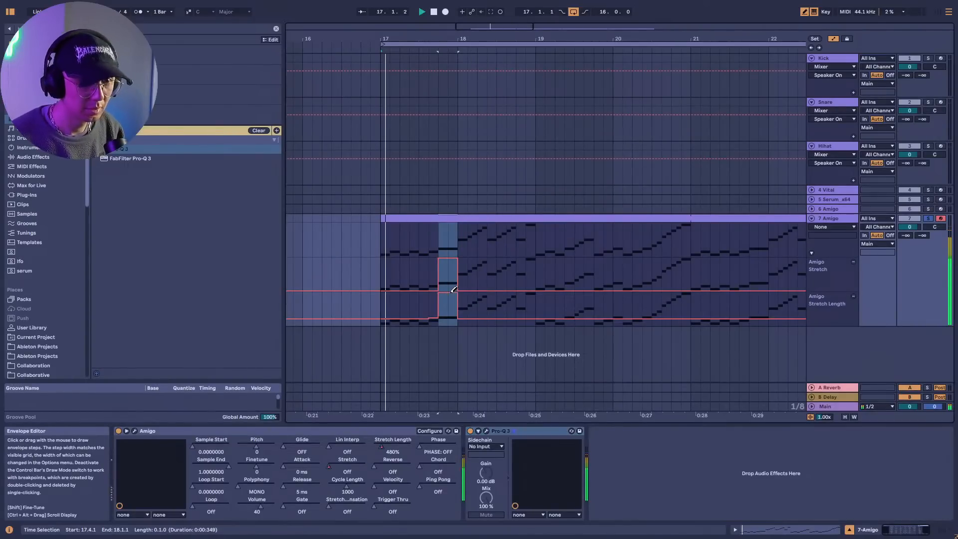
click(478, 432)
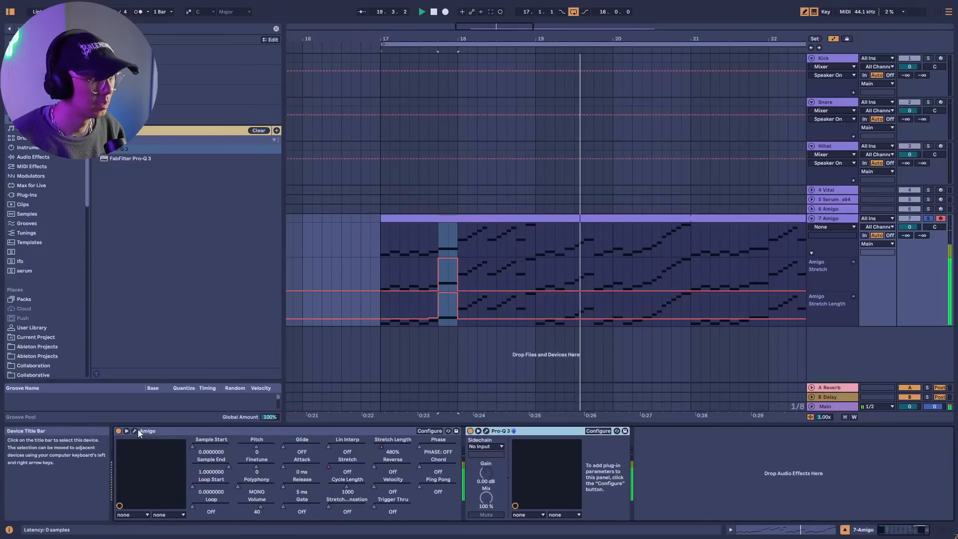
click(135, 431)
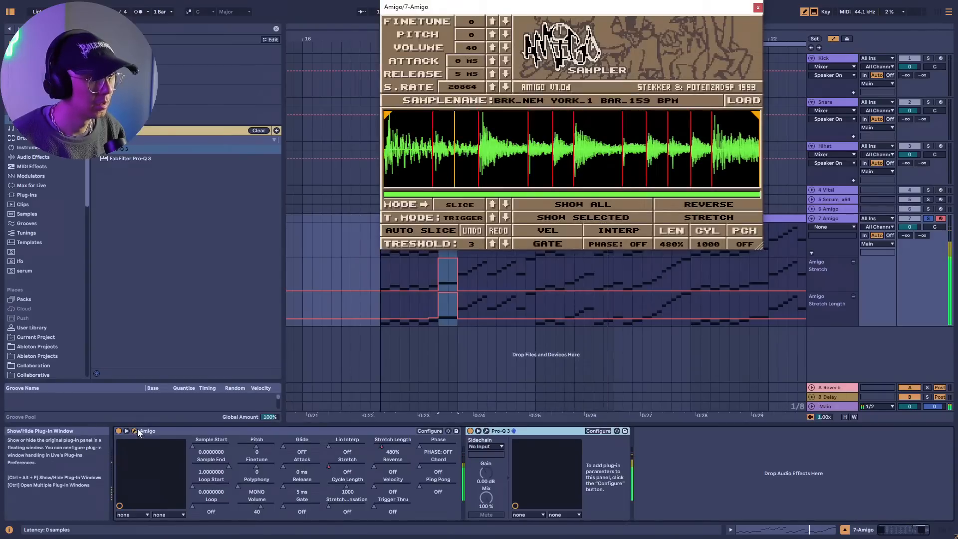
Lower the Stretch Length automation step between 17.4.1 and 18.1.1 to 1135% while playing from 17.1.1.
click(465, 305)
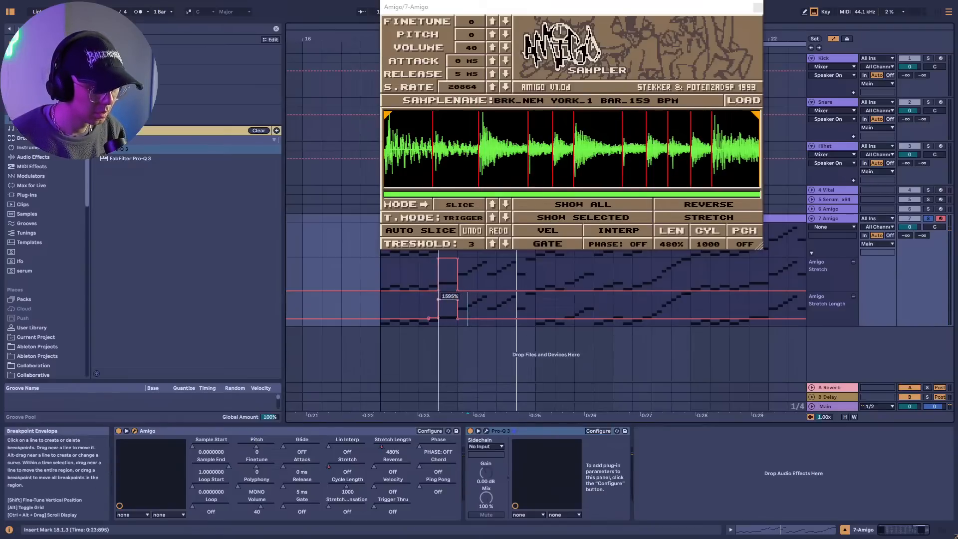
click(383, 308)
drag(448, 299, 448, 309)
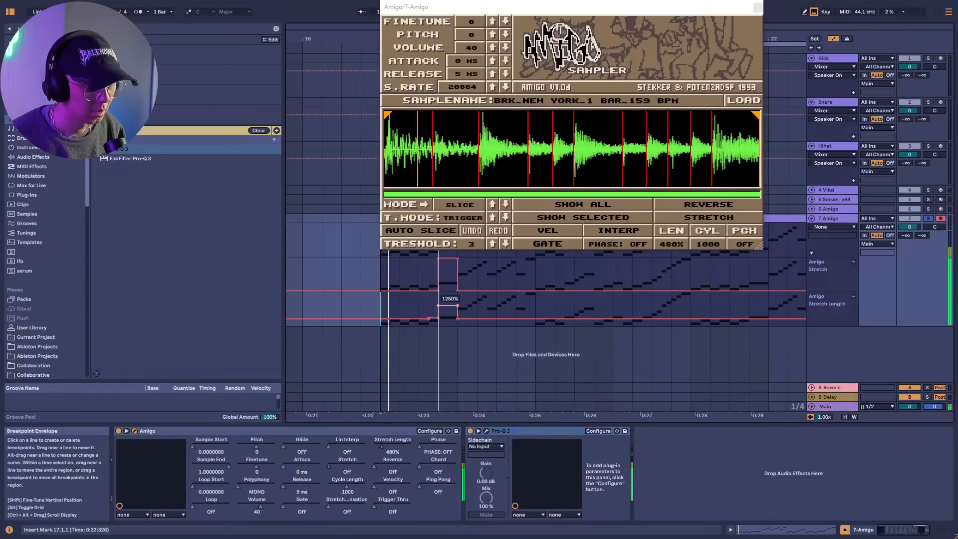
drag(447, 306, 447, 307)
key(space)
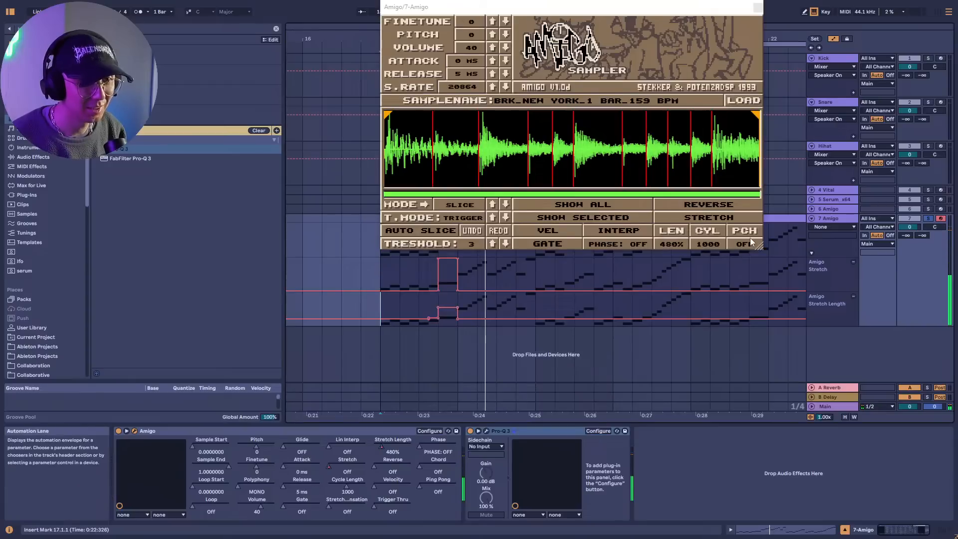
Turn on Amigo's Stretch Compensation (PCH) and bring up the Stretch Length parameter while auditioning the break.
click(744, 246)
key(space)
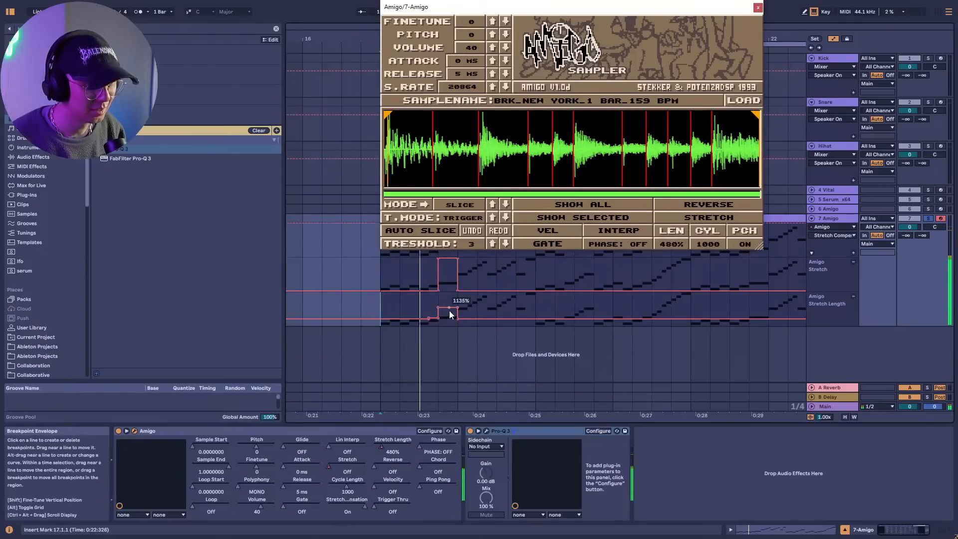
click(669, 245)
key(space)
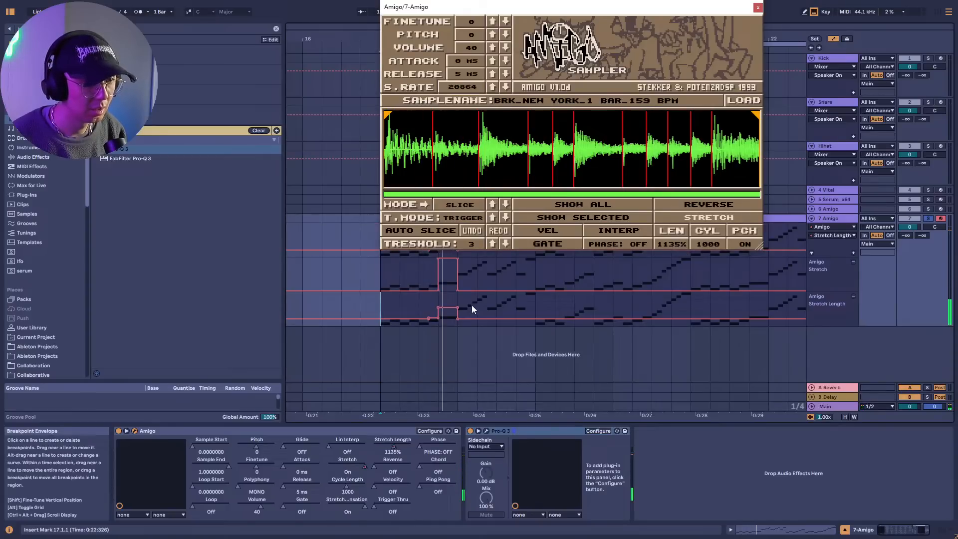
Audition lower levels for the Stretch Length step, down to 275%, and settle on about 735%.
drag(448, 309, 448, 321)
key(space)
key(space)
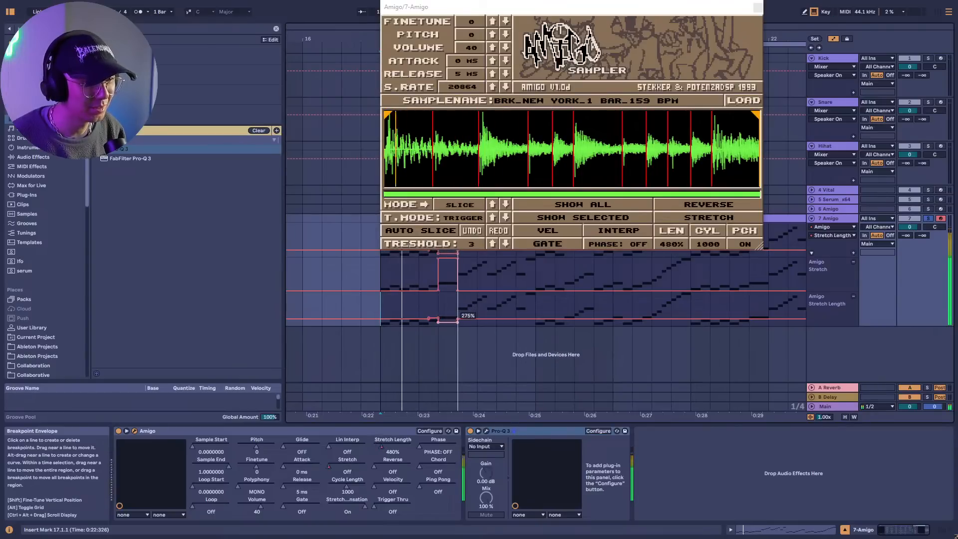
drag(447, 321, 448, 325)
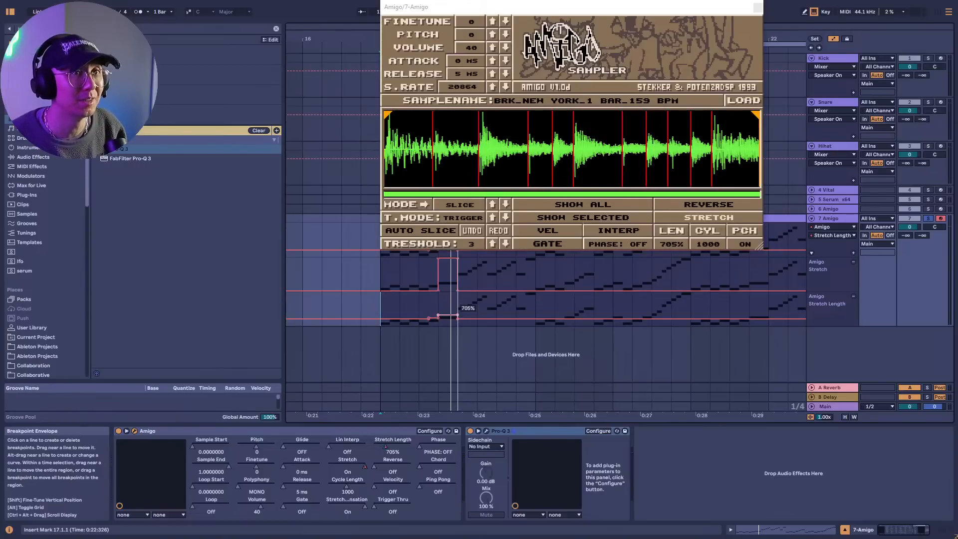
key(space)
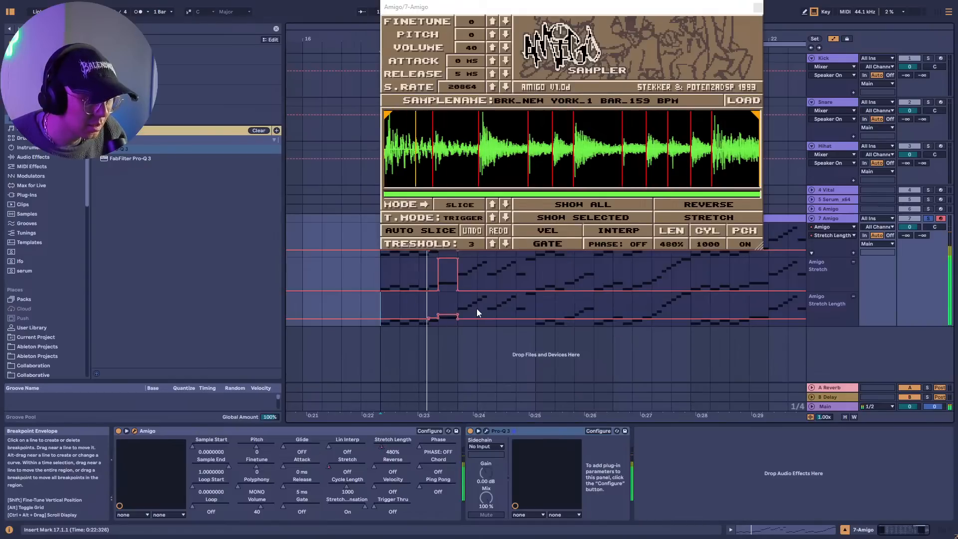
Extend the Stretch-on automation step to 18.2.1 in the Stretch lane.
key(b)
click(471, 257)
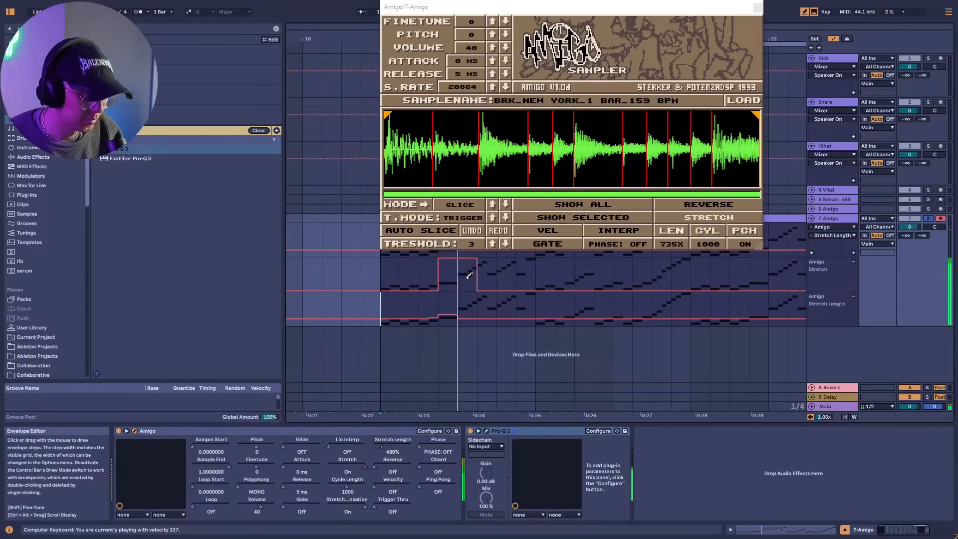
Set Amigo's stretch cycle length (CYL) to 2000 and turn Stretch Compensation (PCH) off.
key(b)
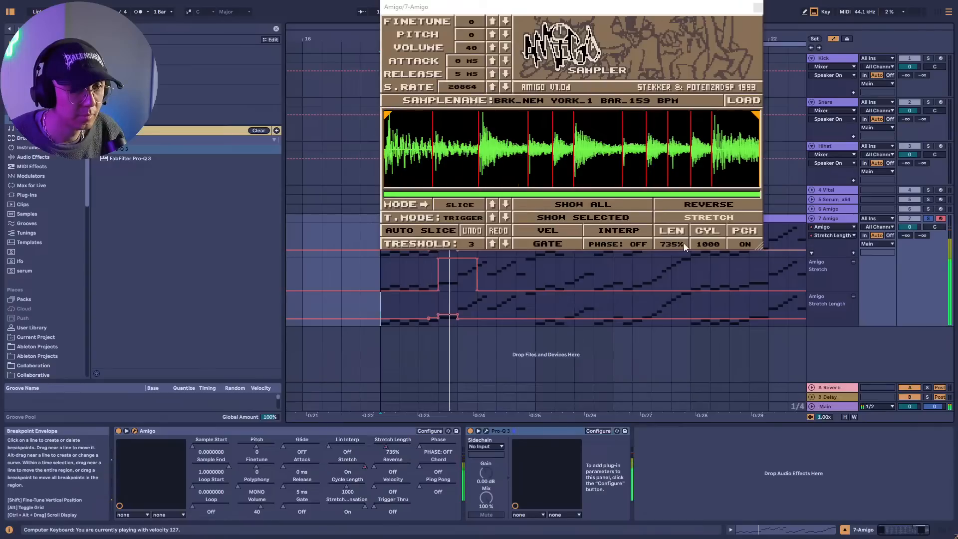
drag(708, 245, 730, 211)
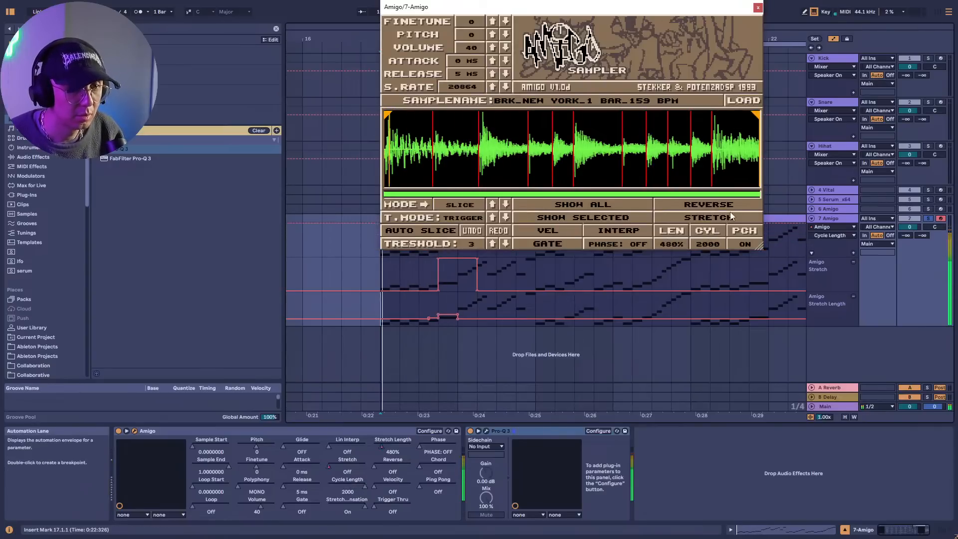
click(754, 244)
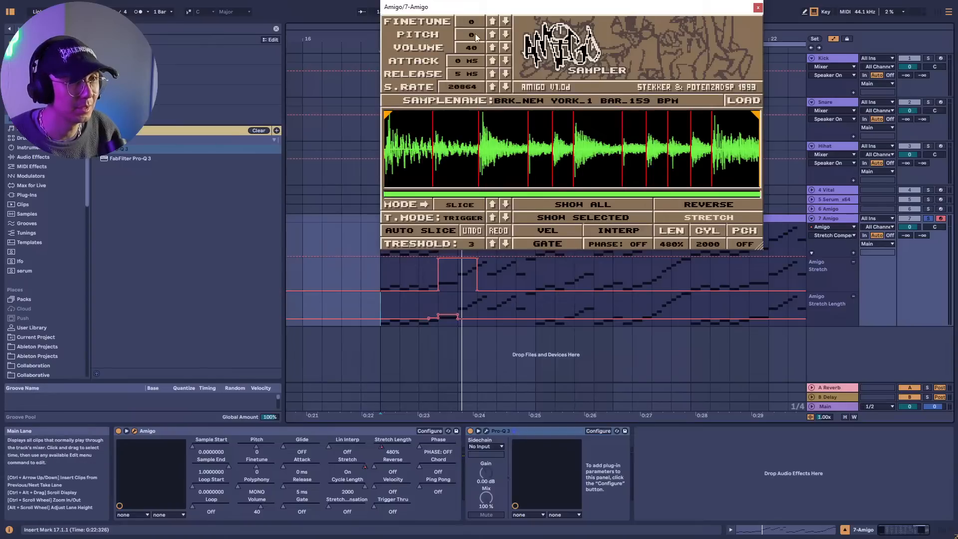
Add an automation lane for Amigo's Pitch, raise it to +14 between 17.4.1 and 18.1.1, and close the sampler window.
click(853, 253)
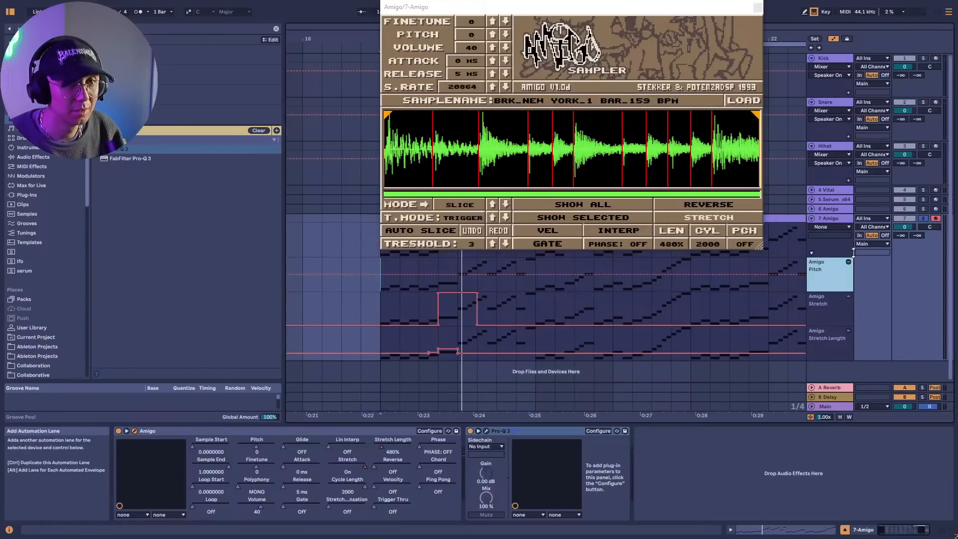
key(b)
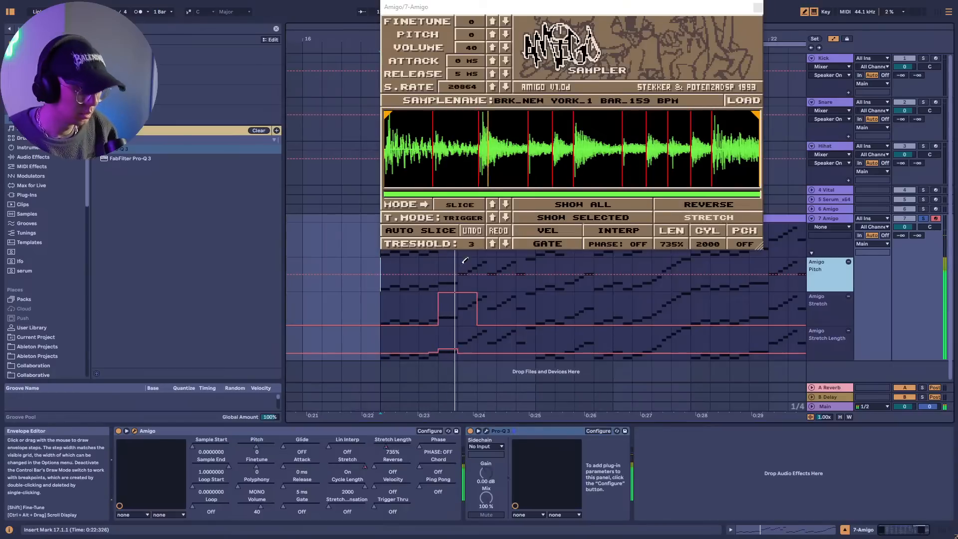
click(457, 265)
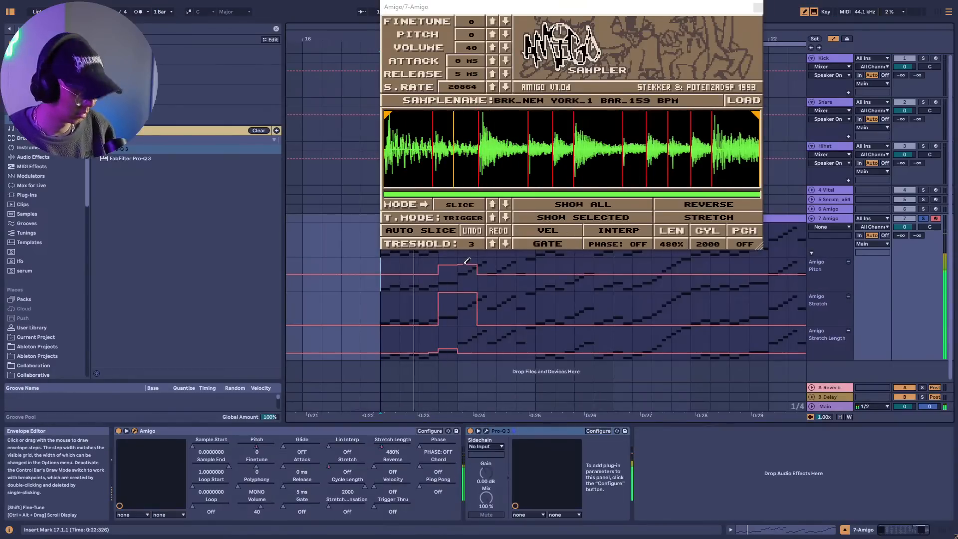
key(b)
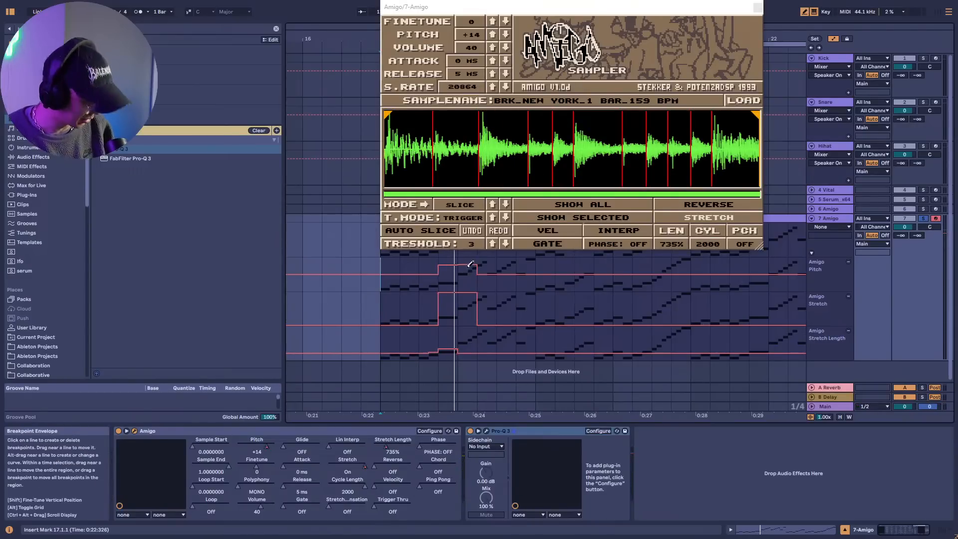
key(b)
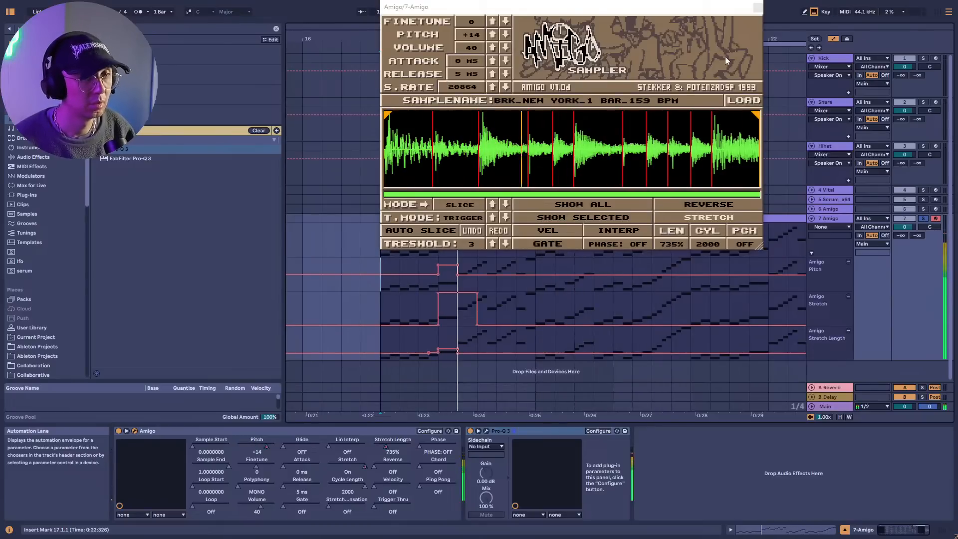
click(758, 7)
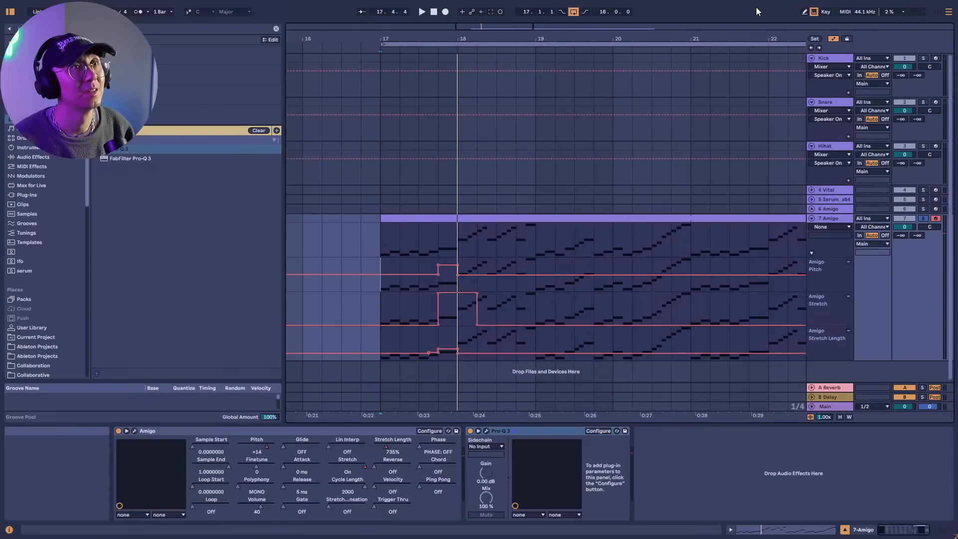
Loop the arrangement from 17.1.1 to 21.1.1 over the Amigo break and play it back.
key(space)
click(380, 199)
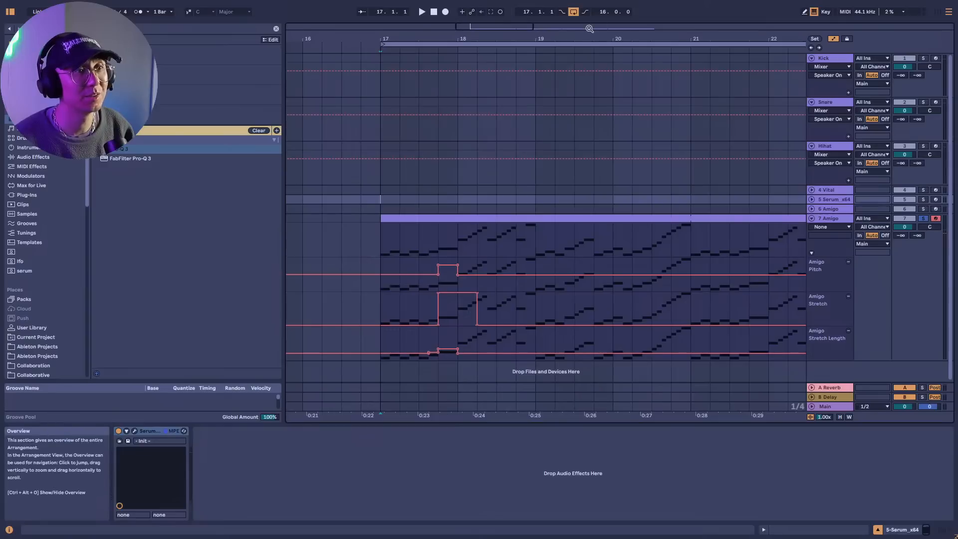
click(376, 242)
drag(383, 244, 690, 237)
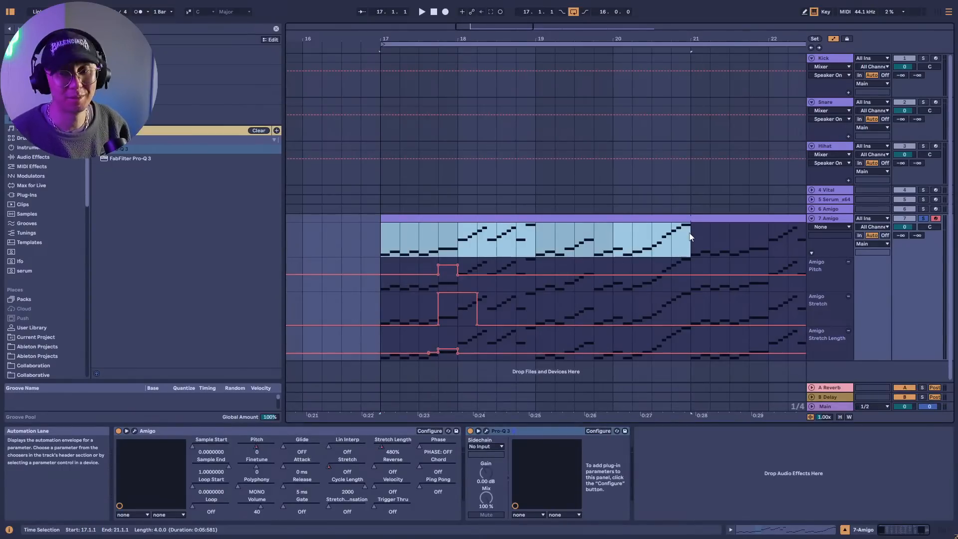
key(ctrl+l)
key(space)
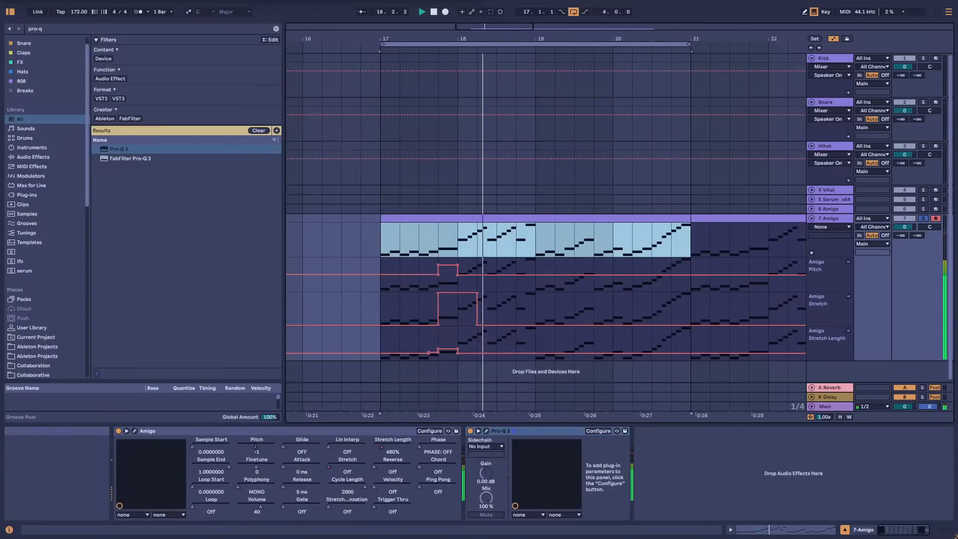
click(381, 178)
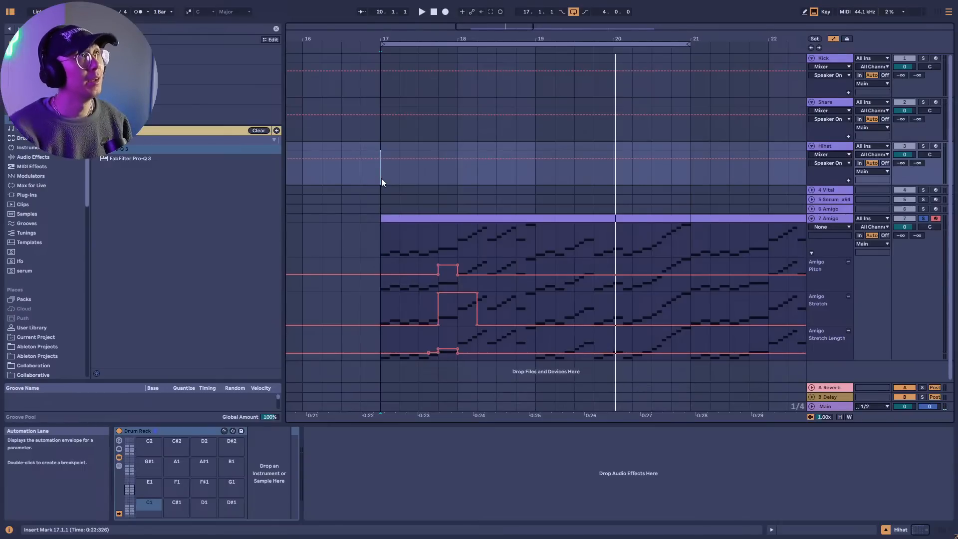
Switch to the Opera browser and look through the Deviant Audio shop, including the OG Jungle Vol. 1 product page.
key(alt+Tab)
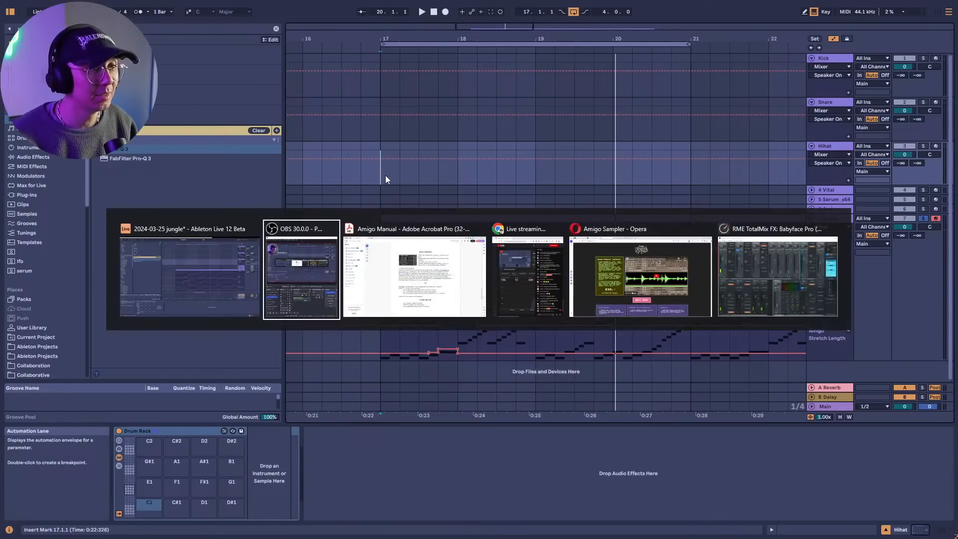
key(alt+Tab)
key(alt+Tab)
key(alt+Tab)
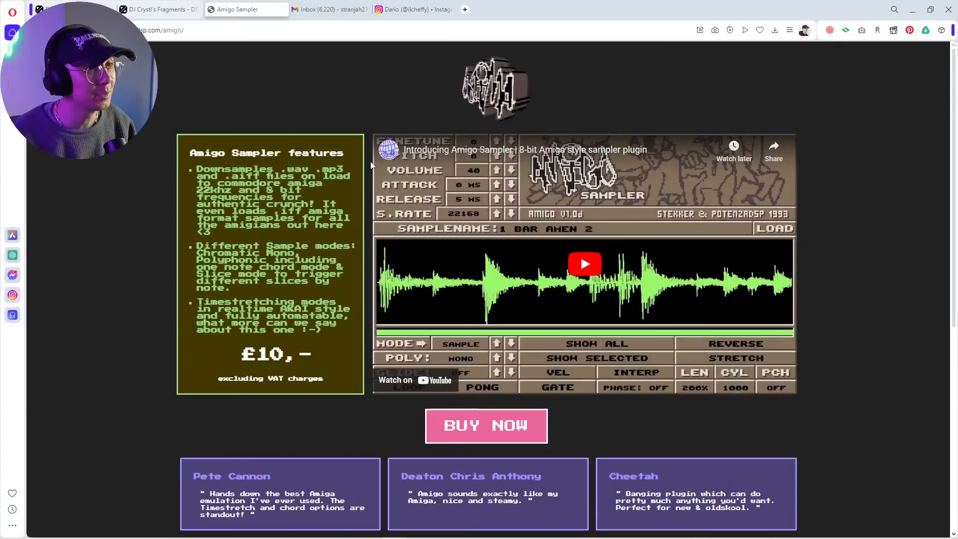
click(144, 9)
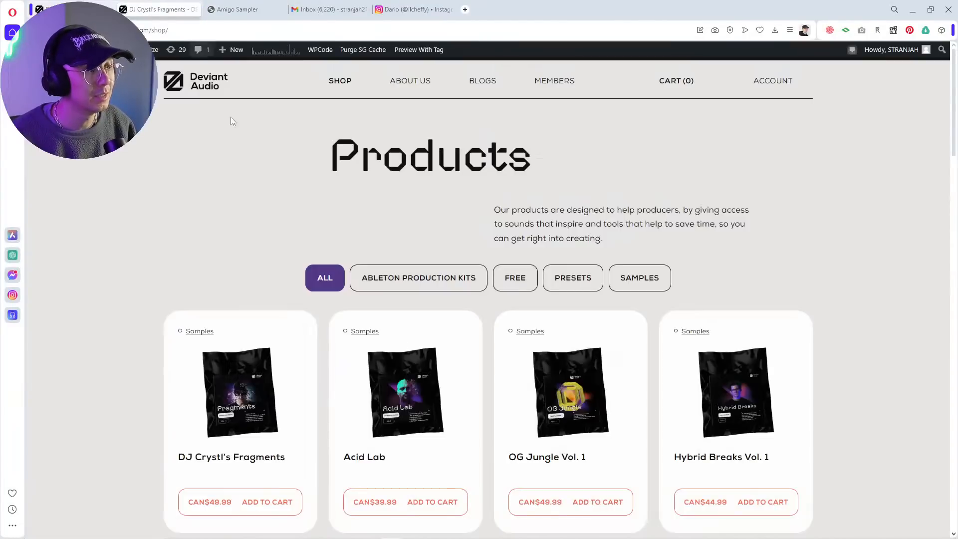
scroll(260, 203, down, 2)
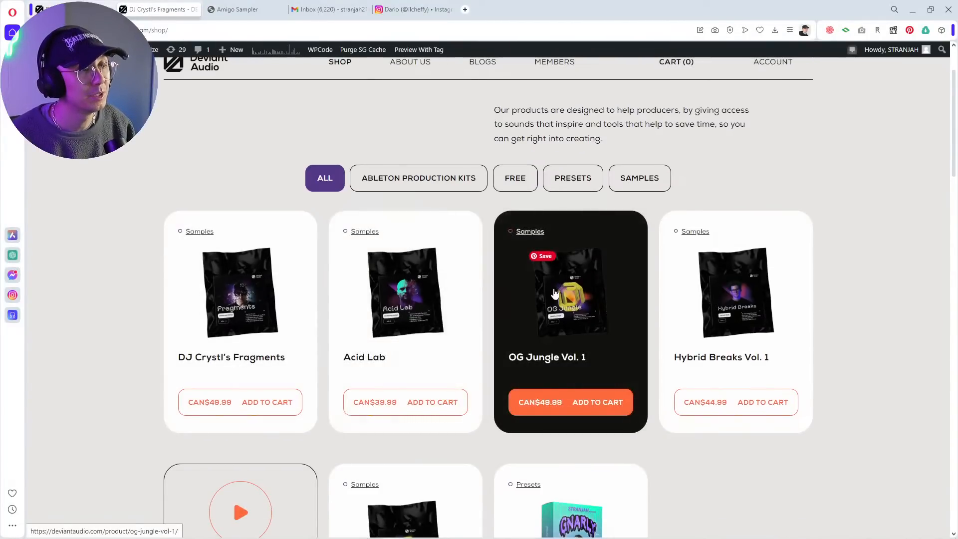
click(555, 293)
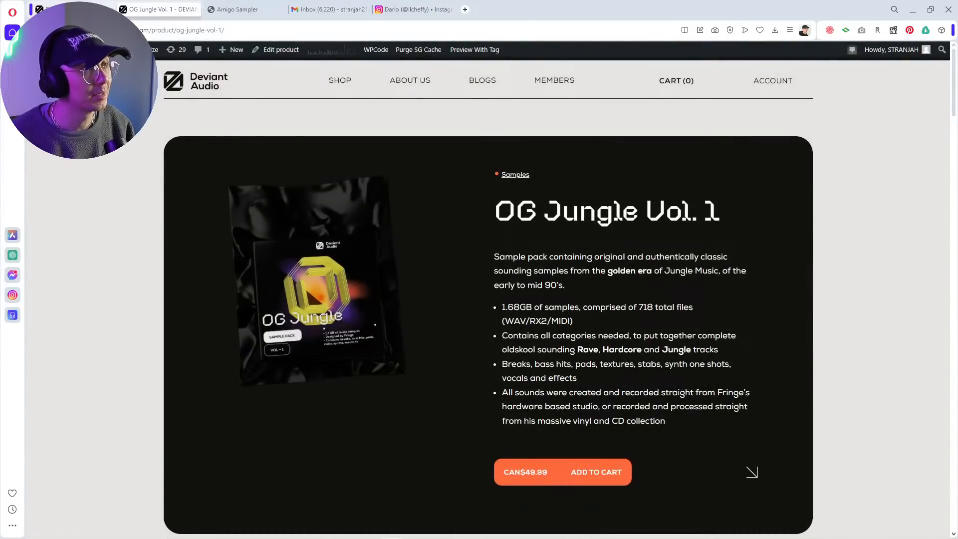
key(alt+Left)
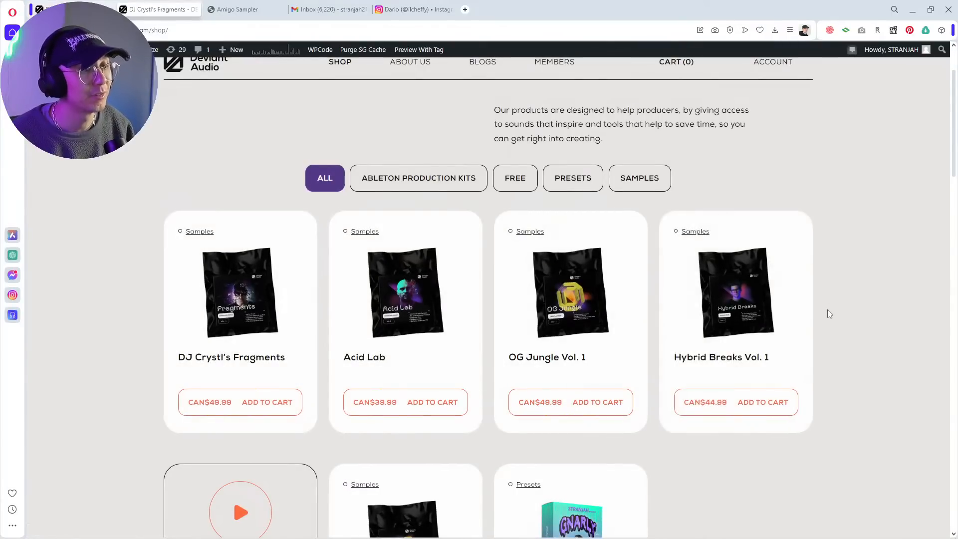
scroll(837, 327, down, 7)
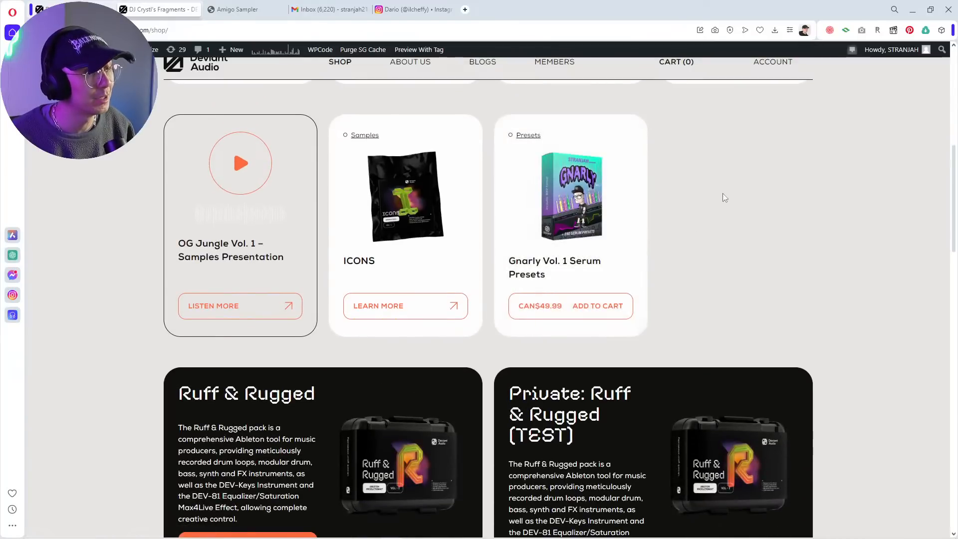
scroll(635, 277, down, 3)
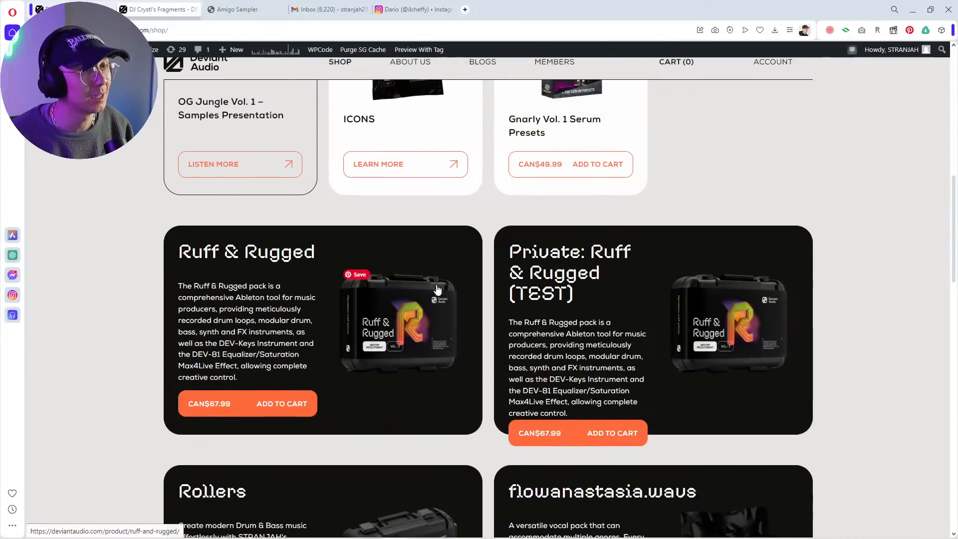
scroll(437, 291, up, 6)
scroll(437, 290, up, 6)
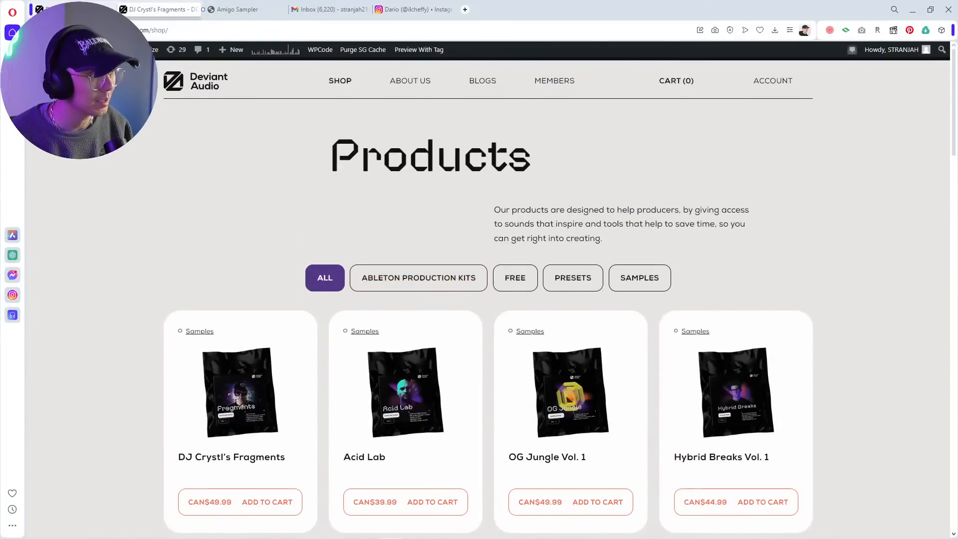
View the Deviant Audio Production Suite page and its included packs, and return to the shop's product overview.
click(80, 9)
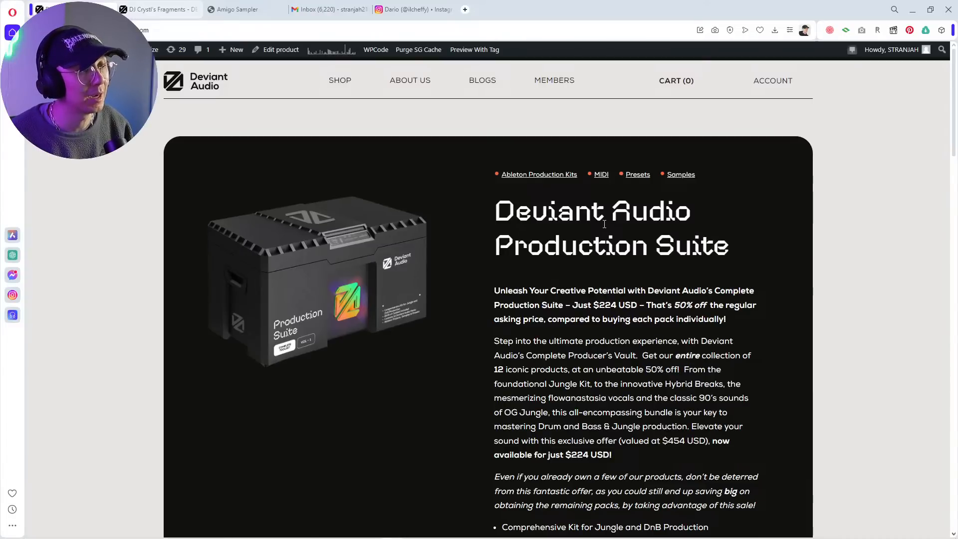
scroll(608, 234, down, 15)
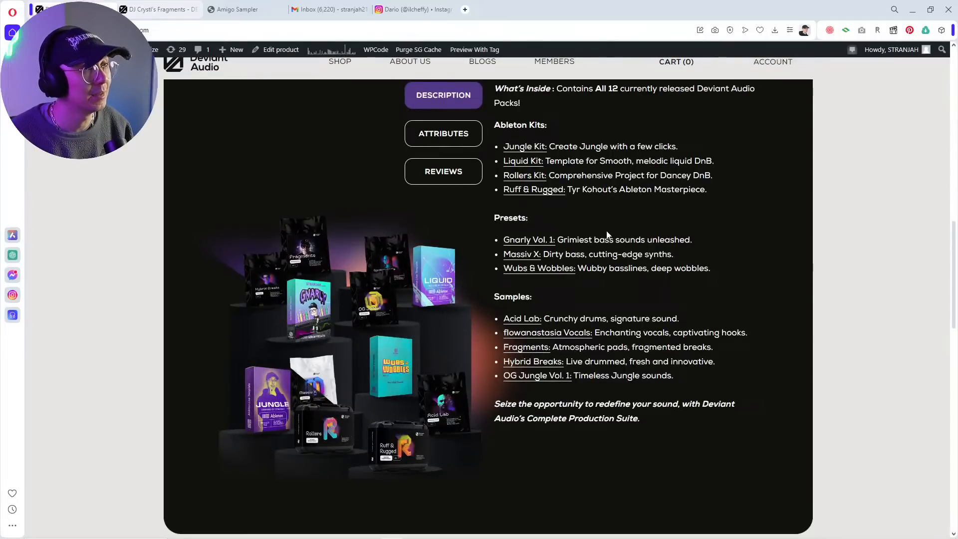
scroll(607, 233, up, 15)
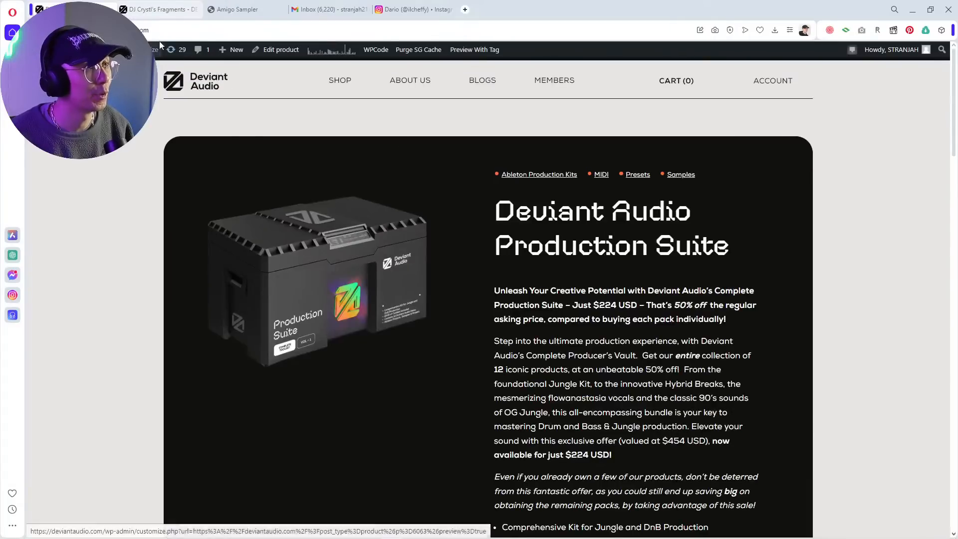
click(341, 81)
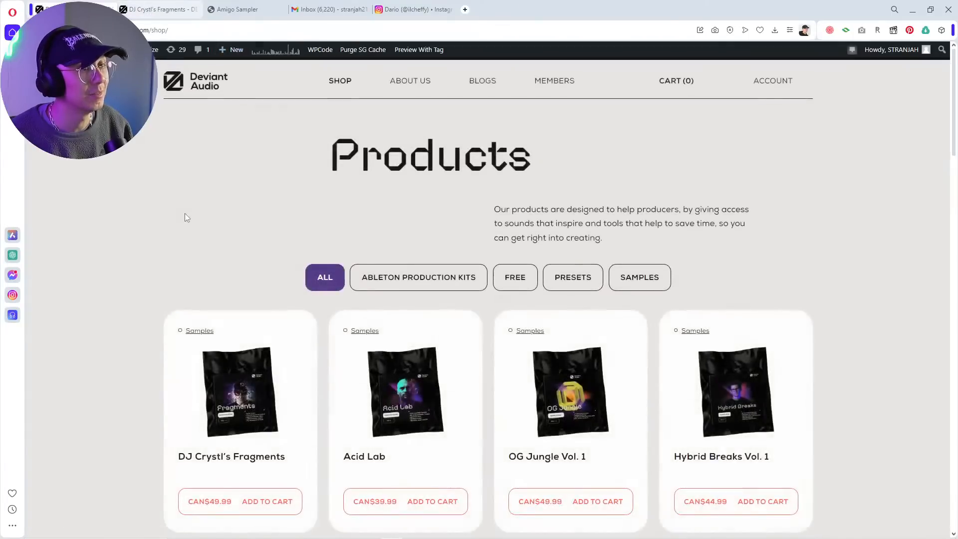
scroll(185, 212, down, 1)
scroll(187, 201, up, 2)
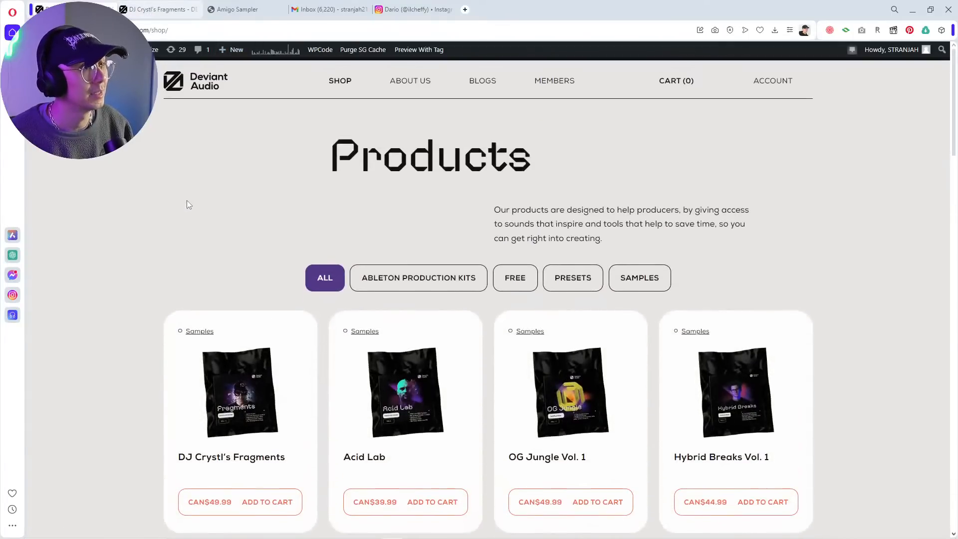
Switch back to Ableton Live and play the Amigo break from 17.1.1.
key(alt+Tab)
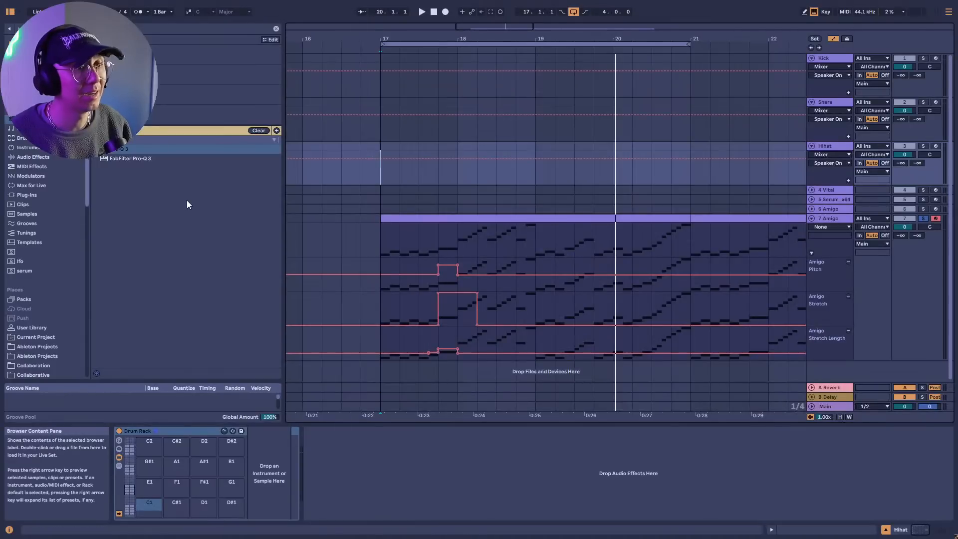
click(383, 236)
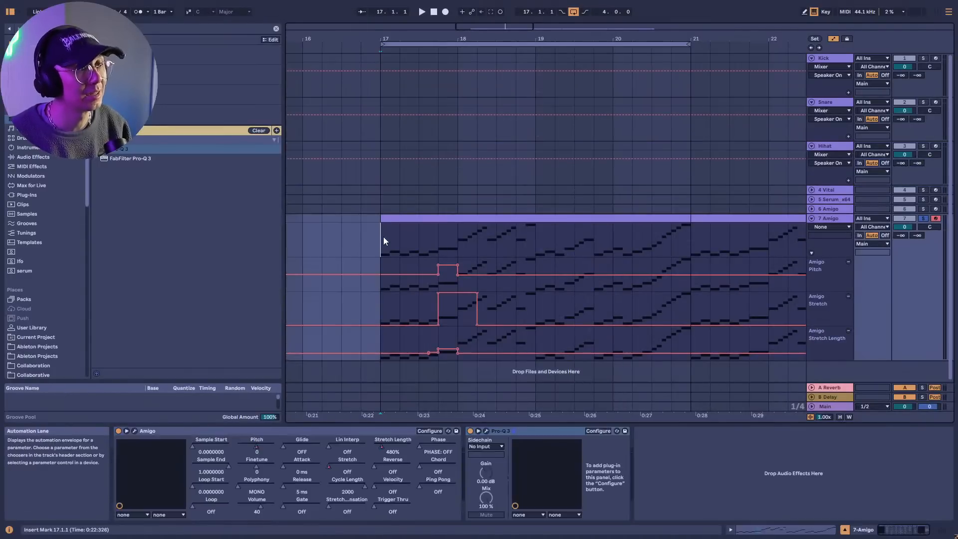
key(space)
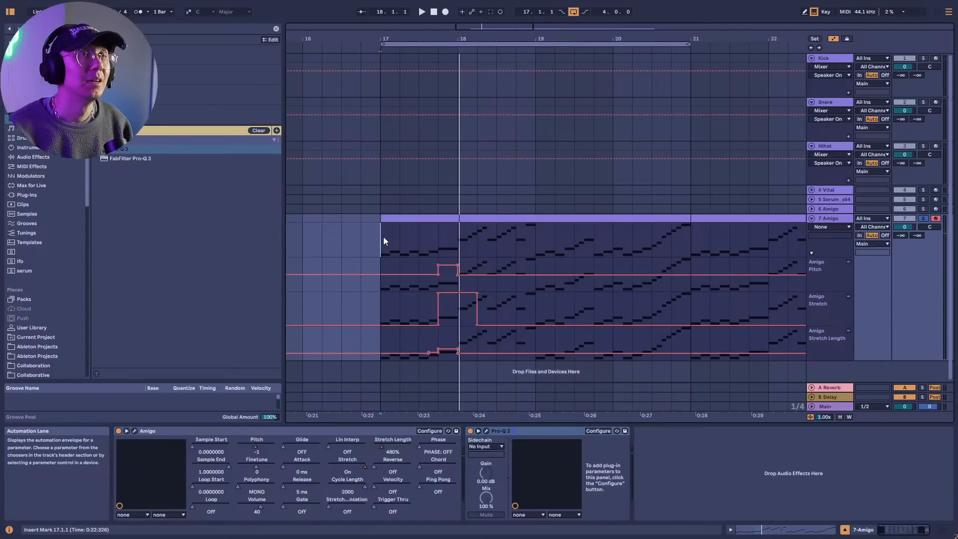
Duplicate the 16-bar Amigo clip with its automation so the copy starts at 33.1.1.
double_click(437, 218)
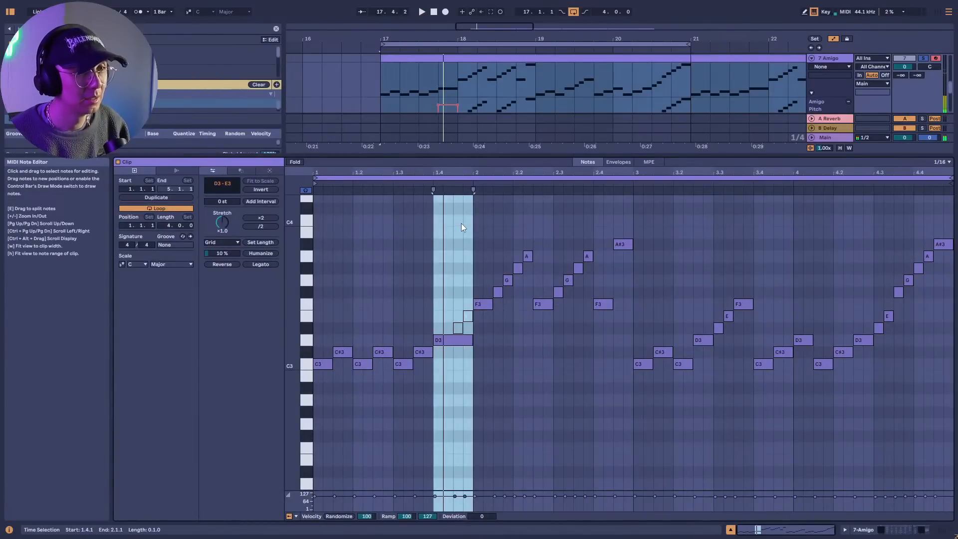
key(shift+Tab)
drag(475, 39, 476, 2)
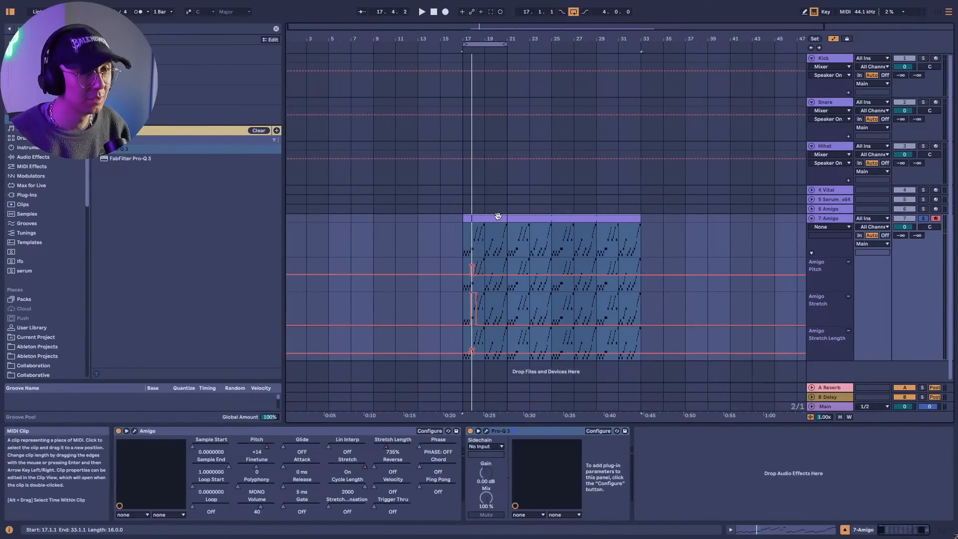
key(ctrl+d)
Open the notes of the first Amigo clip and play its opening bar up to the stretched D3 note.
double_click(423, 218)
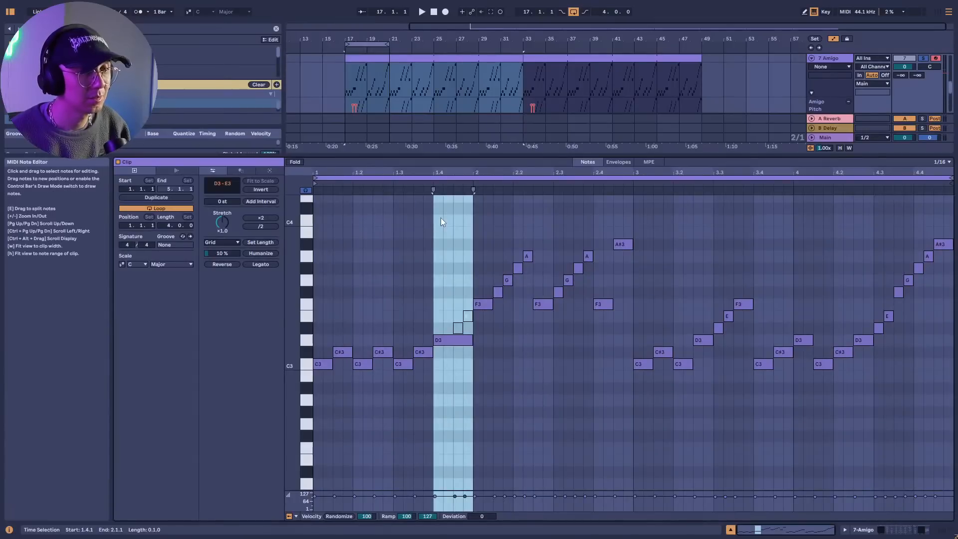
key(space)
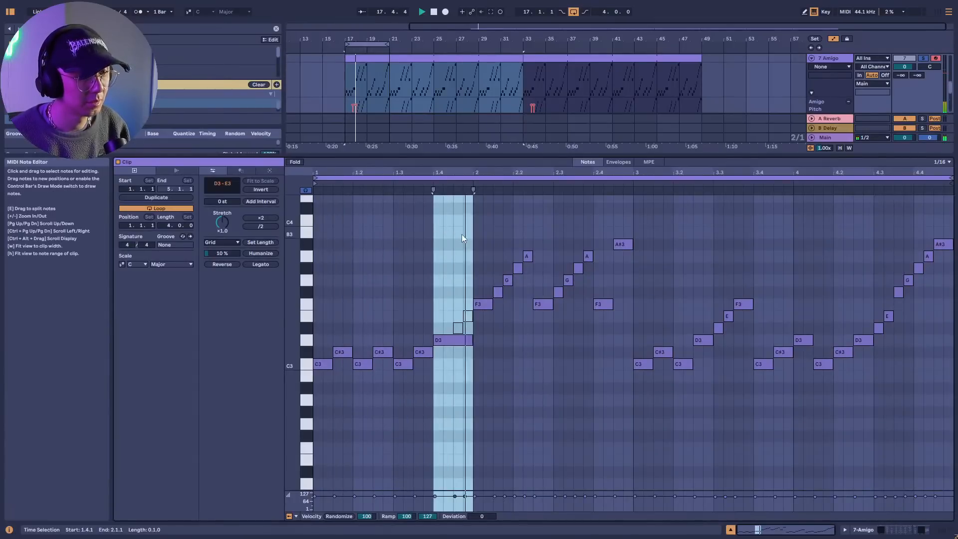
key(space)
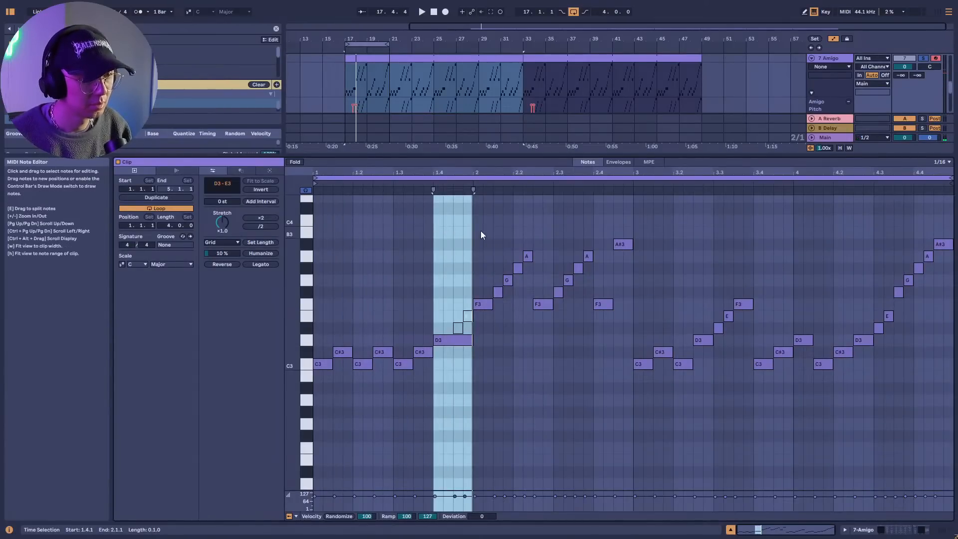
Replace the notes between 2.1.1 and the F3 at 2.2.3 with a copy of the long D3 at 2.1.1, and play it.
drag(481, 234, 532, 327)
key(Delete)
click(444, 338)
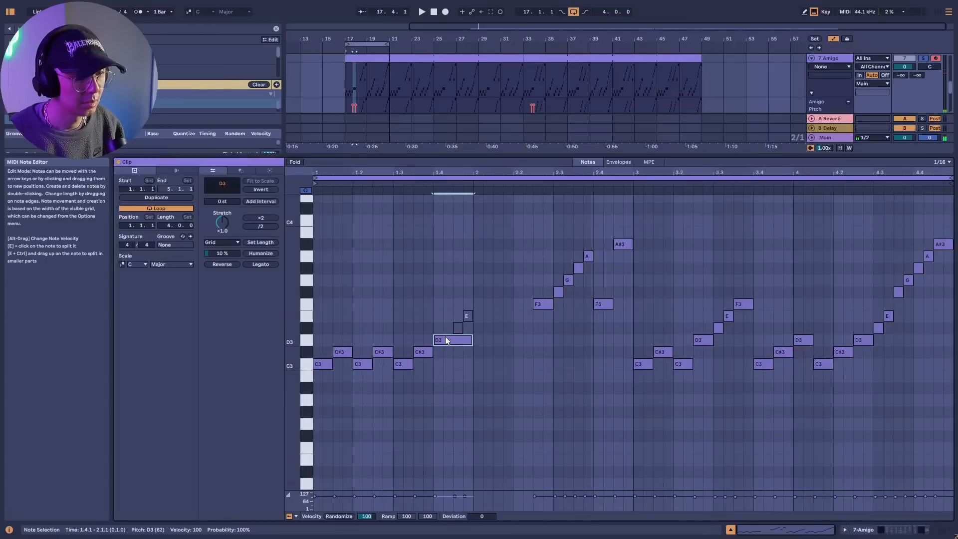
key(ctrl+d)
key(space)
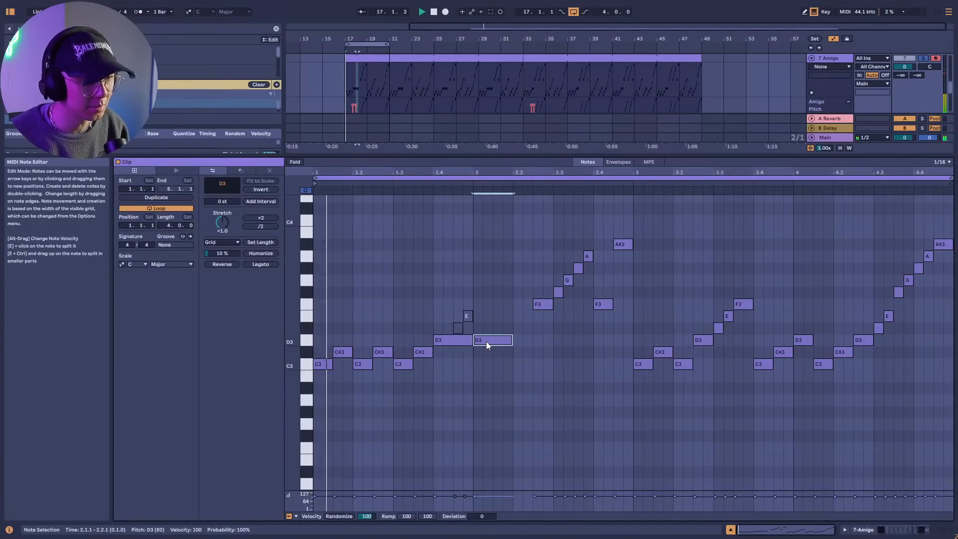
Add another long D3 at 2.2.1 so the stretched note repeats from 1.4.1 through 2.2.1, and play the pattern.
drag(486, 342, 531, 349)
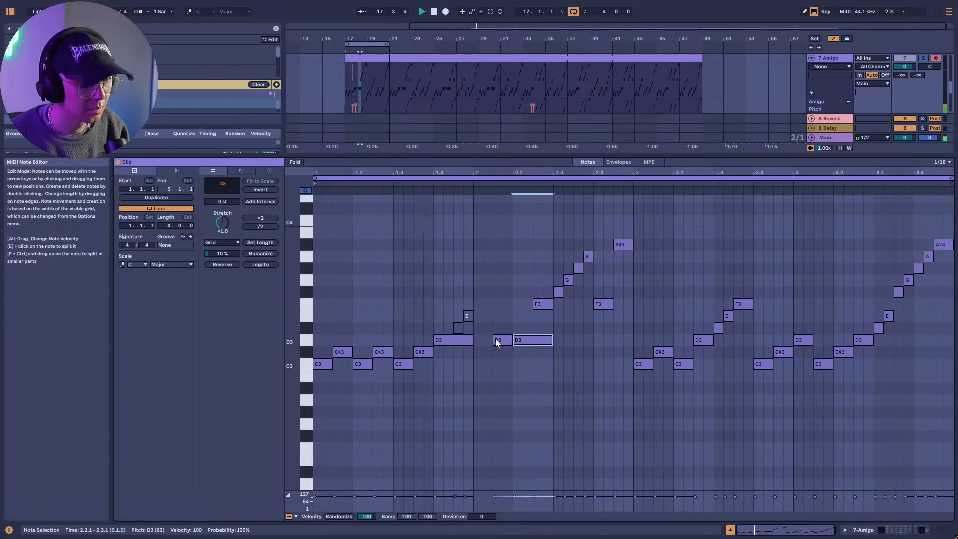
key(space)
mouse_move(505, 337)
mouse_down()
mouse_move(487, 344)
mouse_move(523, 343)
mouse_move(508, 340)
mouse_move(516, 339)
mouse_up()
key(space)
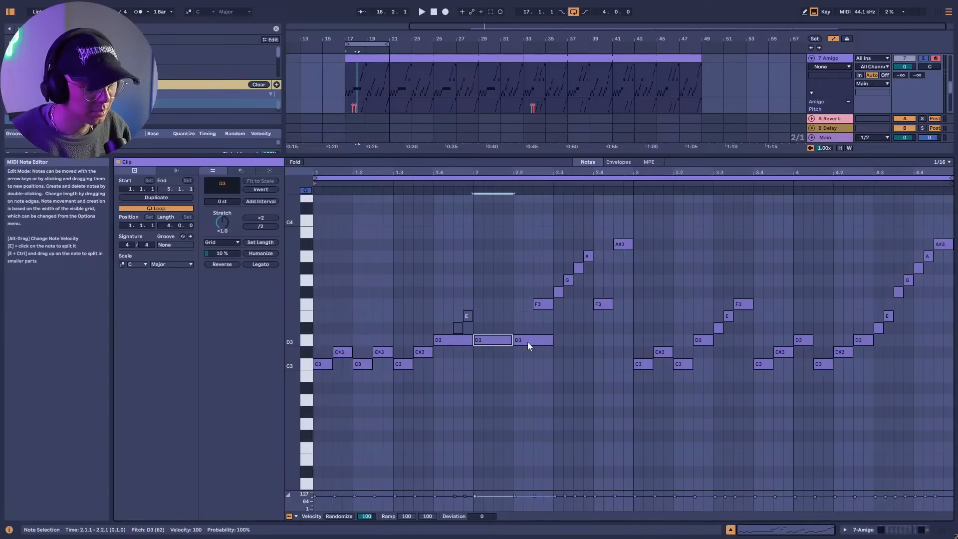
click(457, 340)
key(space)
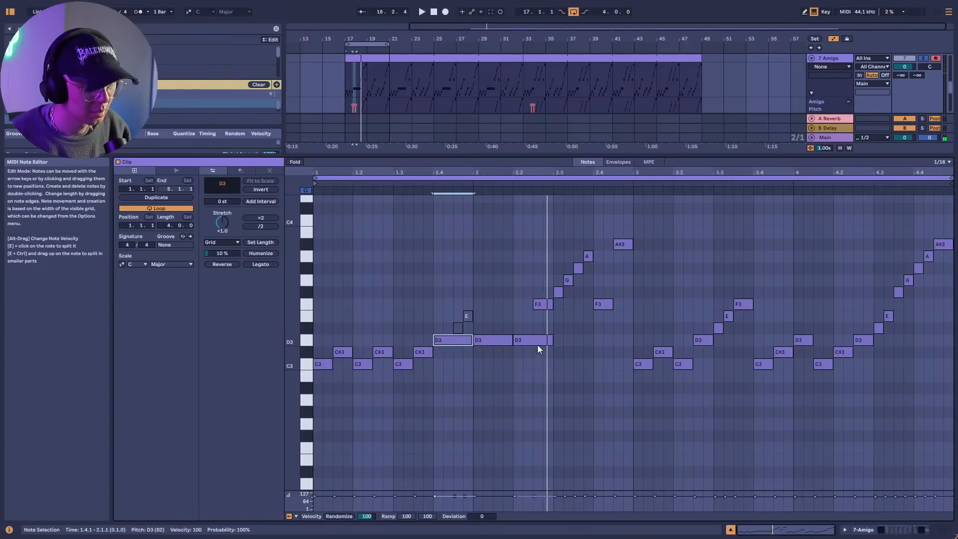
Try a long D3 at 2.4.1 beneath the F3 and play the pattern.
click(544, 305)
drag(529, 334, 514, 308)
key(space)
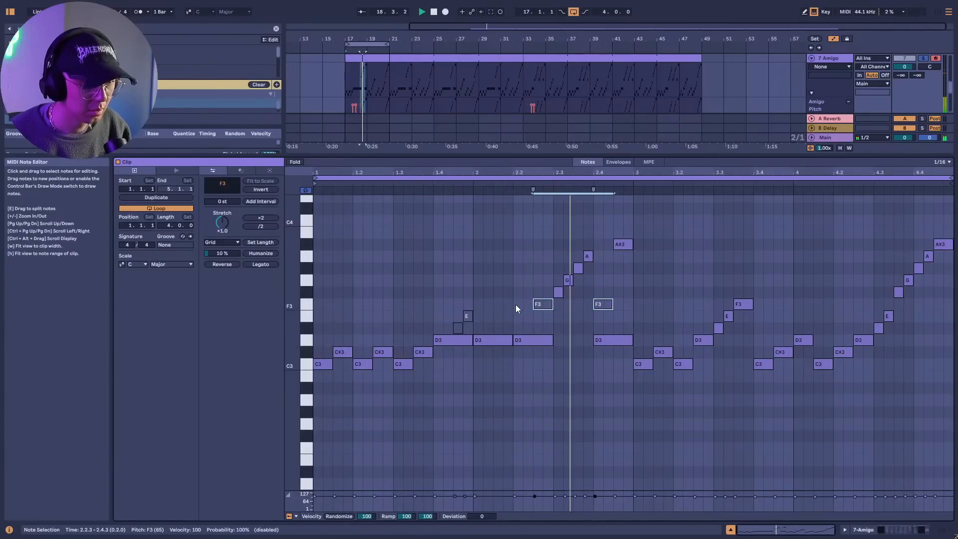
click(583, 343)
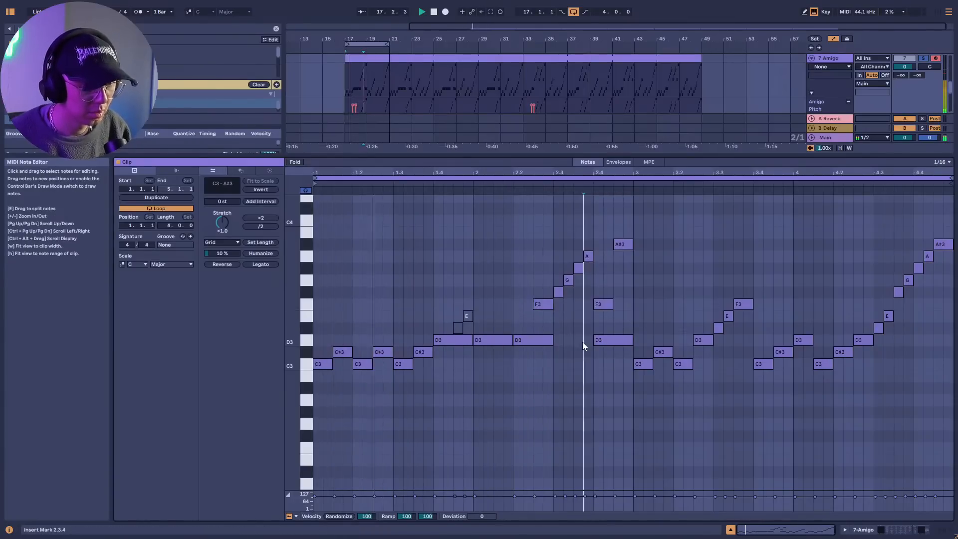
Shorten the D3 at 2.2.1 to an eighth note ending at 2.2.3, and delete the D3 at 2.4.1.
key(ctrl+2)
key(b)
click(542, 340)
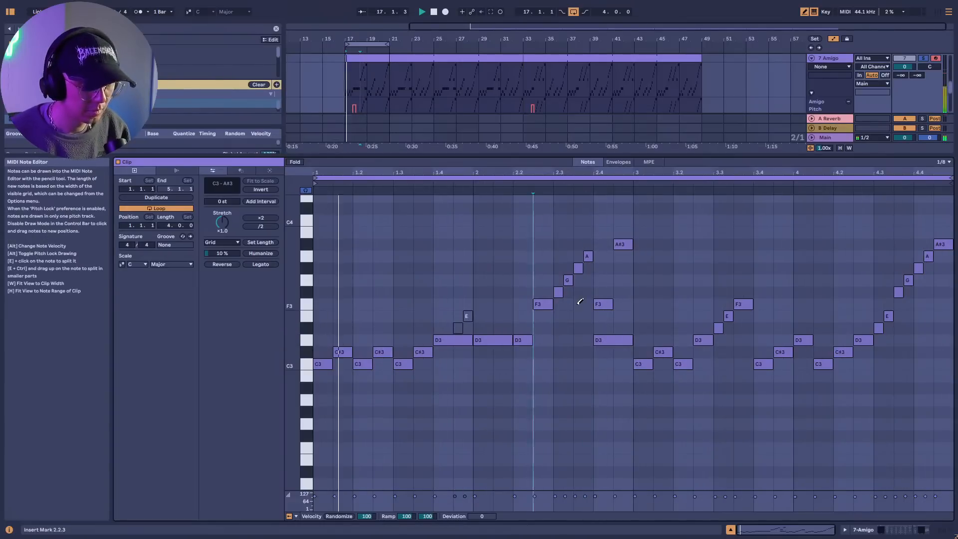
key(b)
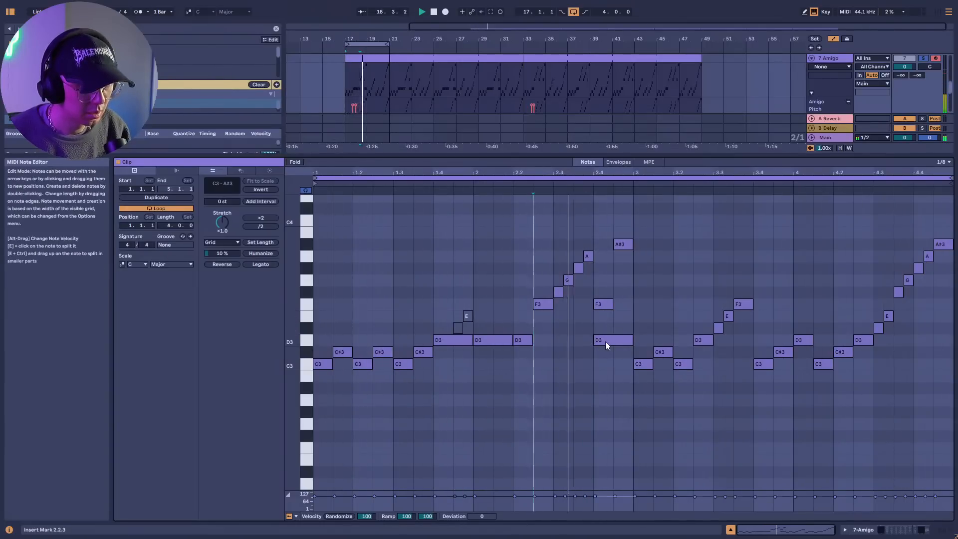
key(space)
click(596, 341)
key(Delete)
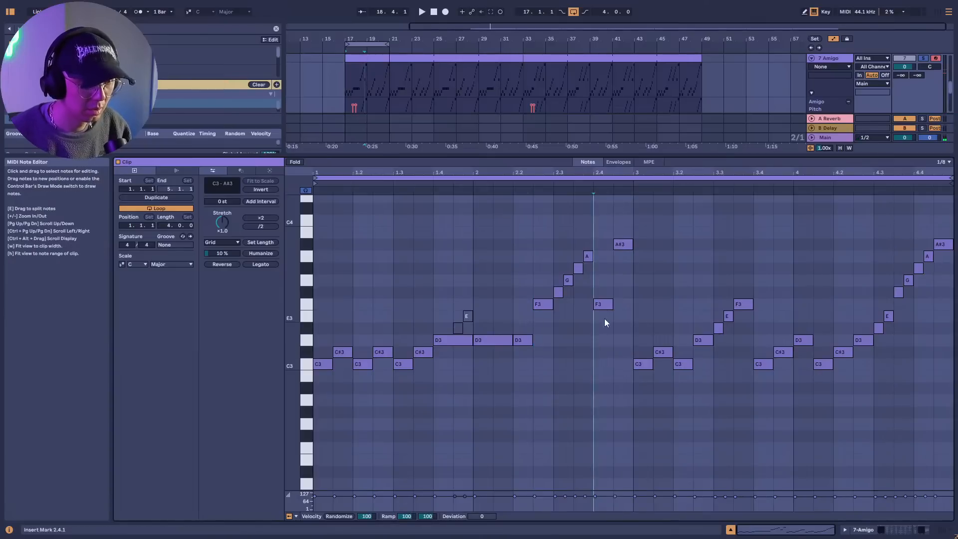
Copy the F3 from 2.4.1 to 2.3.3 and delete the two short rising notes above the copy.
click(606, 305)
key(space)
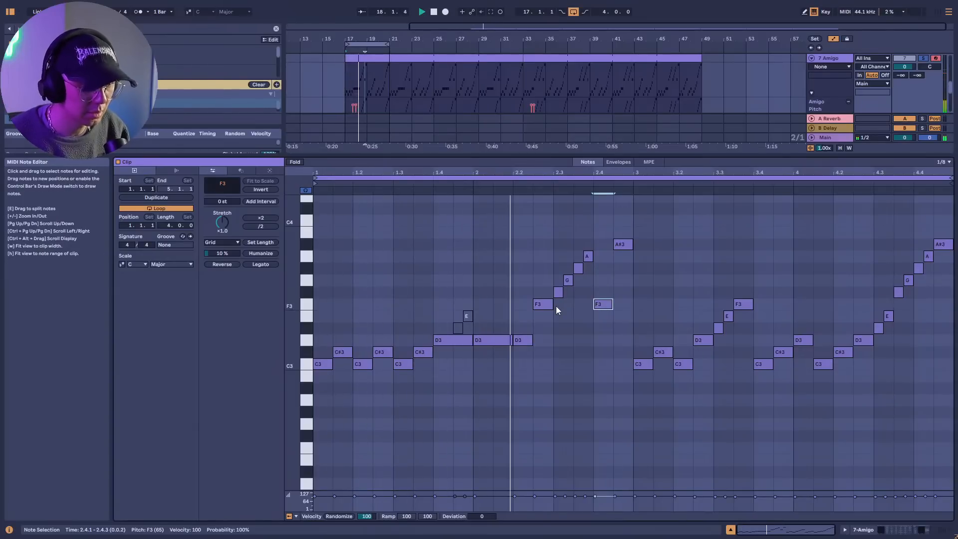
click(573, 305)
key(space)
ctrl+drag(604, 304, 582, 309)
drag(595, 242, 579, 267)
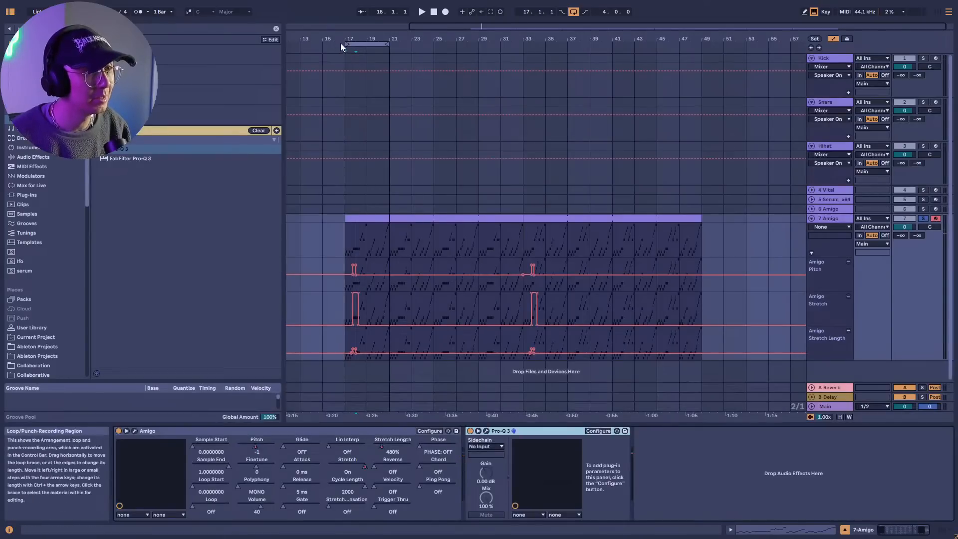
Extend the On section of the Amigo Stretch automation to 19.1.1 and play the loop.
drag(345, 39, 472, 232)
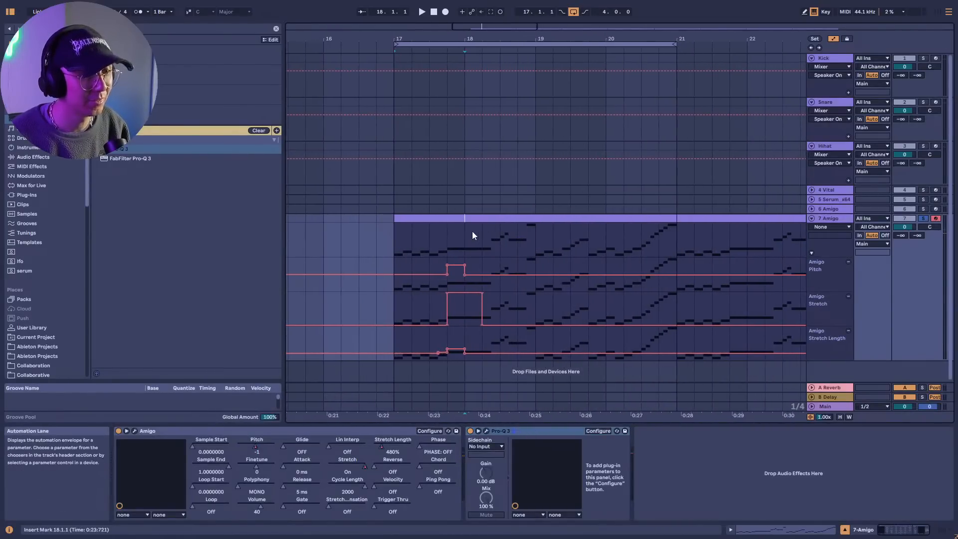
key(space)
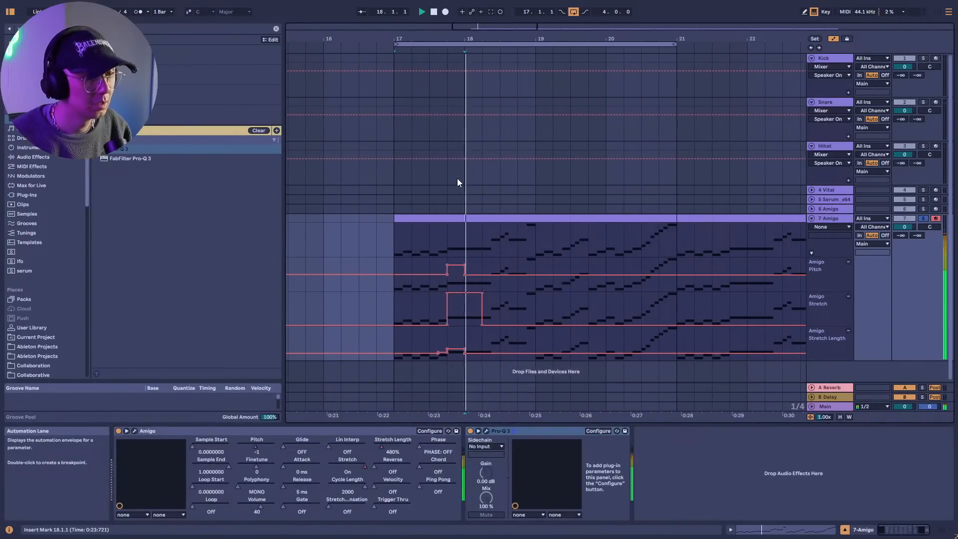
key(space)
key(space)
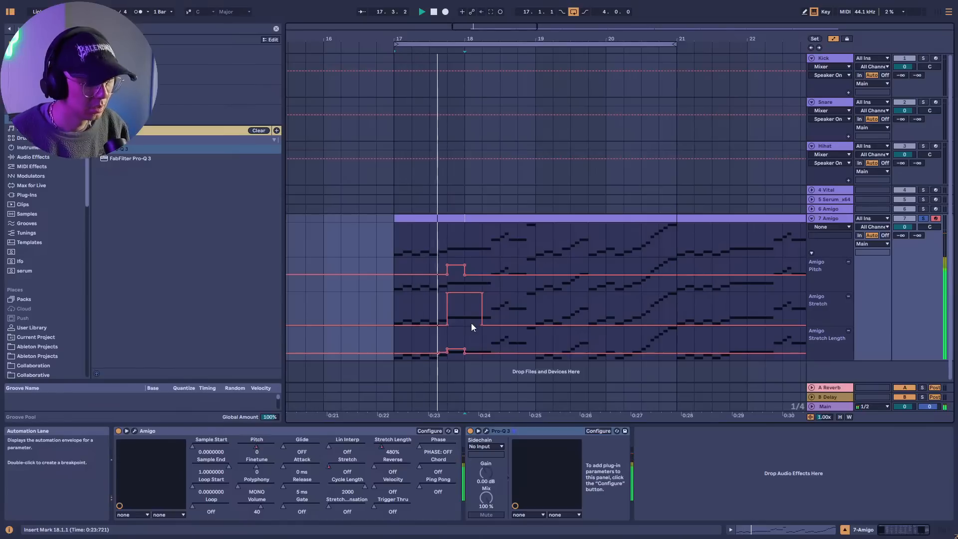
key(space)
key(b)
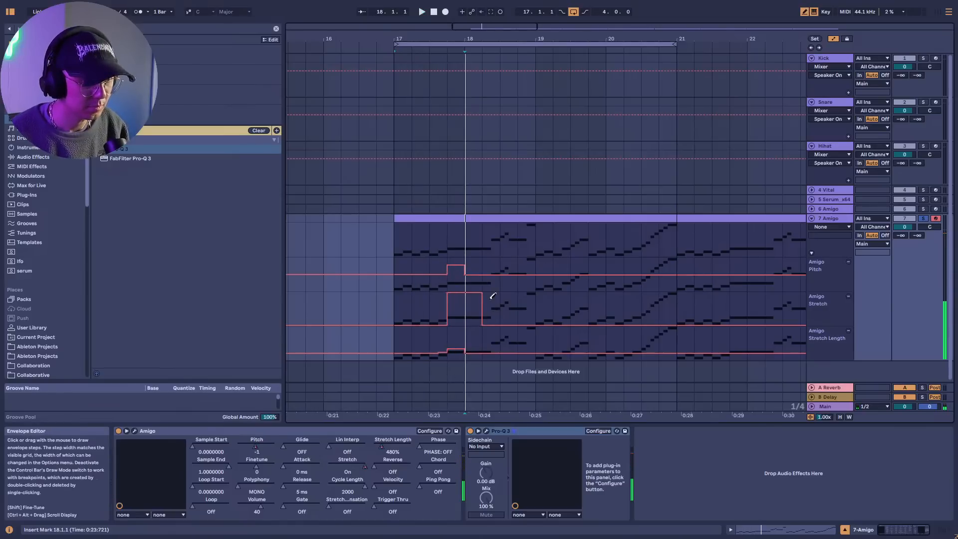
click(499, 295)
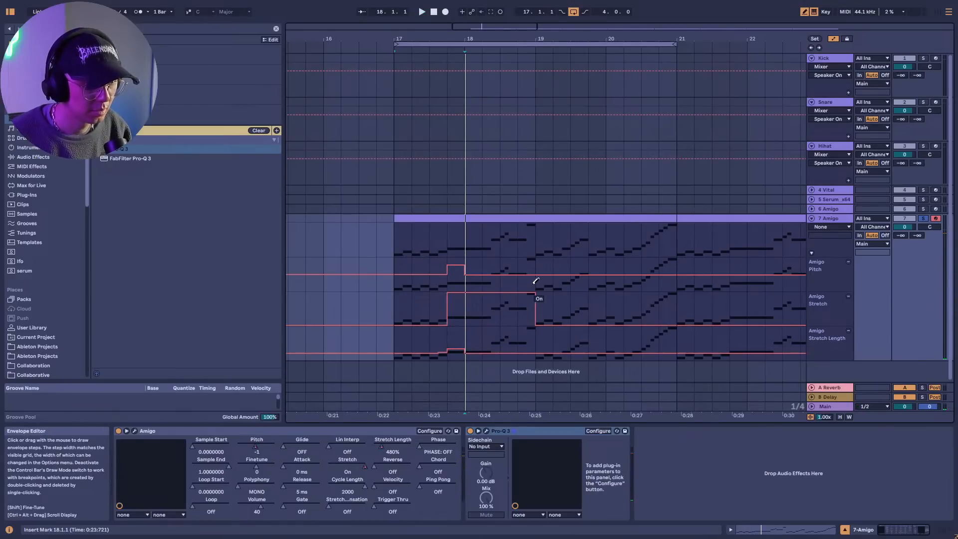
key(space)
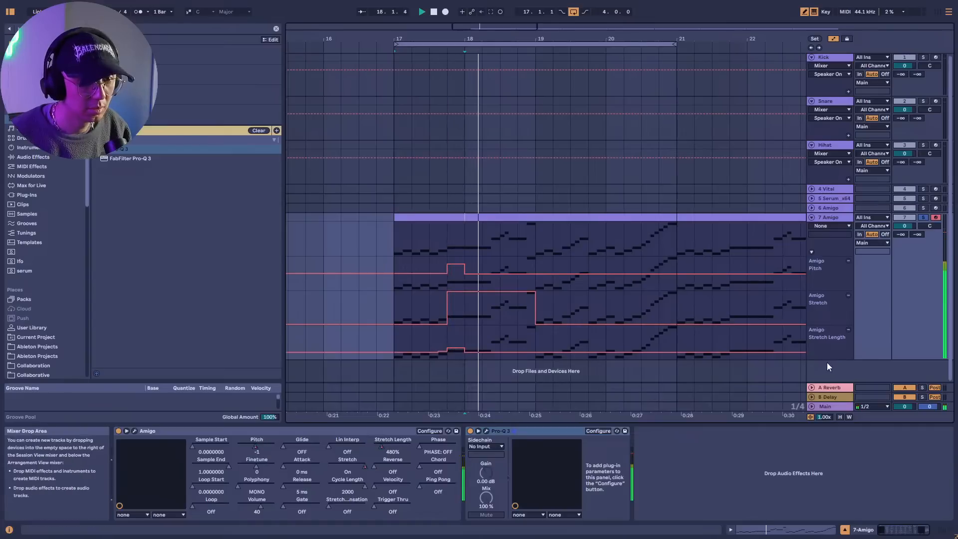
Enlarge the Stretch Length automation lane and open the Amigo sampler window for the loop from 17.1.1 to 21.1.1.
click(826, 344)
scroll(649, 299, down, 1)
key(space)
key(space)
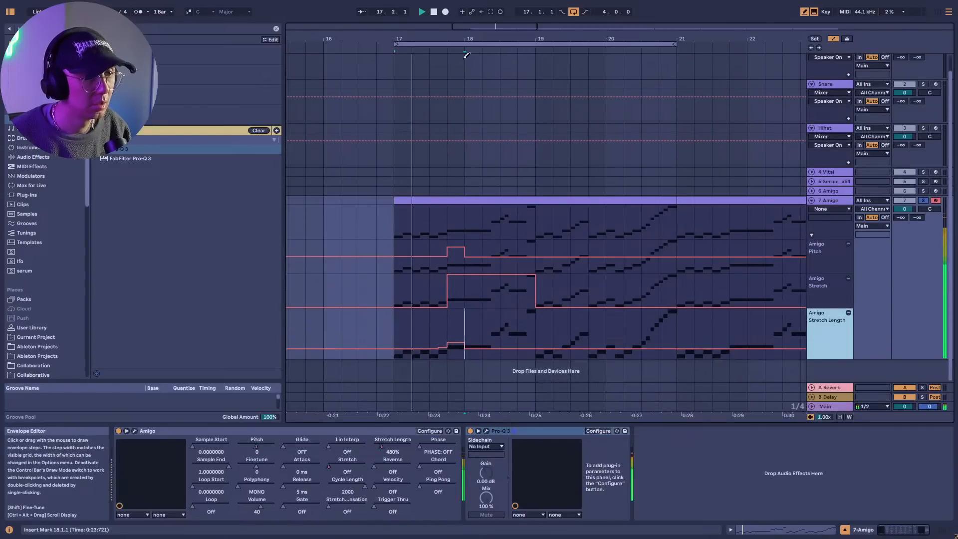
click(467, 45)
drag(468, 39, 498, 100)
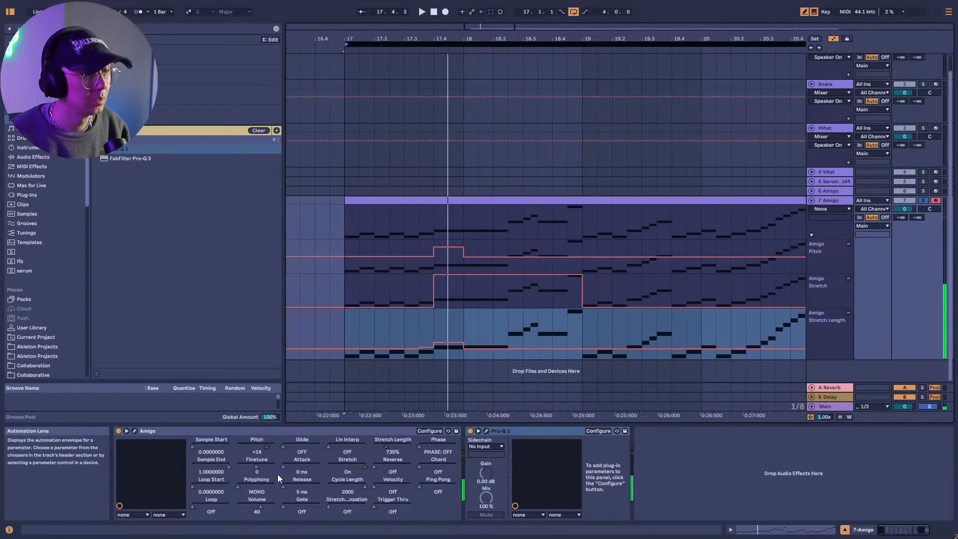
click(131, 433)
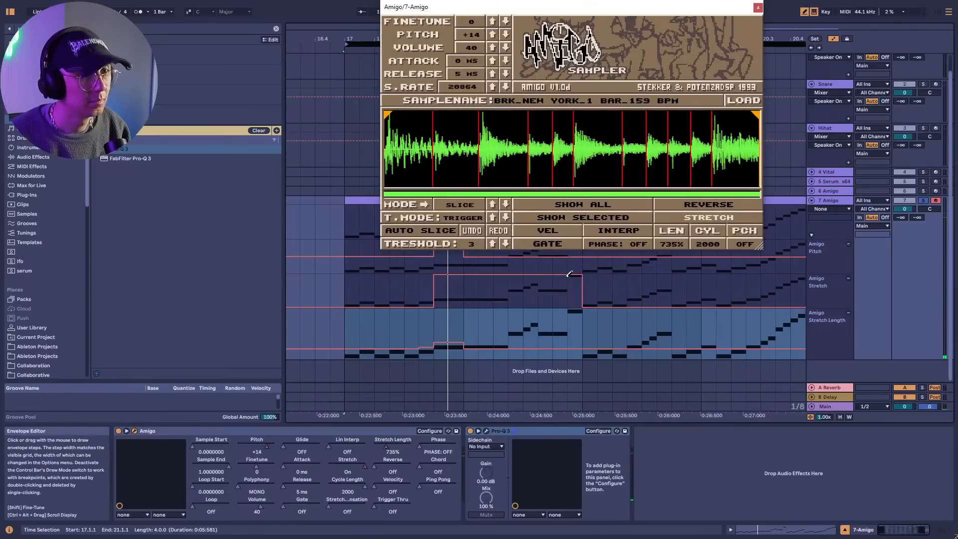
drag(653, 10, 647, 25)
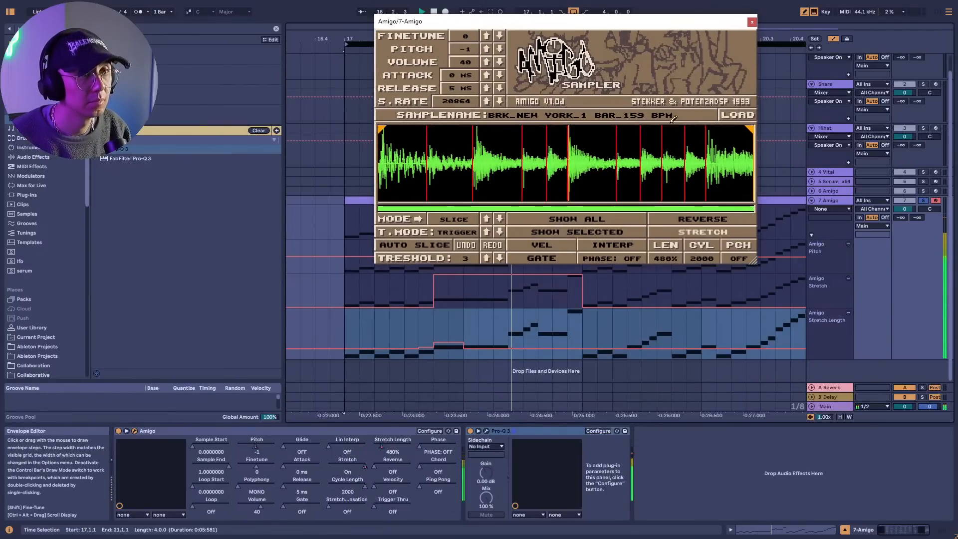
Try an Amigo stretch length of 130% with the cycle length lowered to 020 while playing the loop.
drag(672, 258, 633, 411)
key(space)
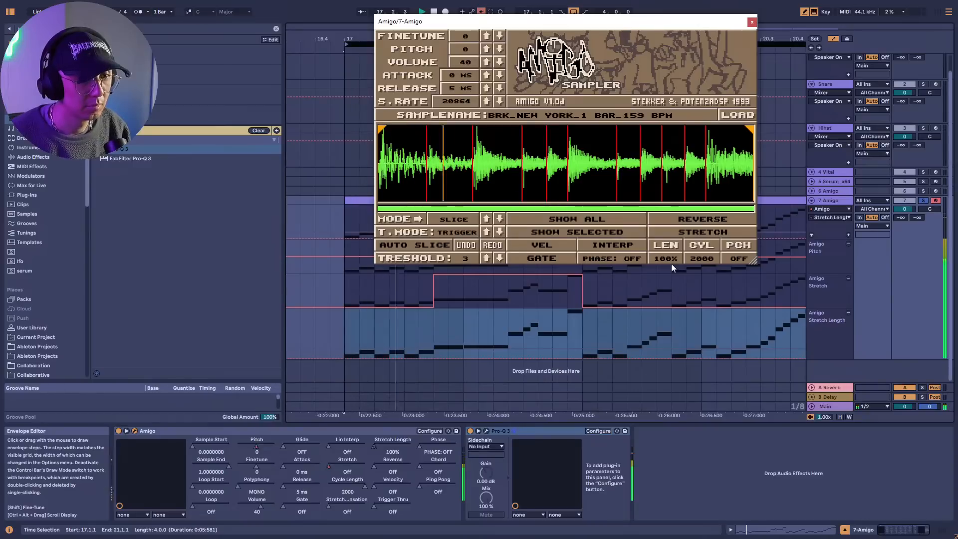
drag(671, 262, 670, 241)
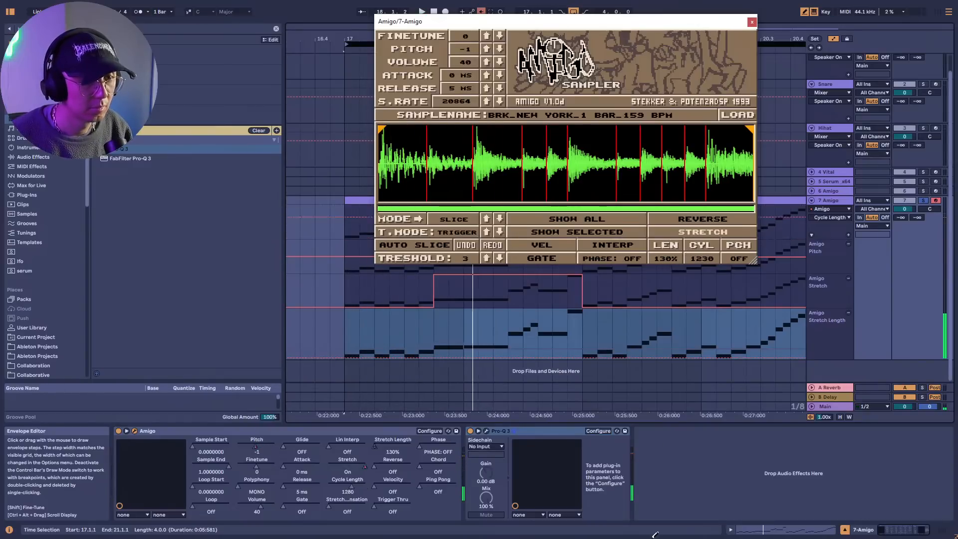
drag(655, 534, 652, 538)
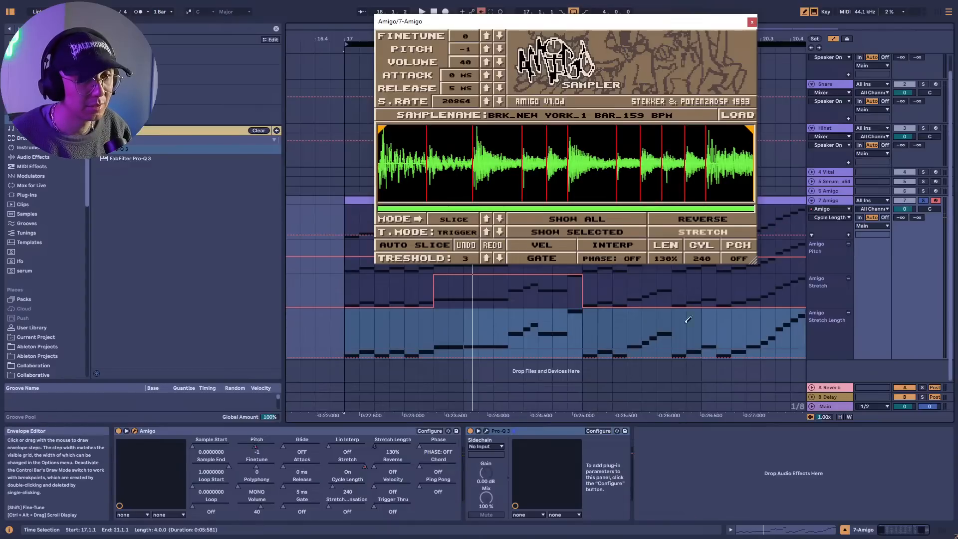
key(space)
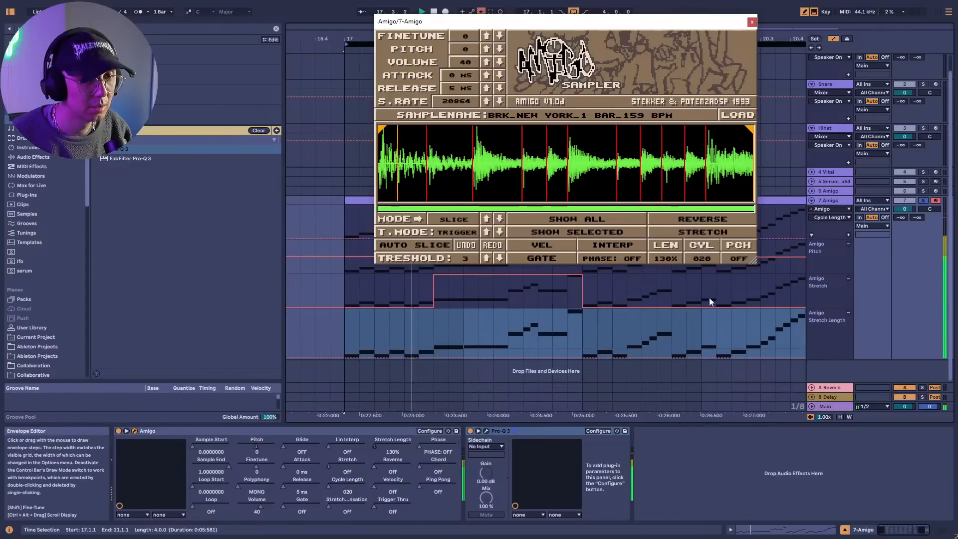
Set the cycle length to 230 and vary the stretch length between 180% and 230% during playback.
drag(669, 259, 698, 255)
drag(710, 179, 711, 176)
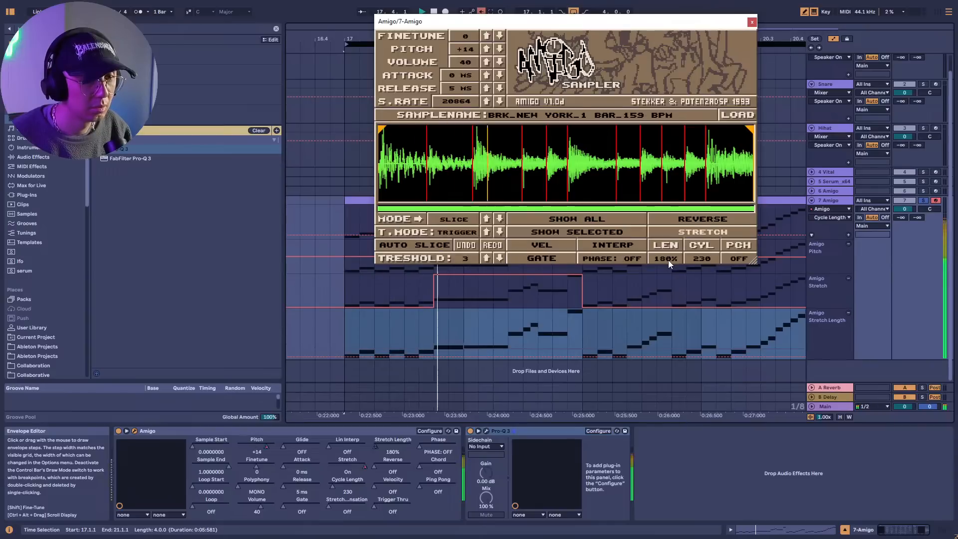
drag(671, 258, 674, 238)
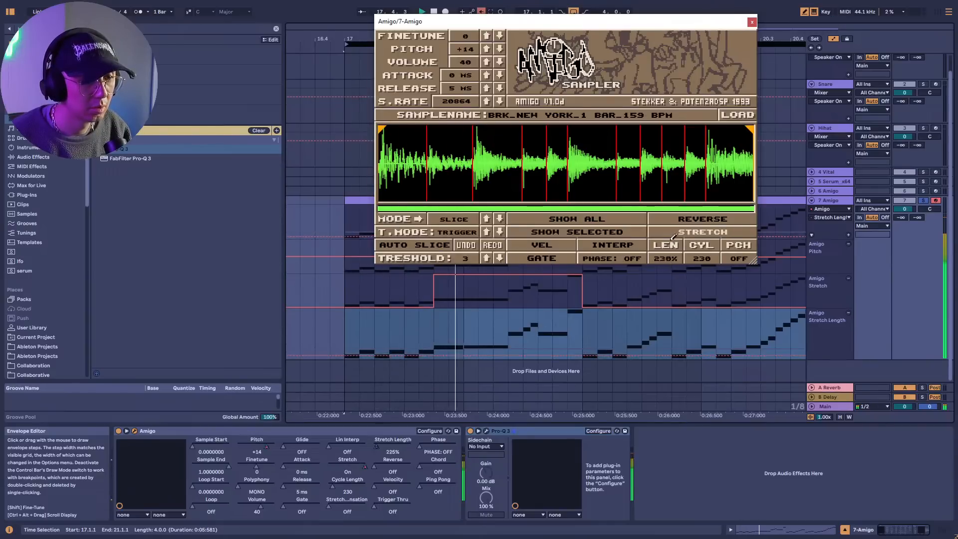
drag(674, 215, 680, 276)
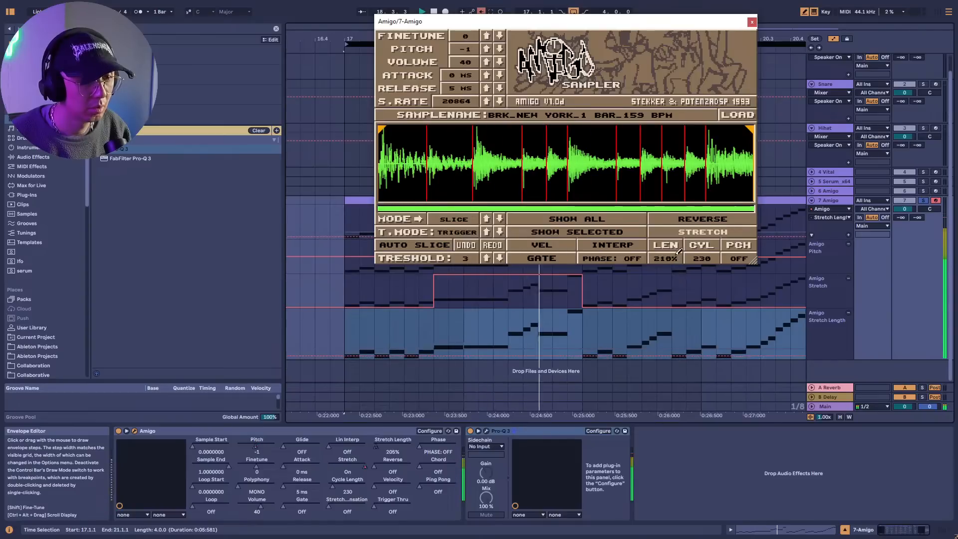
Turn off Stretch with its length at 100%, and raise Amigo's phase to about 6.5 while the loop plays.
click(720, 232)
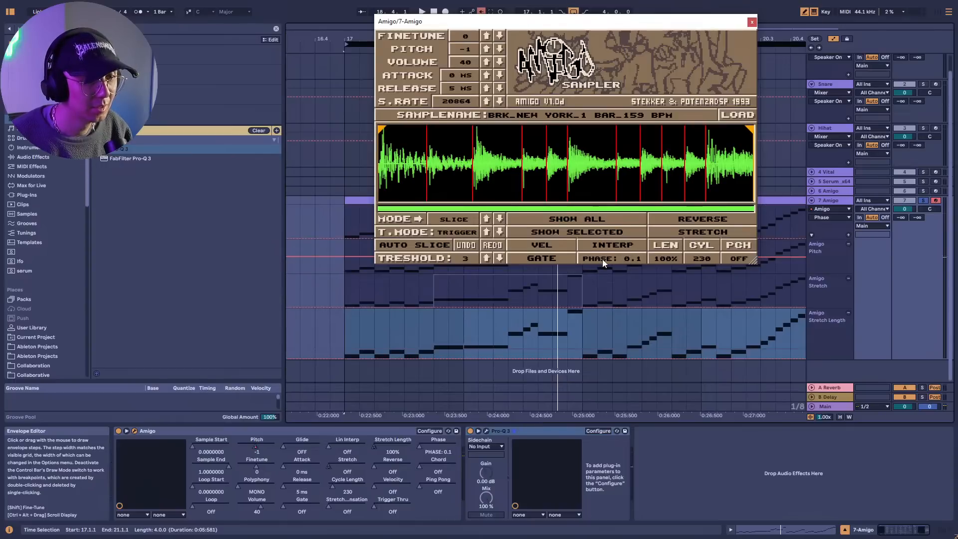
key(space)
drag(604, 258, 664, 262)
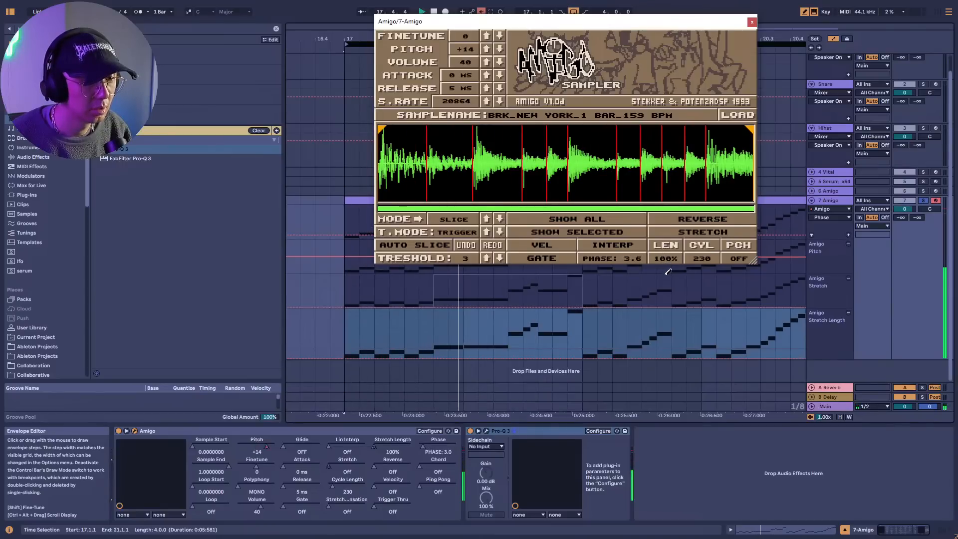
mouse_move(668, 272)
mouse_down()
mouse_move(668, 241)
mouse_move(669, 274)
mouse_move(668, 261)
mouse_up()
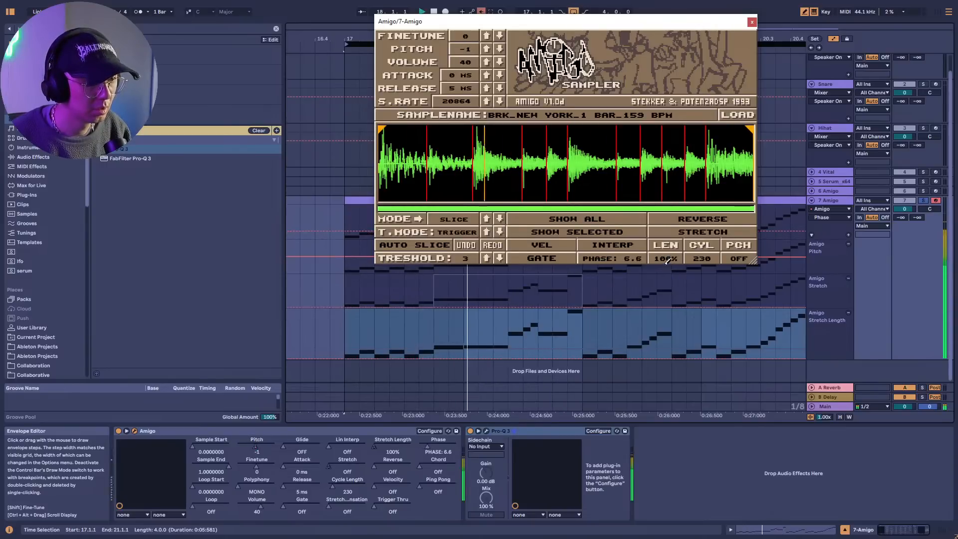
Give Amigo's Phase parameter its own automation lane, place it between Stretch and Stretch Length, and play the loop.
click(848, 235)
scroll(834, 274, up, 1)
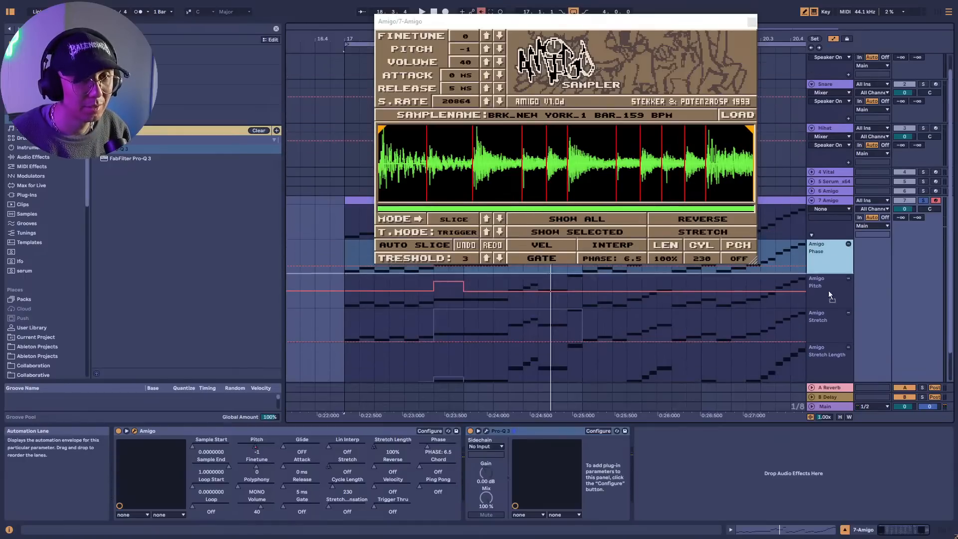
scroll(830, 387, down, 1)
drag(831, 389, 836, 339)
scroll(829, 336, down, 1)
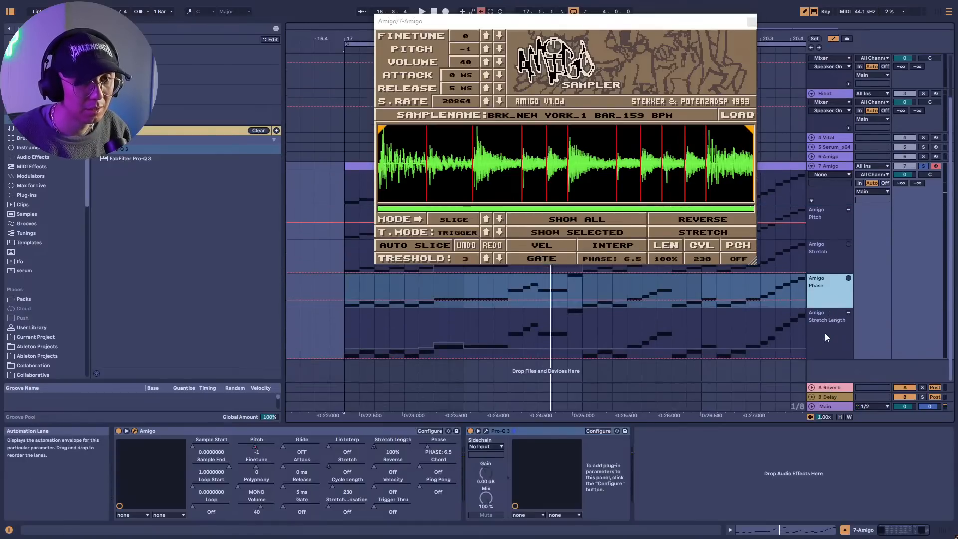
key(space)
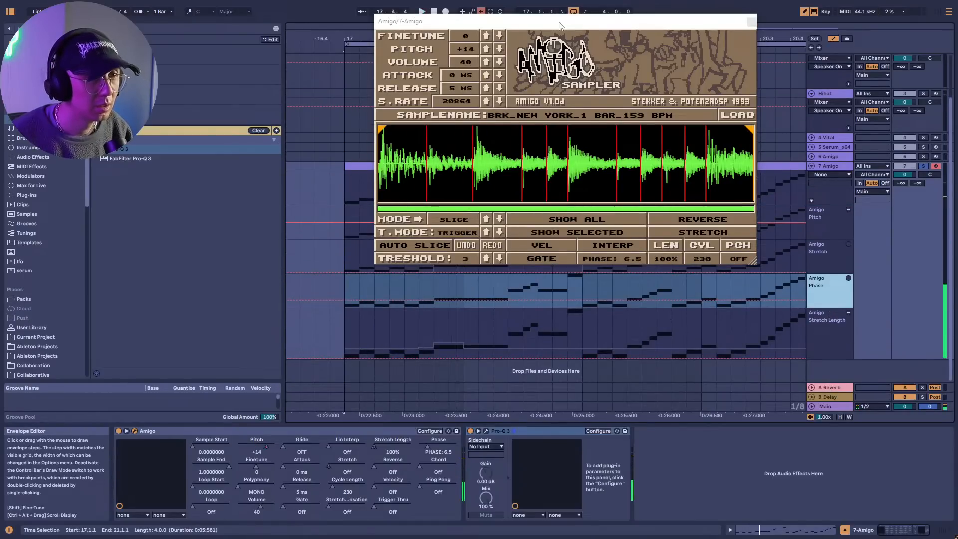
Move the Amigo window clear of the lanes, keep Phase off until 17.4 and at 6.5 from there, and play the loop.
drag(560, 26, 577, 0)
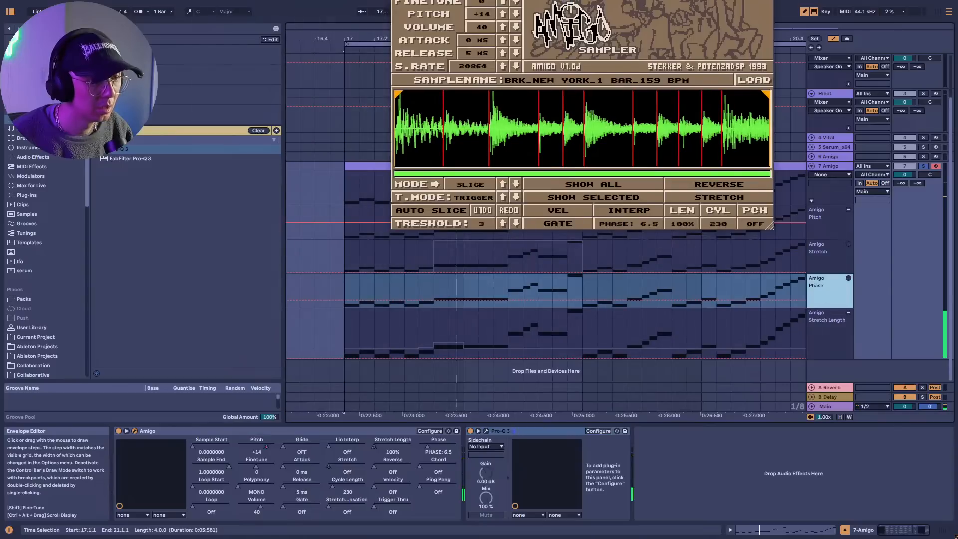
key(b)
click(432, 300)
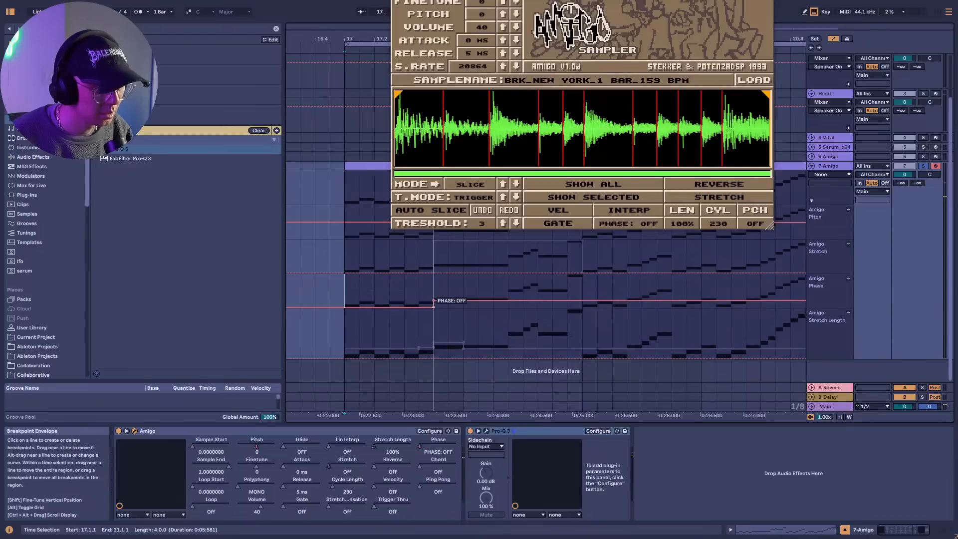
key(space)
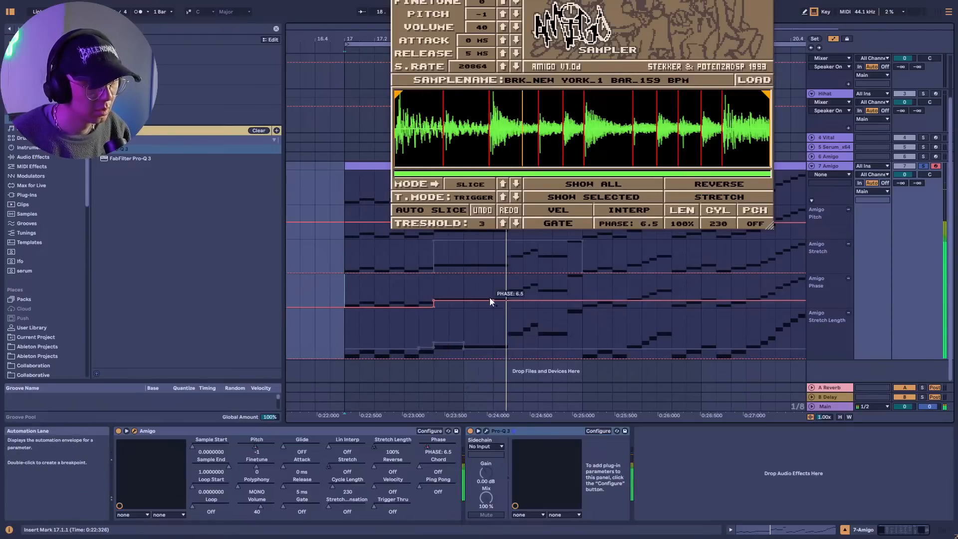
Try a short Phase step at bar 18 and replay the loop to audition it.
key(space)
key(b)
click(476, 296)
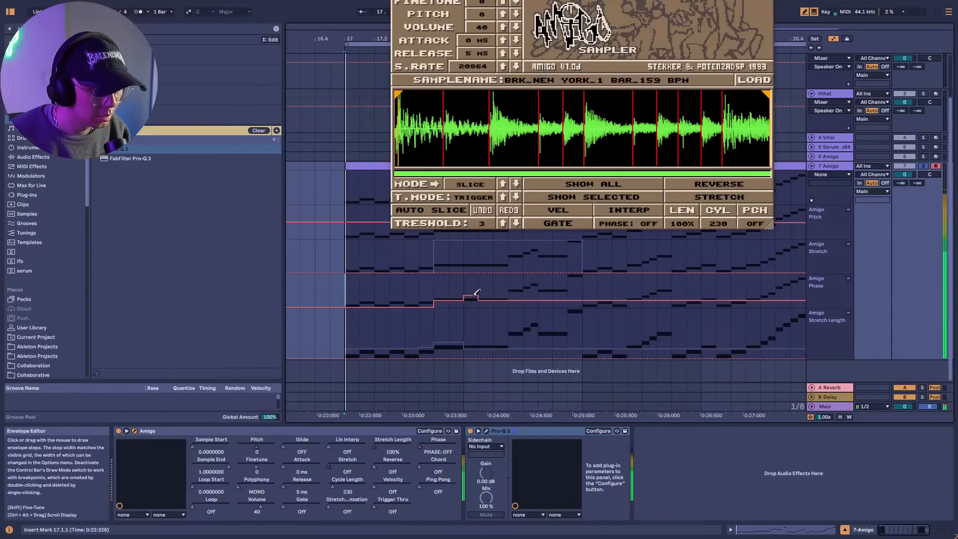
key(space)
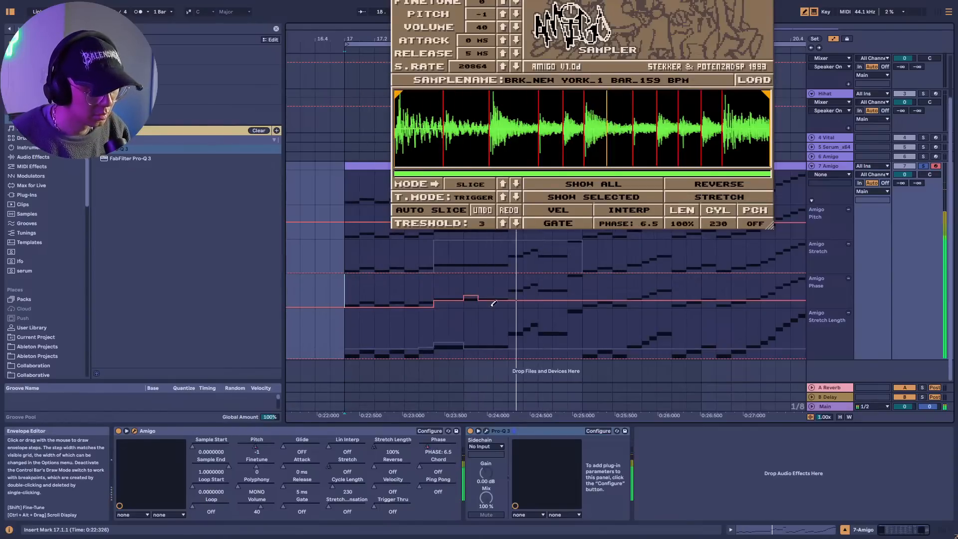
key(space)
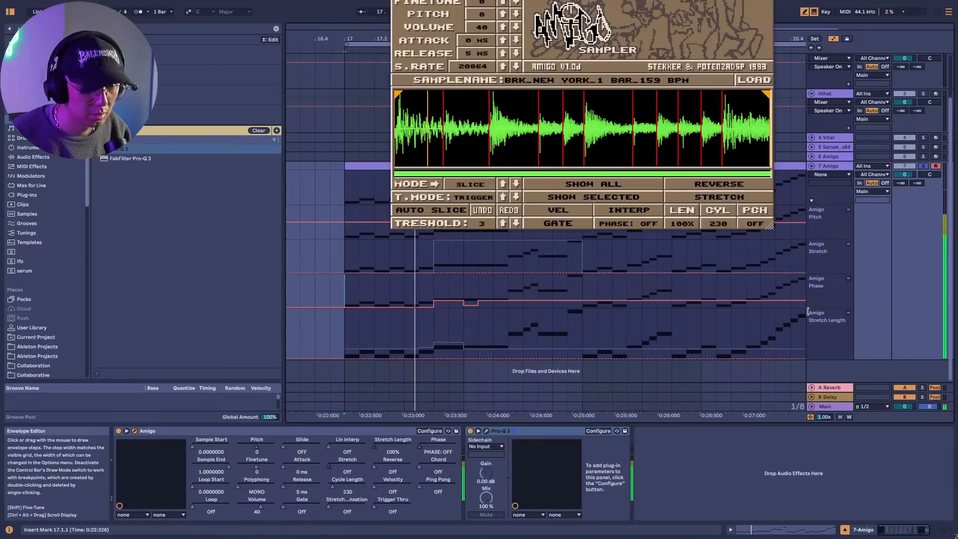
Enlarge the Phase automation lane and draw Phase as rising steps from 17.4 to about 18.3 during playback.
drag(811, 309, 811, 368)
scroll(505, 288, down, 2)
key(space)
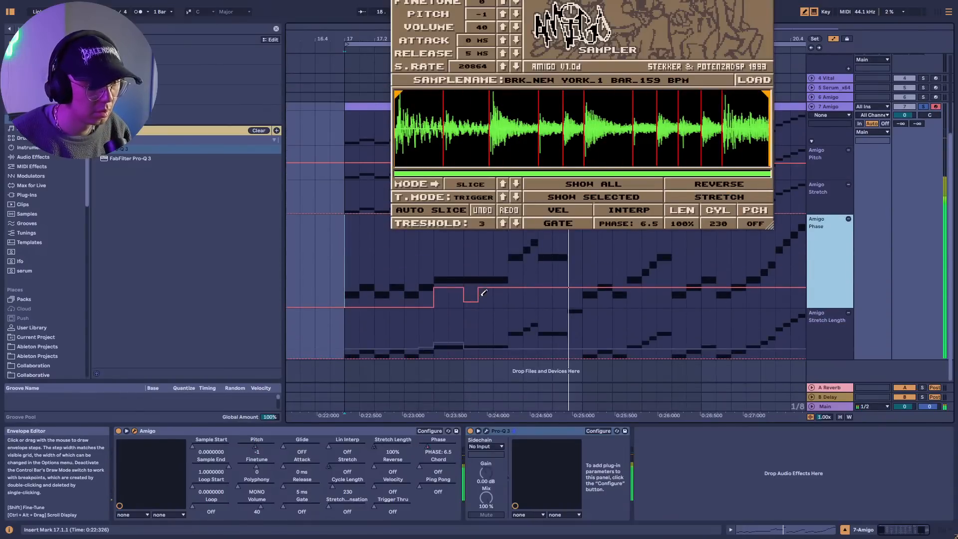
click(475, 294)
key(space)
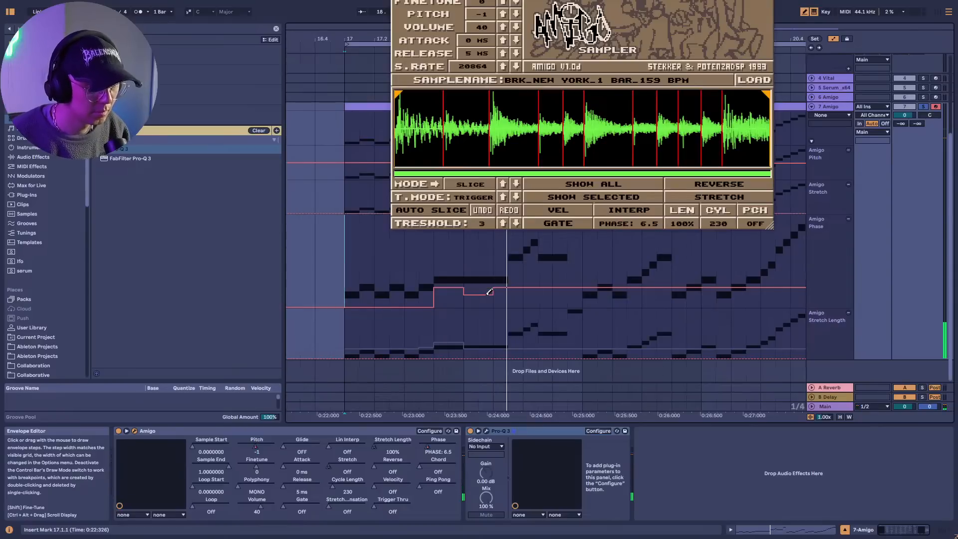
key(space)
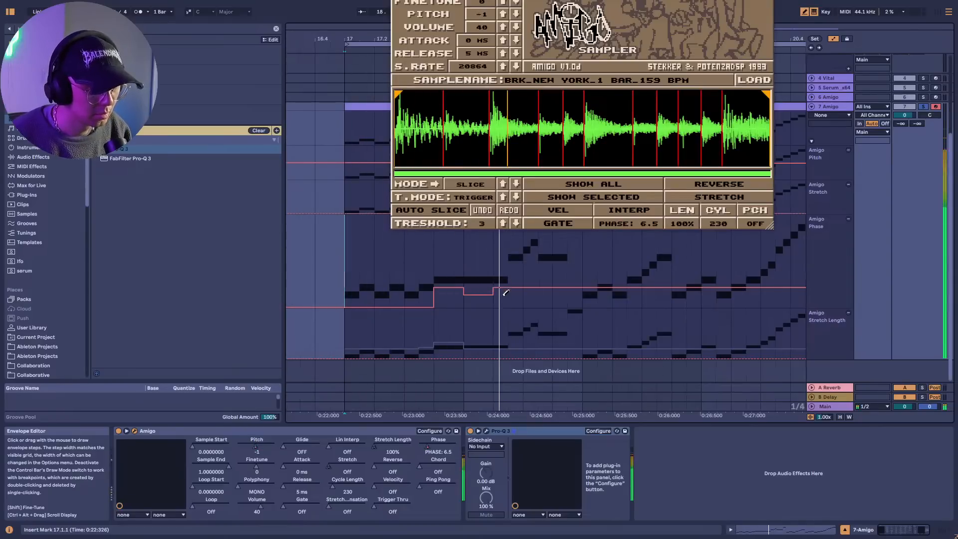
drag(472, 285, 507, 280)
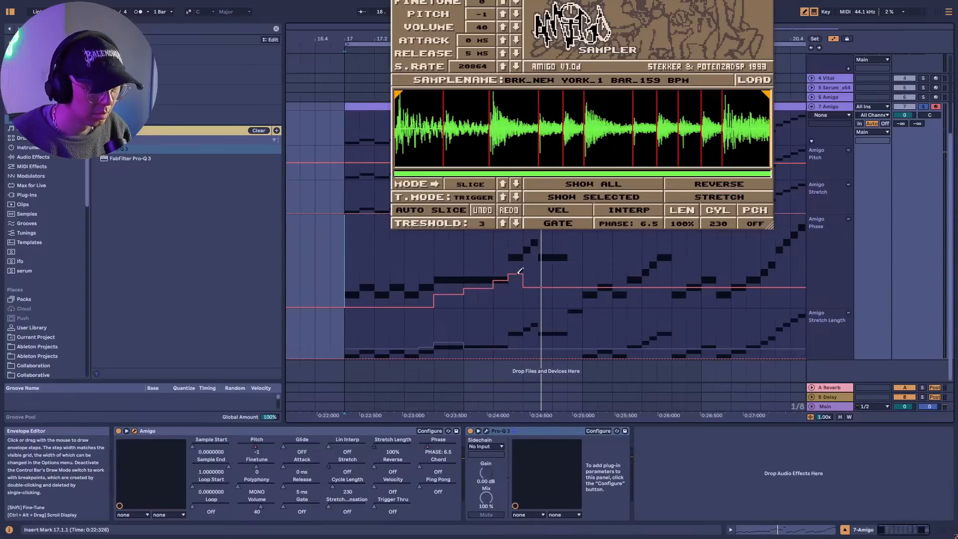
key(space)
Slope Phase down from its peak after 18.3 to 6.5, and drop it to off at bar 19.
click(546, 281)
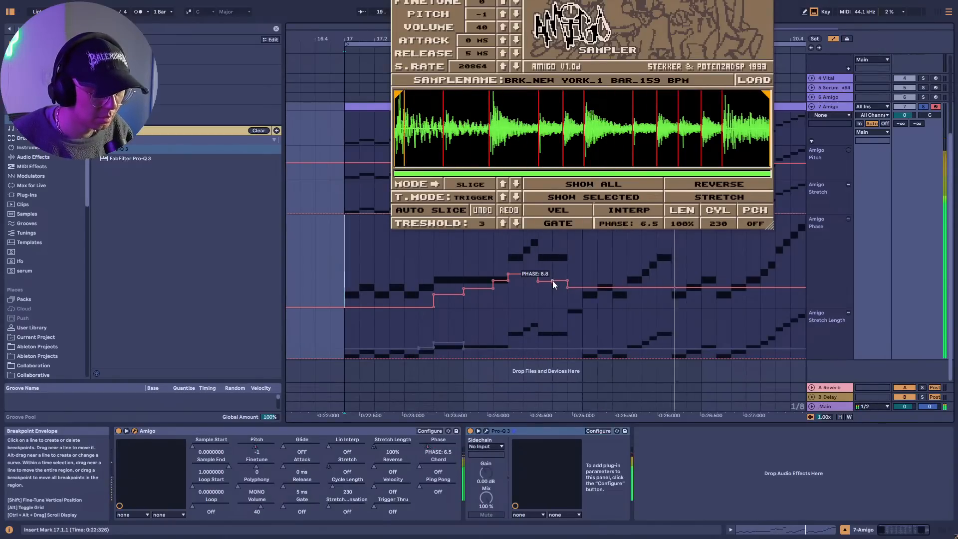
drag(568, 281, 568, 287)
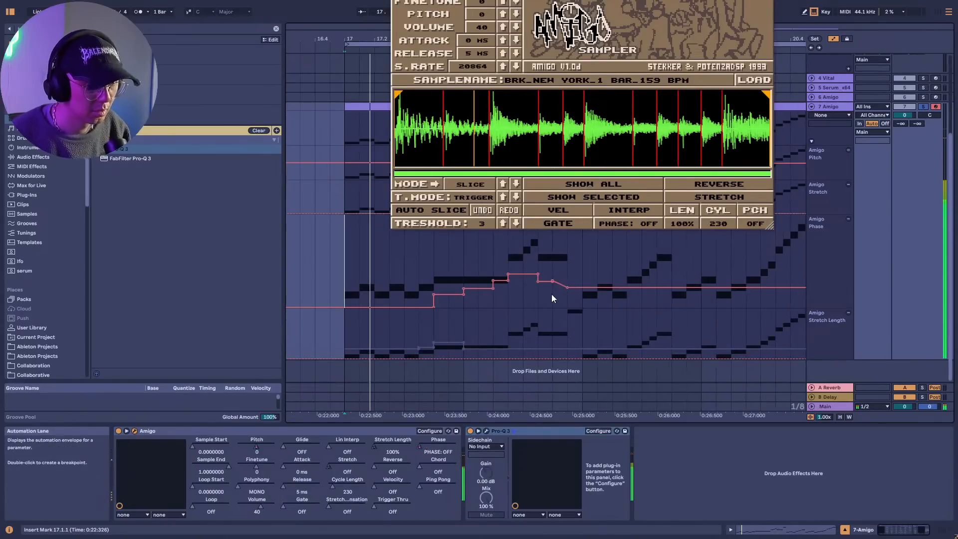
mouse_move(551, 281)
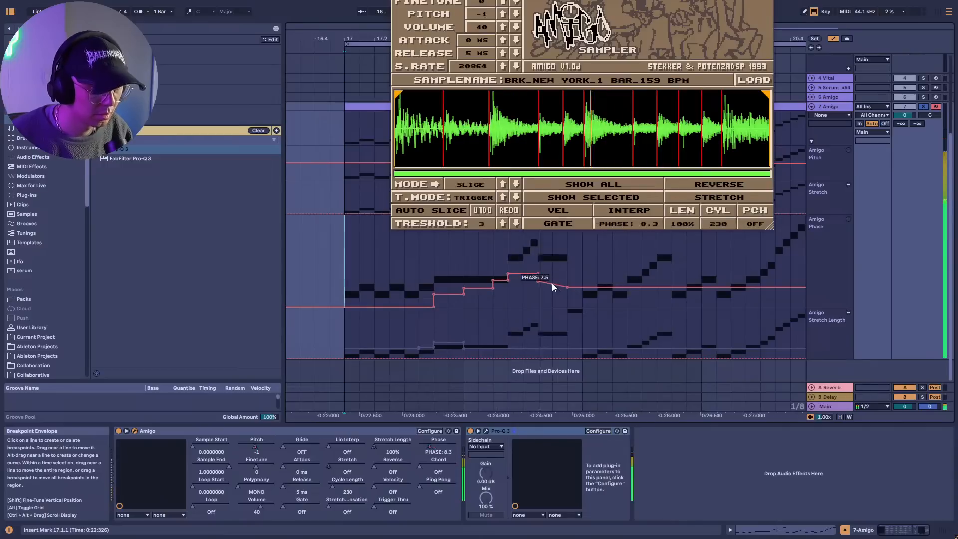
click(552, 282)
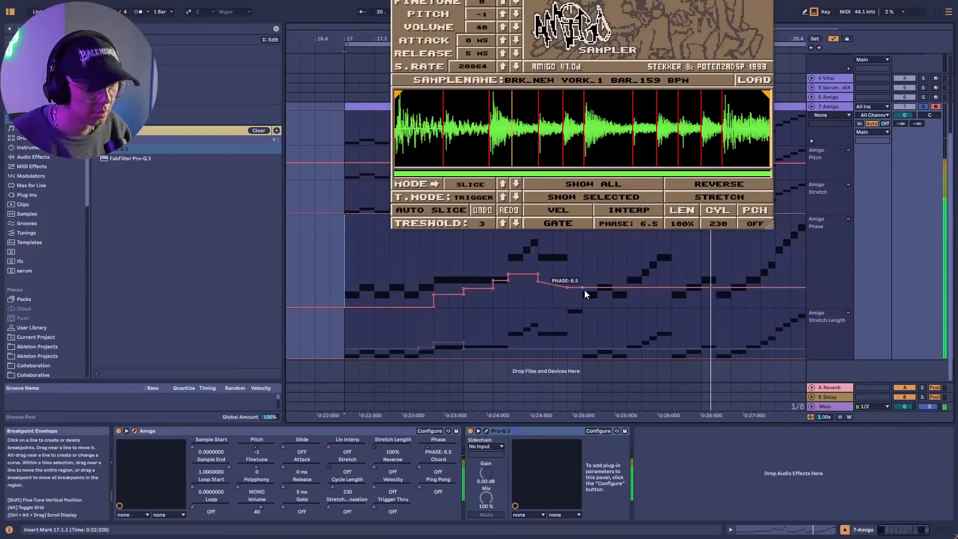
scroll(591, 298, up, 2)
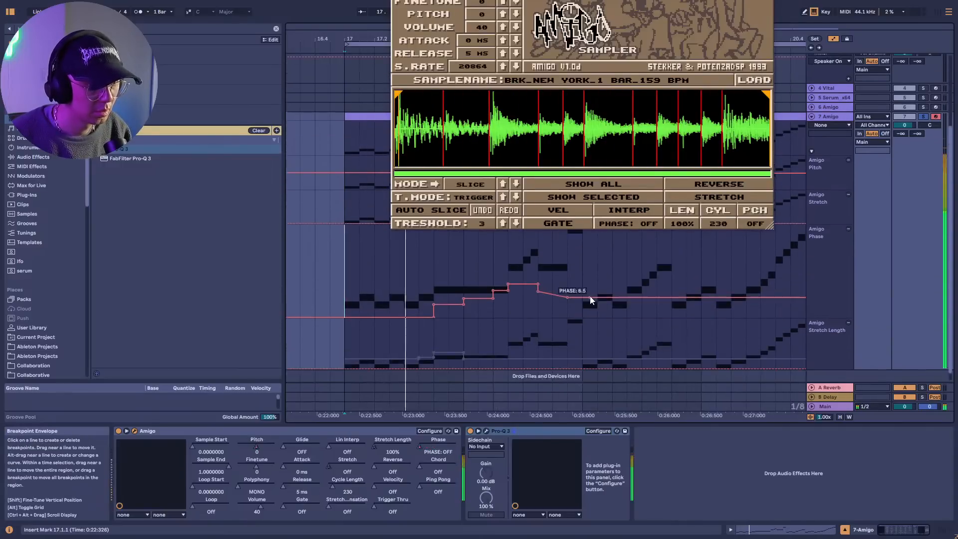
click(583, 308)
drag(584, 309, 582, 327)
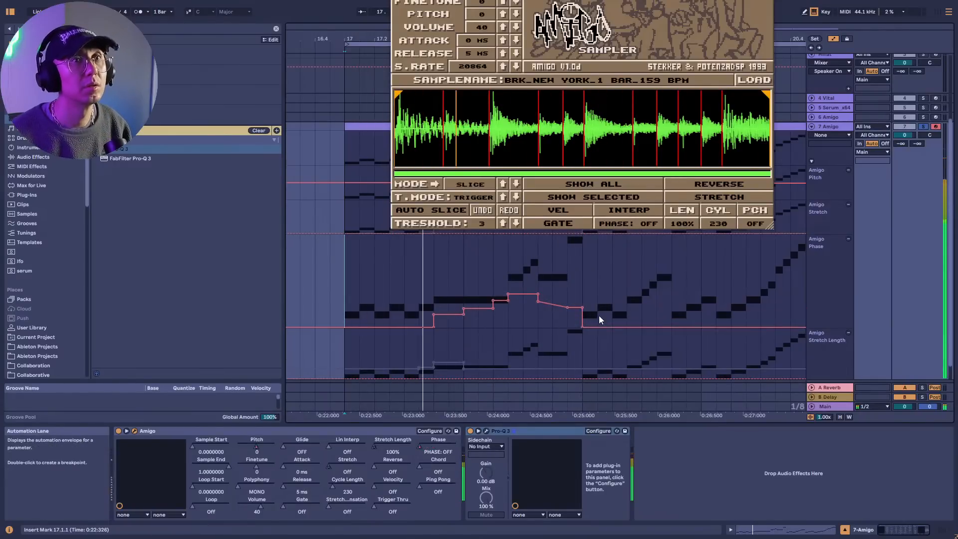
Check the Stretch Length and Pitch automation lanes during playback and close the Amigo window.
scroll(510, 313, down, 1)
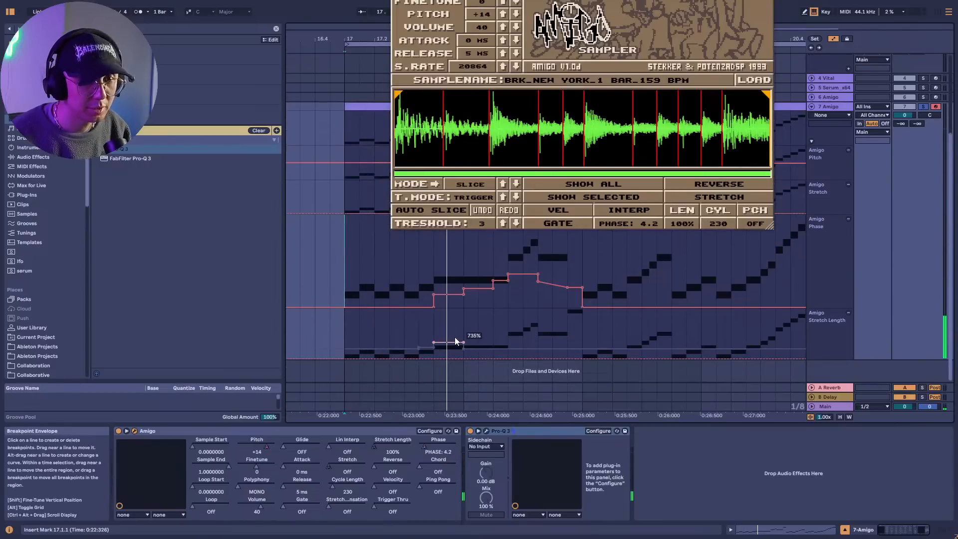
scroll(454, 337, up, 3)
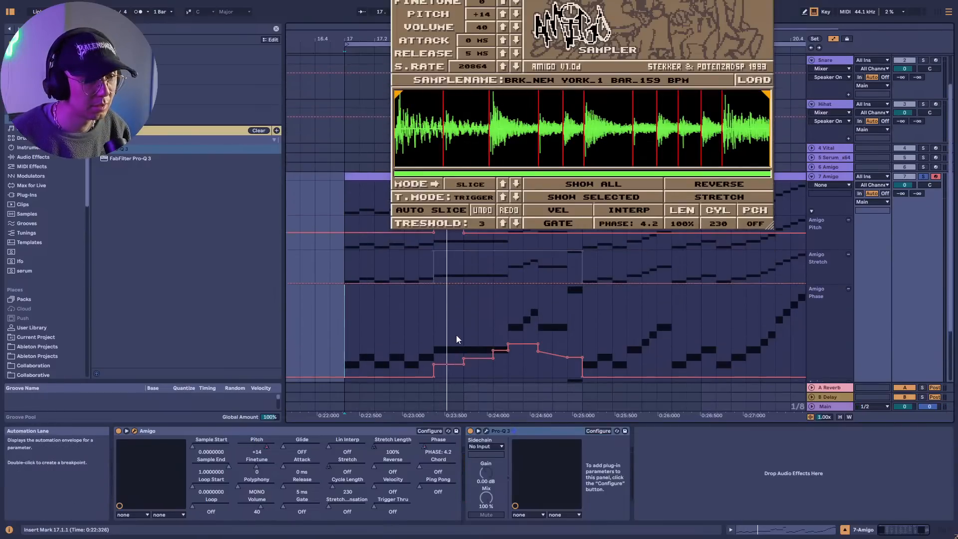
scroll(457, 272, up, 2)
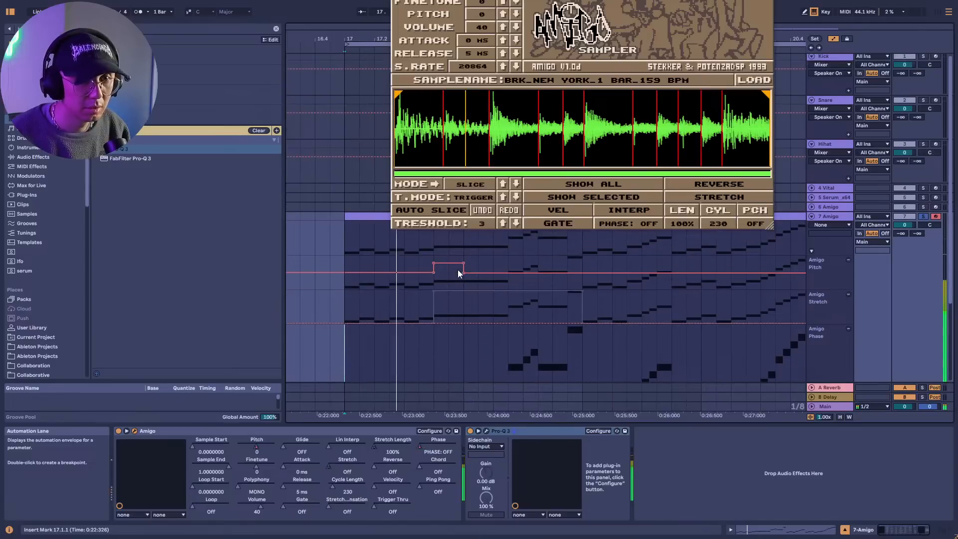
key(b)
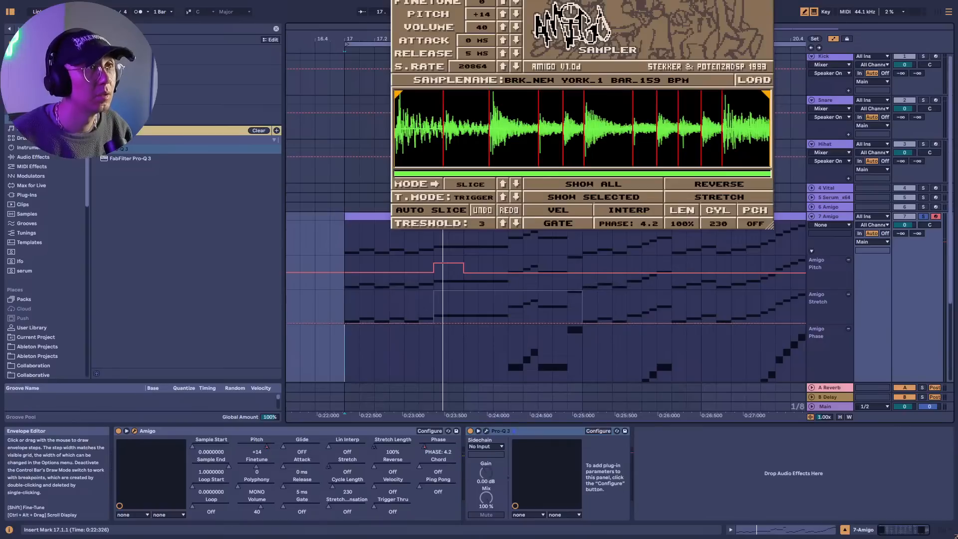
drag(519, 0, 636, 58)
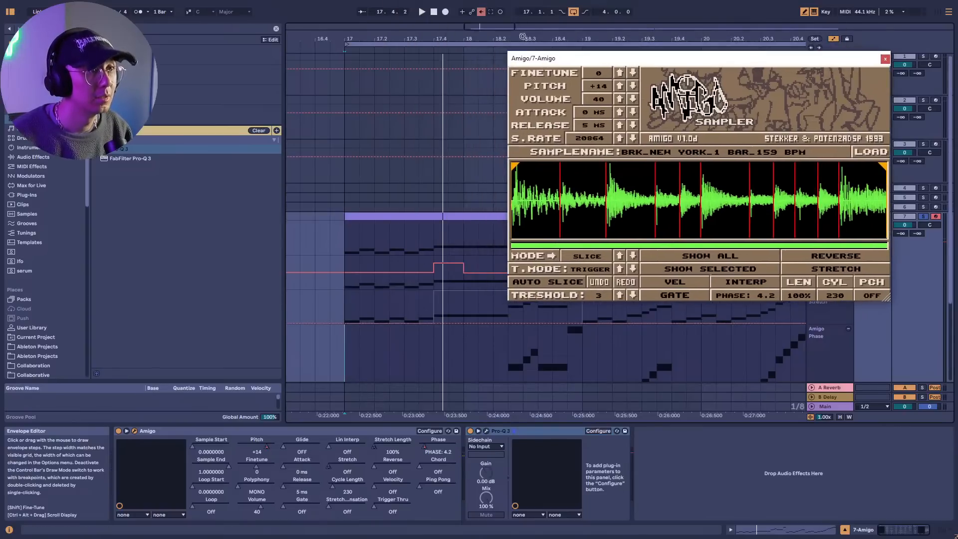
click(885, 60)
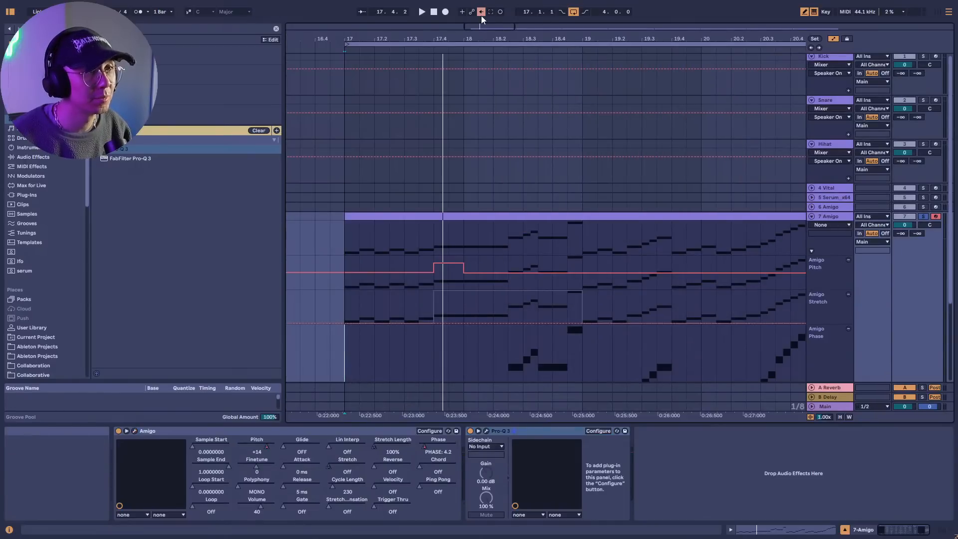
Re-enable the overridden automation, limit Stretch to On between 17.4 and bar 18, and play the loop.
drag(579, 291, 436, 292)
scroll(461, 302, down, 3)
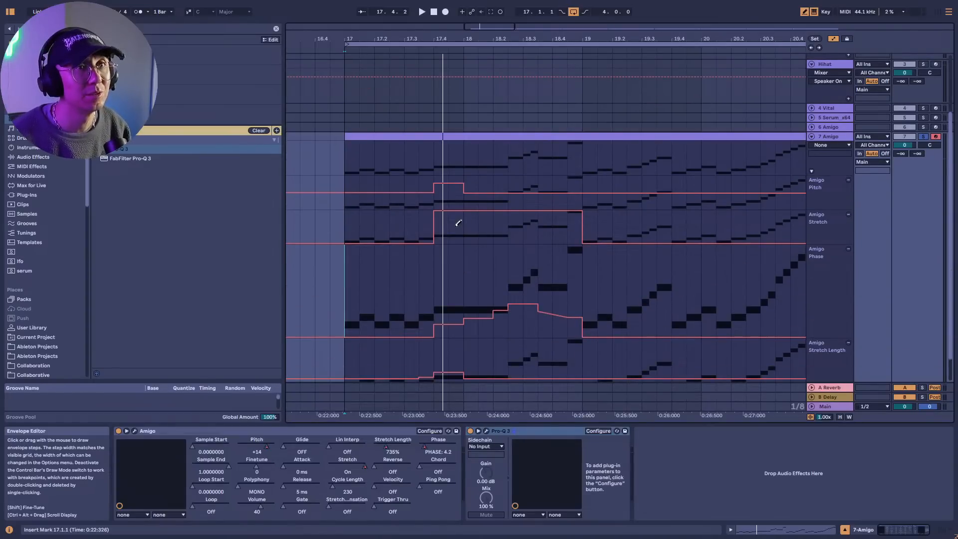
scroll(459, 223, down, 1)
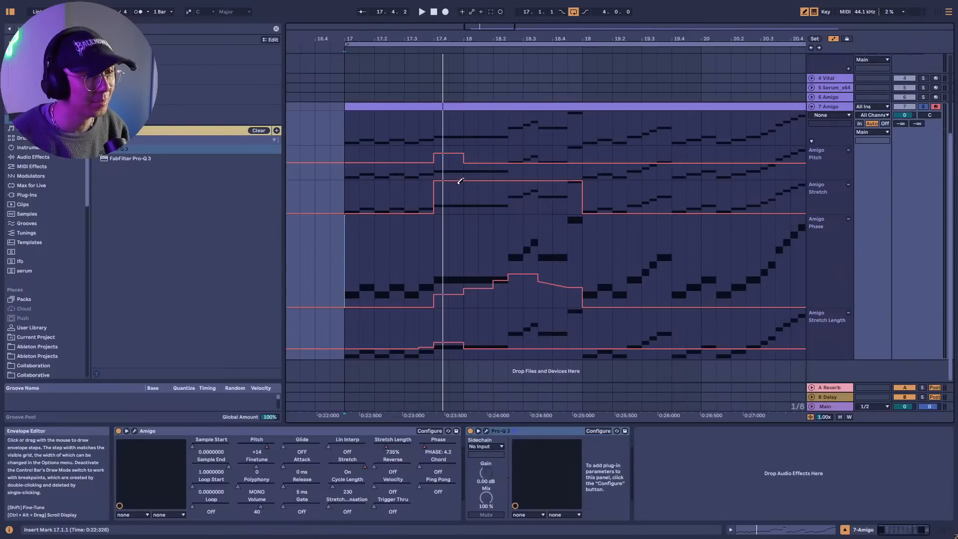
key(space)
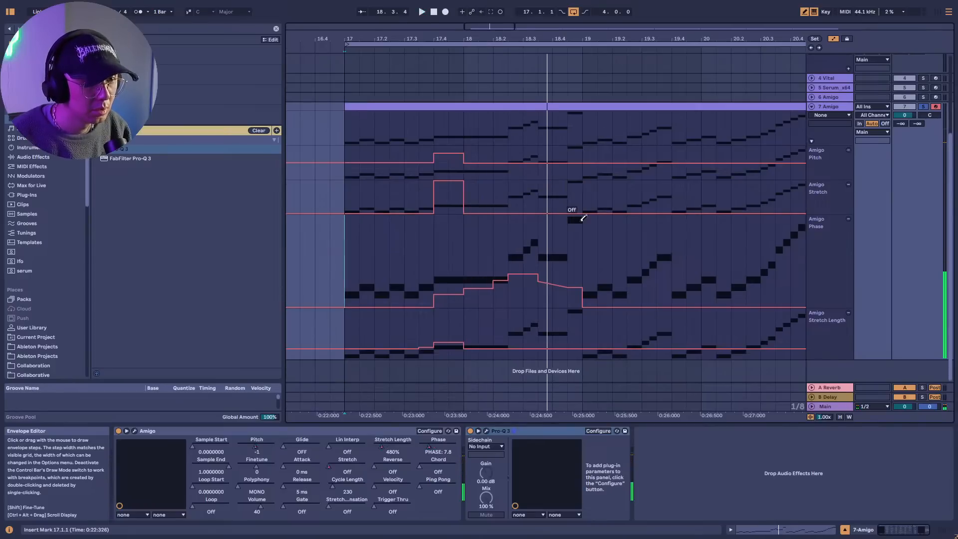
key(space)
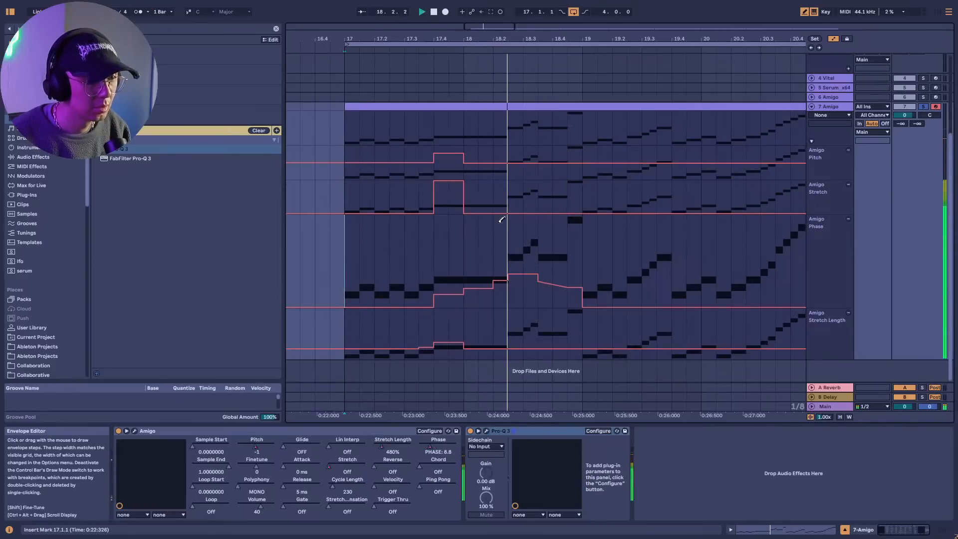
Reopen the Amigo window and position it just above the Stretch Length automation lane.
click(135, 431)
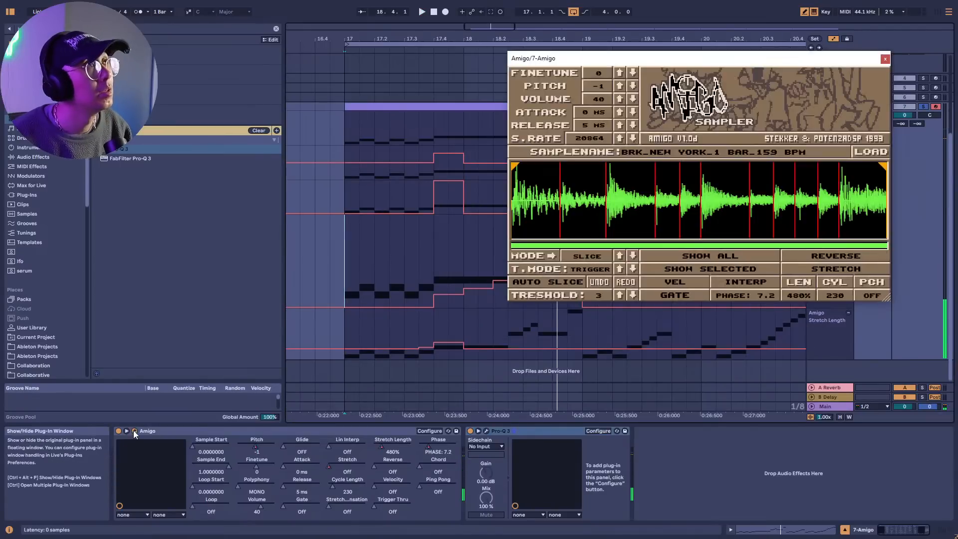
drag(667, 63, 504, 72)
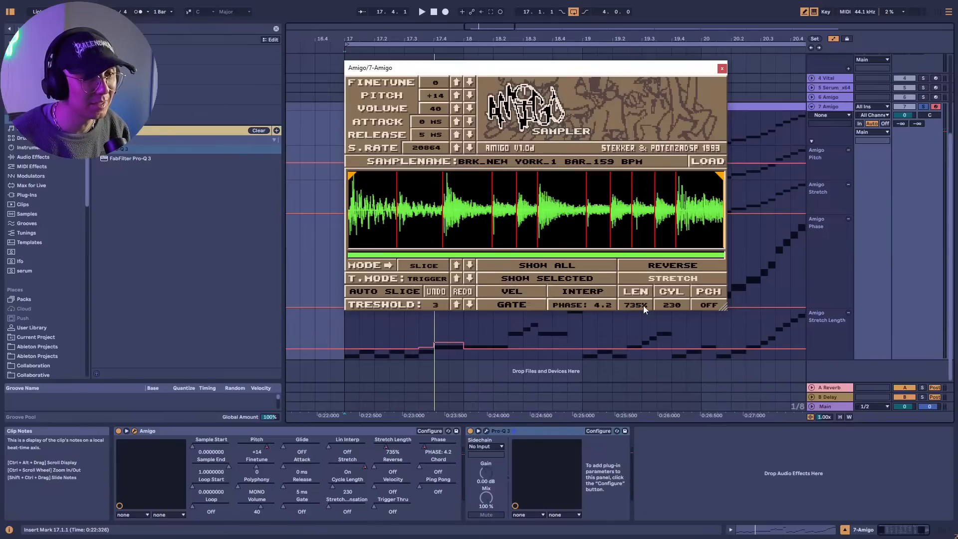
drag(609, 68, 614, 77)
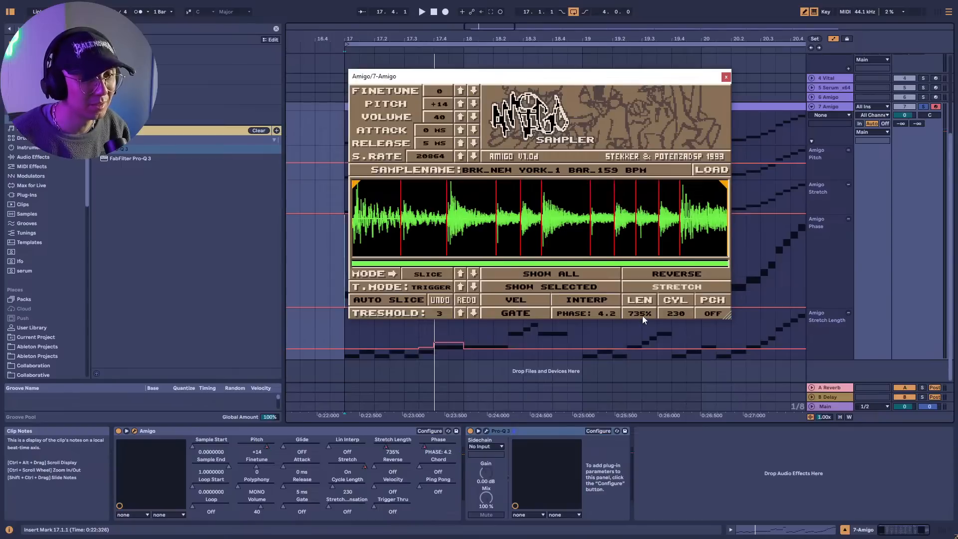
Override the Stretch Length automation with 195% while playing, and re-enable the automation.
drag(642, 315, 626, 391)
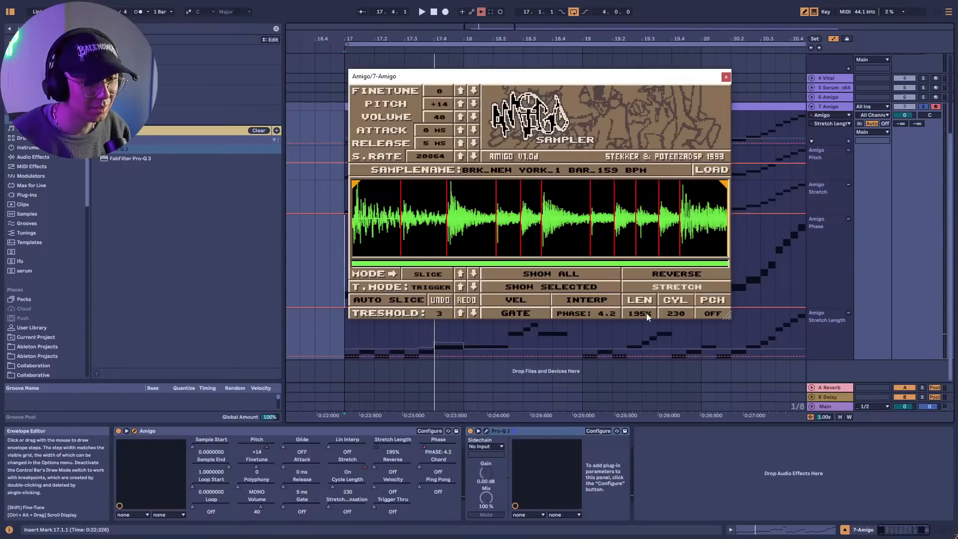
key(space)
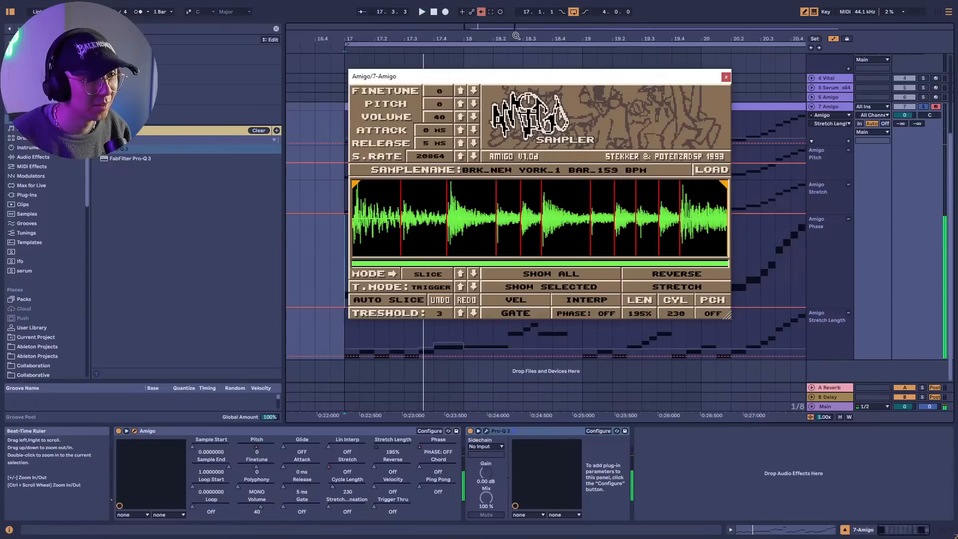
click(481, 11)
key(space)
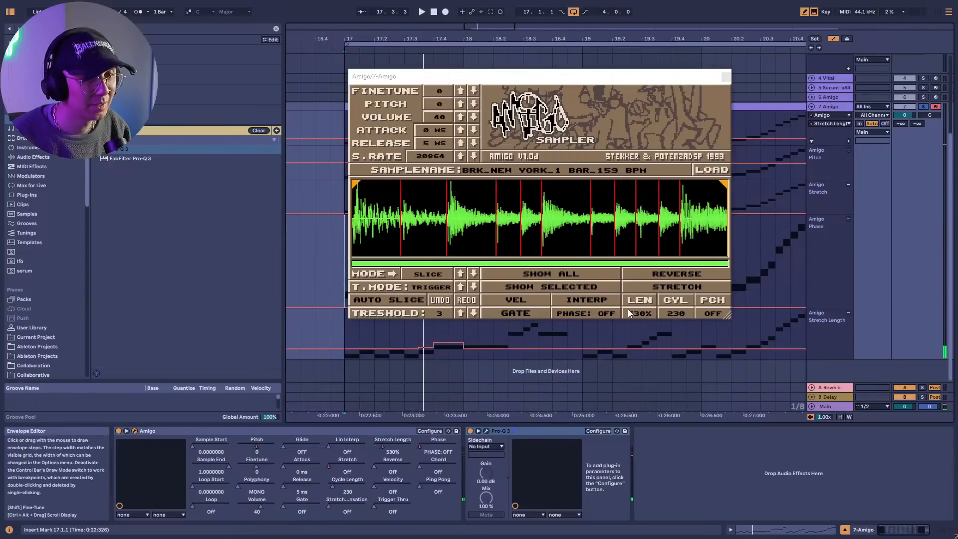
Replay the loop to check that Amigo's stretch length follows its automation.
drag(549, 83, 546, 88)
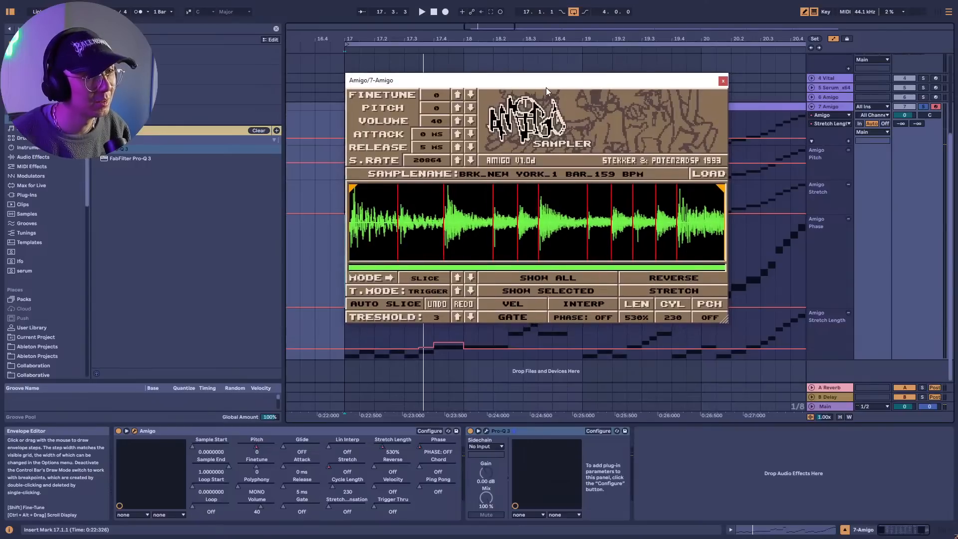
key(space)
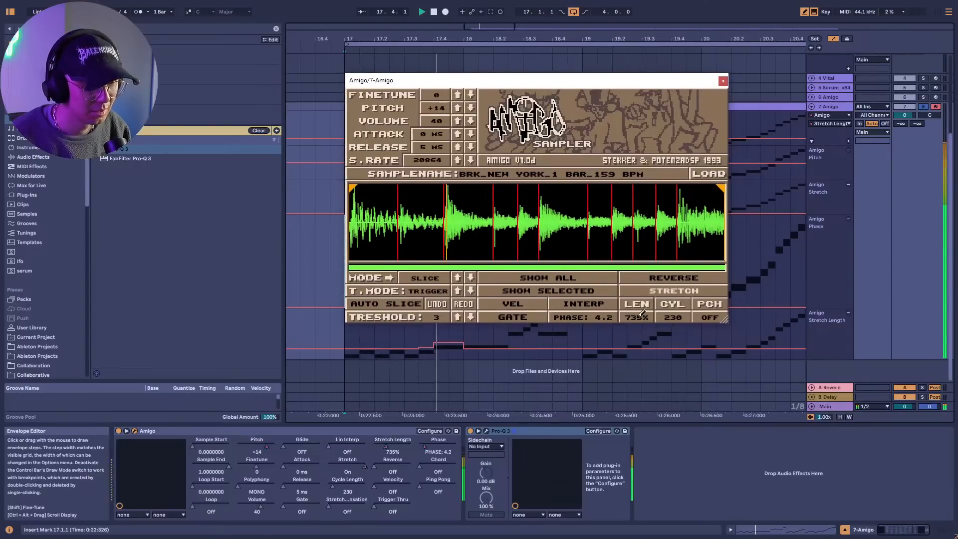
key(space)
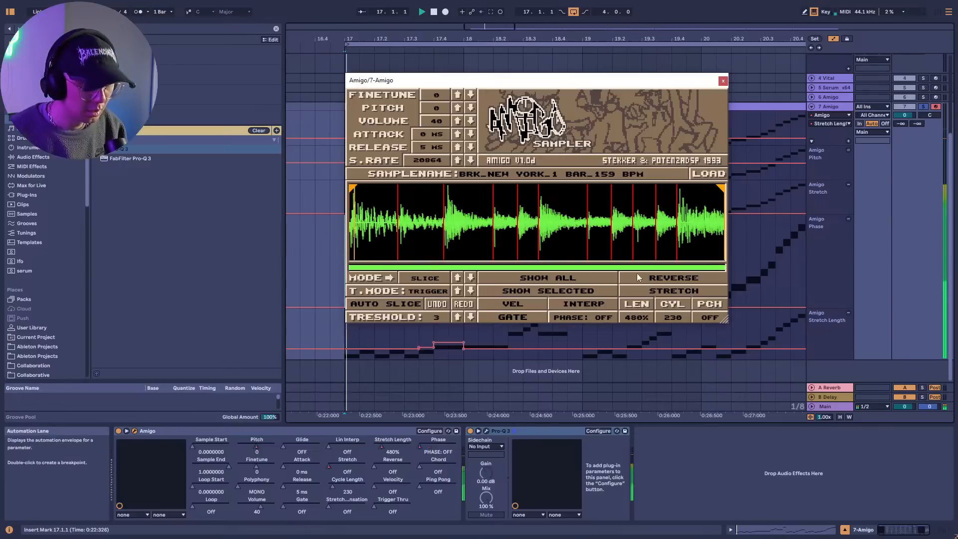
Close the Amigo window and move the Stretch Length automation lane directly above the Phase lane.
click(722, 81)
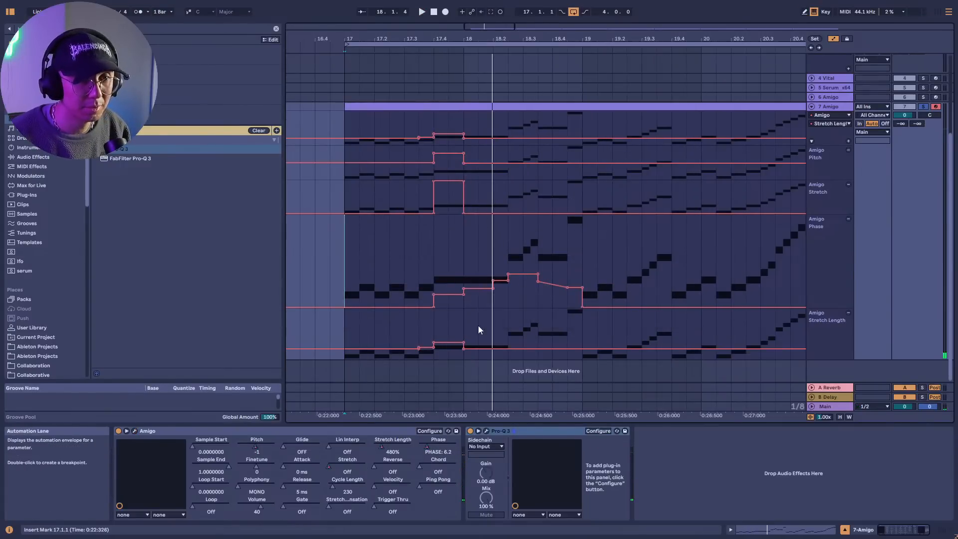
click(831, 340)
drag(847, 226, 847, 225)
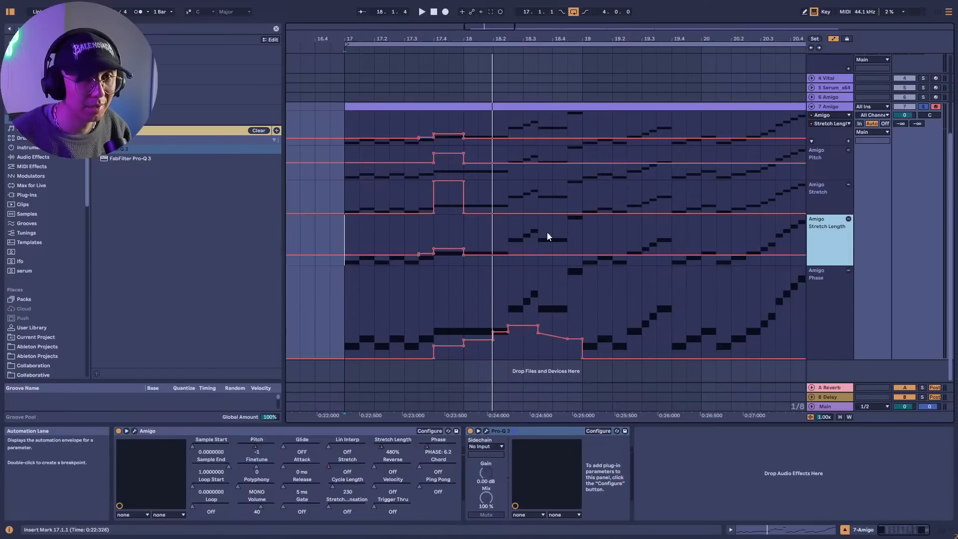
Try Stretch Length at 200% and Phase off between 17.4 and bar 18, and undo these automation edits.
key(space)
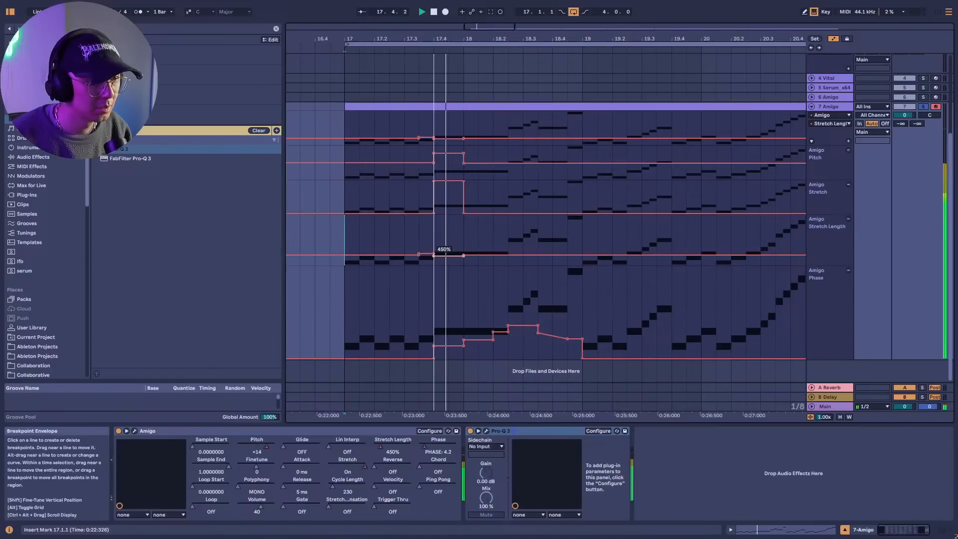
drag(446, 255, 447, 261)
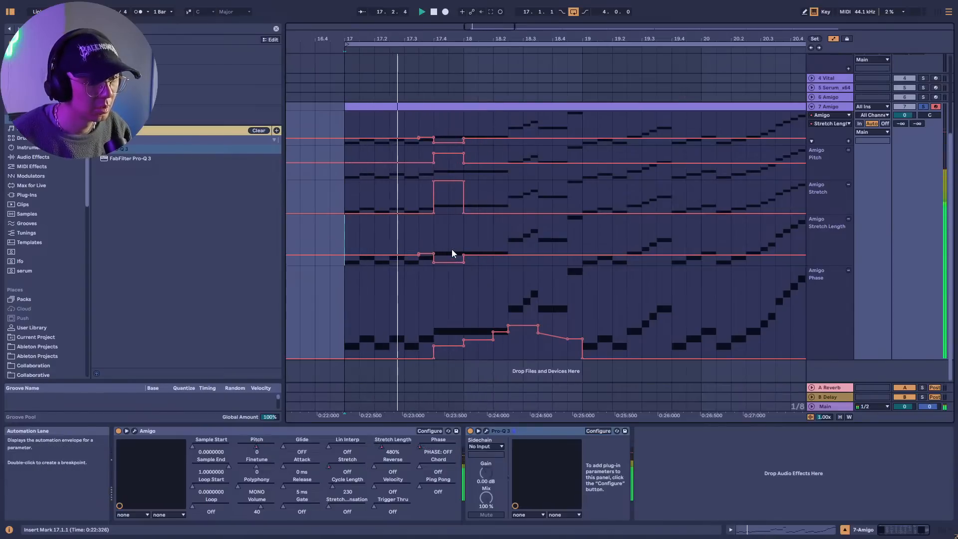
key(space)
key(b)
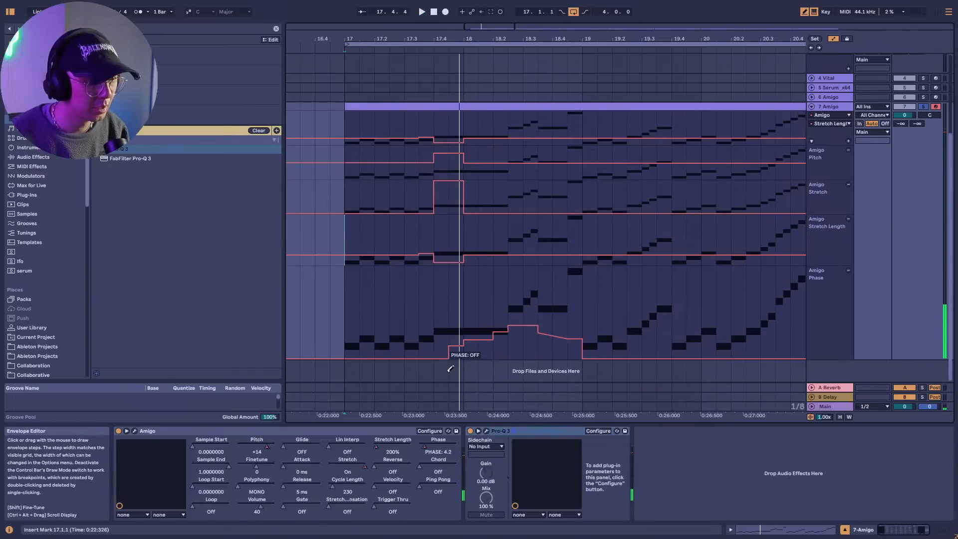
key(space)
drag(451, 368, 456, 368)
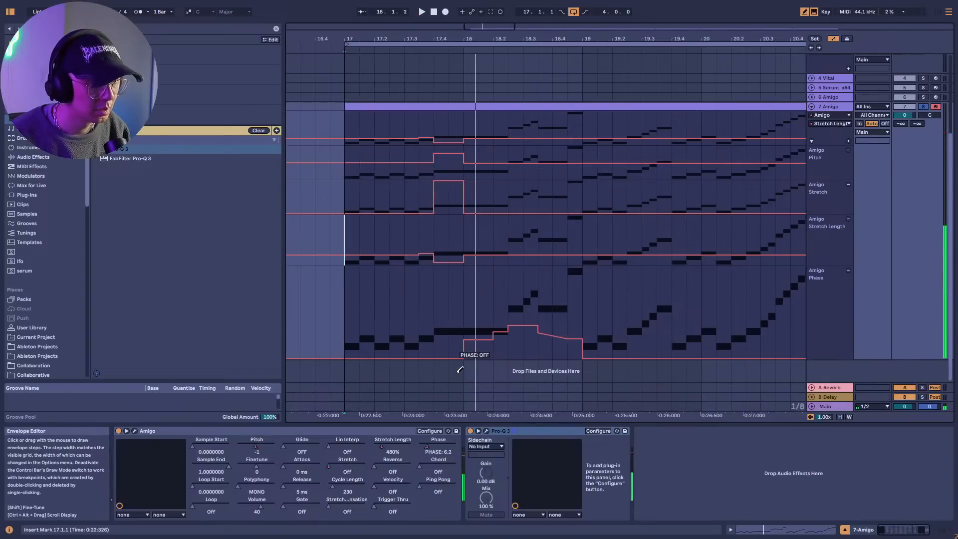
key(ctrl+z)
key(ctrl+z)
key(ctrl+z)
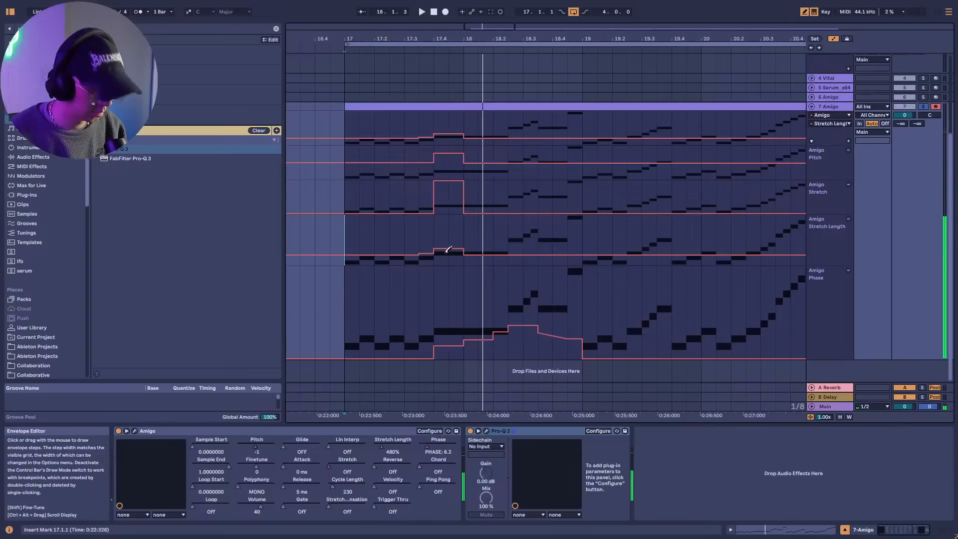
Lower the Stretch Length segment between 17.4 and bar 18 to 370% while the loop plays.
key(b)
key(space)
drag(448, 250, 448, 257)
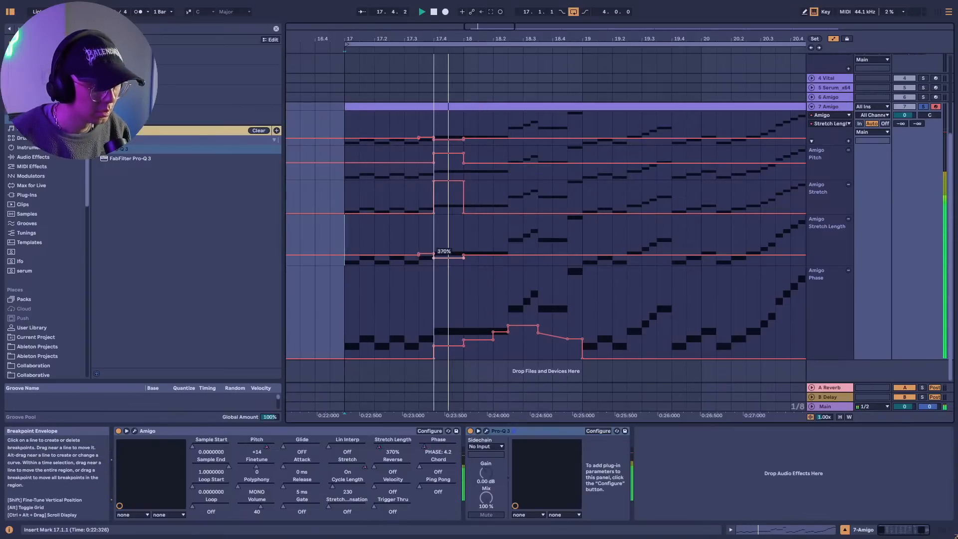
Reopen Amigo, set its stretch CYL value to 2000, and move the window clear of the automation around bar 17.
click(135, 430)
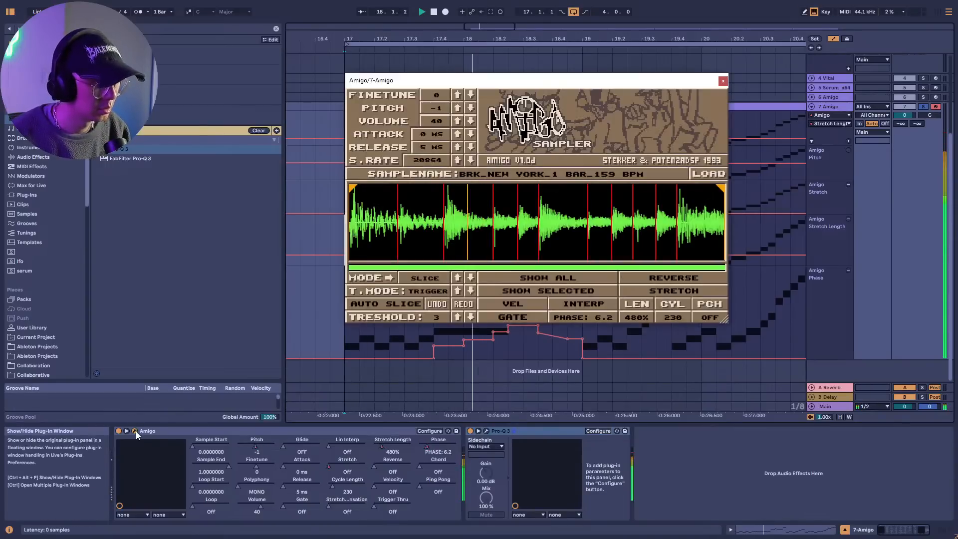
drag(672, 317, 672, 320)
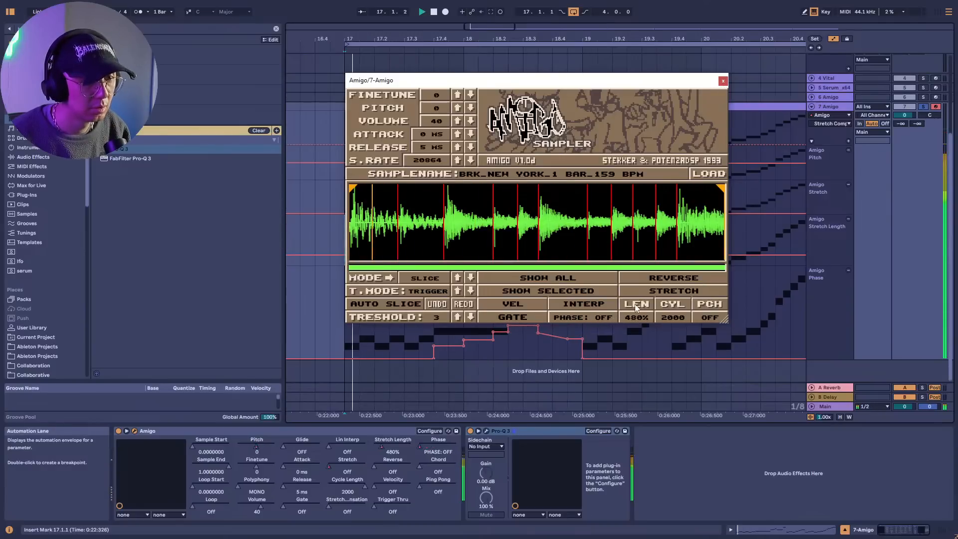
drag(694, 84, 897, 36)
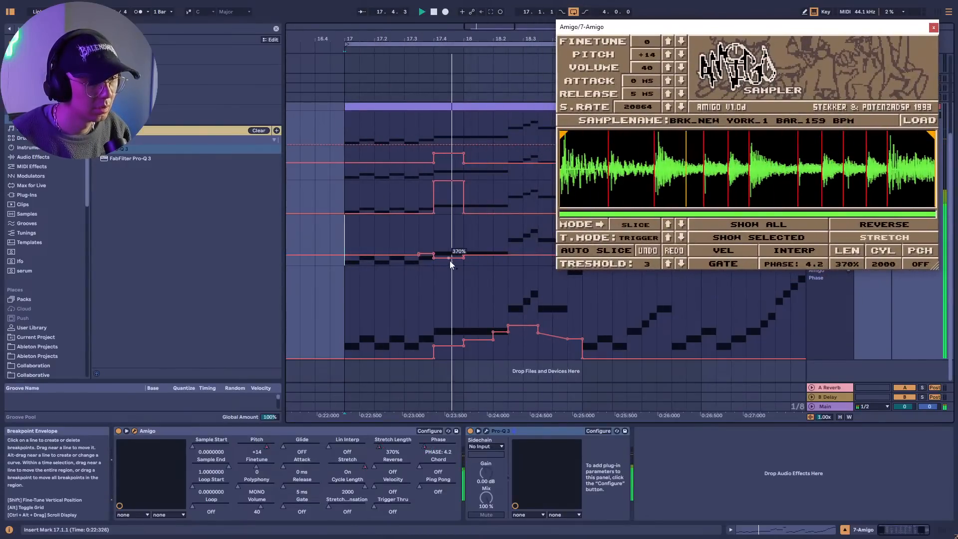
Raise the Stretch Length segment between 17.4 and bar 18 to 1000% and replay the loop.
drag(450, 260, 449, 242)
key(ctrl+z)
key(space)
key(space)
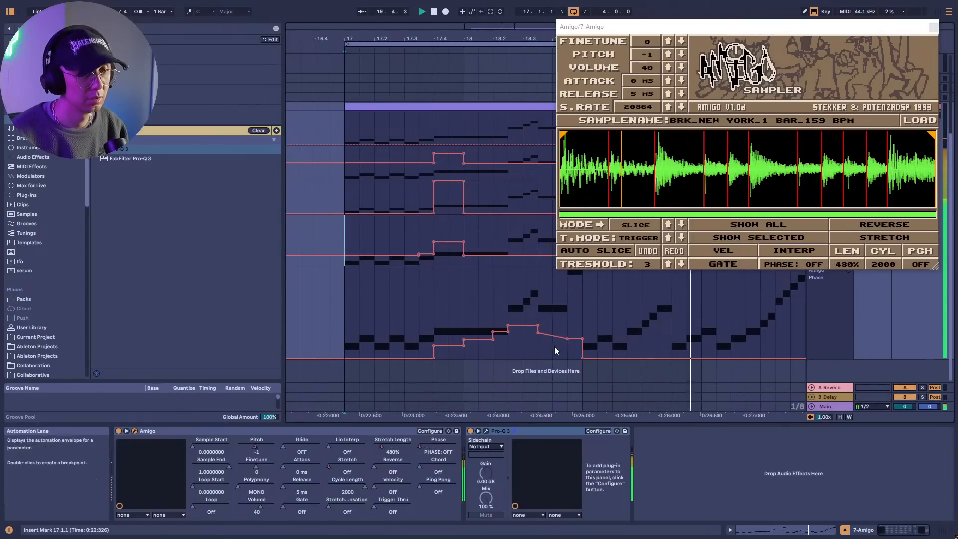
Set Phase to 12.5 between 18.2.3 and 18.3.3, drop it to off until 18.4.3, and replay.
drag(524, 322, 546, 359)
key(space)
key(space)
Draw a flat Phase step of 11.4 from 18.4.3 to bar 19 and replay the loop.
key(b)
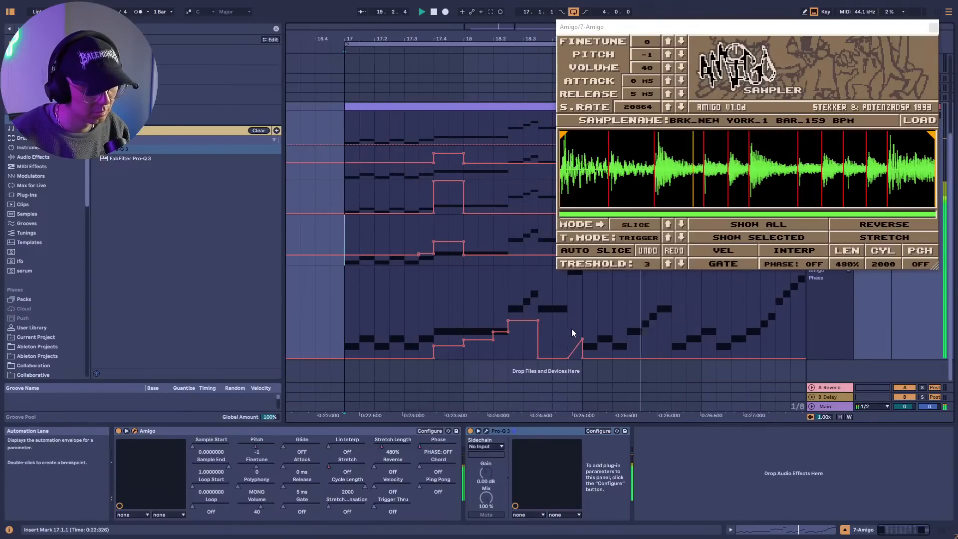
click(575, 324)
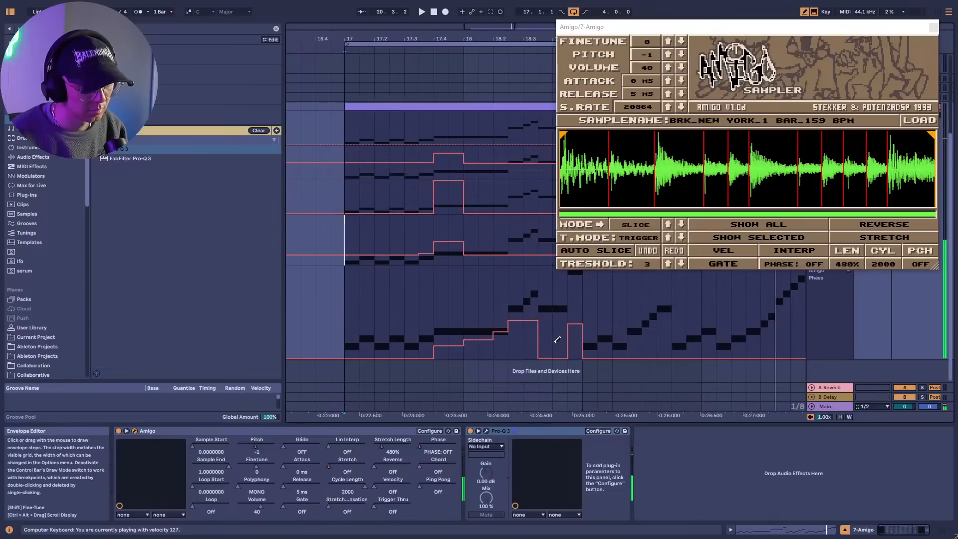
key(b)
key(space)
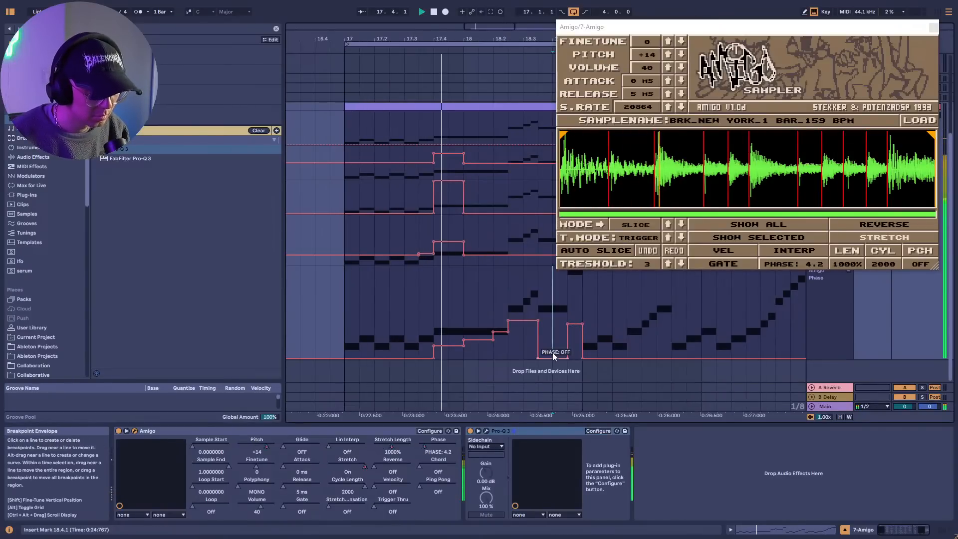
Raise the Phase segment between 18.3.3 and 18.4.3 to 2.9 and audition it from 18.2.3.
click(552, 352)
drag(553, 346, 552, 351)
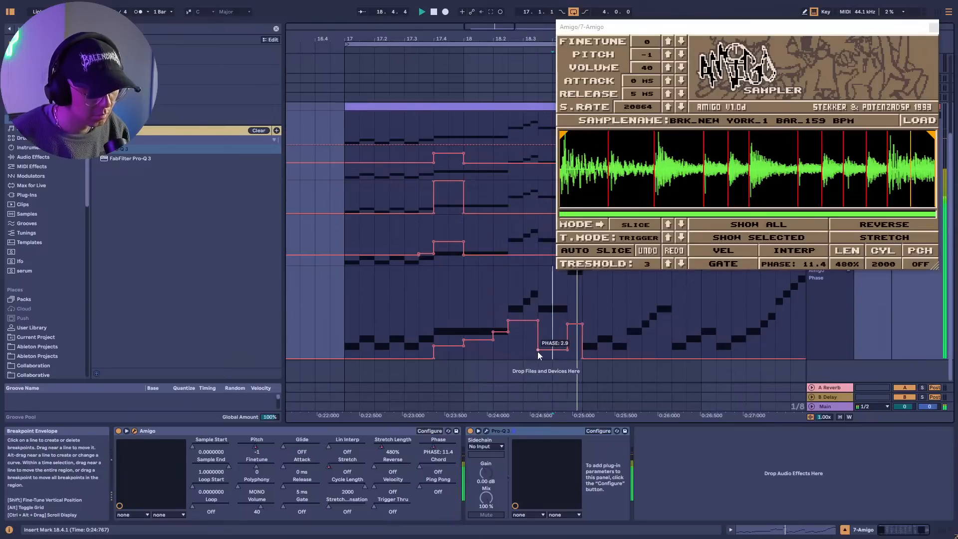
click(520, 352)
key(space)
key(space)
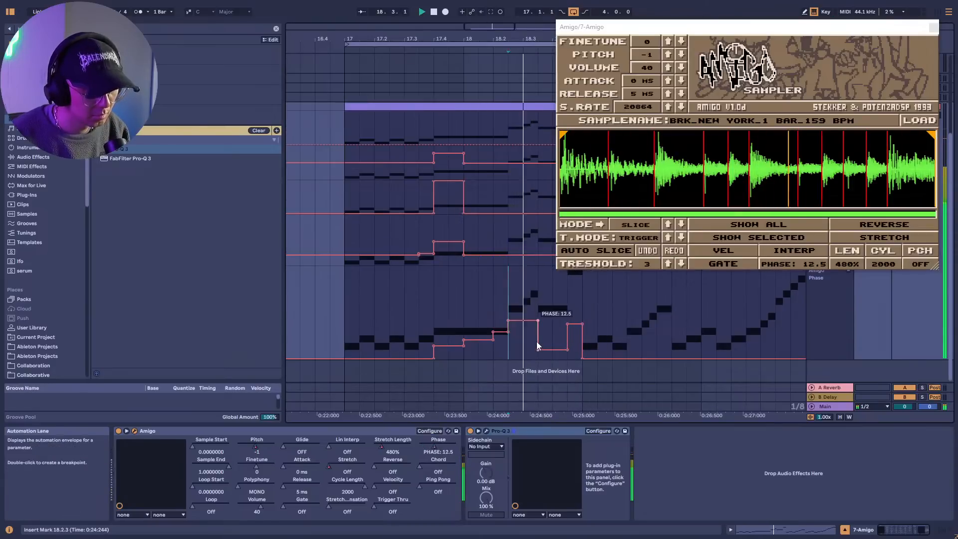
Redraw Phase between 18.3.3 and 18.4.3 at a level just above off, auditioning the change from 18.2.3.
key(space)
key(b)
click(546, 340)
key(space)
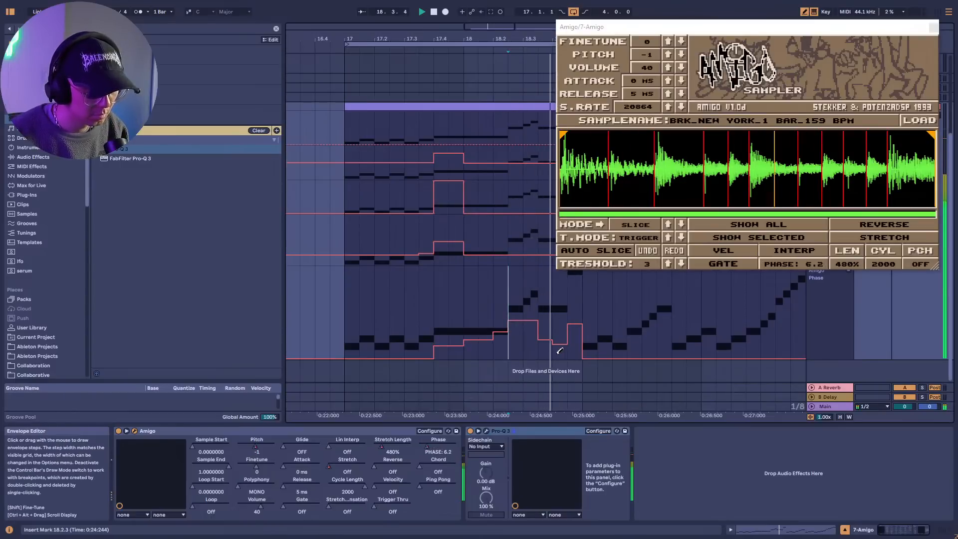
click(550, 354)
key(space)
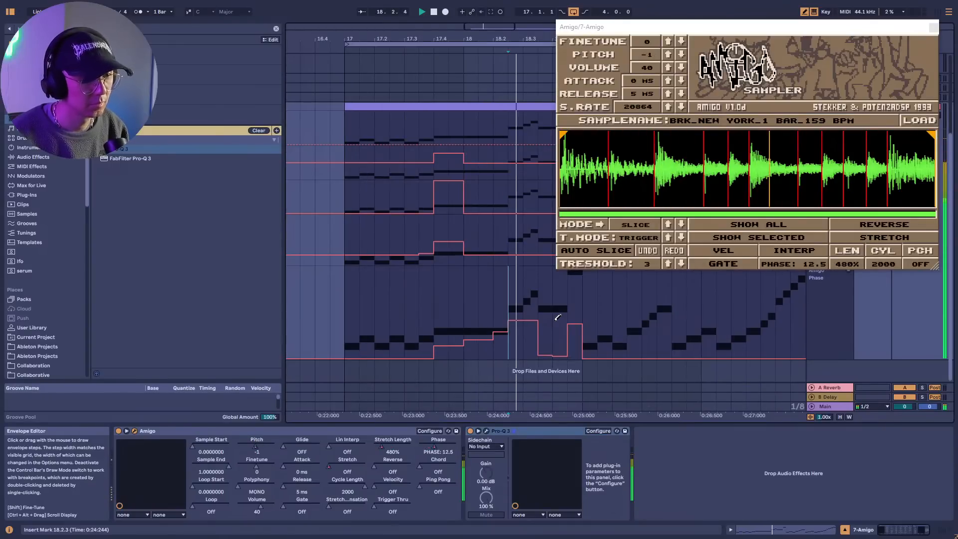
key(space)
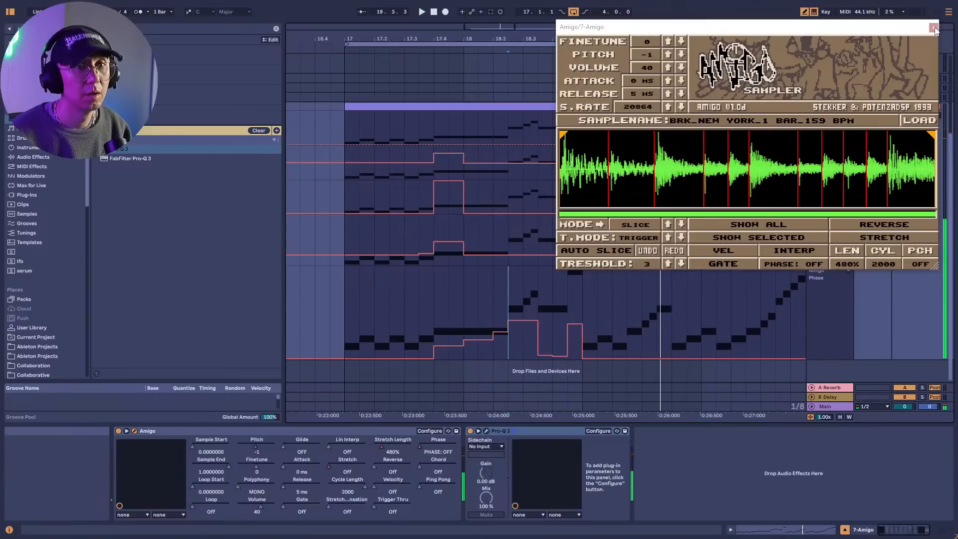
Close the Amigo window, unsolo track 7, and return to the arrangement overview without automation lanes.
click(934, 28)
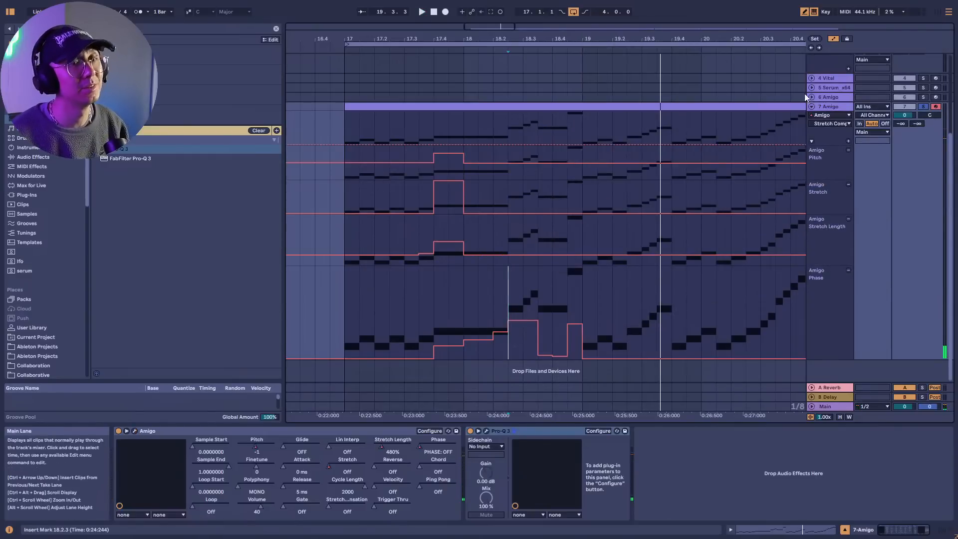
click(924, 107)
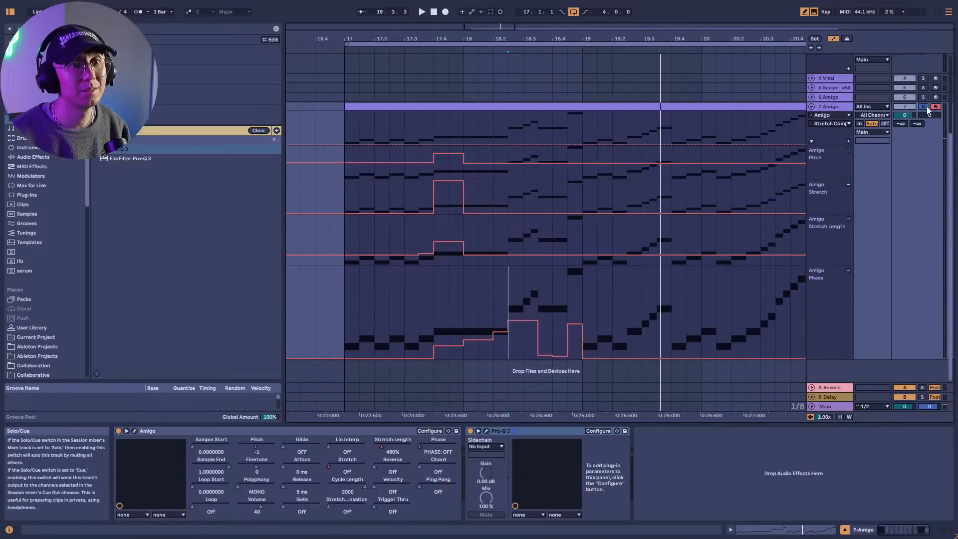
click(833, 38)
drag(660, 39, 541, 38)
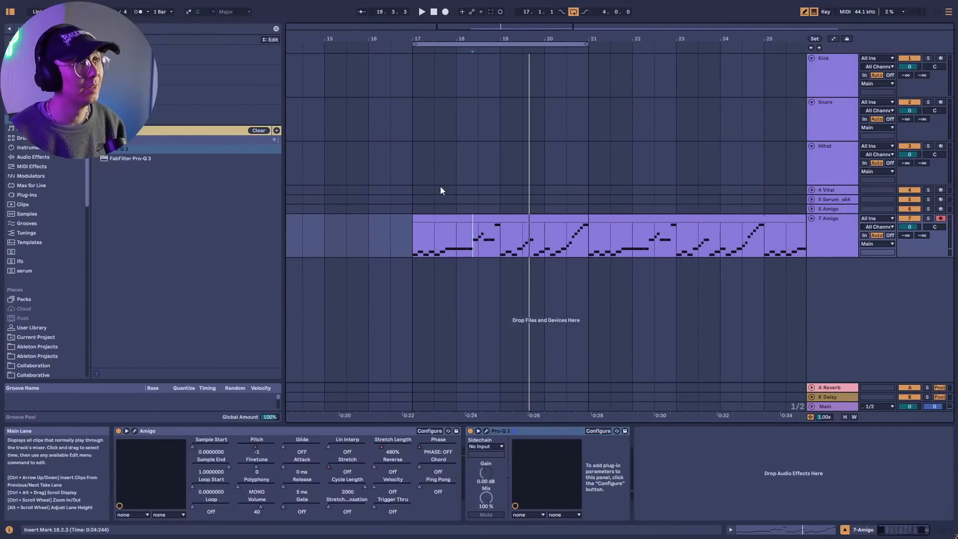
Search the browser for "amigo", load the Amigo sampler onto a new track, and move its window lower.
key(ctrl+f)
text(amigo)
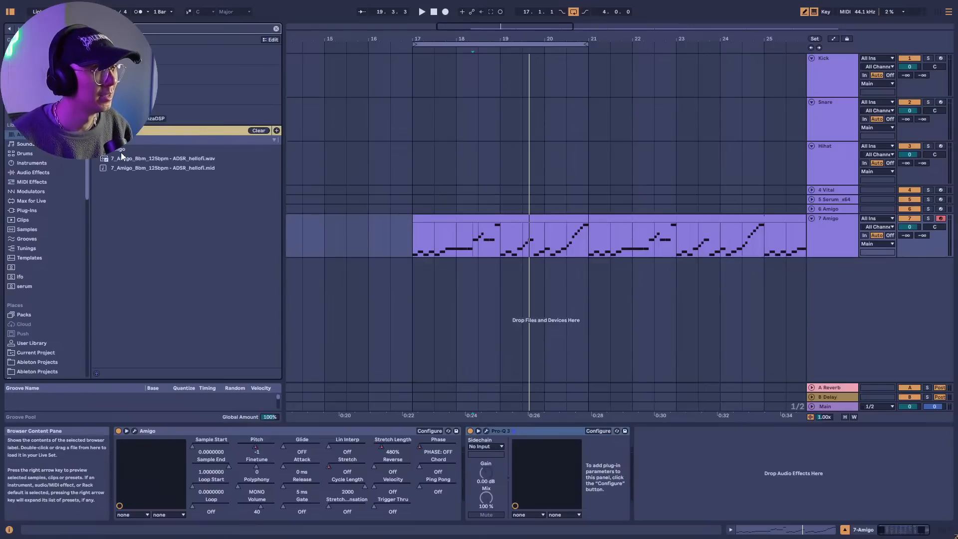
key(Down)
key(Return)
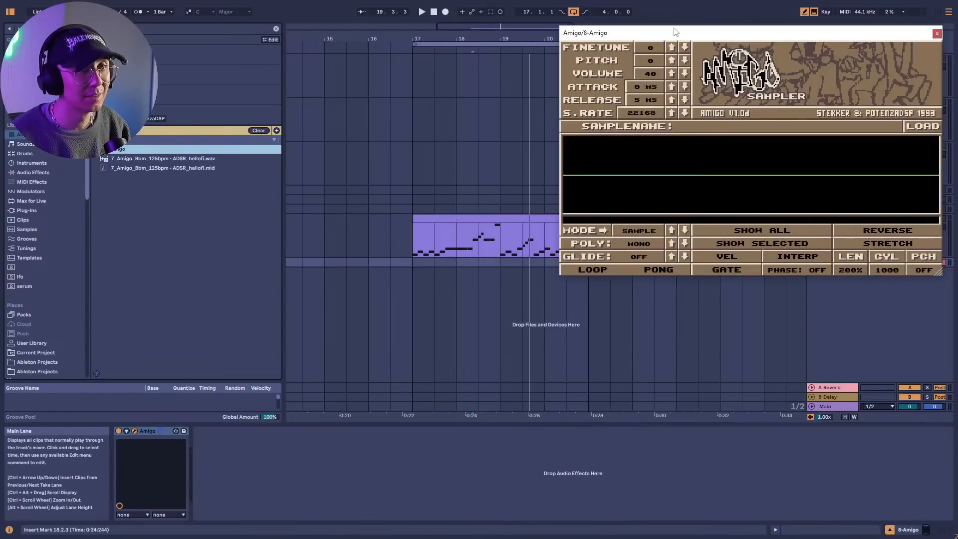
drag(677, 31, 463, 220)
Clear the browser search and open the 04 bass folder of OG Jungle Vol. 1 (COMPLETE) in DEV Tools FINALS.
scroll(42, 306, down, 6)
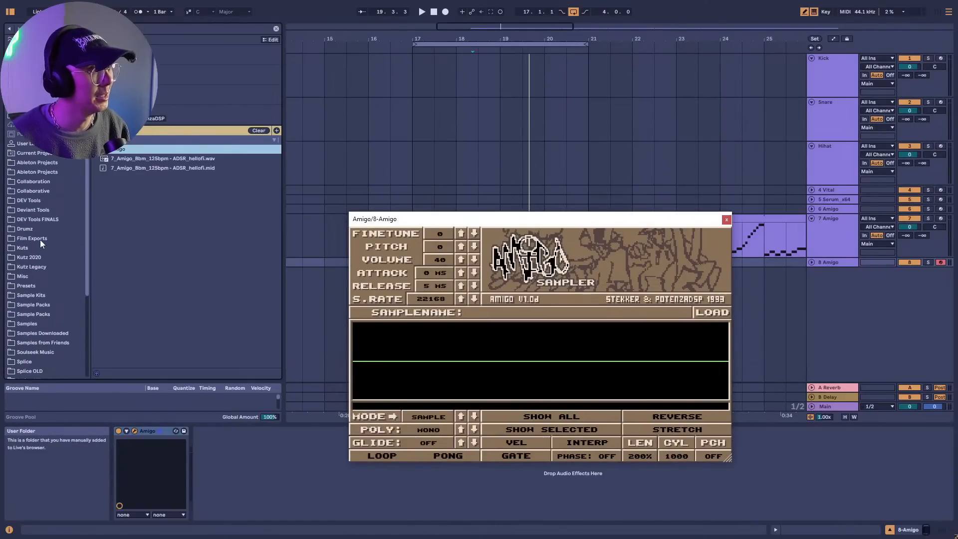
click(48, 219)
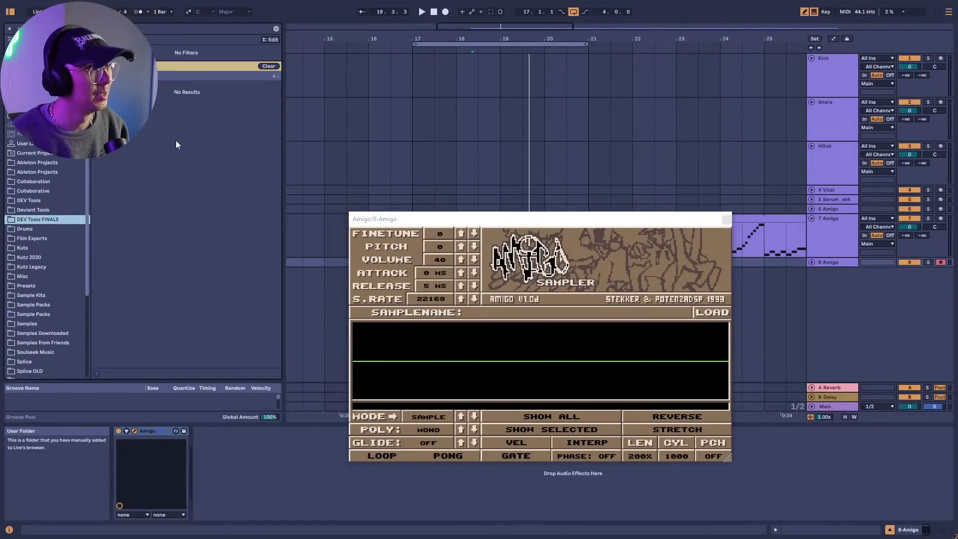
click(276, 28)
scroll(160, 189, up, 3)
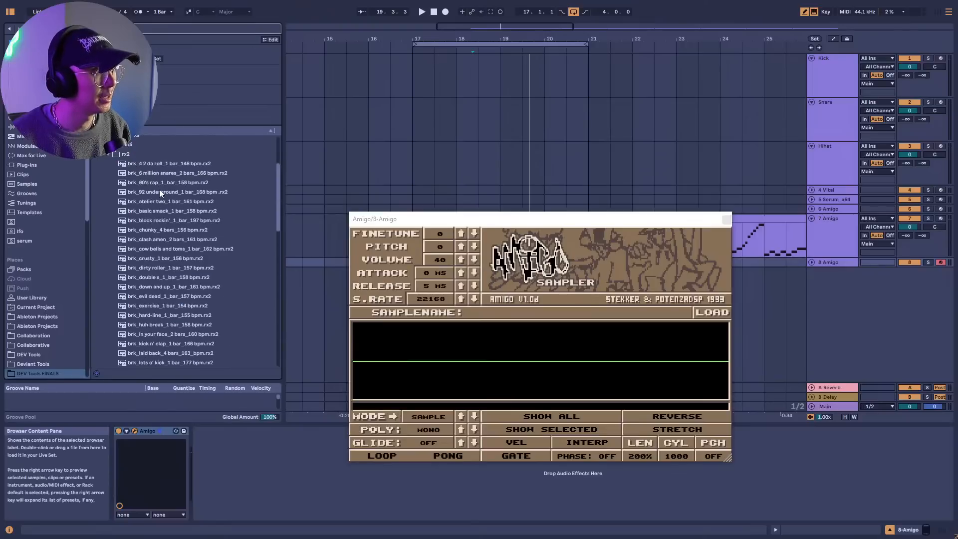
scroll(105, 153, up, 5)
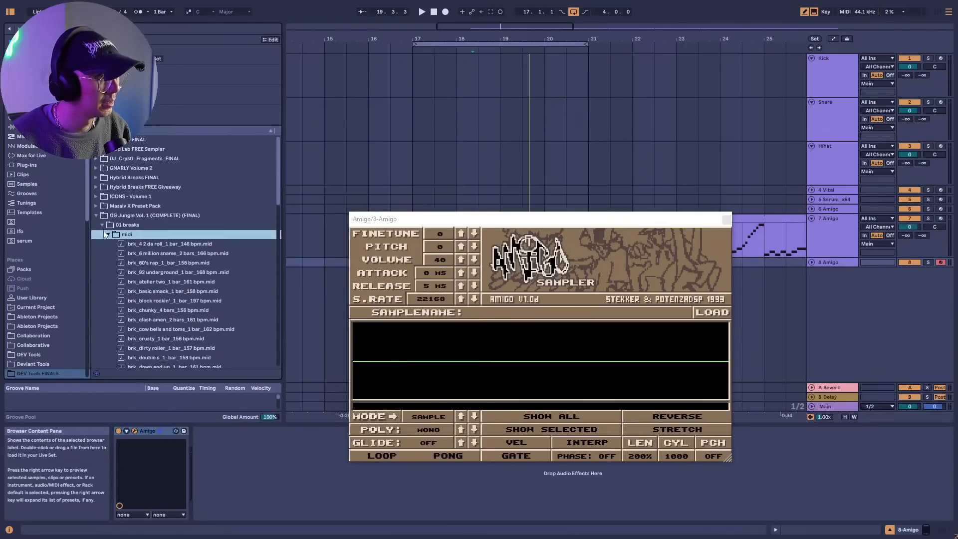
click(102, 225)
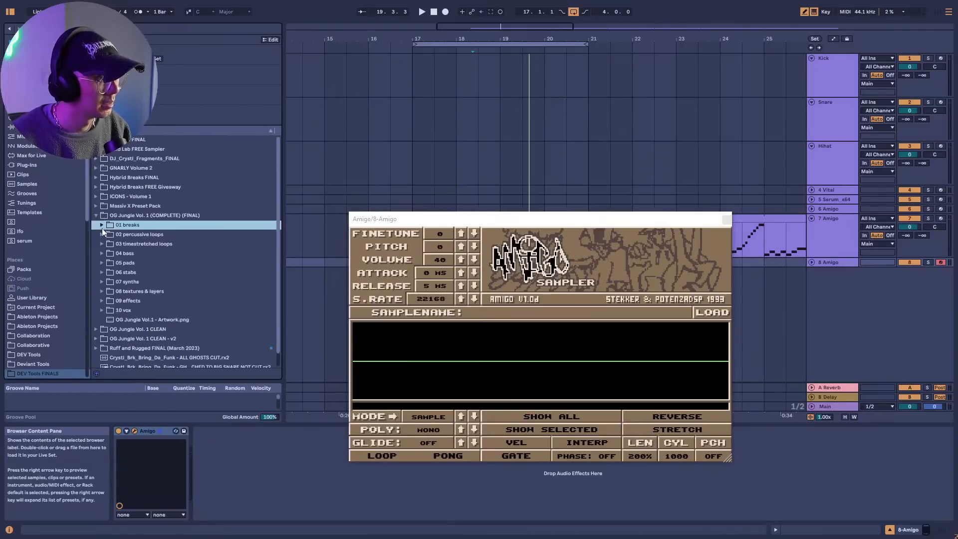
click(102, 253)
Preview the bass samples from bas_101 80s bass_F.wav through bas_analog bass_F.wav.
click(160, 262)
click(160, 272)
click(161, 281)
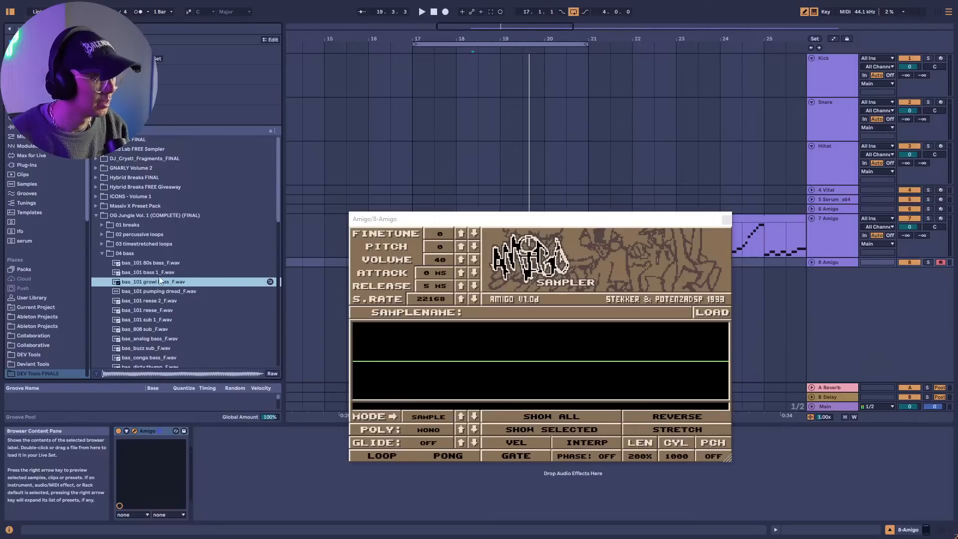
key(Down)
key(Down)
key(Down)
key(Down)
key(Down)
key(Down)
Load bas_808 sub_F.wav into the new Amigo and play a few test notes.
scroll(154, 278, down, 3)
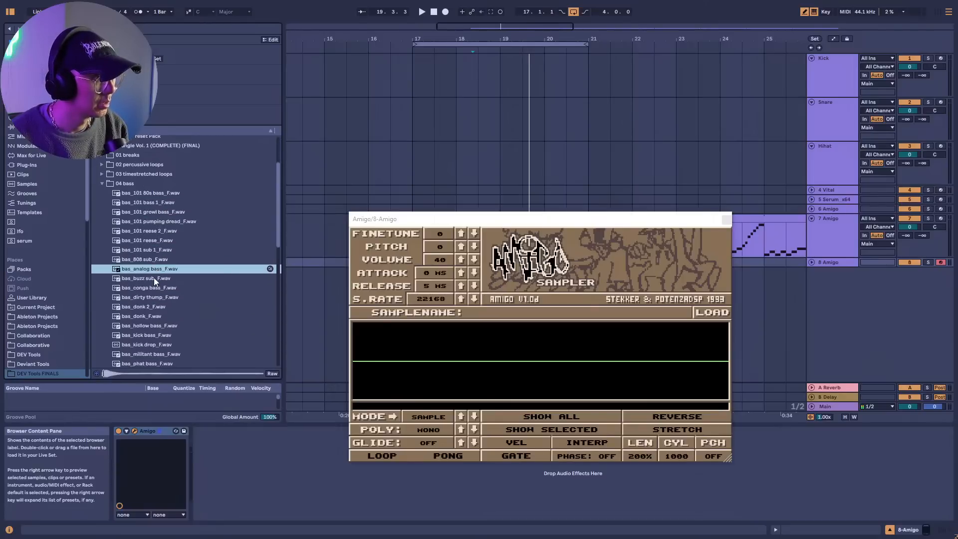
key(Up)
drag(149, 260, 381, 357)
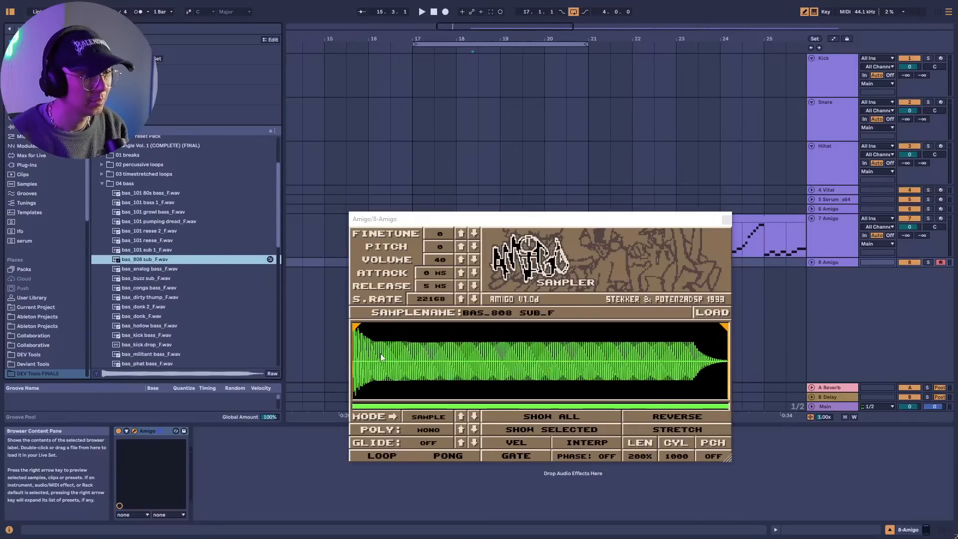
key(a)
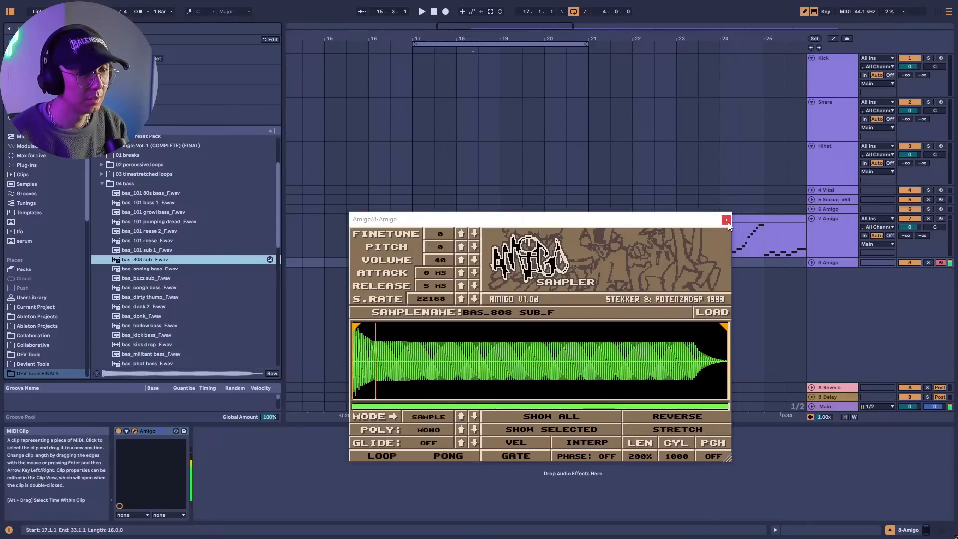
key(a)
key(a)
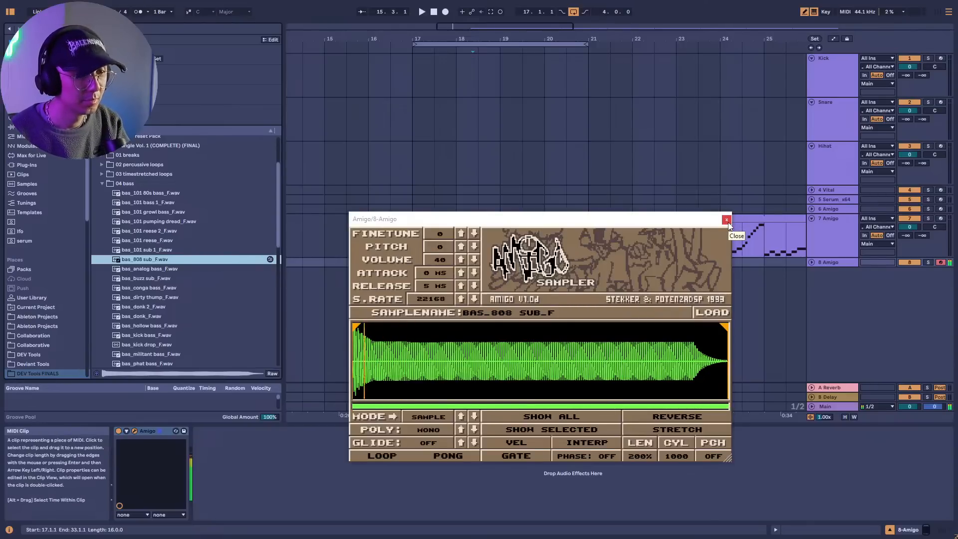
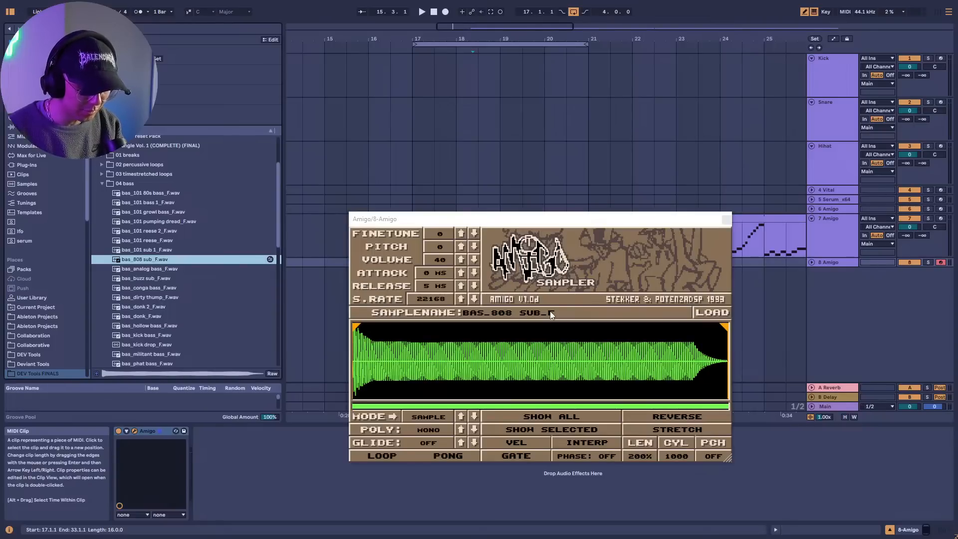
Lower the sub's pitch to -5 in Amigo and add the Tuner audio effect after it.
click(476, 247)
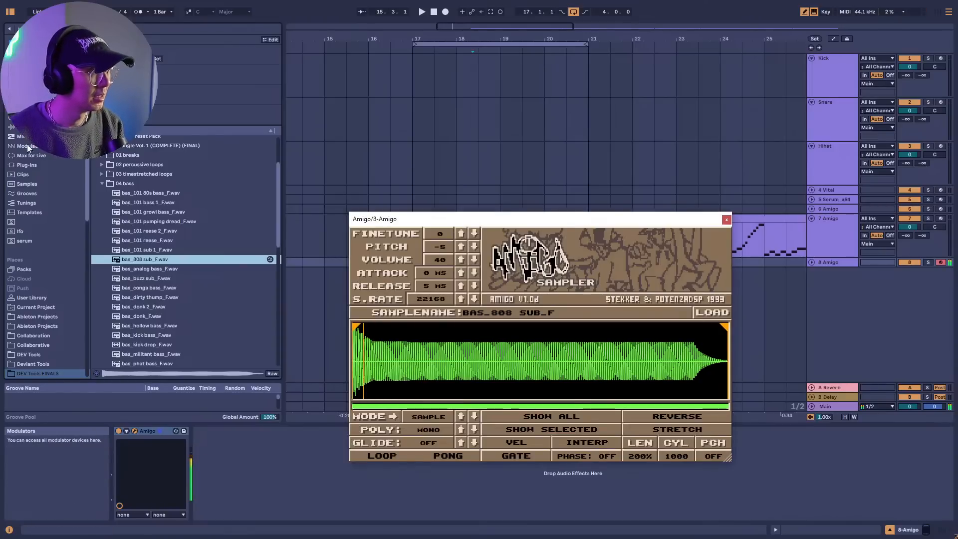
click(30, 166)
scroll(161, 278, down, 10)
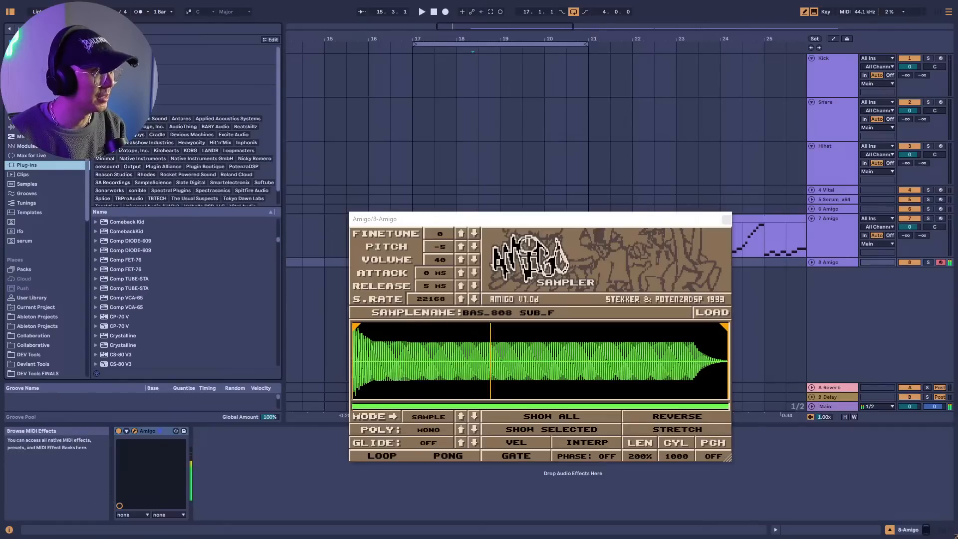
click(33, 127)
scroll(182, 318, down, 10)
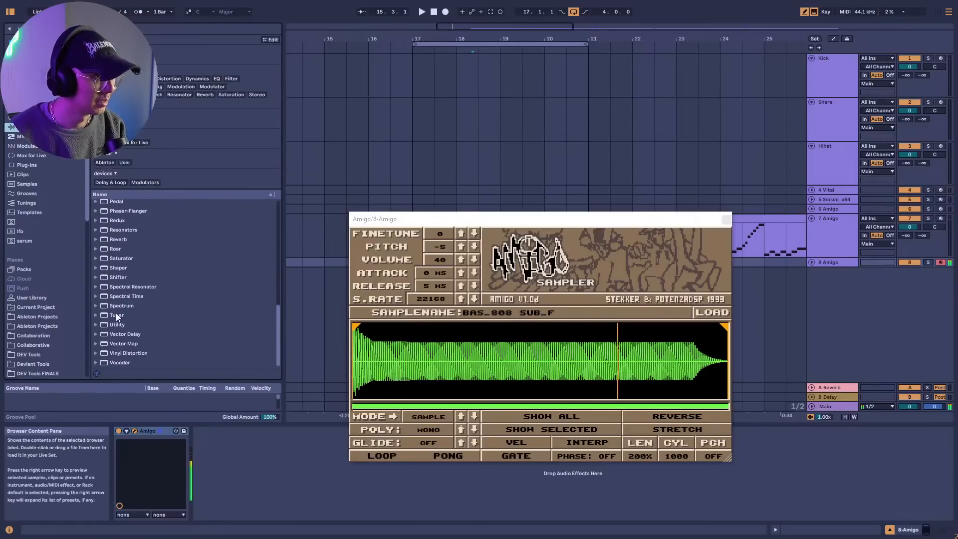
drag(116, 313, 239, 460)
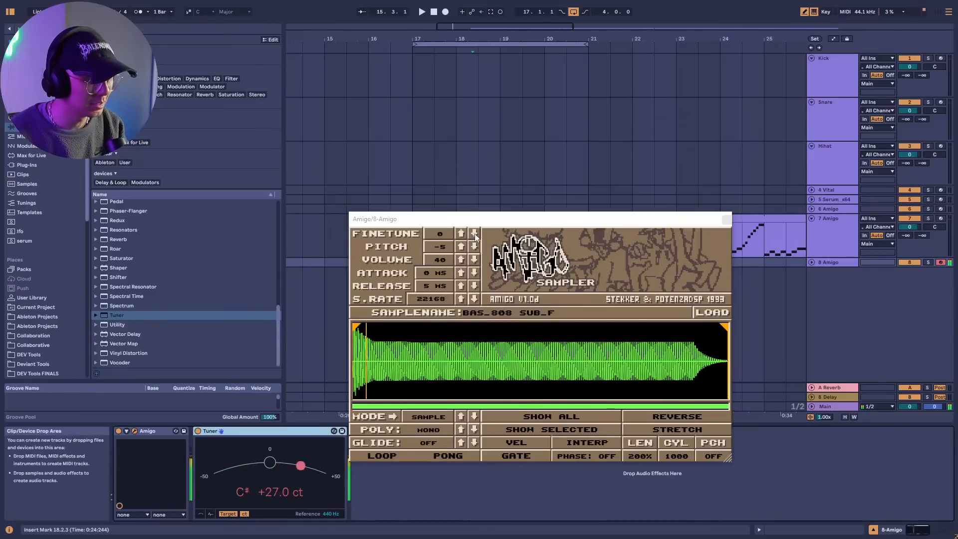
Set Amigo's finetune to +14 and close its window.
click(462, 235)
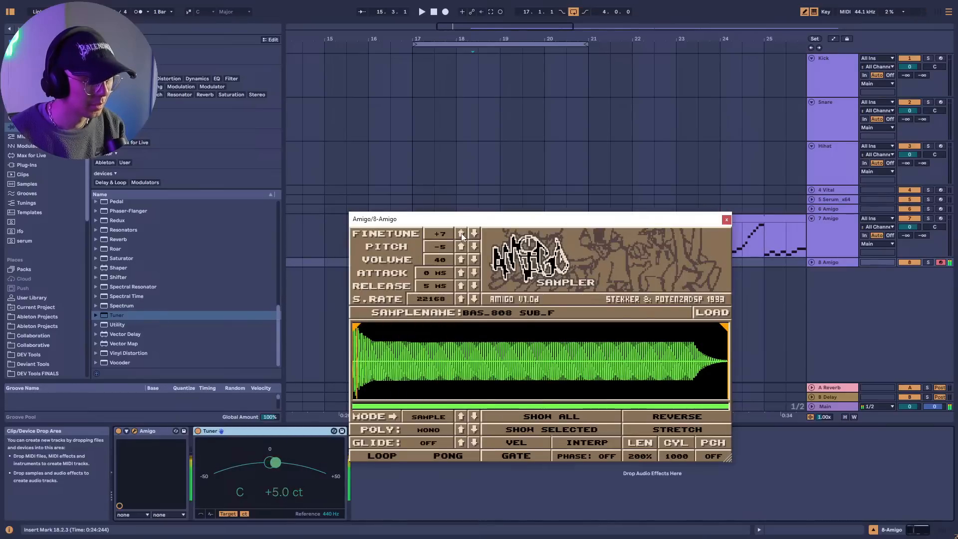
click(461, 234)
click(461, 234)
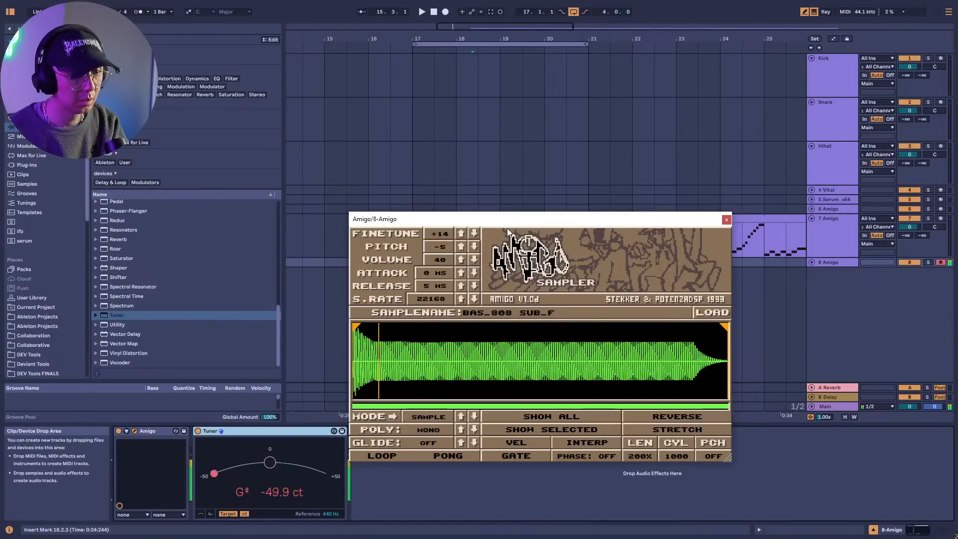
drag(698, 224, 709, 116)
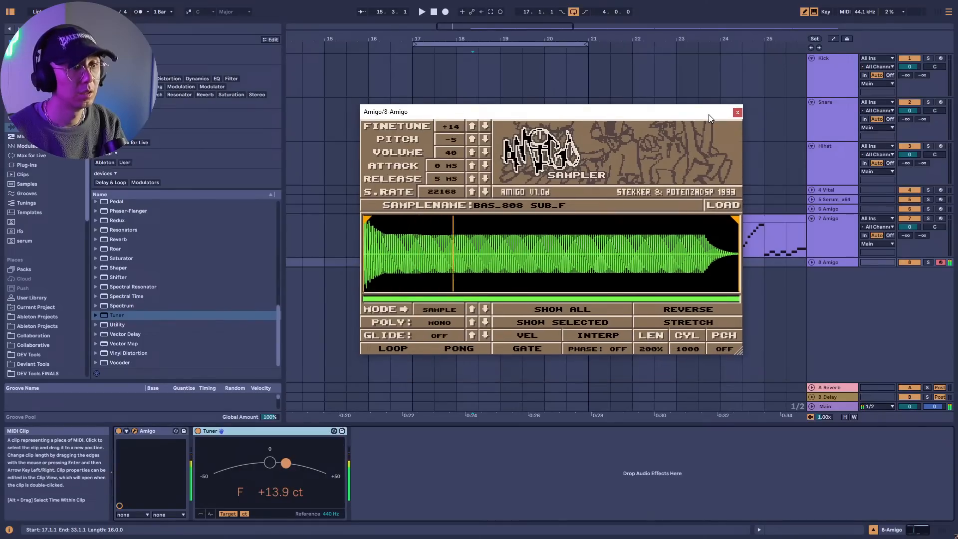
click(738, 113)
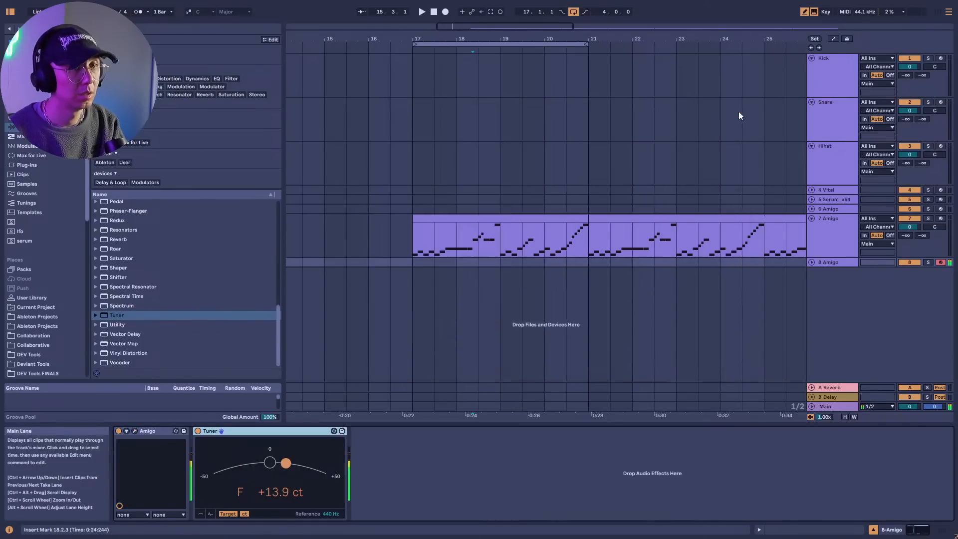
Reopen the 8-Amigo sampler window and reduce its sample rate to 4143.
click(135, 431)
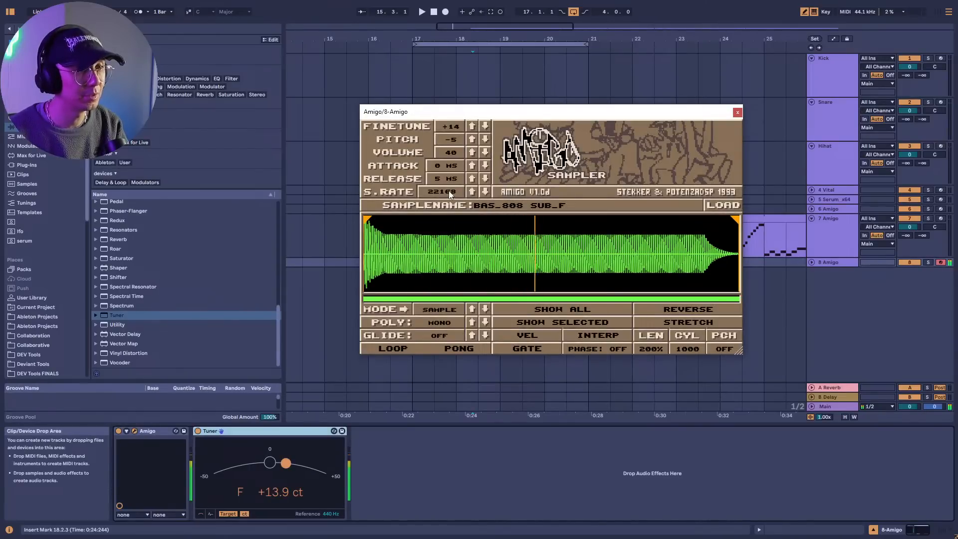
drag(450, 195, 421, 406)
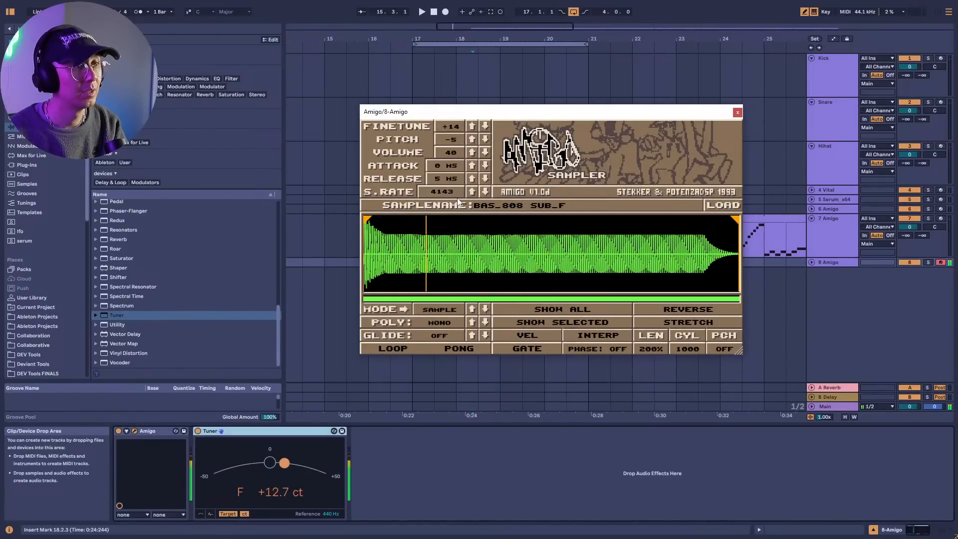
mouse_move(459, 114)
mouse_down()
mouse_move(473, 121)
mouse_move(462, 119)
mouse_up()
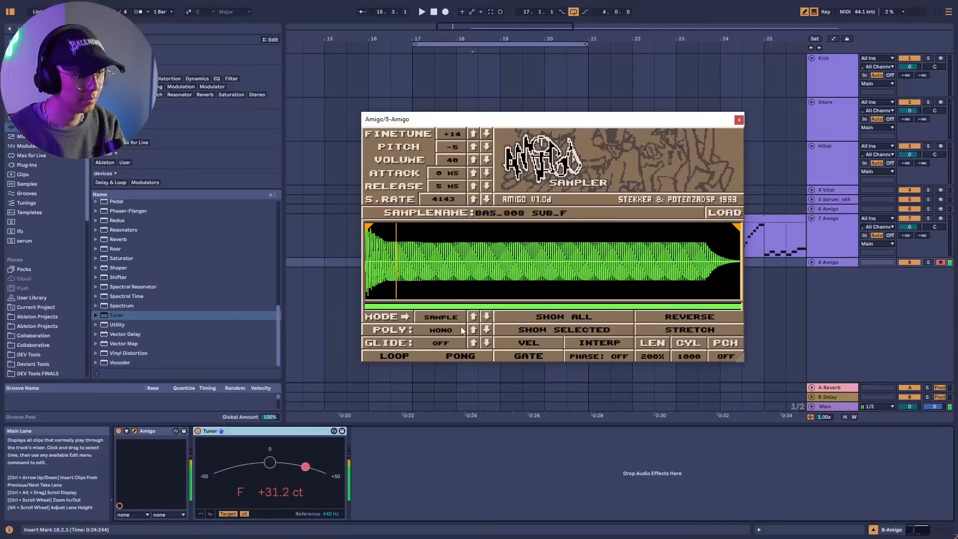
Try Slice mode and a glide of 425 in Amigo, restoring Sample mode and glide off.
click(451, 317)
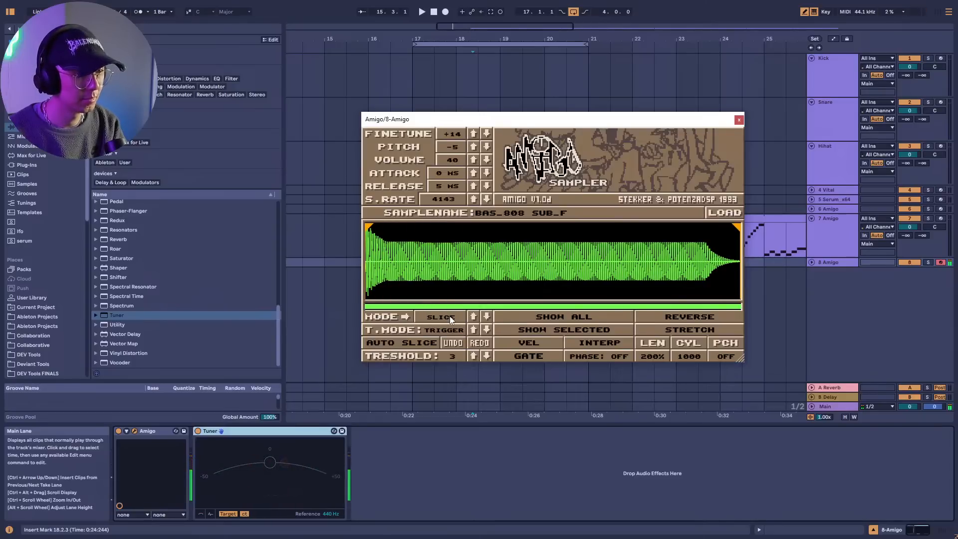
click(452, 319)
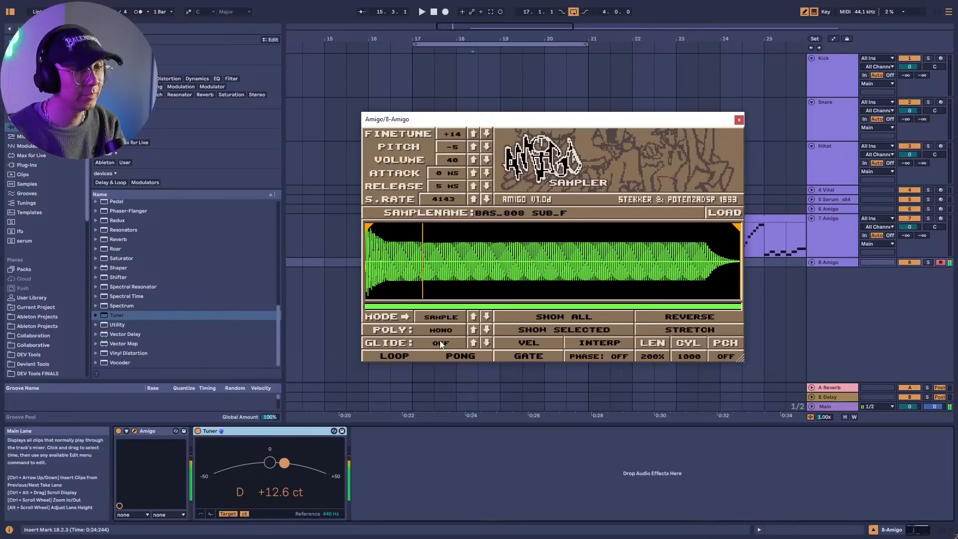
drag(442, 343, 433, 325)
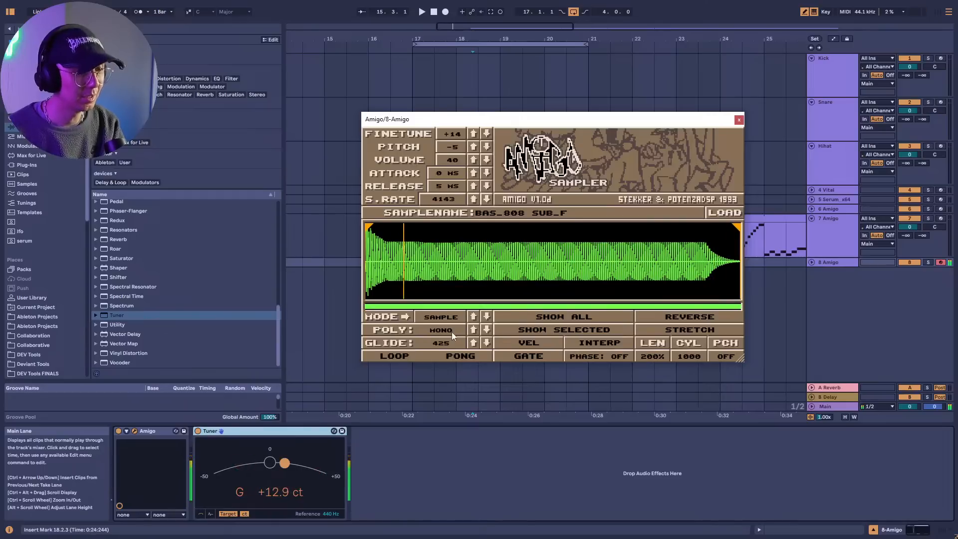
drag(452, 343, 473, 413)
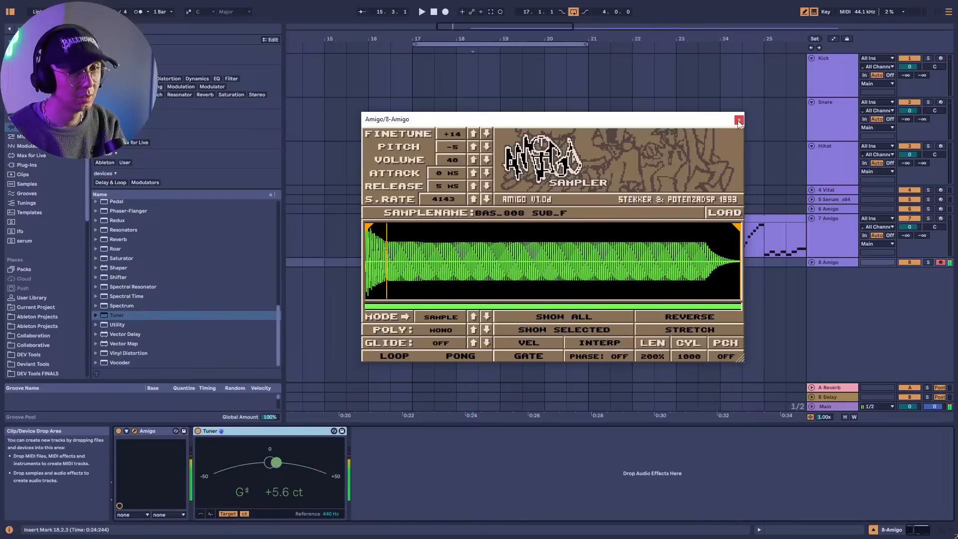
Create a MIDI clip from bar 17 to bar 21 on the 8-Amigo track and set its loop length to two bars.
key(ctrl+alt+p)
drag(420, 264, 589, 268)
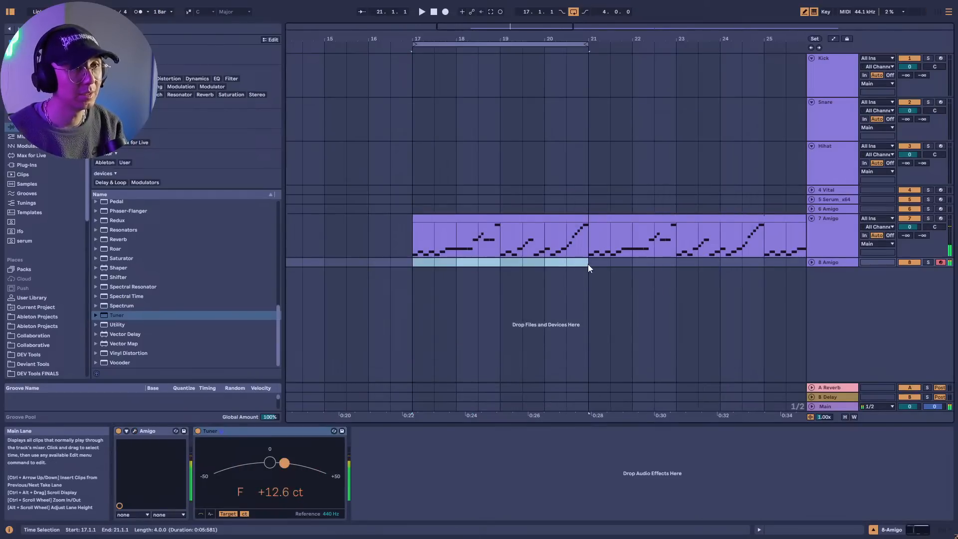
key(ctrl+shift+m)
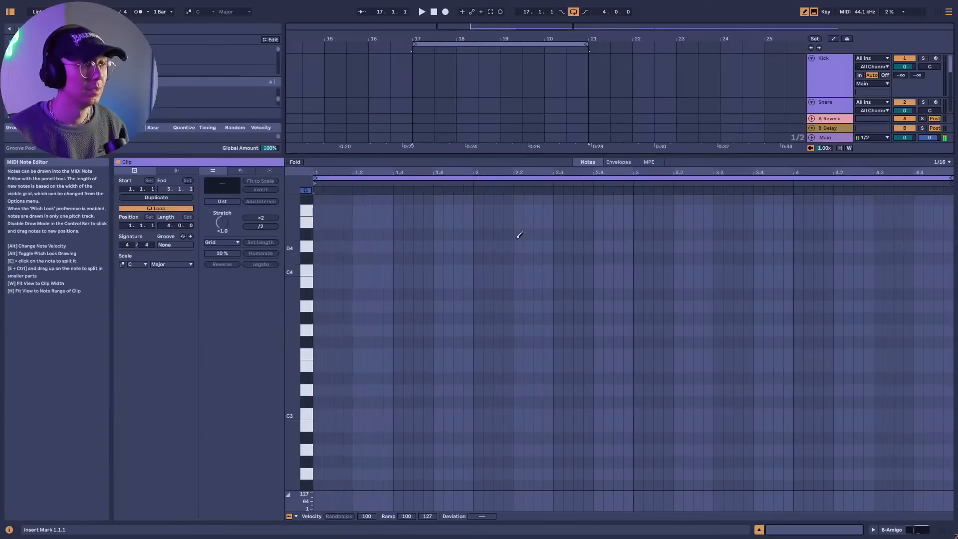
click(168, 225)
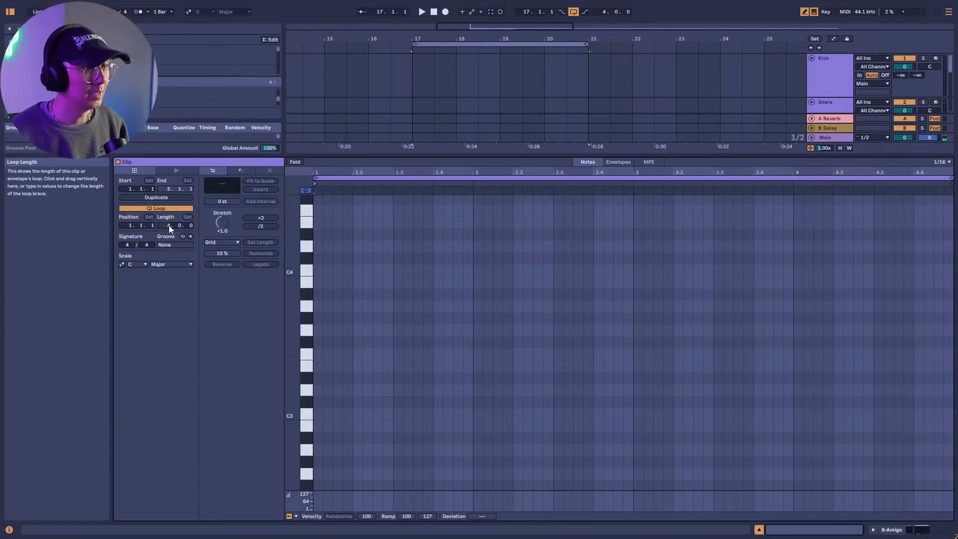
text(2)
key(Return)
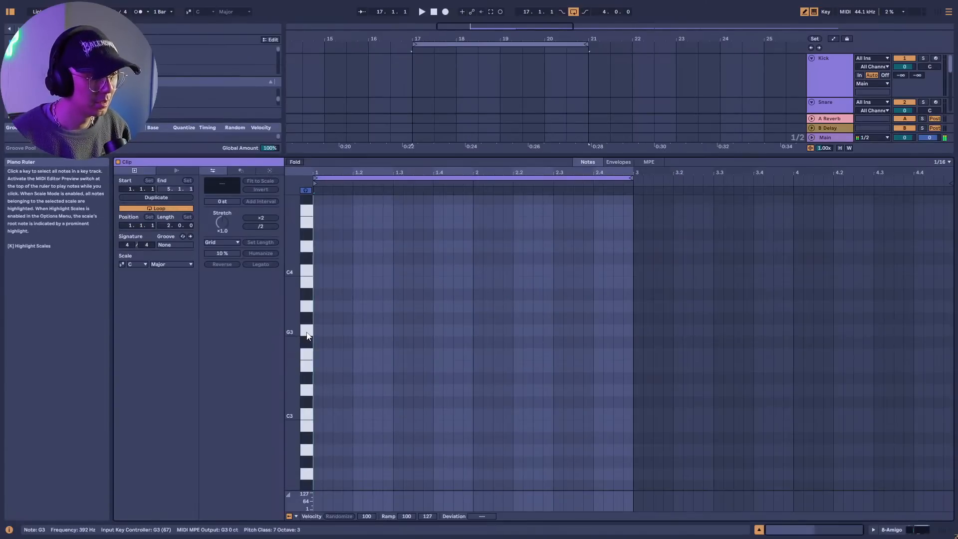
Add a G4 note from 1.1.1 to 1.2.3, duplicate it twice in a row, and play the clip.
click(302, 247)
scroll(306, 261, up, 3)
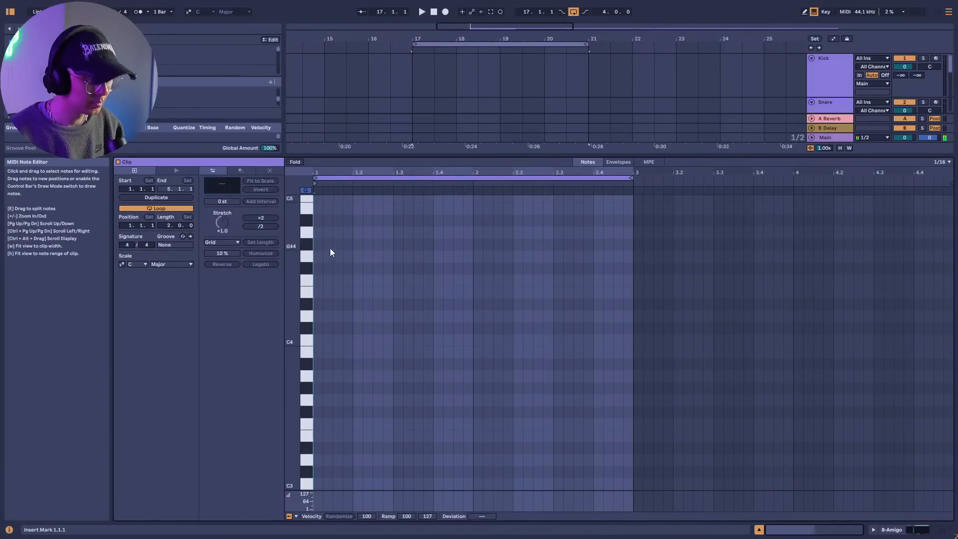
drag(321, 256, 370, 255)
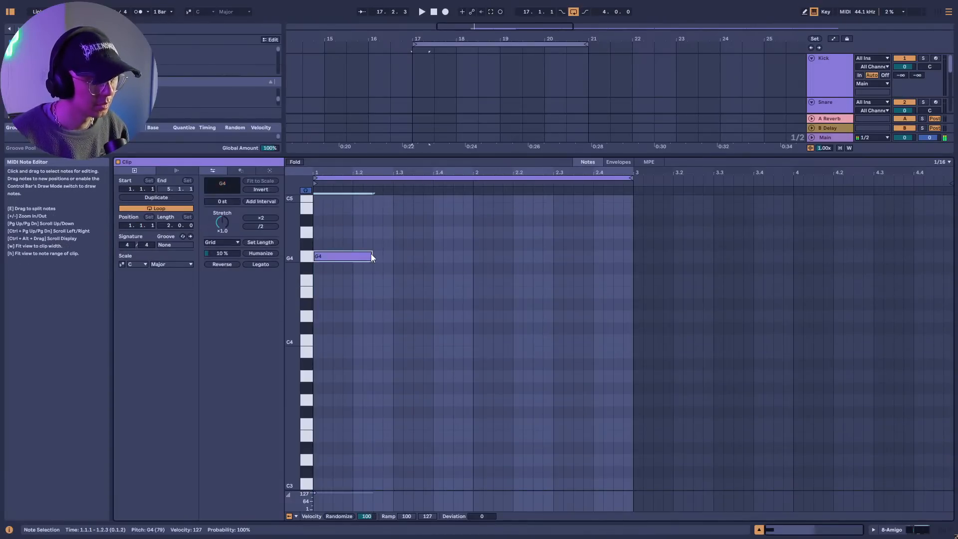
key(ctrl+d)
key(ctrl+d)
key(space)
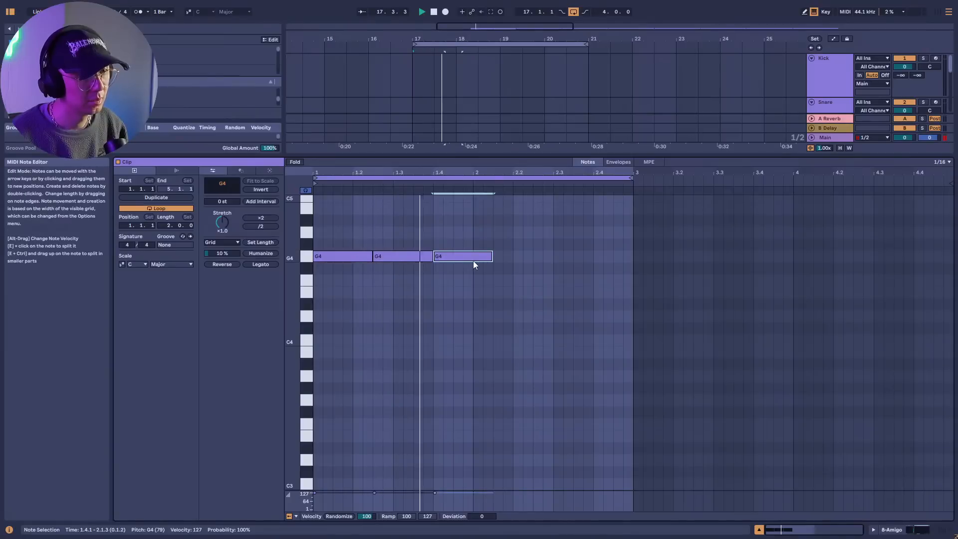
Move the last note to D#4 at 1.4.1 and fit G4 notes at 1.2.3 and 1.3.3 end to end before it.
drag(458, 257, 459, 305)
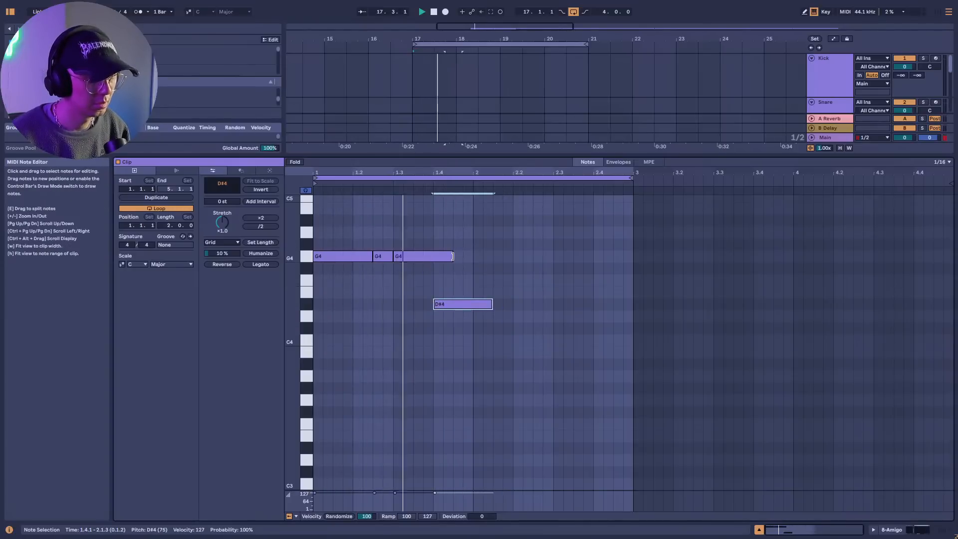
drag(453, 256, 433, 257)
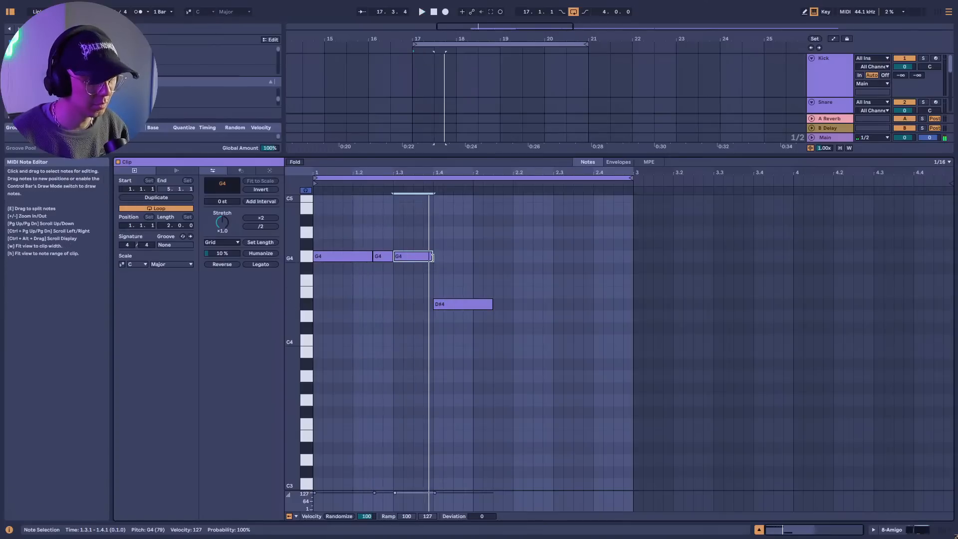
mouse_move(433, 257)
mouse_down()
mouse_move(412, 256)
mouse_move(429, 260)
mouse_up()
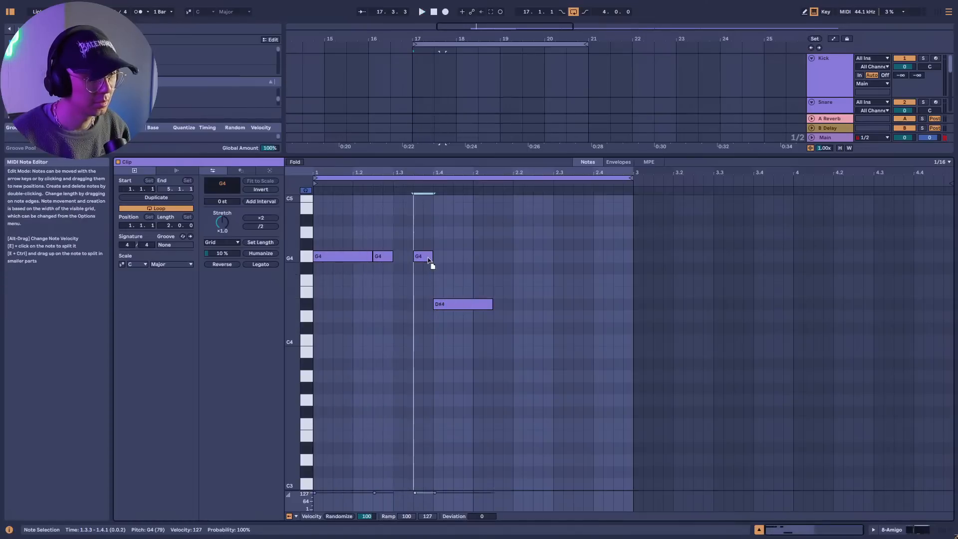
key(space)
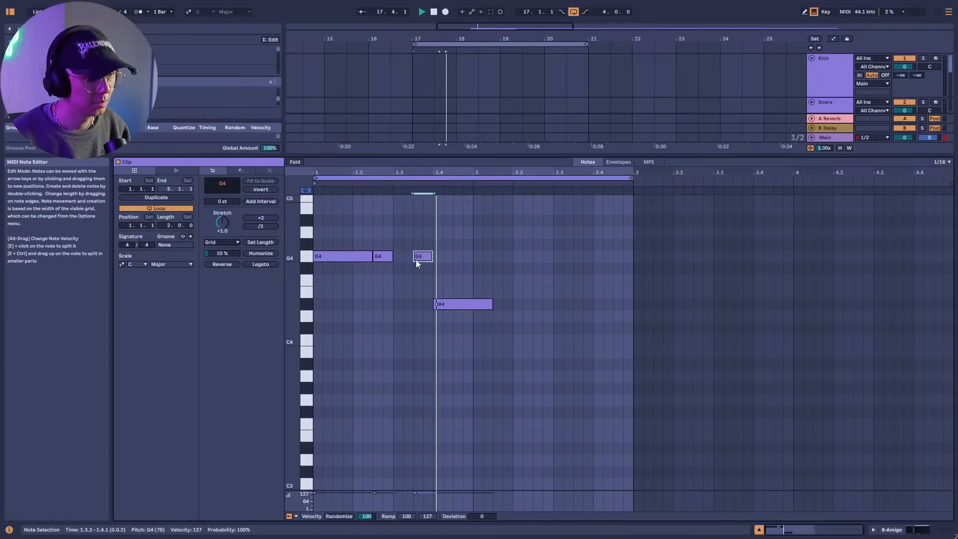
drag(393, 257, 413, 256)
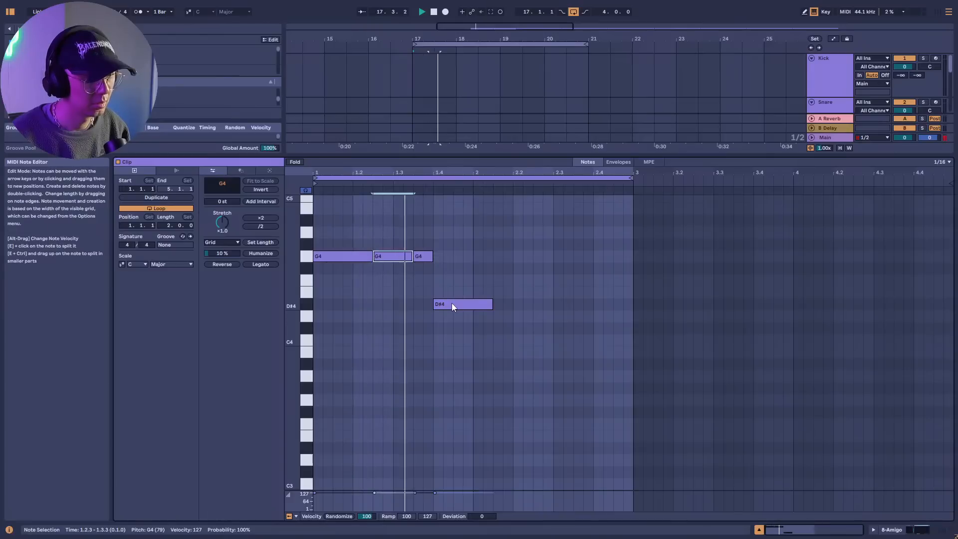
key(space)
Copy the D#4 note to G3 at 2.1.1, trim the D#4 to end there, and play the result.
drag(452, 304, 496, 402)
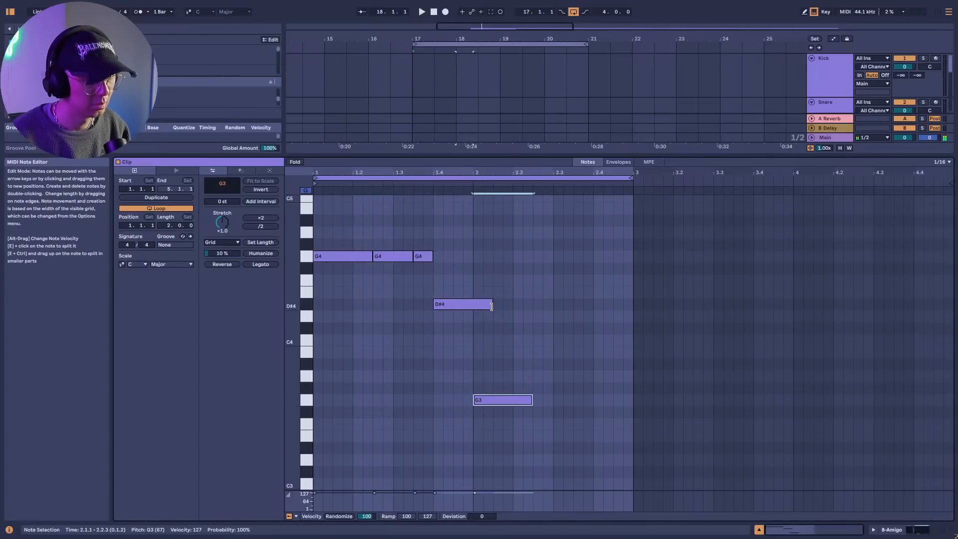
drag(490, 304, 472, 306)
key(space)
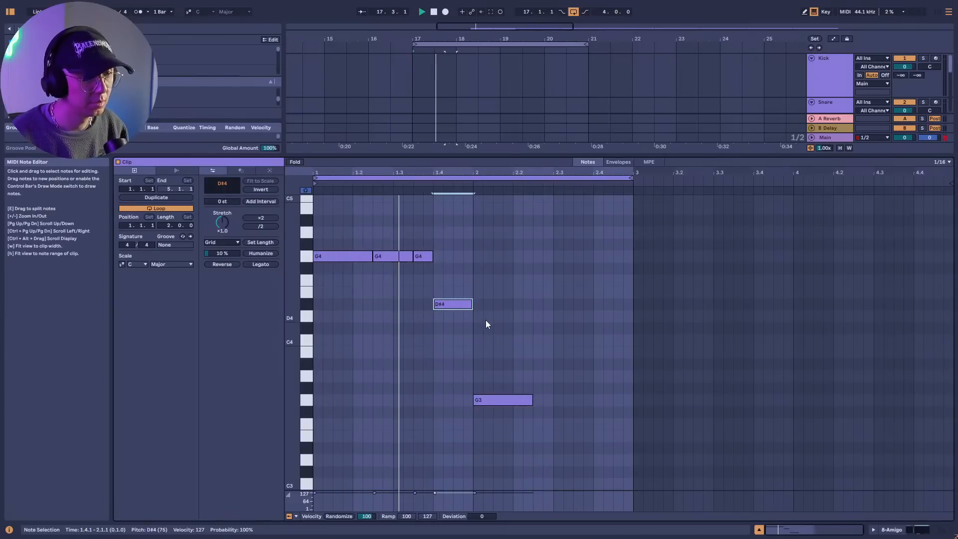
Continue the bassline with G3 notes at 2.2.3 and 2.3.3 and an A#3 from 2.4.1 to the loop end.
drag(508, 400, 567, 396)
key(ctrl+l)
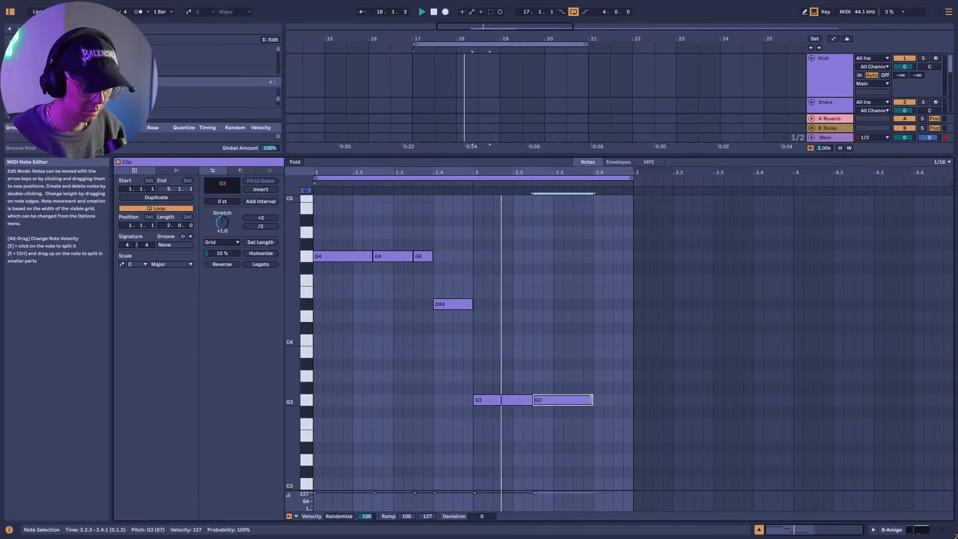
drag(559, 402, 593, 400)
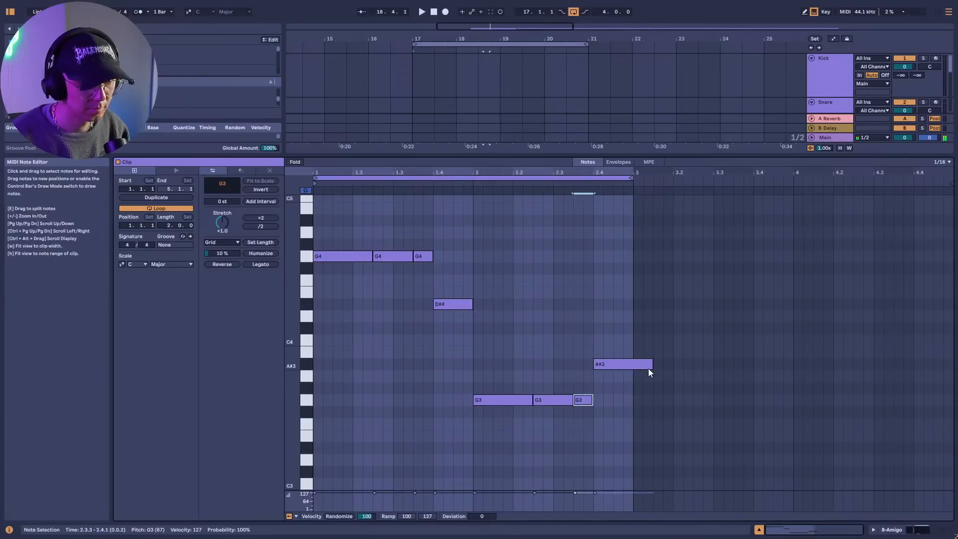
drag(652, 364, 632, 363)
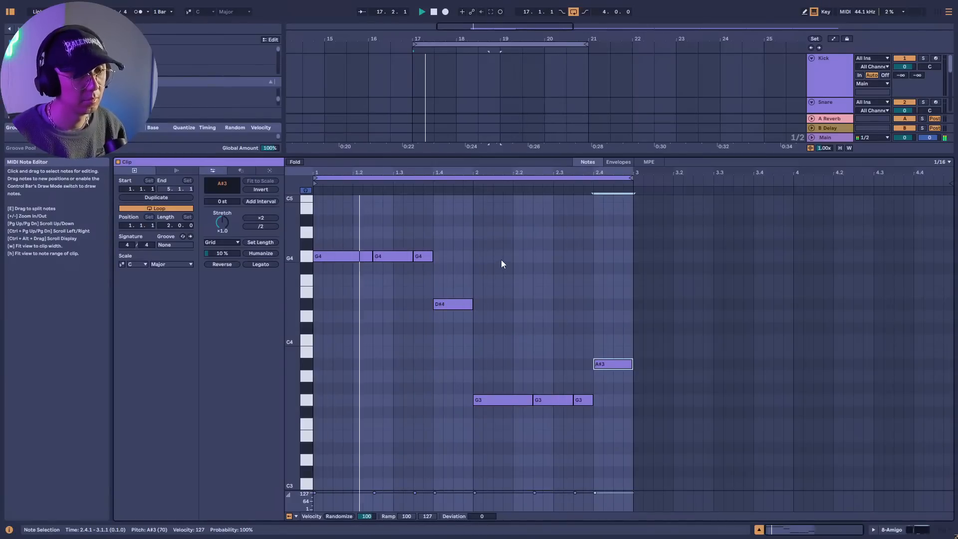
Transpose all the bassline notes up two octaves and play the clip.
key(space)
key(ctrl+a)
key(shift+Up)
key(shift+Up)
key(space)
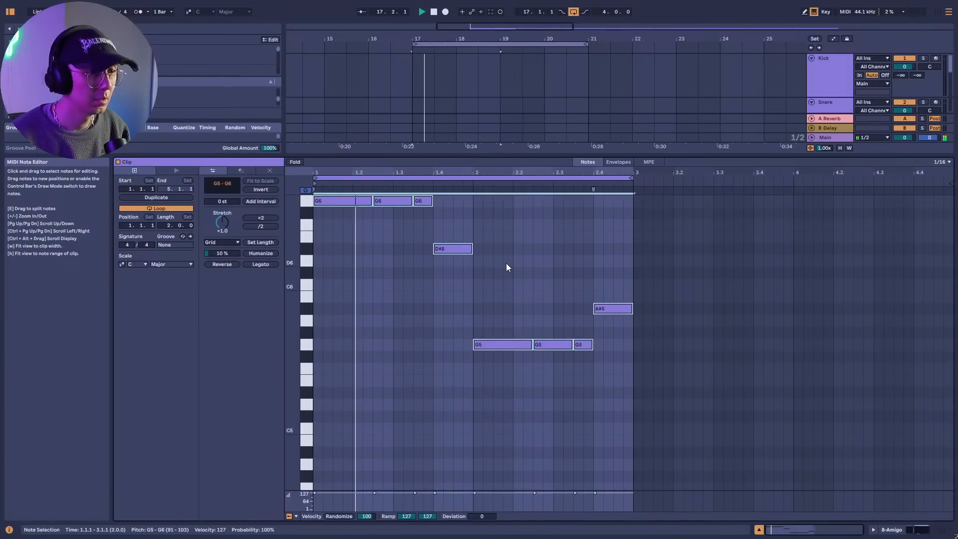
click(504, 263)
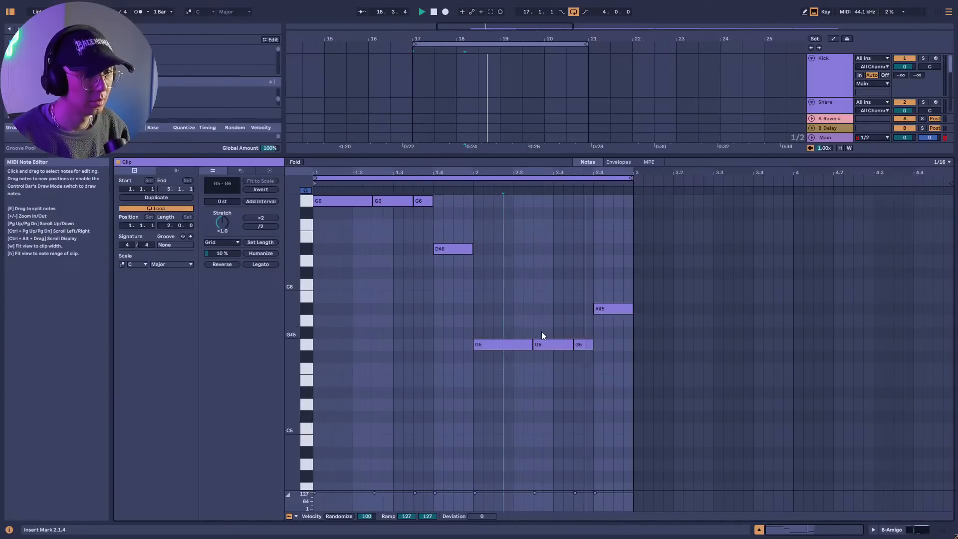
Try the last note at B5 and the 1.4.1 note at D6 during playback, and return them to A#5 and D#6.
key(space)
mouse_move(611, 309)
mouse_down()
mouse_move(615, 298)
mouse_move(601, 295)
mouse_up()
key(space)
mouse_move(453, 251)
mouse_down()
mouse_move(454, 259)
mouse_move(454, 238)
mouse_move(456, 265)
mouse_up()
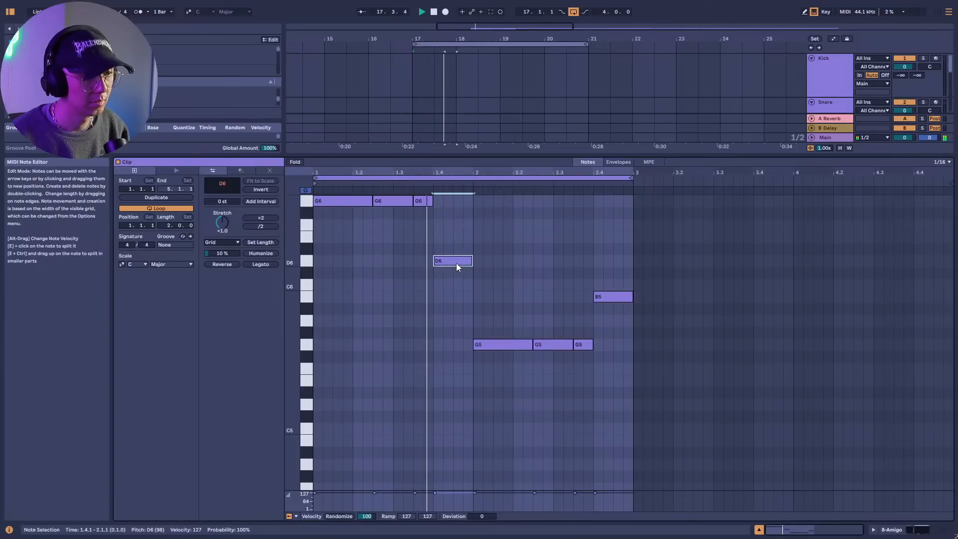
key(space)
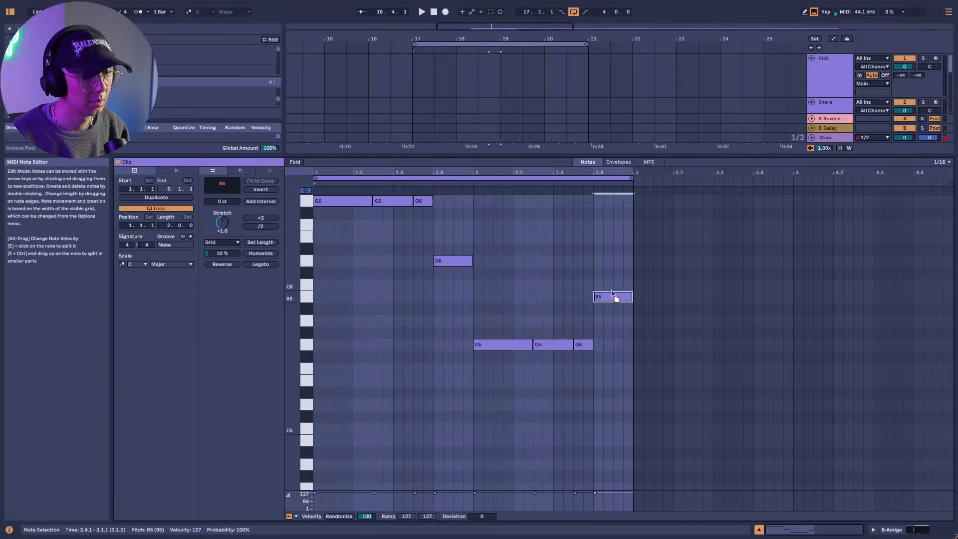
mouse_move(616, 297)
mouse_down()
mouse_move(618, 285)
mouse_move(622, 308)
mouse_move(612, 313)
mouse_up()
key(space)
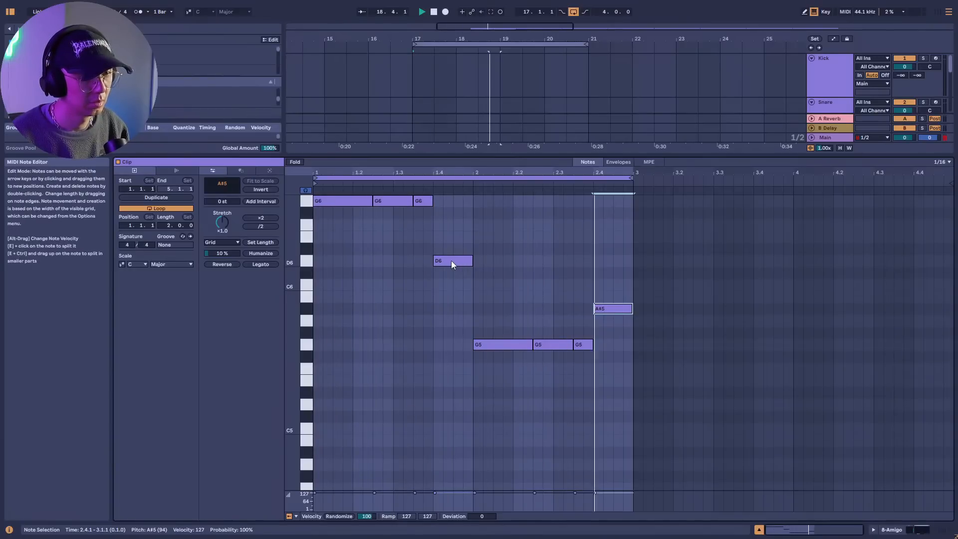
drag(452, 260, 451, 252)
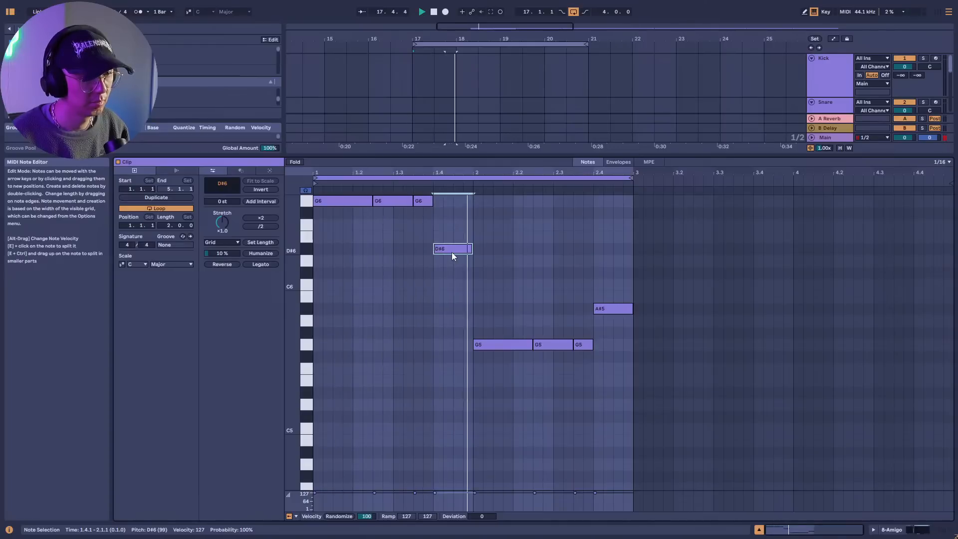
click(599, 246)
key(space)
Transpose all the bassline notes down two octaves and play them with the break in the arrangement.
key(ctrl+a)
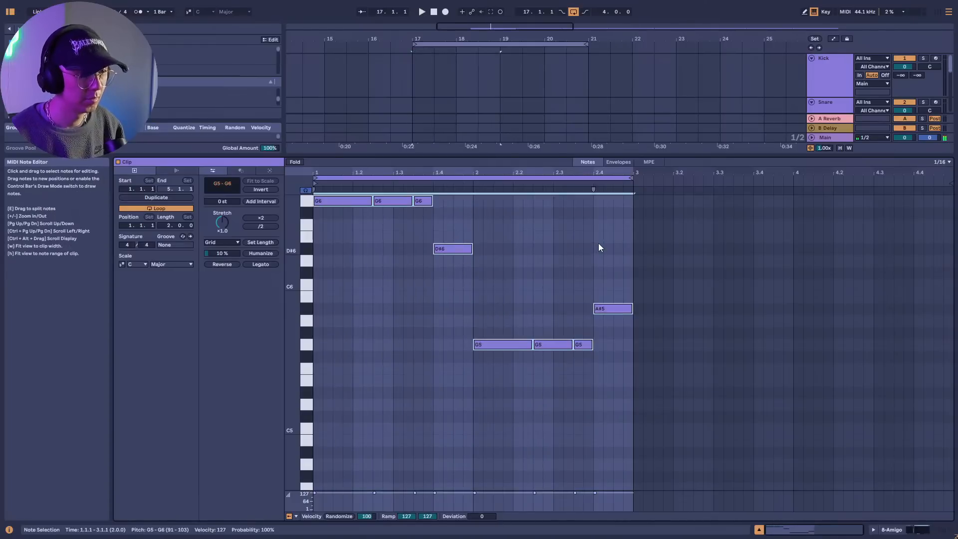
key(shift+Down)
key(shift+Down)
key(space)
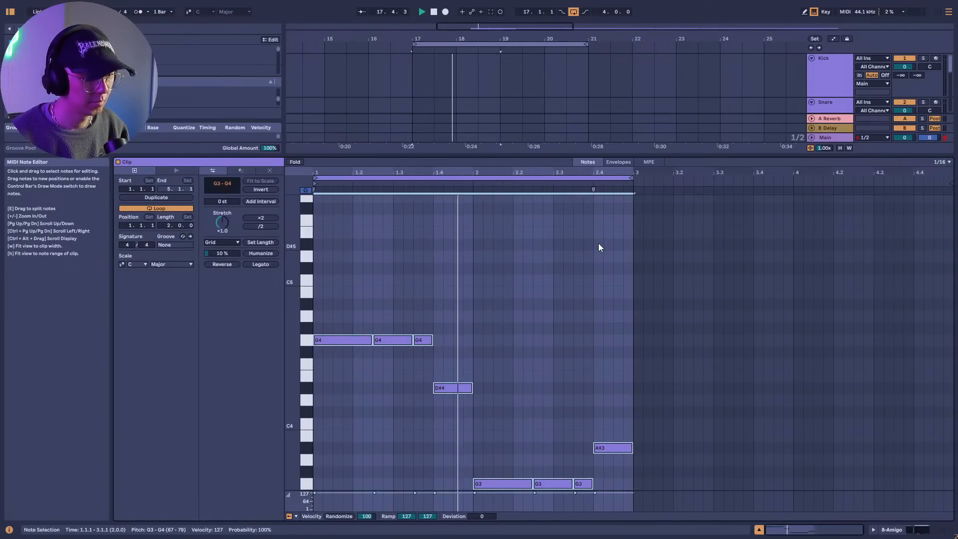
key(shift+Tab)
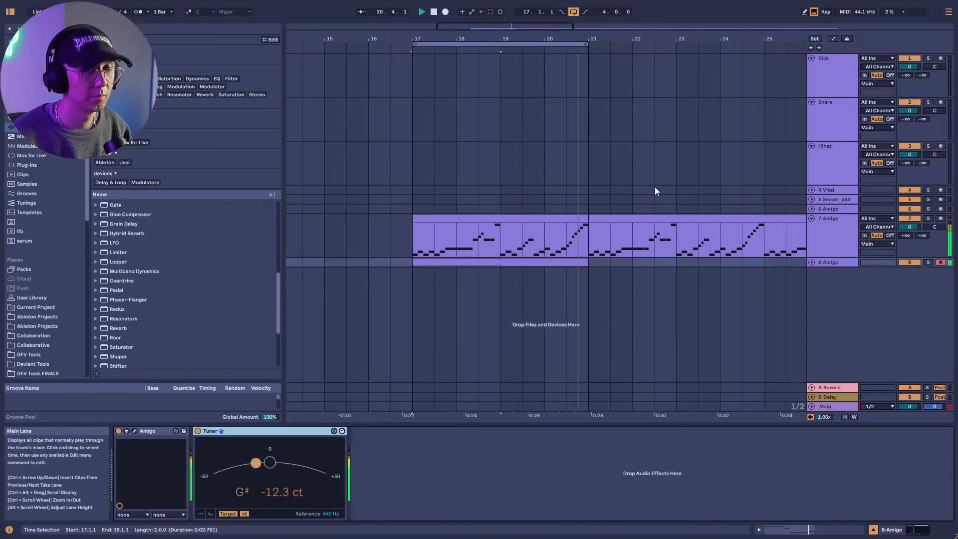
key(space)
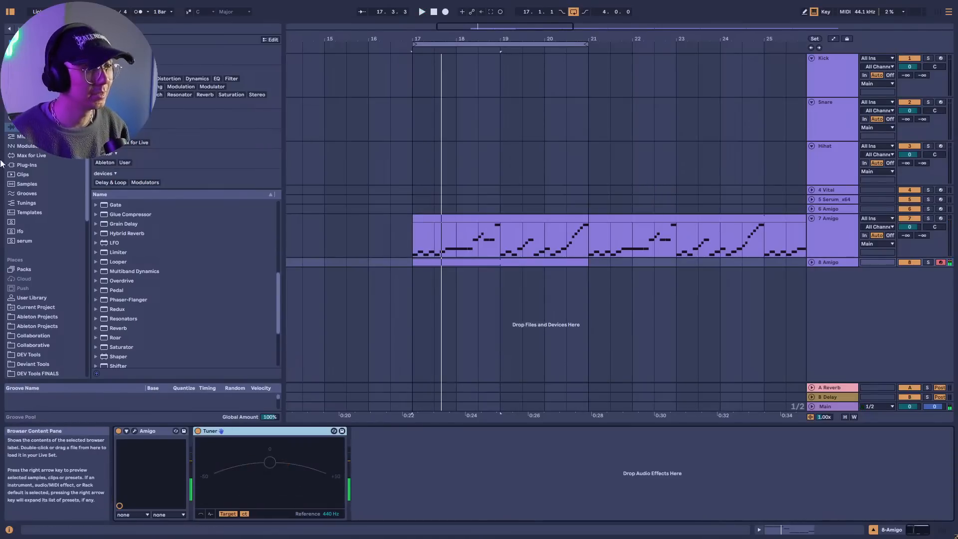
Search the browser for amigo and add the Amigo sampler on a new track below the existing ones.
key(ctrl+f)
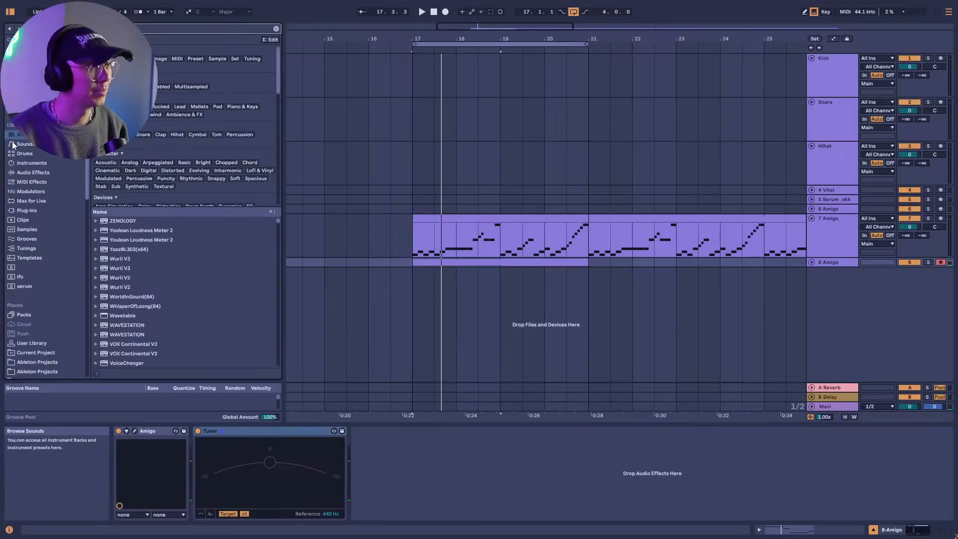
text(amigo)
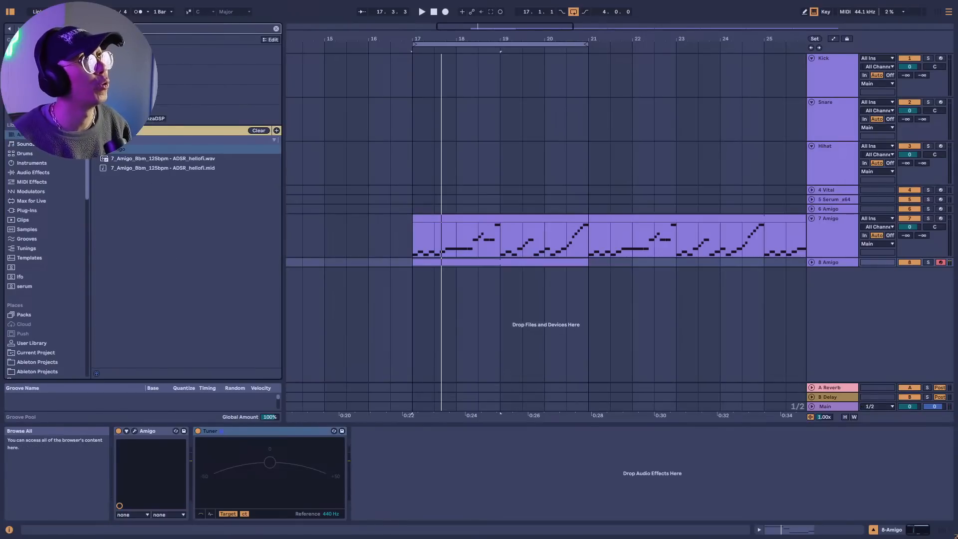
drag(117, 150, 840, 274)
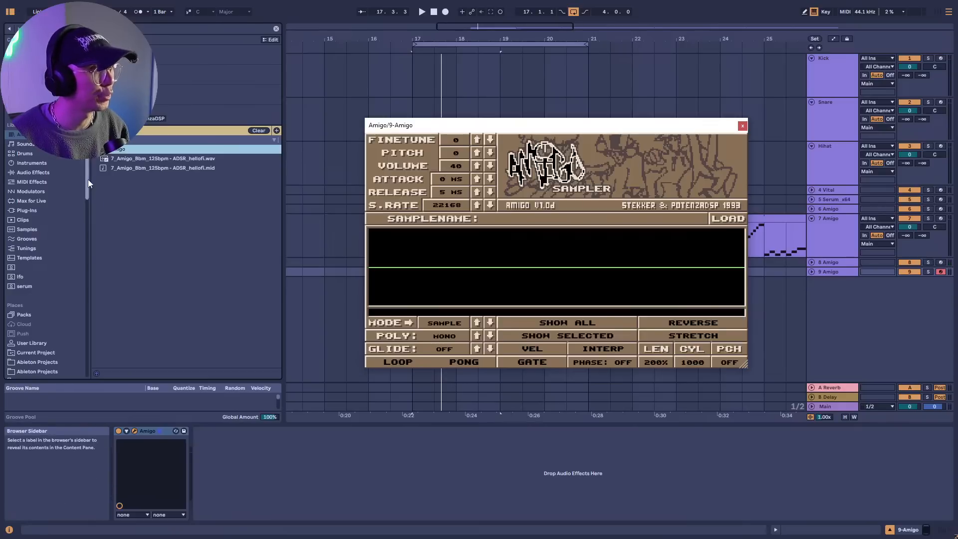
In the DEV Tools FINALS sample folder, collapse 04 bass and open 05 pads under OG Jungle Vol. 1 (COMPLETE) (FINAL).
scroll(28, 289, down, 3)
scroll(28, 290, down, 5)
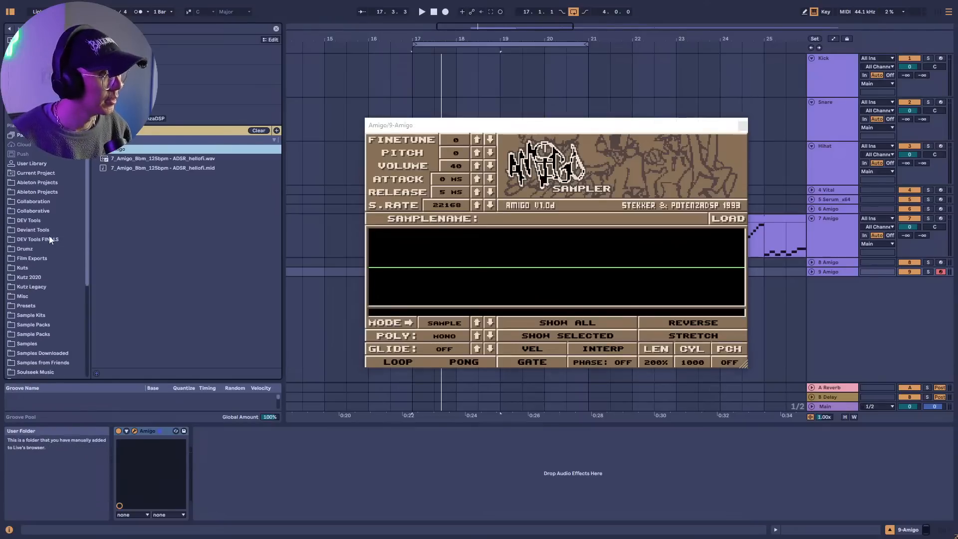
click(49, 236)
click(269, 66)
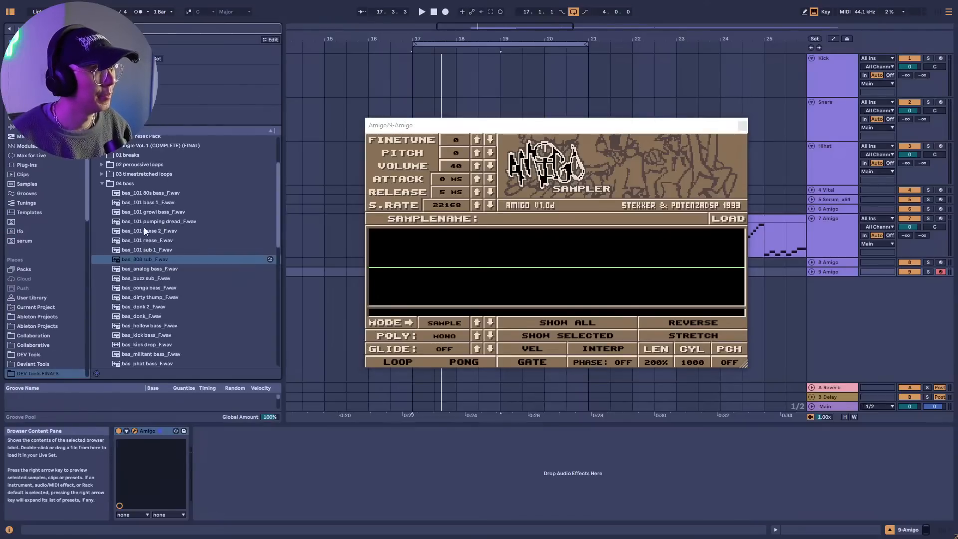
click(102, 183)
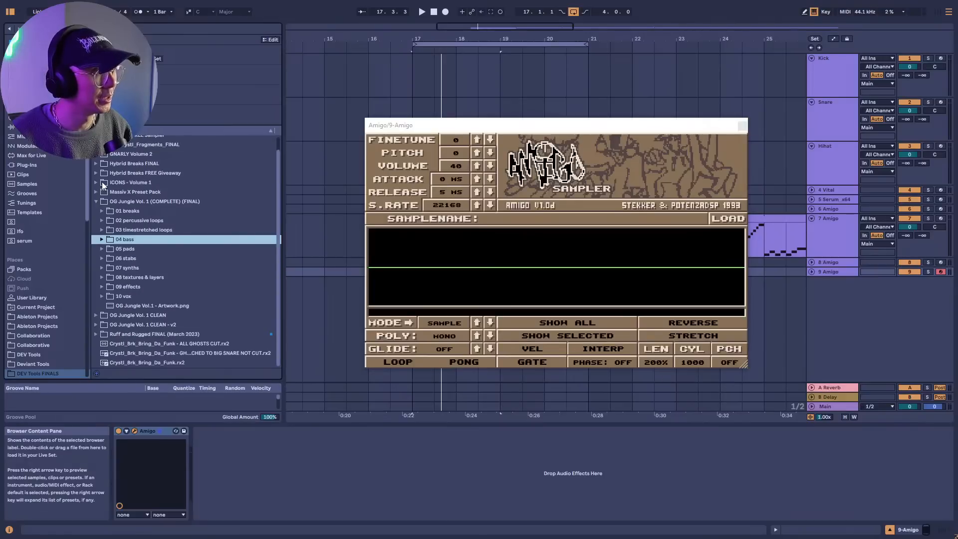
click(101, 250)
scroll(169, 241, down, 5)
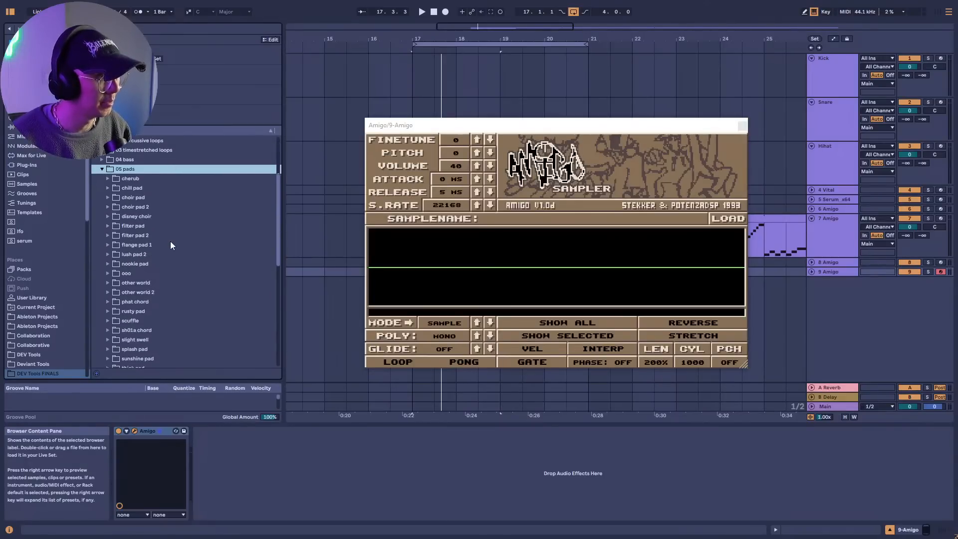
scroll(170, 245, up, 6)
scroll(150, 247, down, 6)
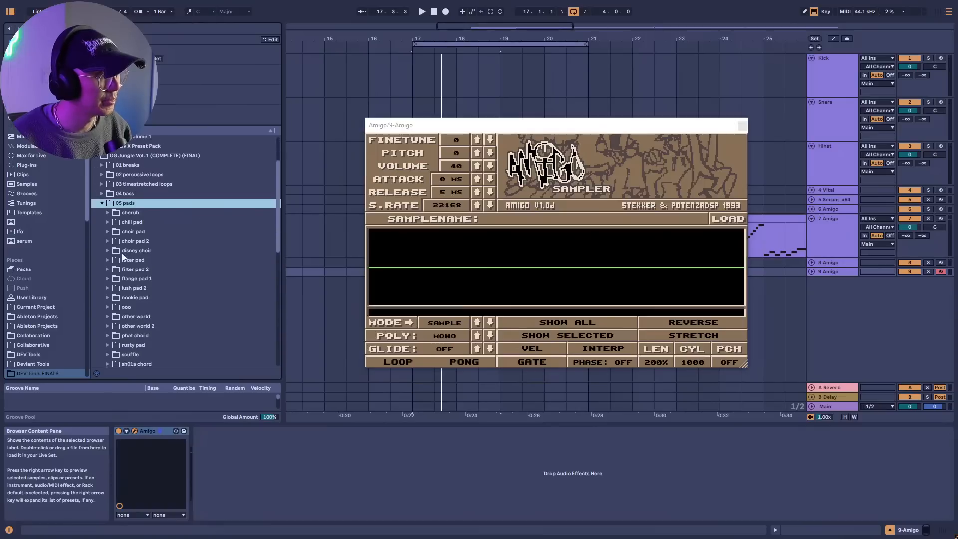
Audition the single-note samples in the choir pad, chill pad and cherub folders: the C2, C2 and C3 files.
click(106, 231)
click(145, 241)
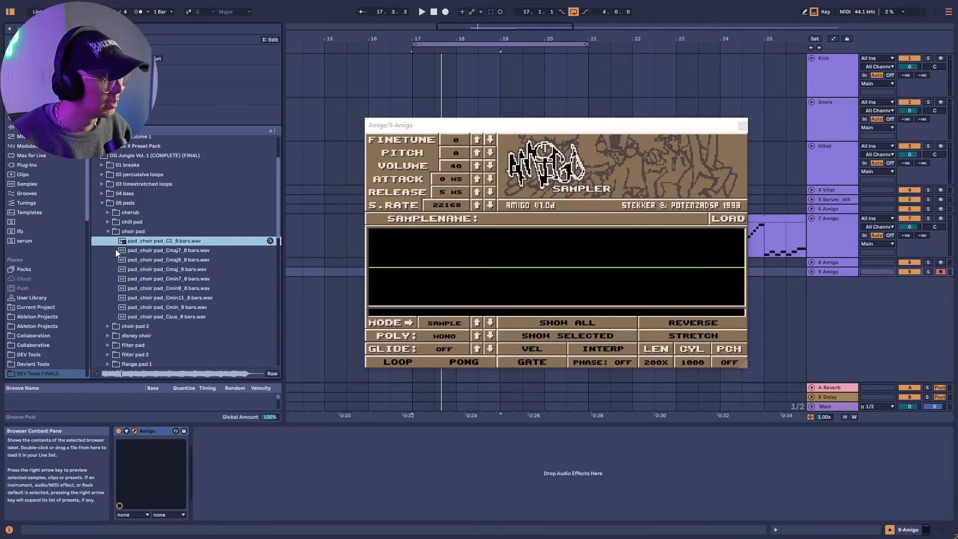
click(108, 222)
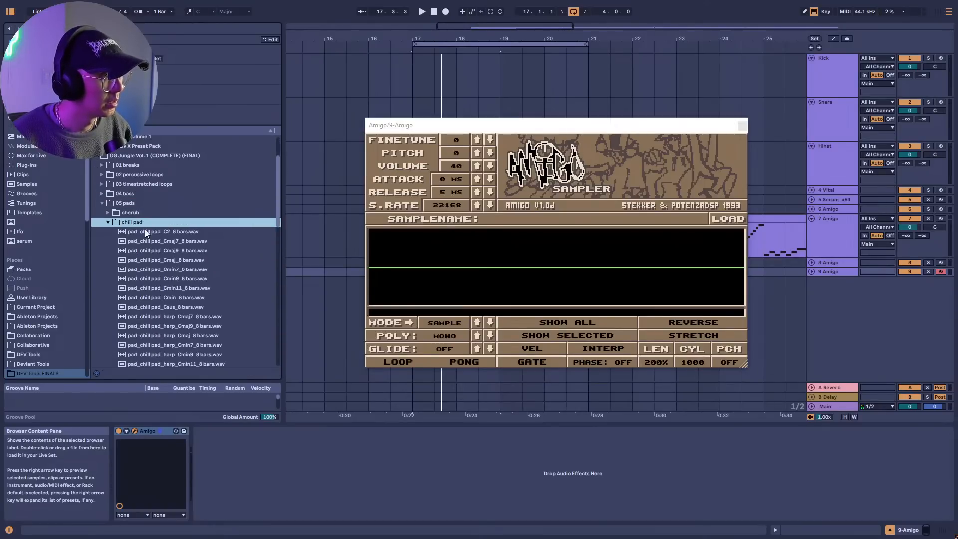
click(146, 231)
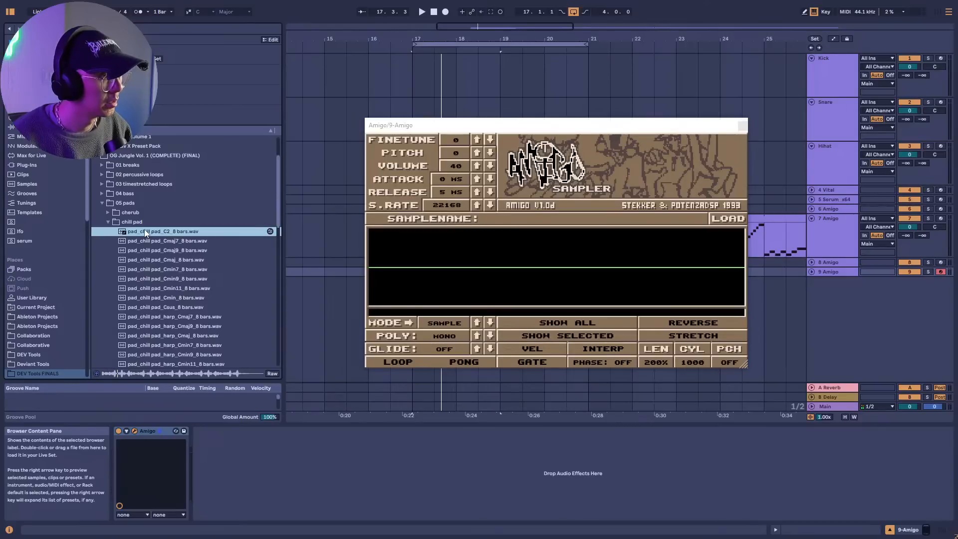
click(108, 212)
click(143, 223)
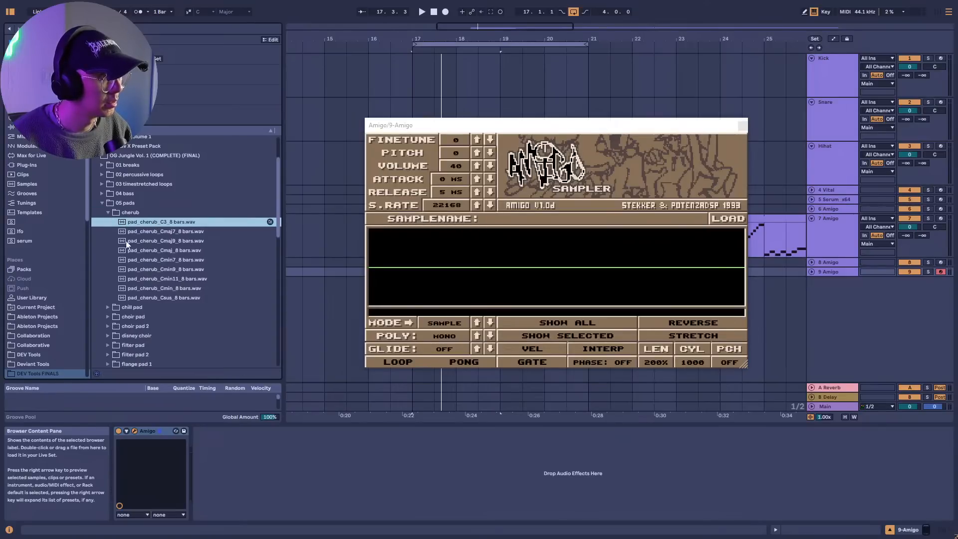
Look in the choir pad 2 folder and audition the disney choir C3 and lush pad 2 C4 samples.
click(108, 326)
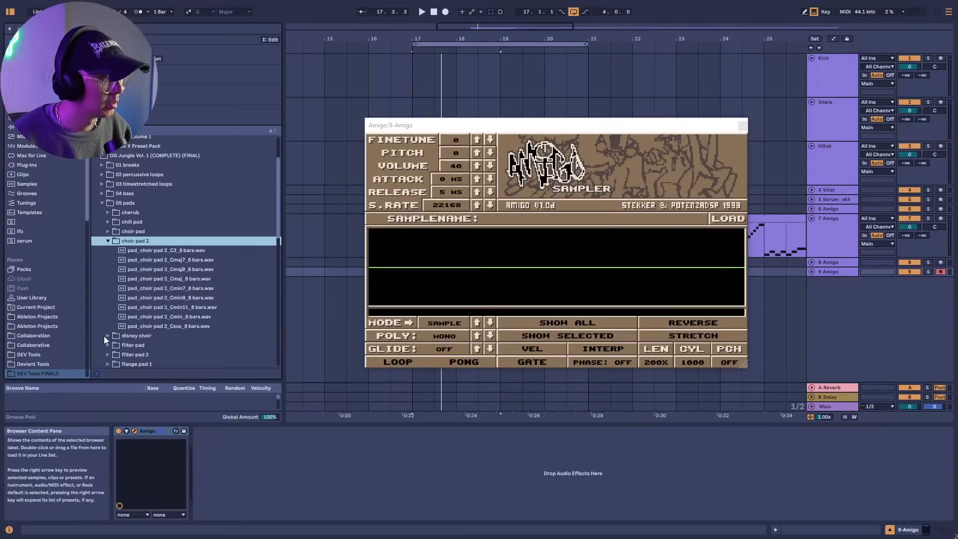
click(105, 336)
click(143, 260)
scroll(119, 292, down, 3)
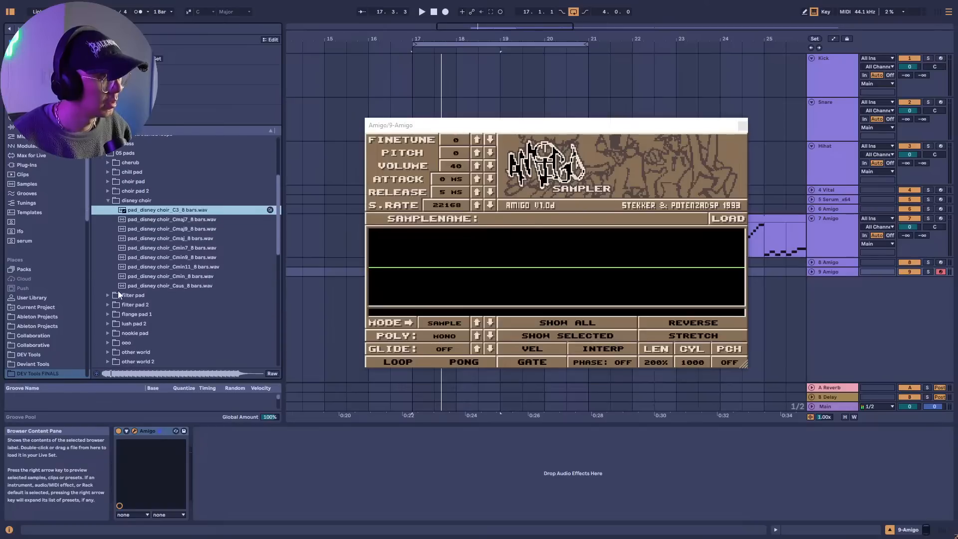
click(105, 324)
click(157, 248)
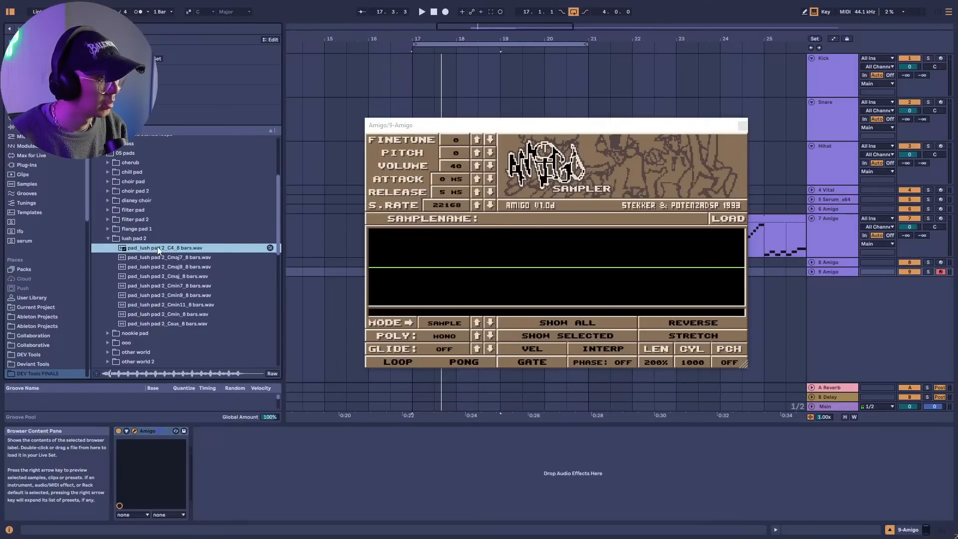
Audition the nookie pad samples Csus and C, and the C3 samples of other world and other world 2.
scroll(150, 268, down, 3)
click(107, 283)
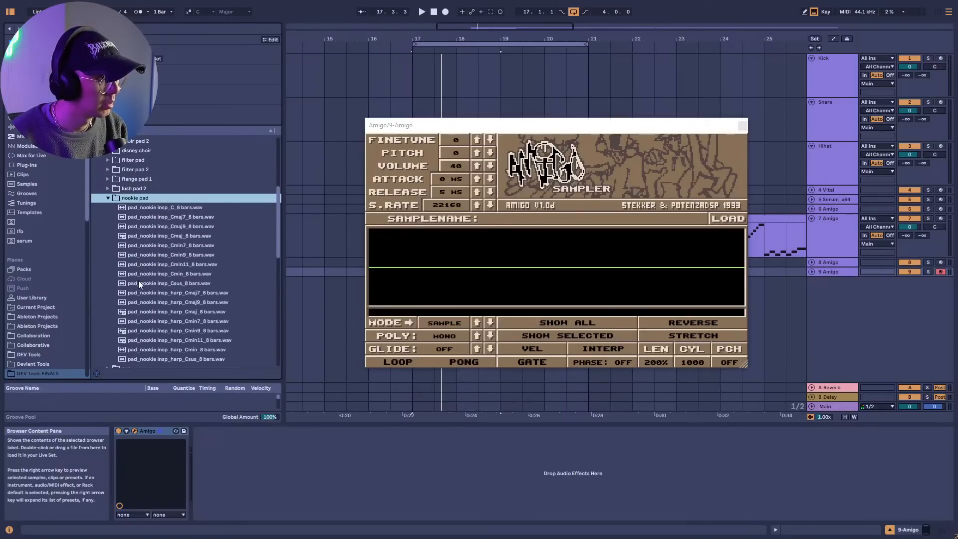
click(139, 283)
click(156, 207)
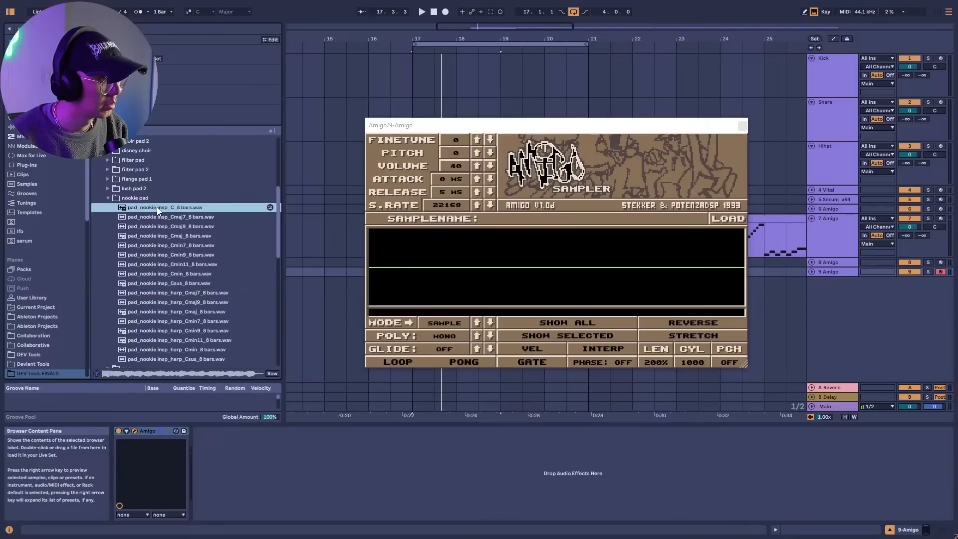
click(108, 198)
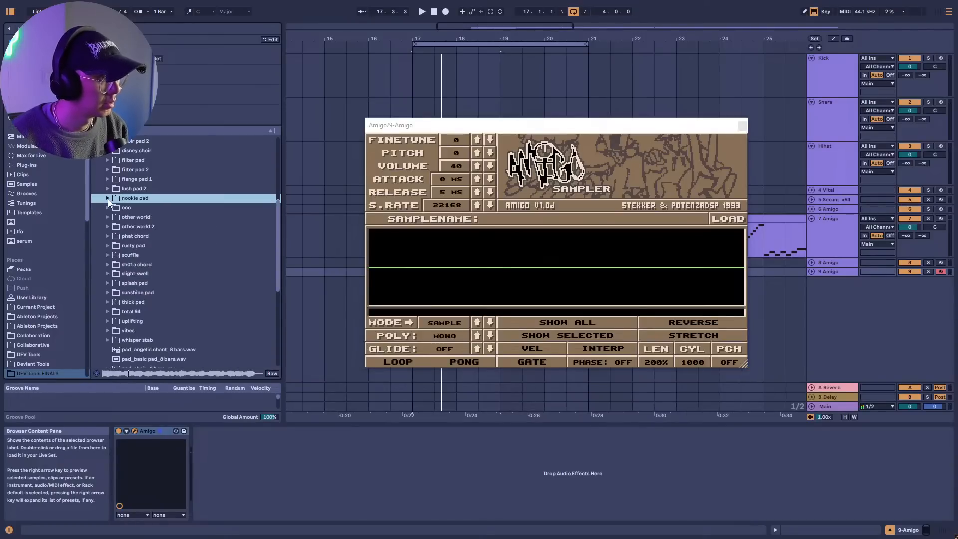
click(108, 217)
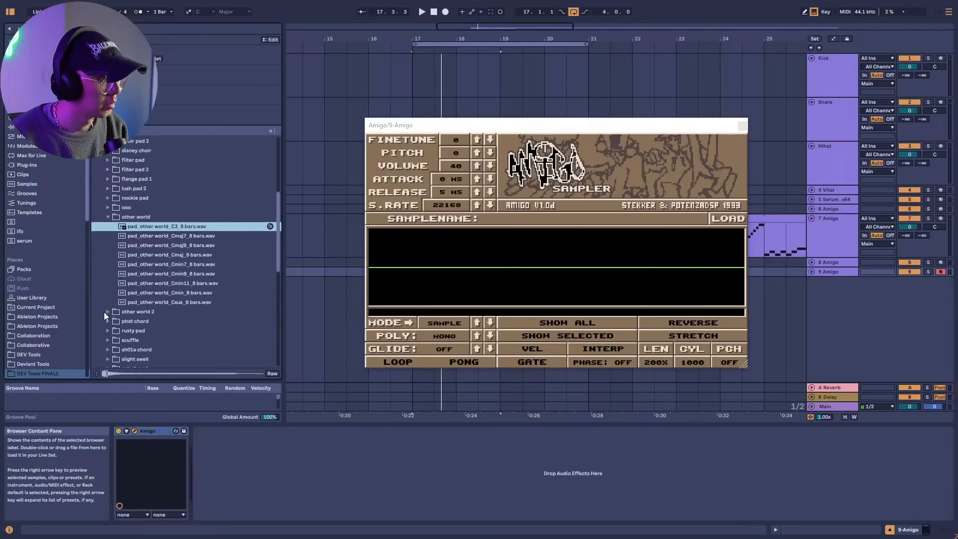
click(106, 312)
click(148, 235)
scroll(134, 275, down, 2)
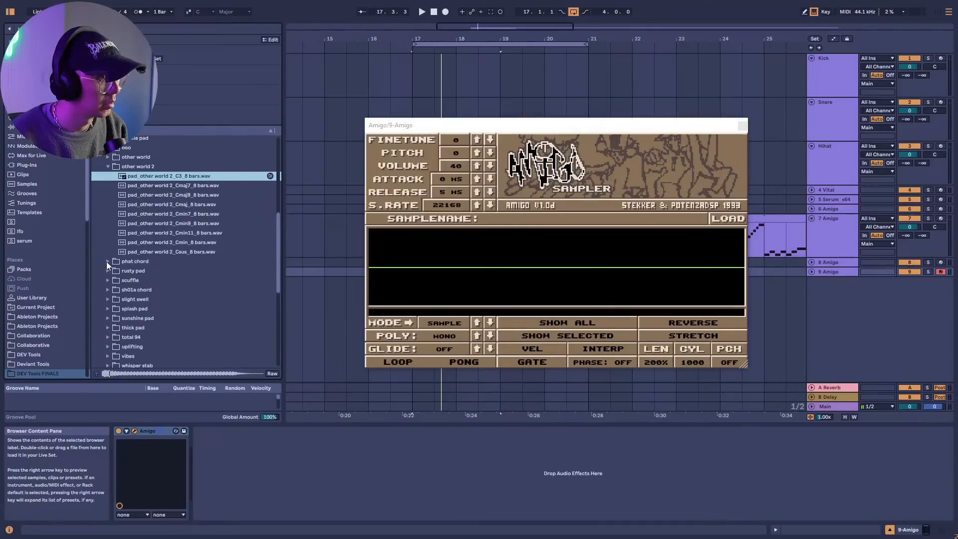
Audition the first single-note samples in the phat chord, rusty pad and scuffle folders.
click(107, 262)
click(169, 183)
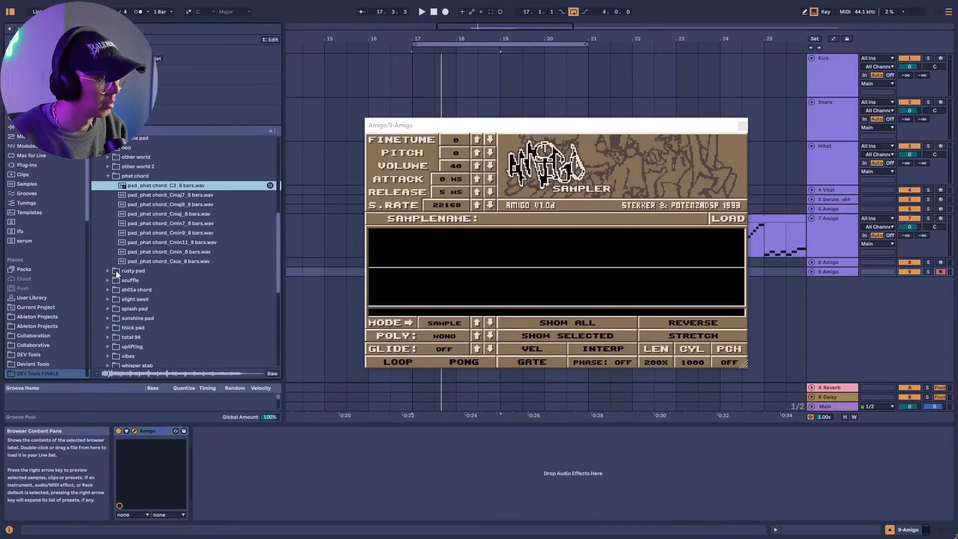
click(106, 271)
click(149, 193)
scroll(135, 315, down, 3)
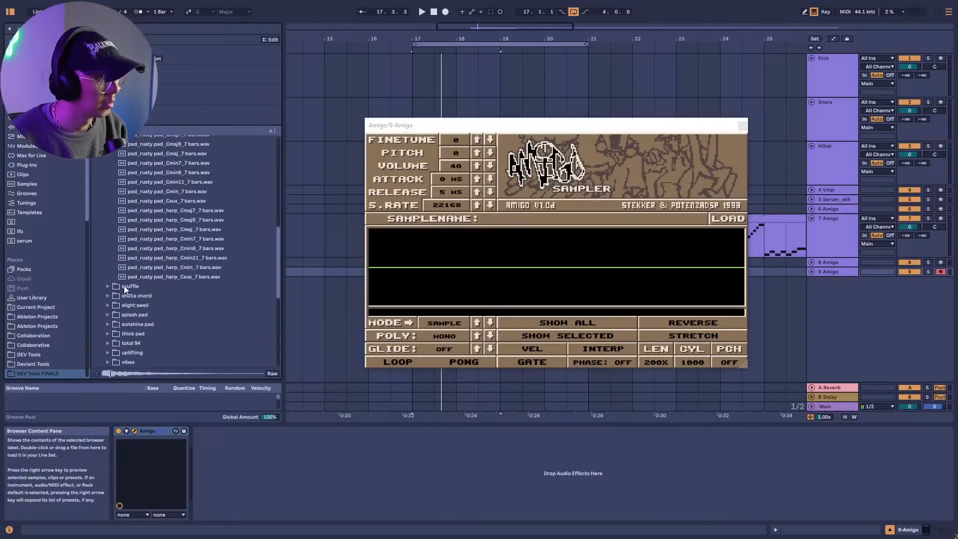
click(107, 286)
click(162, 149)
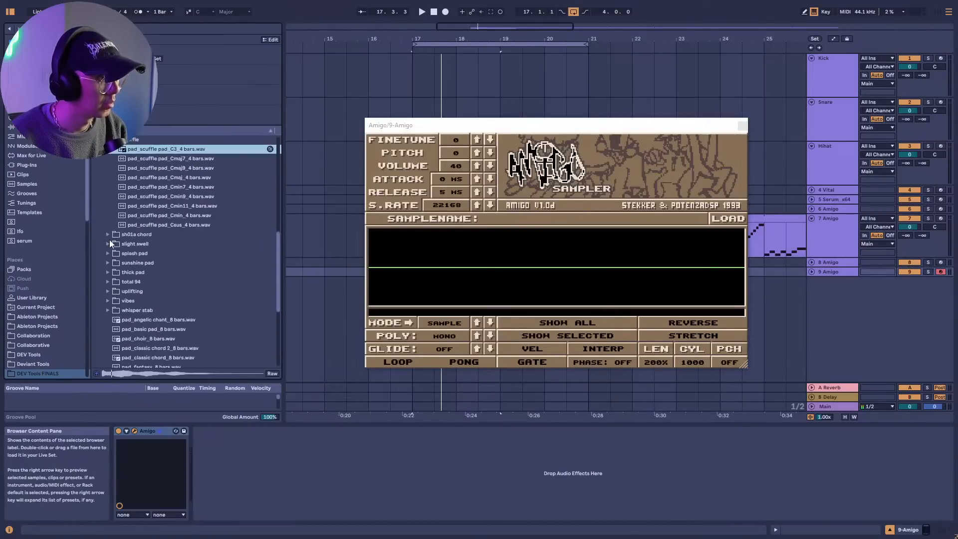
Audition the sh01a chord C, slight swell C3 and splash pad 8-bar samples.
click(106, 235)
click(154, 159)
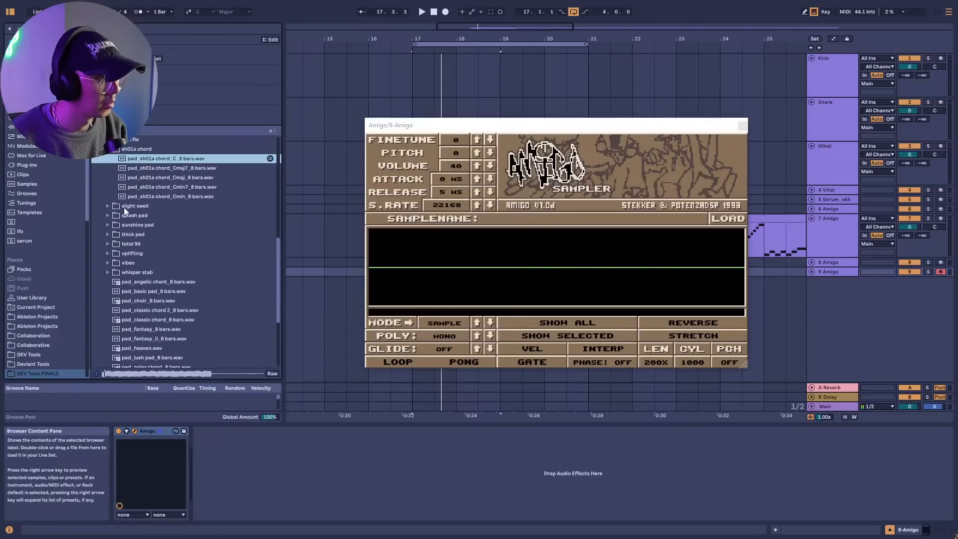
click(108, 206)
click(144, 169)
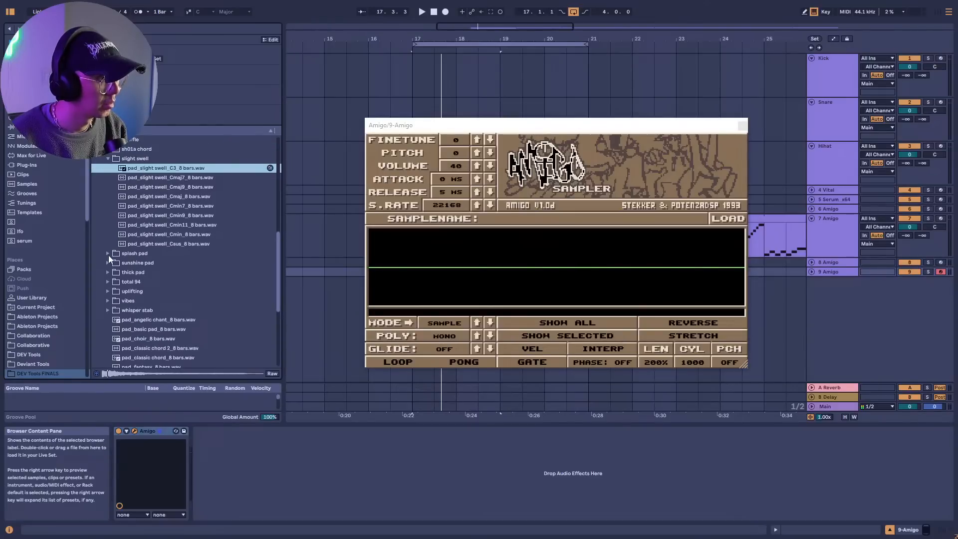
click(107, 254)
click(166, 180)
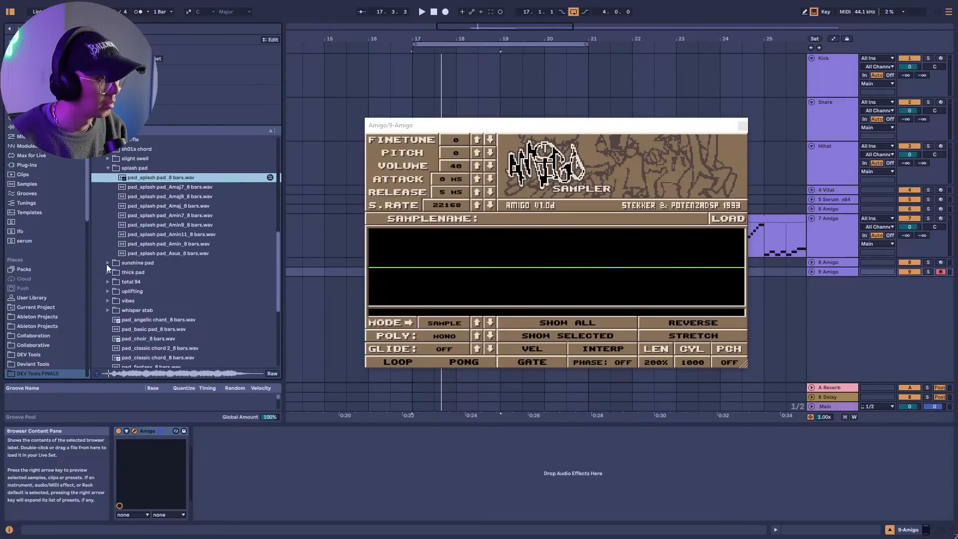
Load pad_sunshine pad_C_8 bars.wav from the sunshine pad folder into the Amigo sampler and audition it.
click(107, 262)
click(145, 188)
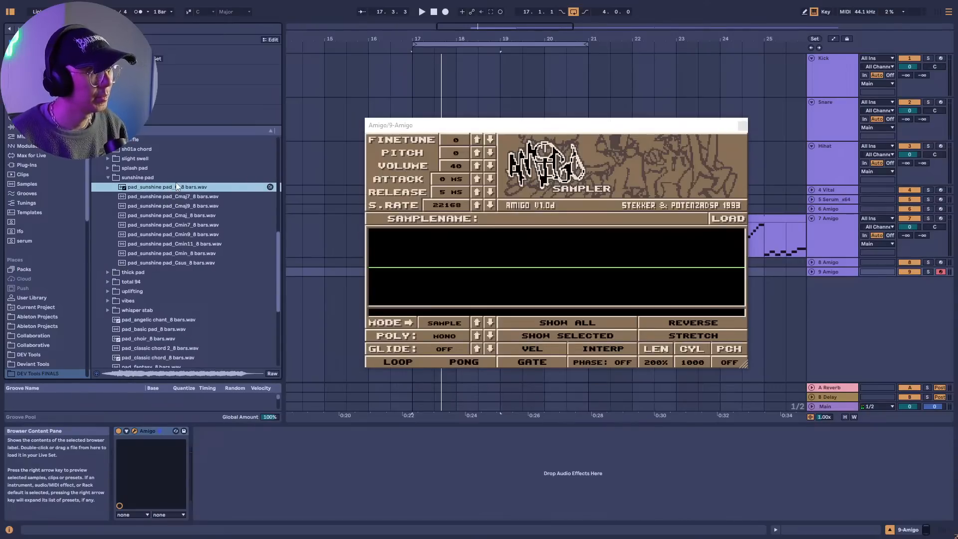
drag(172, 187, 535, 268)
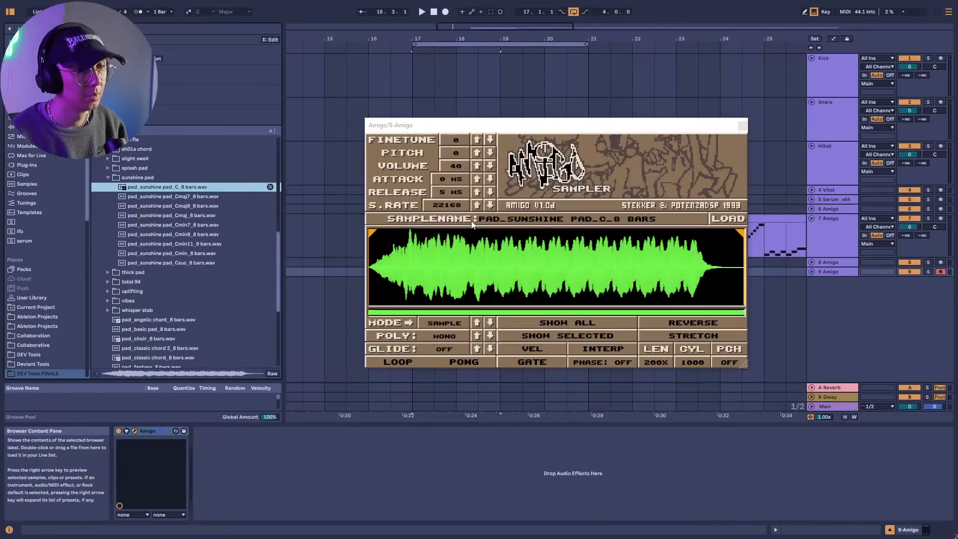
key(a)
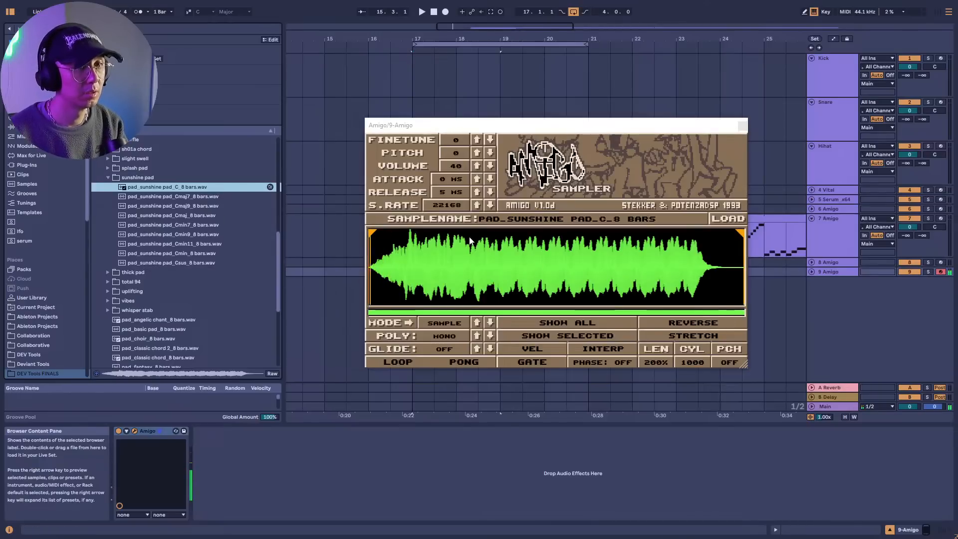
key(a)
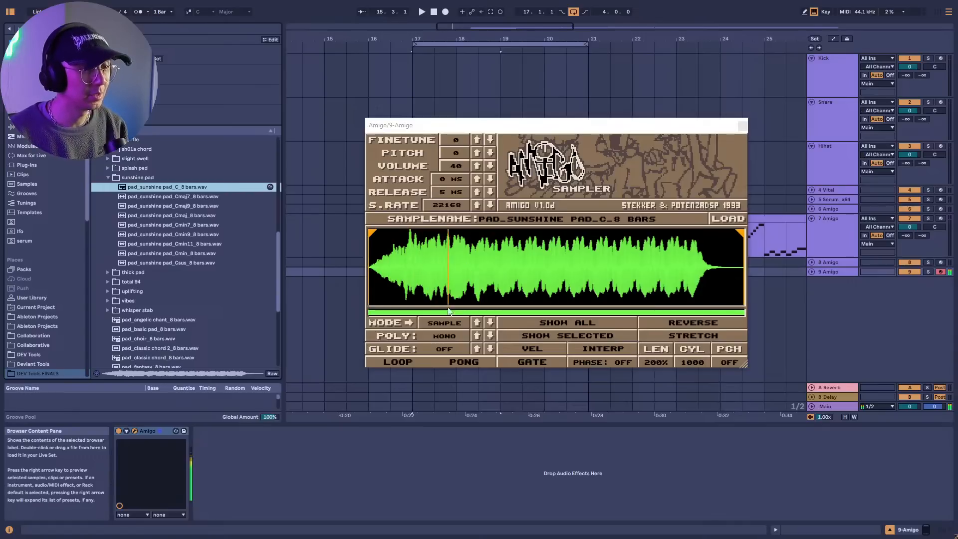
Switch the sampler's voice mode to POLY and lower its volume to 30.
click(448, 338)
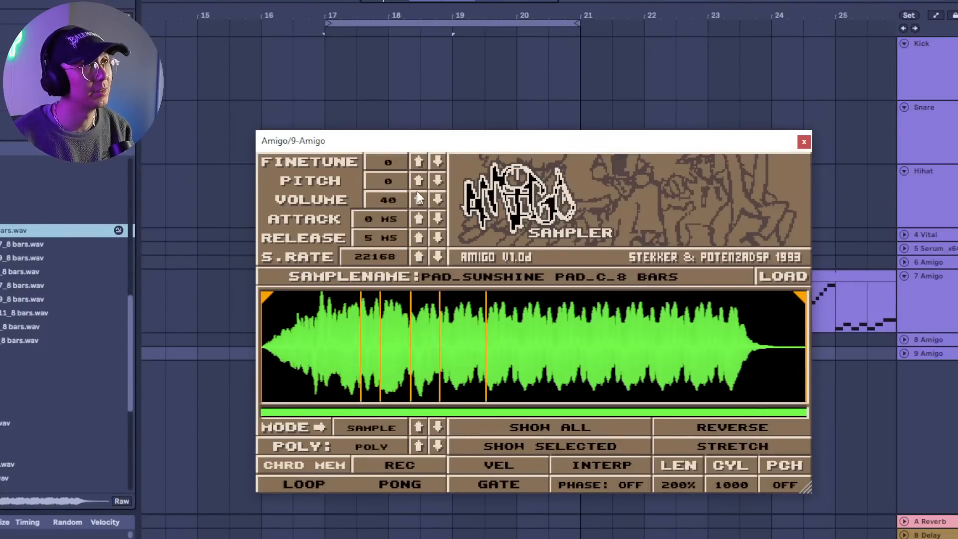
click(438, 199)
click(438, 199)
click(438, 199)
click(438, 200)
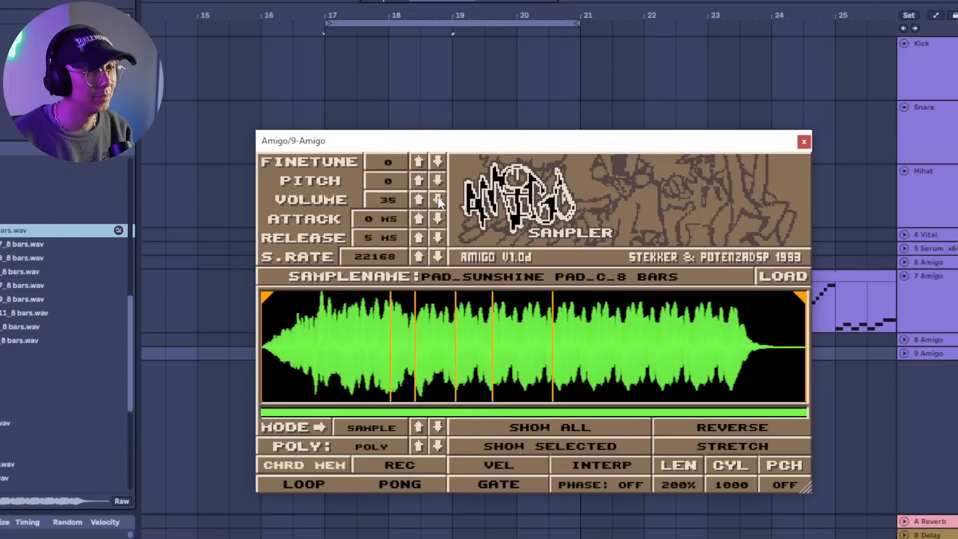
click(437, 199)
click(438, 199)
click(438, 199)
click(438, 199)
click(438, 199)
click(438, 199)
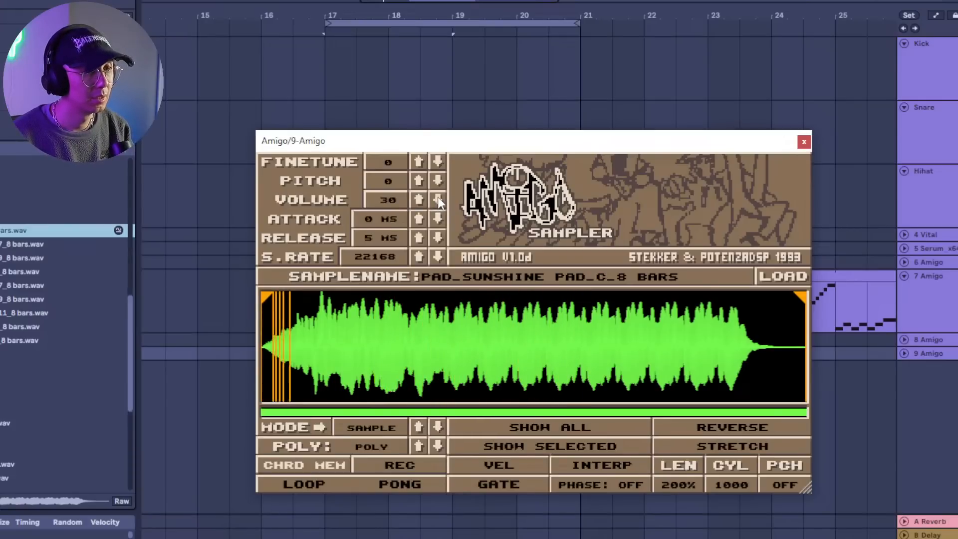
Set the sampler's release to 0 MS and turn on looping.
drag(365, 238, 376, 310)
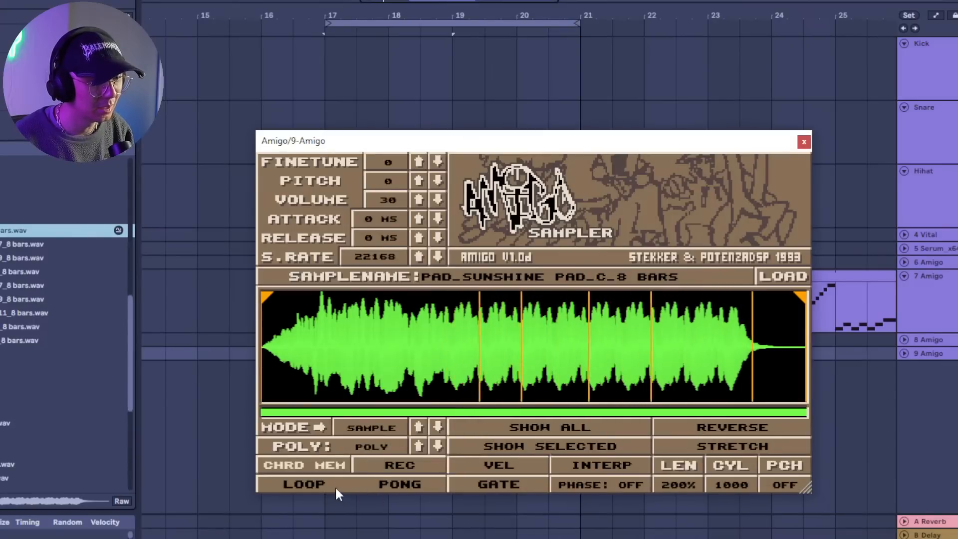
click(320, 484)
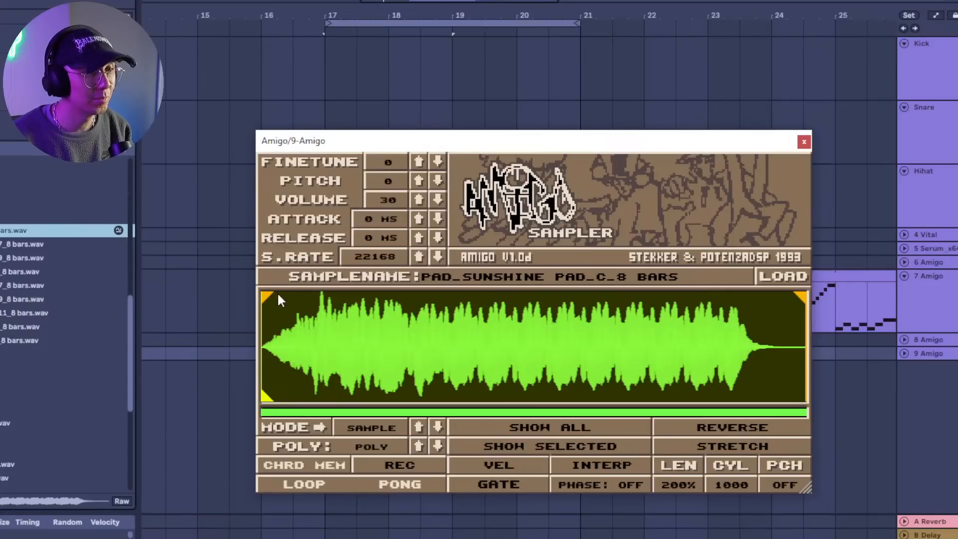
Try narrow looped regions at several places in the waveform, finishing with the sample start back at its beginning.
mouse_move(274, 296)
mouse_down()
mouse_move(395, 292)
mouse_move(354, 292)
mouse_up()
drag(801, 306, 384, 311)
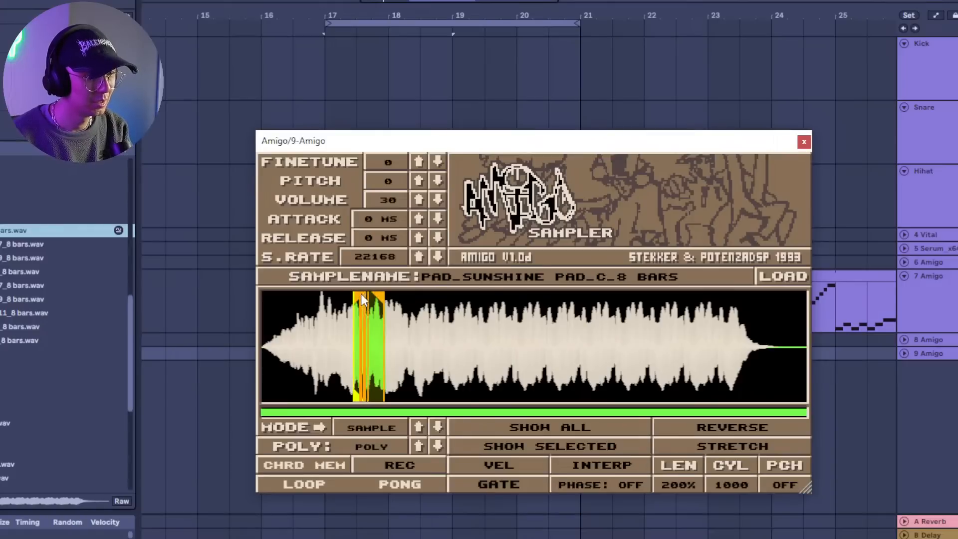
drag(362, 294, 262, 309)
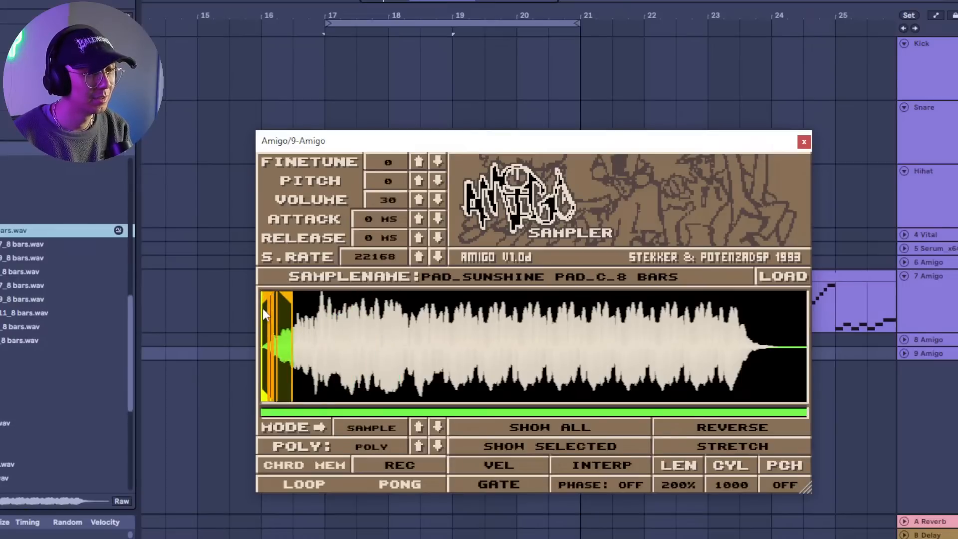
drag(263, 308, 341, 297)
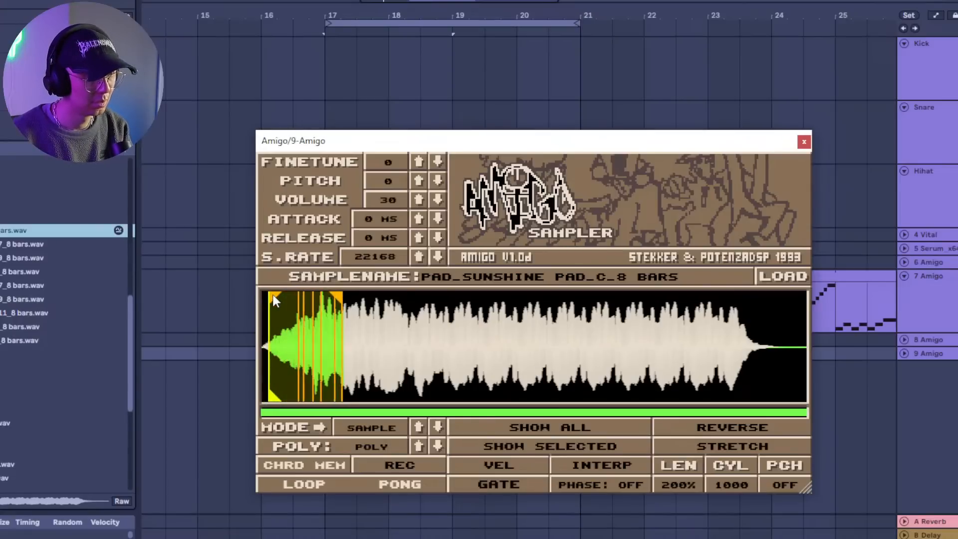
drag(273, 295, 330, 295)
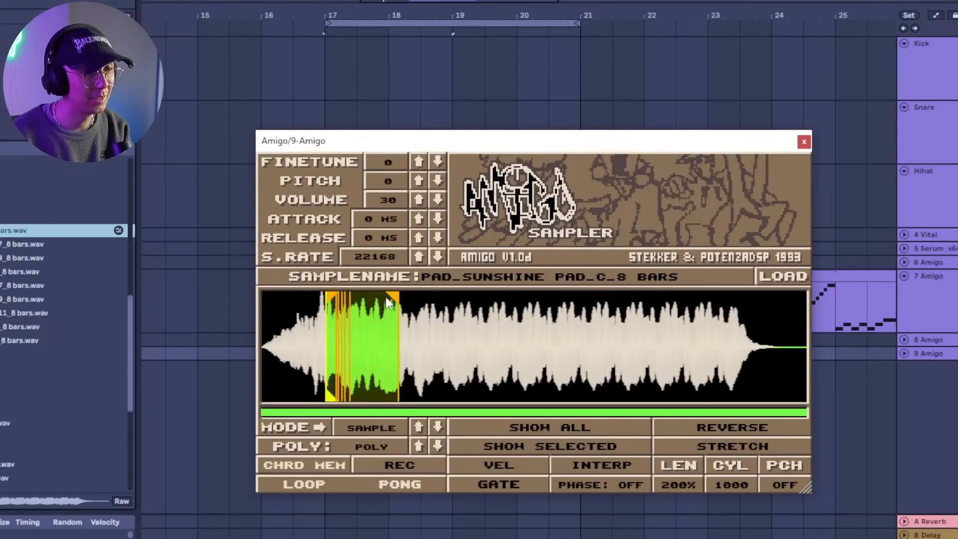
drag(392, 298, 367, 296)
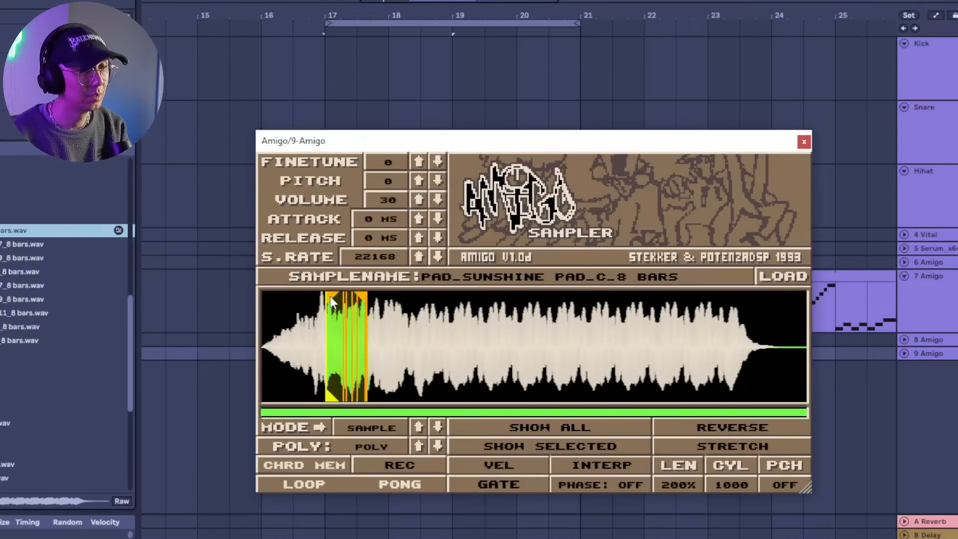
drag(328, 292, 225, 298)
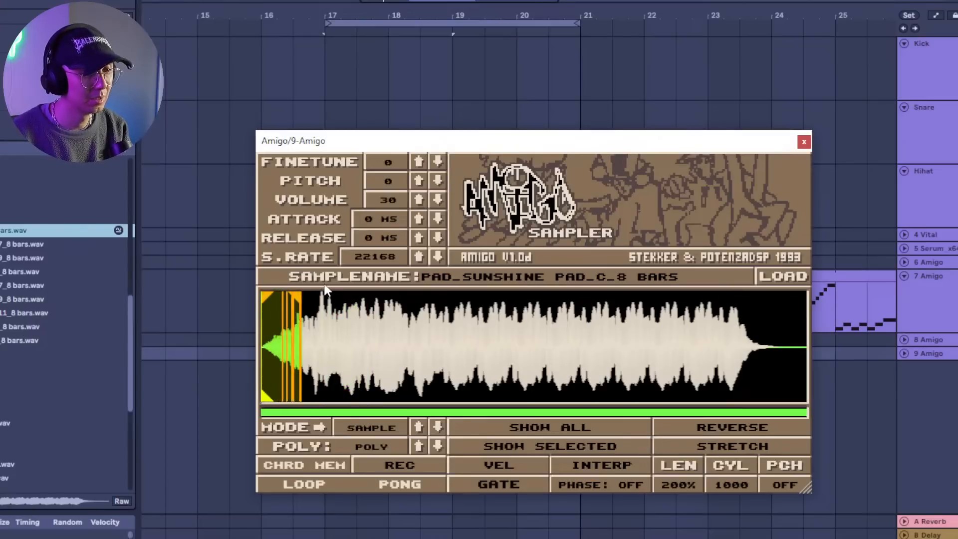
Adjust the sample end and loop start markers so only a short section just after the pad's attack loops.
drag(298, 295, 448, 297)
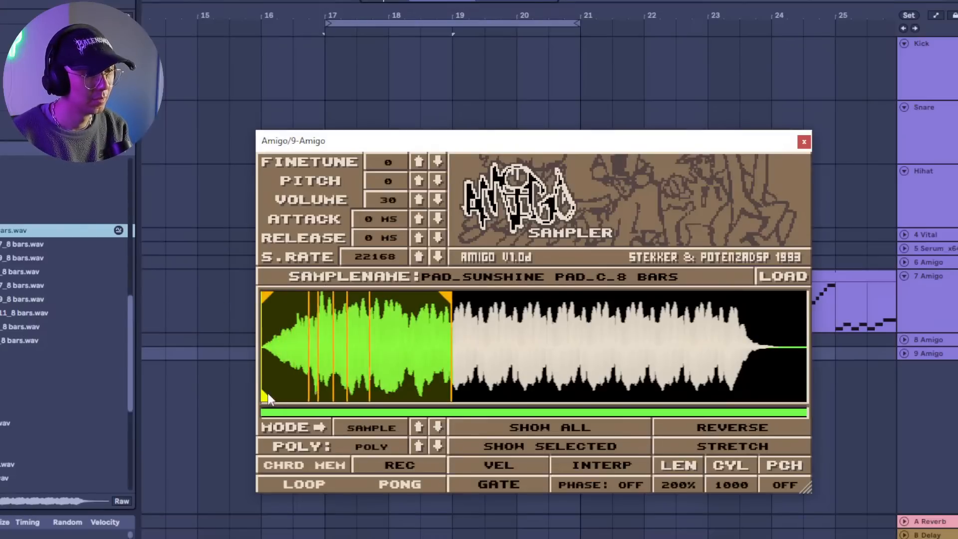
mouse_move(268, 394)
mouse_down()
mouse_move(429, 399)
mouse_move(422, 402)
mouse_up()
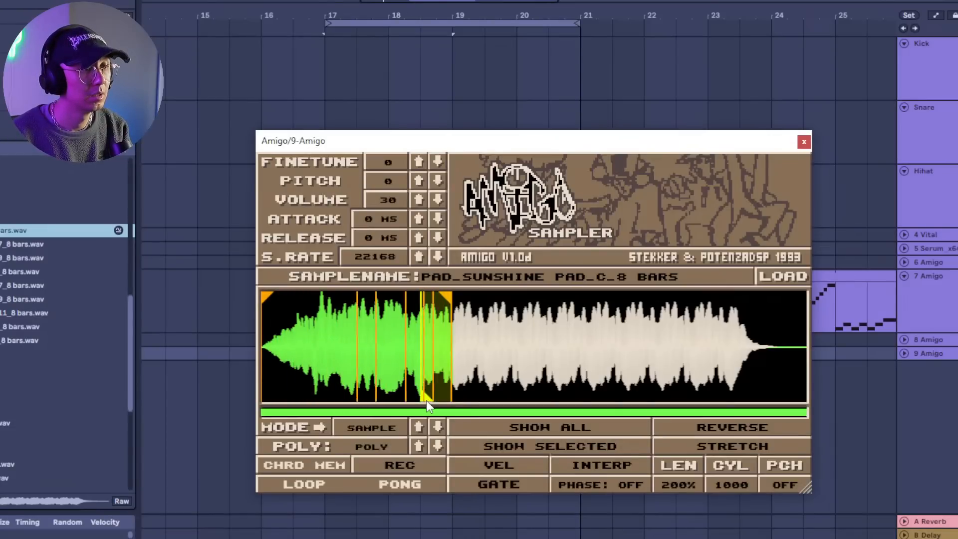
drag(427, 401, 362, 392)
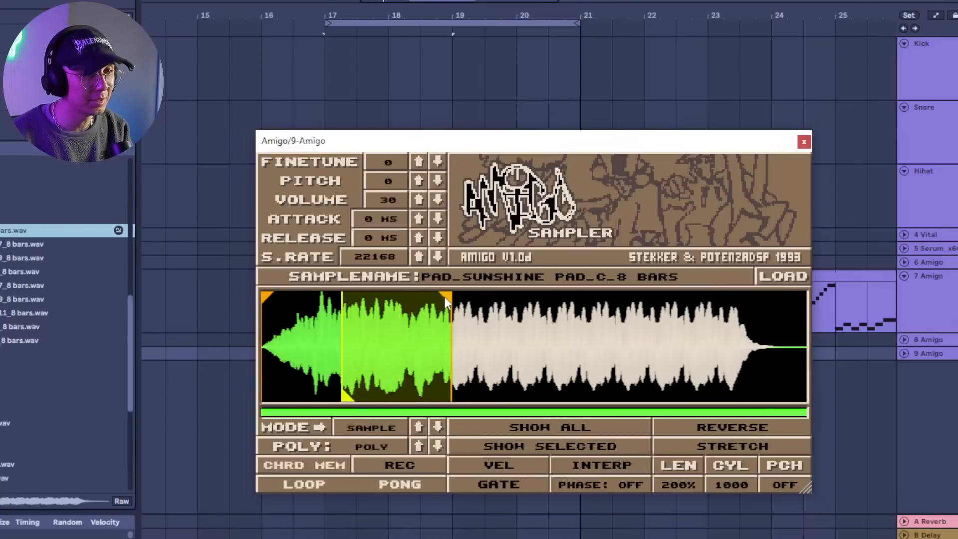
drag(445, 296, 422, 298)
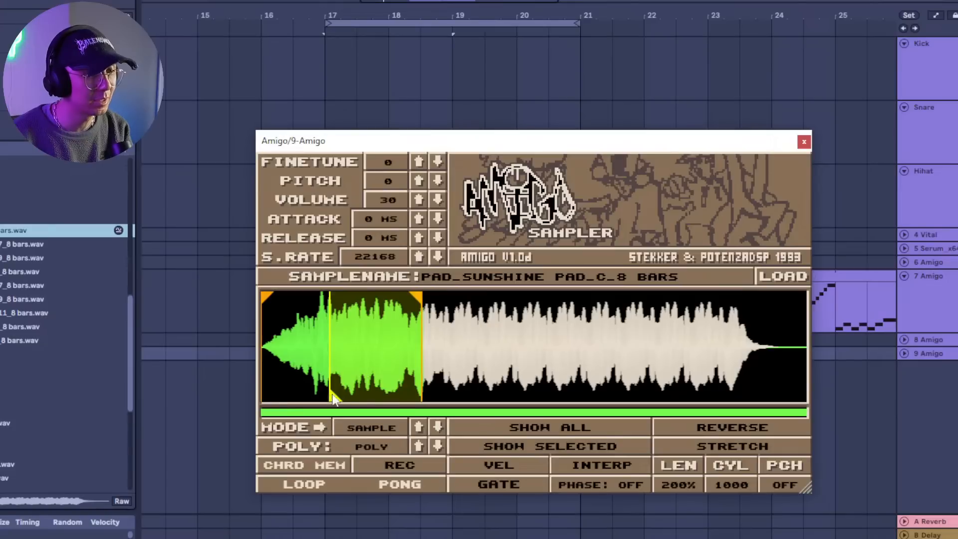
mouse_move(334, 400)
mouse_down()
mouse_move(366, 391)
mouse_move(332, 394)
mouse_move(390, 398)
mouse_up()
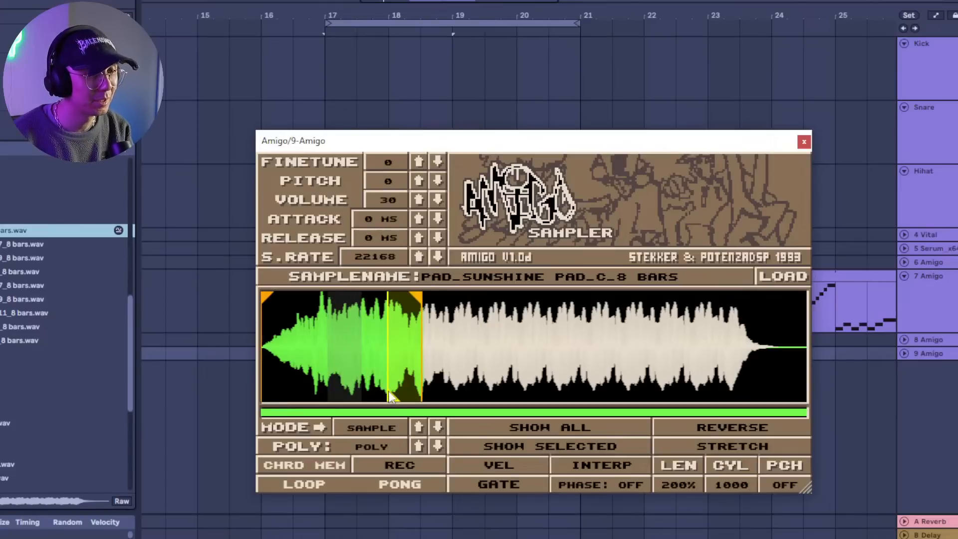
drag(410, 296, 365, 295)
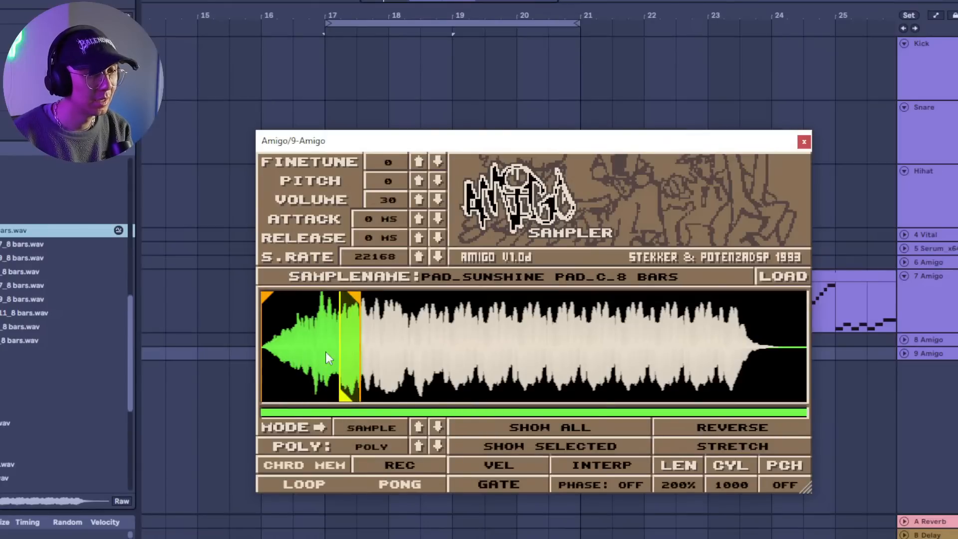
Fine-tune the loop start marker onto a zero crossing of the waveform.
scroll(325, 351, up, 3)
scroll(330, 352, up, 8)
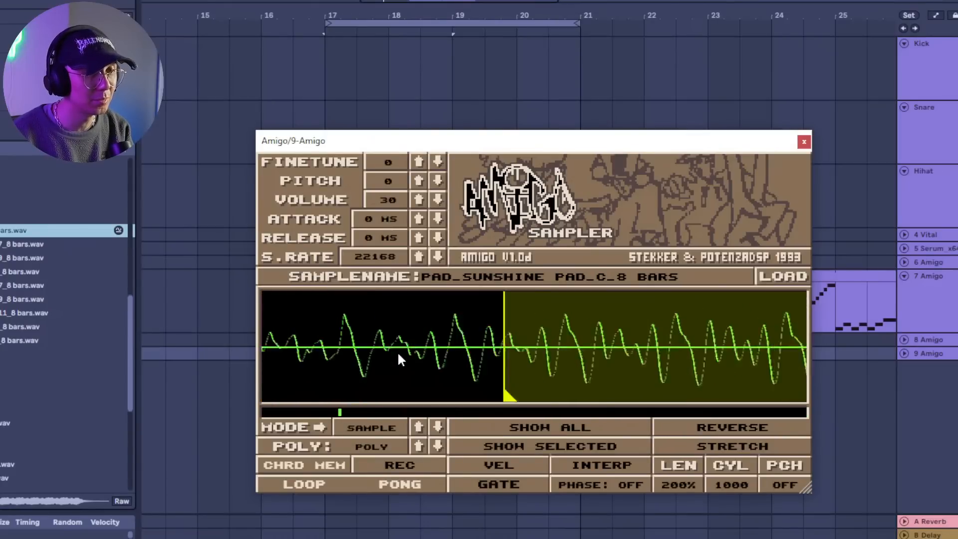
drag(540, 404, 434, 394)
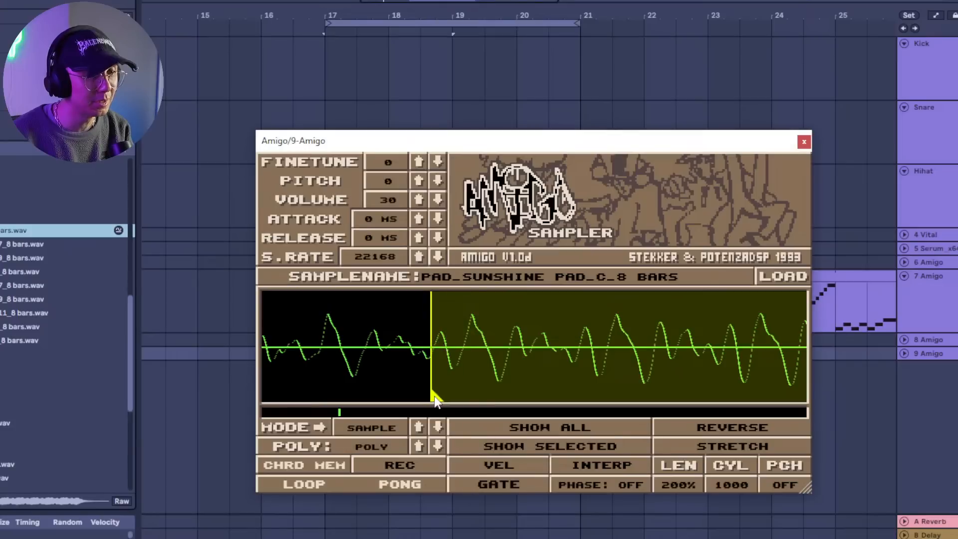
scroll(488, 386, up, 4)
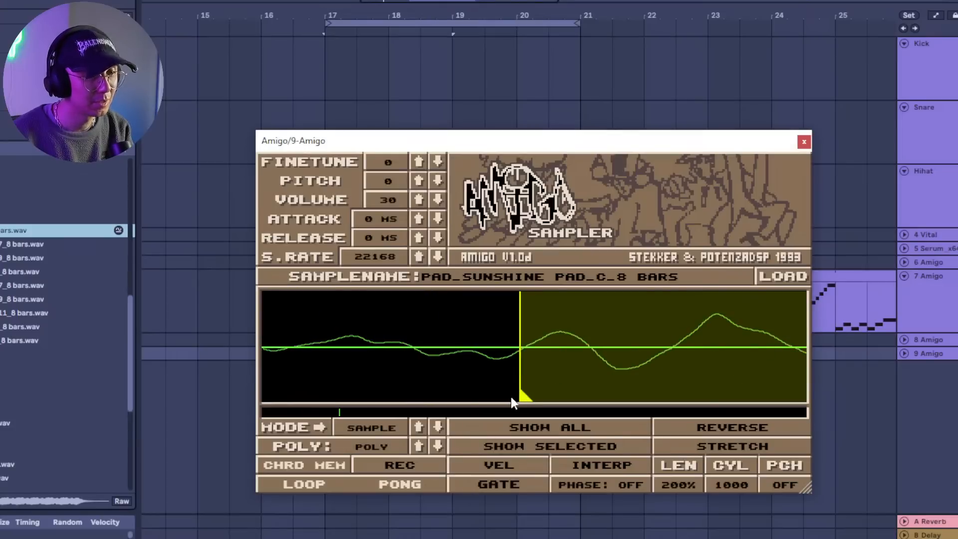
drag(513, 402, 408, 396)
scroll(389, 376, down, 1)
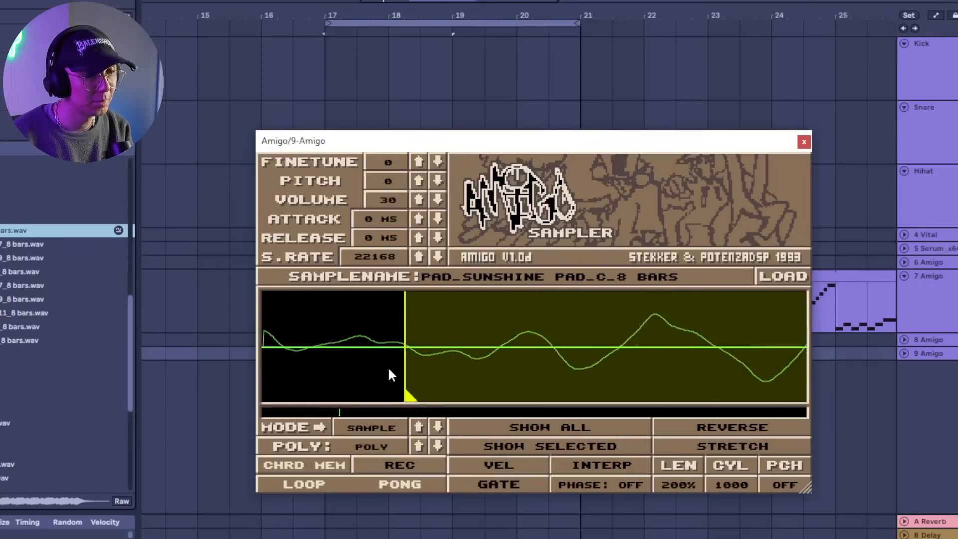
scroll(391, 375, down, 2)
drag(408, 398, 342, 401)
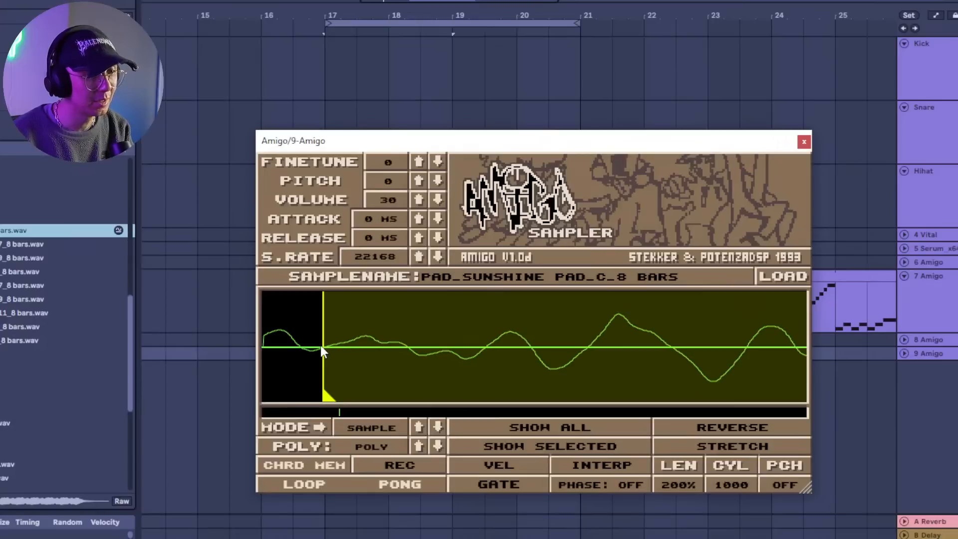
Fine-tune the sample end marker onto an earlier zero crossing so the loop joins smoothly.
scroll(321, 345, down, 3)
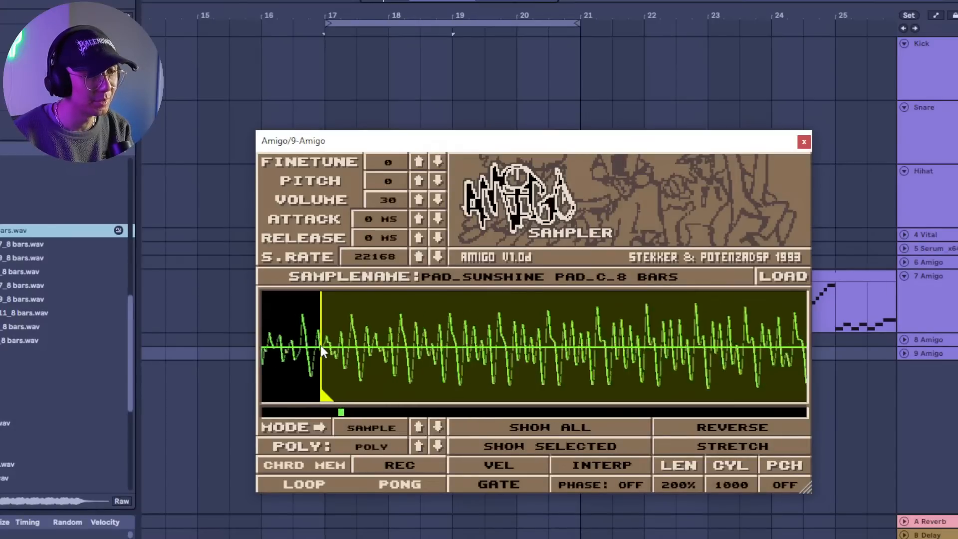
scroll(321, 345, down, 3)
scroll(742, 358, up, 8)
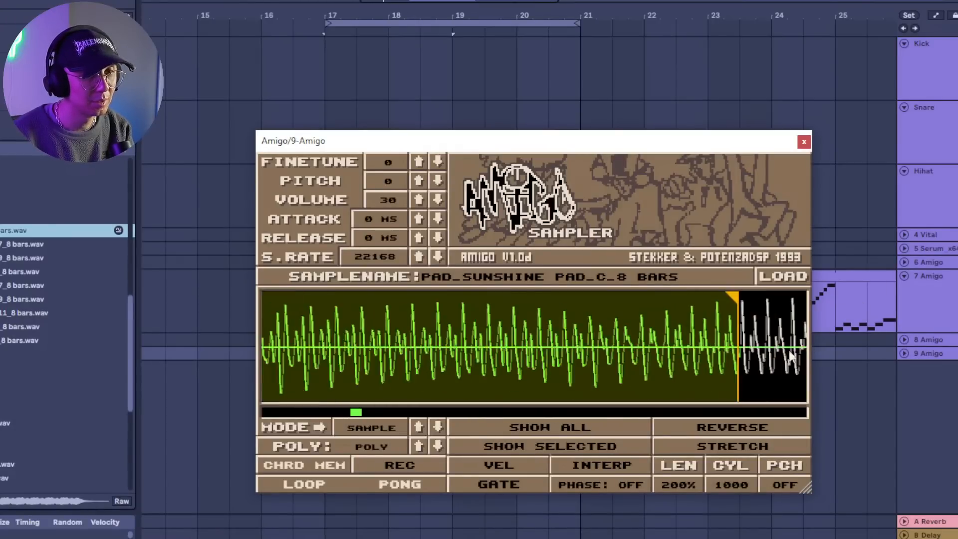
scroll(759, 326, up, 2)
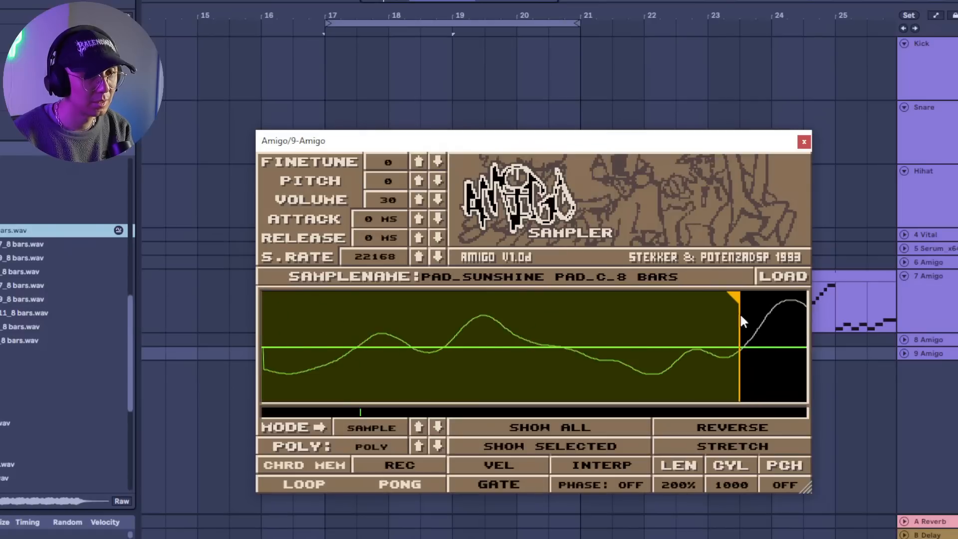
drag(737, 300, 412, 326)
scroll(488, 304, down, 3)
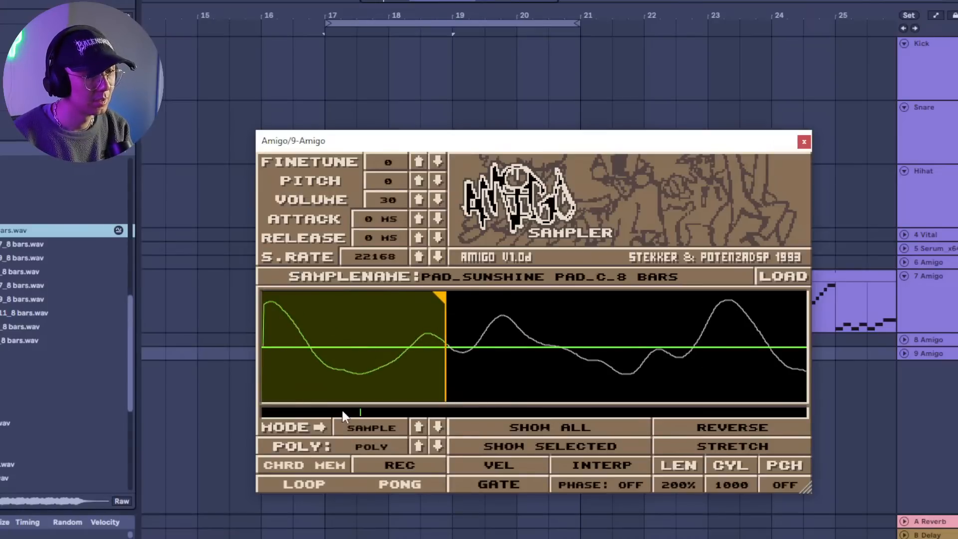
scroll(528, 355, down, 10)
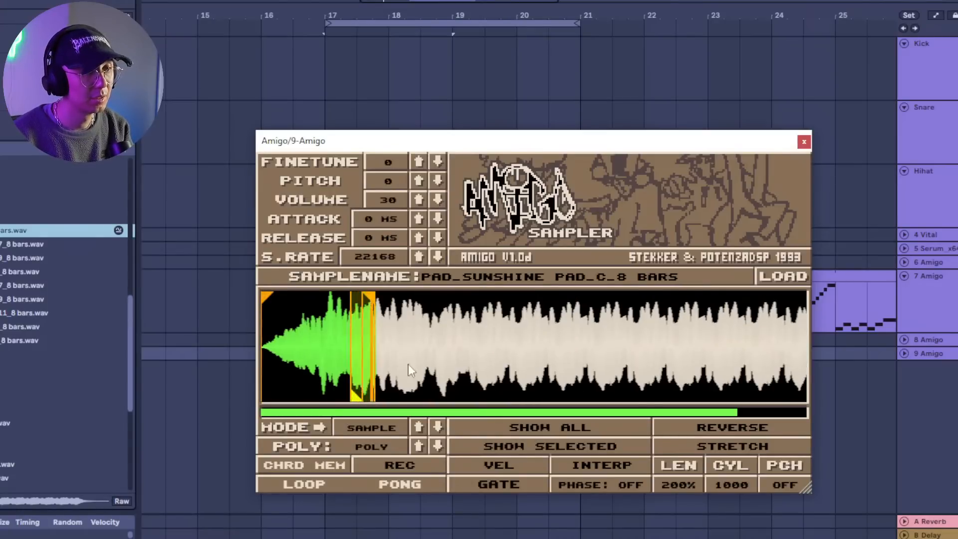
Lower the sampler's volume to 23 and toggle its chord memory.
click(438, 200)
click(439, 200)
click(439, 200)
click(439, 200)
click(438, 200)
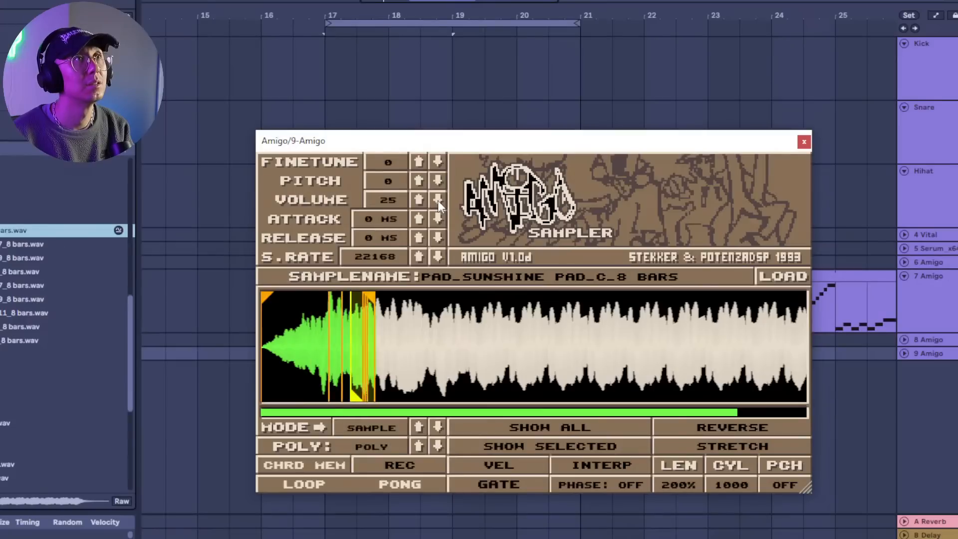
click(438, 200)
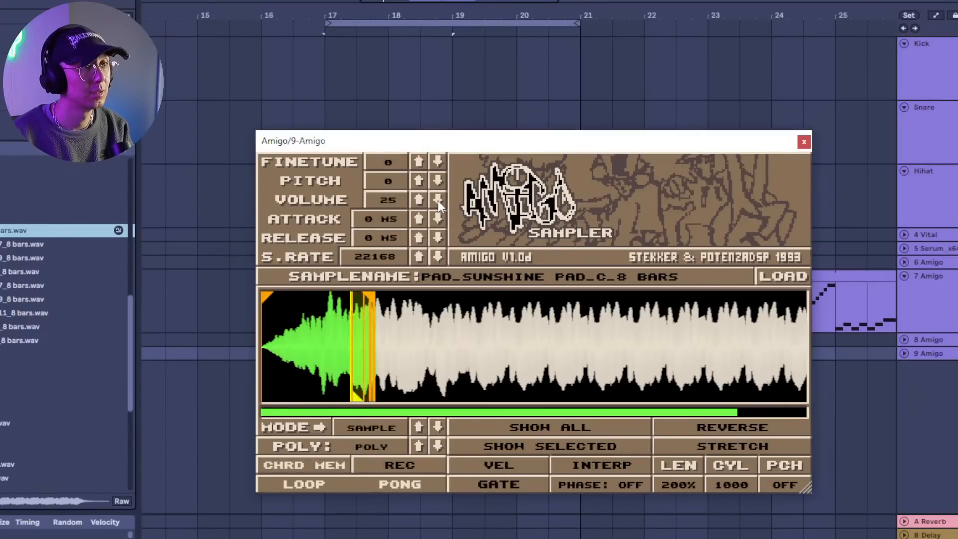
click(438, 201)
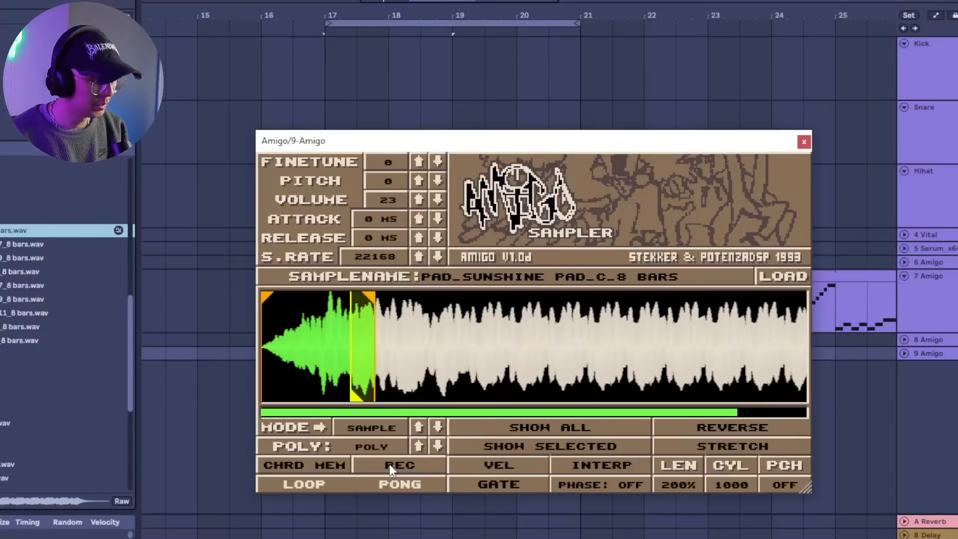
click(331, 465)
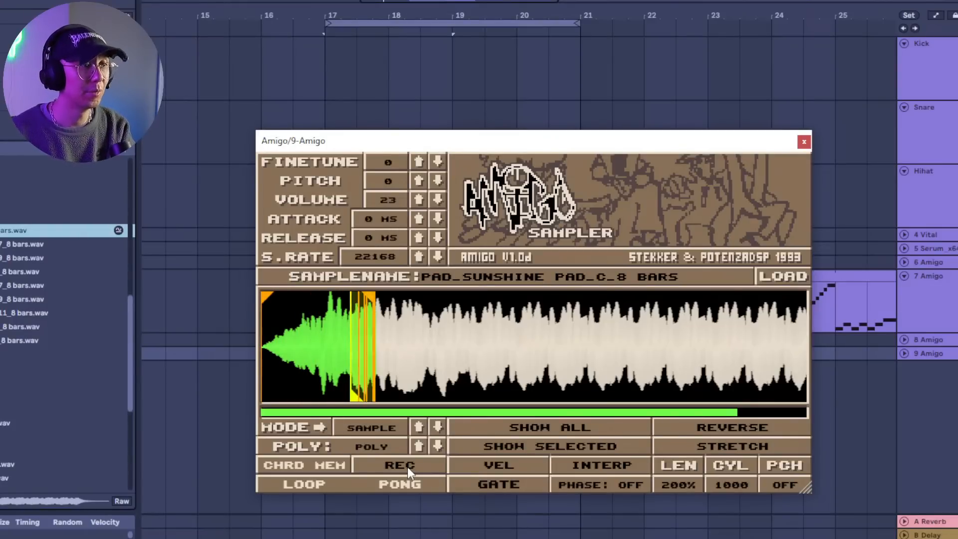
Lower the pad sampler's sample rate to 4143 for a grittier sound and close the Amigo window.
click(437, 255)
click(438, 256)
click(438, 256)
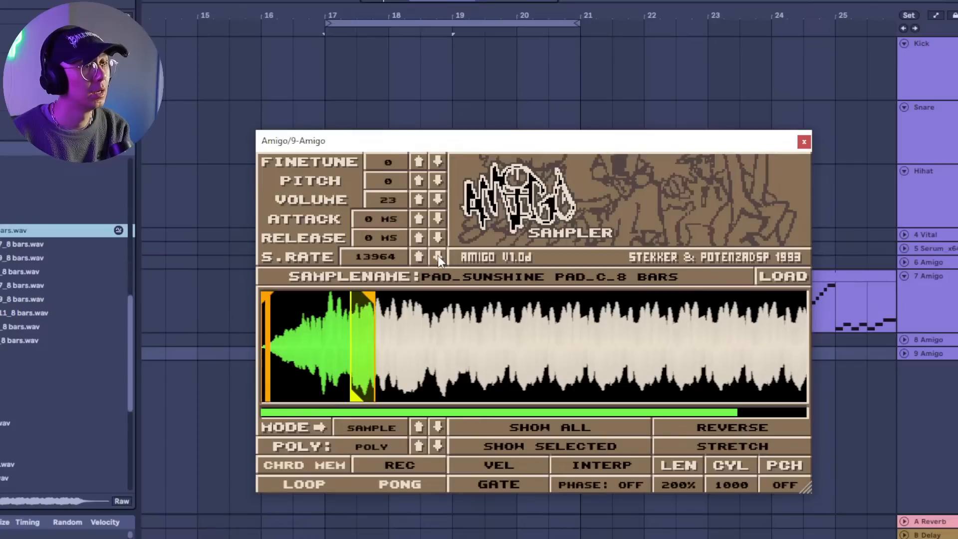
click(438, 256)
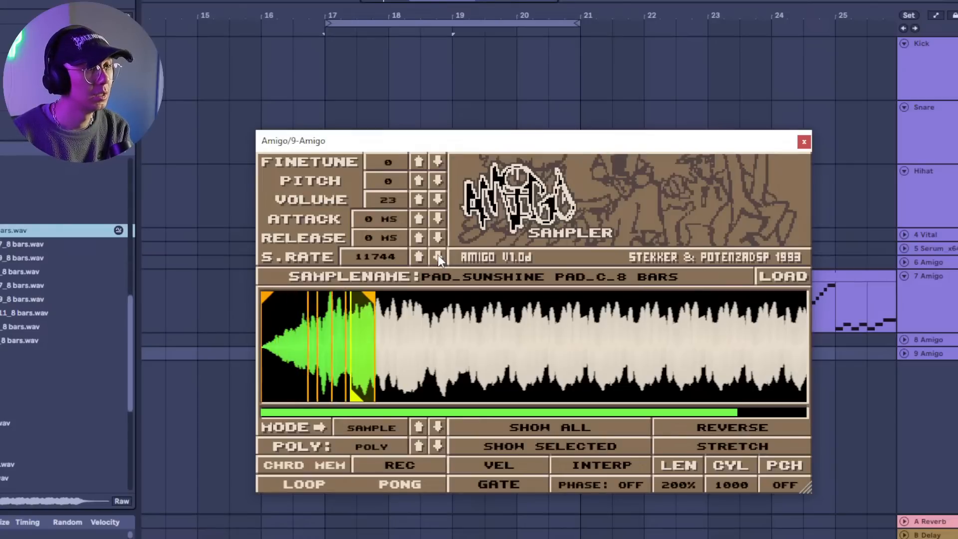
click(439, 255)
click(439, 255)
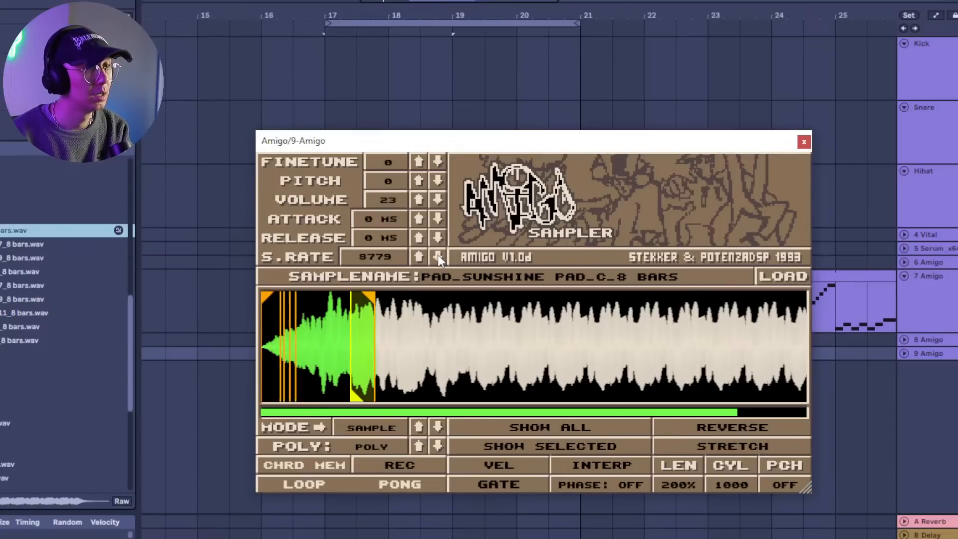
click(439, 256)
click(439, 256)
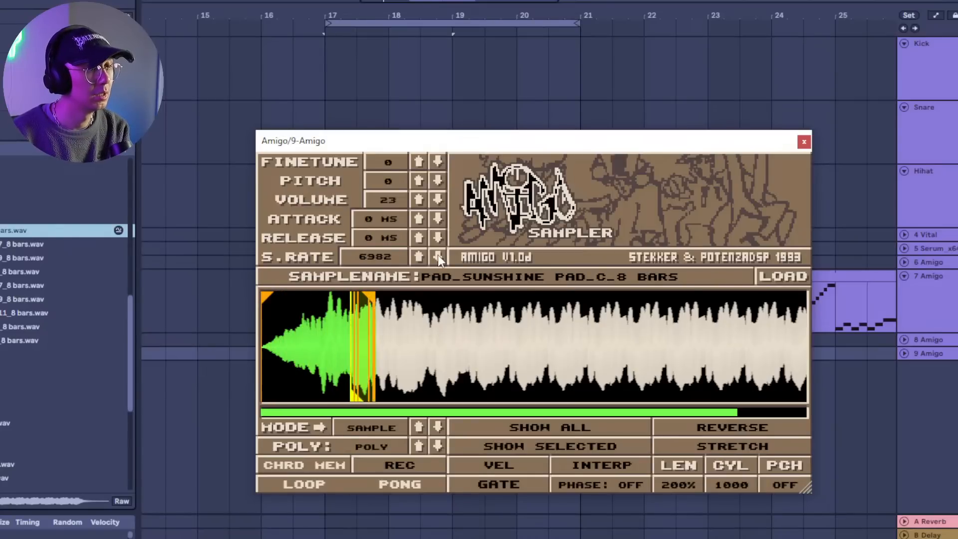
click(438, 256)
click(438, 256)
click(438, 256)
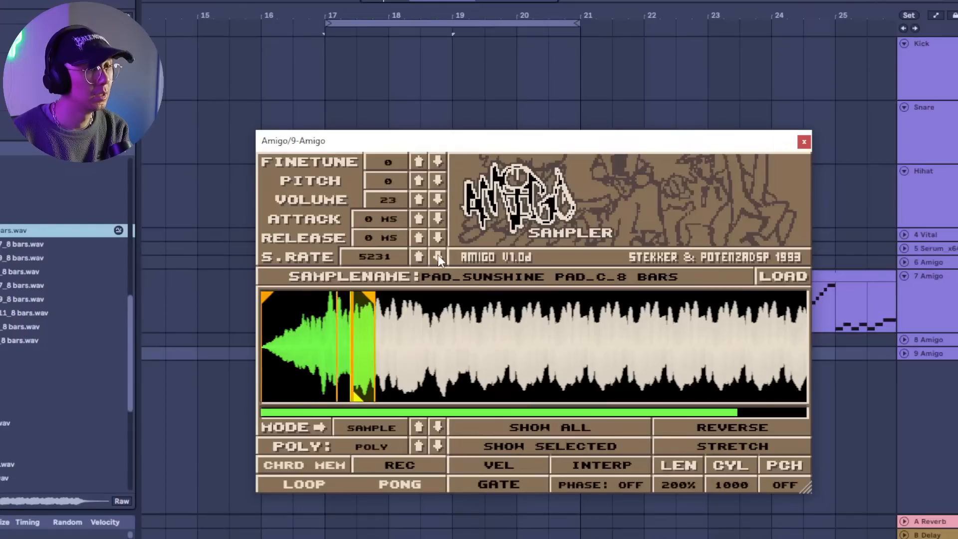
click(438, 256)
click(438, 256)
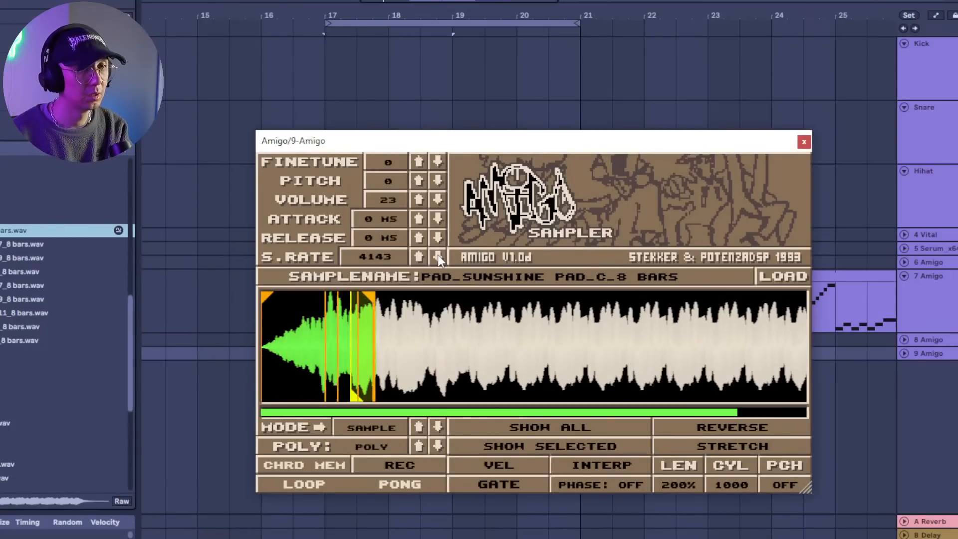
click(804, 143)
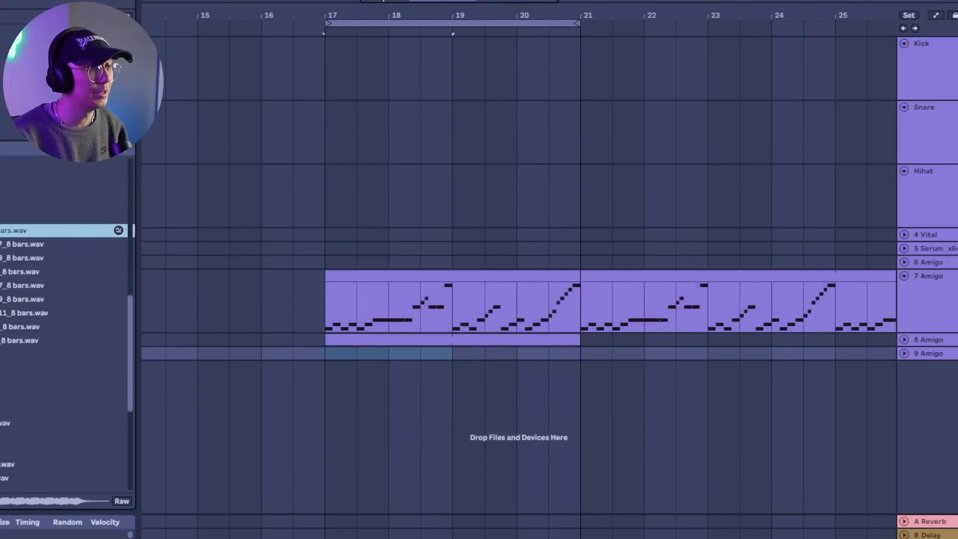
Find the Reverb effect in the browser and add it to the 9 Amigo track.
key(ctrl+f)
text(am)
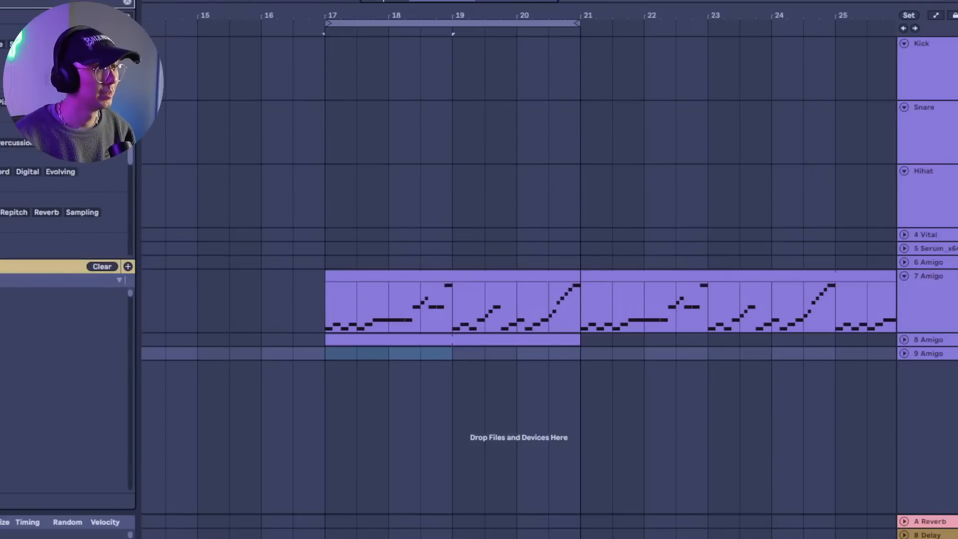
double_click(63, 321)
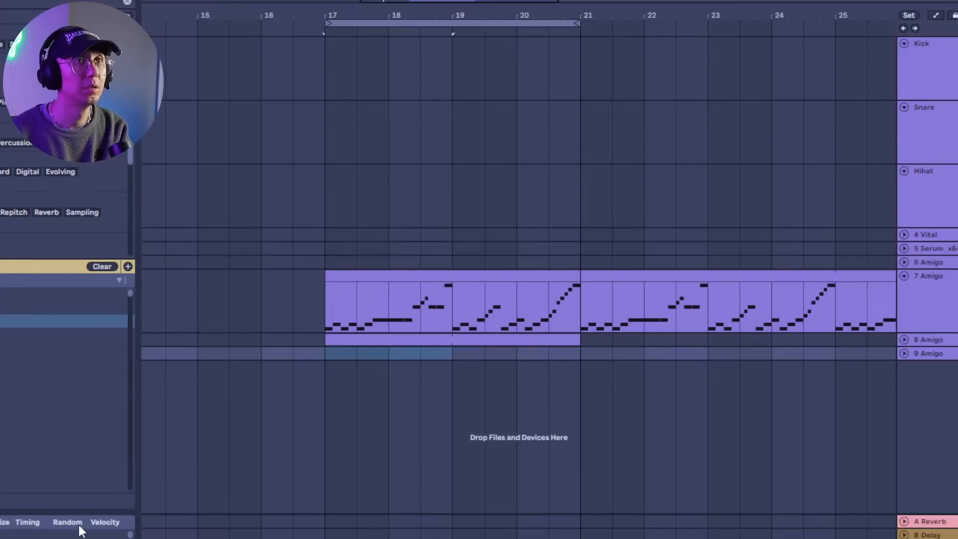
Create an empty MIDI clip from bar 17 to bar 21 on the 9 Amigo track and audition pad notes for it.
drag(342, 355, 538, 357)
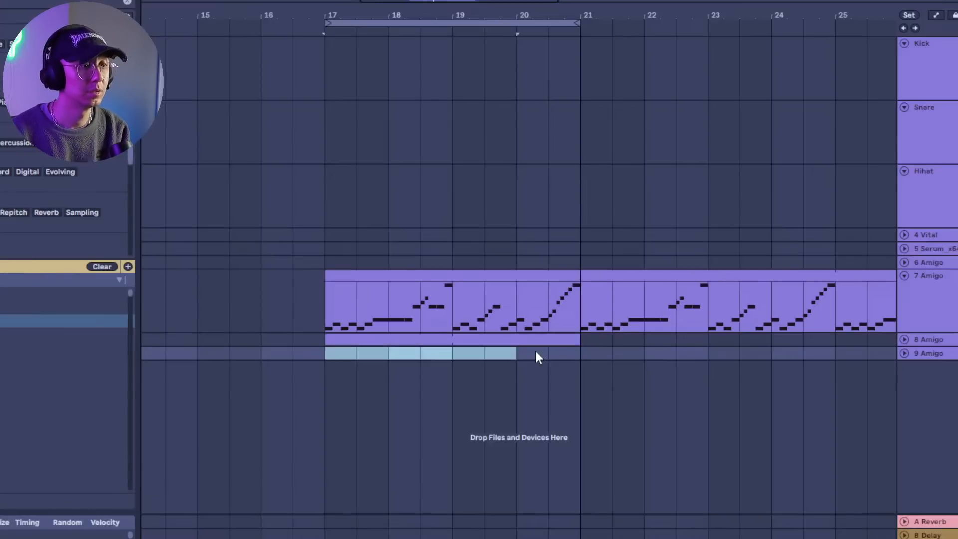
key(ctrl+shift+m)
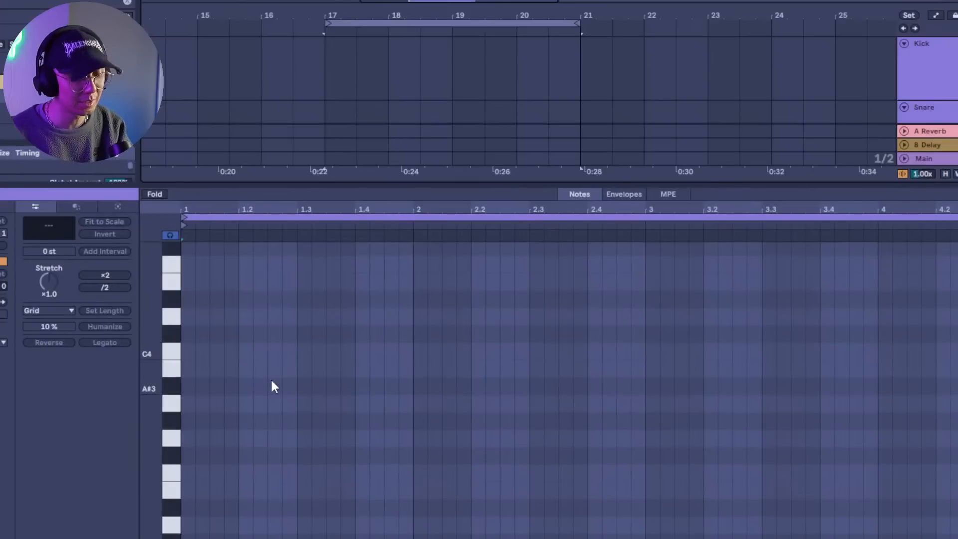
key(h)
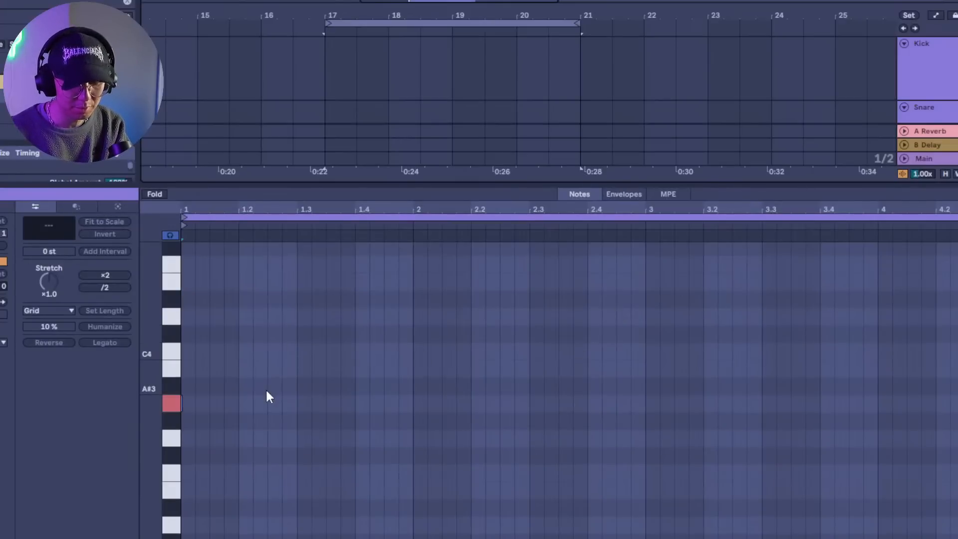
key(d)
key(f)
key(g)
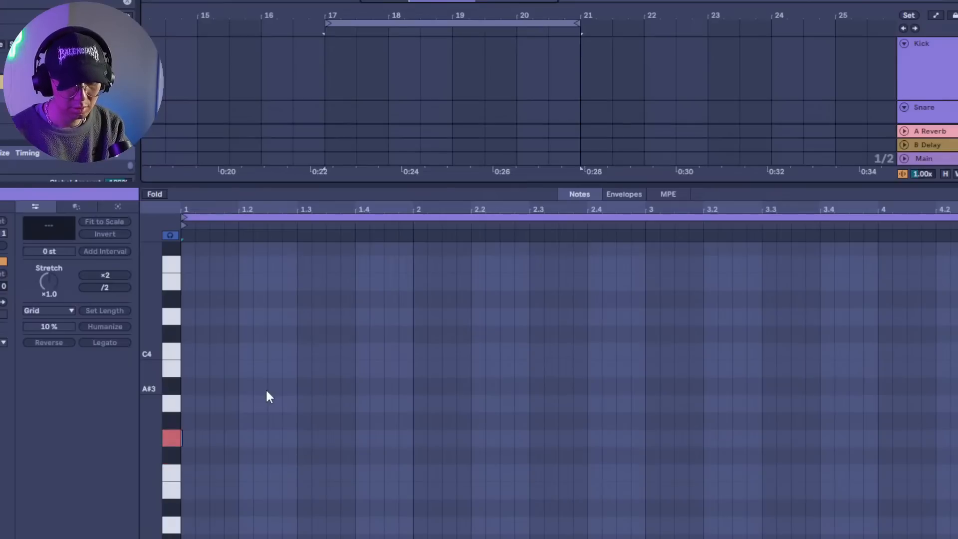
key(j)
key(k)
key(j)
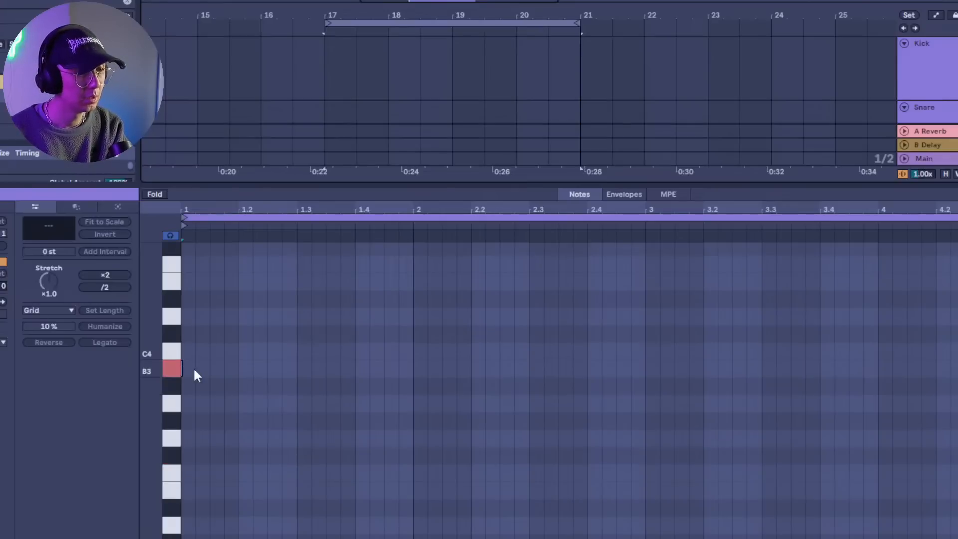
key(g)
Add a G3 note spanning the first two bars of the pad clip and play it back.
double_click(185, 438)
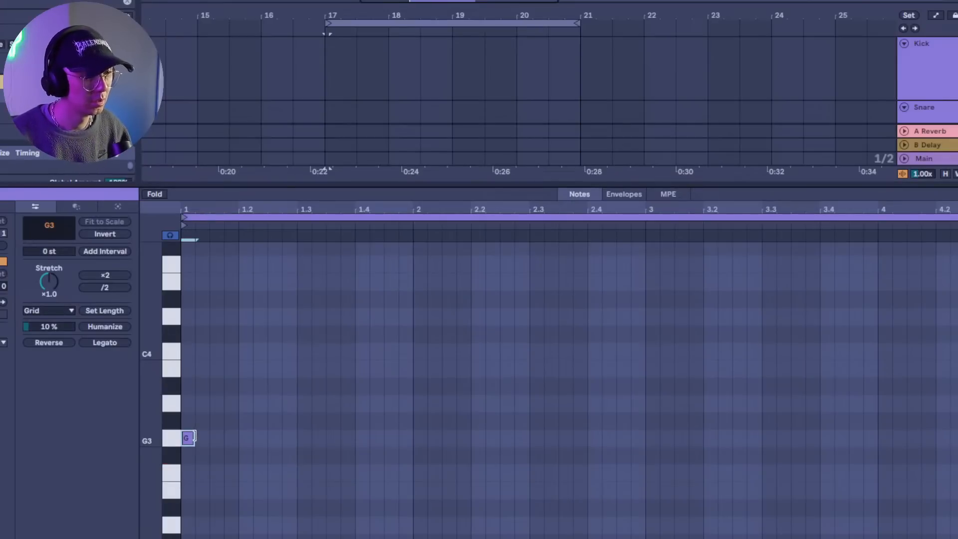
drag(195, 437, 654, 460)
key(space)
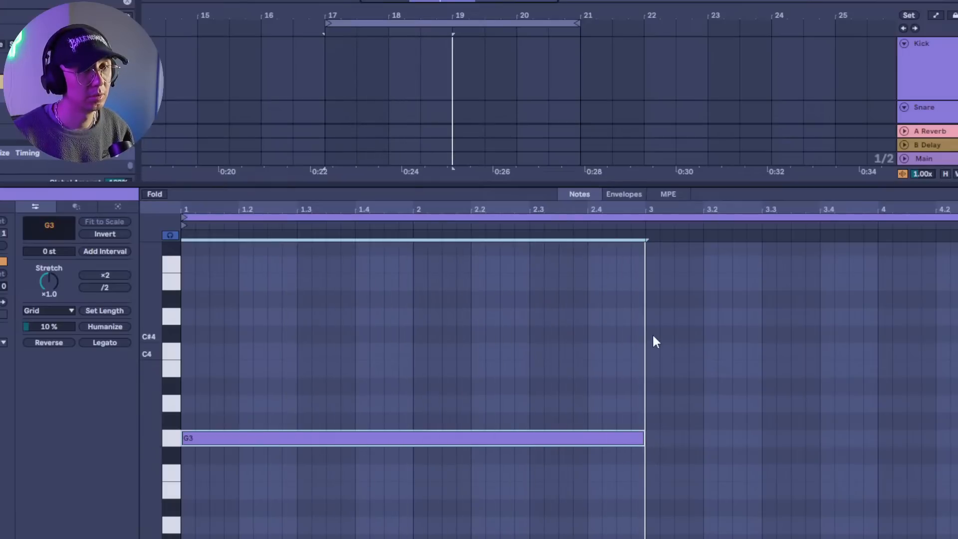
Add a one-bar C4 note at bar 3 and a one-bar B3 note at bar 4, and play the clip.
double_click(654, 370)
drag(653, 370, 651, 349)
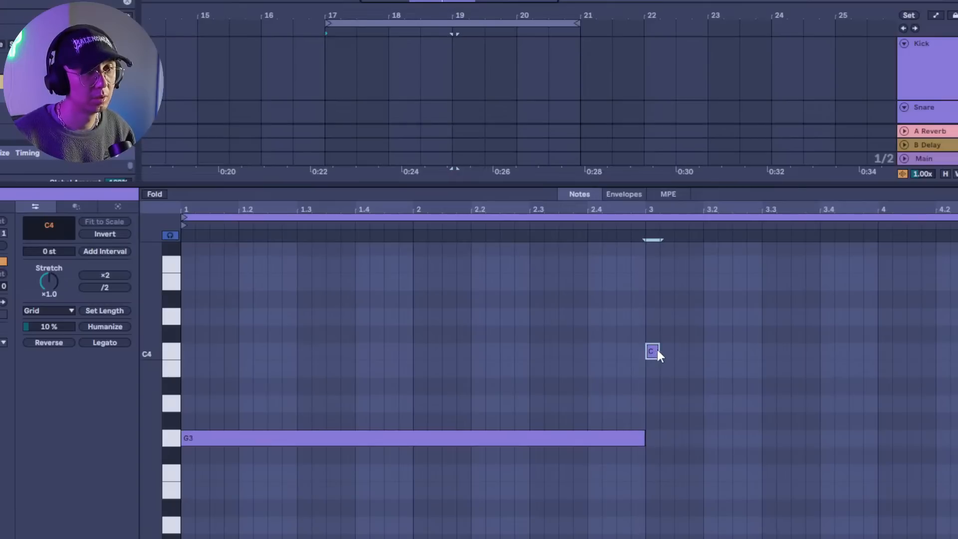
drag(661, 351, 873, 355)
key(ctrl+d)
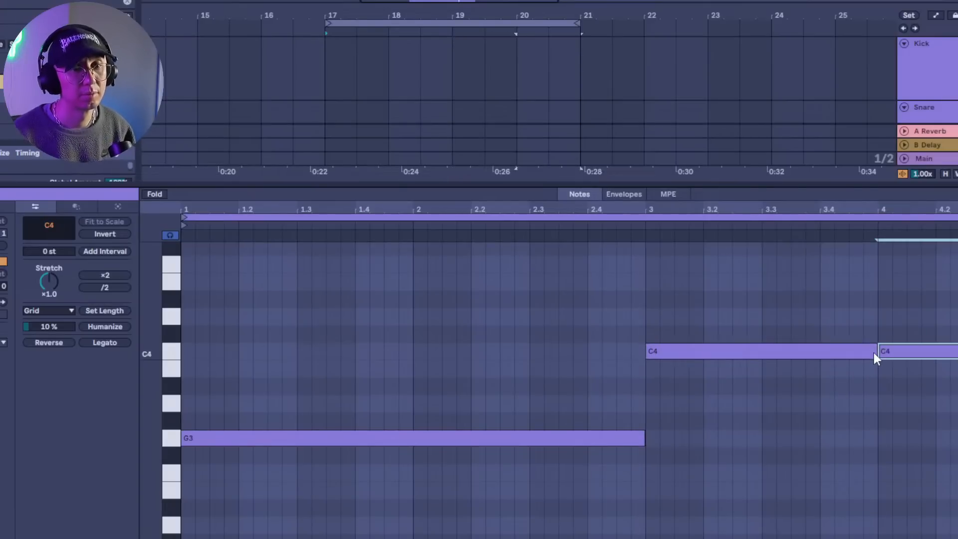
key(Down)
key(space)
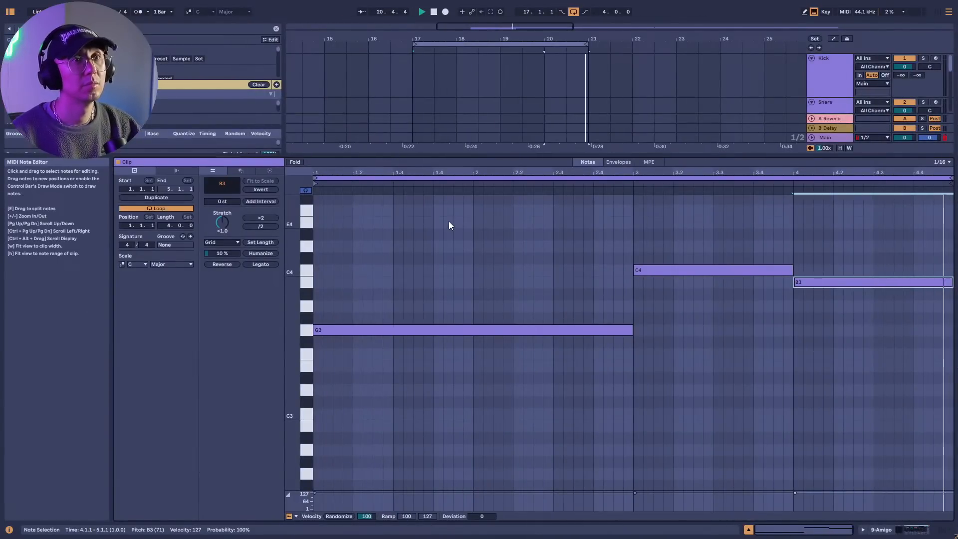
Duplicate the pad clip's loop content so the progression fills eight bars.
click(373, 219)
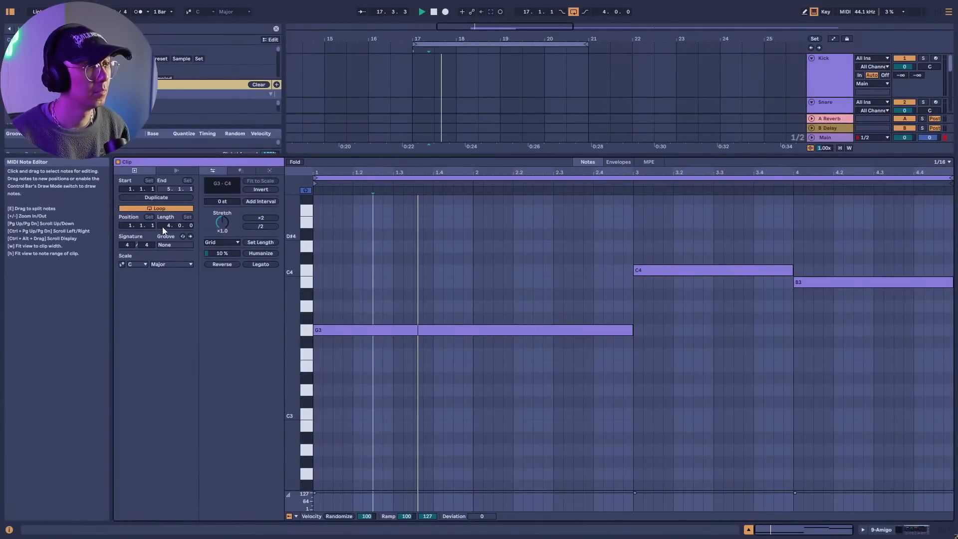
click(169, 199)
click(632, 259)
Extend the clips on the 8 Amigo and 9 Amigo tracks and the arrangement loop to bar 25.
key(shift+Tab)
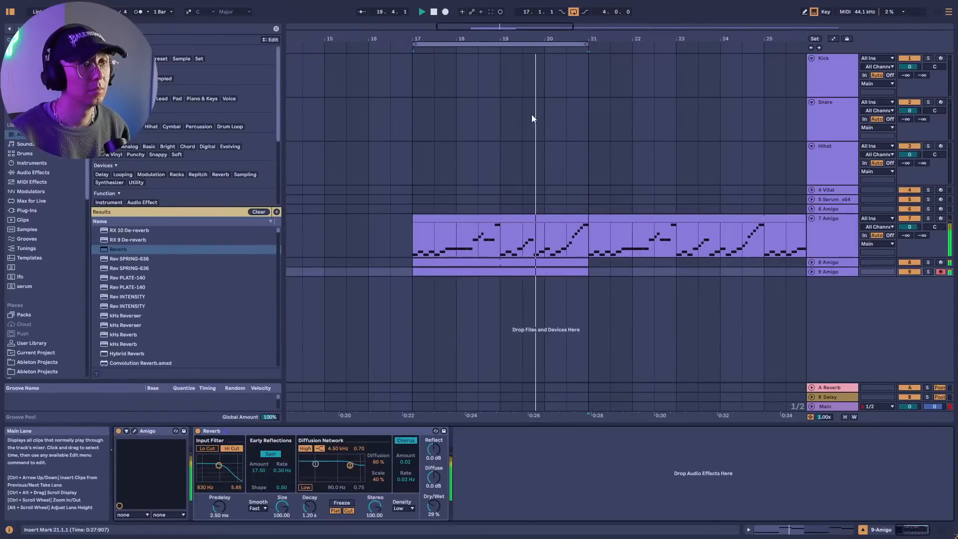
drag(586, 259, 763, 280)
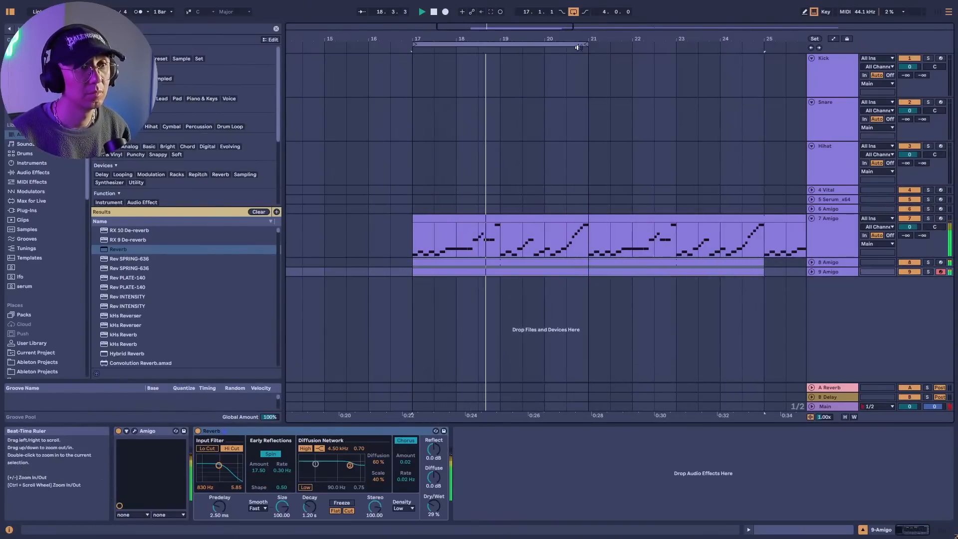
drag(588, 44, 758, 54)
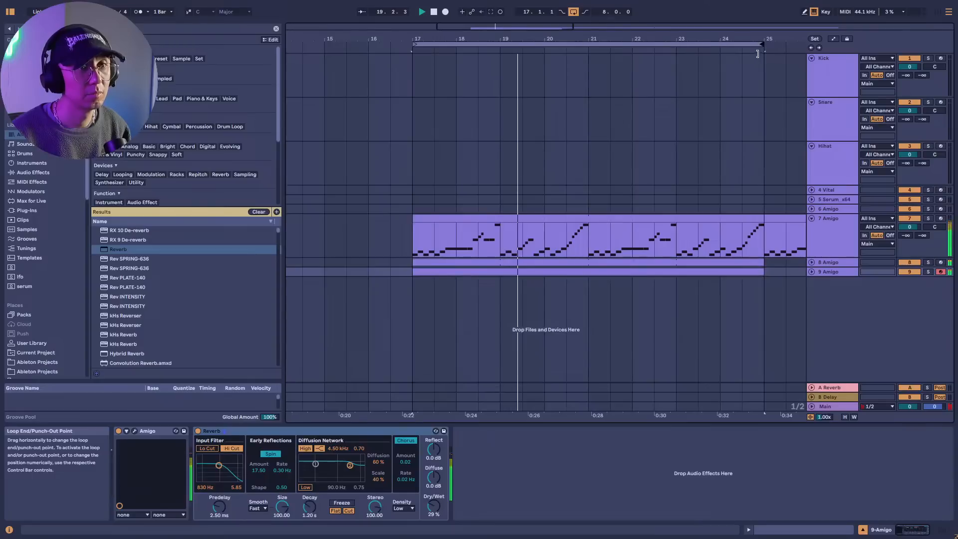
Vary the second half of the pad clip by moving its G3 note to A#3 and its last B3 note to G#3.
click(811, 272)
click(725, 272)
double_click(725, 272)
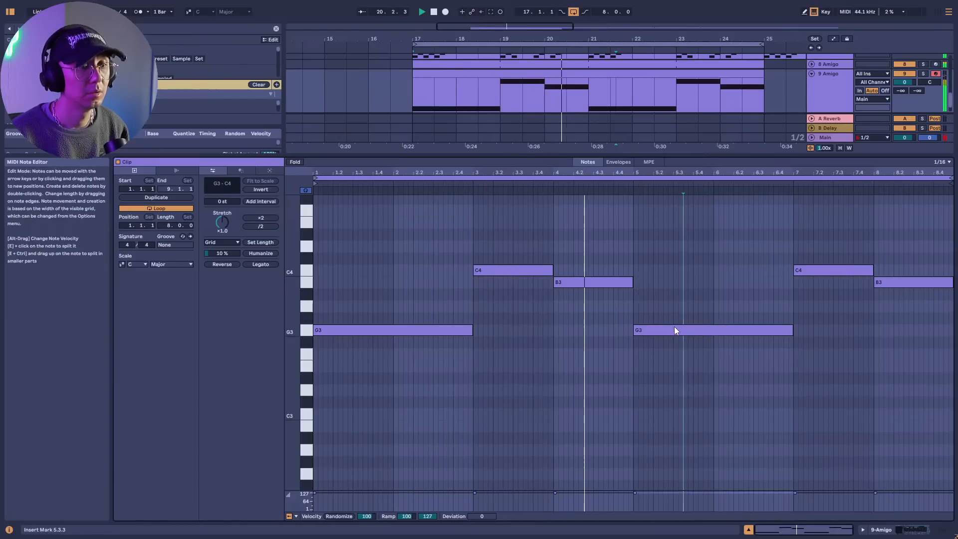
key(space)
drag(674, 328, 679, 296)
key(space)
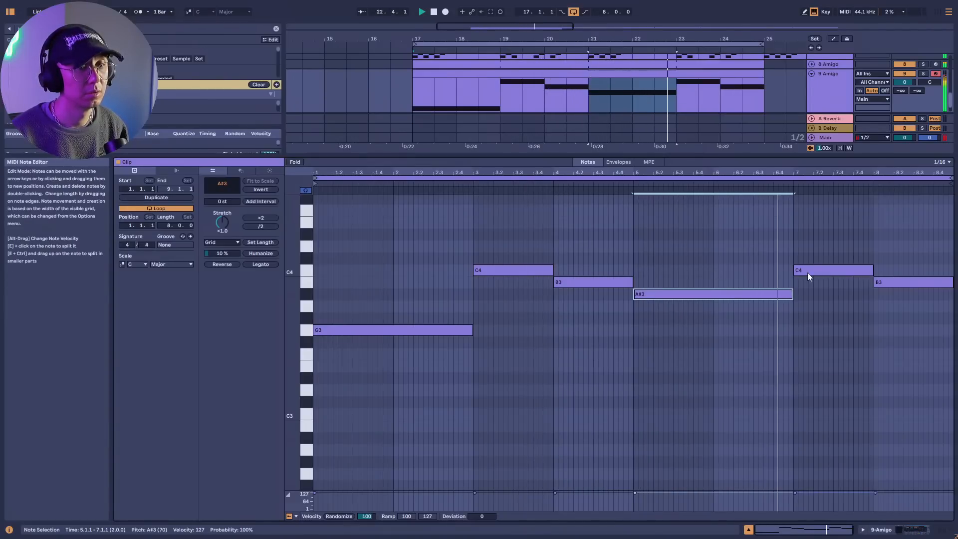
drag(892, 279, 910, 319)
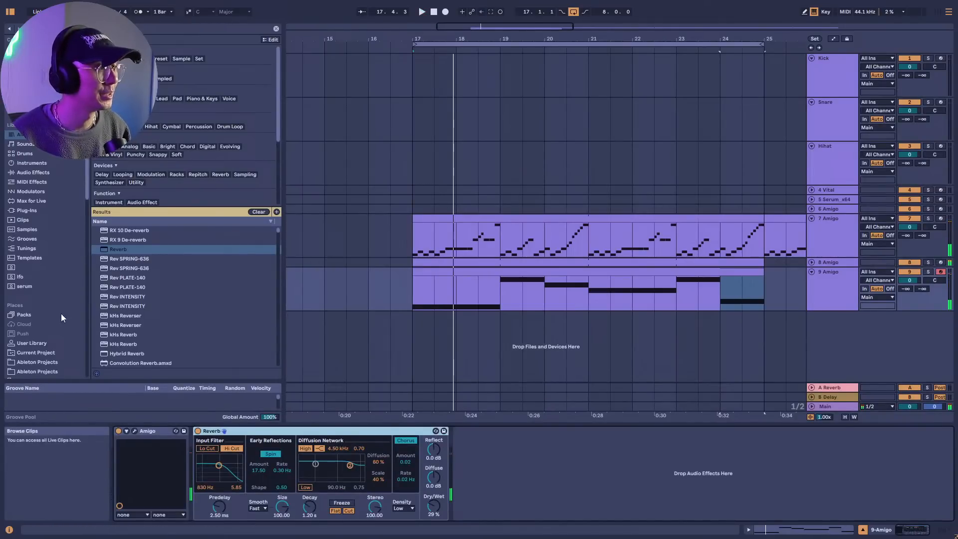
Browse to the DEV Tools FINALS folder and expand the 09 effects folder of OG Jungle Vol. 1 (COMPLETE) (FINAL).
scroll(59, 313, down, 3)
click(47, 301)
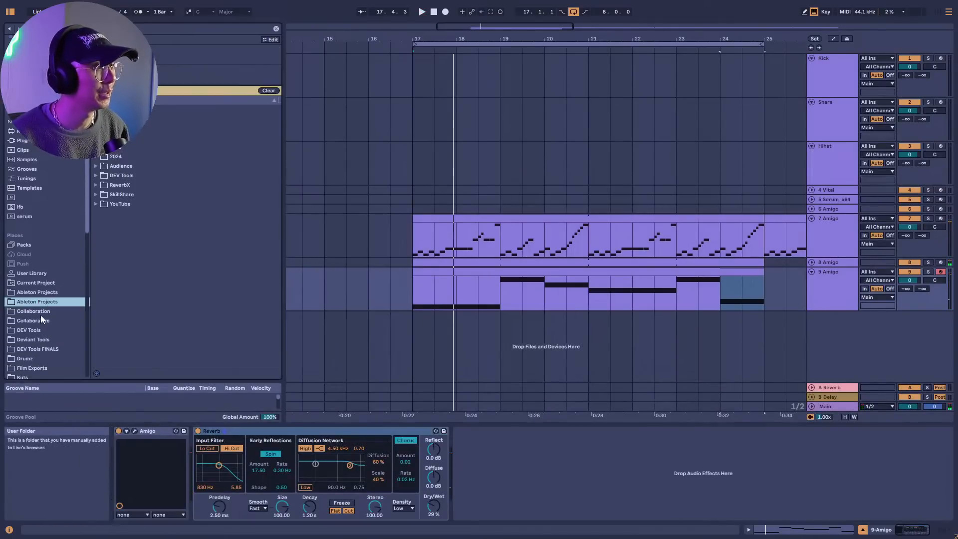
click(43, 293)
click(41, 348)
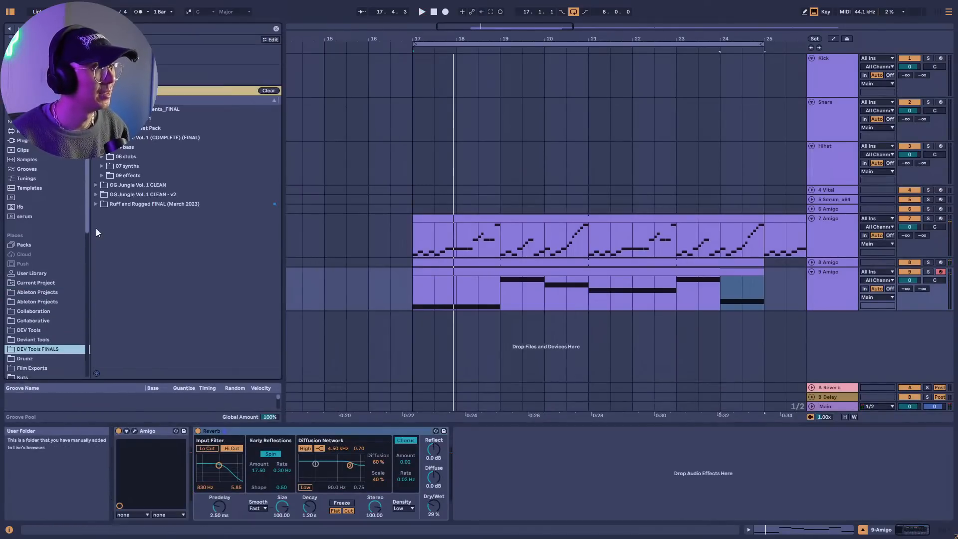
click(102, 176)
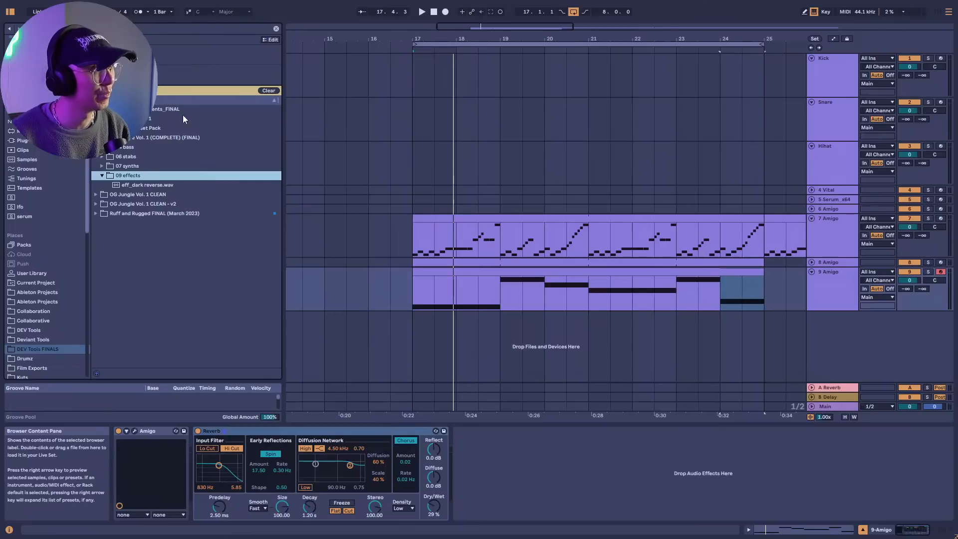
Clear the browser search and preview the samples eff_big swoosh.wav and eff_buzz saw 2.wav.
click(277, 28)
scroll(146, 206, down, 5)
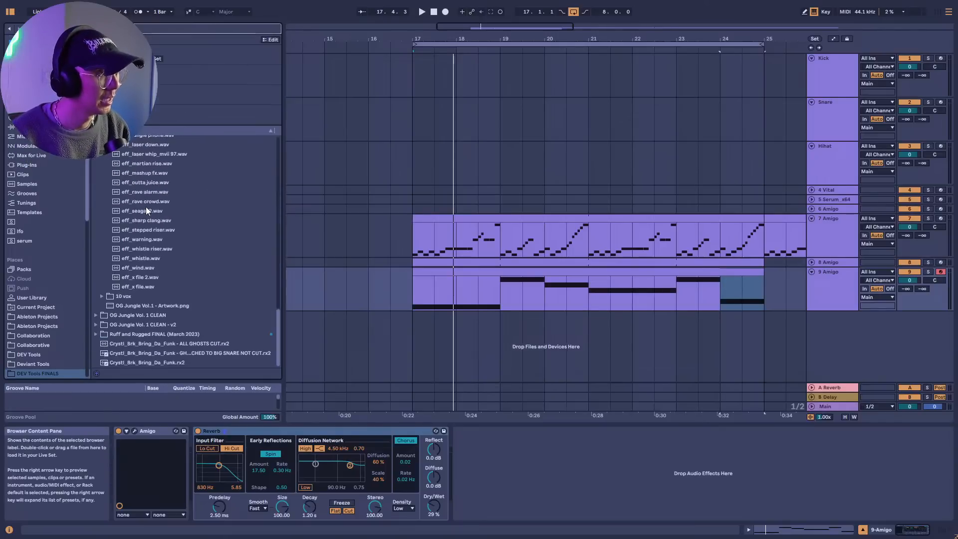
scroll(145, 210, up, 8)
click(145, 220)
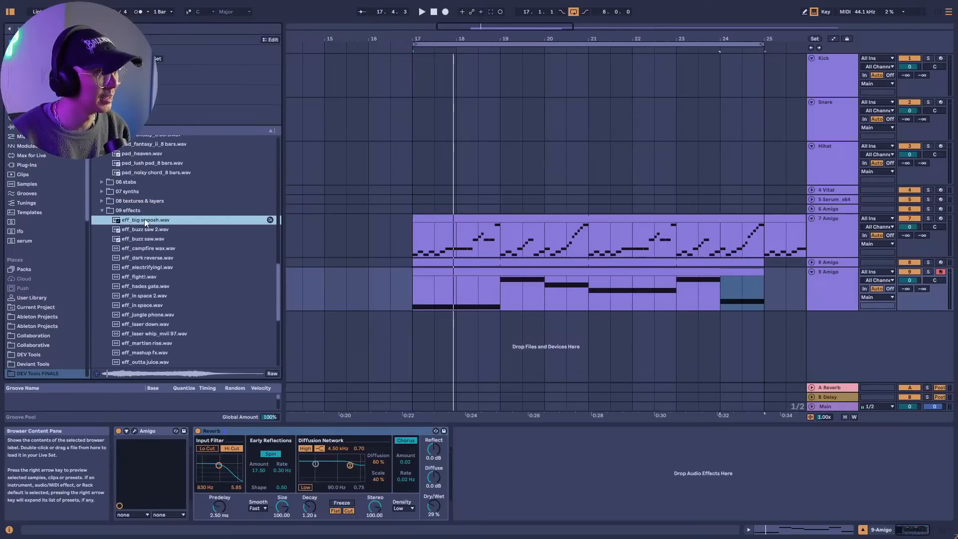
key(Down)
Expand the 08 textures & layers folder and preview its samples from lay_ah chant.wav through lay_deep jungle.wav.
click(103, 201)
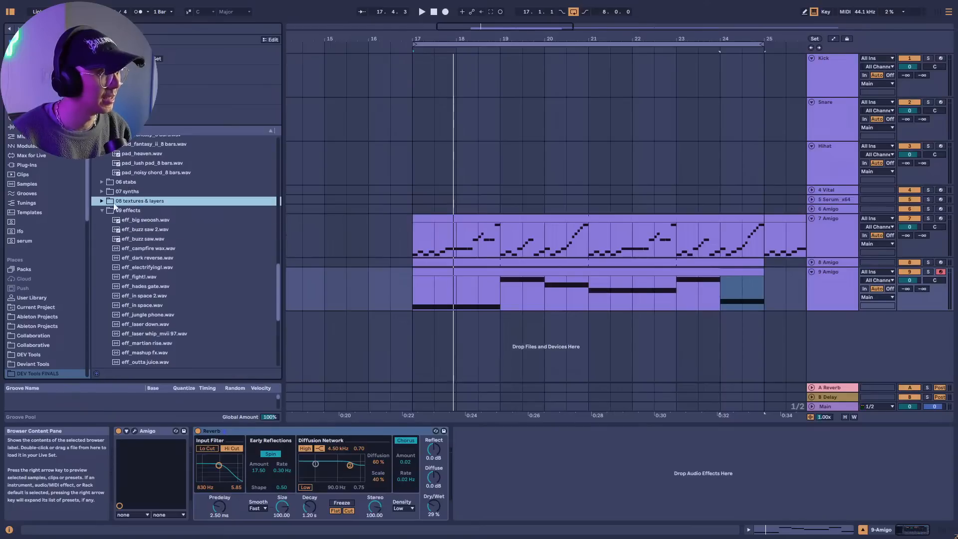
click(148, 295)
key(Down)
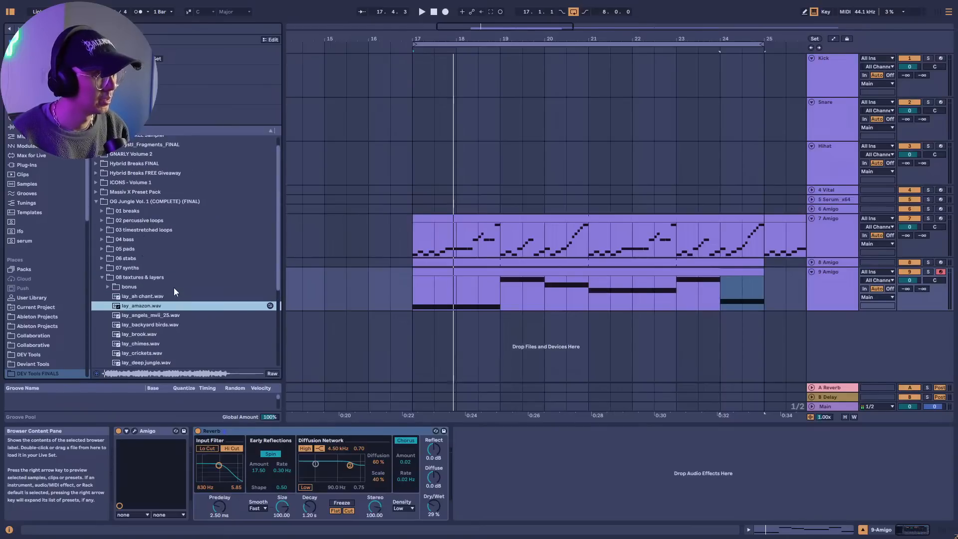
scroll(174, 288, down, 3)
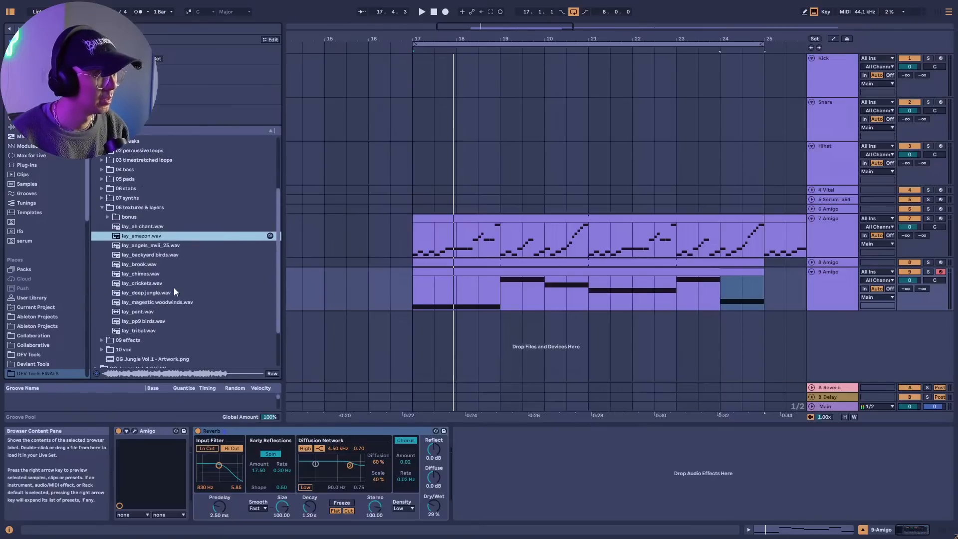
click(159, 246)
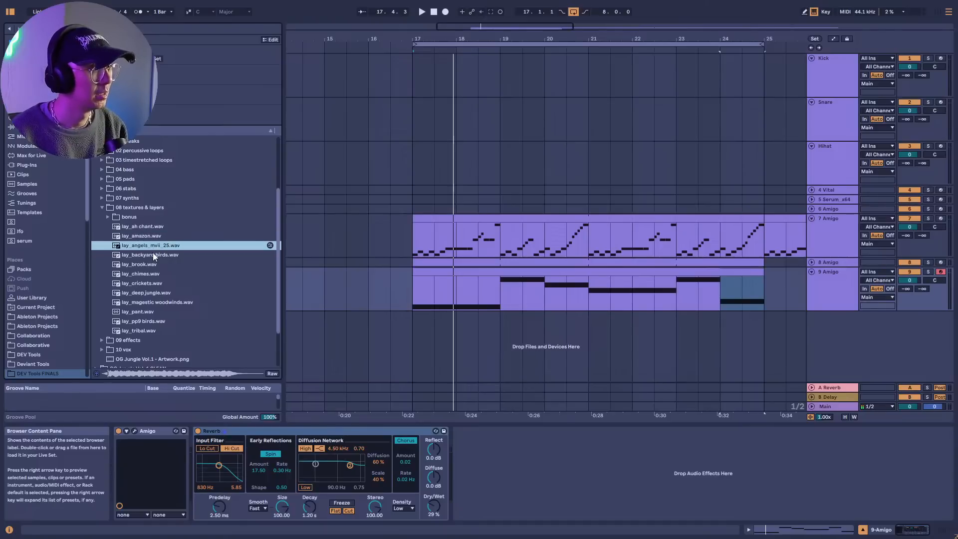
click(152, 254)
click(149, 263)
click(148, 274)
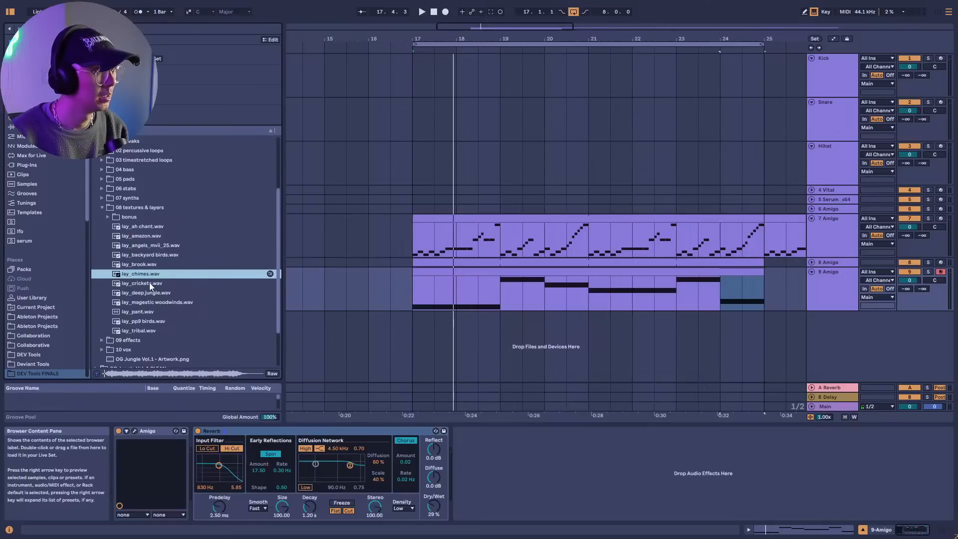
click(148, 283)
click(152, 293)
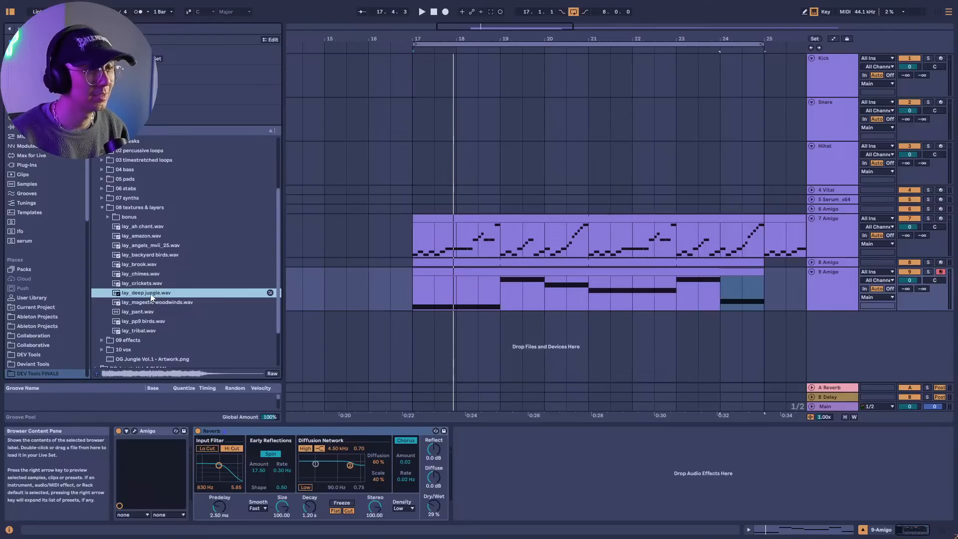
Try lay_deep jungle.wav as an audio clip on a new track from bar 17 at -6.0 dB, and delete the clip.
drag(151, 293, 406, 351)
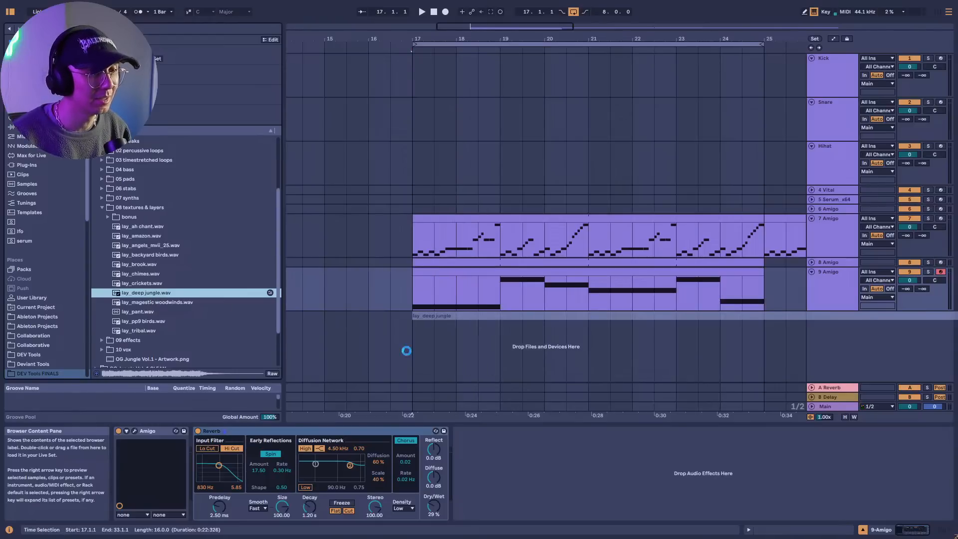
key(space)
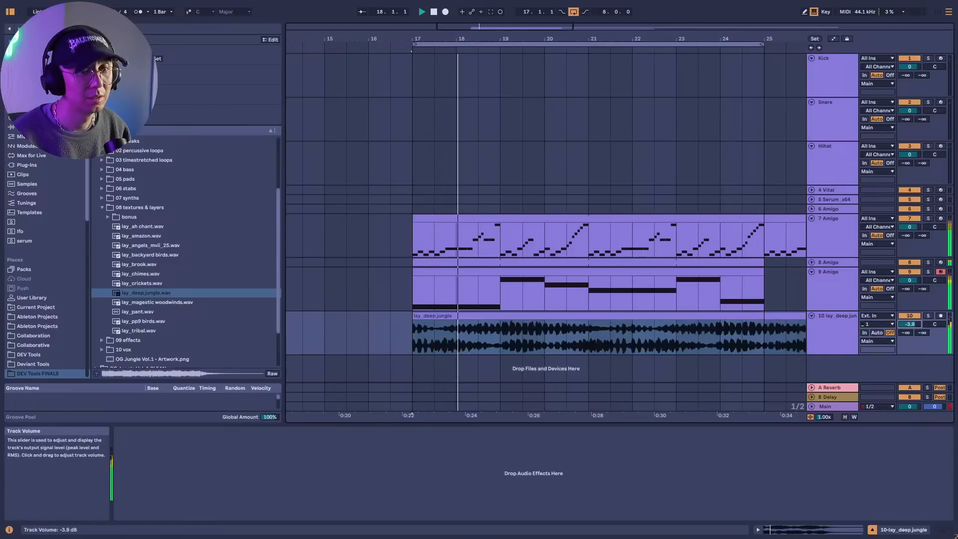
drag(904, 326, 904, 332)
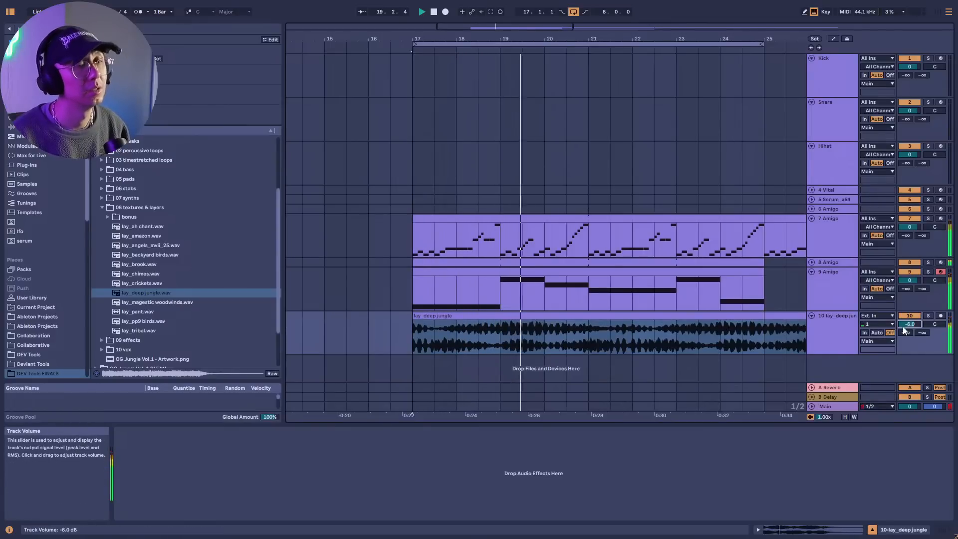
click(742, 319)
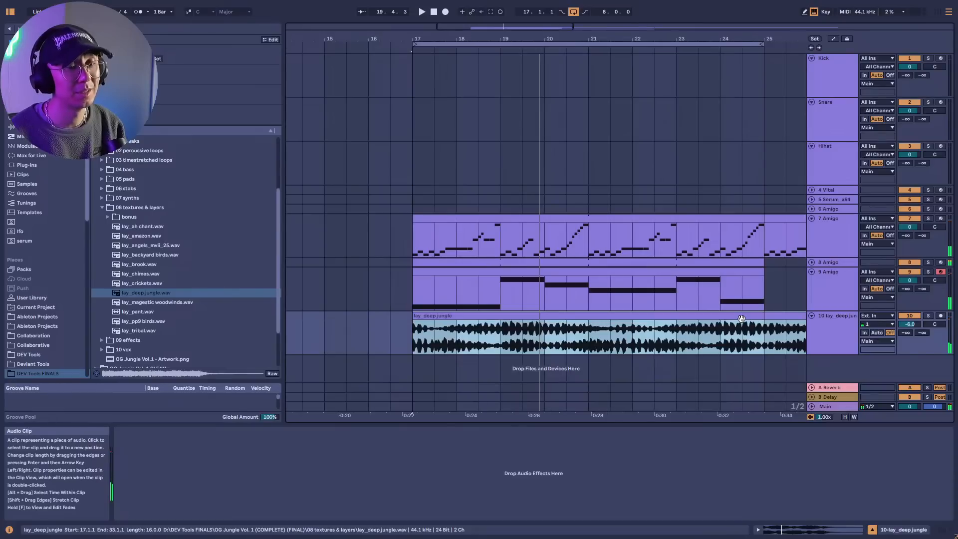
key(Delete)
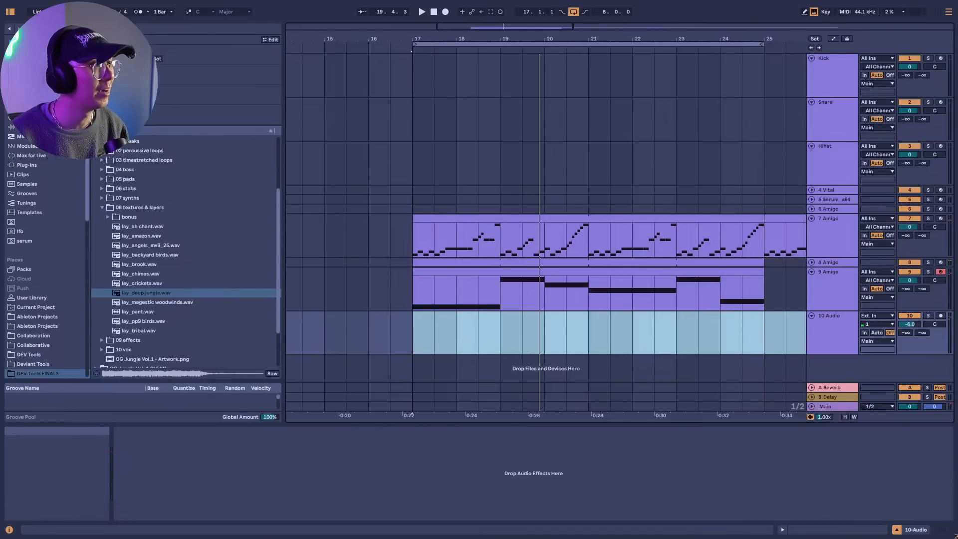
Search the browser for "amigo" and add the Amigo sampler on a new track below 10 Audio.
key(ctrl+f)
text(amigo)
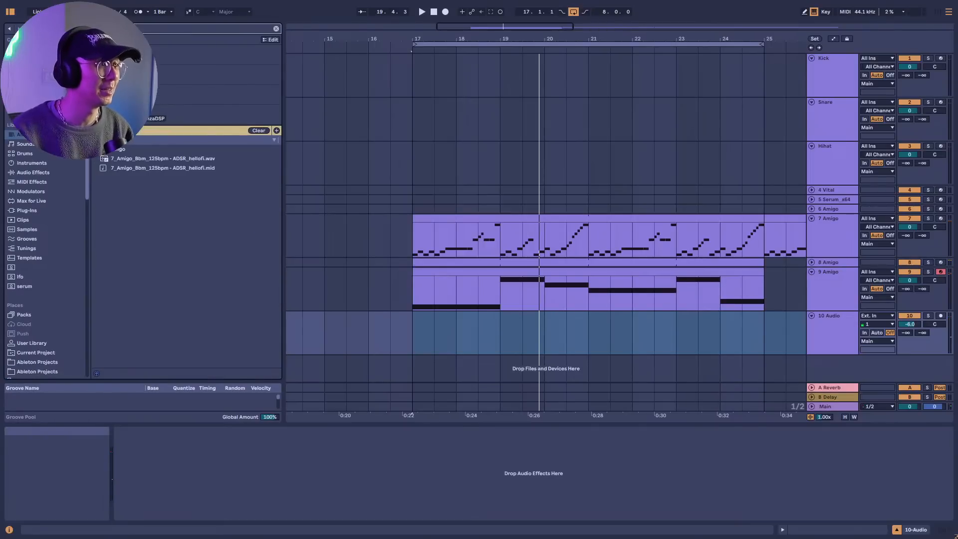
drag(122, 149, 850, 373)
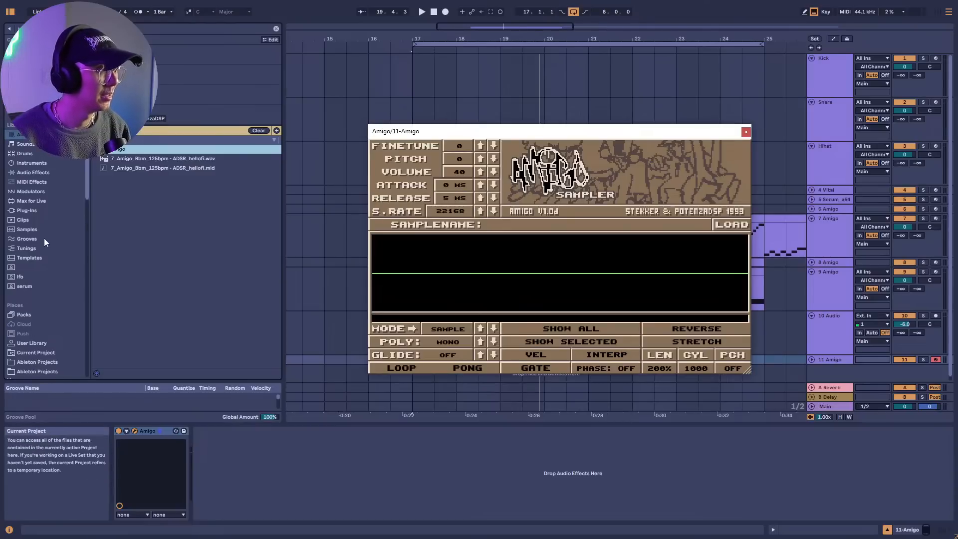
Return to the DEV Tools FINALS folder without the search and load lay_deep jungle.wav into the new Amigo sampler.
scroll(43, 229, down, 4)
click(44, 308)
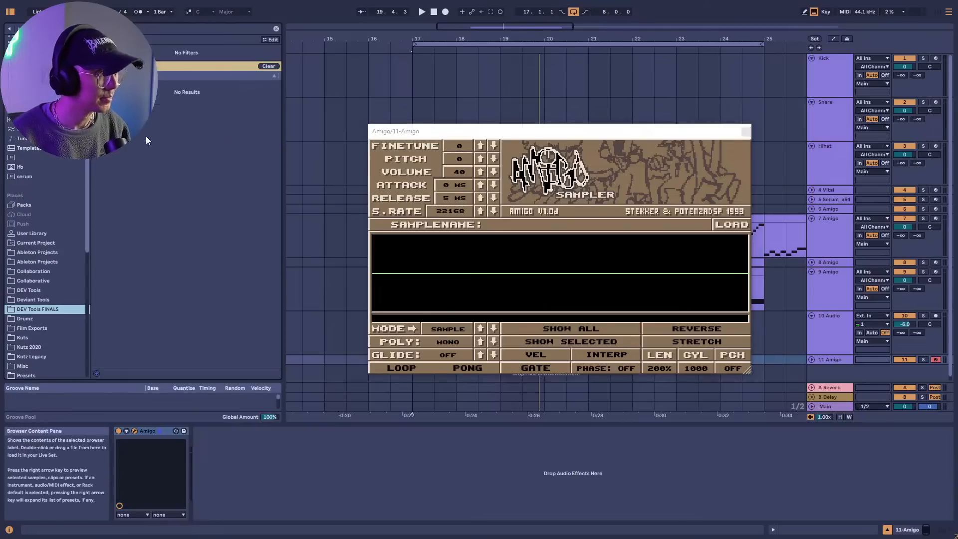
click(276, 29)
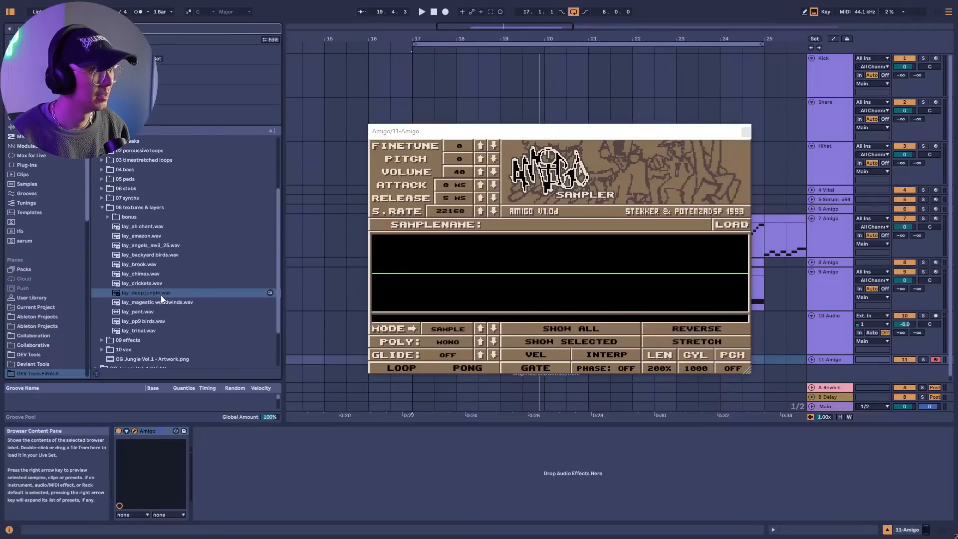
drag(145, 293, 504, 259)
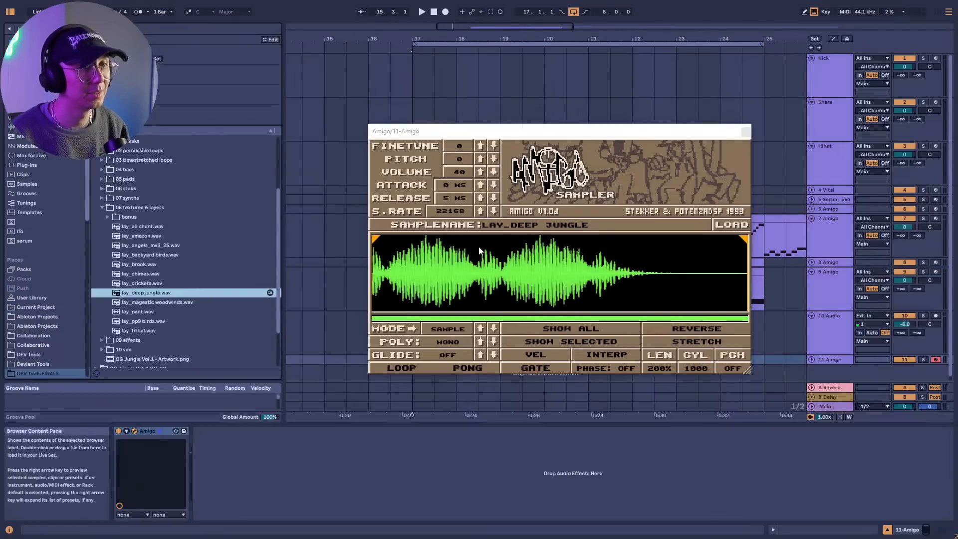
click(745, 133)
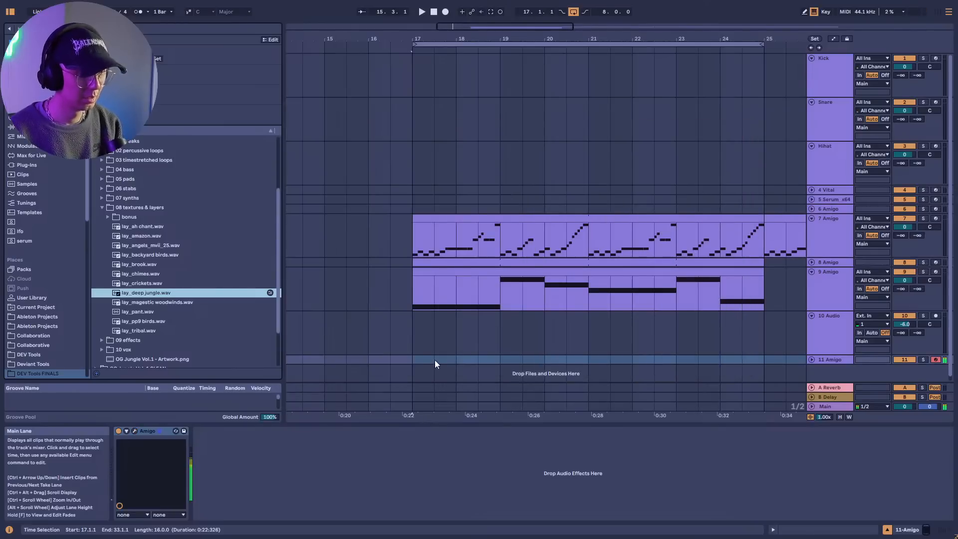
Insert an eight-bar MIDI clip at bar 17 on the 11 Amigo track and fill it with one sustained B2 note.
mouse_move(416, 362)
mouse_down()
mouse_move(767, 356)
mouse_move(462, 352)
mouse_move(421, 361)
mouse_up()
key(ctrl+l)
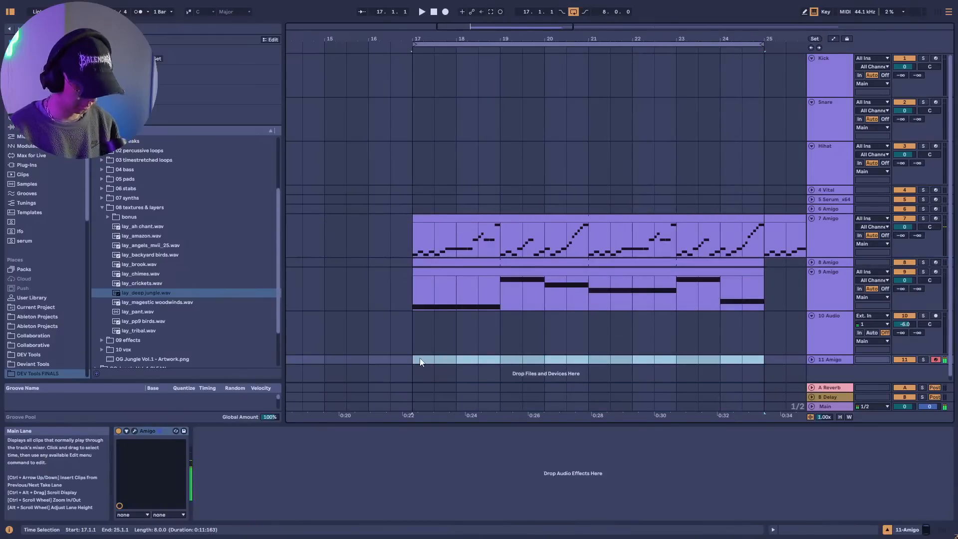
key(ctrl+shift+m)
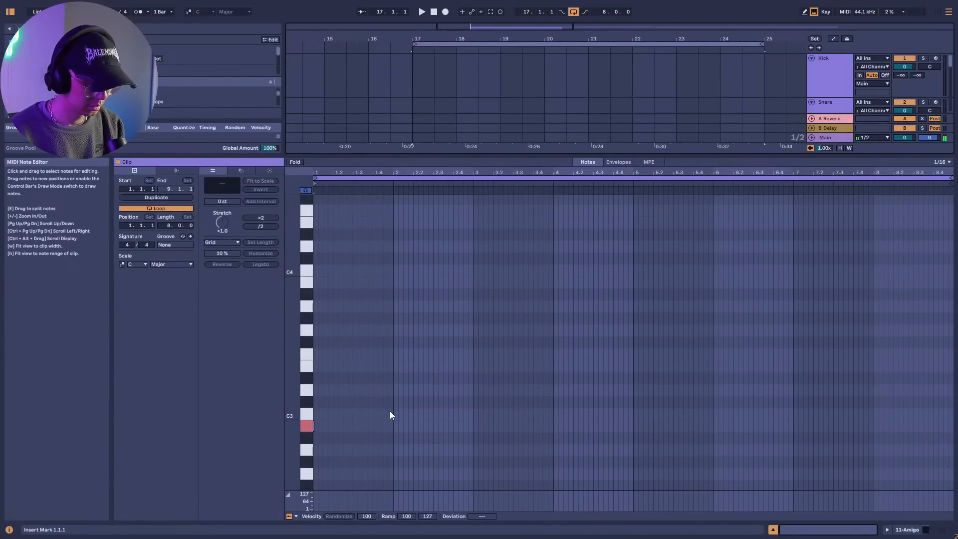
double_click(316, 426)
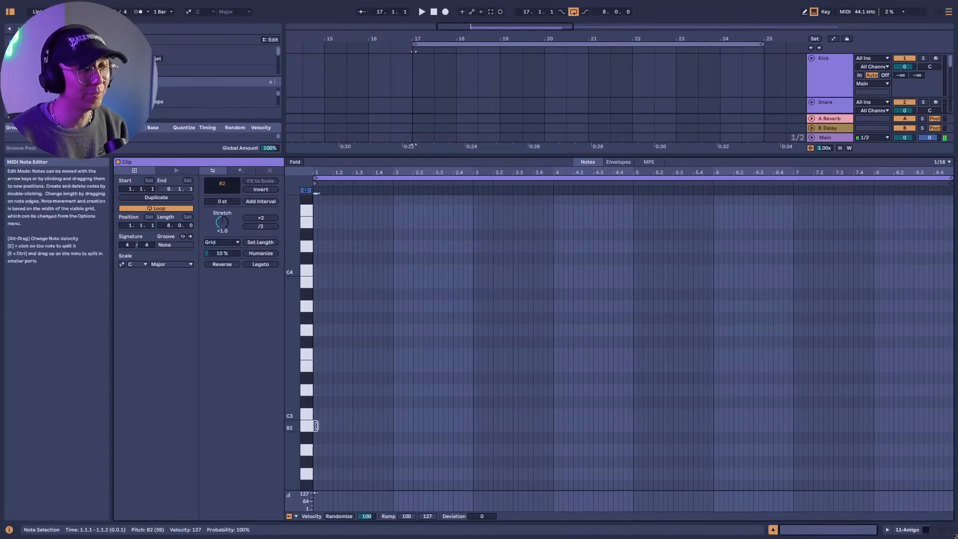
drag(322, 427, 903, 428)
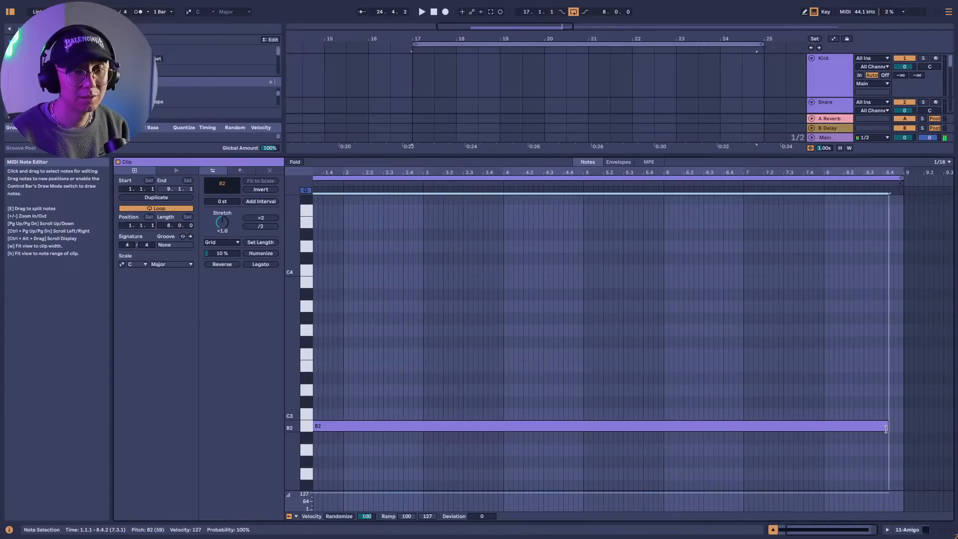
drag(642, 172, 661, 167)
key(shift+Tab)
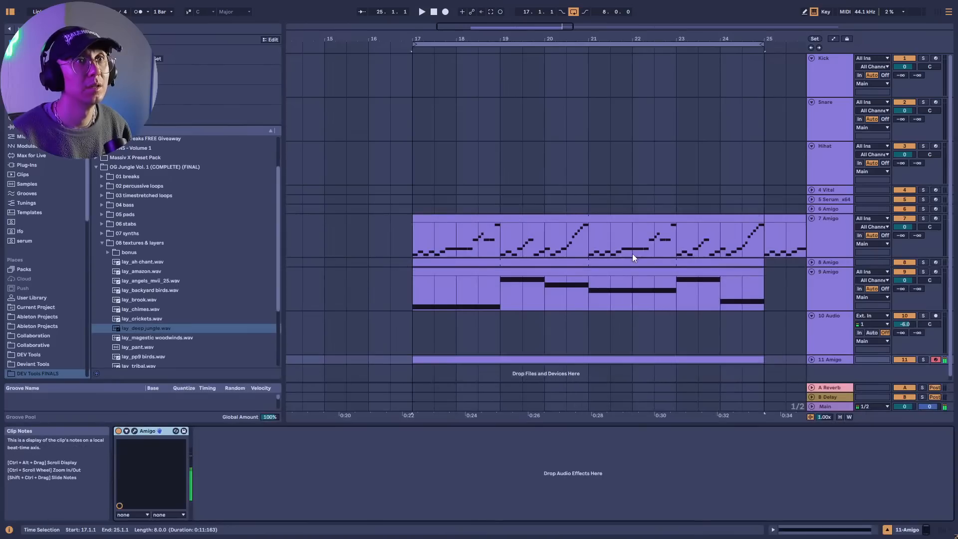
Unfold the 11 Amigo track and lower its volume to -4.7 dB during playback.
scroll(753, 346, down, 1)
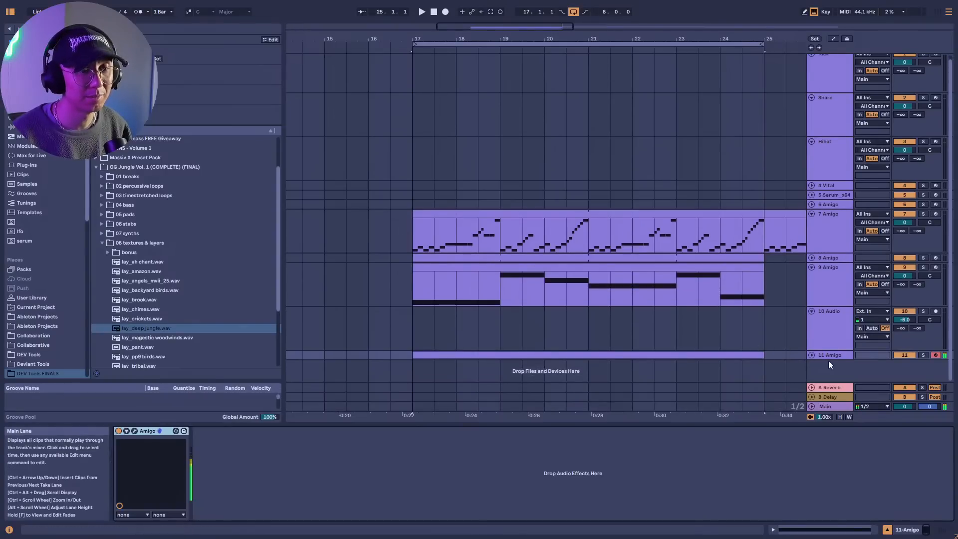
click(811, 355)
click(677, 346)
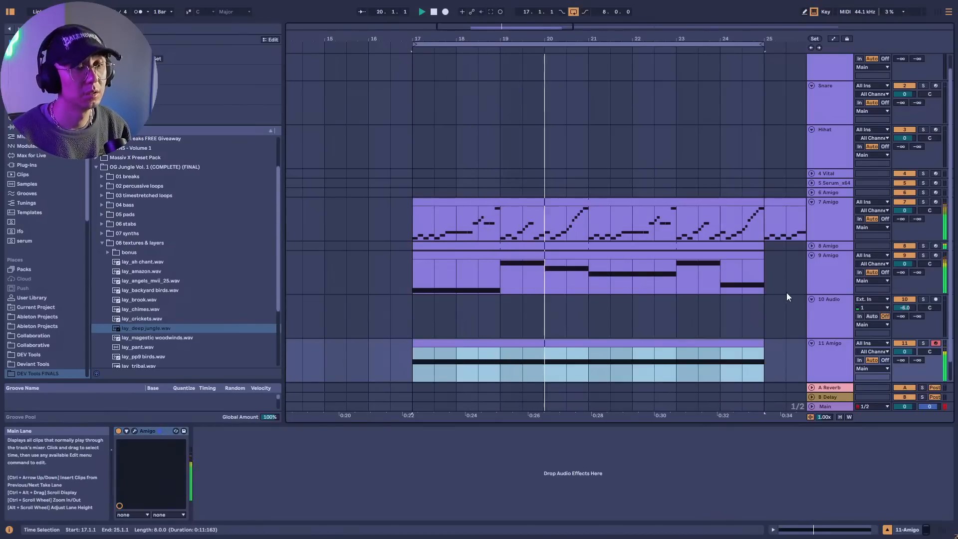
drag(905, 351, 905, 362)
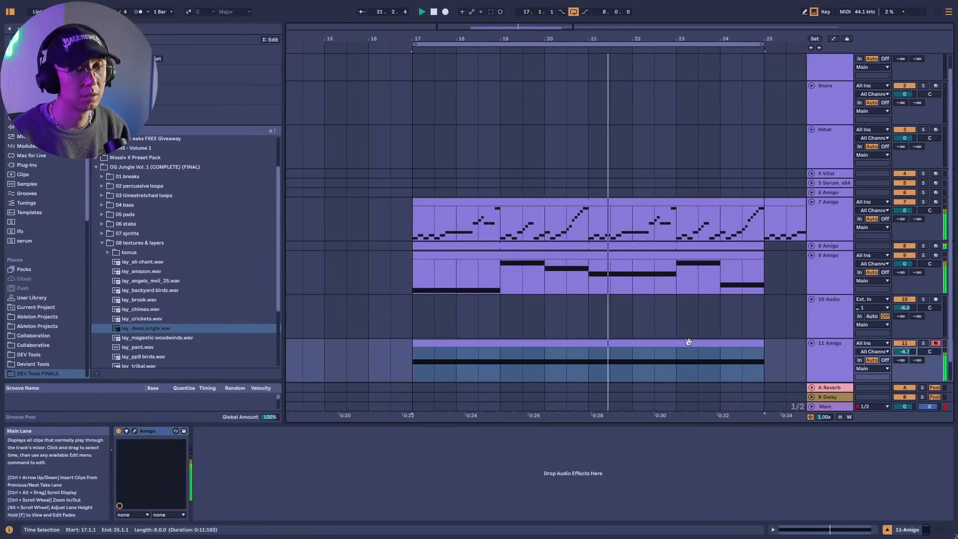
double_click(689, 342)
click(409, 400)
key(space)
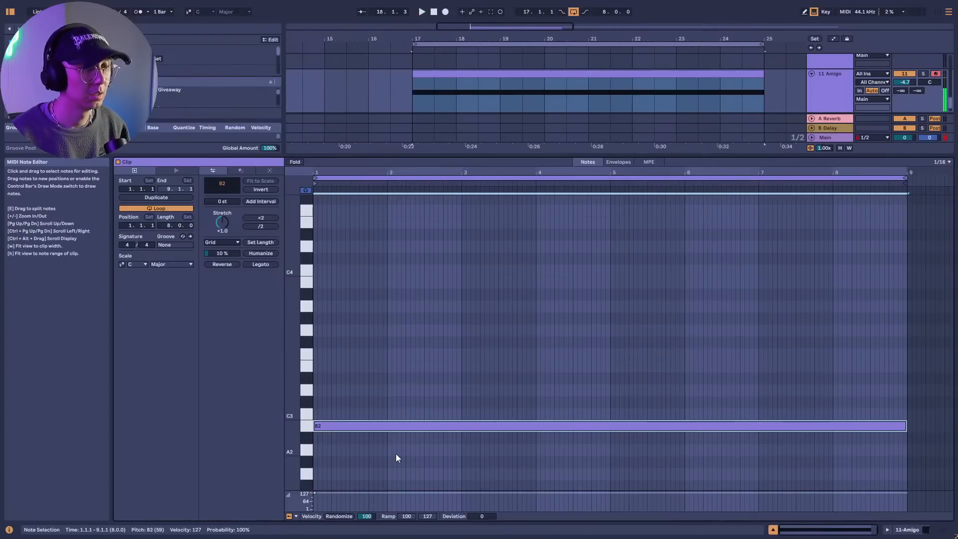
key(shift+Tab)
Audition the loop while lowering the 11 Amigo sampler's sample rate stepwise to 4143.
key(space)
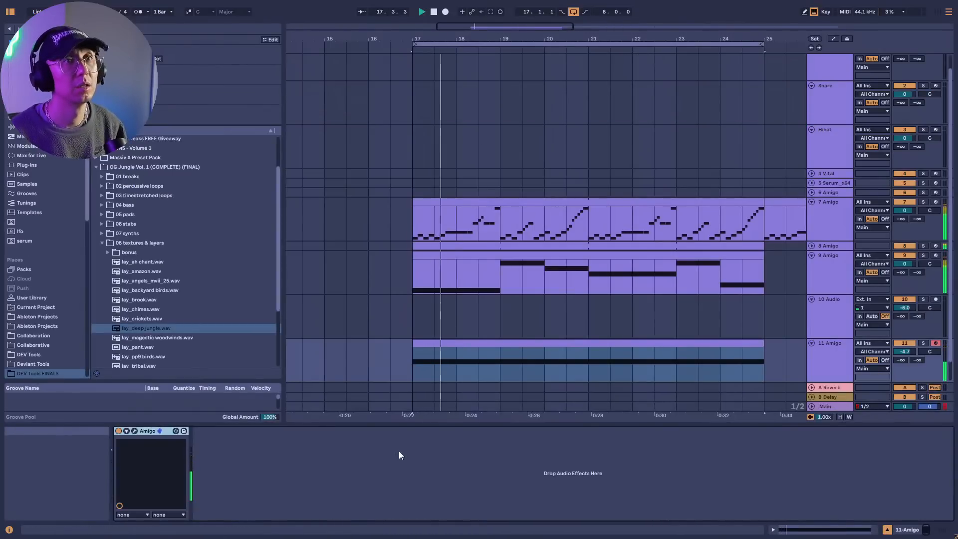
click(134, 432)
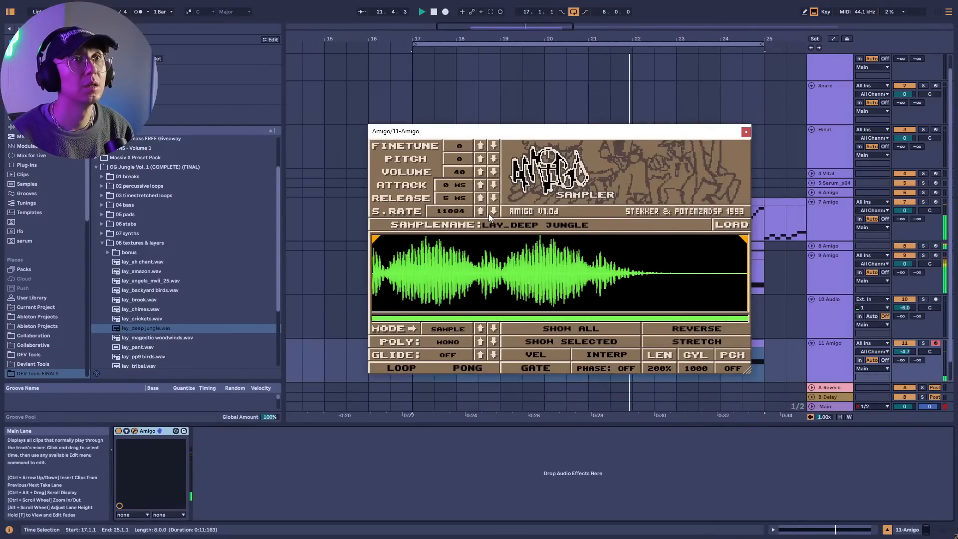
click(489, 214)
click(489, 214)
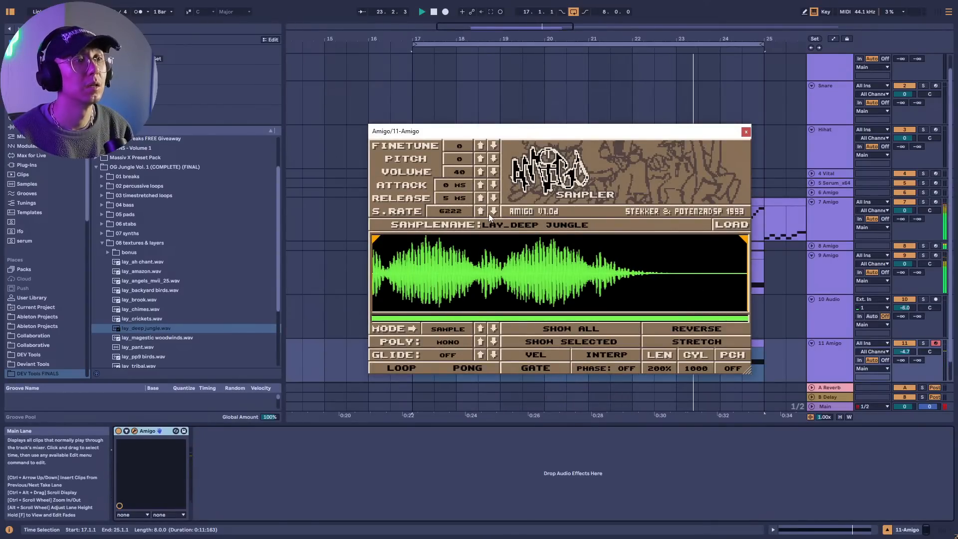
click(490, 213)
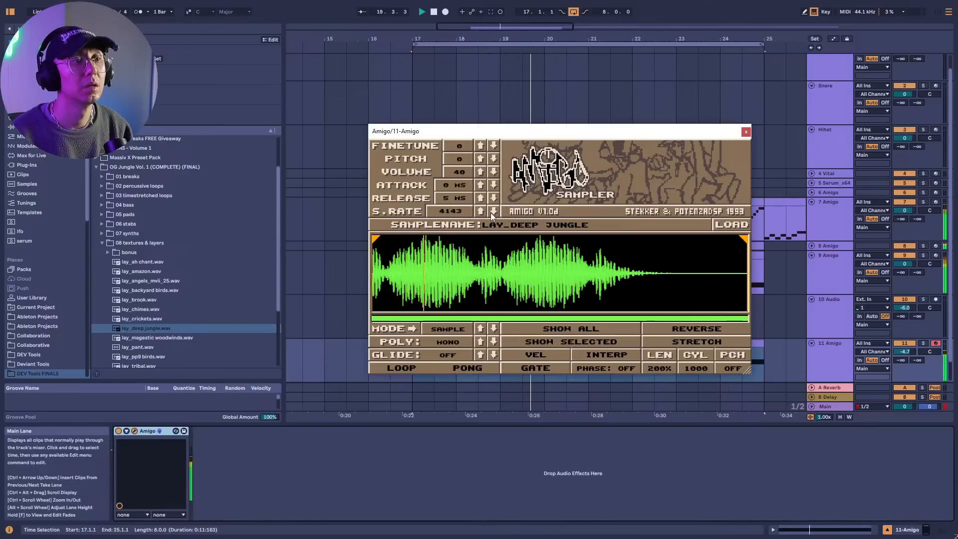
key(space)
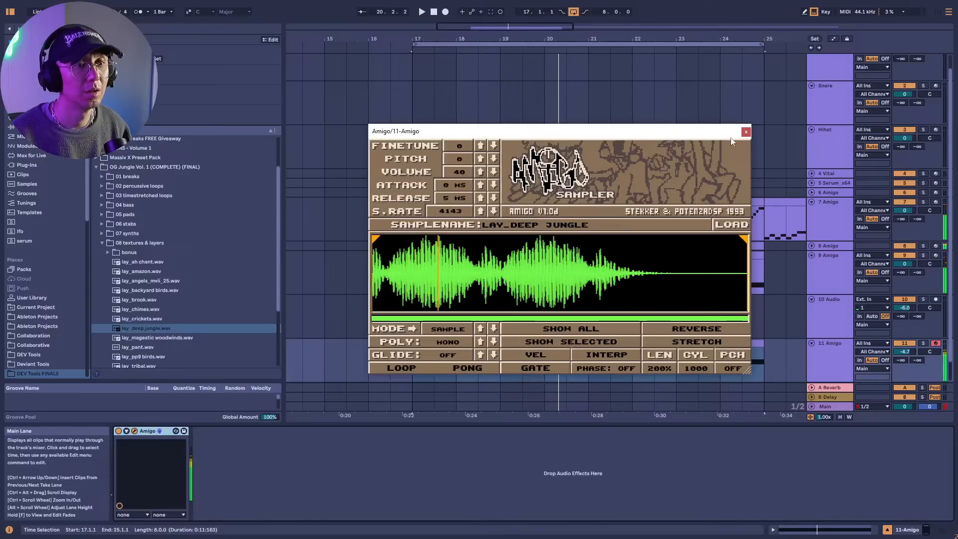
Solo the 11 Amigo track and audition it with the sampler's sample rate set to 22168.
click(923, 343)
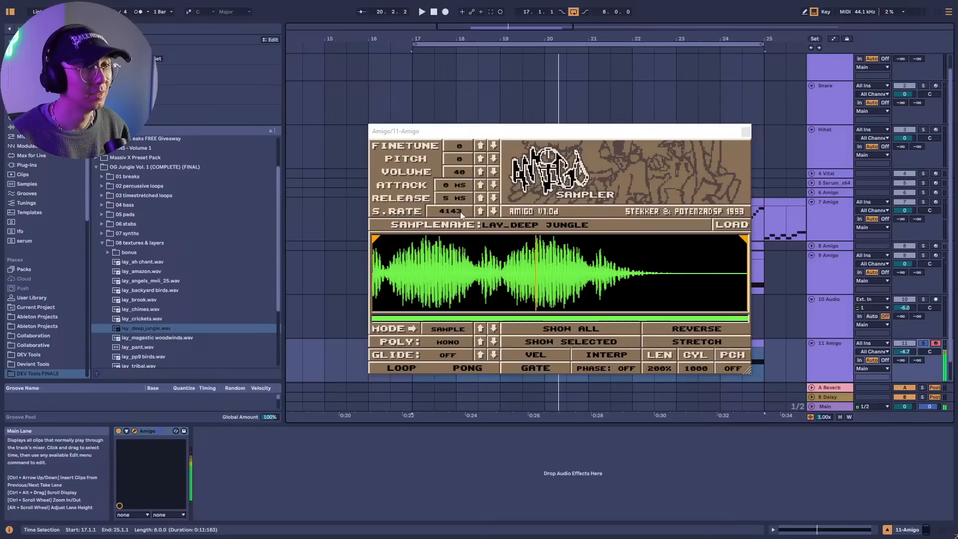
drag(452, 211, 451, 189)
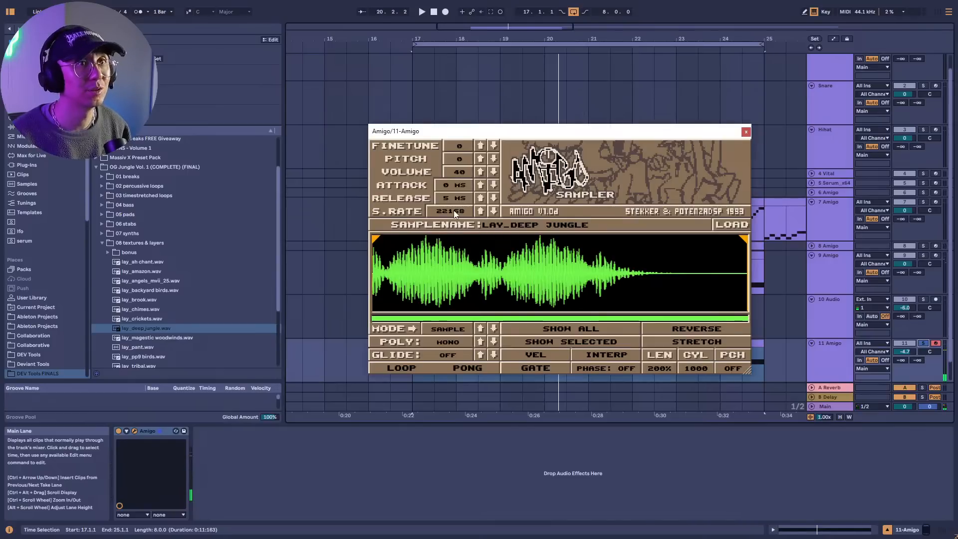
key(space)
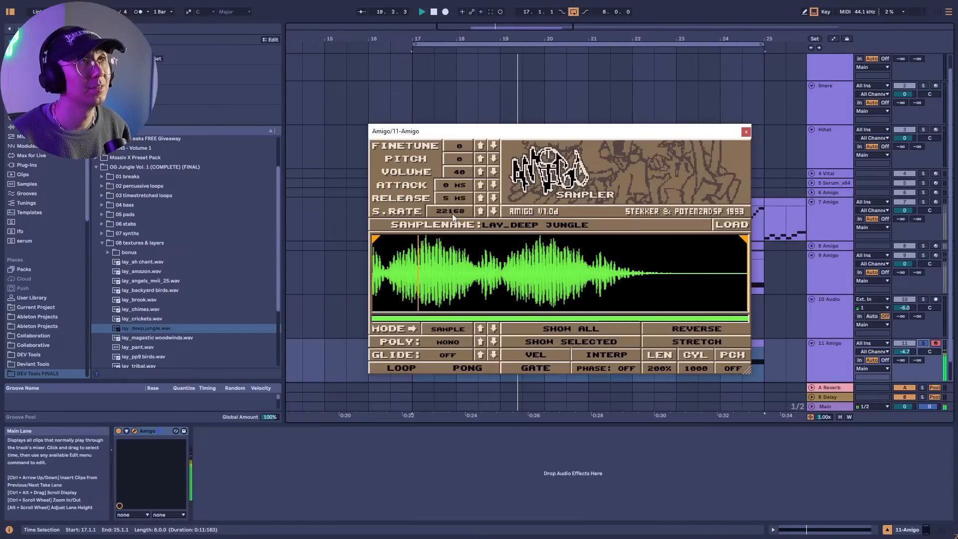
key(space)
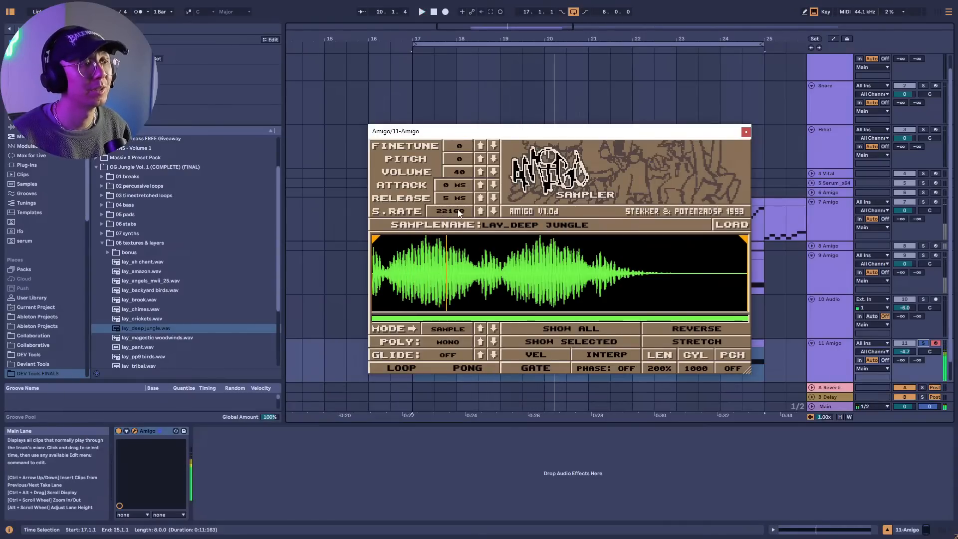
Set the 11 Amigo sampler's sample rate back to 4143 and unsolo the track.
drag(459, 213, 459, 250)
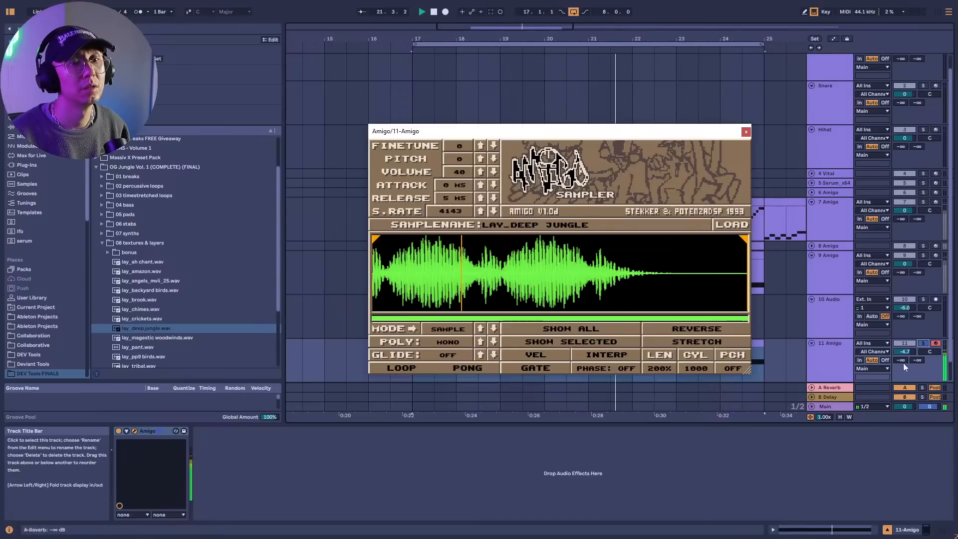
click(923, 343)
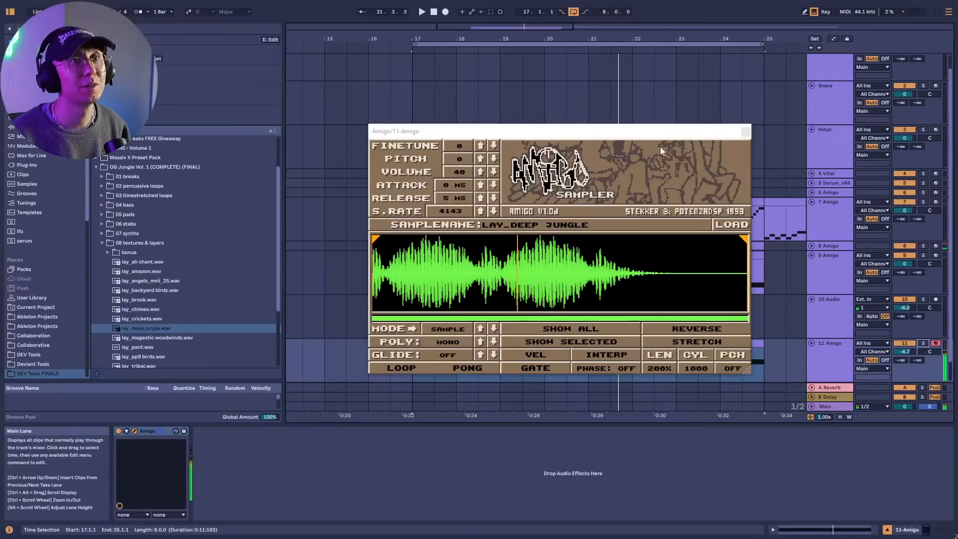
drag(725, 136, 696, 136)
Lower the 11 Amigo track's volume to -9.0 dB during playback and close its sampler window.
key(space)
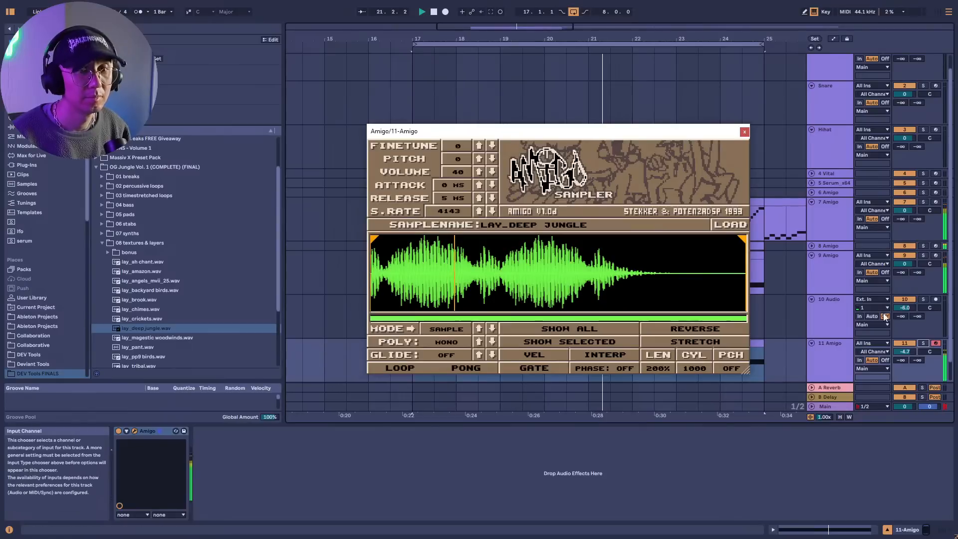
drag(904, 351, 905, 355)
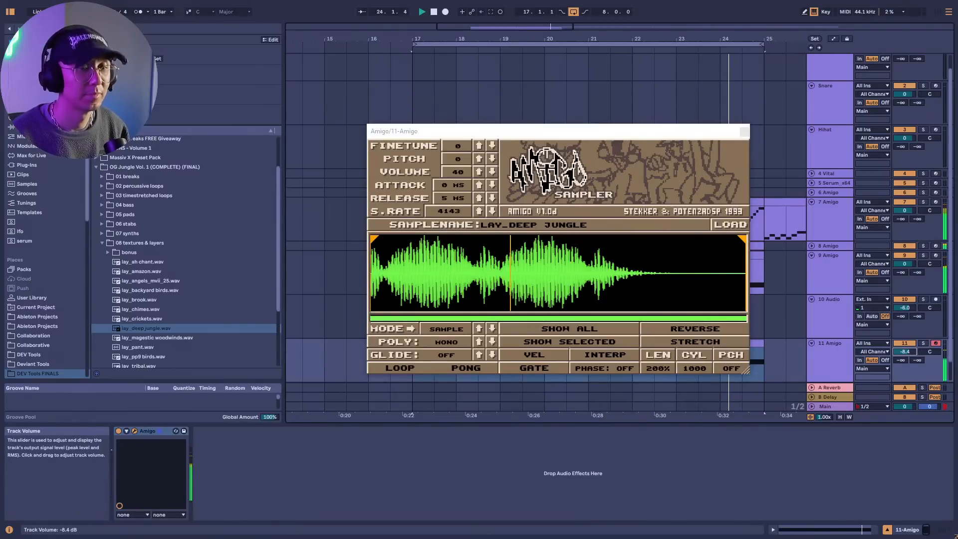
drag(905, 352, 905, 354)
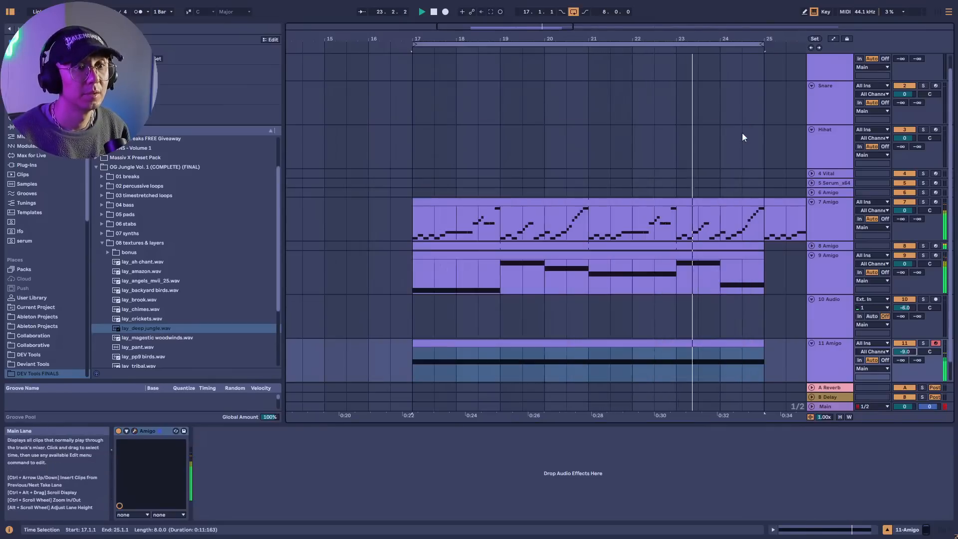
click(744, 131)
Solo the 7 Amigo track, find the FreeClip plug-in and insert it after Pro-Q 3.
click(832, 218)
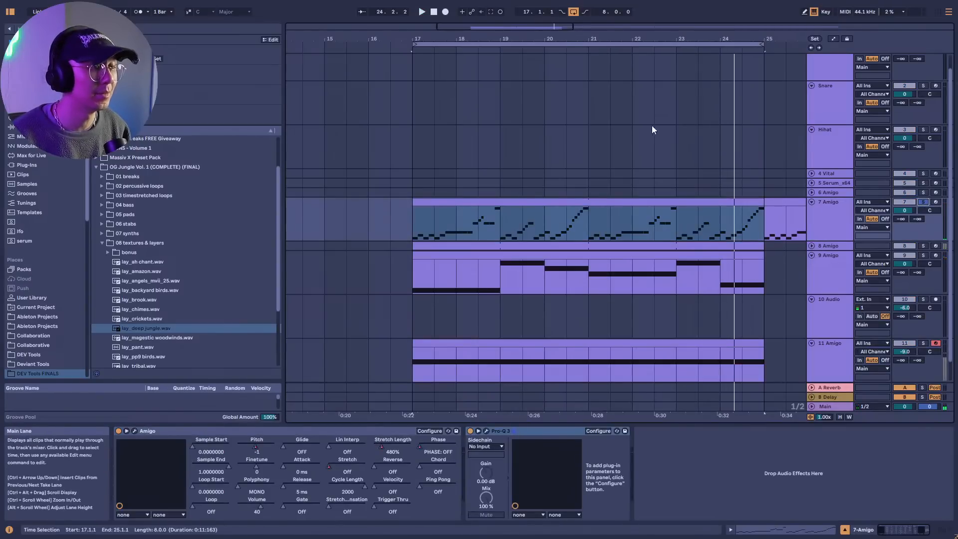
click(278, 172)
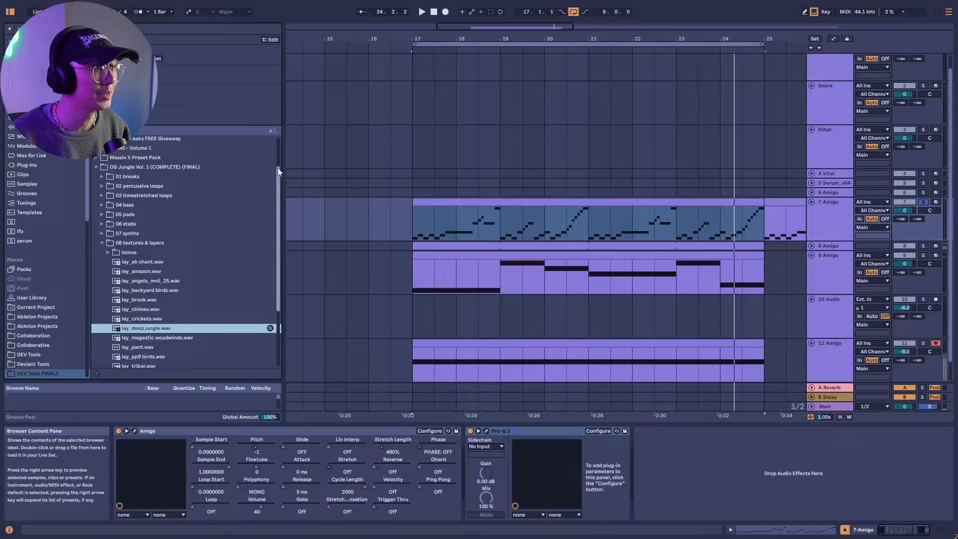
click(27, 165)
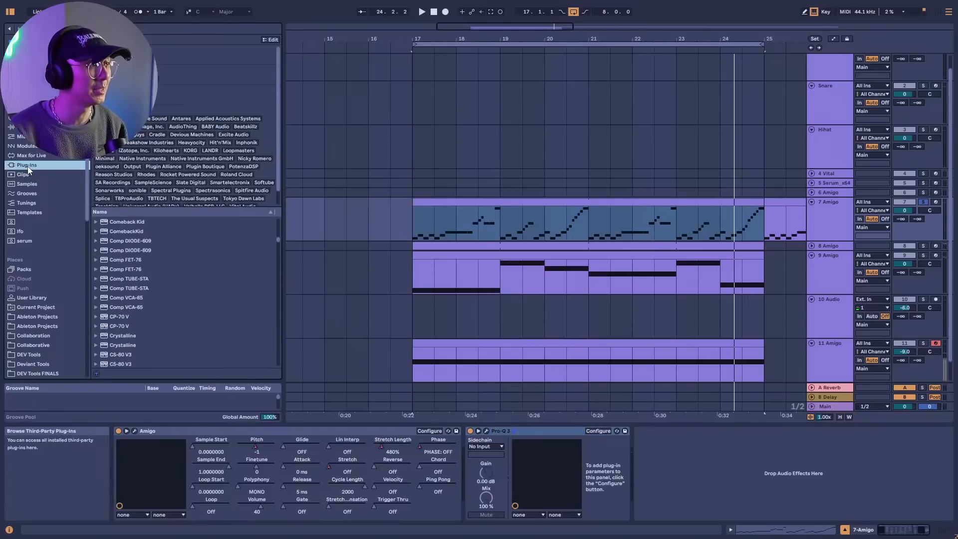
key(ctrl+f)
text(free)
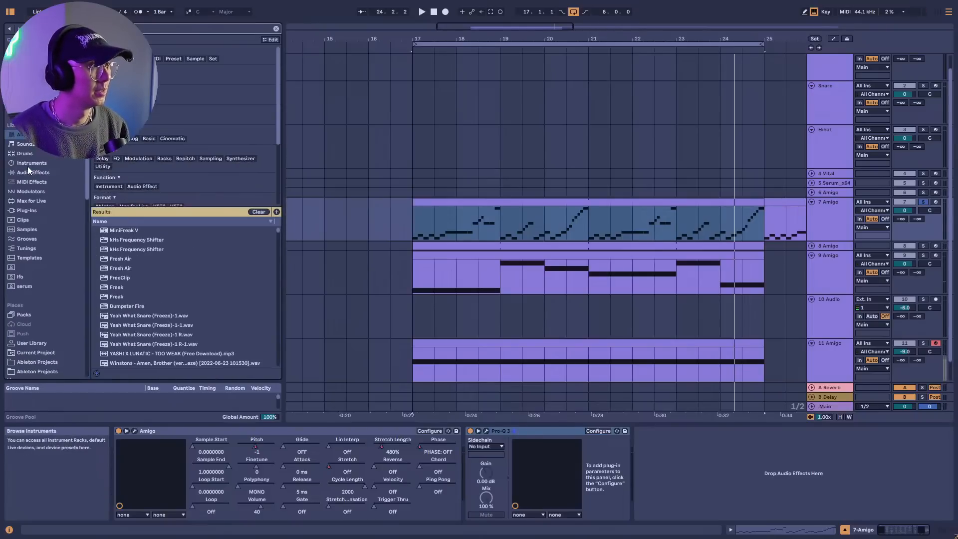
drag(125, 232, 702, 457)
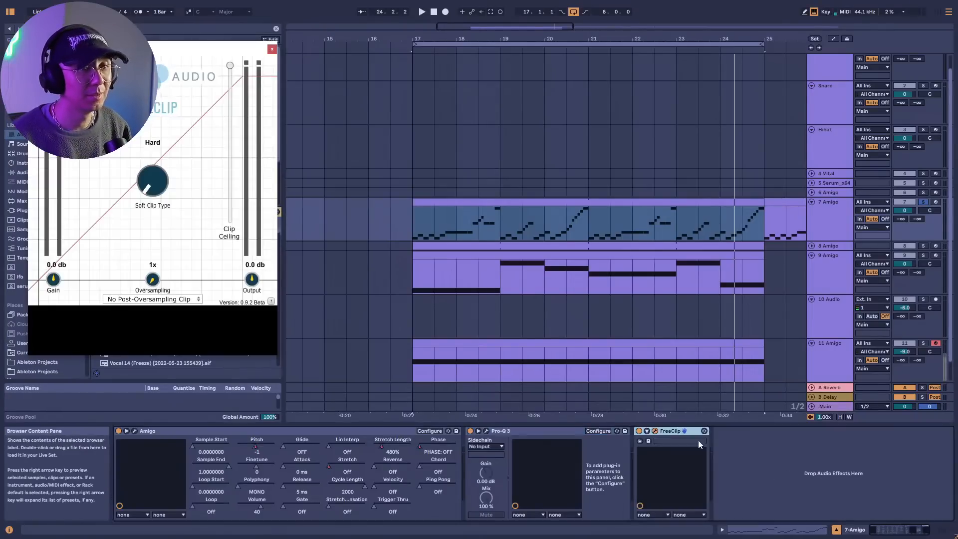
Raise FreeClip's gain to 9.8 dB and lower its clip ceiling slightly during playback, finishing with 7 Amigo unsoloed.
key(space)
drag(172, 51, 444, 82)
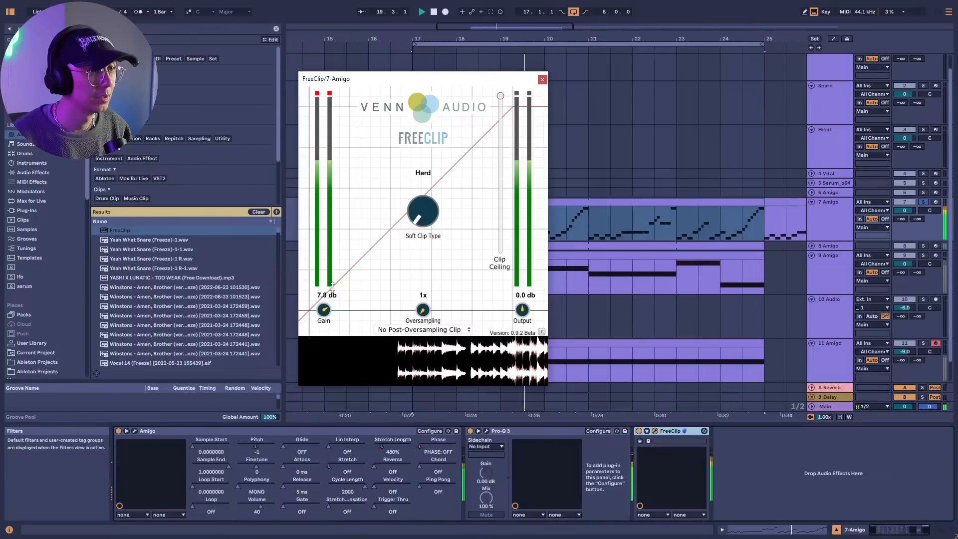
drag(332, 272, 333, 265)
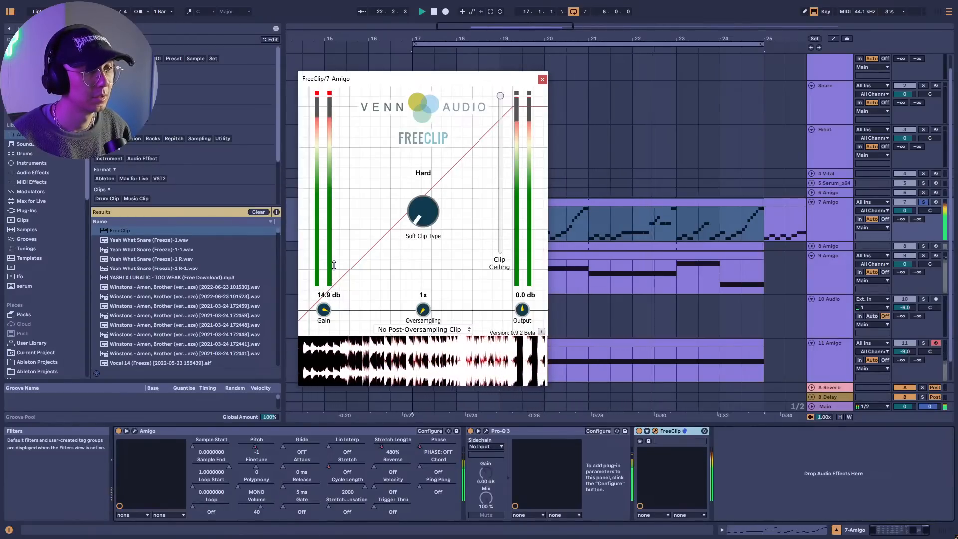
drag(501, 100, 500, 115)
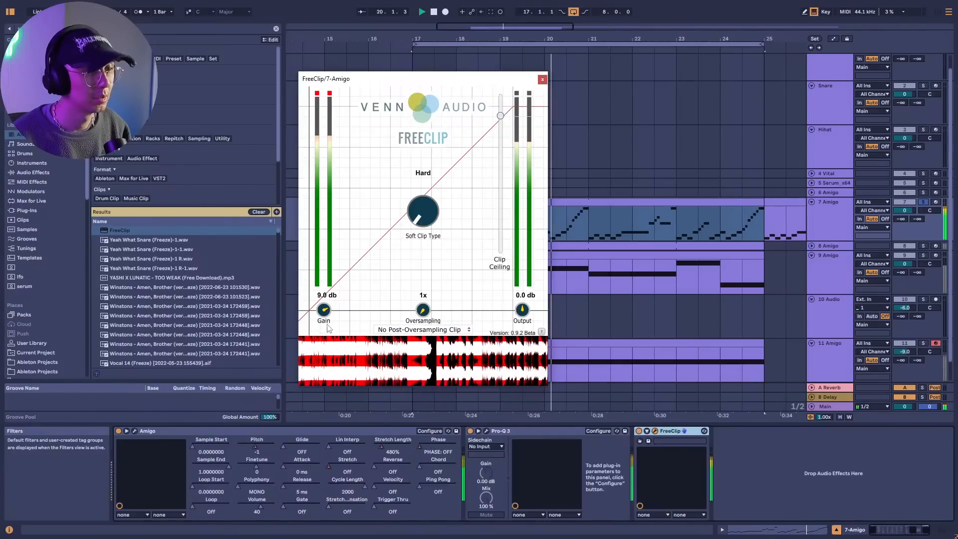
mouse_move(501, 115)
mouse_down()
mouse_move(502, 96)
mouse_move(507, 114)
mouse_up()
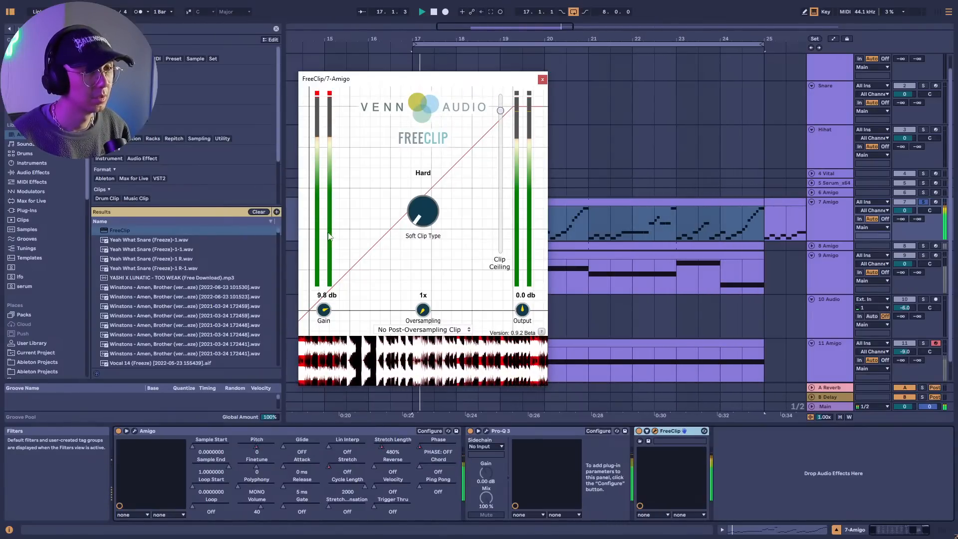
click(542, 79)
click(922, 203)
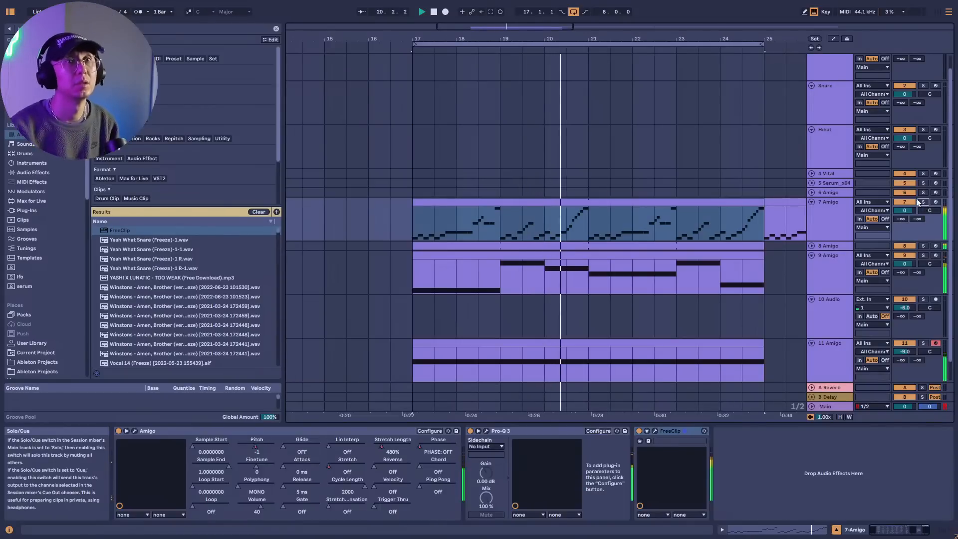
Open the 11 Amigo sampler and review its low-rate deep jungle sample while the loop plays.
scroll(815, 344, down, 2)
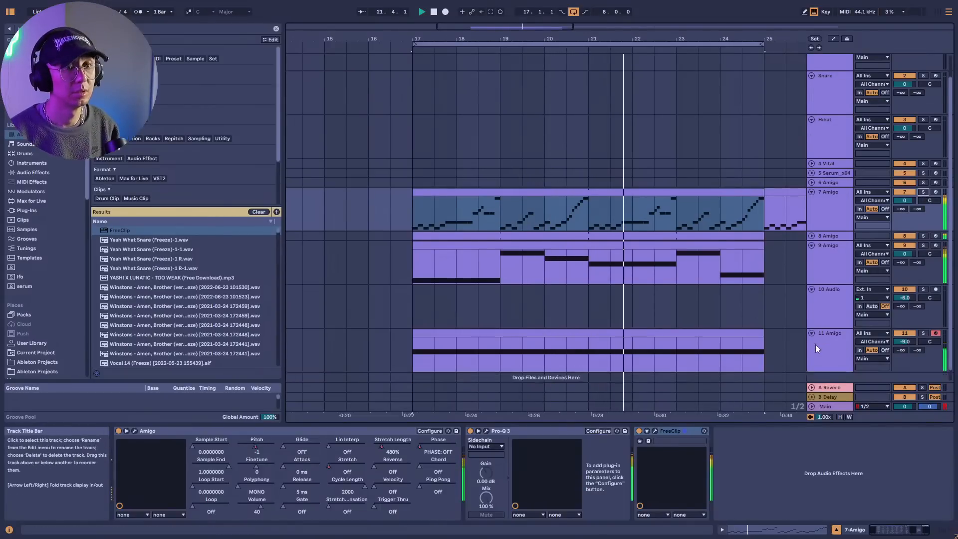
click(822, 343)
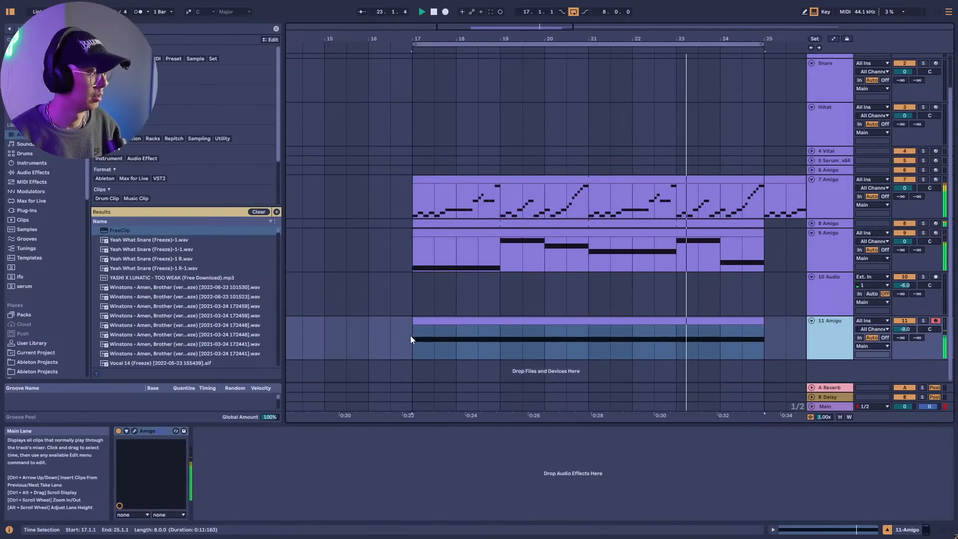
click(134, 430)
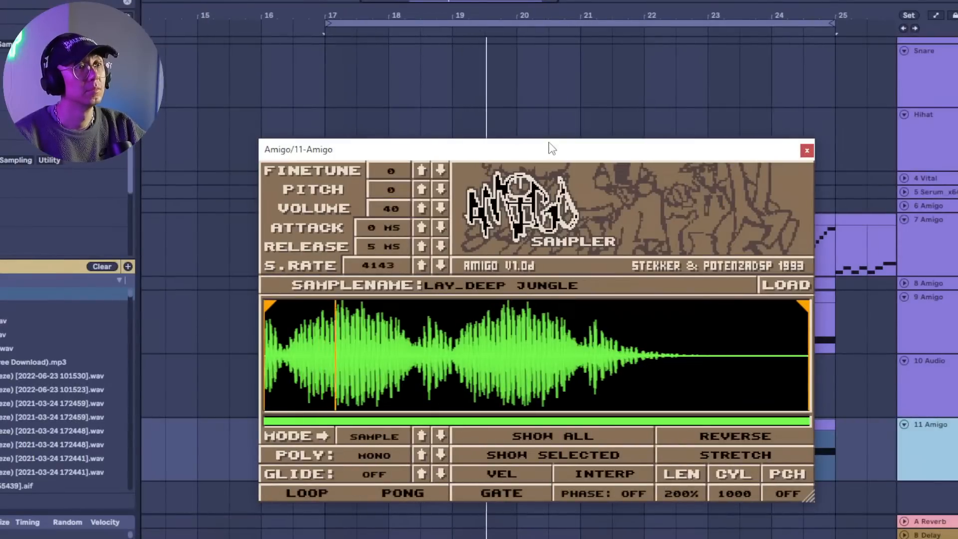
drag(550, 150, 559, 85)
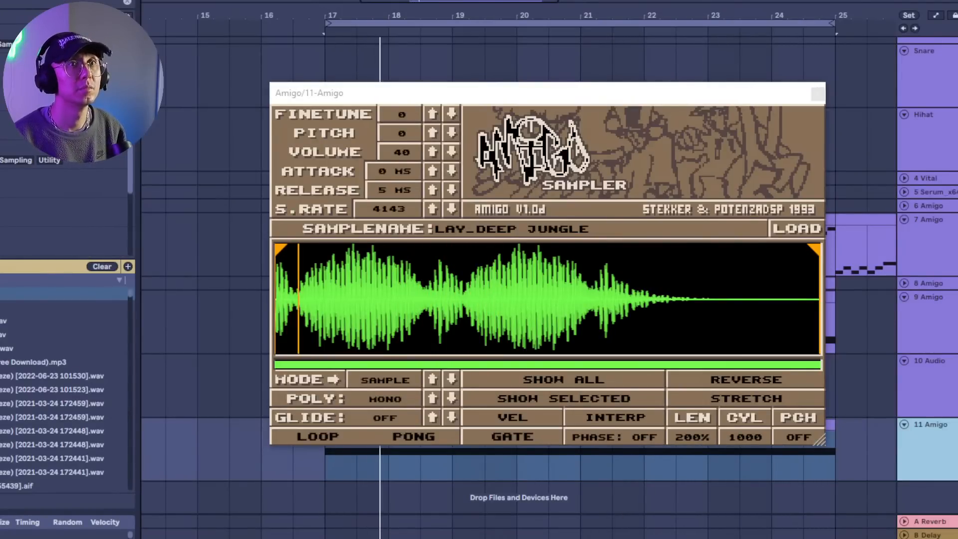
click(818, 94)
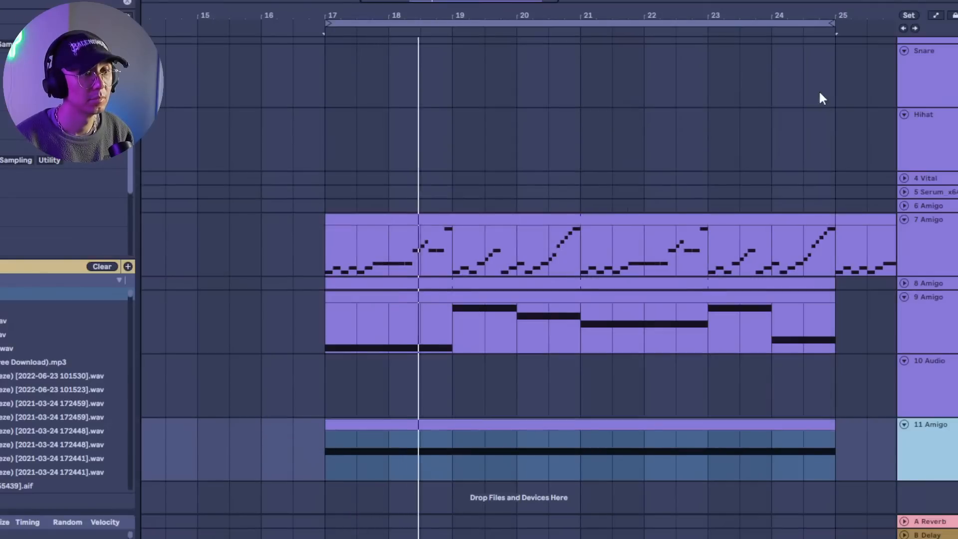
Duplicate bars 17 to 25 of tracks 7 Amigo through 11 Amigo so the copy starts at bar 25.
click(325, 403)
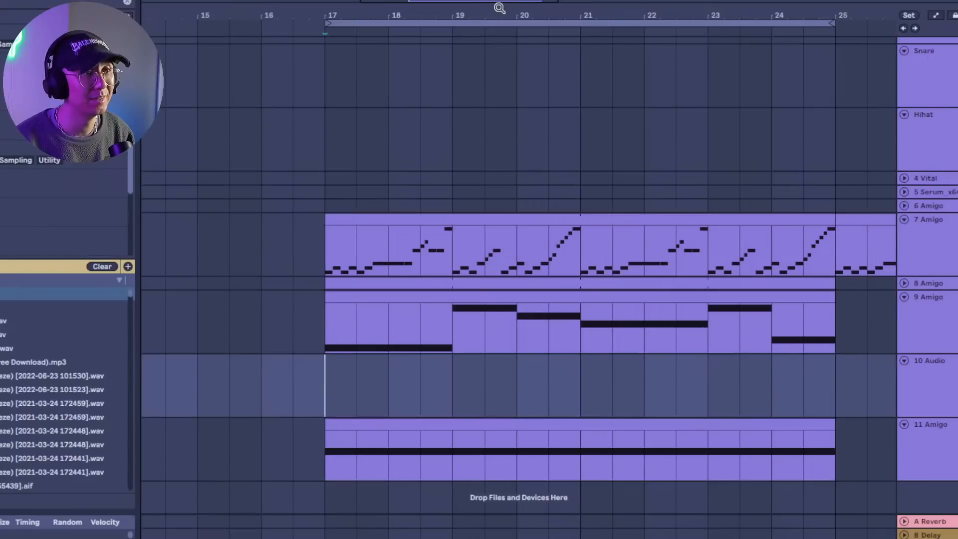
drag(501, 6, 500, 0)
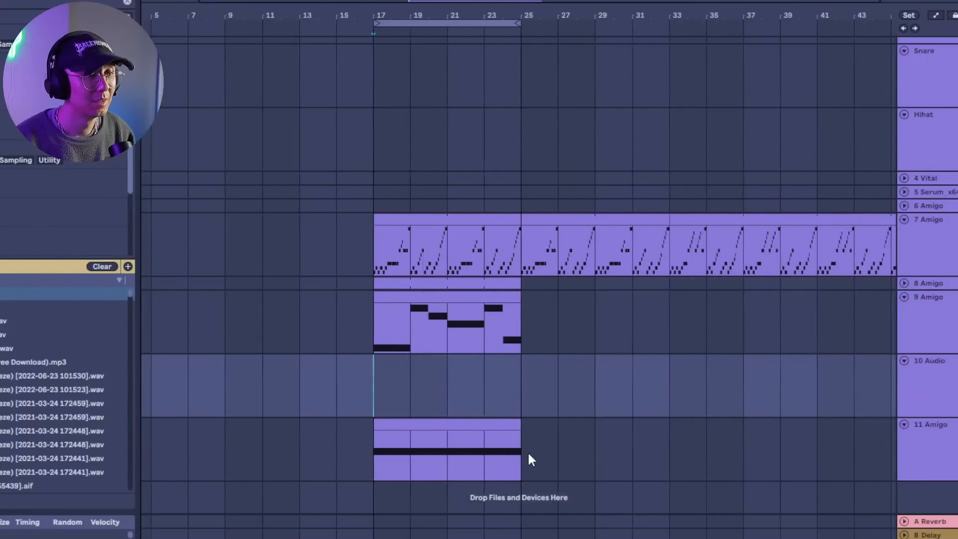
drag(525, 457, 390, 223)
key(ctrl+d)
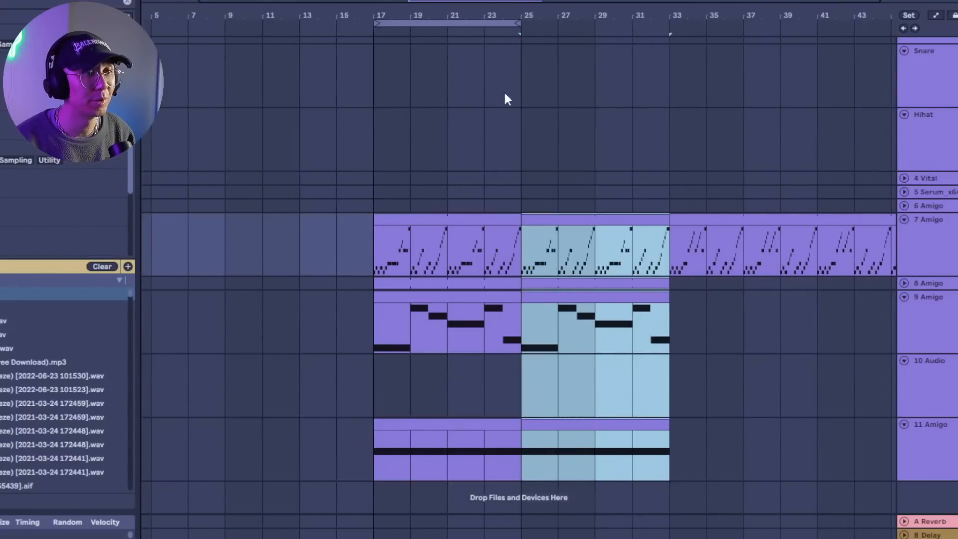
Extend the loop region to cover bars 17 to 33.
drag(461, 26, 634, 30)
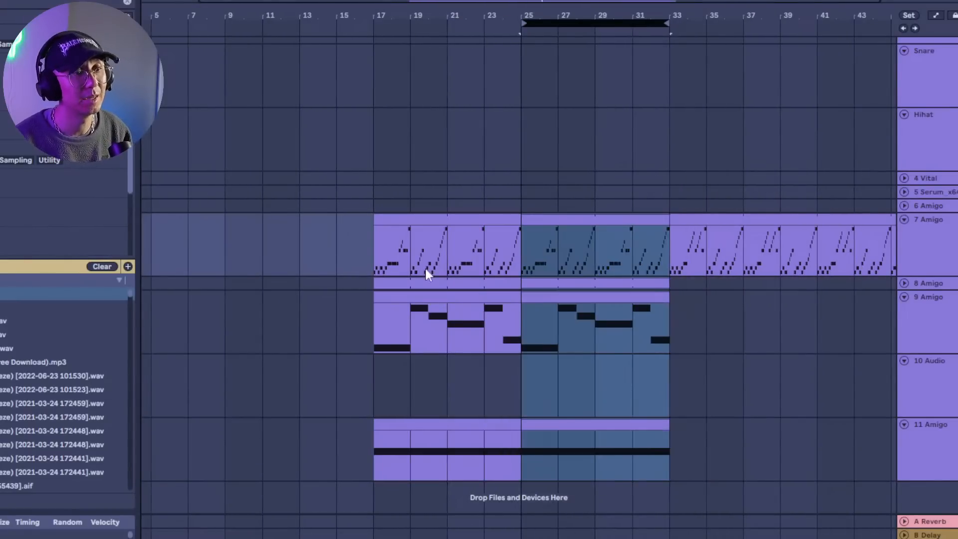
drag(370, 242, 610, 243)
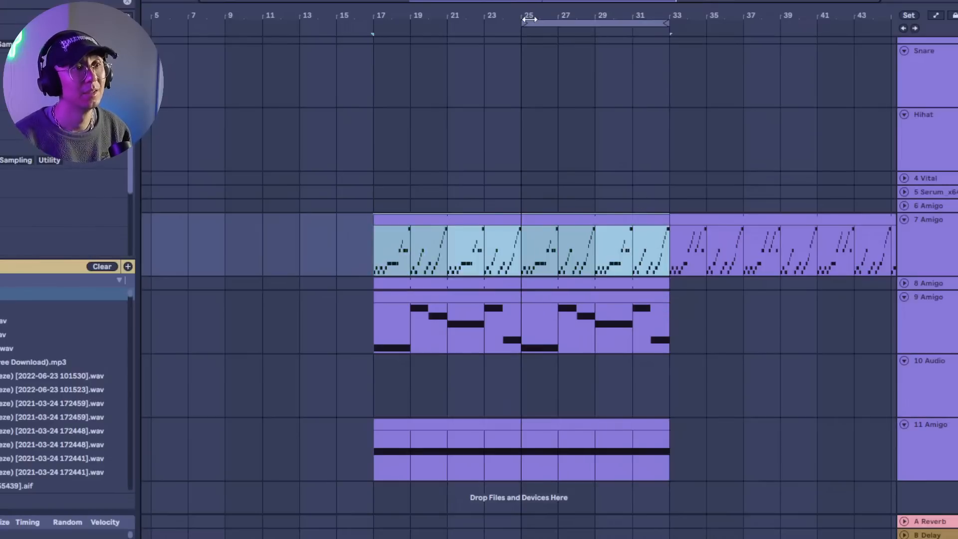
drag(529, 19, 376, 22)
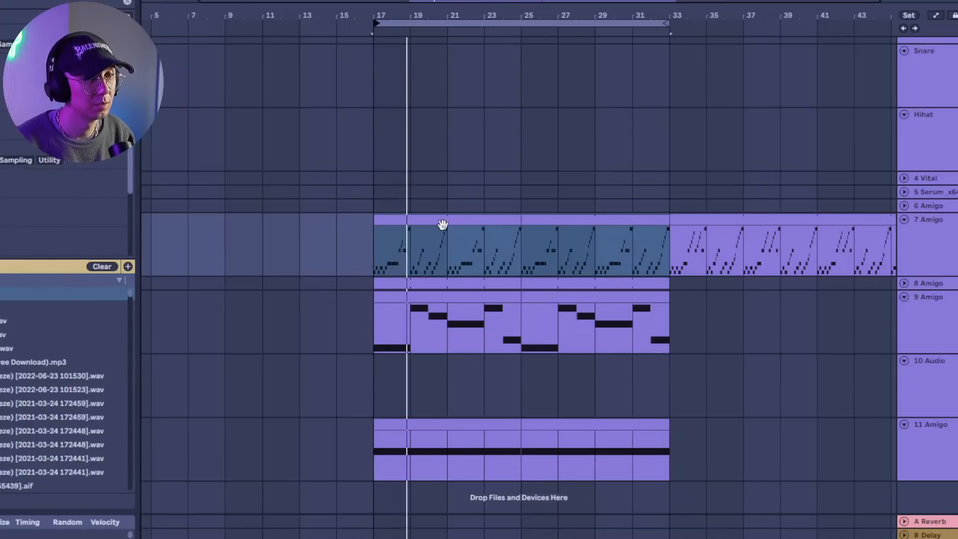
Show the automation lanes and copy 7 Amigo's Phase automation from bars 17 to 19 to bar 21.
click(936, 16)
scroll(617, 380, down, 5)
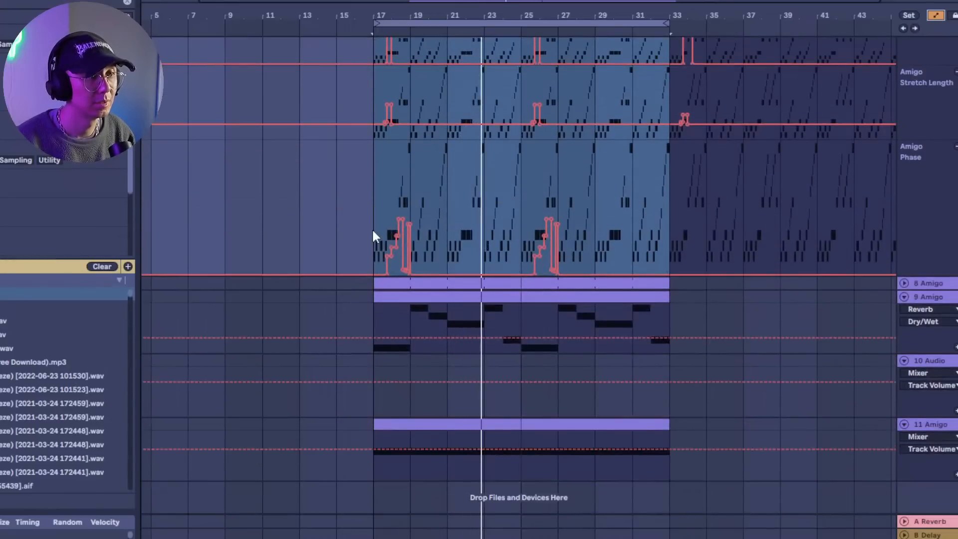
key(space)
drag(372, 229, 409, 232)
key(ctrl+c)
click(446, 226)
key(ctrl+v)
scroll(442, 195, up, 2)
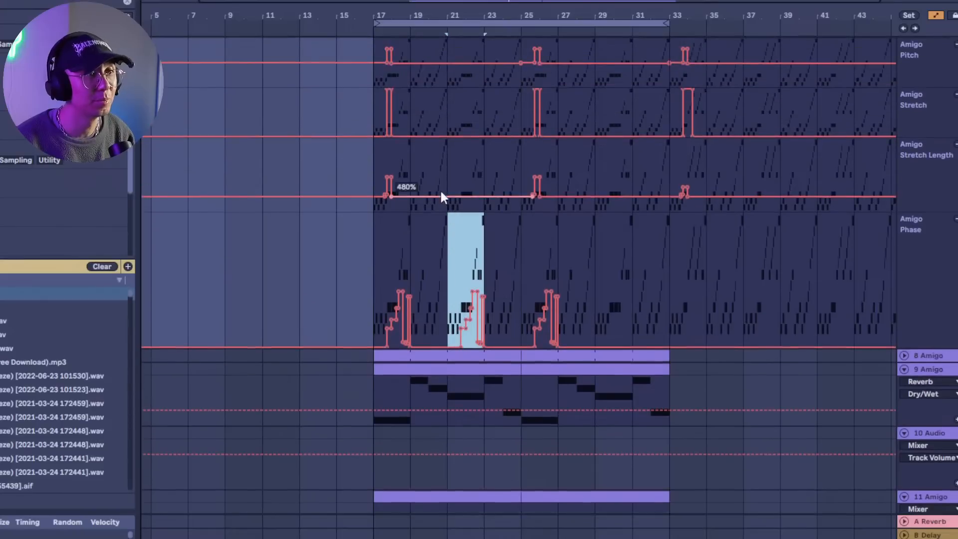
Copy 7 Amigo's Pitch, Stretch and Stretch Length automation from bars 17 to 19 to bar 21.
scroll(379, 70, up, 2)
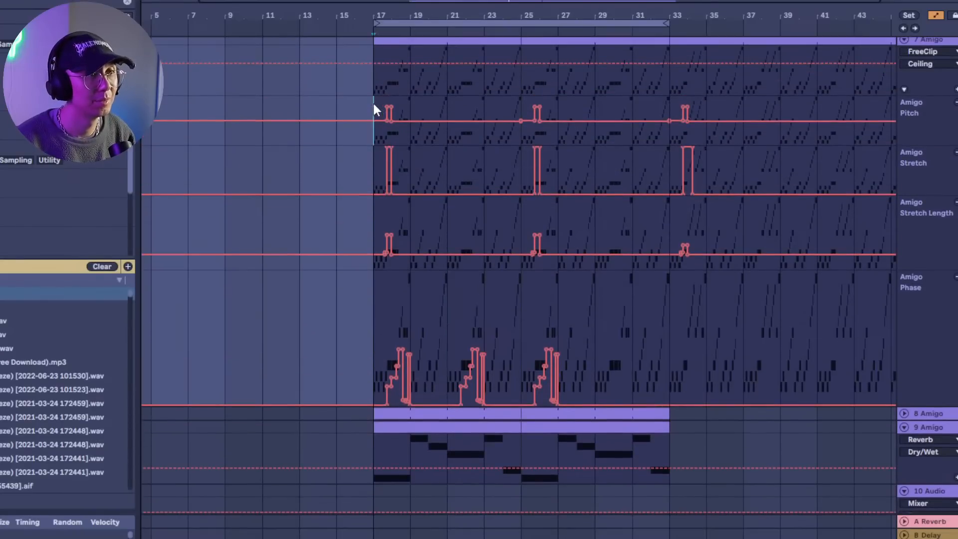
drag(375, 103, 406, 249)
key(ctrl+c)
click(446, 104)
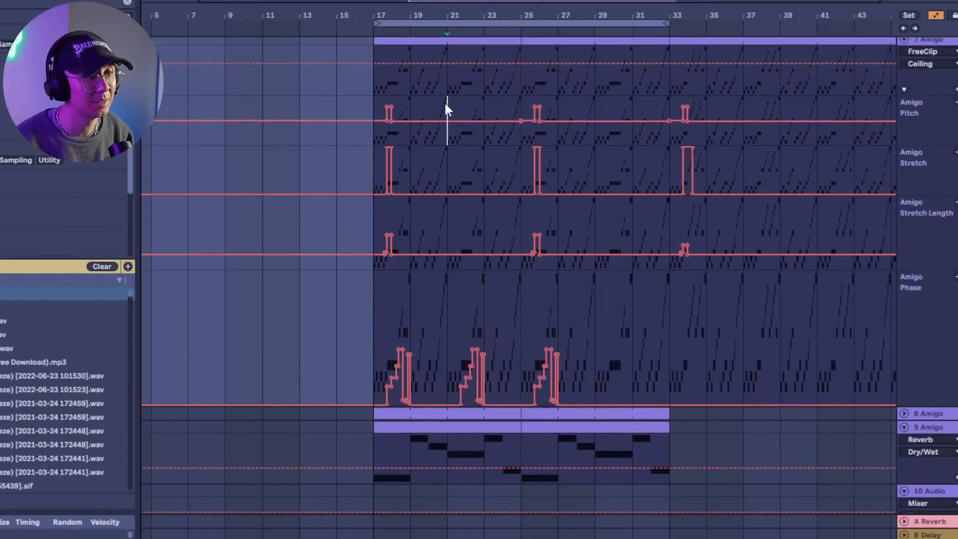
key(ctrl+v)
scroll(464, 351, up, 3)
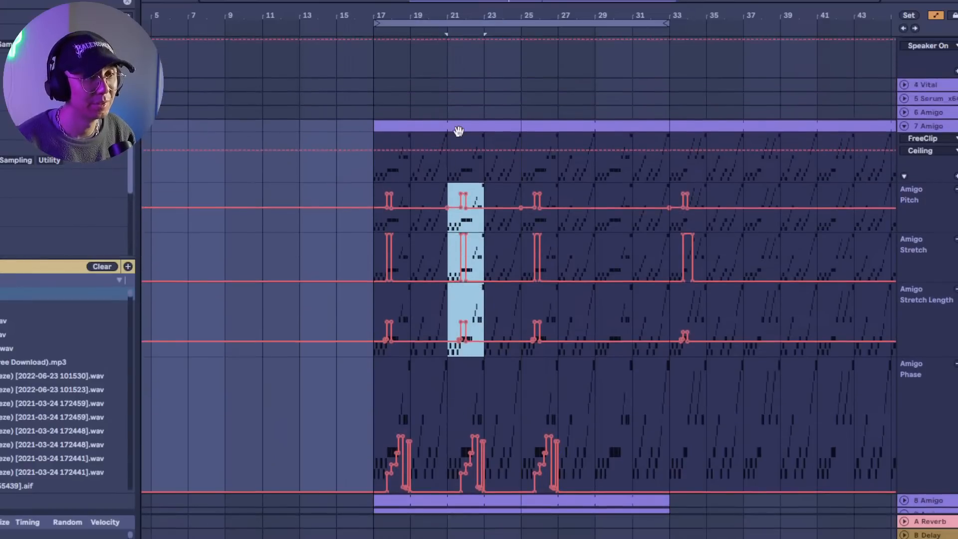
Audition the pasted automation around bars 21 and 22 and open the 7 Amigo clip's notes.
key(space)
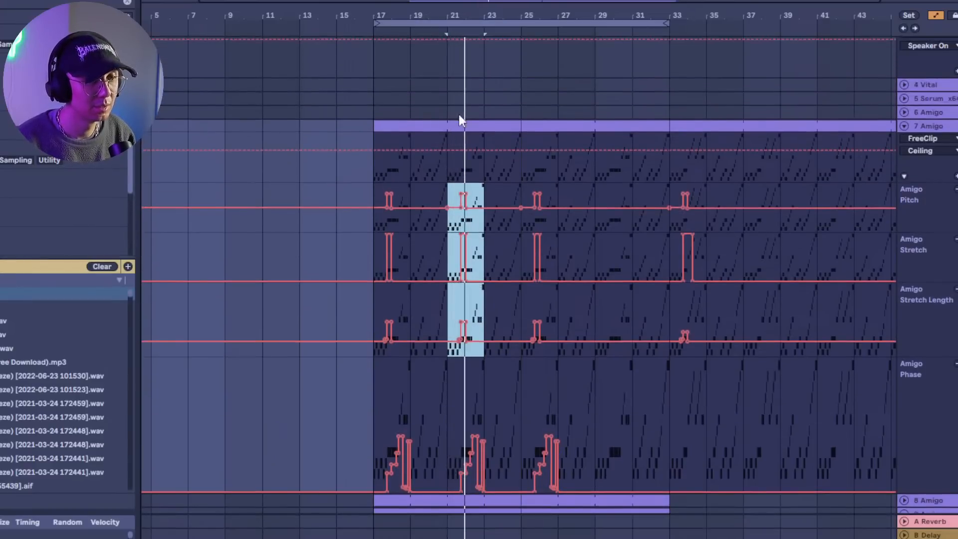
drag(463, 15, 464, 89)
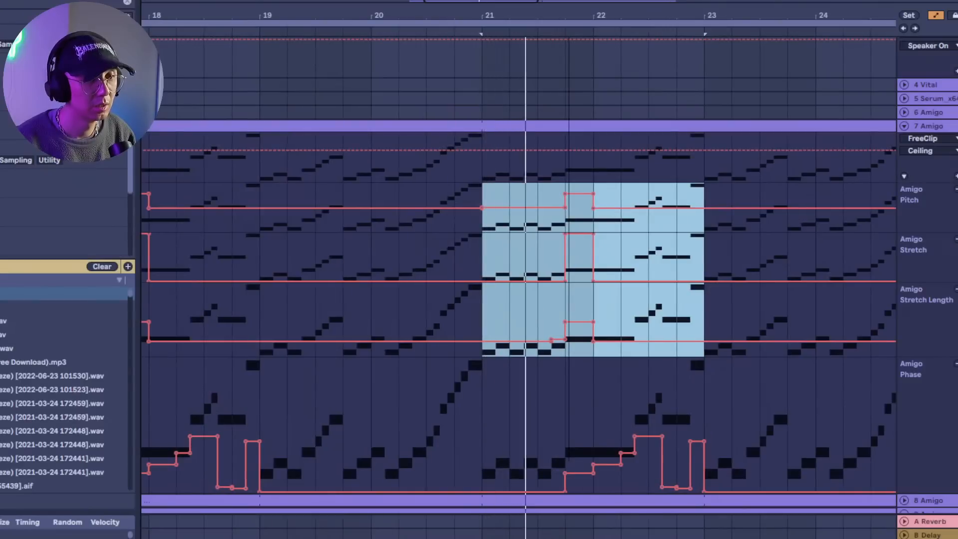
key(space)
key(space)
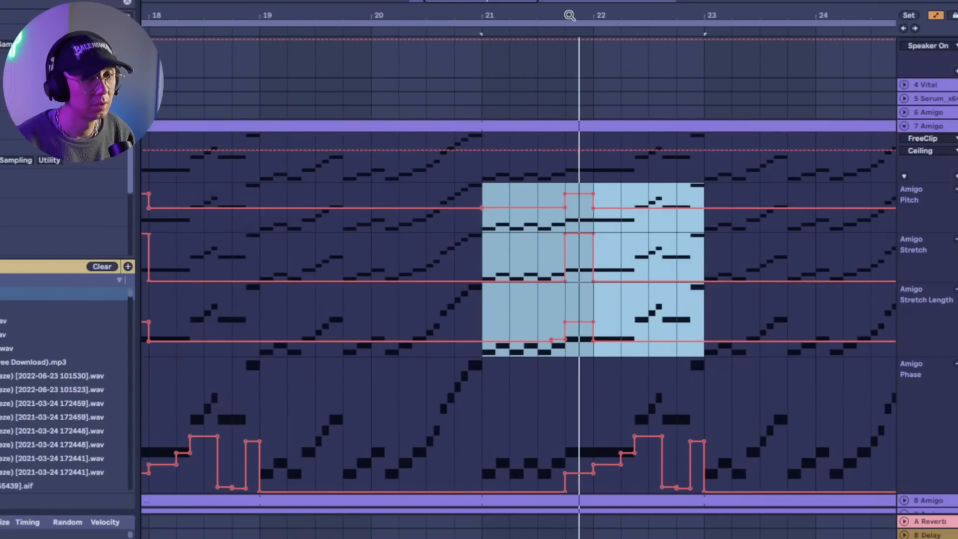
key(space)
key(space)
double_click(537, 124)
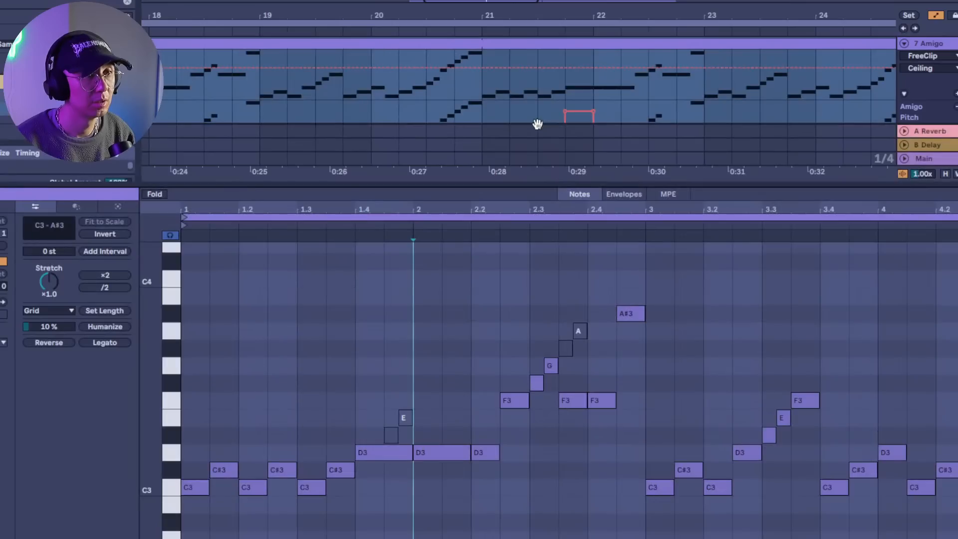
Select bars 21 to 23 of 7 Amigo across its automation lanes, audition them and return to the clip's notes.
key(ctrl+alt+l)
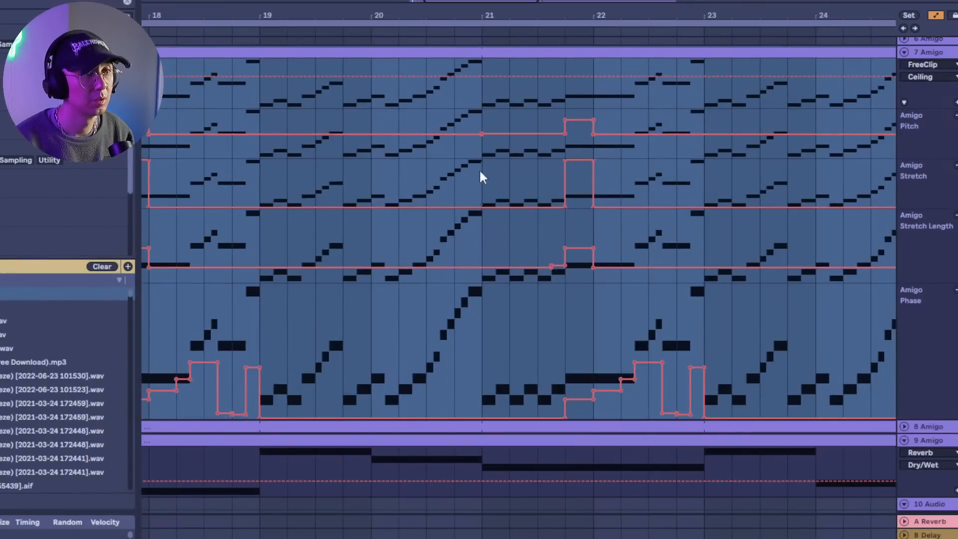
drag(484, 375, 714, 381)
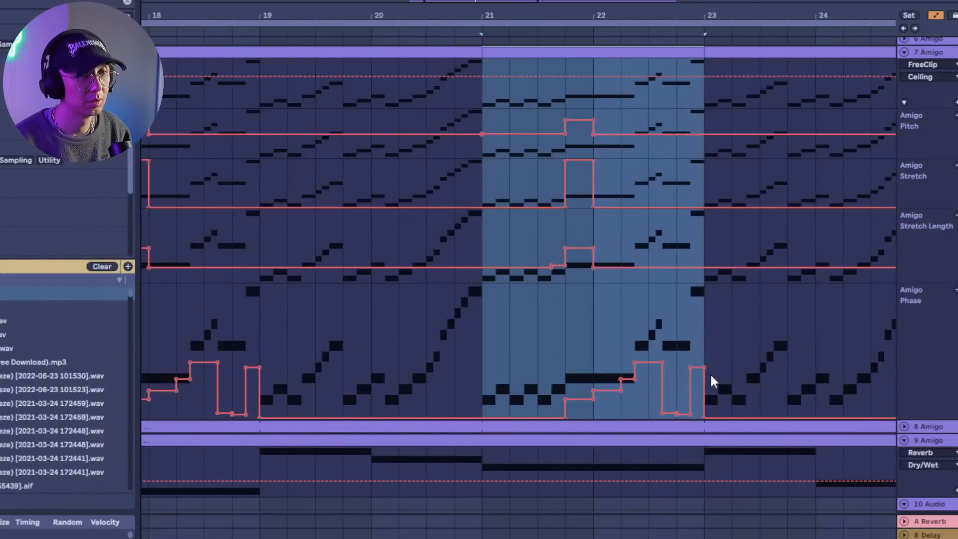
scroll(552, 118, up, 3)
key(space)
key(ctrl+alt+l)
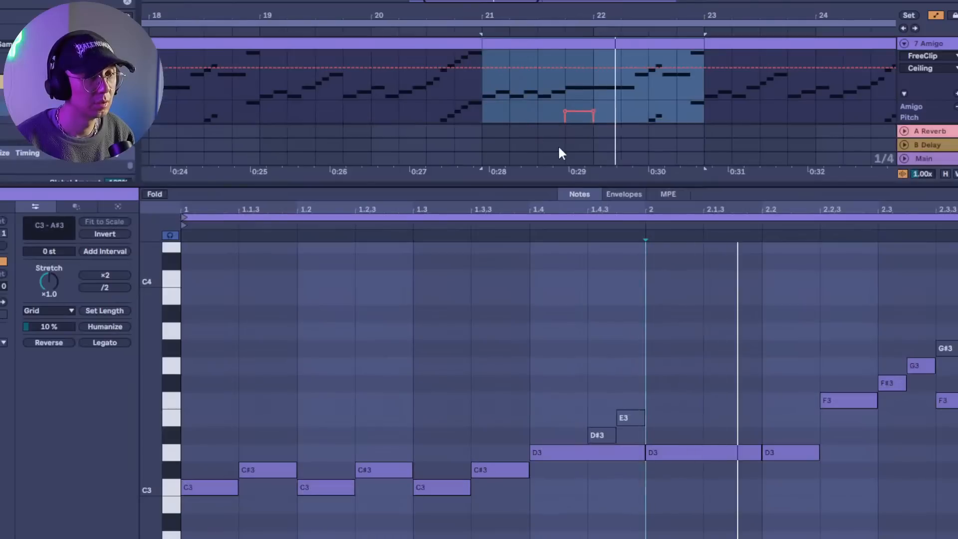
key(space)
key(space)
key(space)
Move the D3 note from 1.4 to 1.3 and deactivate the C3 and C#3 notes beneath it.
drag(545, 454, 458, 448)
drag(574, 472, 410, 521)
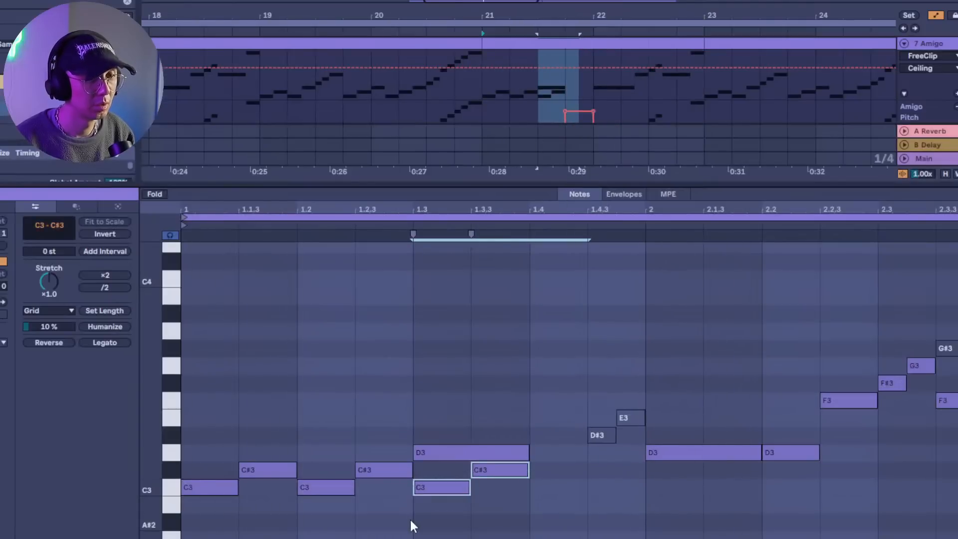
key(ctrl+l)
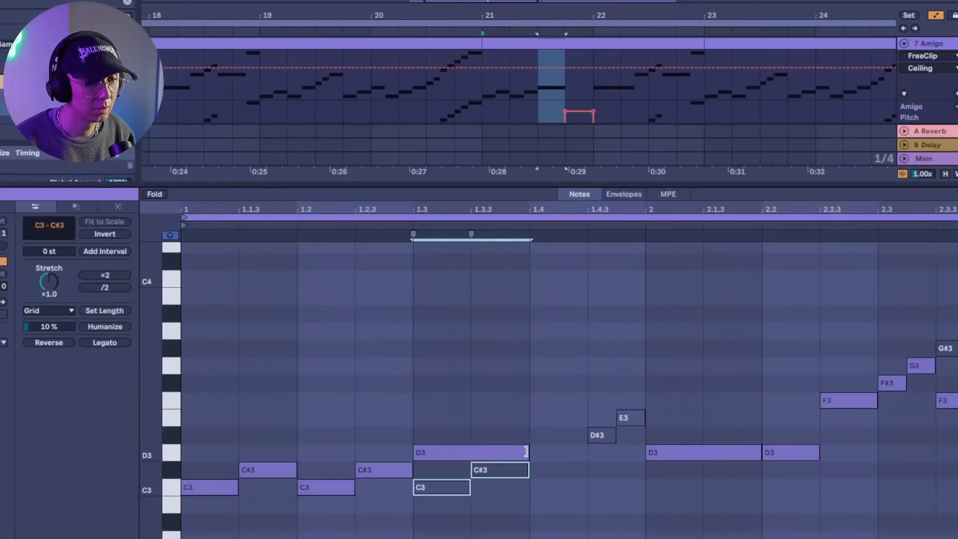
click(526, 452)
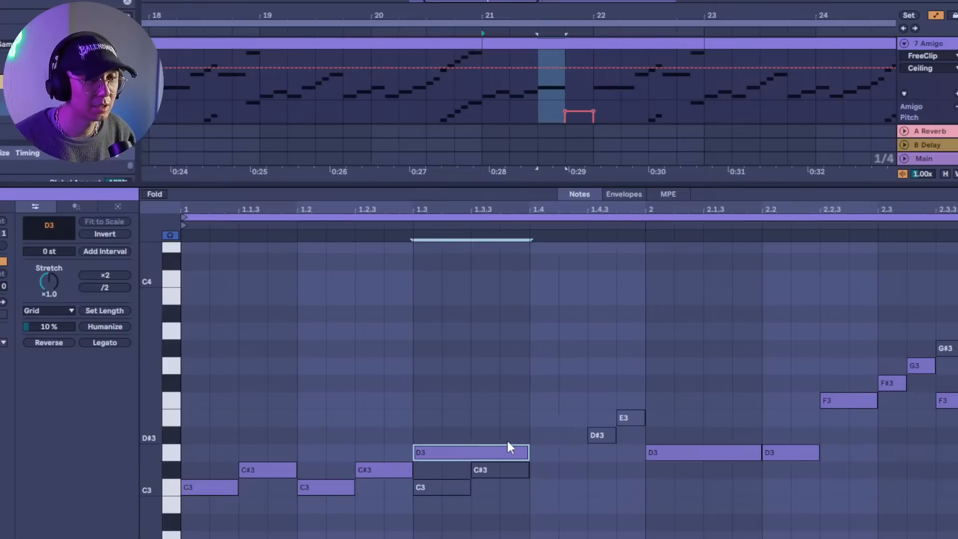
Draw a run of eight short D3 notes from 1.4 to 2 in the 7 Amigo clip and audition it.
key(b)
drag(539, 451, 643, 447)
key(b)
key(space)
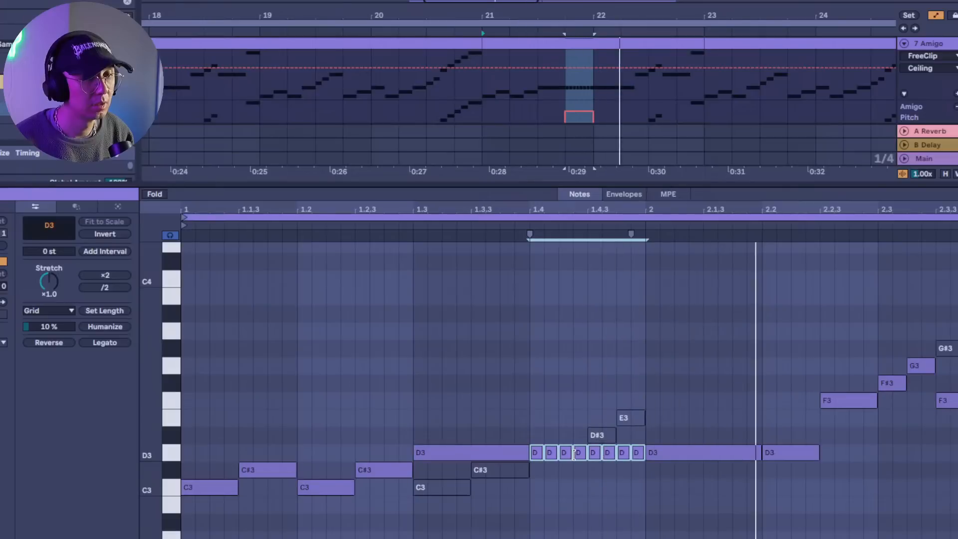
Set 7 Amigo's Stretch automation to Off from 21.4 to 22 and audition the passage.
key(ctrl+alt+l)
key(b)
key(space)
key(space)
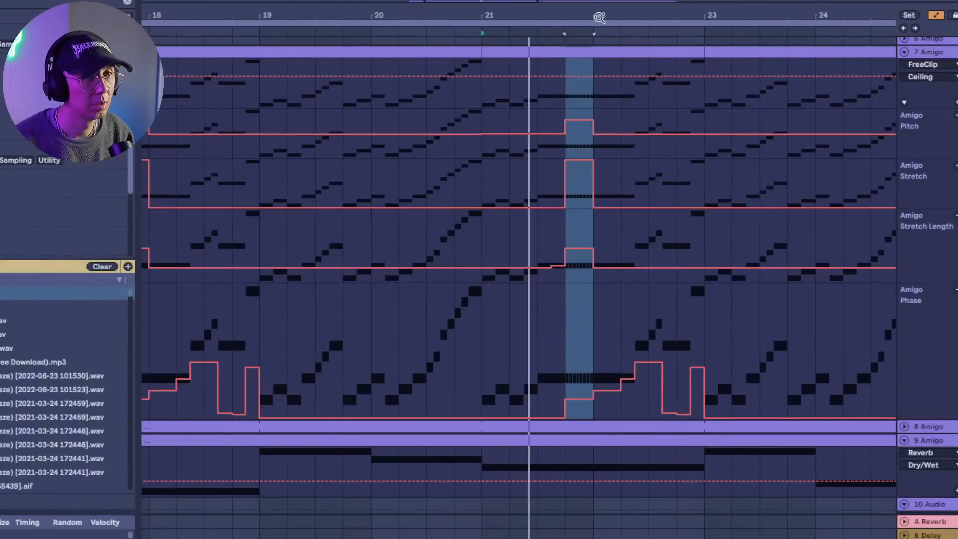
drag(599, 16, 589, 100)
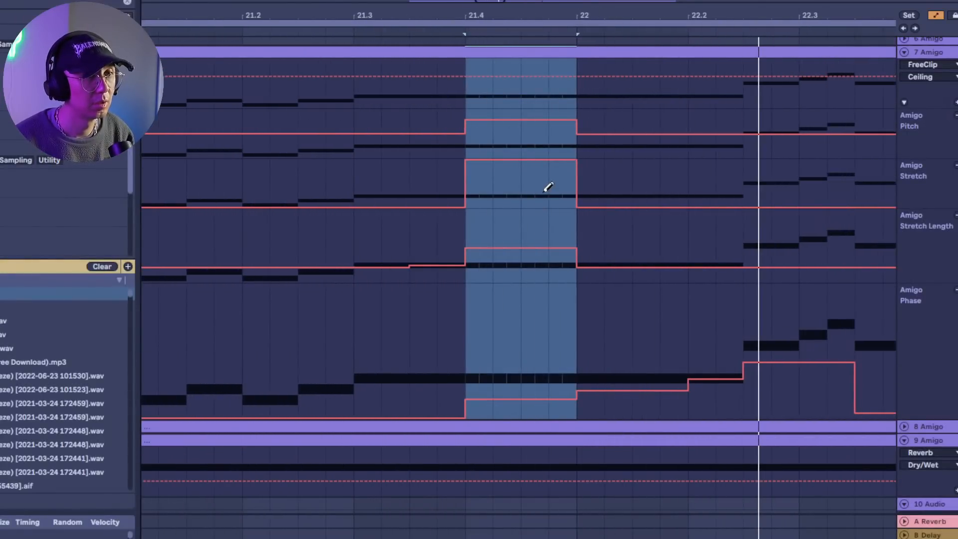
key(space)
mouse_move(557, 205)
mouse_down()
mouse_move(564, 208)
mouse_move(496, 207)
mouse_up()
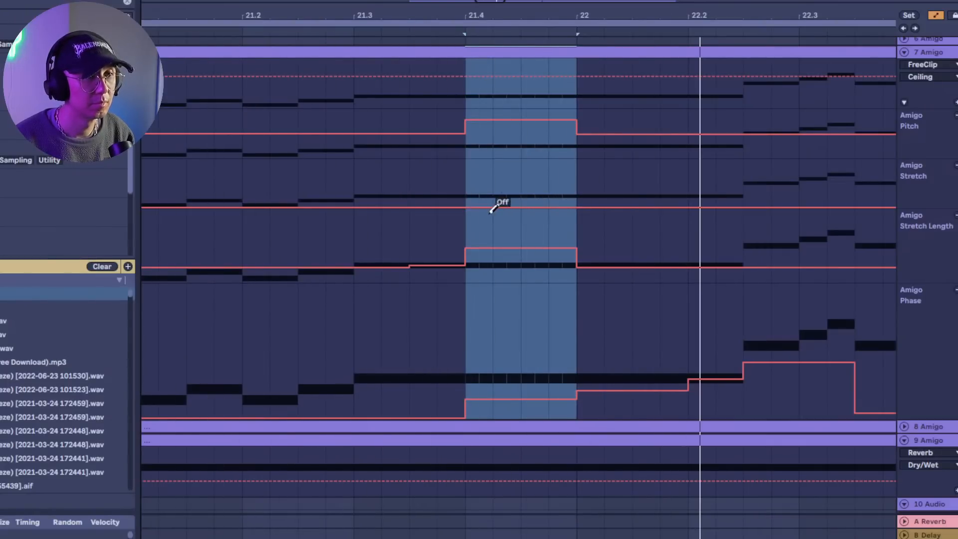
key(space)
key(space)
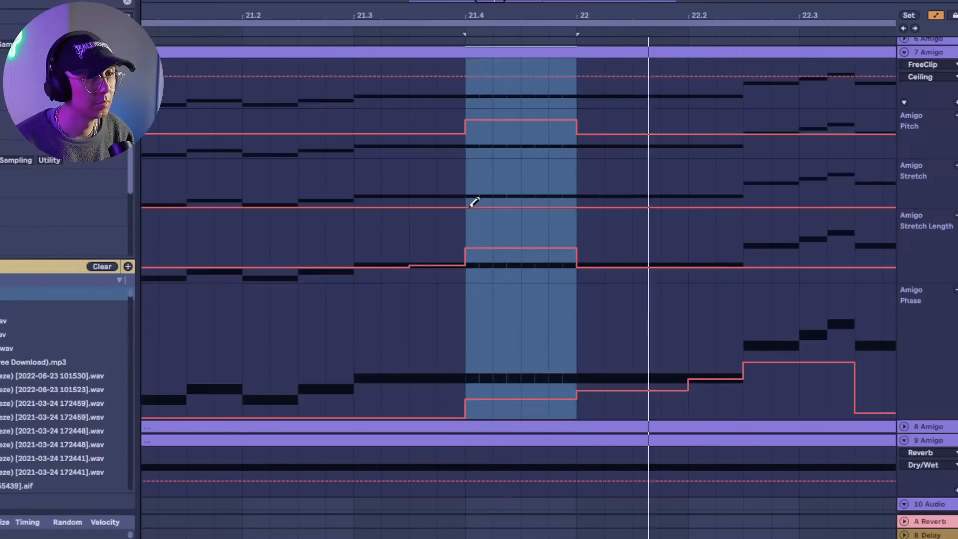
key(space)
key(space)
key(space)
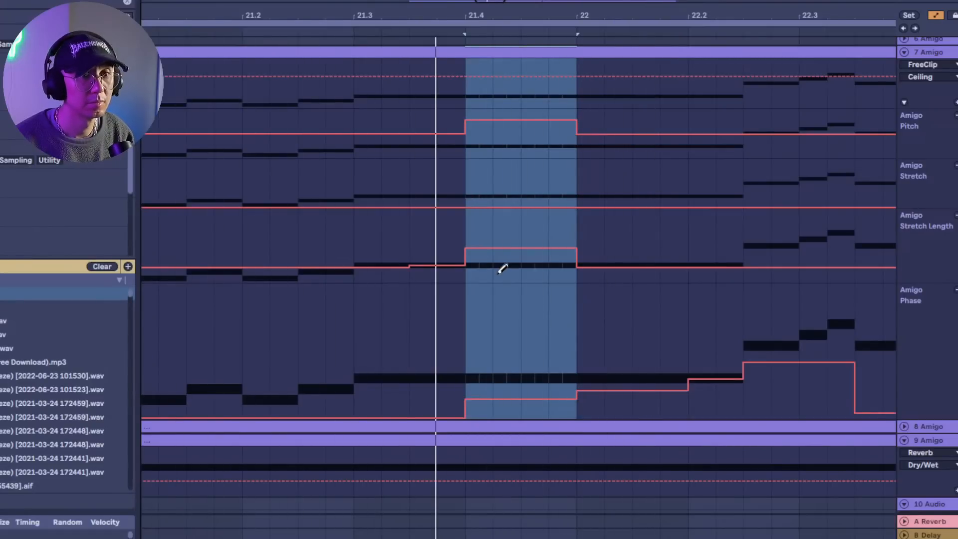
Set 7 Amigo's Phase automation to Off from 21.4 to 22 and play the result.
scroll(502, 268, down, 4)
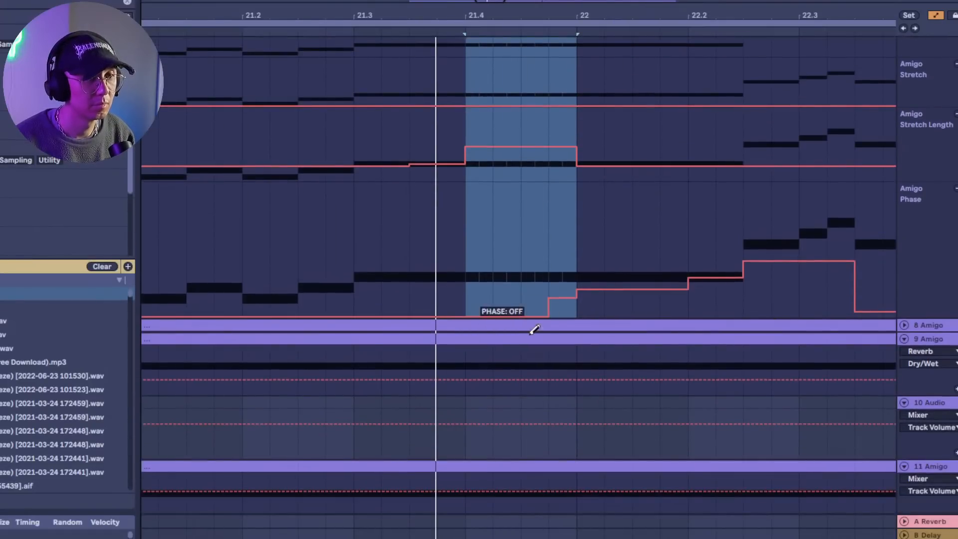
key(space)
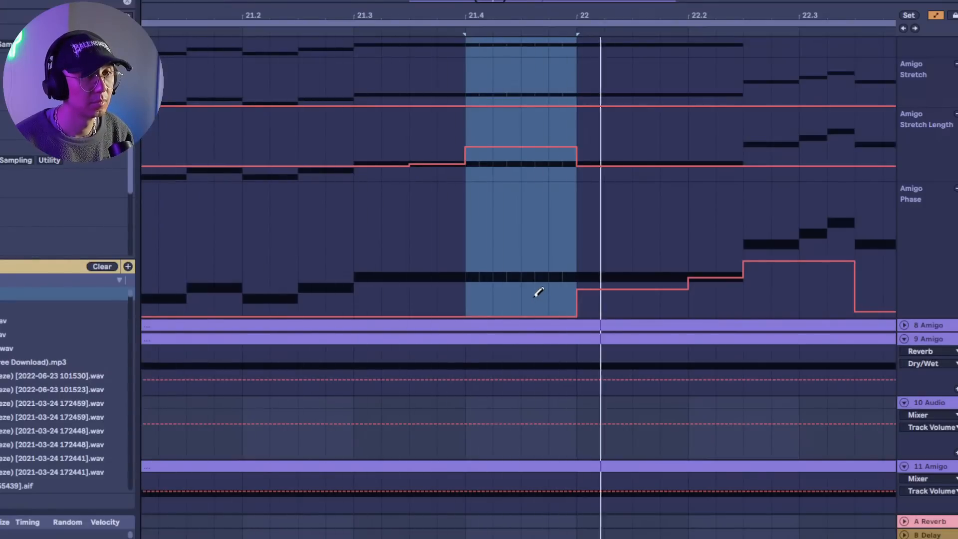
scroll(540, 147, up, 4)
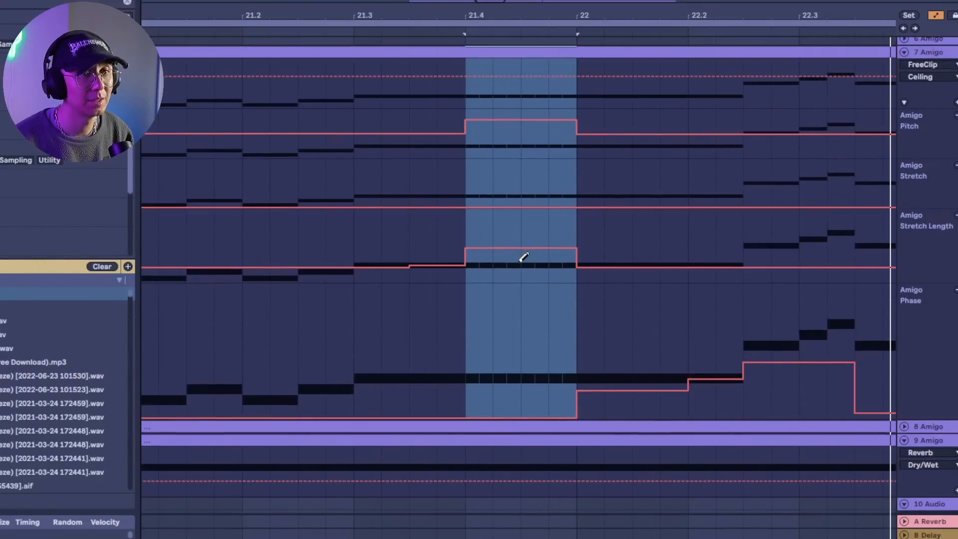
Consult the Global Controls section of the Amigo Manual in Adobe Acrobat and enable Gate on the 11 Amigo sampler in Ableton Live.
scroll(889, 387, down, 5)
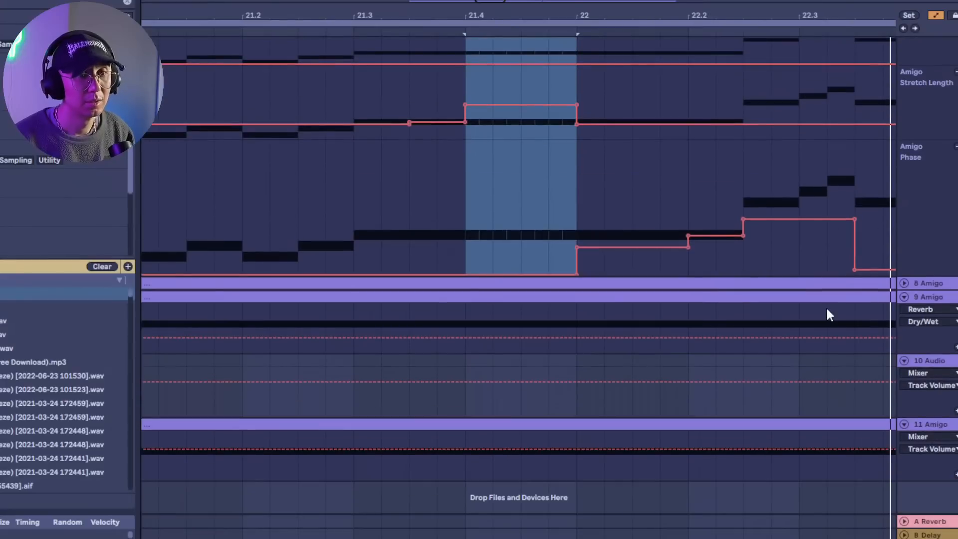
click(920, 425)
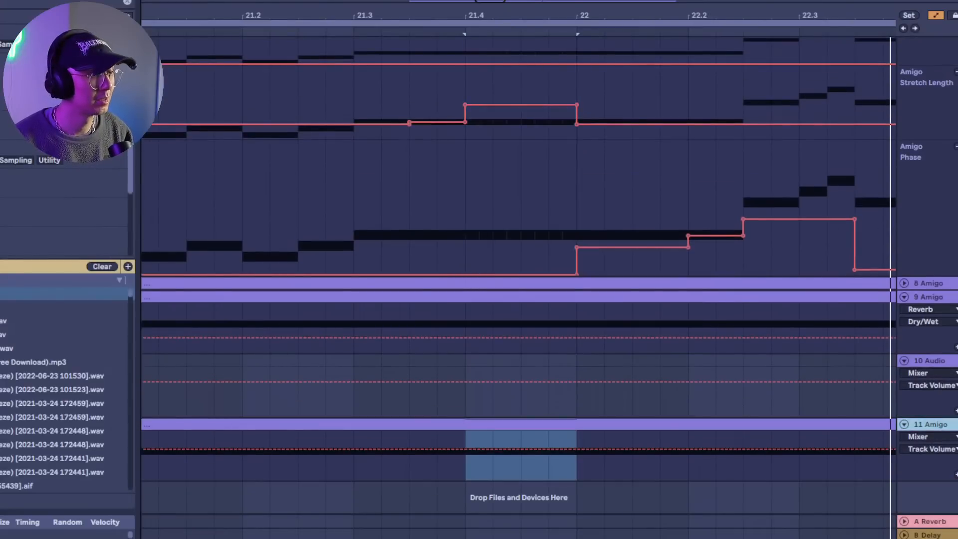
key(ctrl+alt+p)
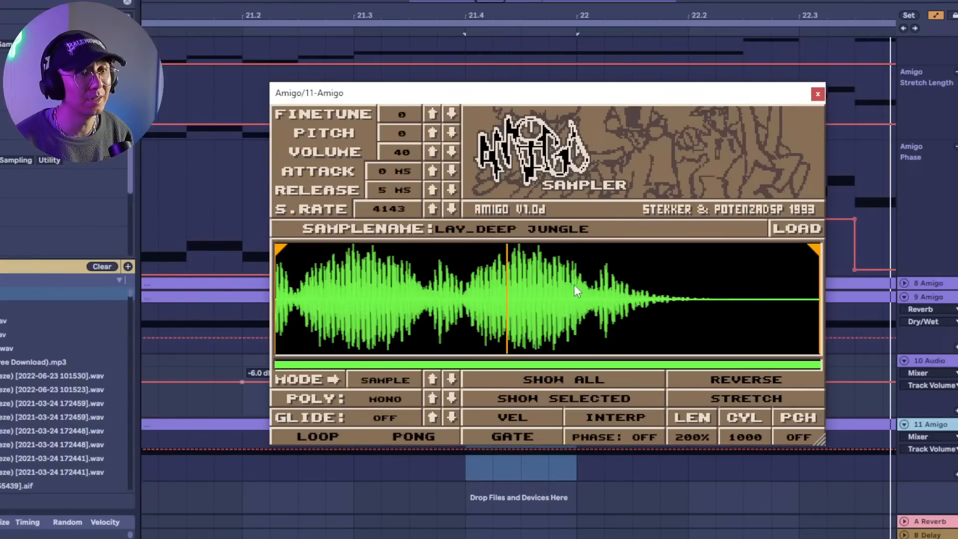
key(alt+Tab)
key(alt+Tab)
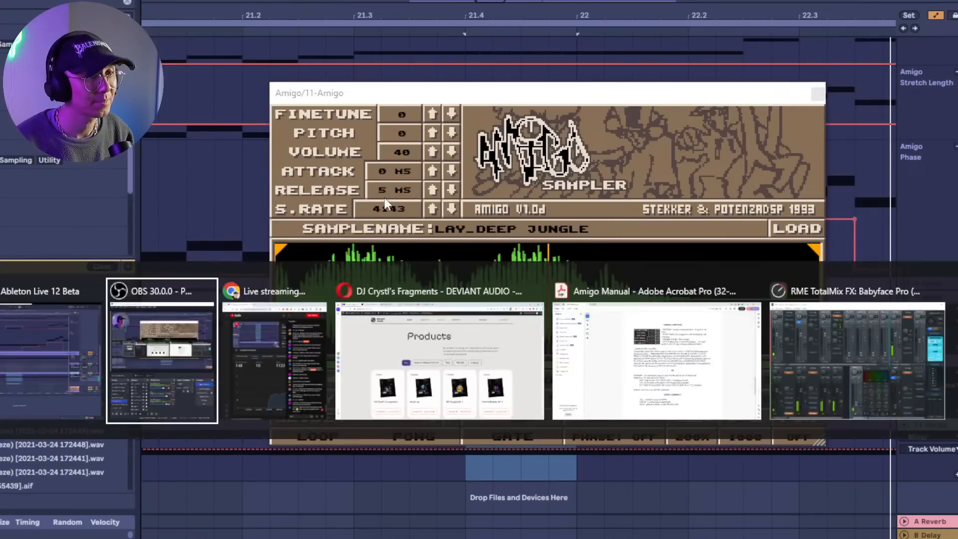
key(alt+Tab)
key(alt+Tab)
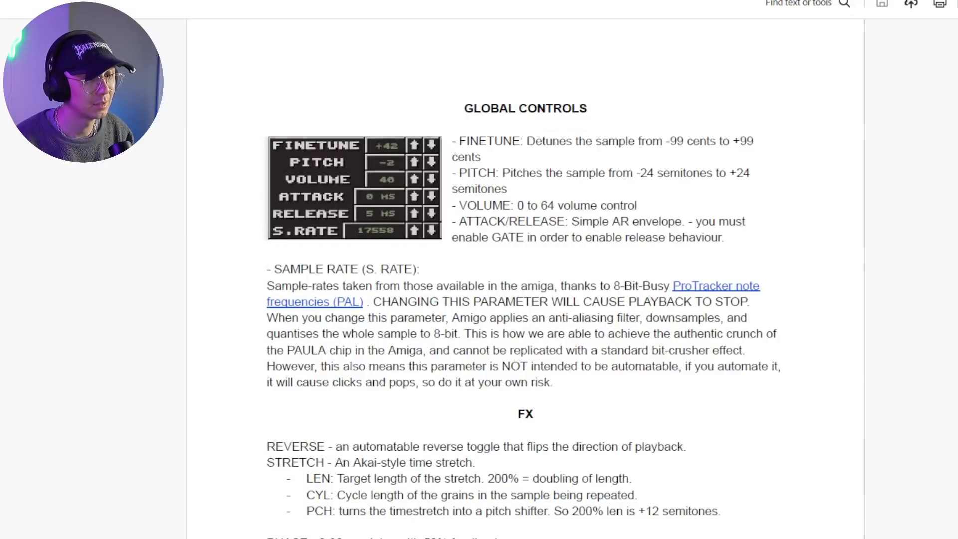
key(alt+Tab)
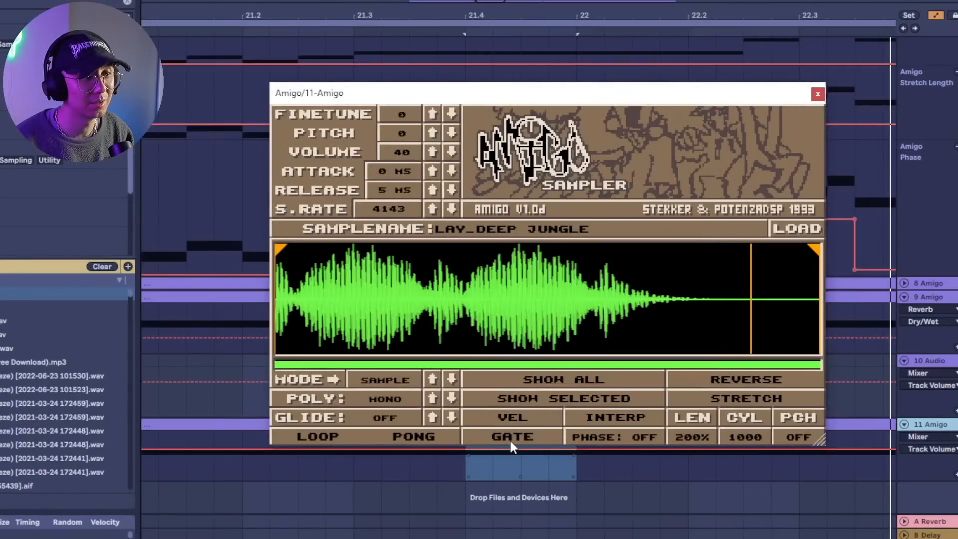
click(510, 441)
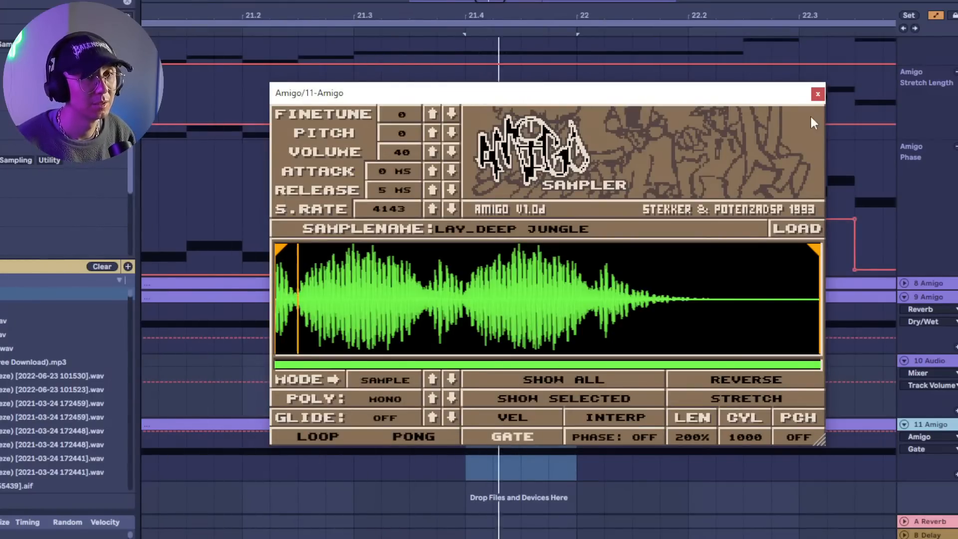
click(818, 94)
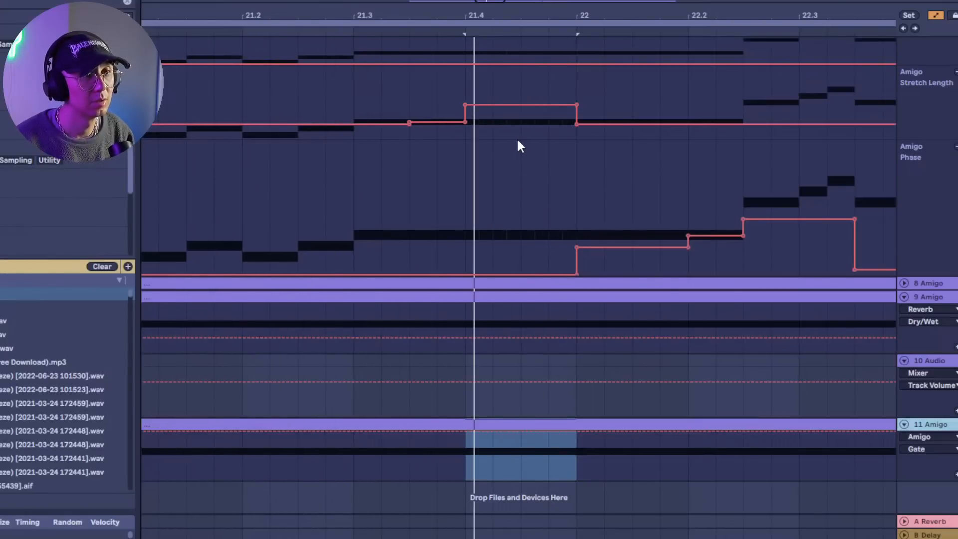
click(905, 284)
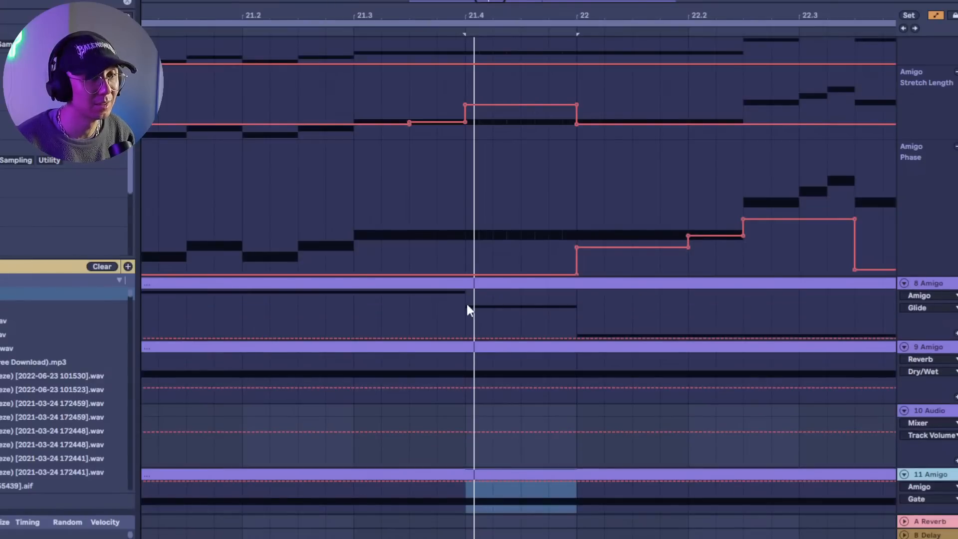
drag(469, 310, 574, 306)
text(stutter)
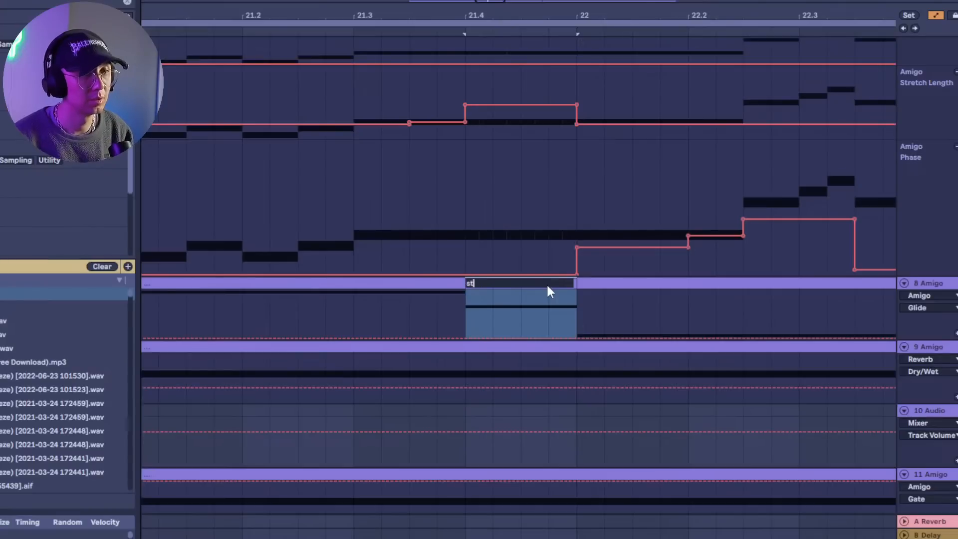
key(Return)
key(space)
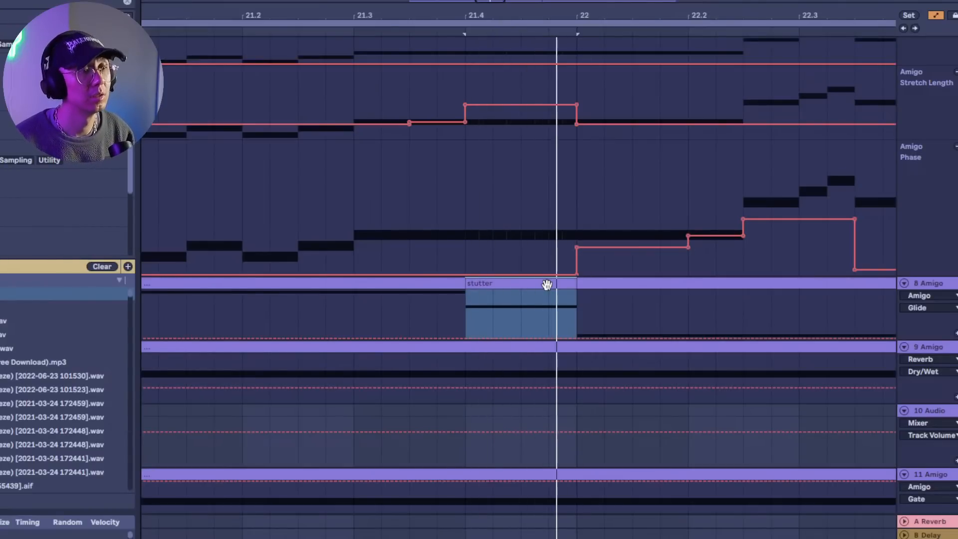
double_click(547, 285)
key(ctrl+alt+l)
scroll(546, 206, up, 5)
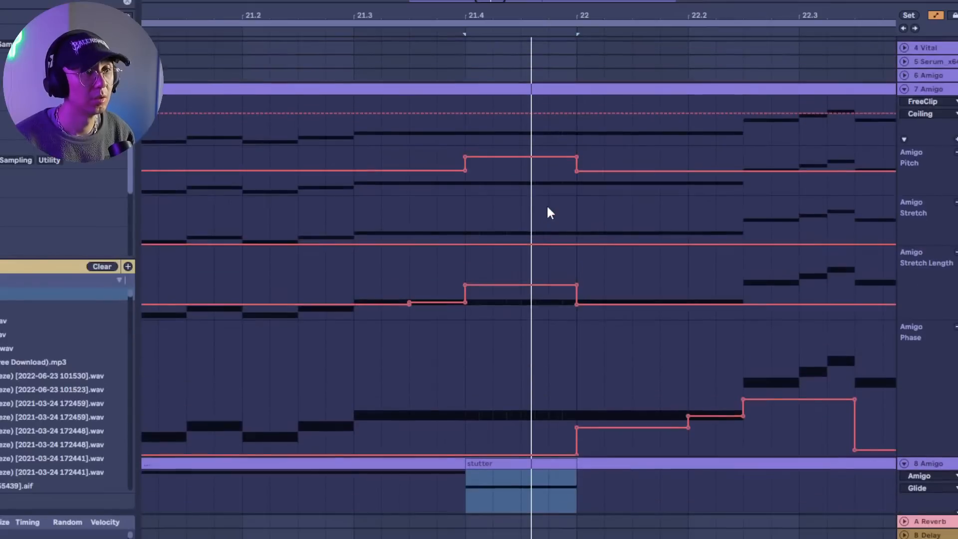
scroll(532, 274, down, 4)
scroll(532, 274, down, 1)
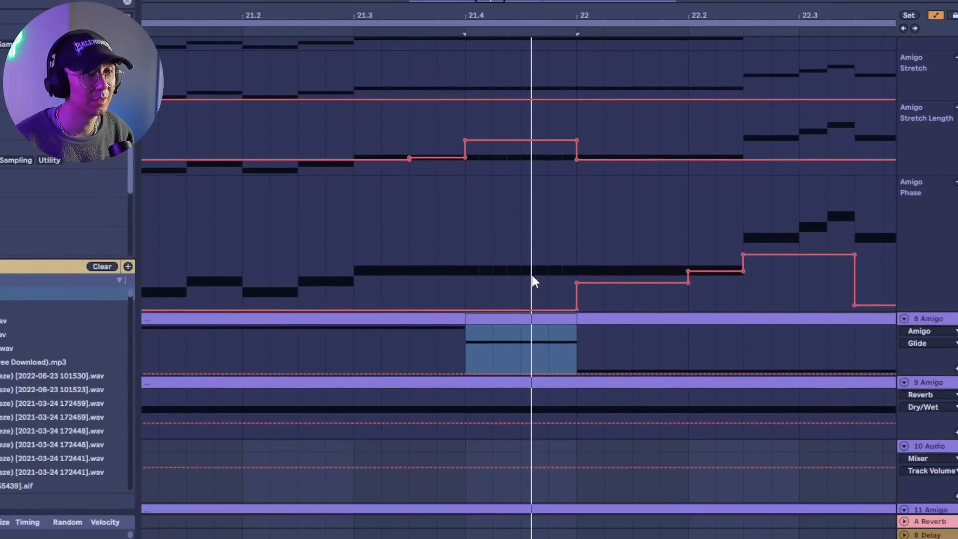
Split off 7 Amigo's section from 21.4 to 22 as its own clip named "stutter" and open its notes.
scroll(532, 274, up, 3)
drag(466, 105, 493, 122)
shift+click(579, 76)
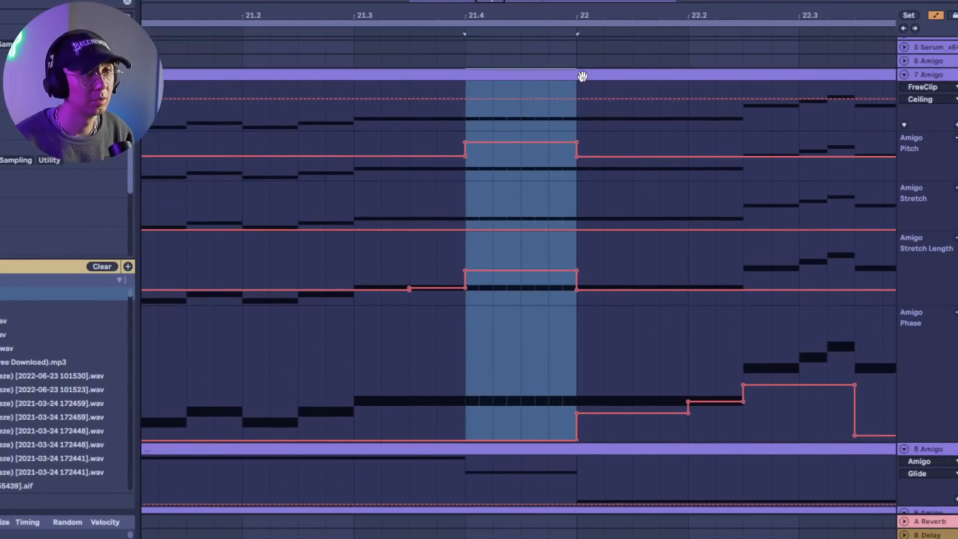
text(stutter)
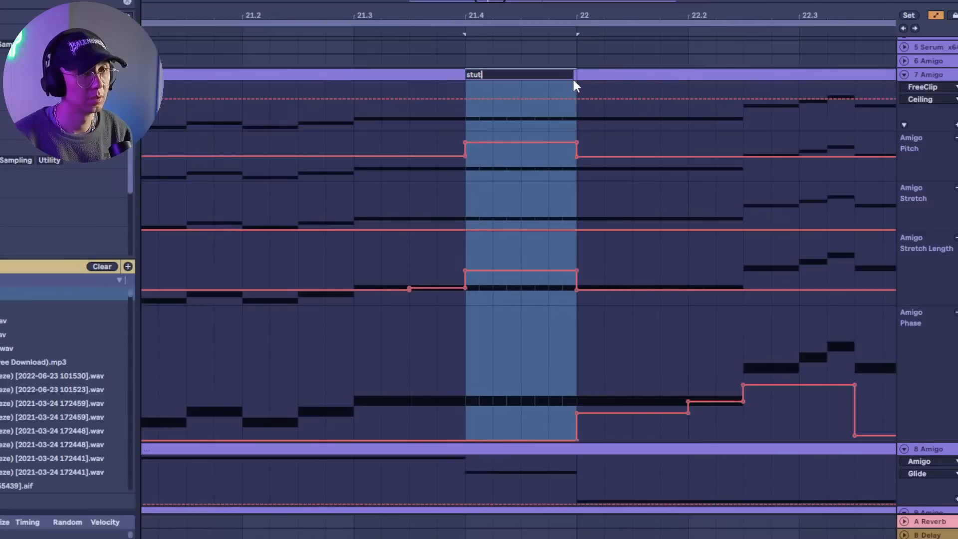
key(Return)
key(space)
double_click(573, 83)
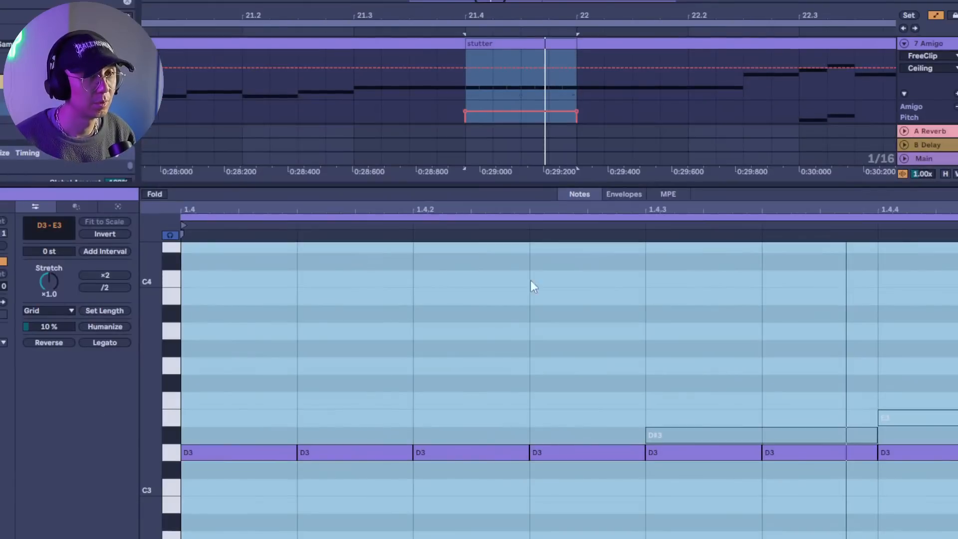
Try redrawing the stutter clip's D3 notes at half length on a finer grid, return them to the wider spacing and audition.
key(ctrl+1)
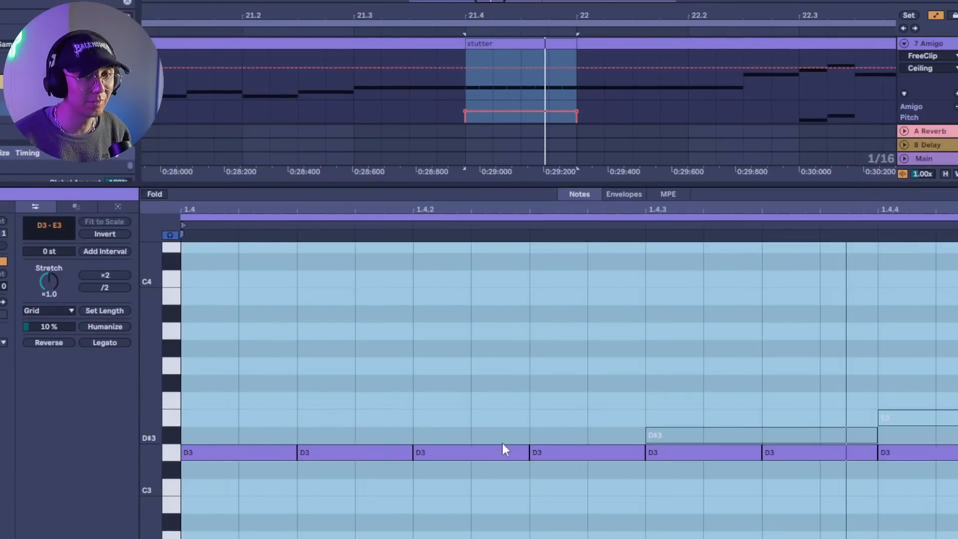
drag(198, 452, 953, 452)
key(space)
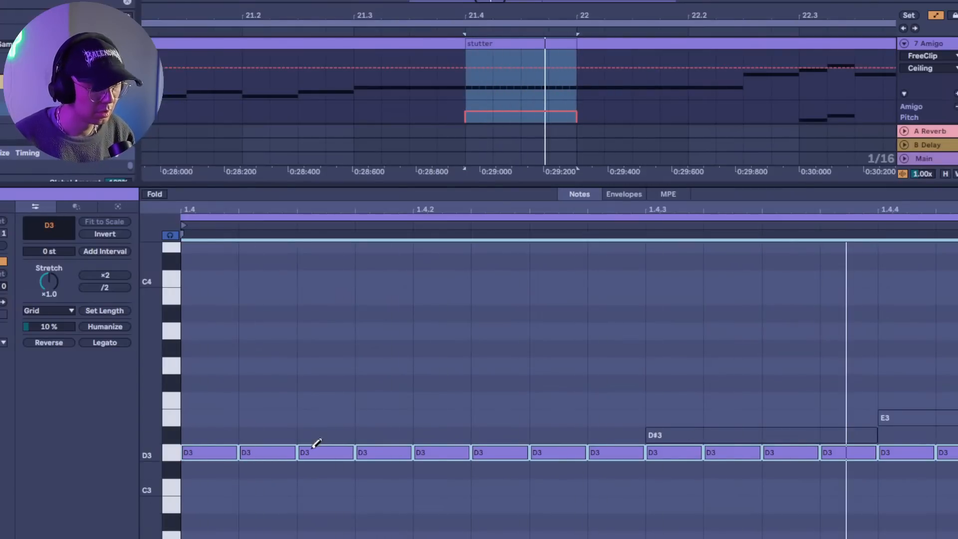
key(ctrl+2)
key(space)
drag(209, 451, 956, 452)
key(space)
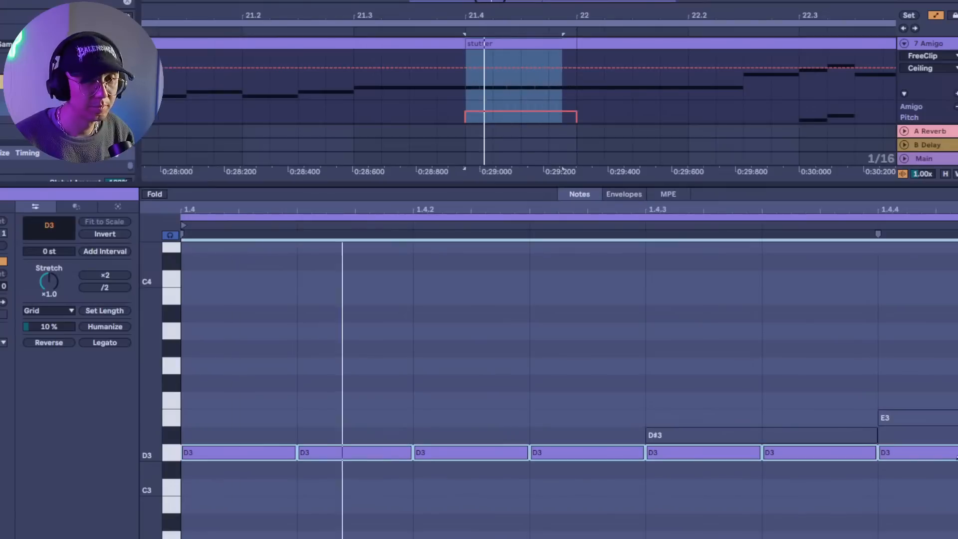
key(space)
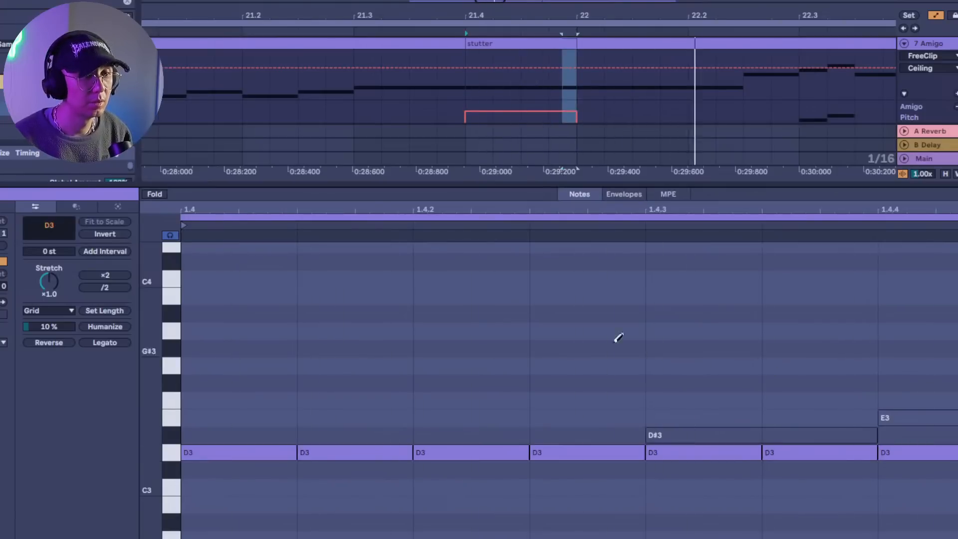
Close the stutter clip's note editor and audition the 21.4 section with 7 Amigo's automation lanes in view.
key(ctrl+alt+l)
key(space)
key(space)
scroll(515, 251, up, 2)
key(space)
key(space)
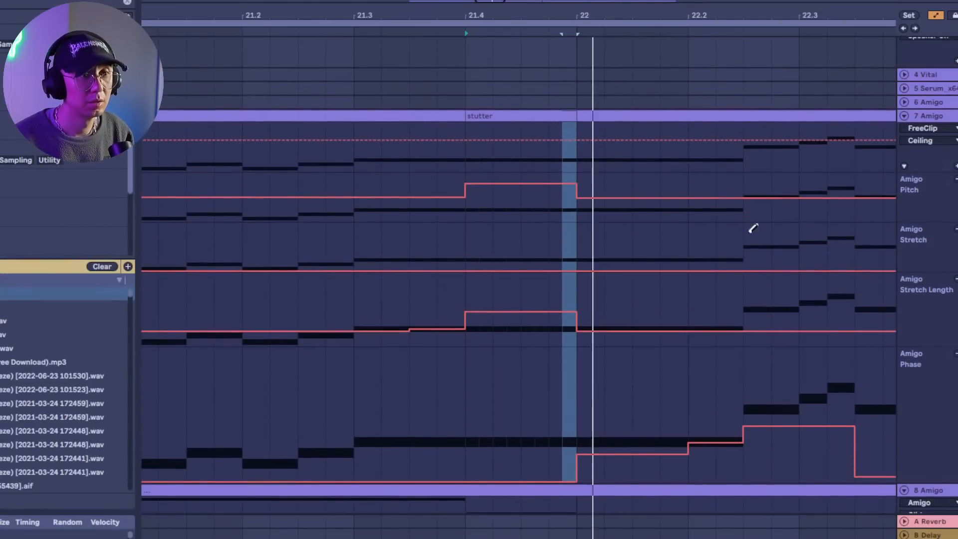
key(space)
key(space)
Reshape 7 Amigo's Pitch automation from 21.4 to 22 into a gentle upward ramp that drops back at 22.
click(919, 189)
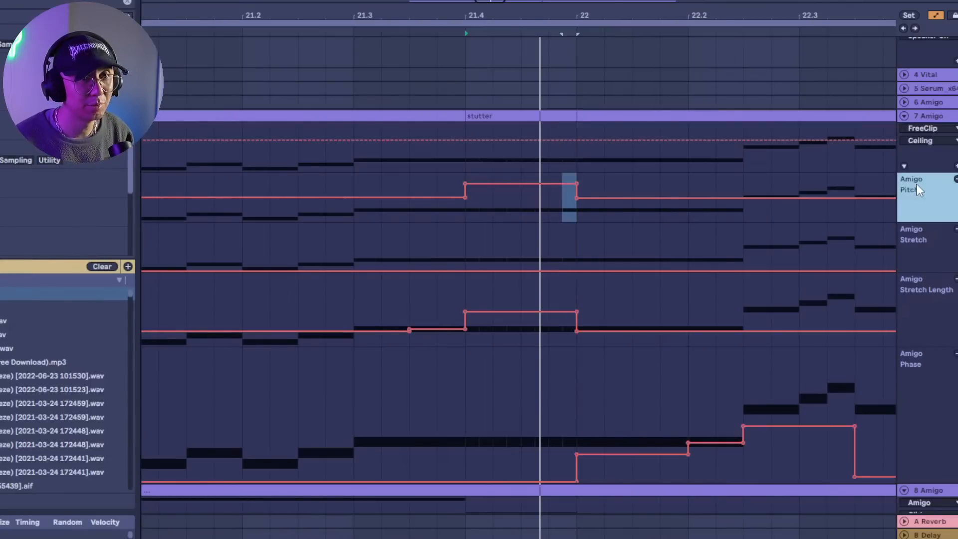
click(577, 183)
key(space)
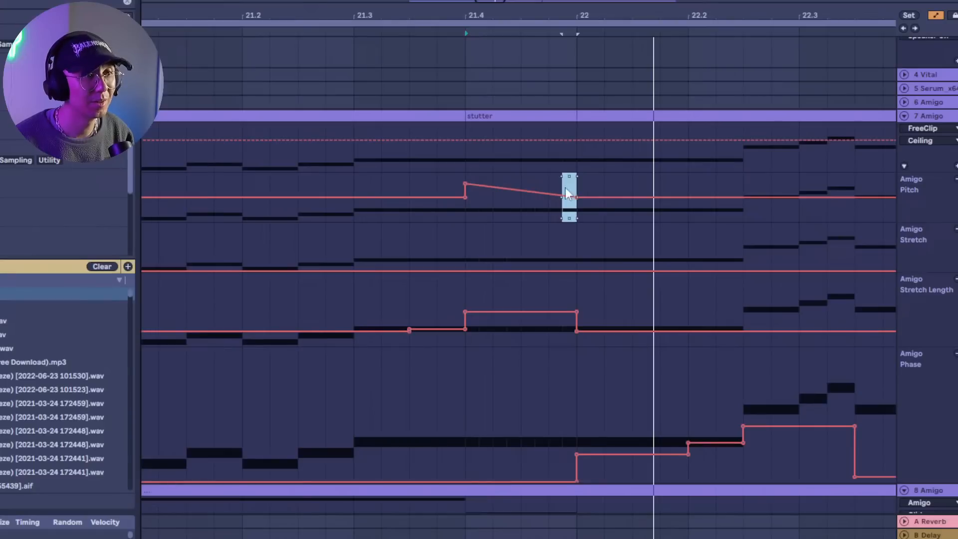
key(space)
key(space)
mouse_move(466, 184)
mouse_down()
mouse_move(465, 173)
mouse_move(465, 198)
mouse_up()
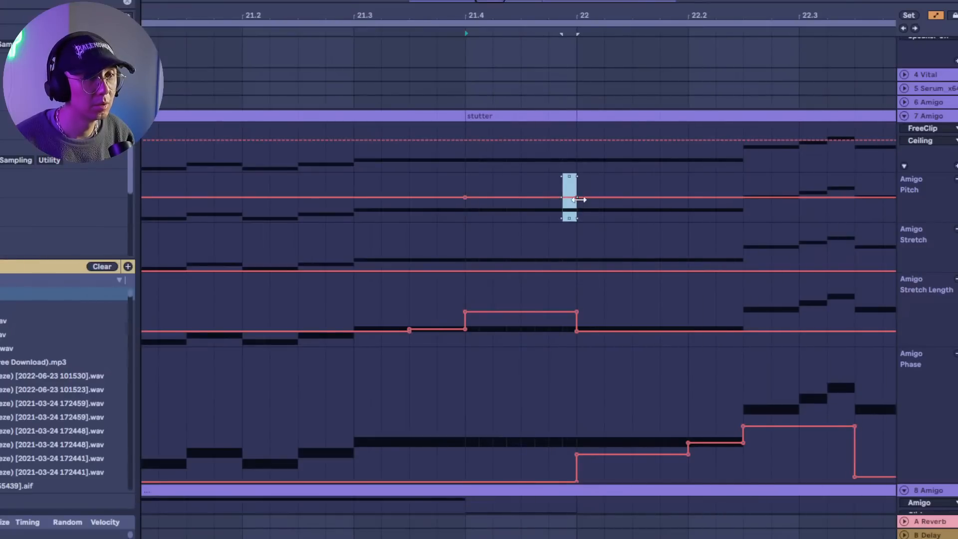
drag(538, 197, 577, 193)
Audition the pitch ramp from 21.4 repeatedly and examine the surrounding Stretch and Phase automation from bar 20 to 23.
key(space)
key(space)
key(space)
key(space)
key(space)
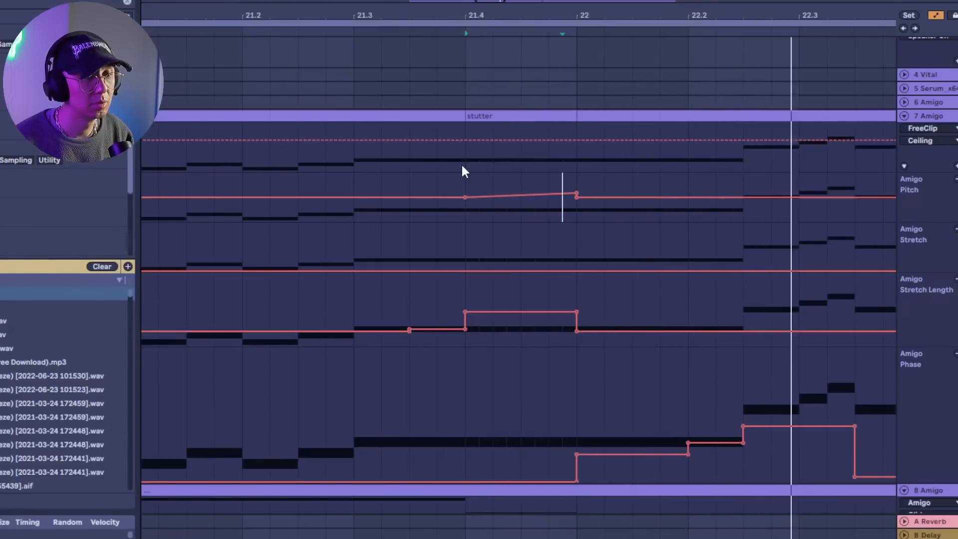
key(space)
key(space)
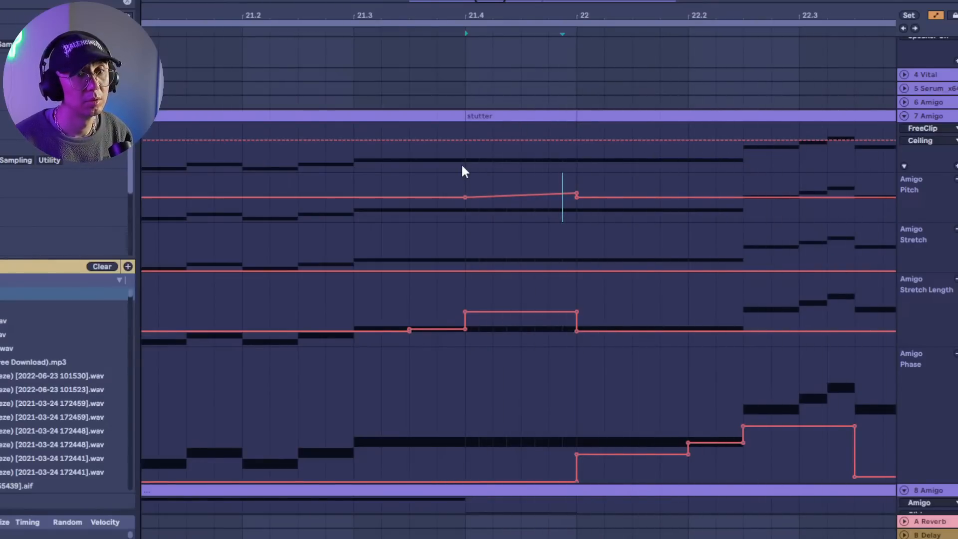
key(space)
key(space)
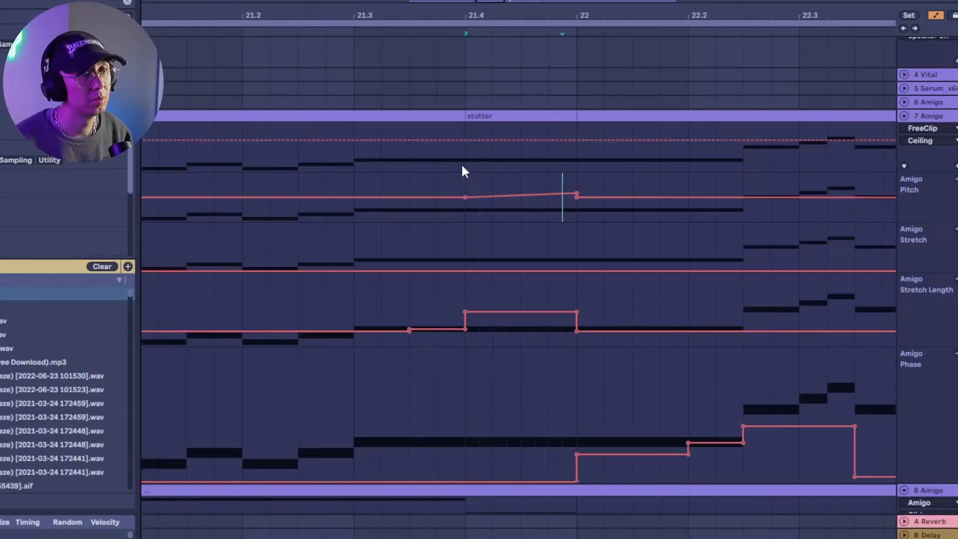
key(space)
key(space)
drag(476, 3, 481, 6)
key(space)
key(space)
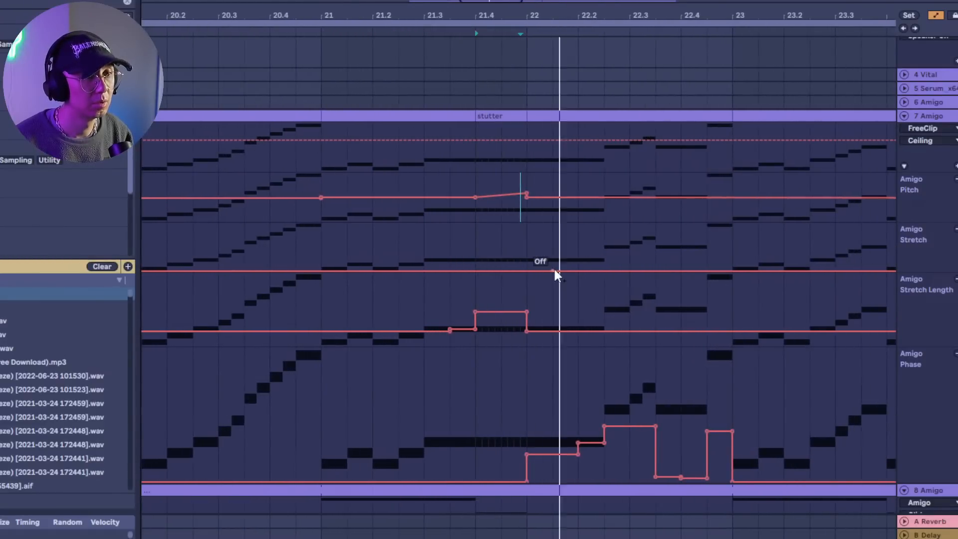
key(space)
key(space)
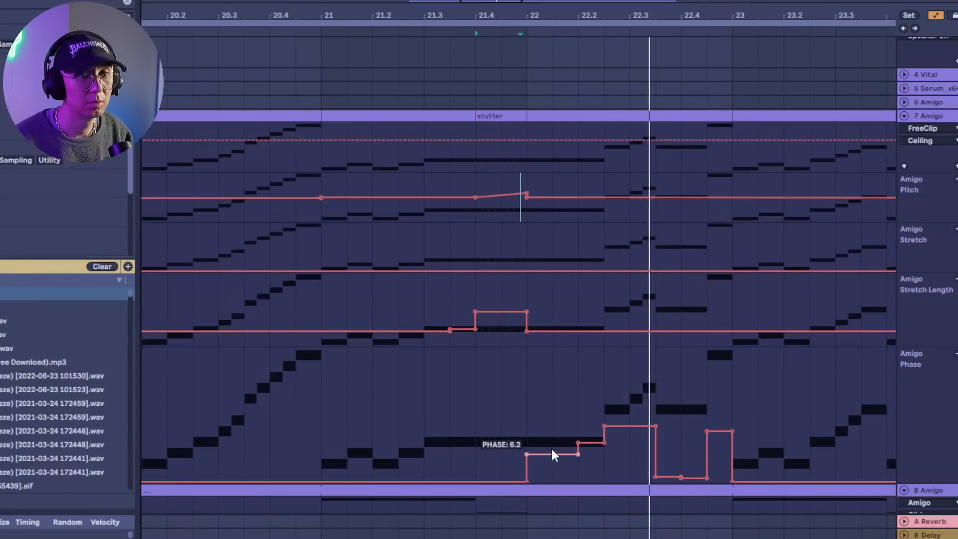
Draw 7 Amigo's Stretch automation to On from 22 to 22.2.3 and play the passage.
key(space)
key(b)
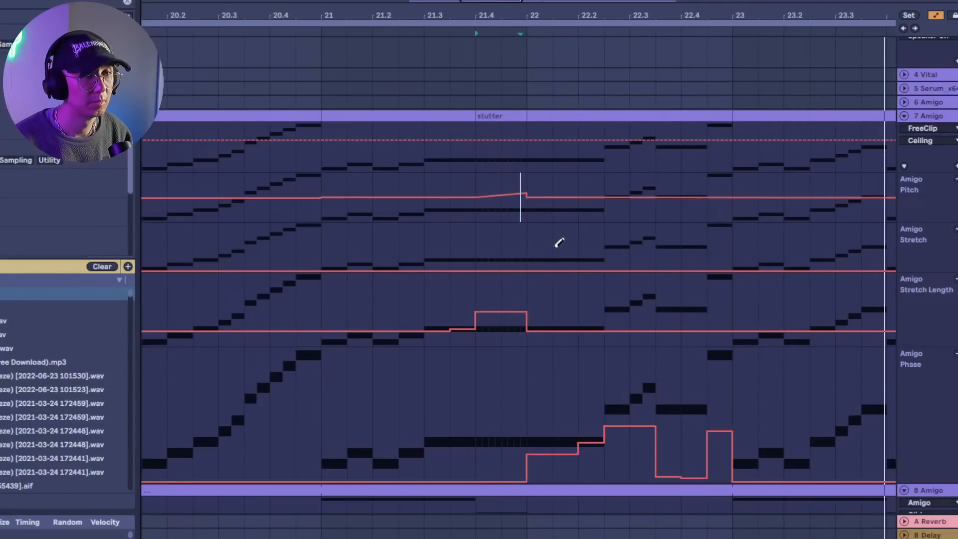
key(space)
mouse_move(542, 251)
mouse_down()
mouse_move(590, 250)
mouse_move(582, 182)
mouse_up()
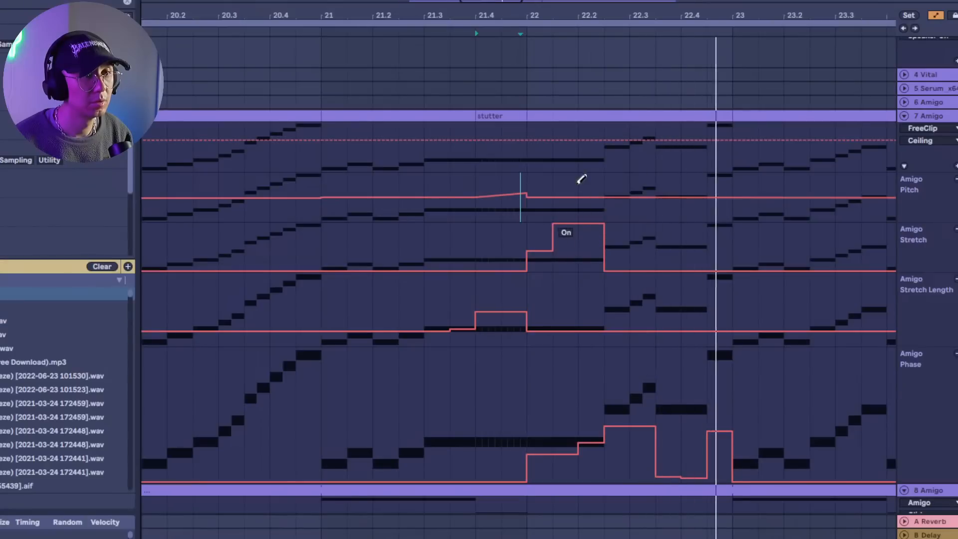
key(space)
key(space)
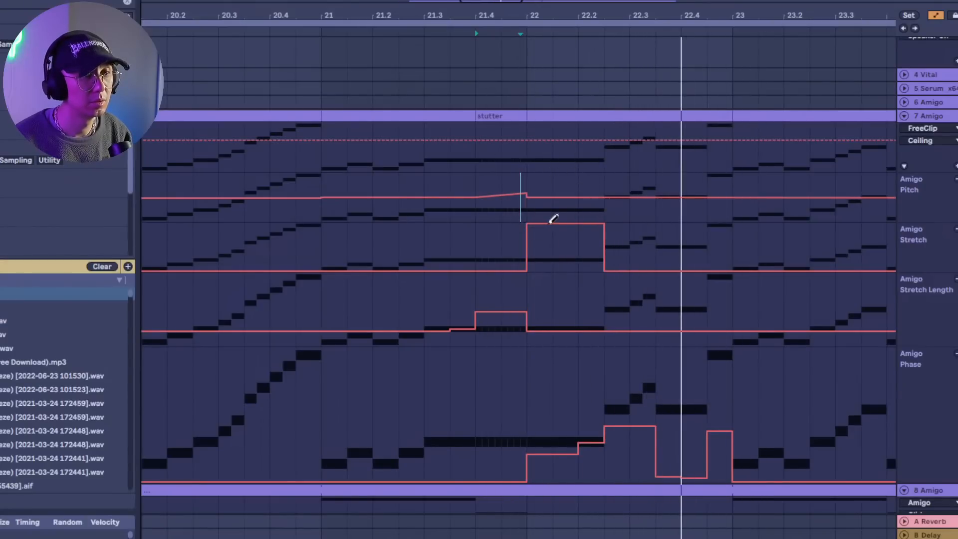
key(space)
key(space)
key(space)
key(space)
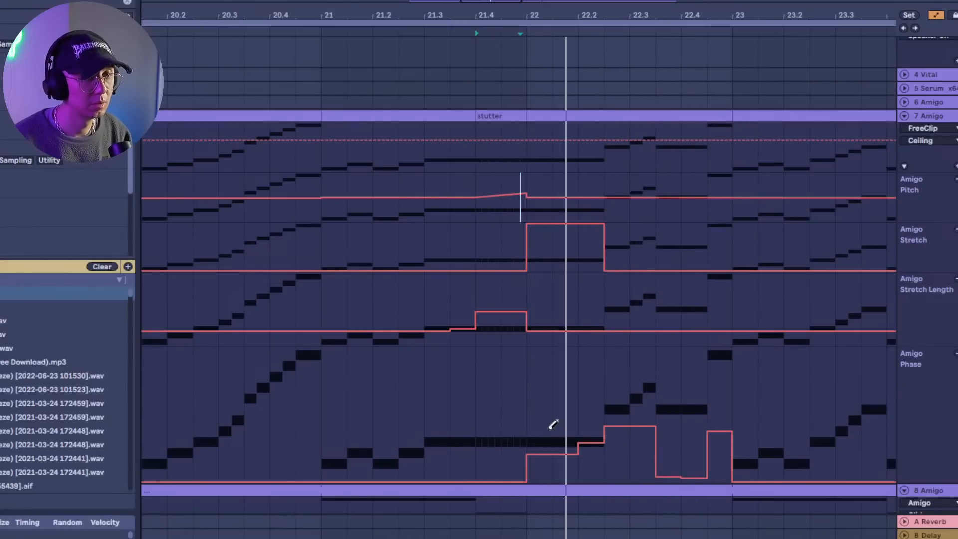
Examine the D3 notes in 7 Amigo's section from 22 to 22.2.3 and audition it.
drag(537, 388, 598, 388)
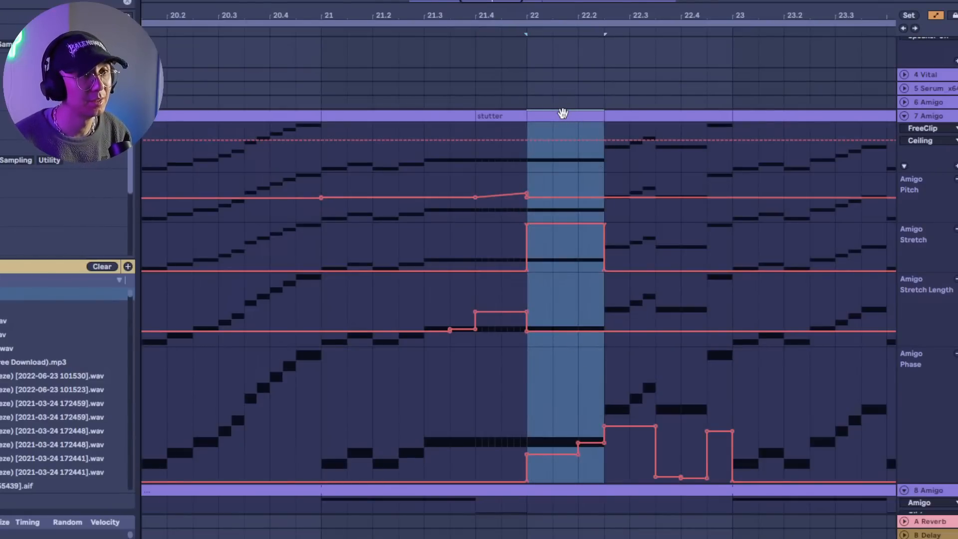
double_click(562, 113)
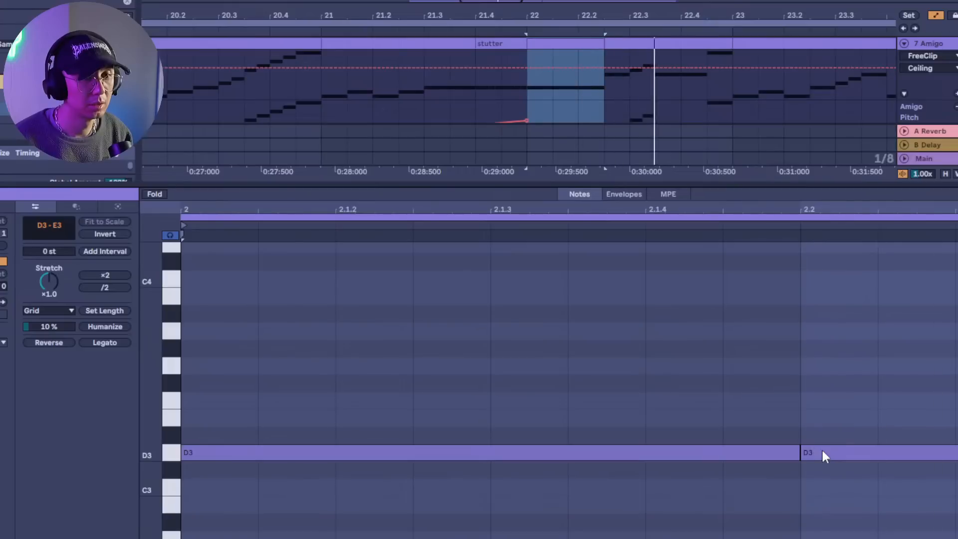
key(space)
key(space)
key(ctrl+alt+l)
key(space)
key(space)
key(space)
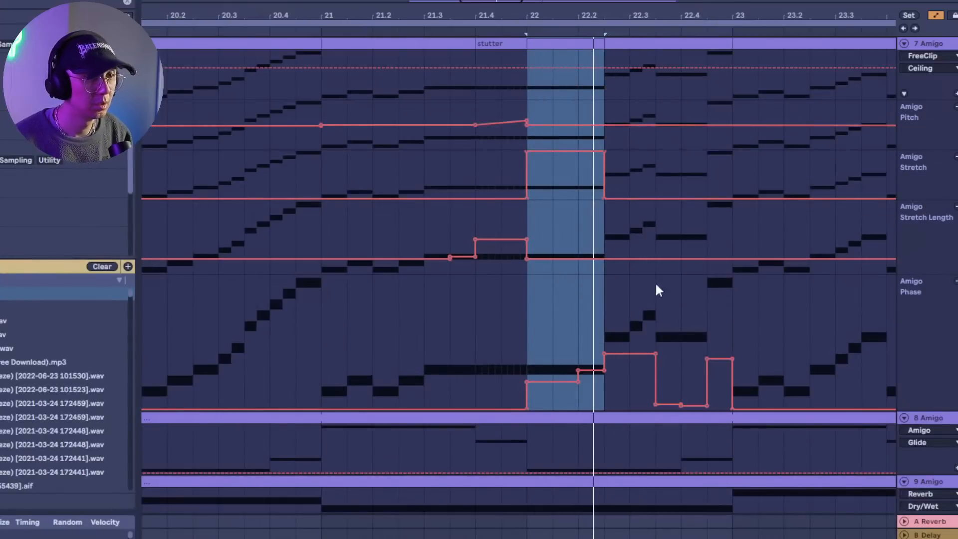
key(space)
Set 7 Amigo's Stretch Length automation to 2000% from 22 to 22.2.3 and play the result.
drag(548, 226, 593, 219)
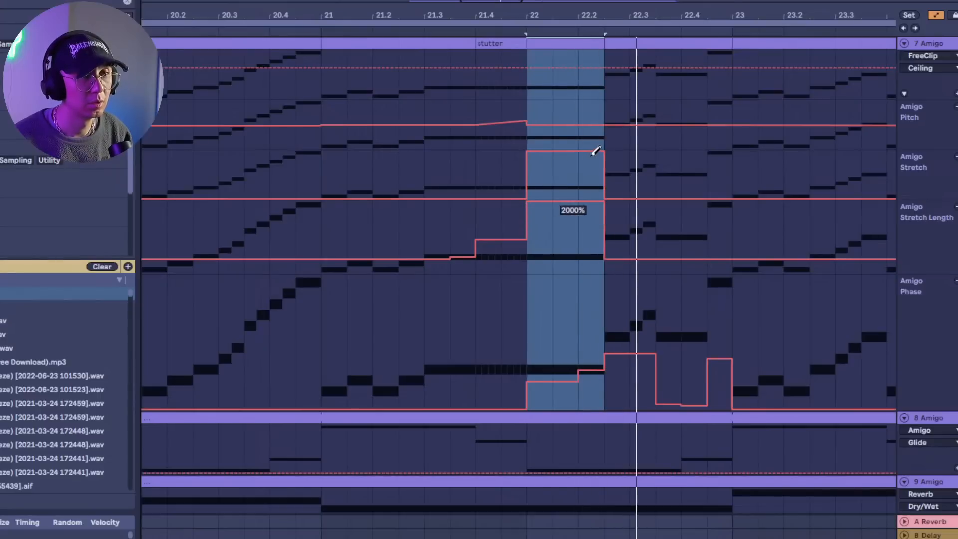
drag(593, 155, 591, 160)
key(space)
key(space)
key(space)
key(space)
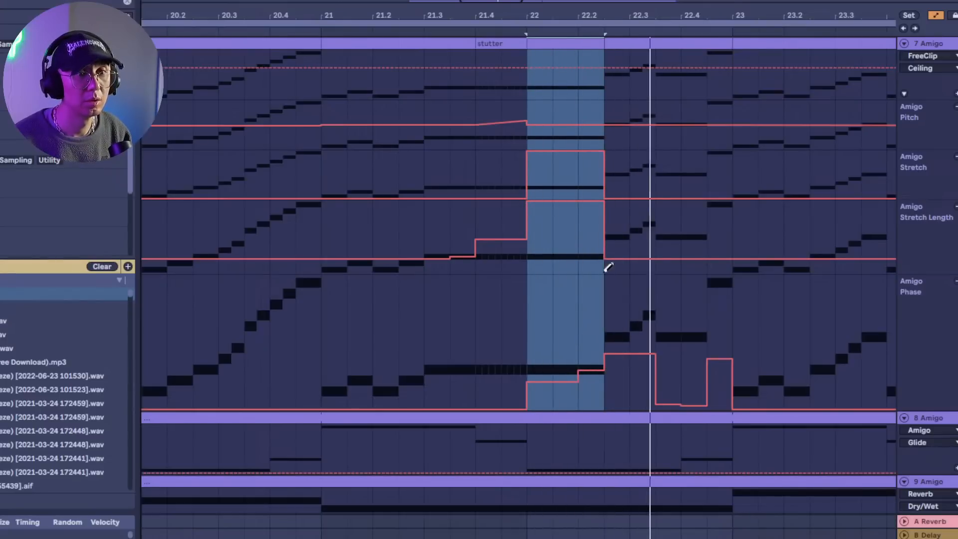
Add a Cycle Length automation lane from the 7 Amigo sampler and place it between Stretch Length and Phase.
click(936, 232)
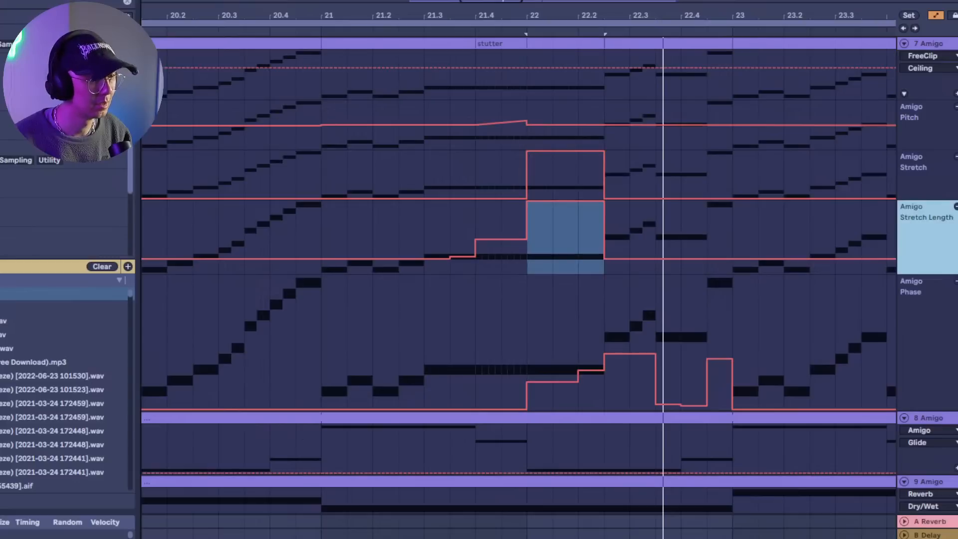
key(ctrl+alt+p)
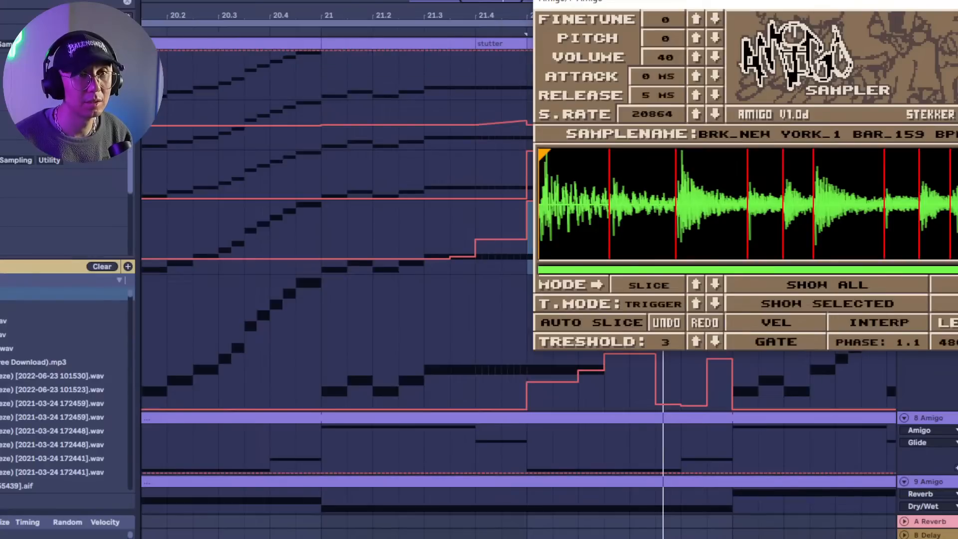
key(ctrl+alt+p)
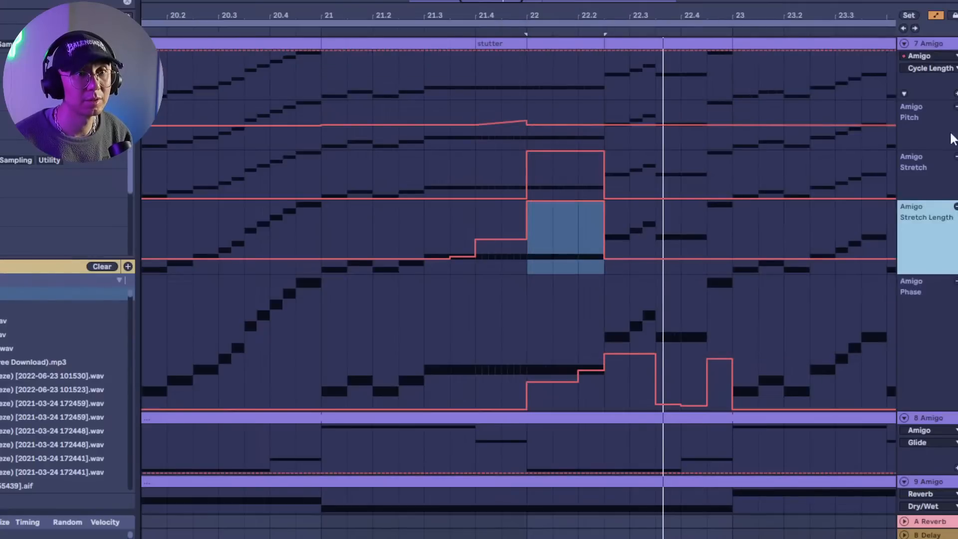
scroll(951, 138, up, 3)
click(957, 156)
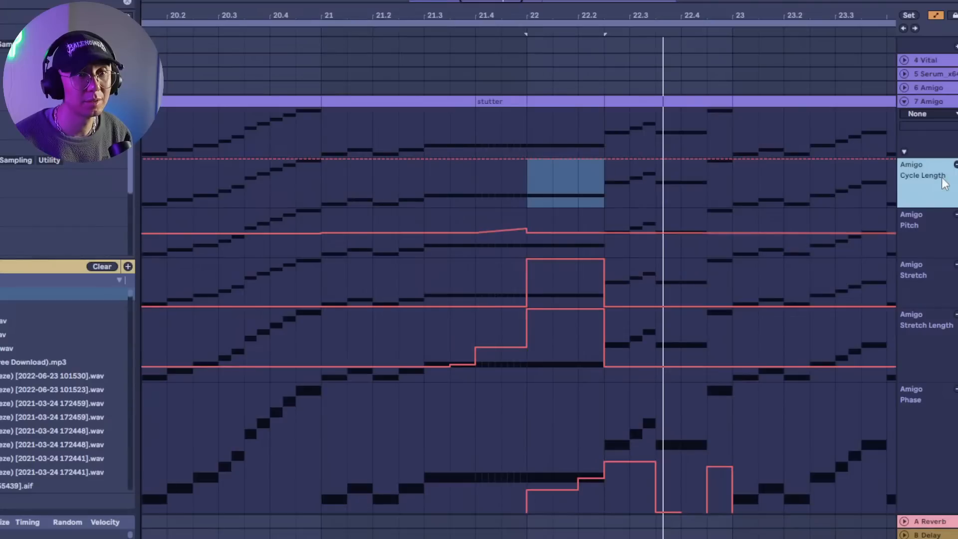
drag(943, 178, 950, 372)
scroll(768, 314, down, 4)
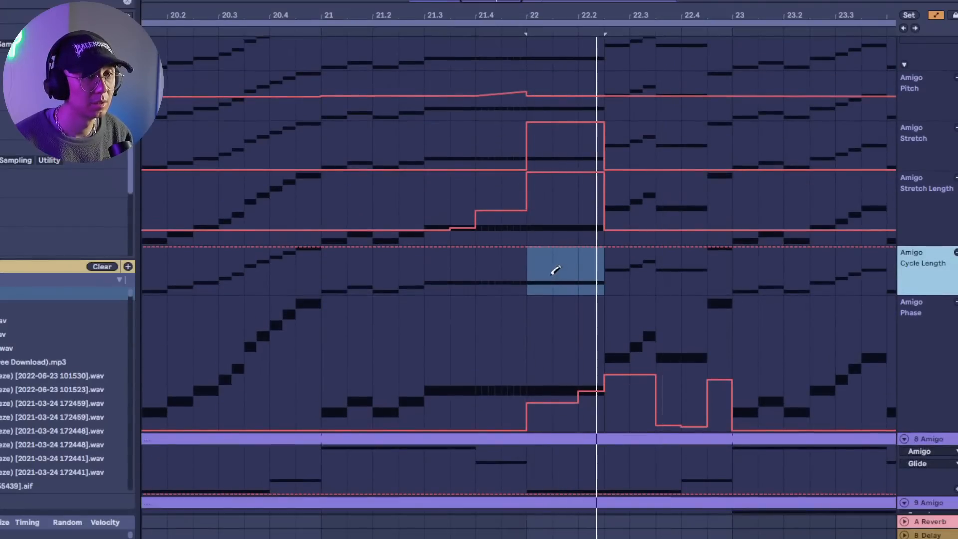
Try dropping the Cycle Length automation from 22 to 22.2.3 to its minimum, raise it to 290 and audition.
mouse_move(555, 270)
mouse_down()
mouse_move(584, 279)
mouse_move(547, 292)
mouse_move(576, 280)
mouse_up()
key(space)
key(space)
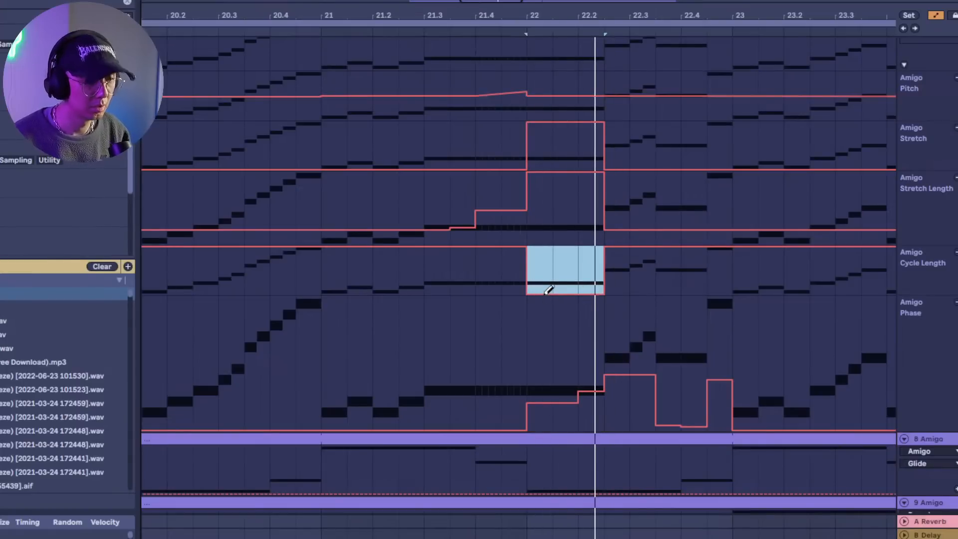
click(553, 280)
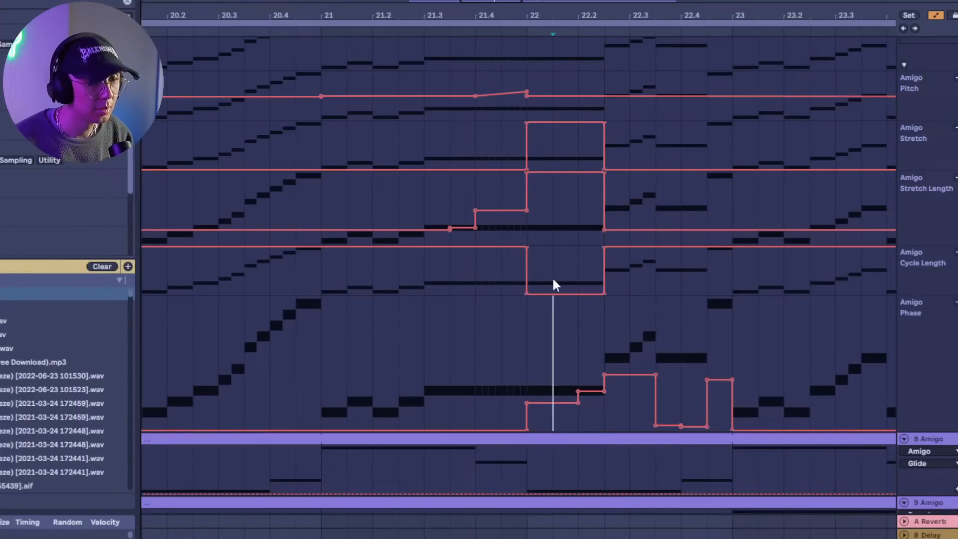
drag(559, 291, 559, 286)
key(space)
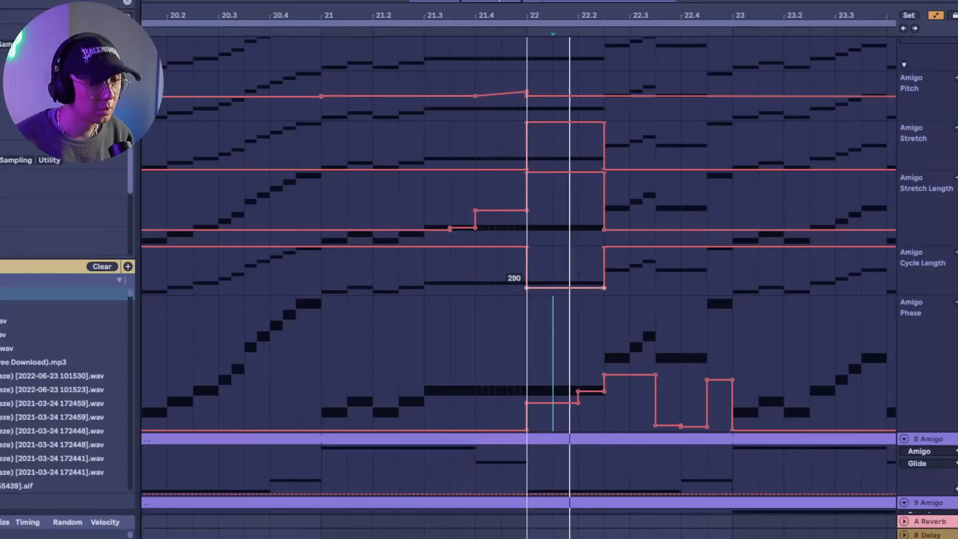
key(space)
Try raising the lowered Cycle Length section above 290 and play it from 21.4.
click(485, 280)
key(space)
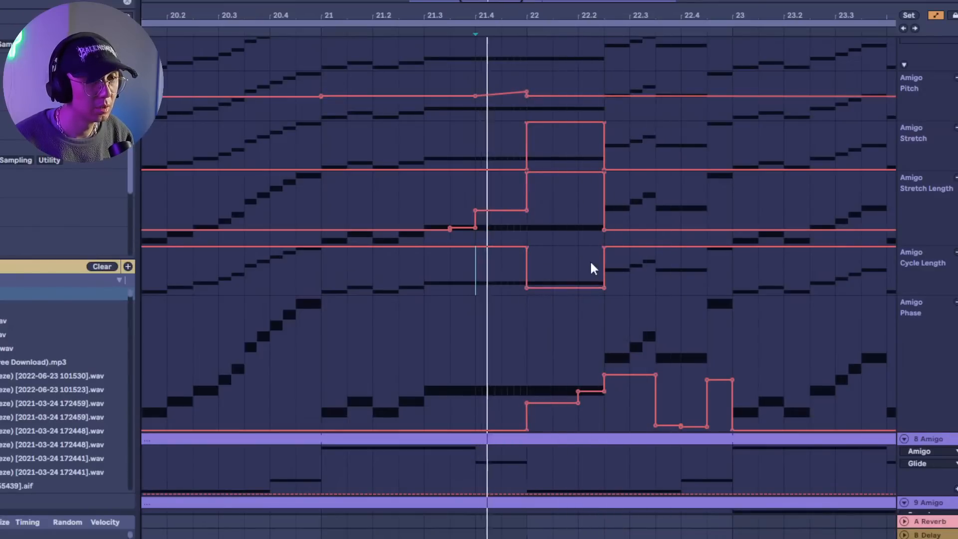
drag(569, 288, 569, 278)
key(space)
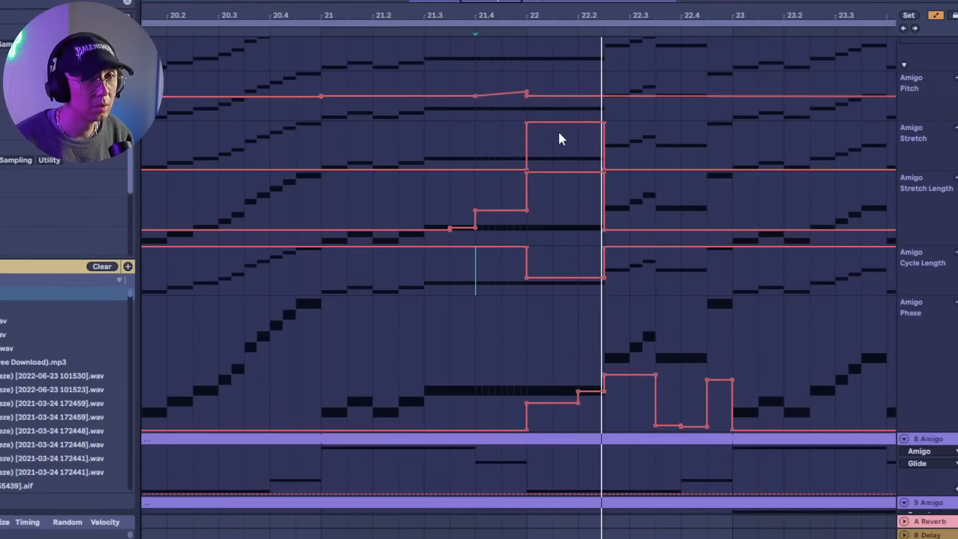
Lower the Stretch automation block from 22 to 22.2.3 slightly and enable Gate on the 7 Amigo sampler.
drag(573, 134, 573, 147)
scroll(926, 172, up, 3)
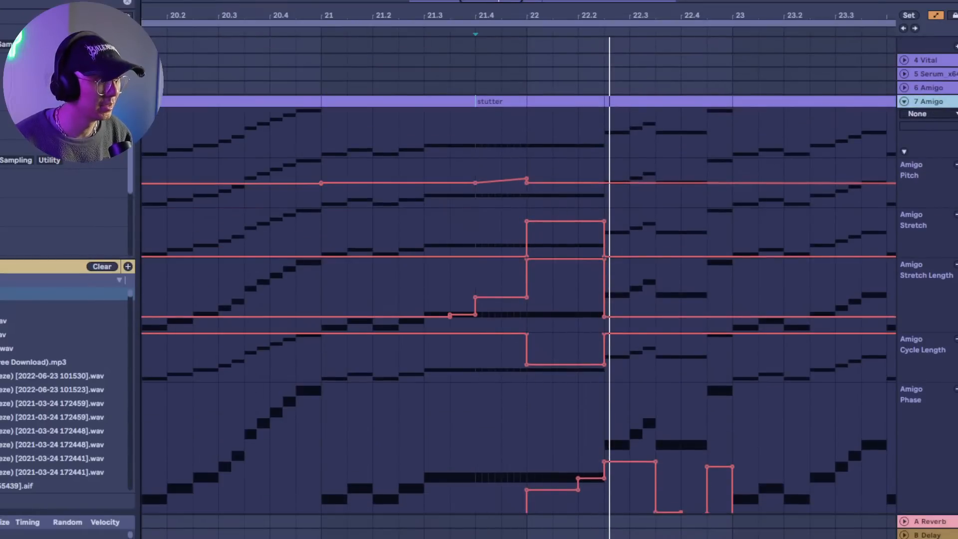
key(ctrl+alt+p)
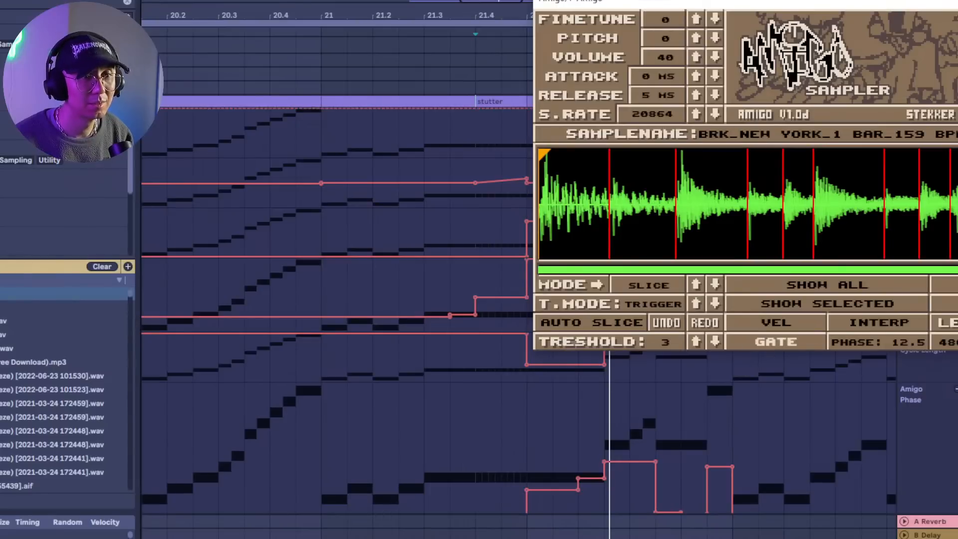
key(ctrl+alt+p)
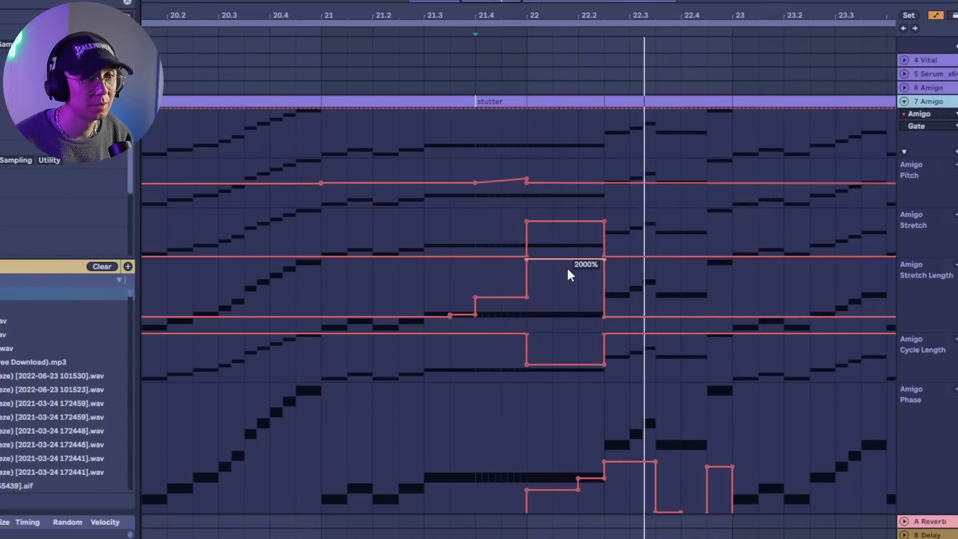
Return Cycle Length from 22 to 22.2.3 to its maximum and set Stretch Length there just under 2000% after trying a lower level.
scroll(549, 379, down, 3)
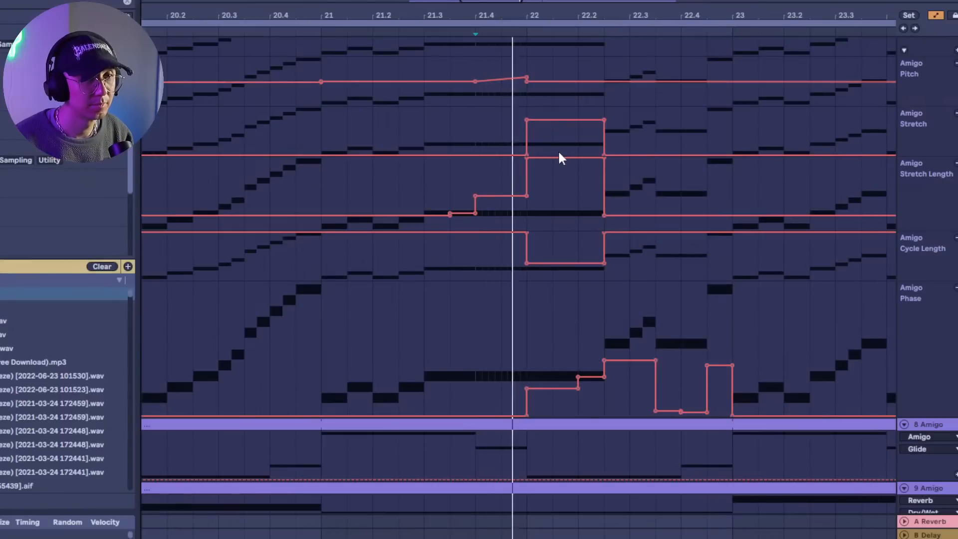
drag(561, 158, 571, 189)
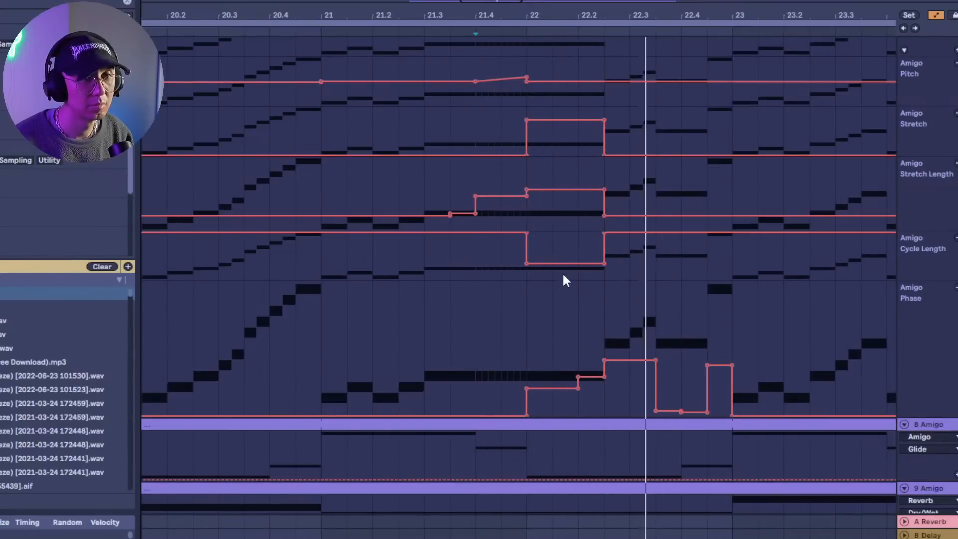
drag(567, 274, 567, 235)
drag(563, 201, 564, 160)
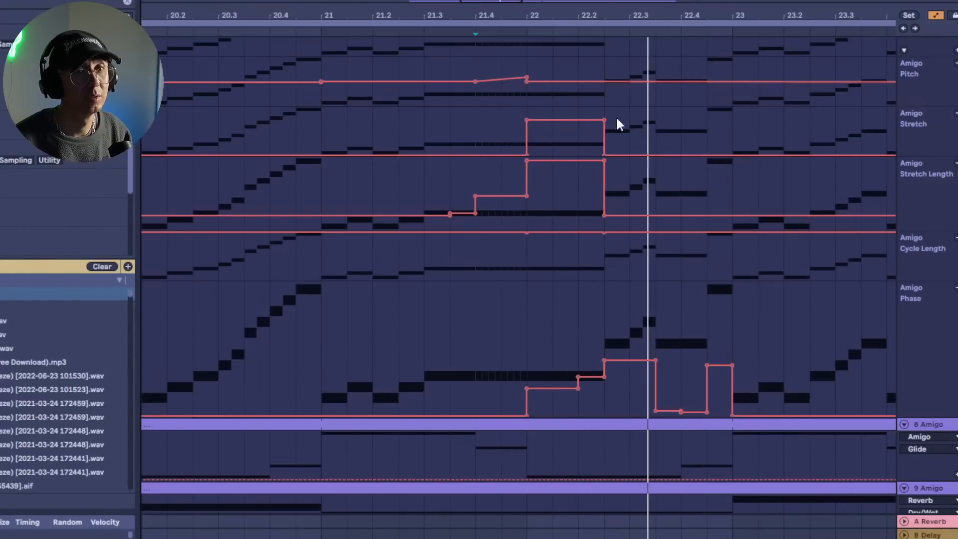
scroll(579, 184, up, 3)
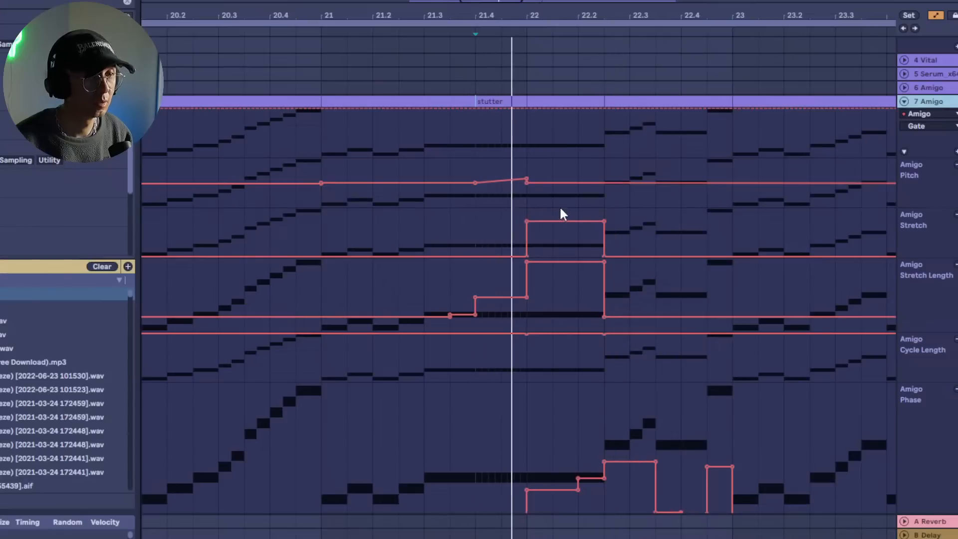
Raise the Pitch automation from 22 to 22.2.3 above the end of the preceding ramp and play the section.
click(921, 186)
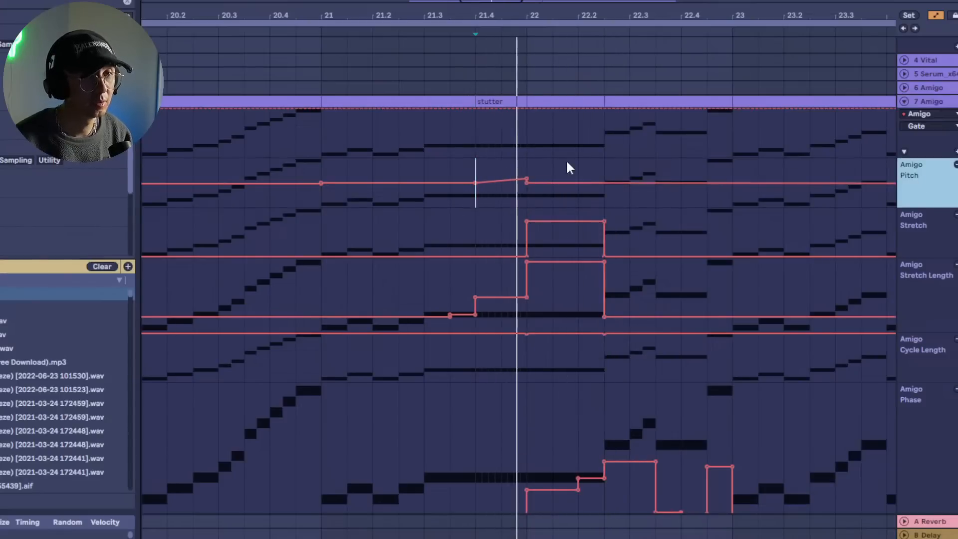
click(603, 184)
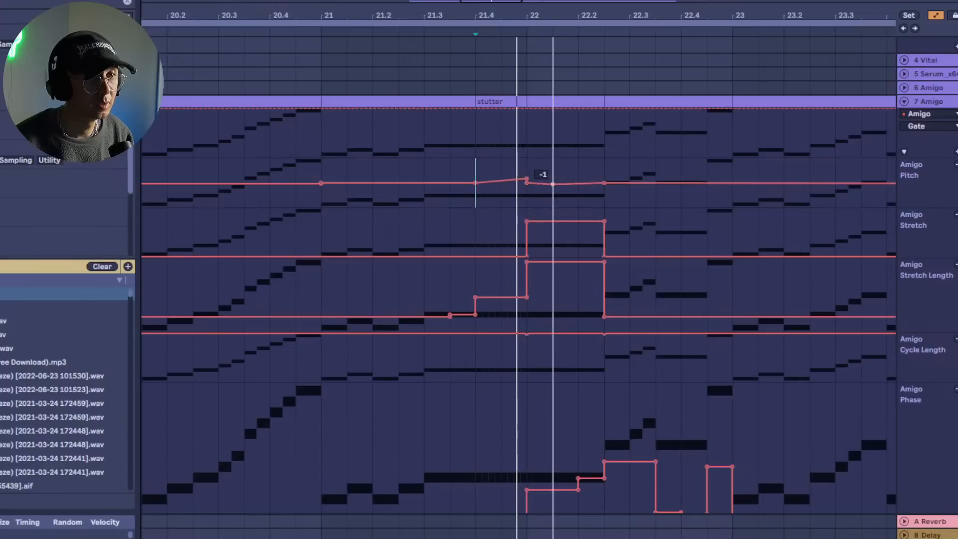
drag(552, 184, 579, 174)
click(587, 15)
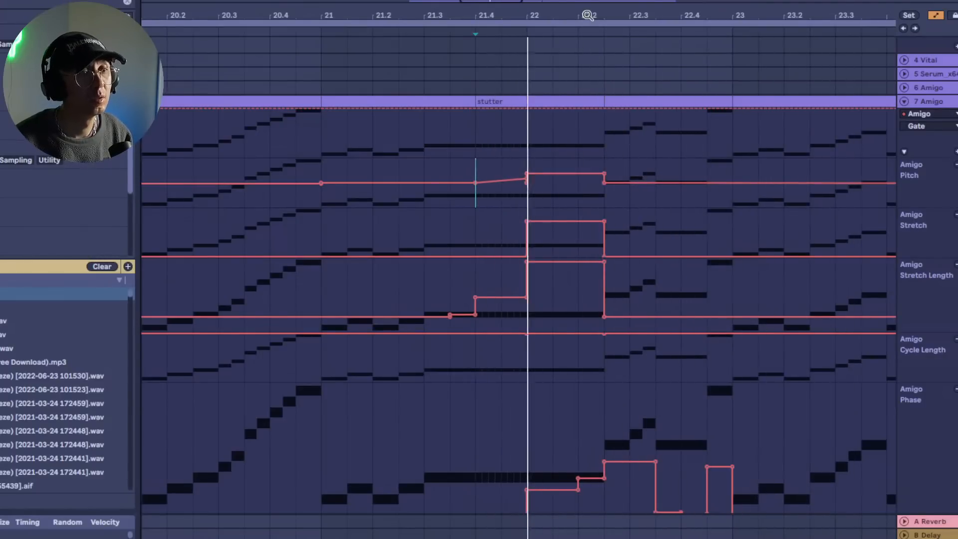
key(space)
key(space)
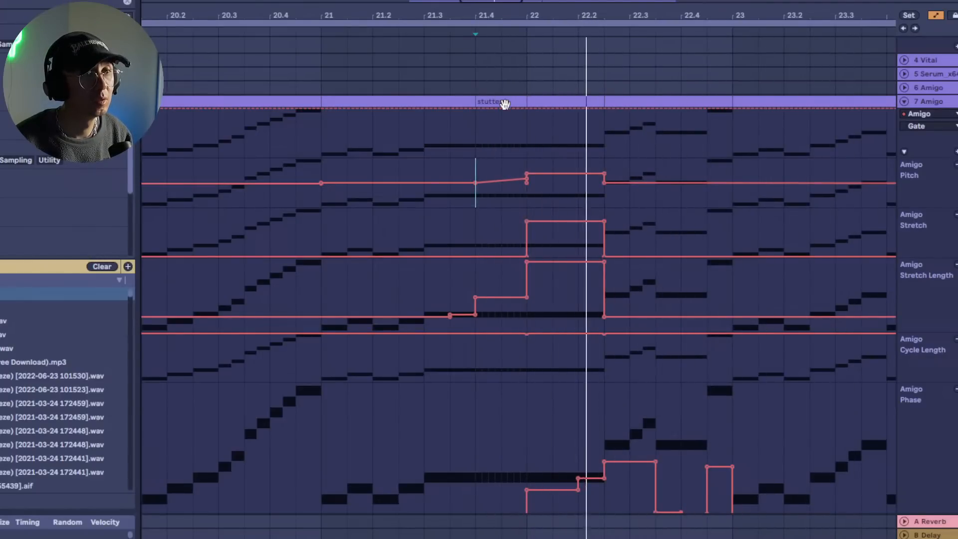
Shorten all the D3 notes in the stutter clip at 21.4 slightly so small gaps separate them.
double_click(506, 103)
drag(238, 486, 956, 455)
scroll(310, 466, down, 1)
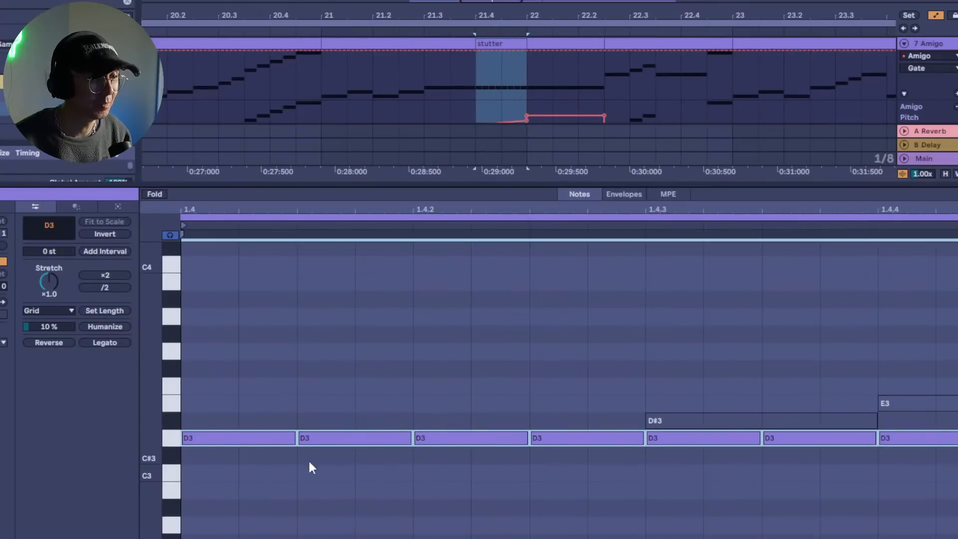
mouse_move(294, 438)
mouse_down()
mouse_move(239, 438)
mouse_move(279, 436)
mouse_up()
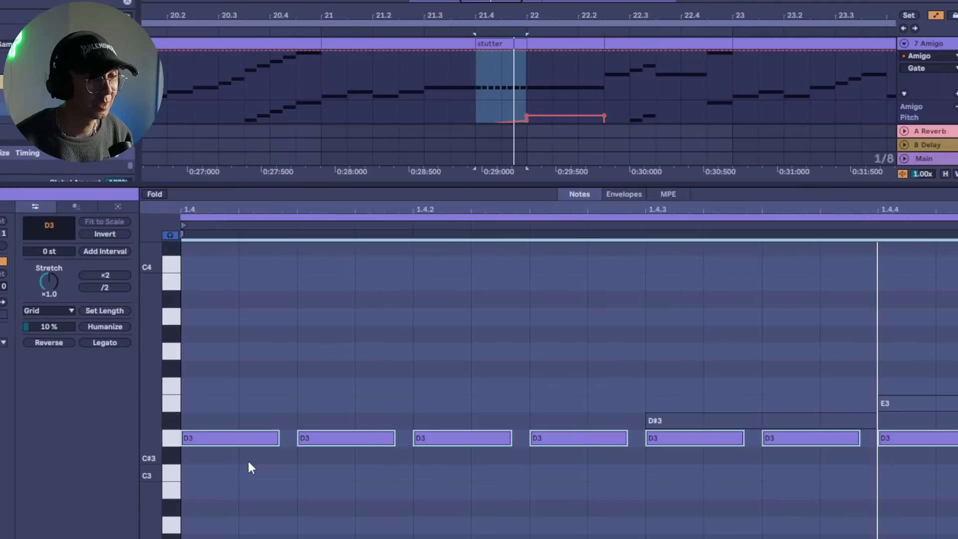
Transpose the stutter clip's notes to F3 after trying G#3, and return to the arrangement's automation lanes.
key(Up)
key(Up)
key(Up)
key(Down)
key(Up)
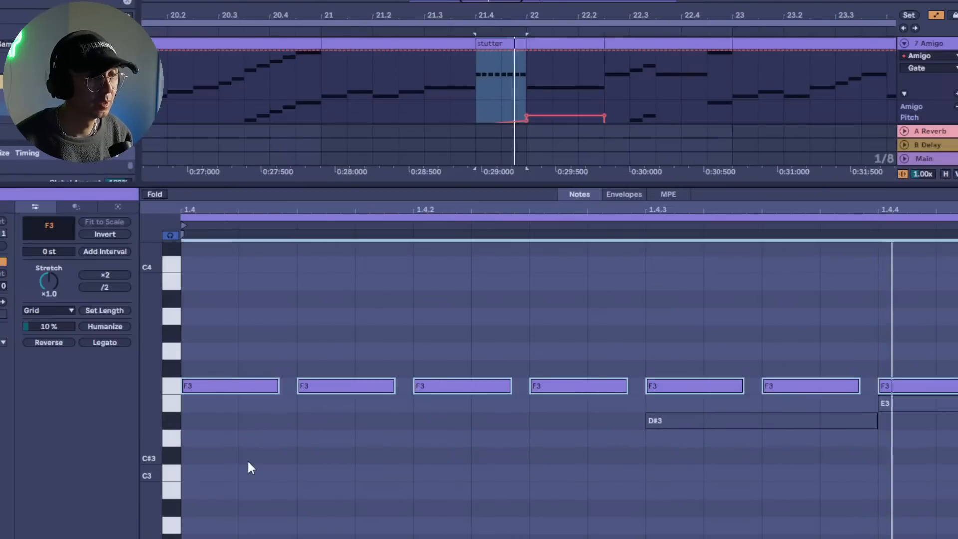
key(Up)
key(Up)
key(Up)
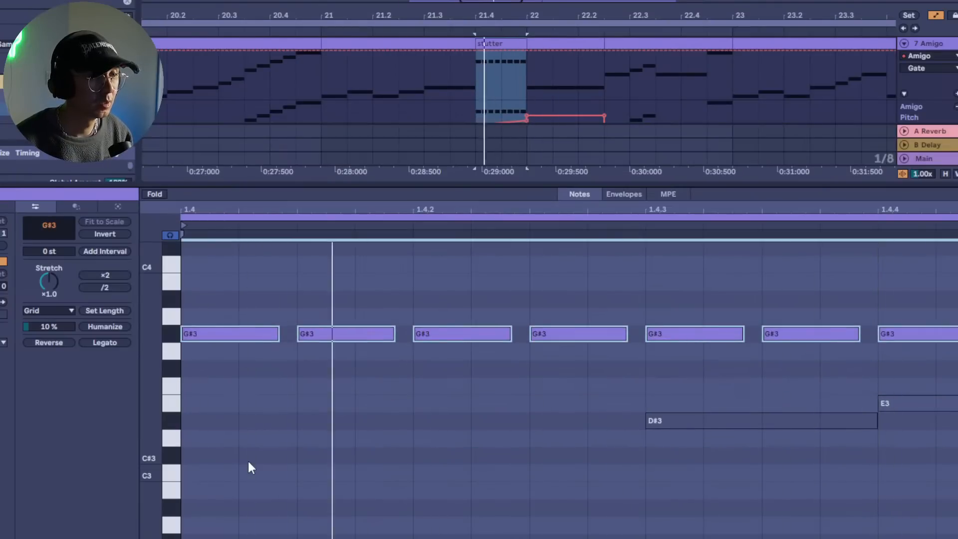
key(Down)
key(Down)
key(Down)
key(ctrl+alt+l)
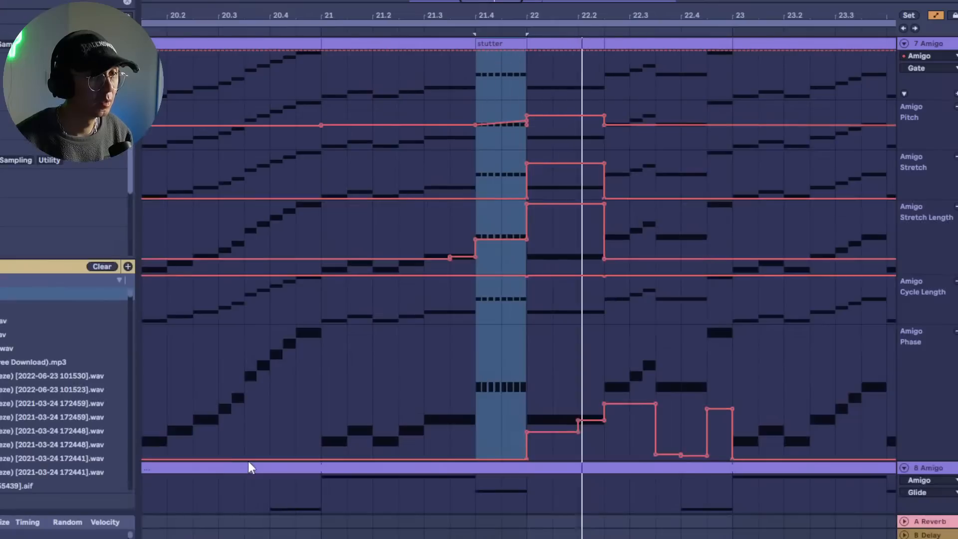
Duplicate the 7 Amigo automation of bars 17 to 21, from Pitch through Phase, three times to fill up to bar 33.
click(323, 89)
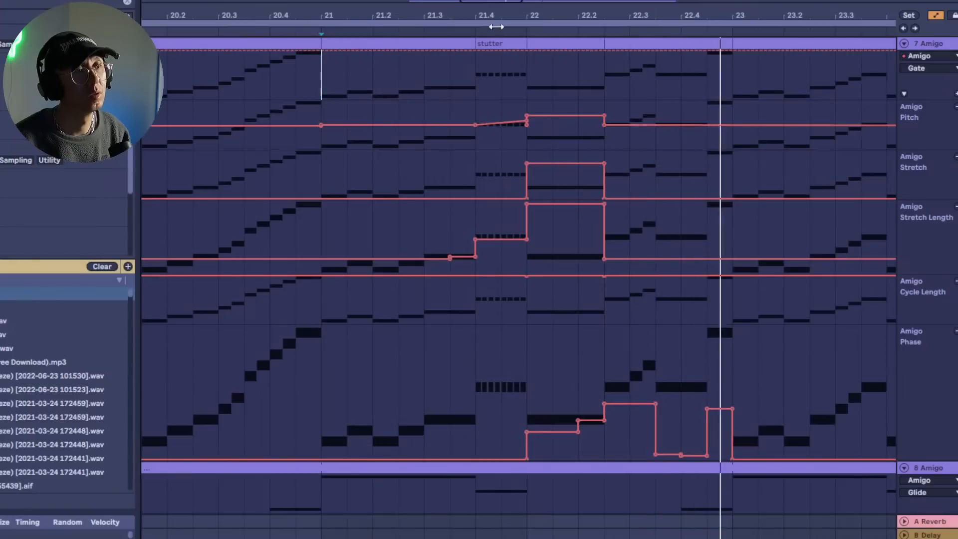
key(minus)
key(minus)
key(minus)
key(minus)
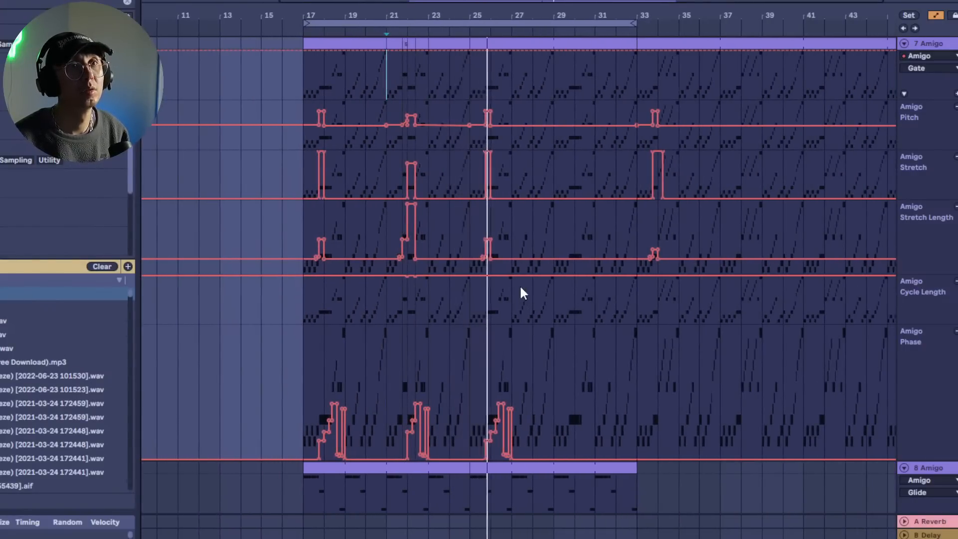
scroll(521, 290, down, 3)
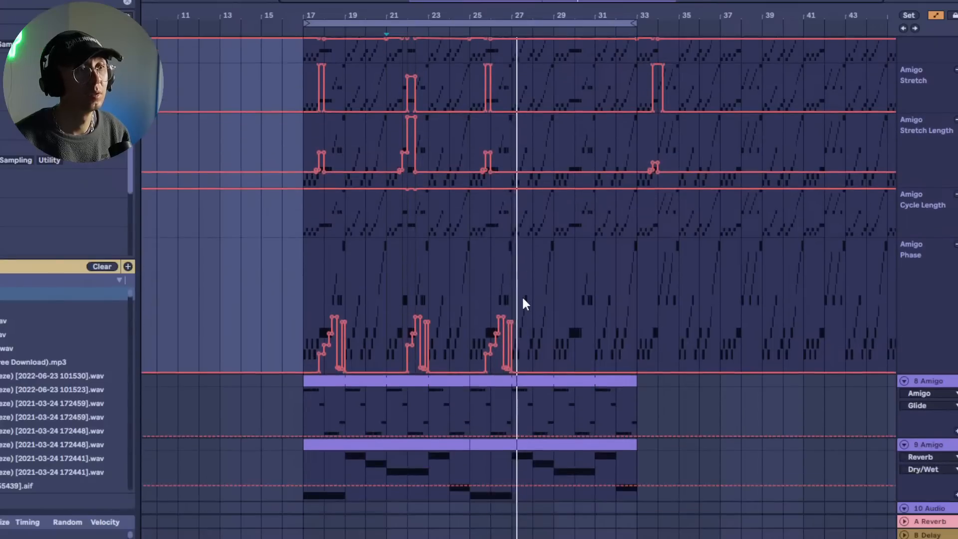
drag(641, 423, 306, 421)
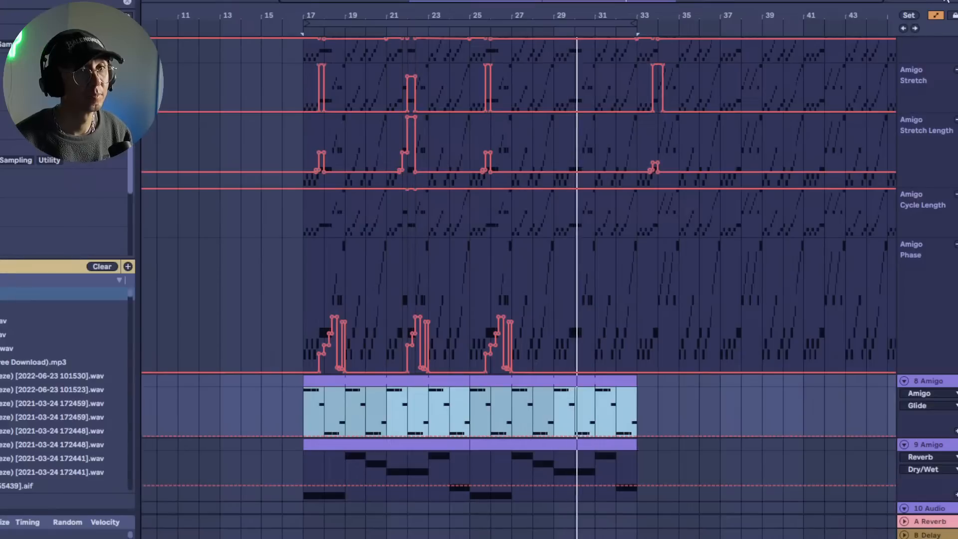
scroll(762, 215, up, 4)
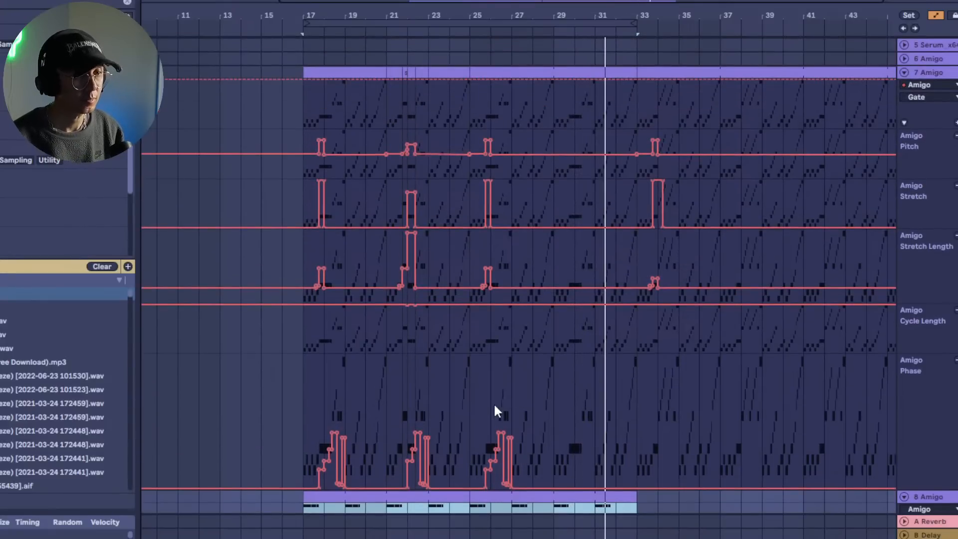
drag(386, 411, 313, 415)
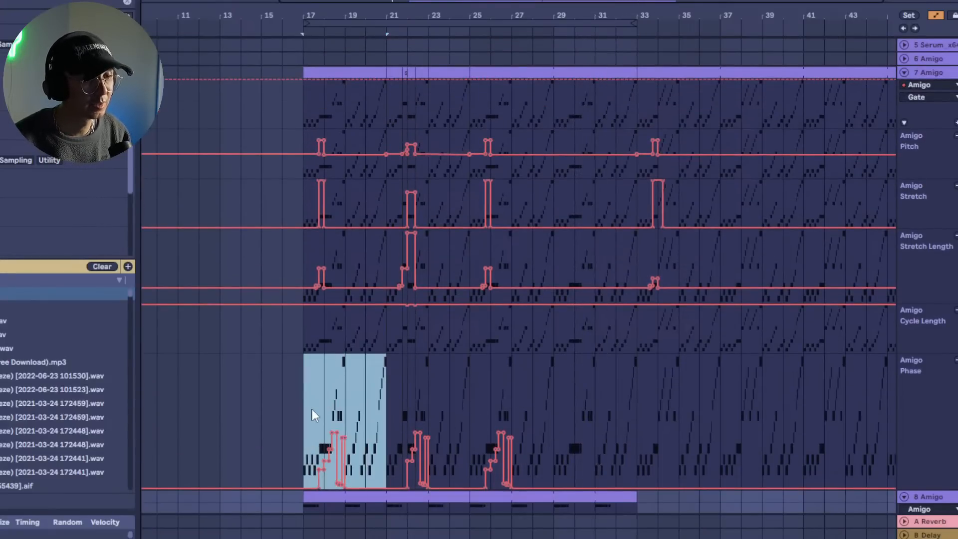
shift+click(308, 120)
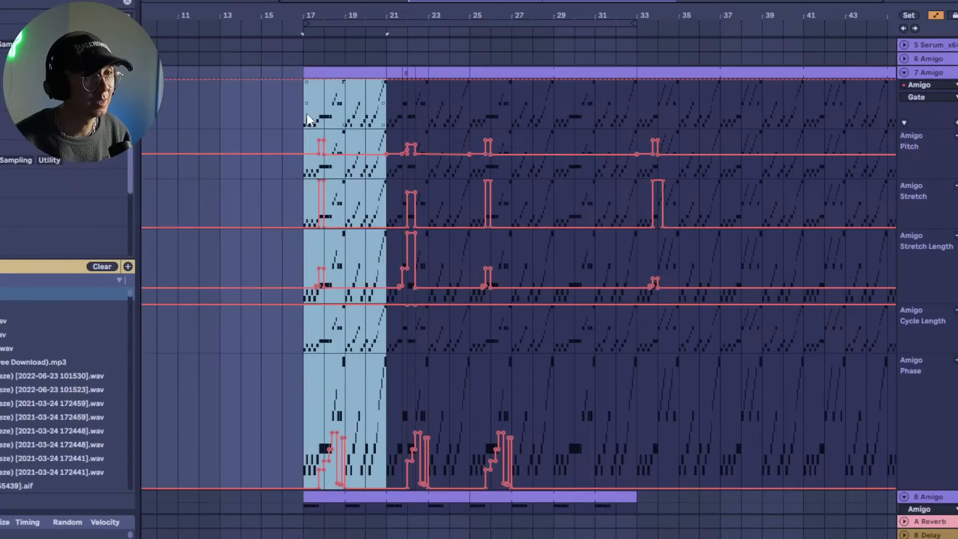
key(ctrl+d)
key(ctrl+d)
key(ctrl+d)
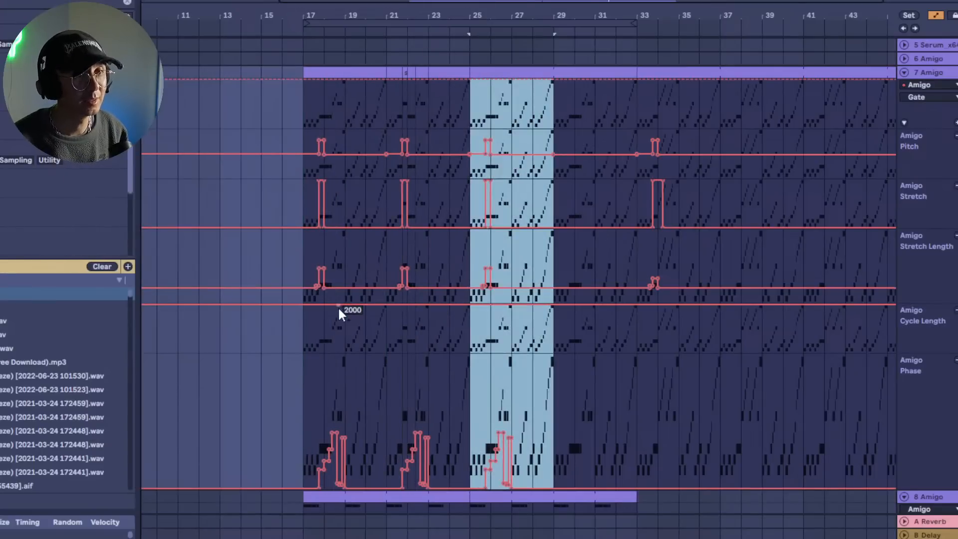
Play the arrangement from bar 17 to hear the repeated automation, and hide the automation lanes.
scroll(395, 265, down, 3)
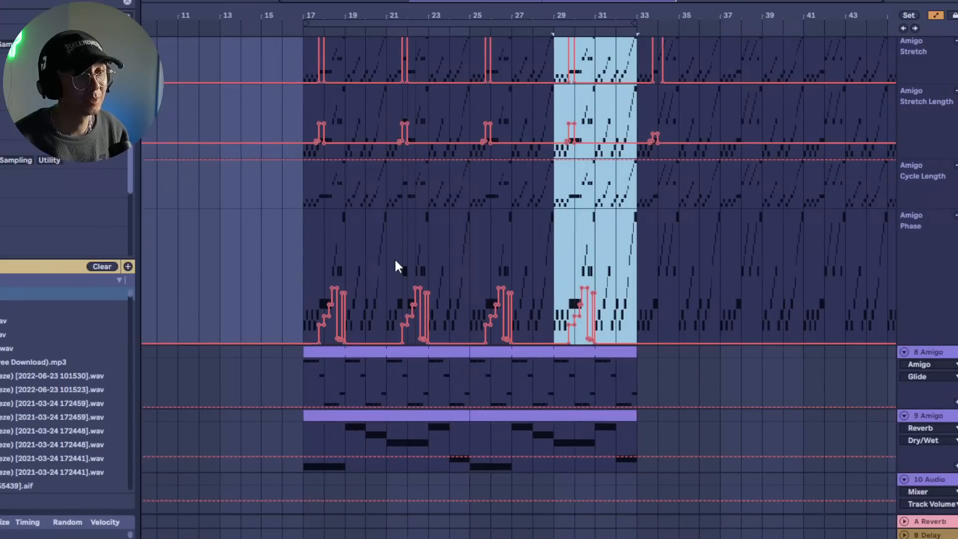
click(303, 226)
scroll(300, 249, up, 4)
key(space)
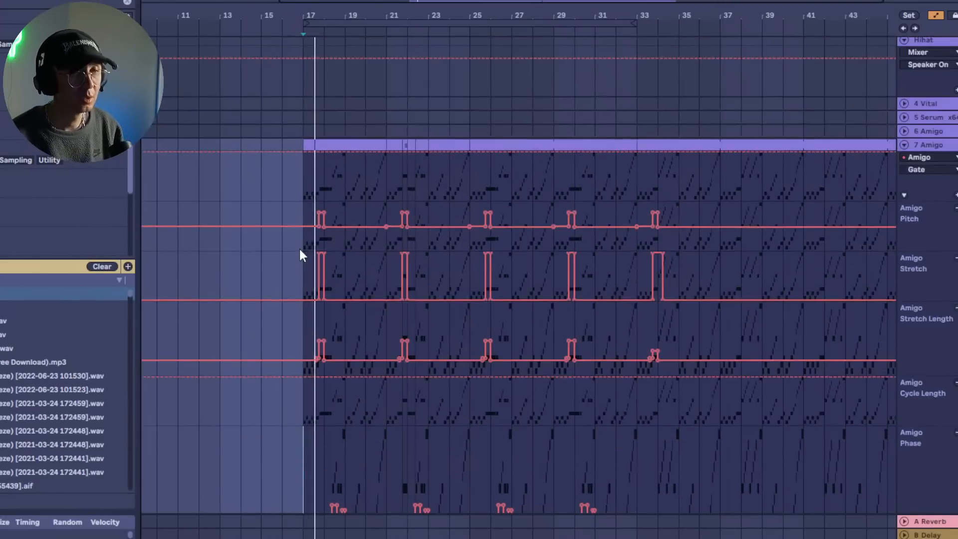
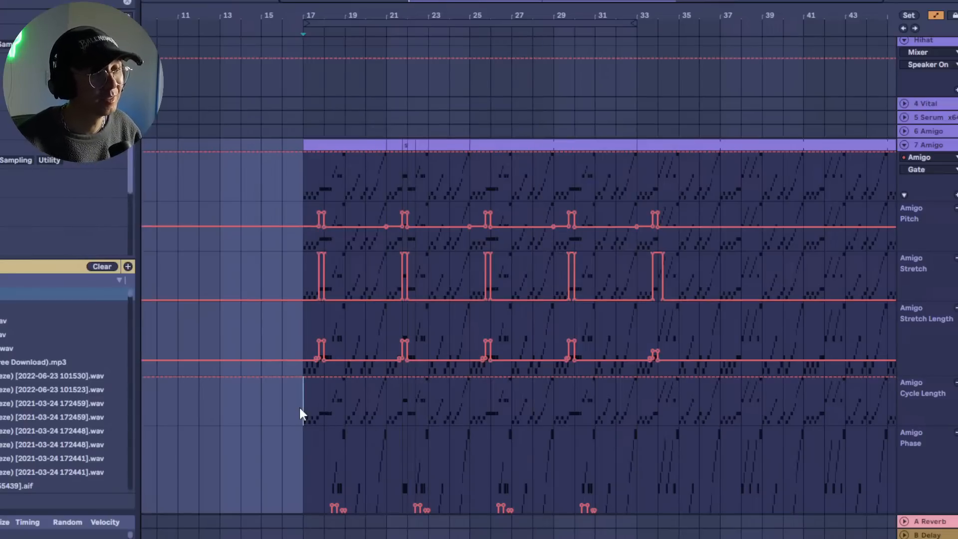
key(space)
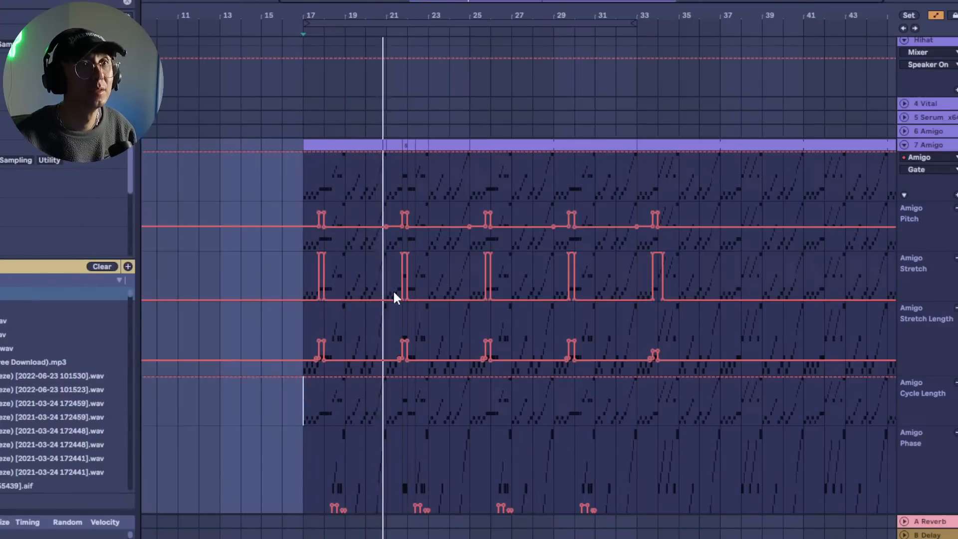
mouse_move(394, 293)
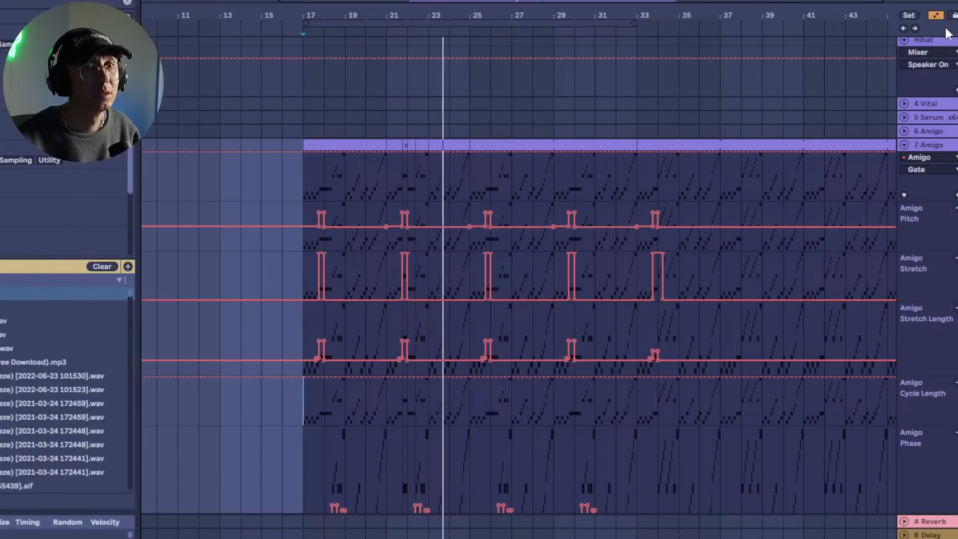
click(936, 15)
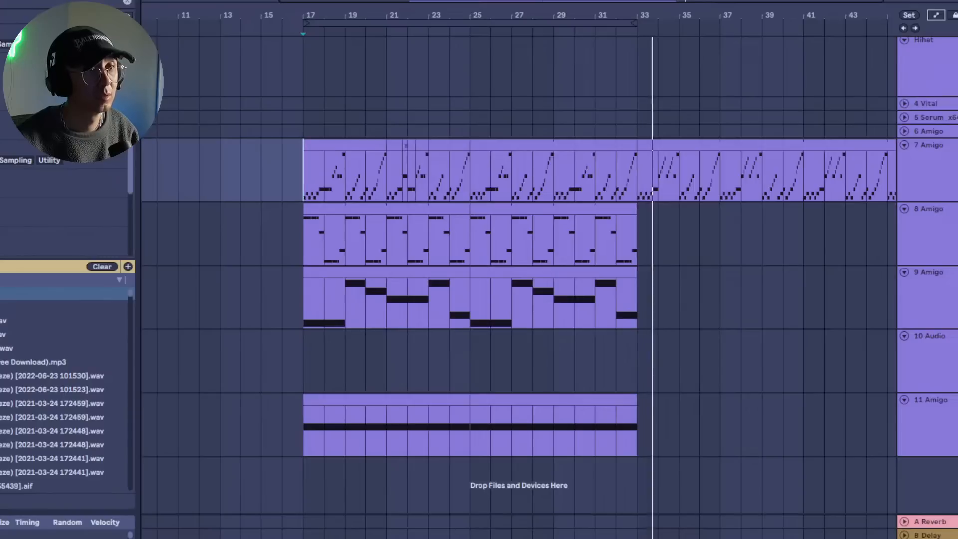
Try duplicating the 9 Amigo clips of bars 17 to 33 into bars 33 to 49.
click(529, 272)
shift+click(435, 273)
key(ctrl+d)
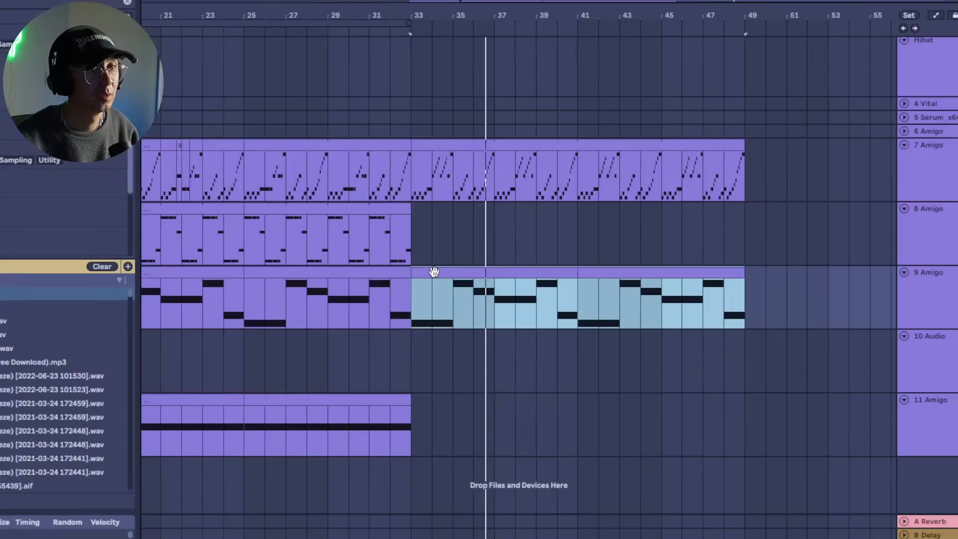
key(ctrl+z)
key(Delete)
key(ctrl+z)
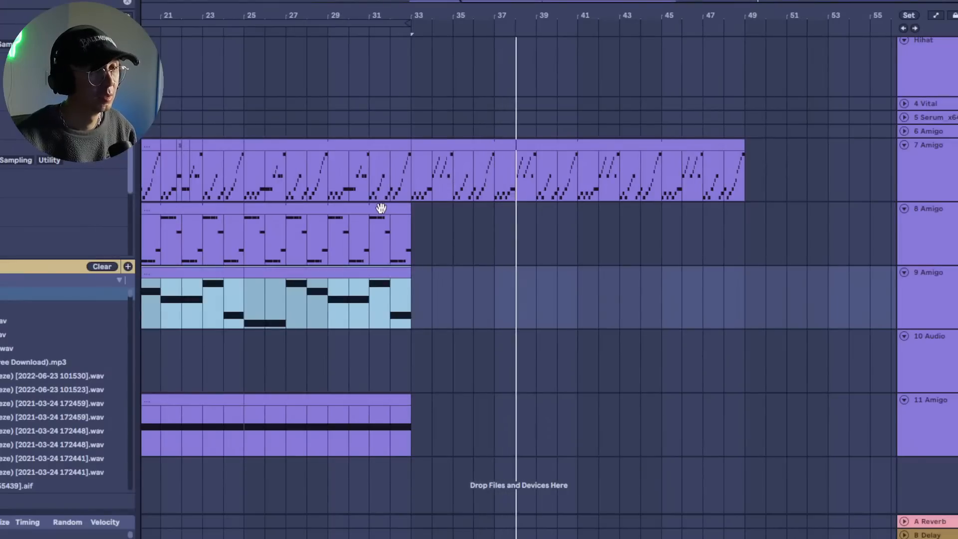
Duplicate the 8 Amigo clips of bars 17 to 33 into bars 33 to 49.
drag(480, 20, 601, 10)
drag(564, 237, 353, 230)
key(ctrl+d)
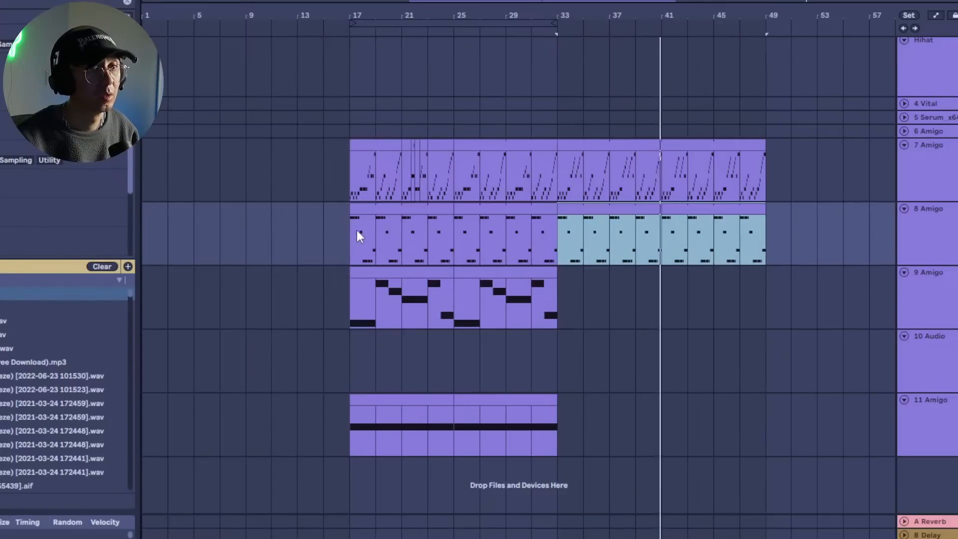
Bring the 6 Amigo session clip into the arrangement at bar 33 and duplicate it up to bar 41.
scroll(733, 160, up, 4)
key(Tab)
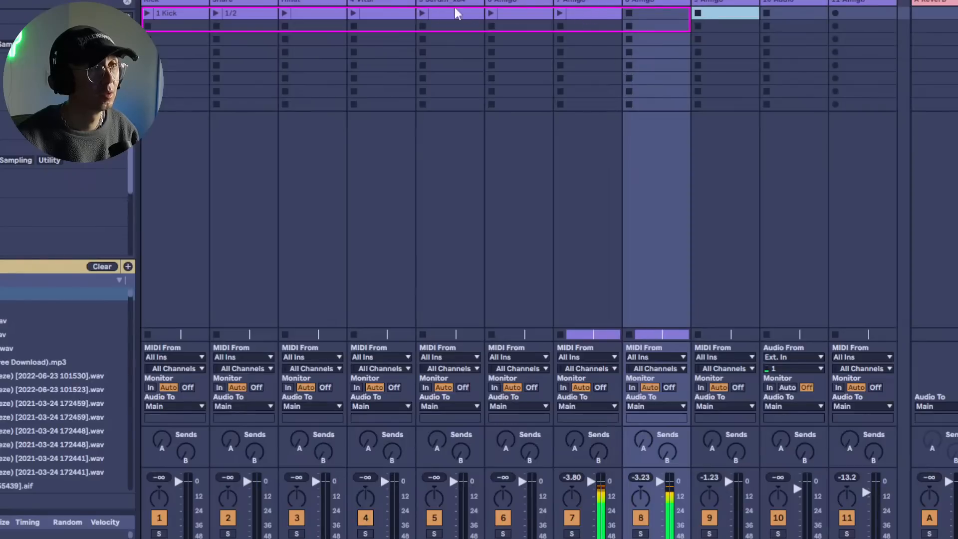
click(528, 15)
key(Tab)
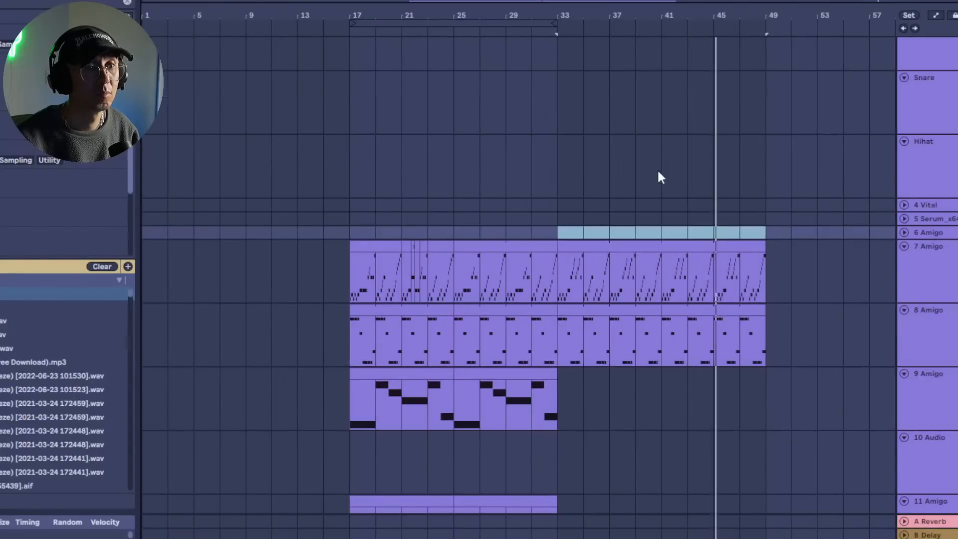
click(566, 229)
key(ctrl+d)
key(ctrl+d)
key(ctrl+d)
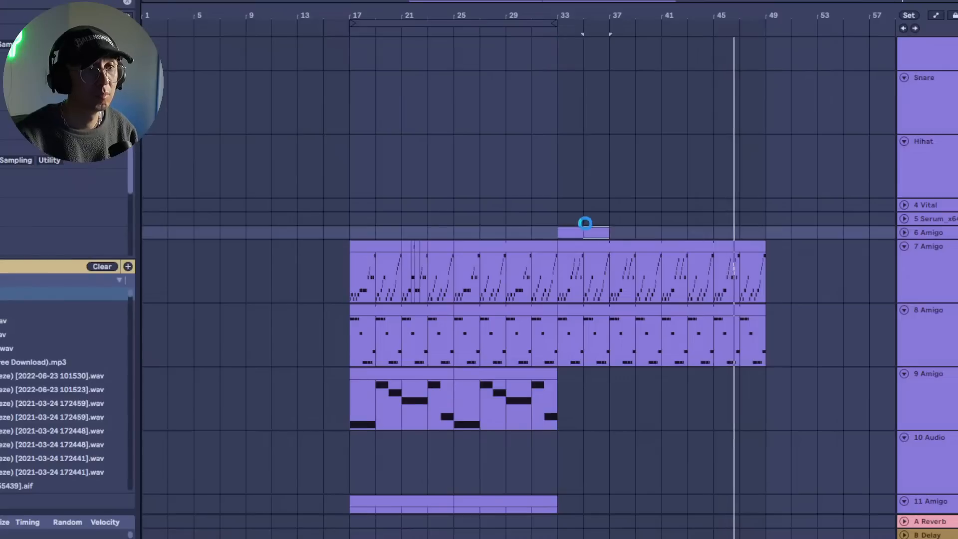
key(ctrl+l)
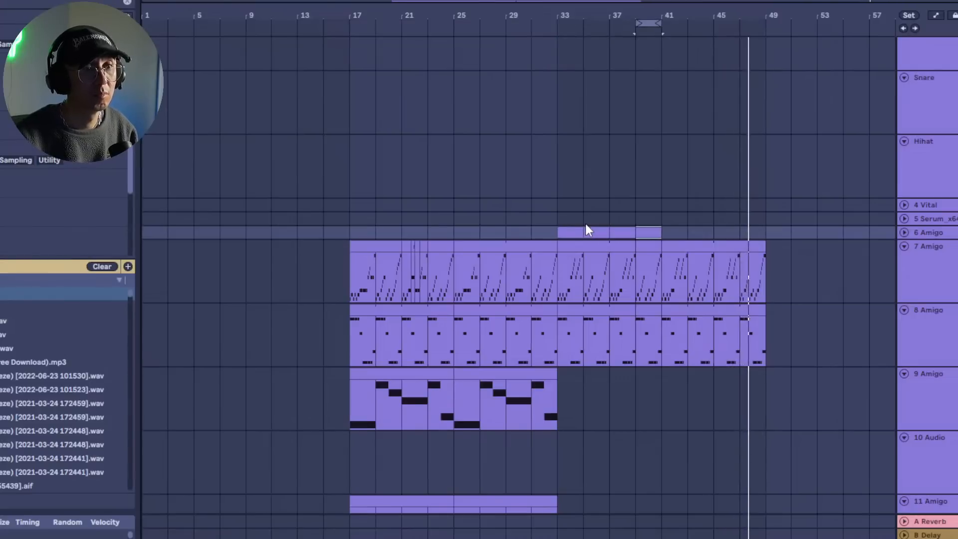
Play from bar 33 and keep duplicating the two-bar 6 Amigo clip until it reaches bar 49.
click(560, 229)
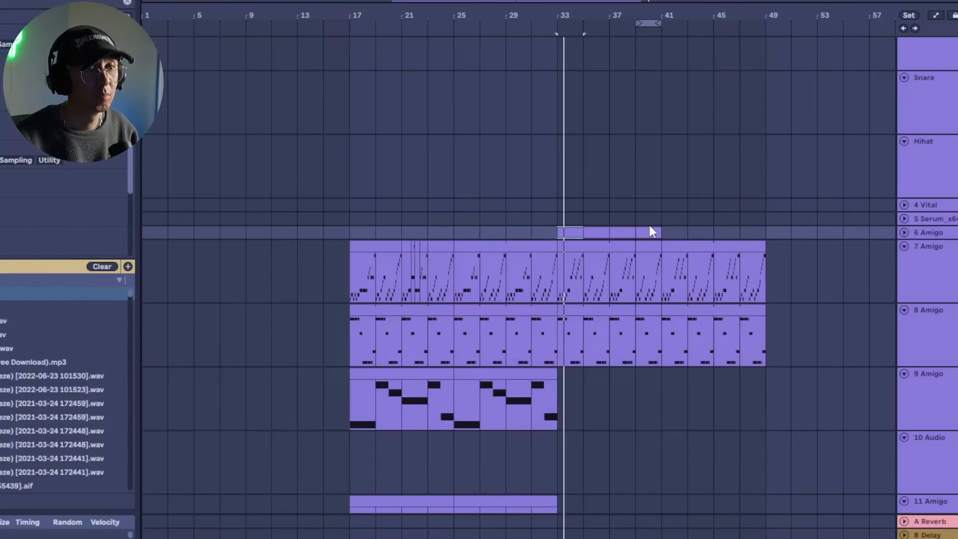
key(ctrl+d)
key(ctrl+d)
key(ctrl+d)
key(ctrl+d)
key(ctrl+d)
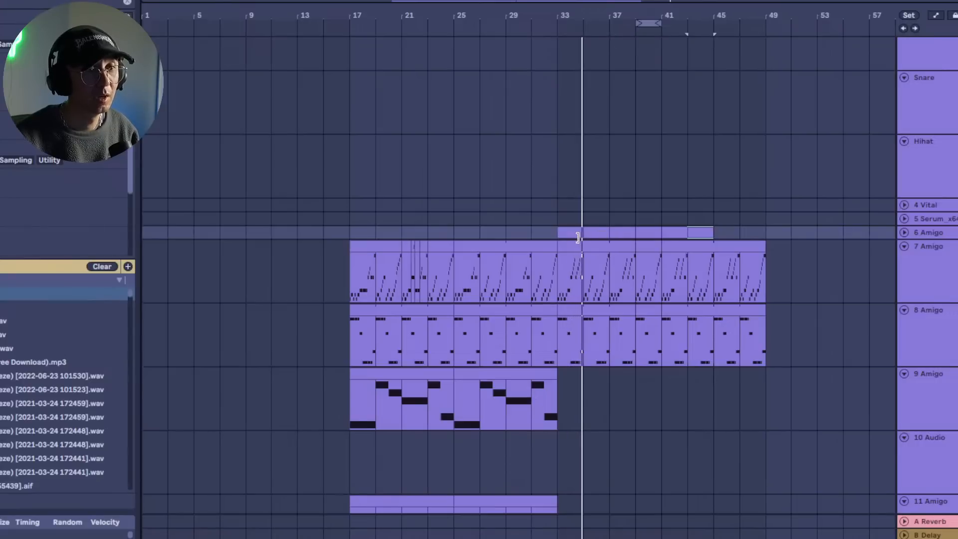
Set the loop to bars 33 to 49 and play it.
drag(584, 233, 767, 224)
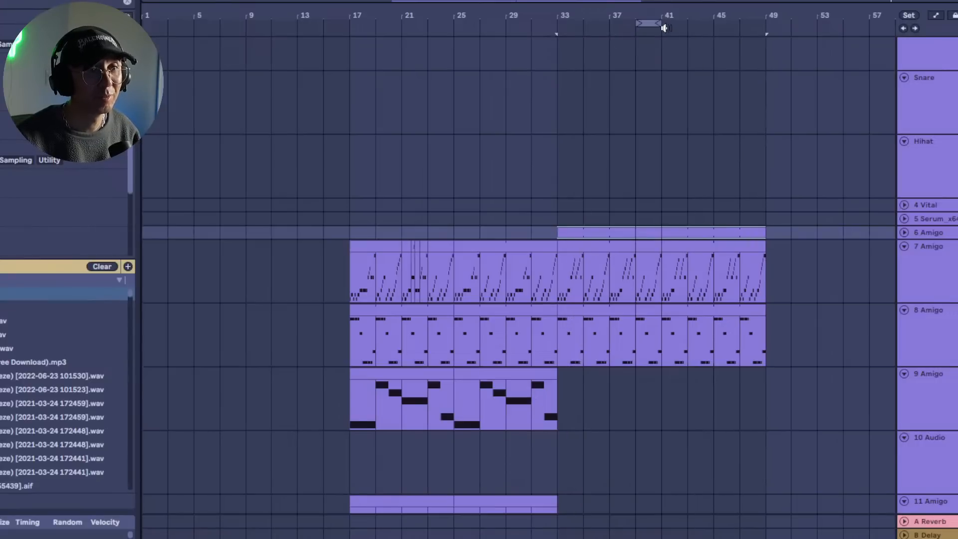
drag(664, 23, 764, 23)
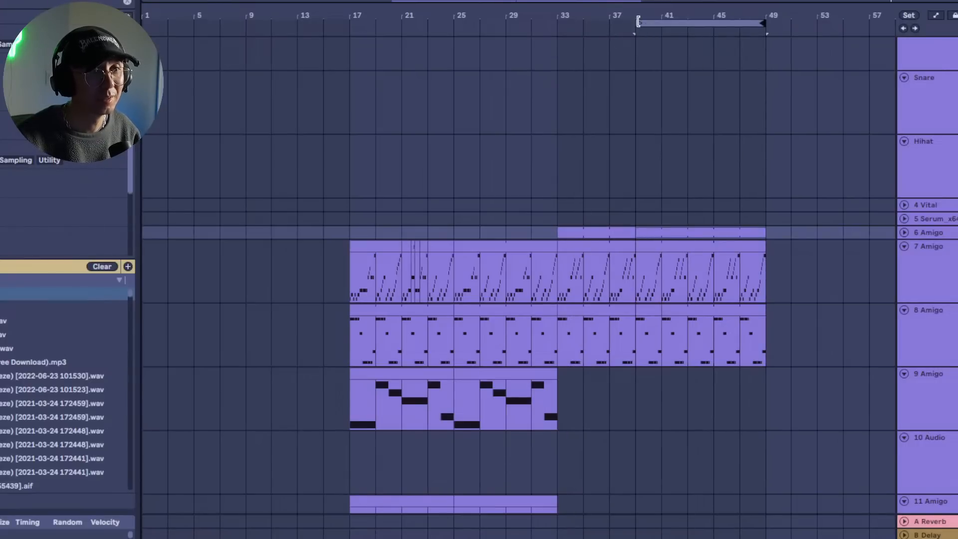
key(space)
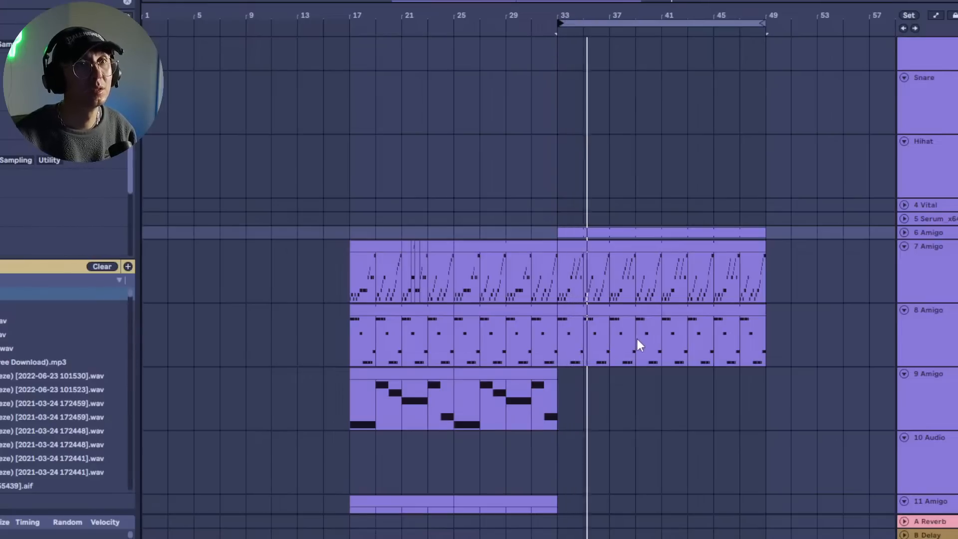
Extend the loop start back to bar 17 so the loop spans bars 17 to 49.
scroll(637, 340, down, 3)
scroll(637, 337, up, 5)
scroll(637, 339, down, 2)
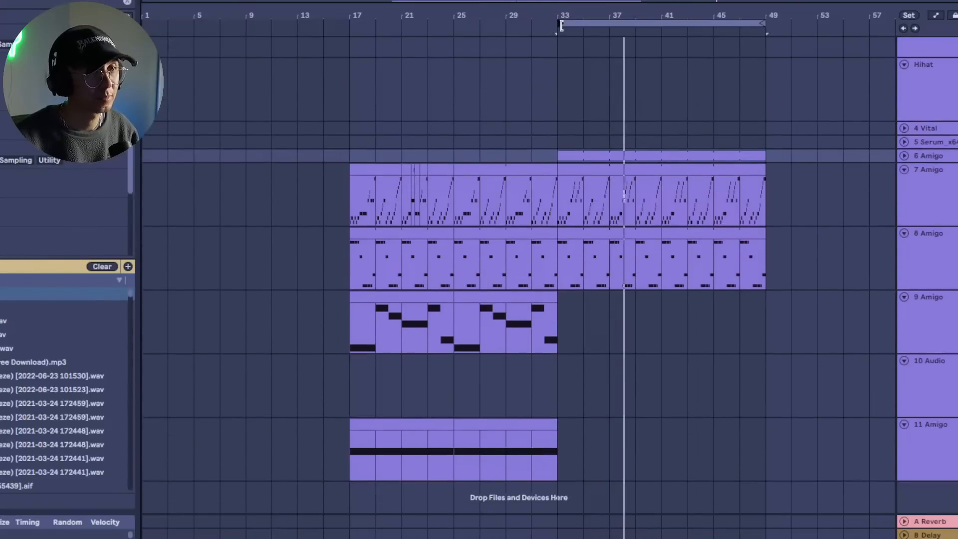
drag(560, 23, 351, 23)
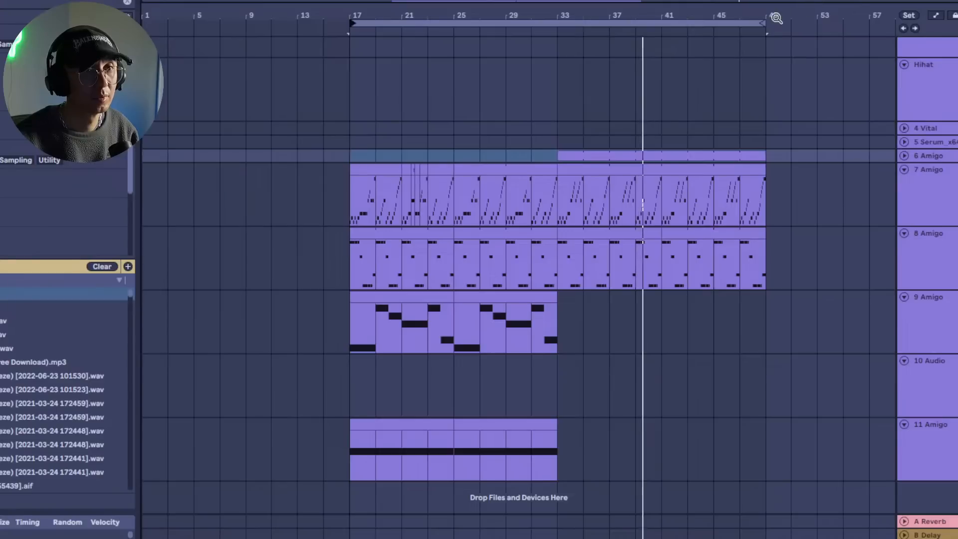
Open the last half bar of the 7 Amigo part before bar 49 and replace its final A#3 with short repeated A#3 notes.
drag(775, 18, 754, 175)
drag(689, 207, 719, 202)
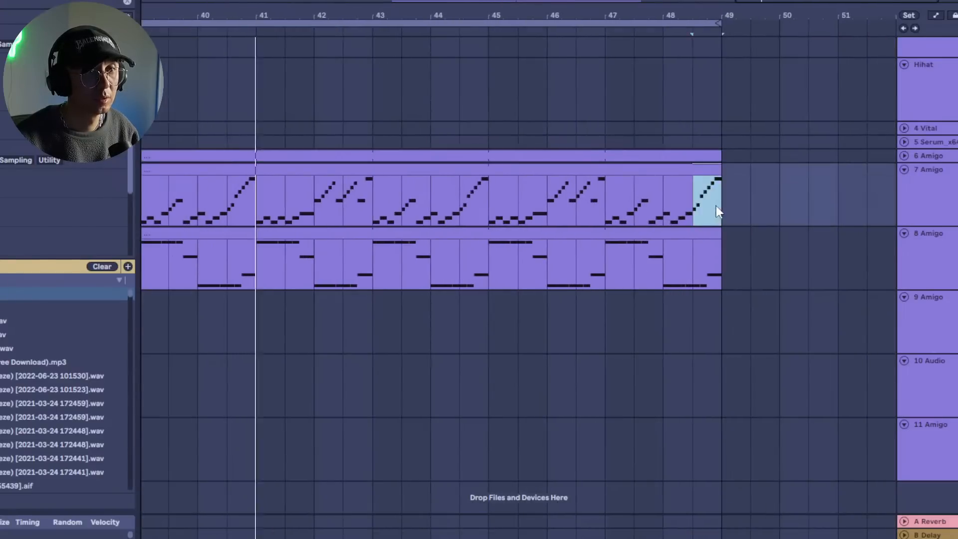
double_click(705, 170)
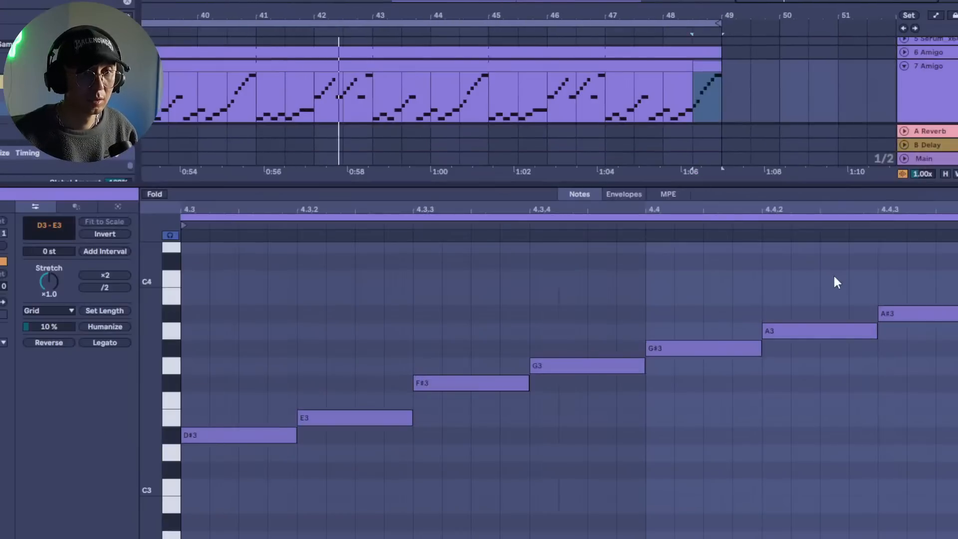
click(896, 312)
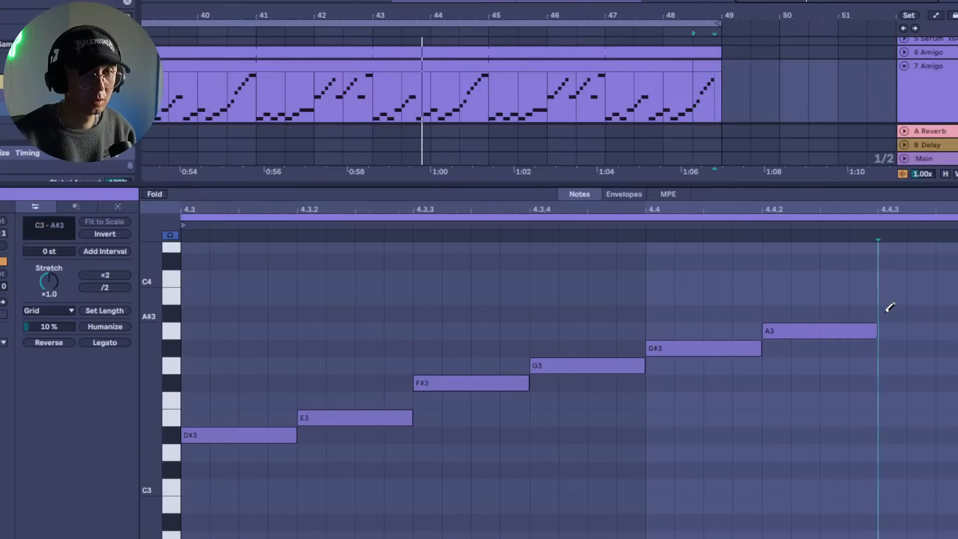
mouse_move(888, 313)
mouse_down()
mouse_move(950, 308)
mouse_move(951, 297)
mouse_up()
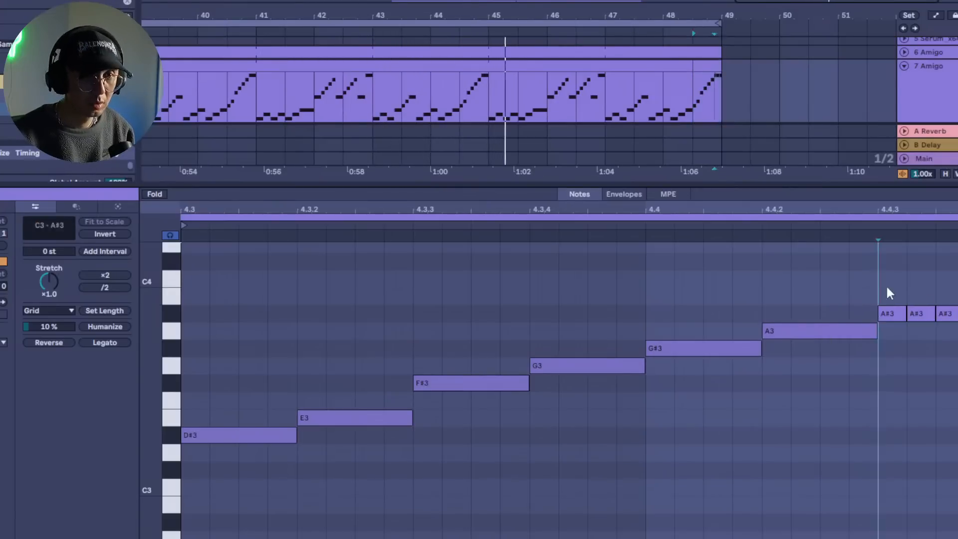
Transpose the short repeated A#3 notes down to D3.
key(Down)
key(Down)
key(Down)
key(Down)
key(Down)
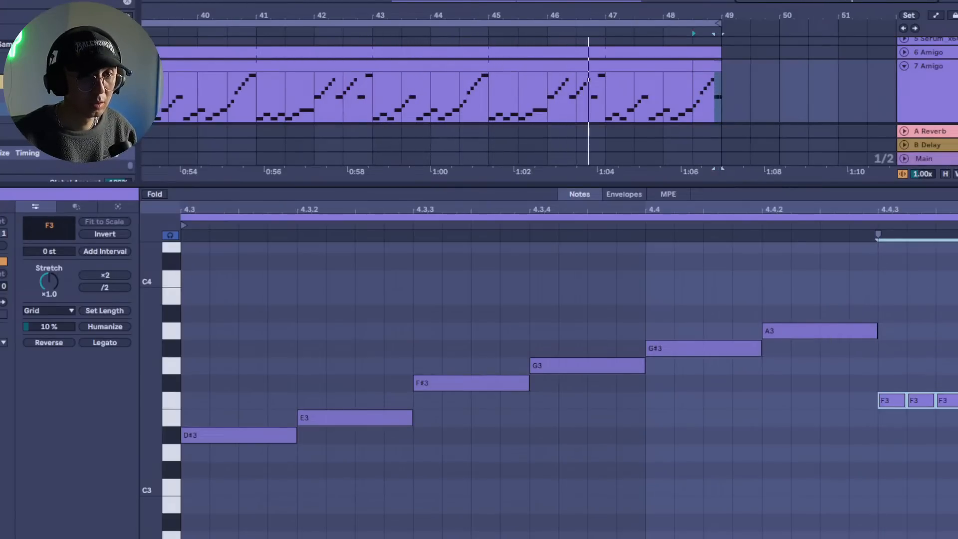
key(Down)
key(Down)
key(Down)
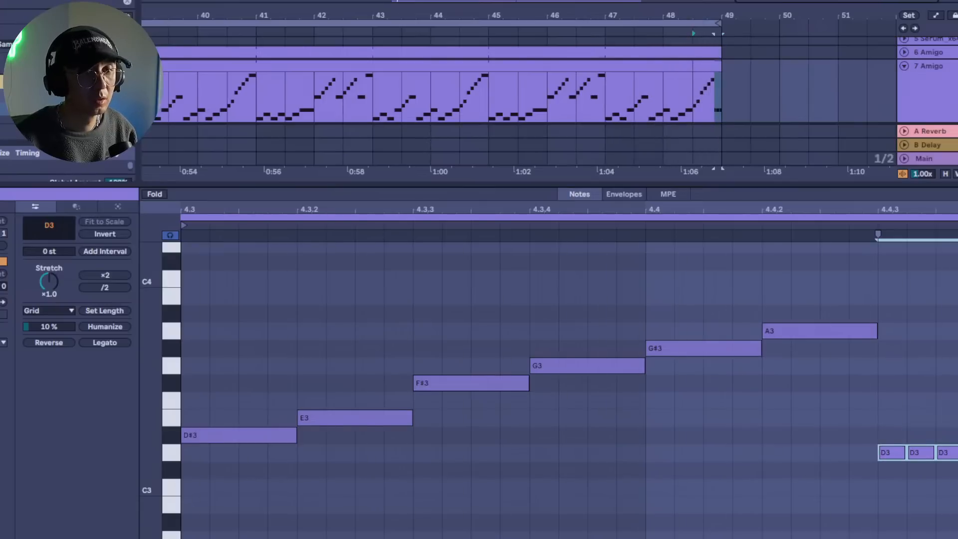
Redraw the repeated D3 notes at twice the length from 4.4 onward and delete the G#3 and A3 notes.
drag(894, 449, 957, 452)
click(891, 452)
drag(672, 451, 837, 394)
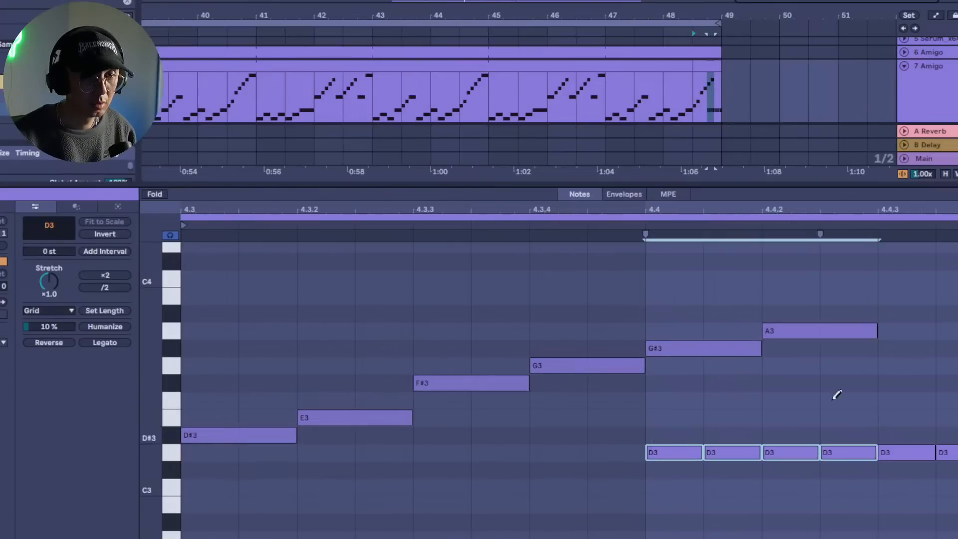
click(671, 344)
click(808, 330)
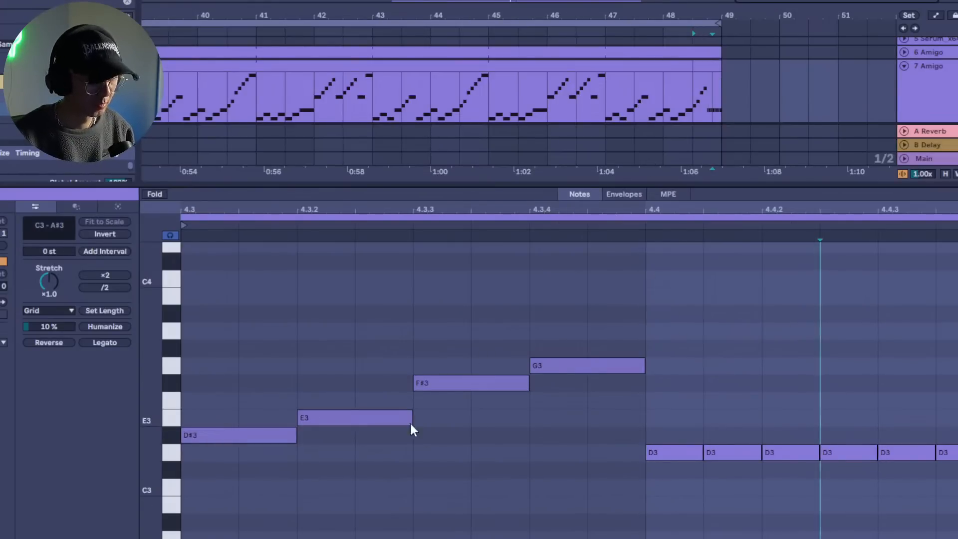
Fill 4.3 to 4.4 with repeated D3 notes and delete the G3, F#3, E3 and D#3 notes.
drag(228, 451, 618, 453)
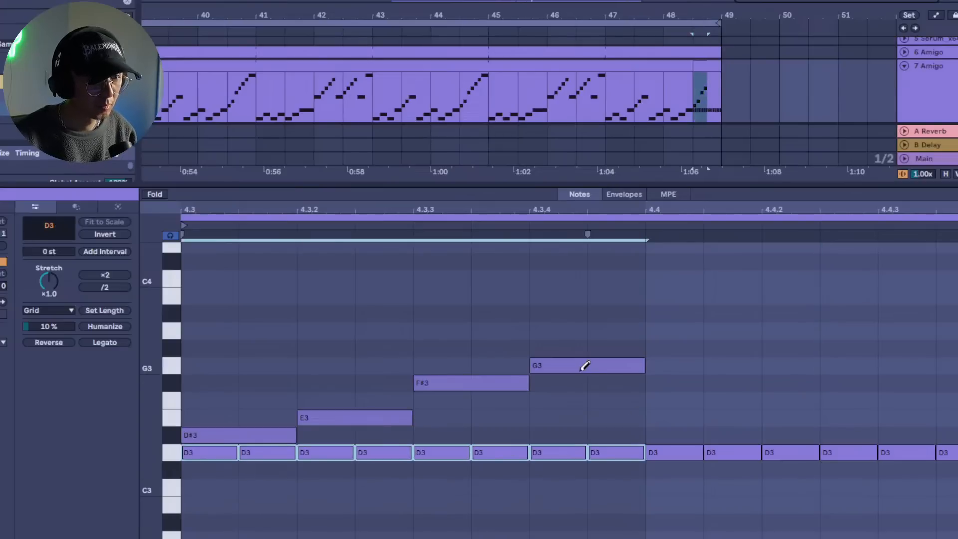
click(584, 366)
click(418, 383)
click(312, 418)
click(227, 435)
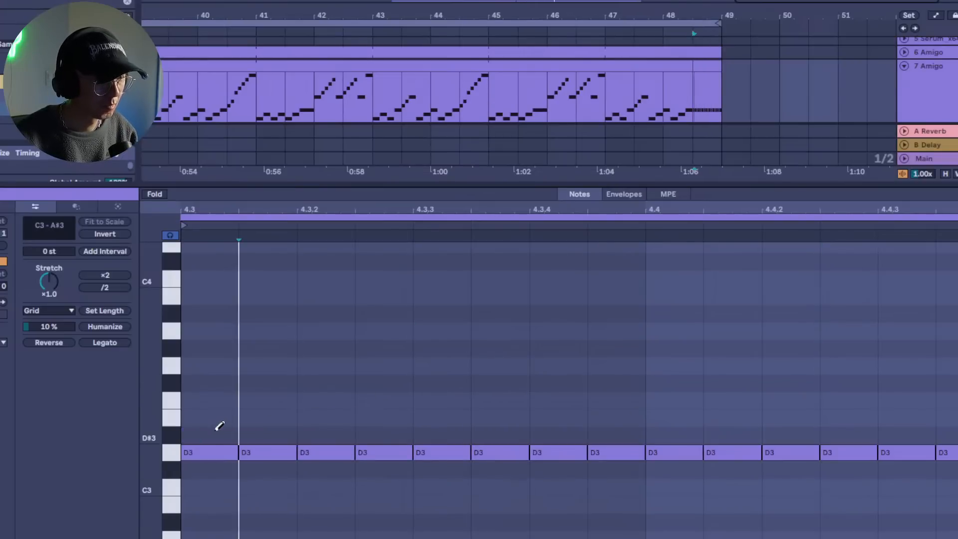
Return to the arrangement, show automation and give the 7 Amigo volume its own automation lane.
key(shift+Tab)
click(930, 322)
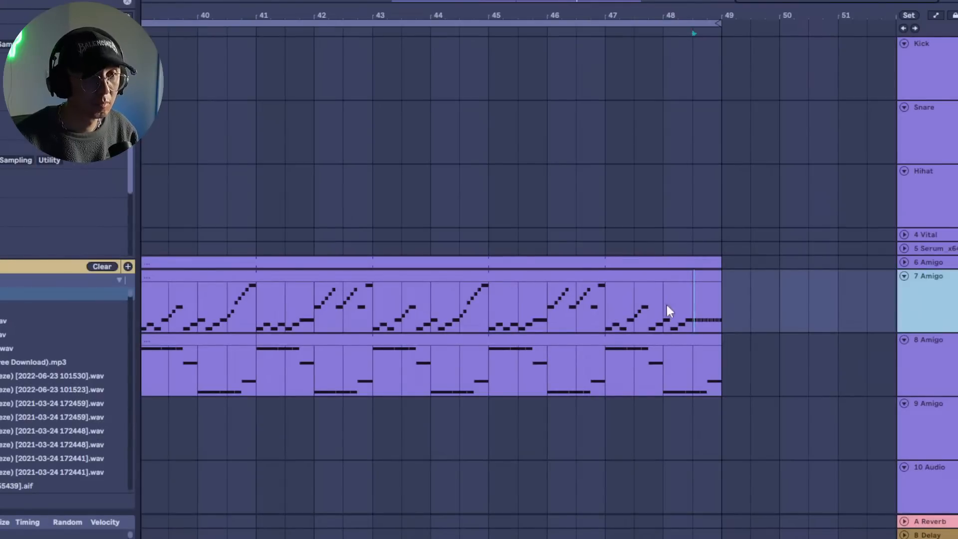
key(ctrl+alt+p)
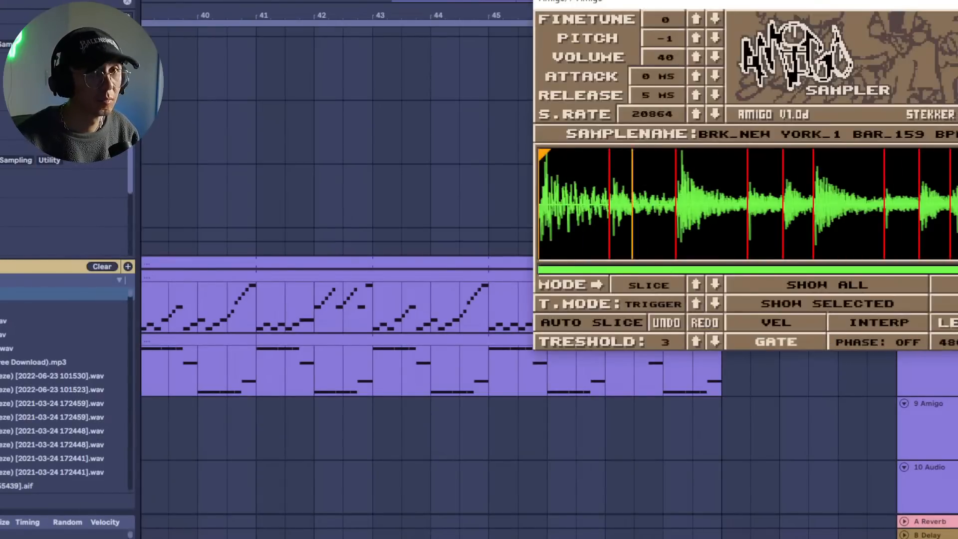
key(ctrl+alt+p)
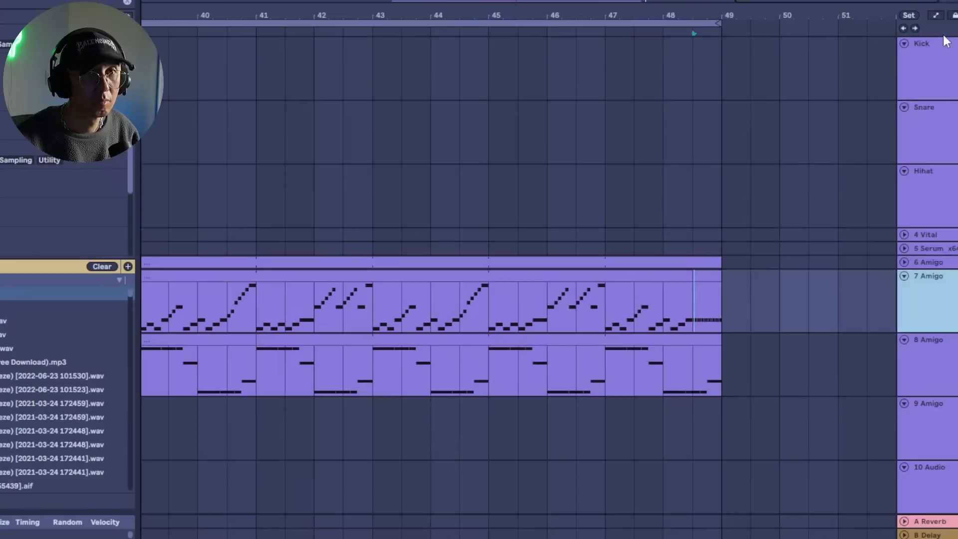
click(937, 16)
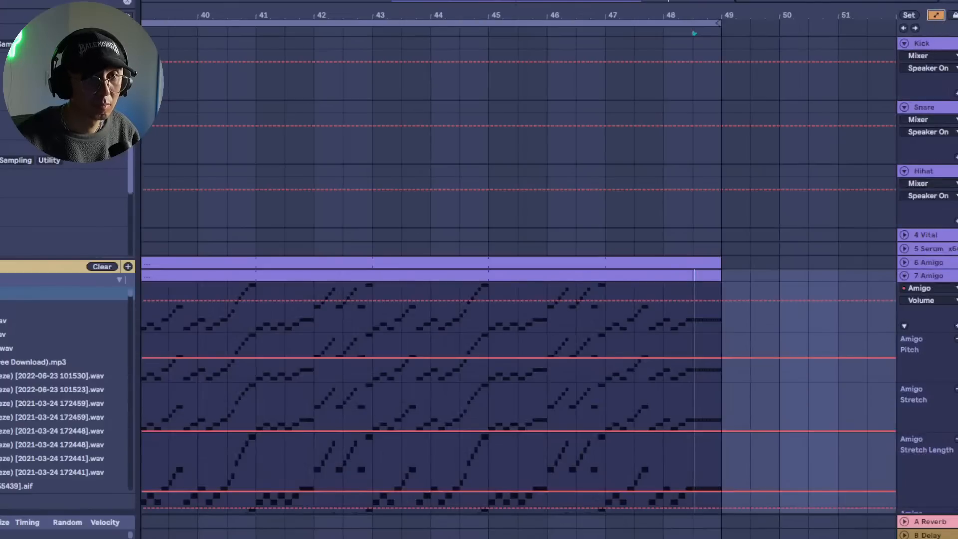
click(957, 326)
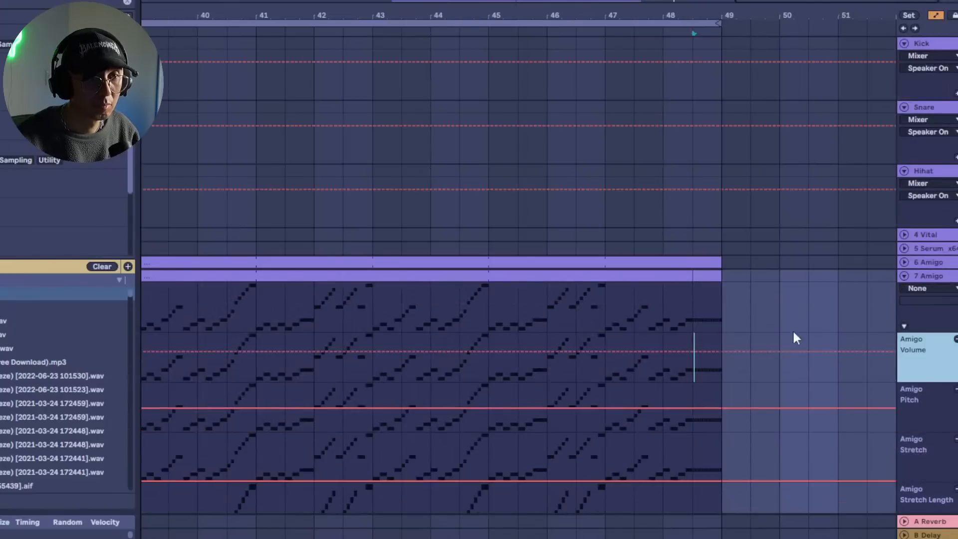
Draw a volume ramp on 7 Amigo rising from 14 over the last half bar before bar 49.
click(691, 352)
drag(708, 351, 693, 370)
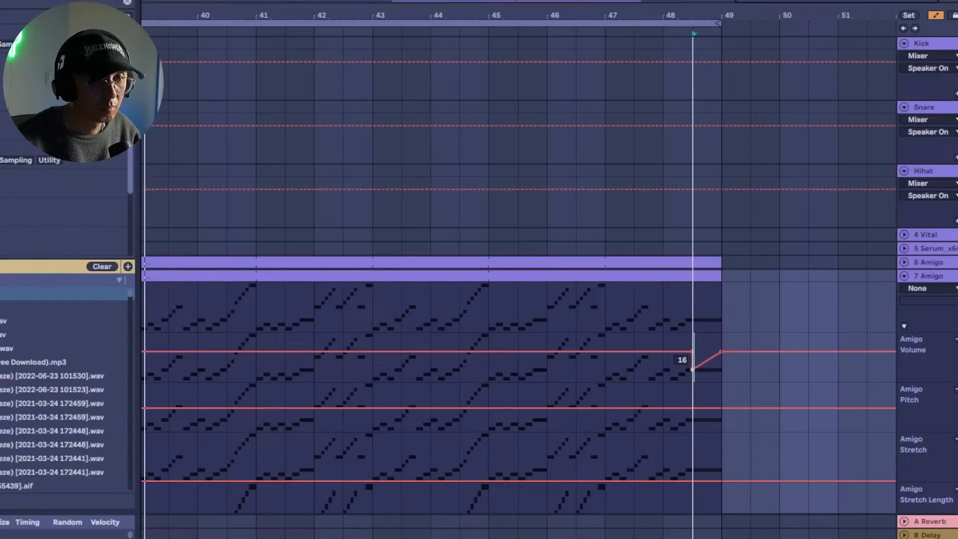
key(space)
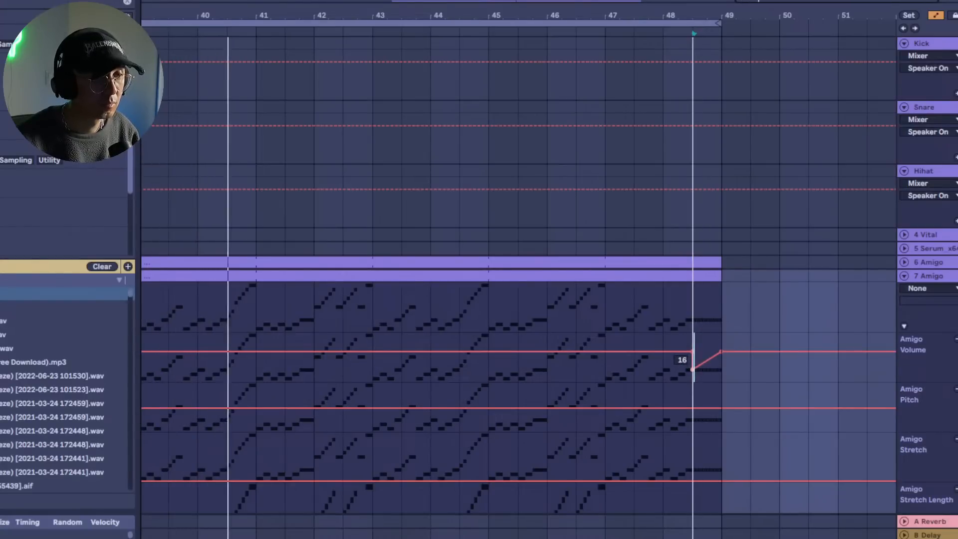
drag(693, 369, 693, 373)
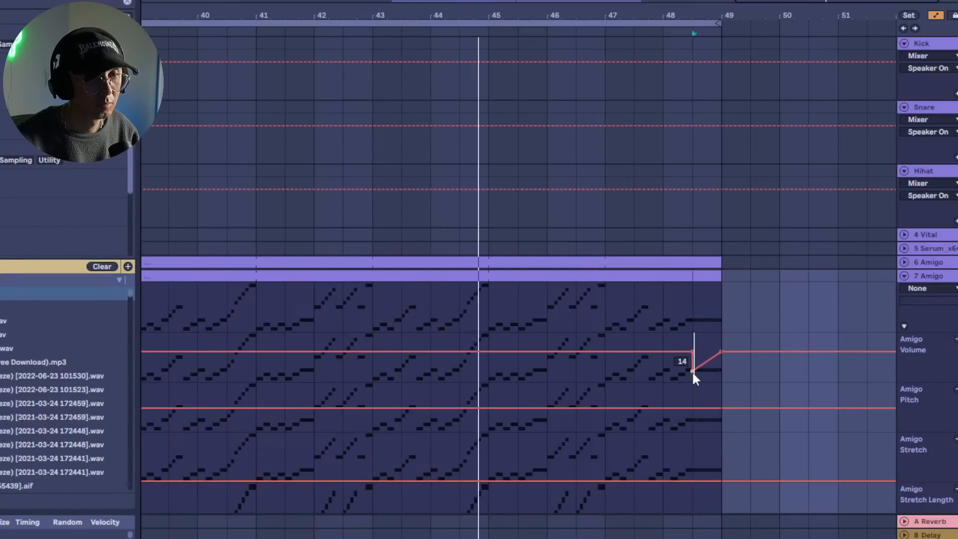
Extend the D3 roll back to bar 48 and make its volume rise in one continuous ramp from bar 48 to 49.
drag(694, 311, 676, 277)
click(692, 349)
click(694, 350)
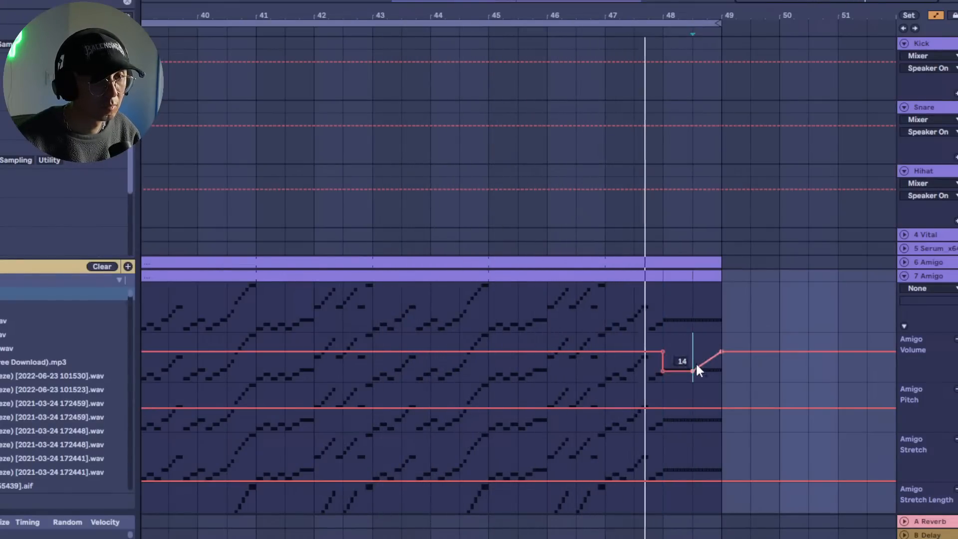
click(693, 371)
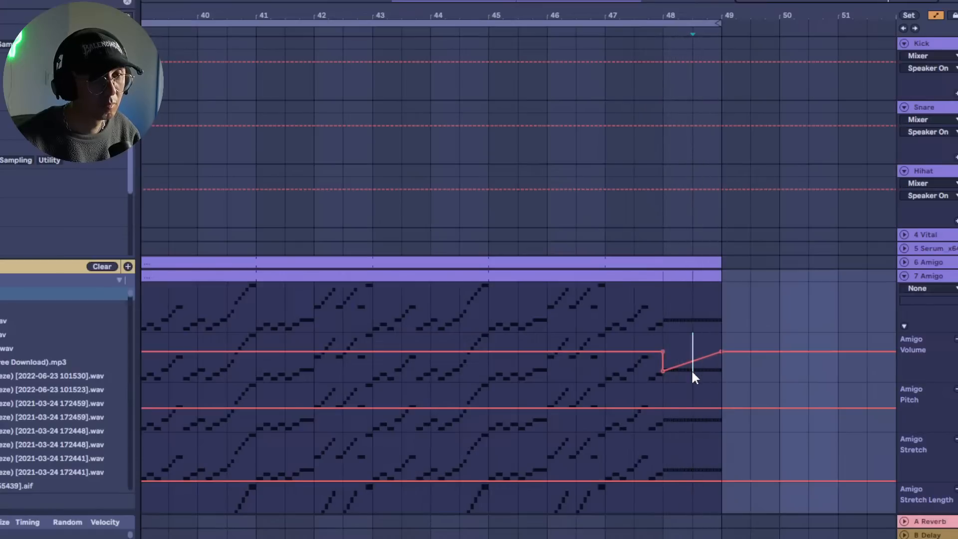
Copy the one-bar D3 roll with its volume ramp from bar 48 to bar 32 on 7 Amigo.
drag(687, 19, 732, 19)
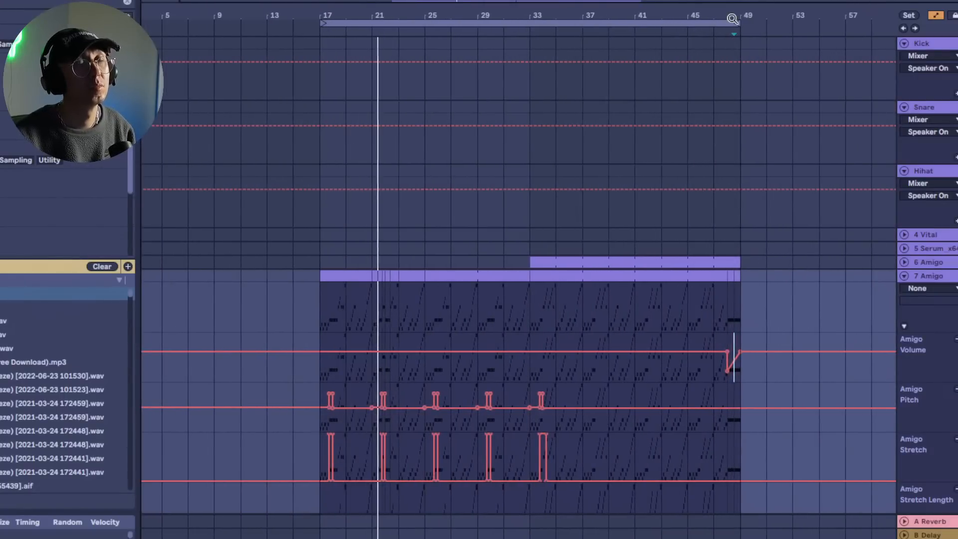
scroll(584, 306, down, 3)
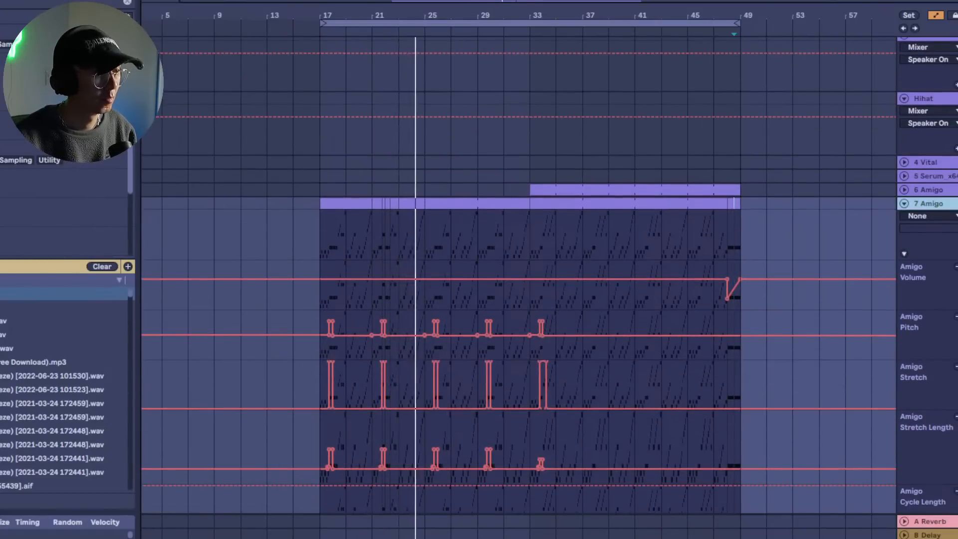
key(ctrl+alt+p)
drag(658, 3, 401, 117)
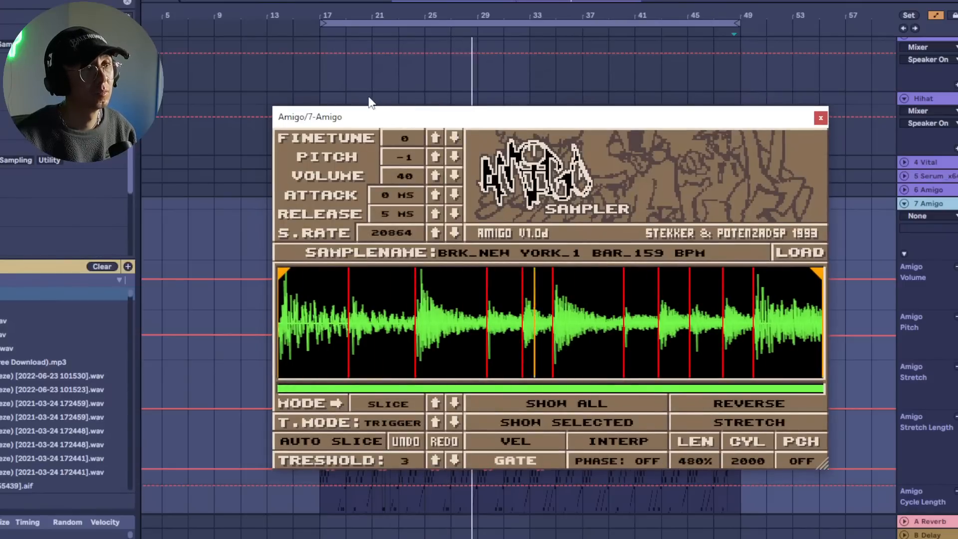
drag(389, 112, 377, 406)
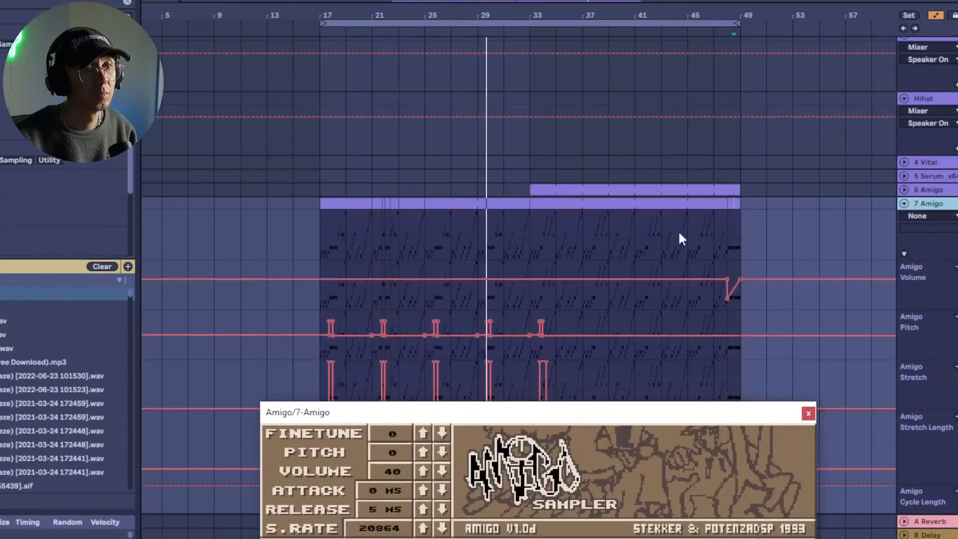
click(735, 214)
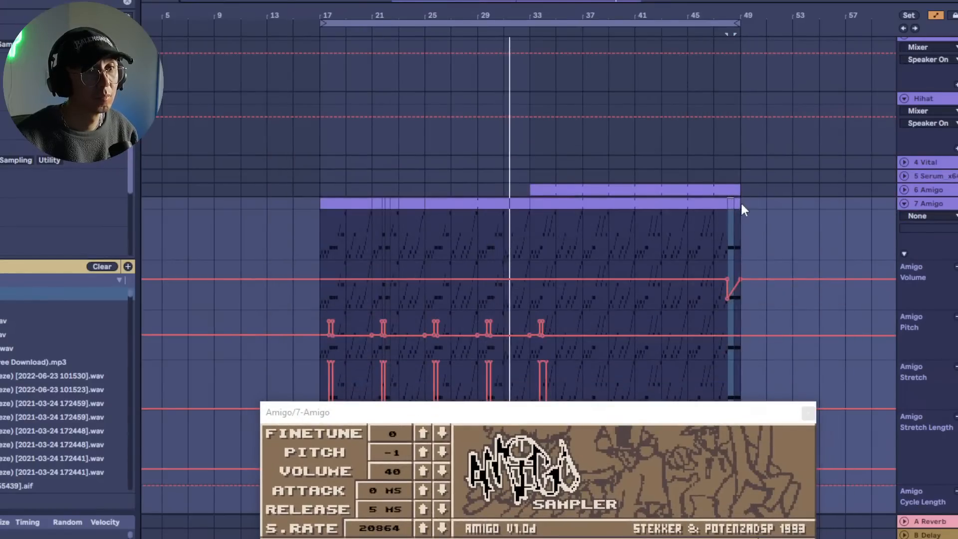
click(518, 229)
key(ctrl+v)
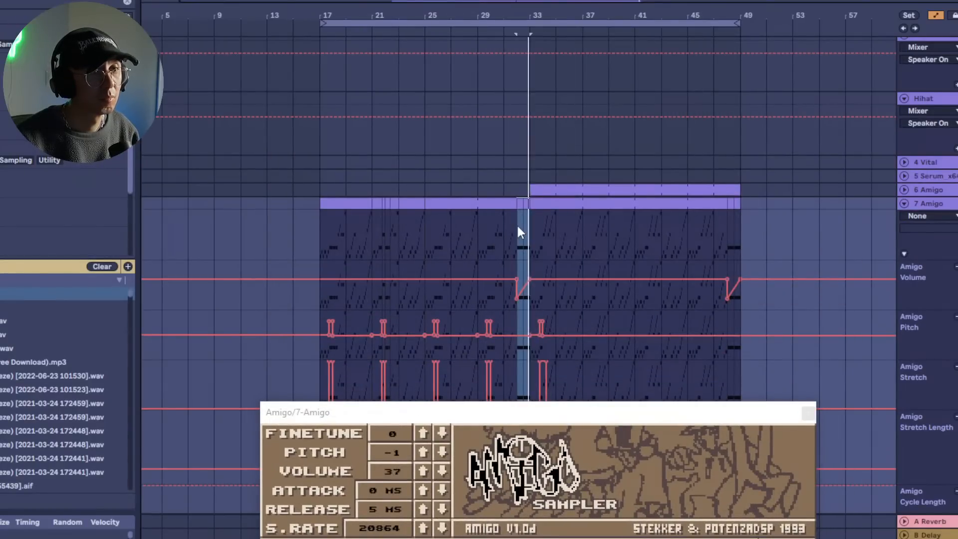
drag(551, 413, 535, 111)
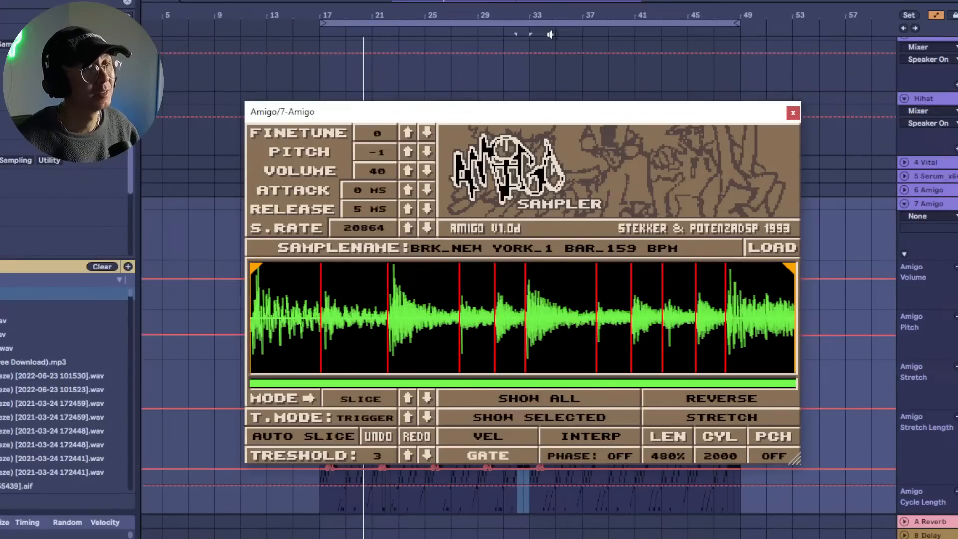
Switch to the Opera browser and look over the Amigo Sampler product page with its features and price.
key(alt+Tab)
key(alt+Tab)
key(alt+Tab)
key(alt+Tab)
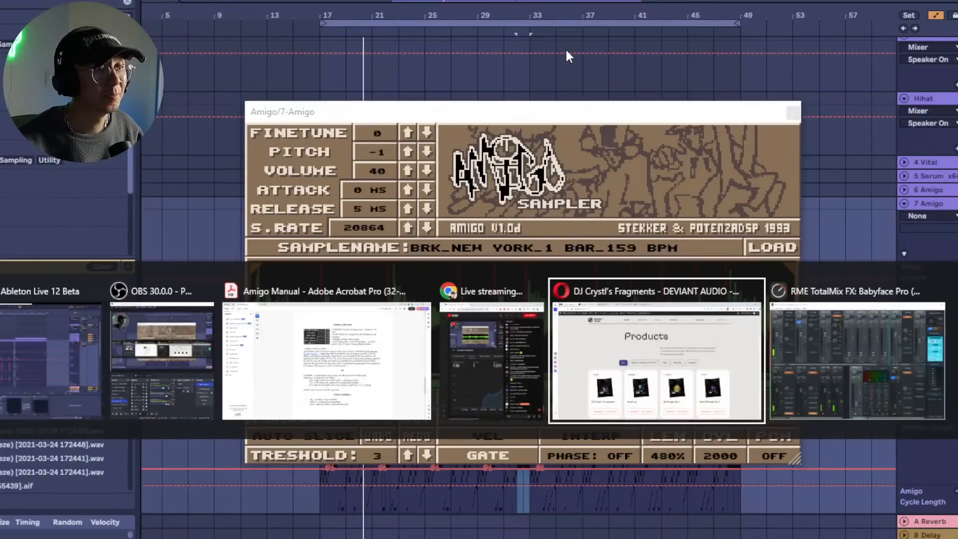
key(ctrl+Tab)
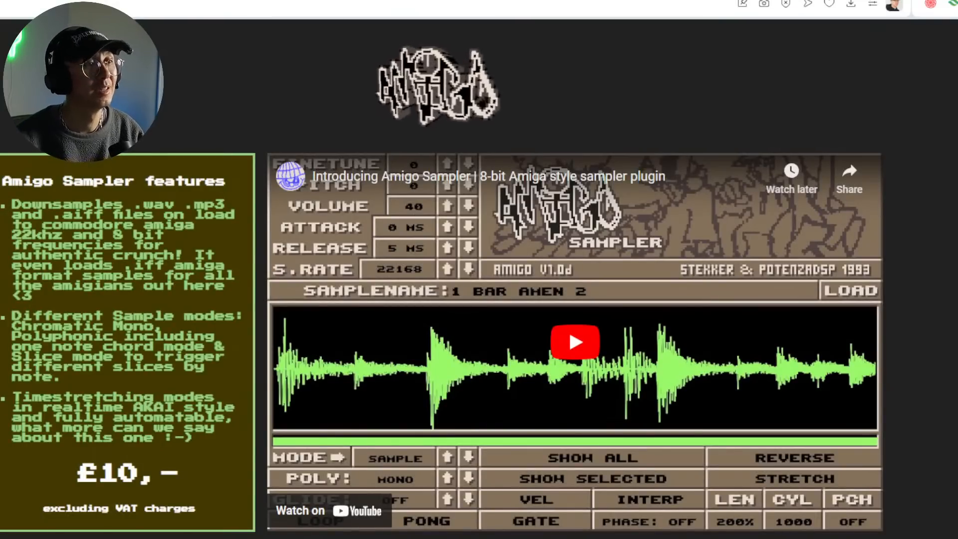
scroll(186, 234, down, 2)
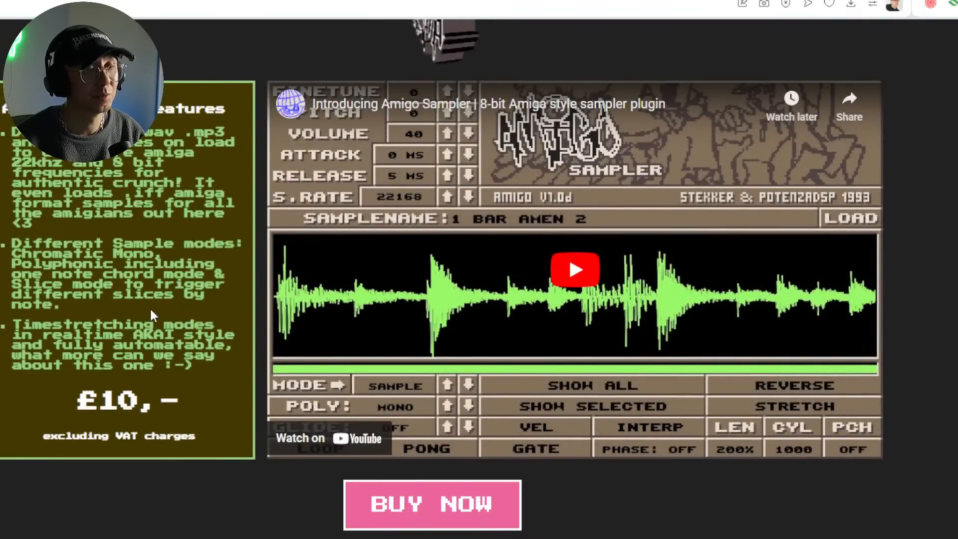
scroll(151, 302, up, 2)
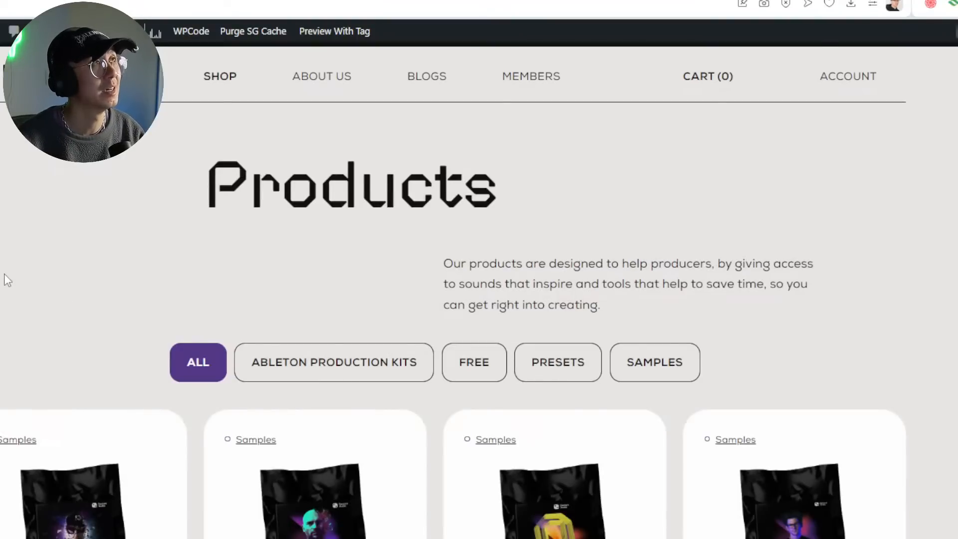
Browse the sample packs, presets and production kits on the Deviant Audio shop page.
scroll(5, 274, down, 2)
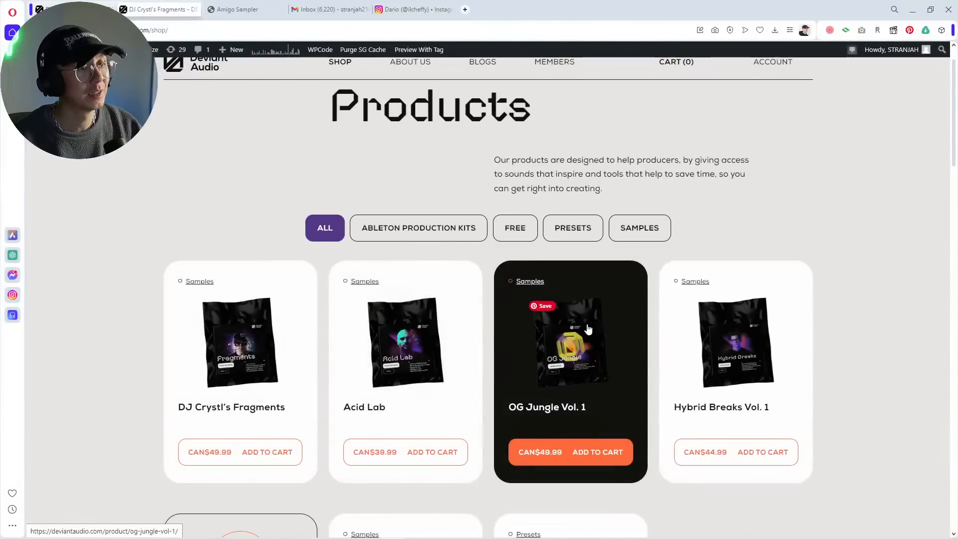
scroll(913, 312, down, 7)
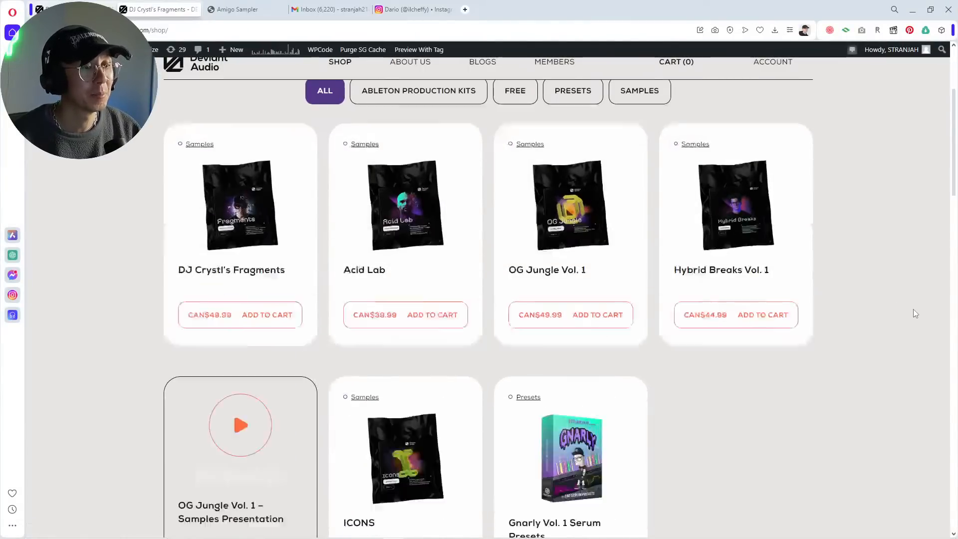
scroll(914, 309, down, 4)
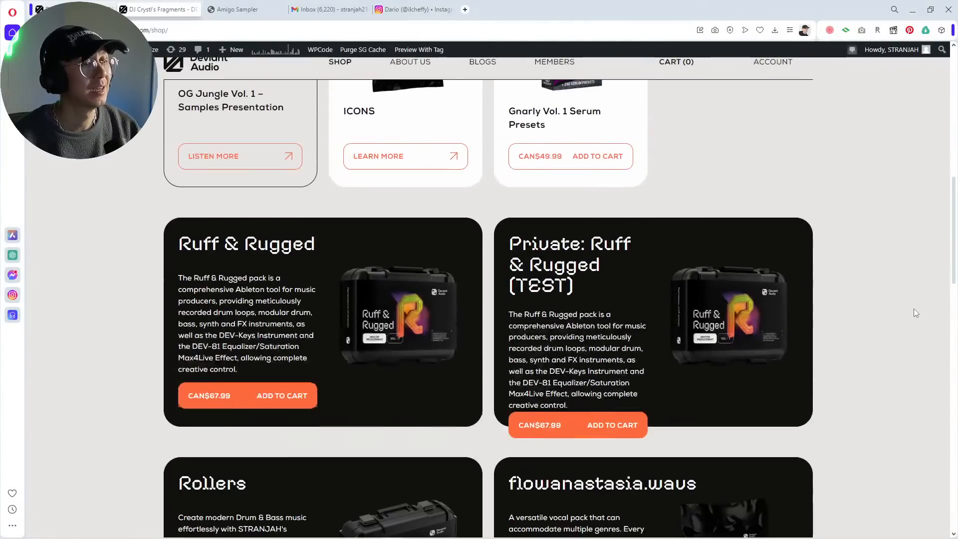
scroll(685, 304, down, 6)
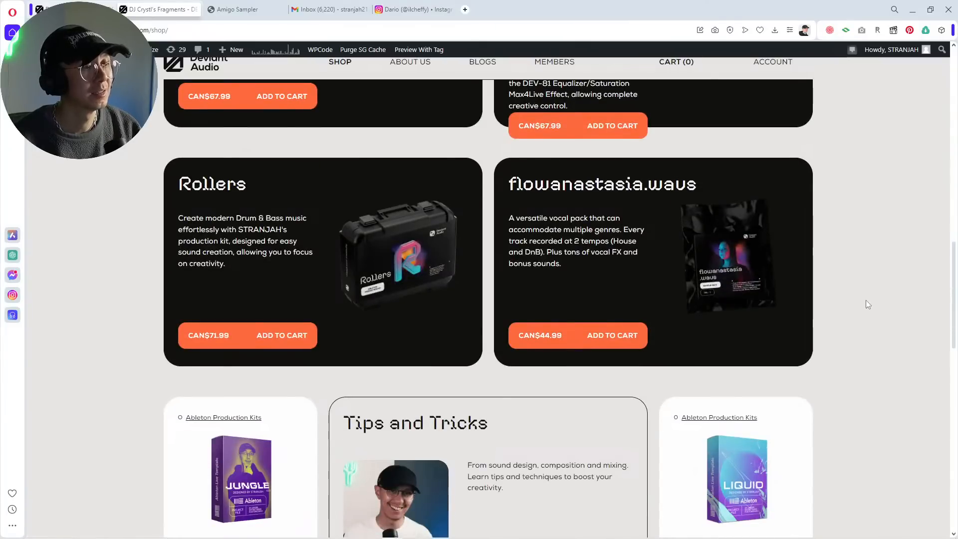
scroll(867, 300, up, 17)
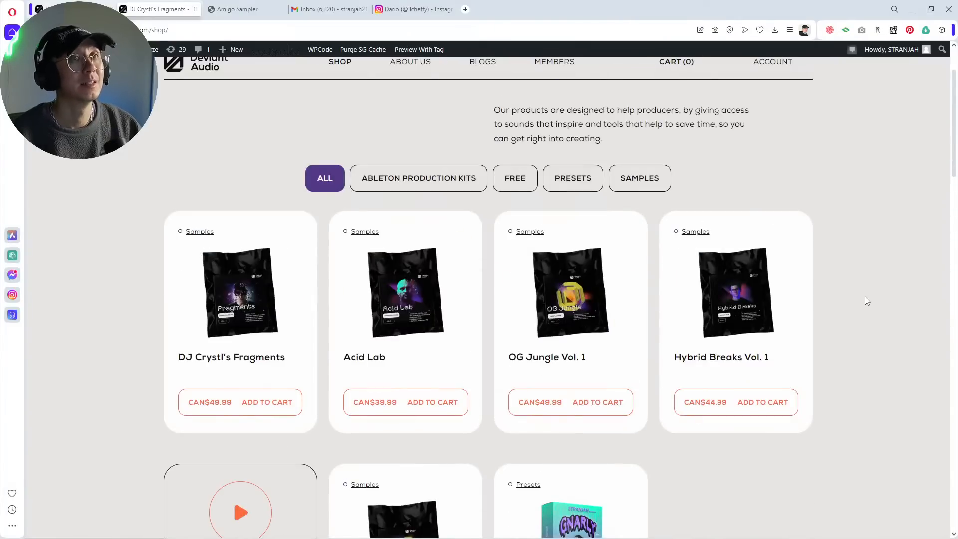